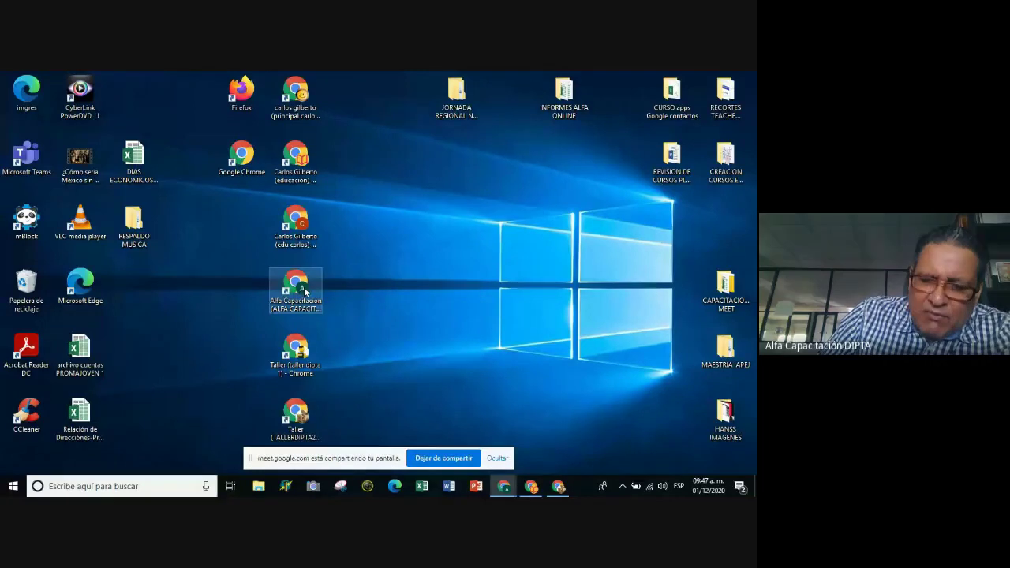
Launch the paused-sync Chrome profile from its desktop shortcut and restore its new-tab window.
click(296, 224)
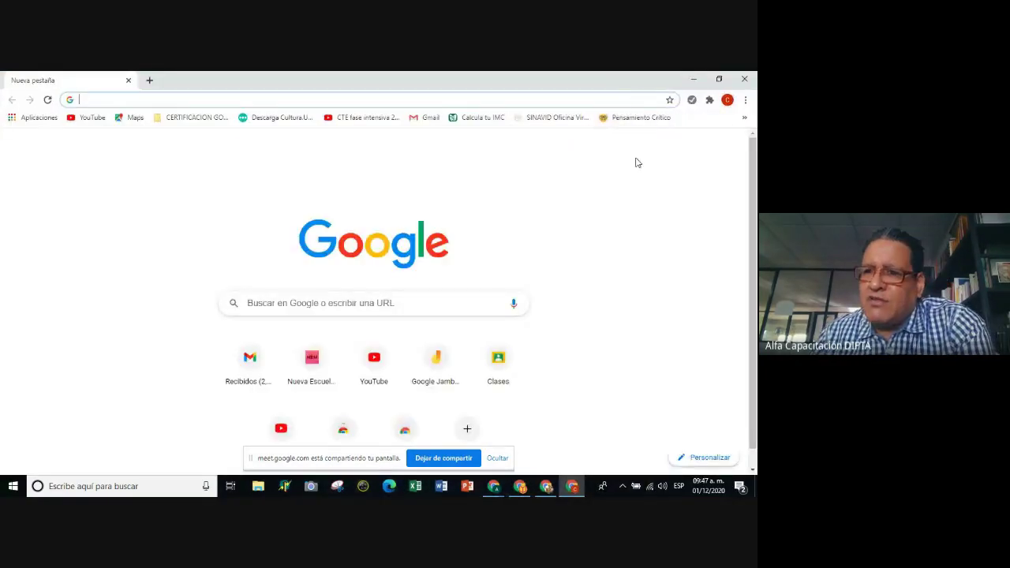
click(692, 101)
click(476, 169)
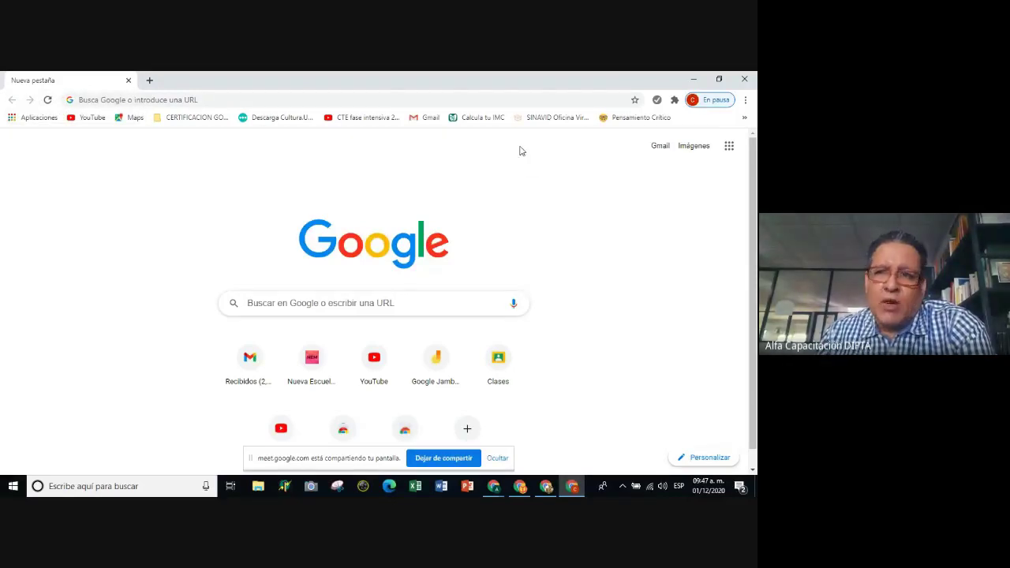
click(696, 80)
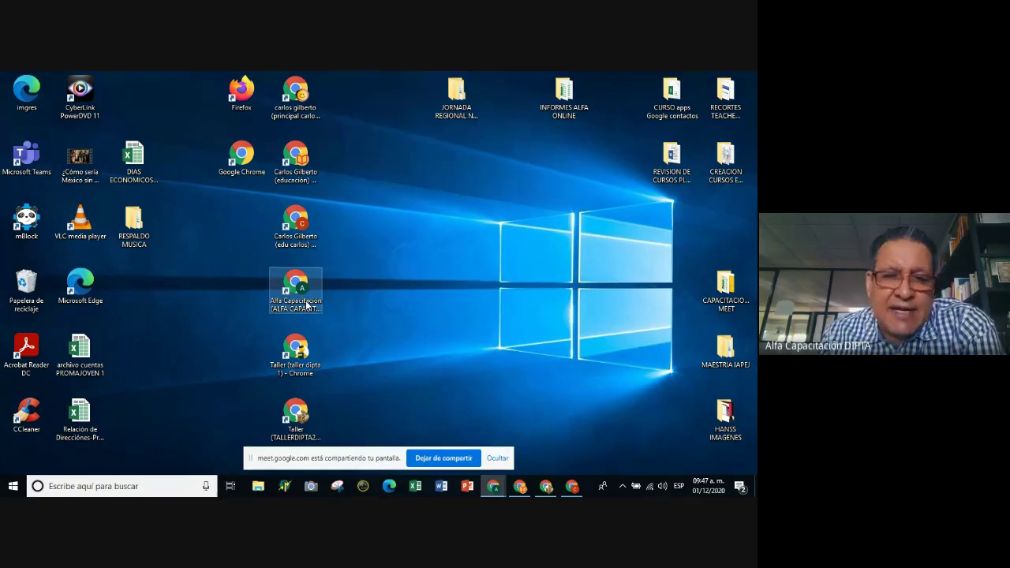
click(573, 486)
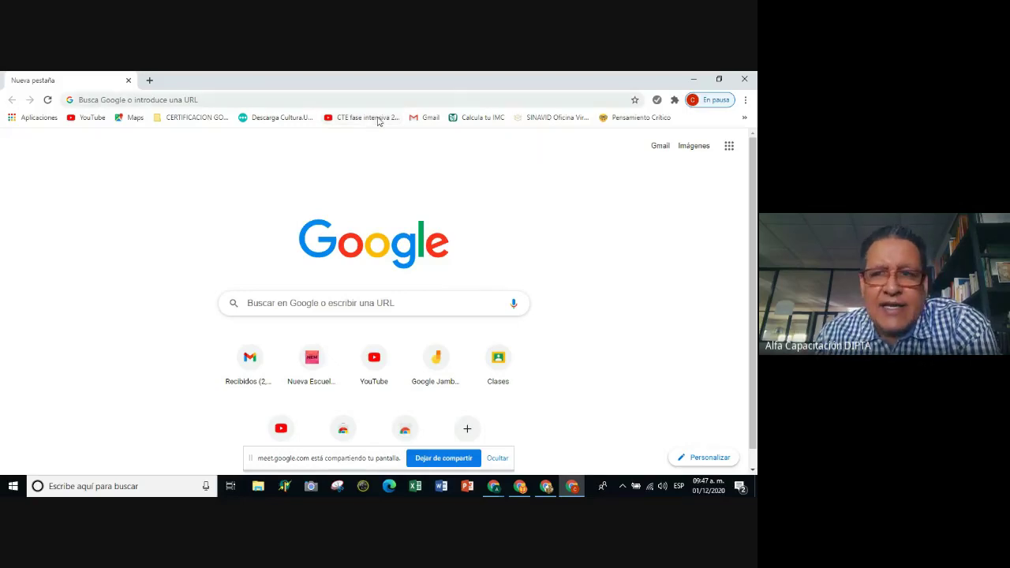
click(689, 80)
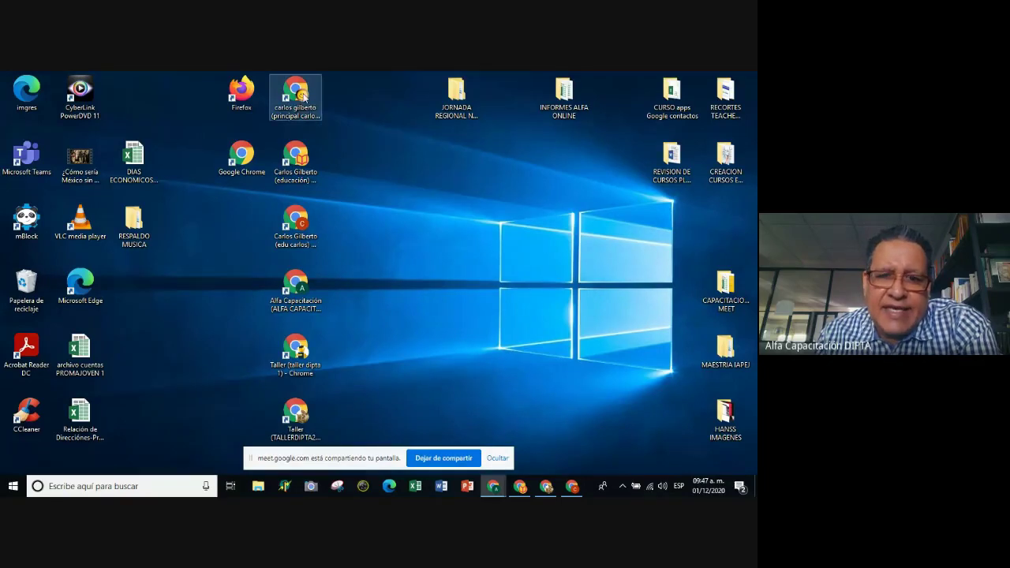
click(298, 224)
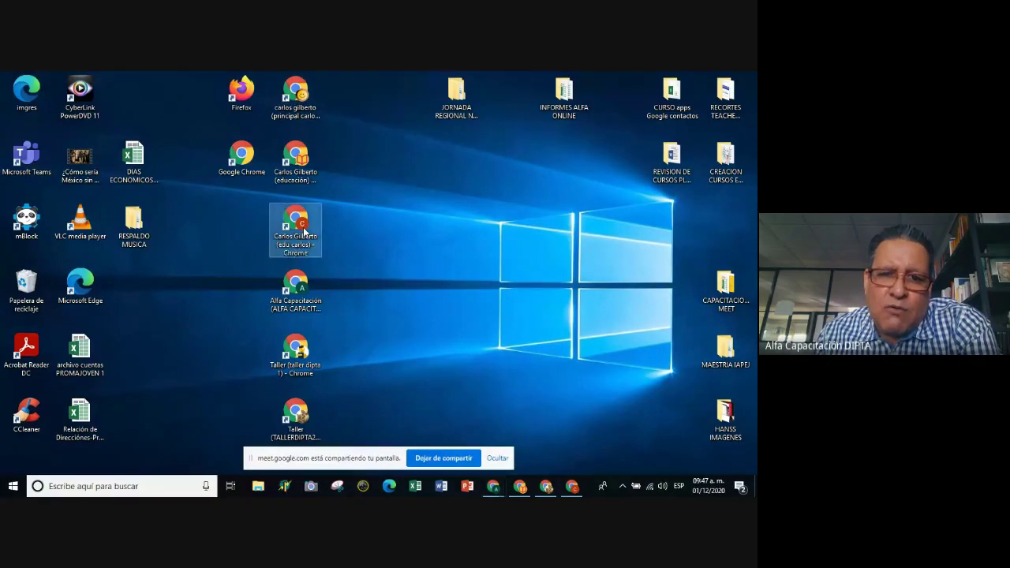
click(572, 486)
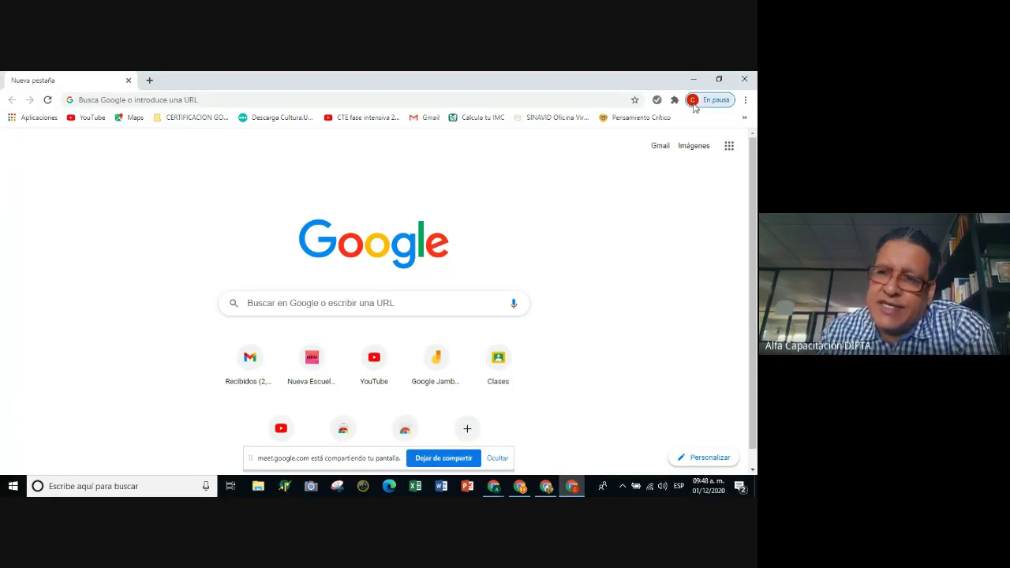
Choose Taller (taller dipta 1) from the profile menu's Otras personas list.
click(693, 102)
scroll(643, 193, down, 2)
scroll(644, 192, up, 2)
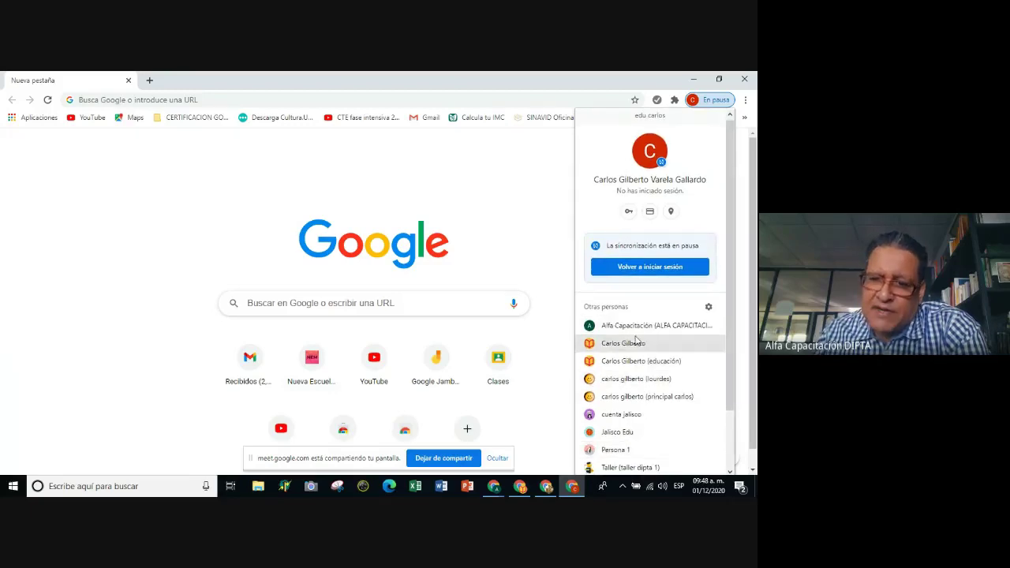
scroll(640, 351, up, 1)
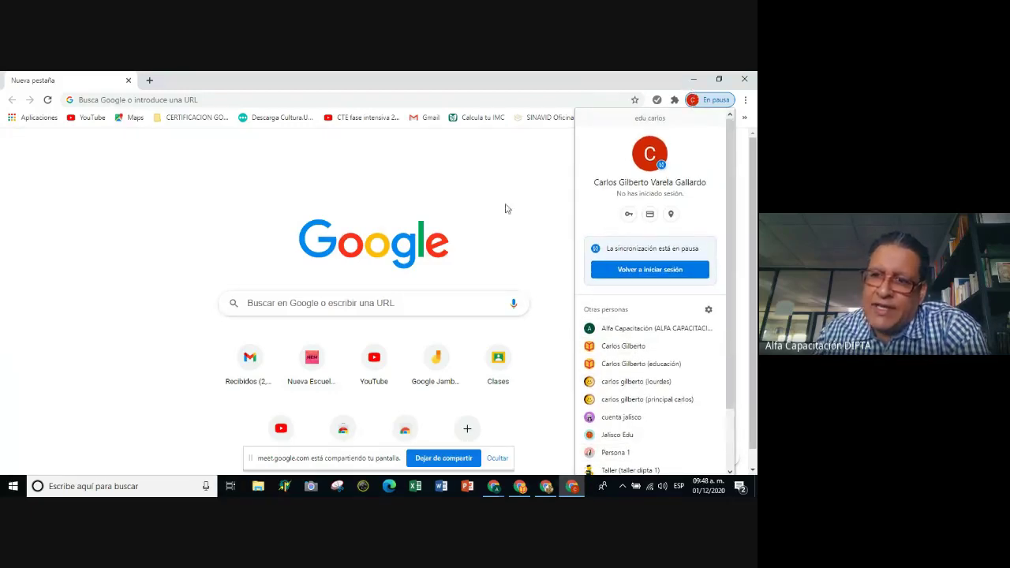
click(517, 175)
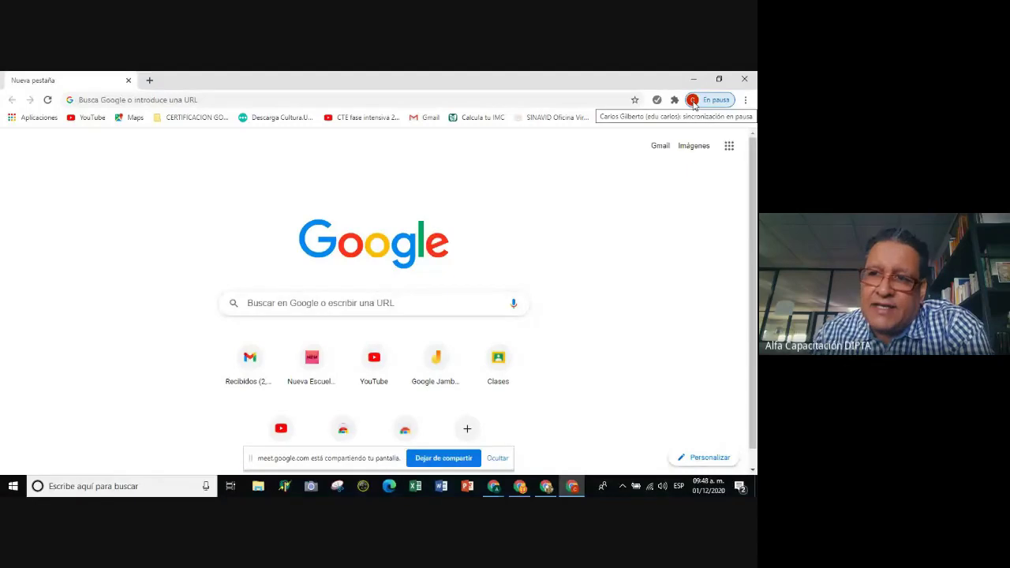
click(692, 101)
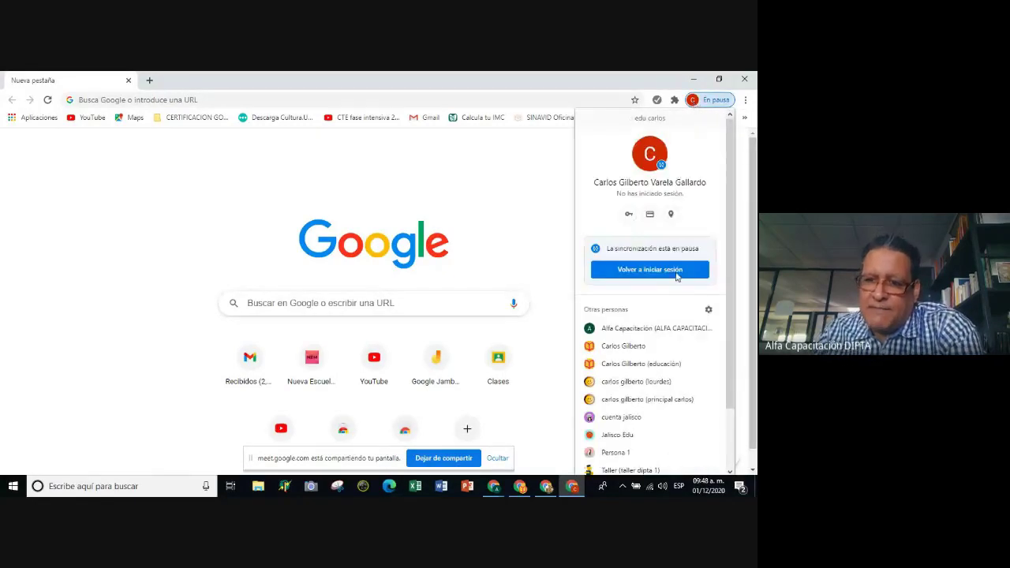
scroll(685, 237, down, 1)
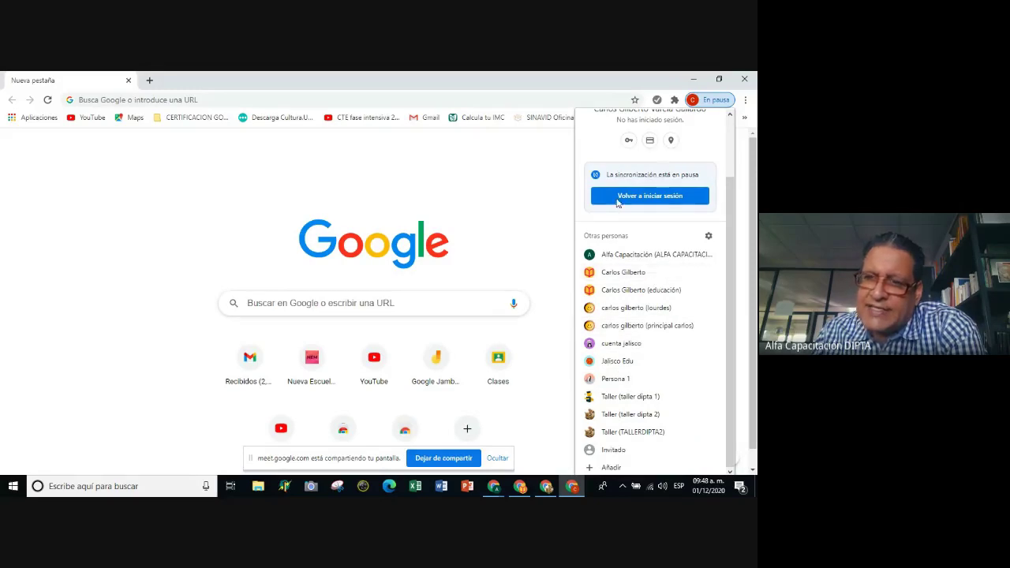
scroll(669, 189, up, 1)
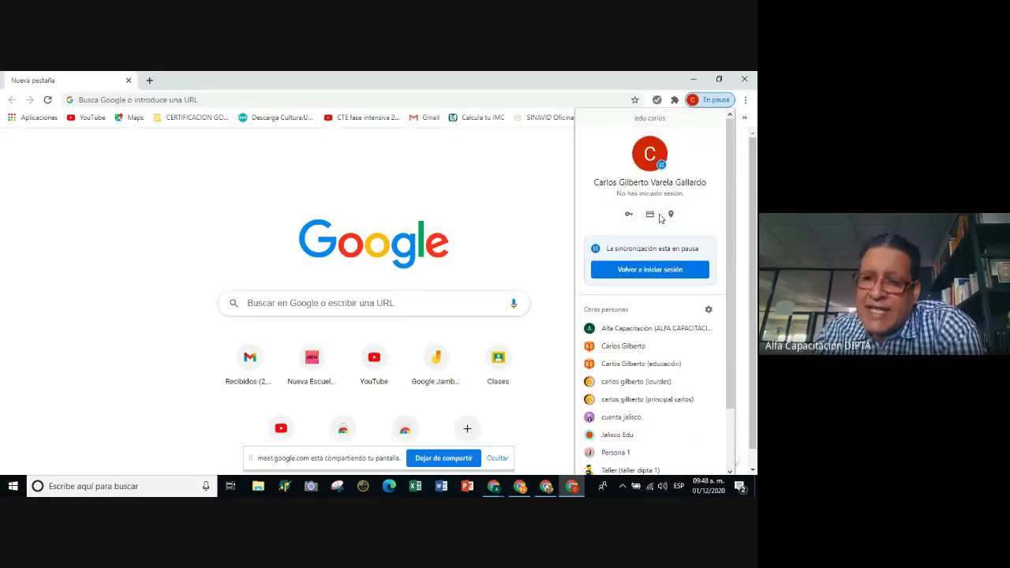
scroll(661, 235, down, 1)
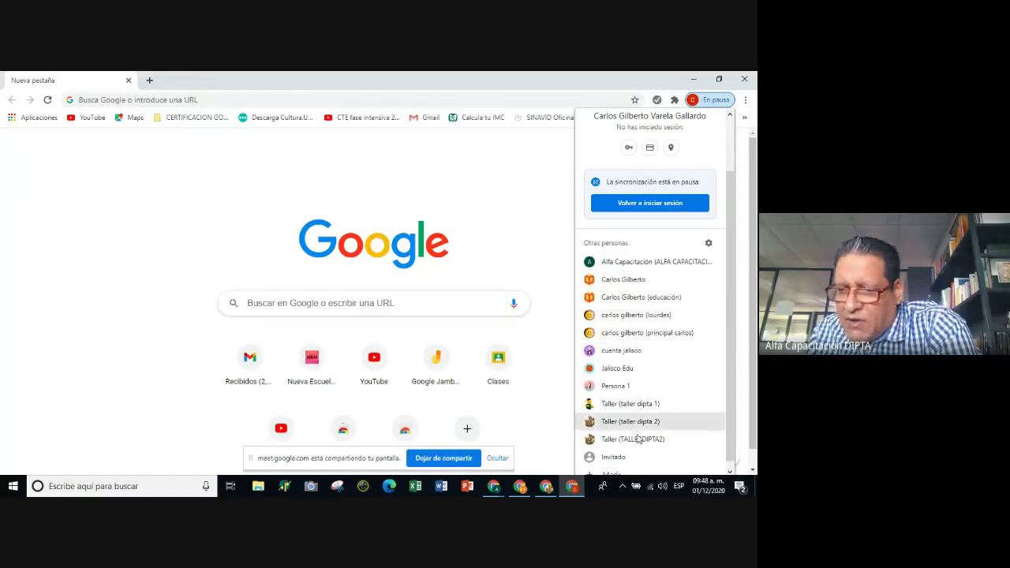
click(641, 407)
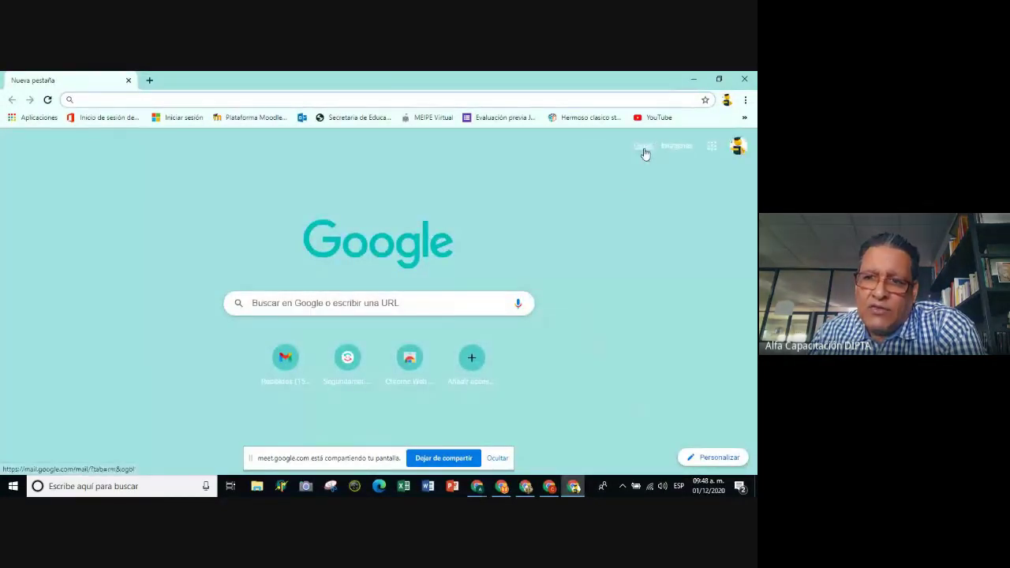
Open Gmail from the Taller profile's new-tab page and restore its window from the taskbar.
click(643, 149)
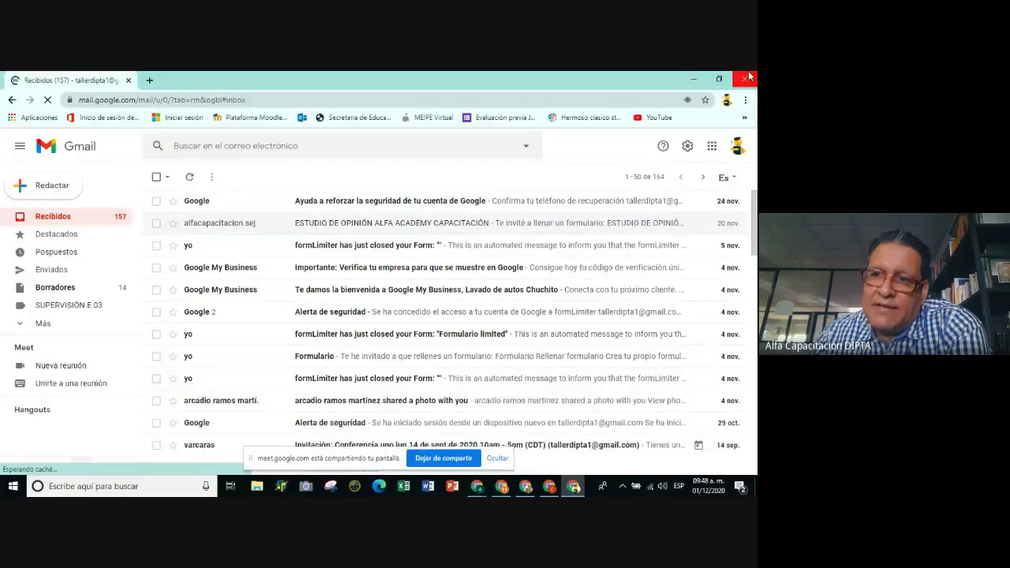
click(727, 99)
click(623, 312)
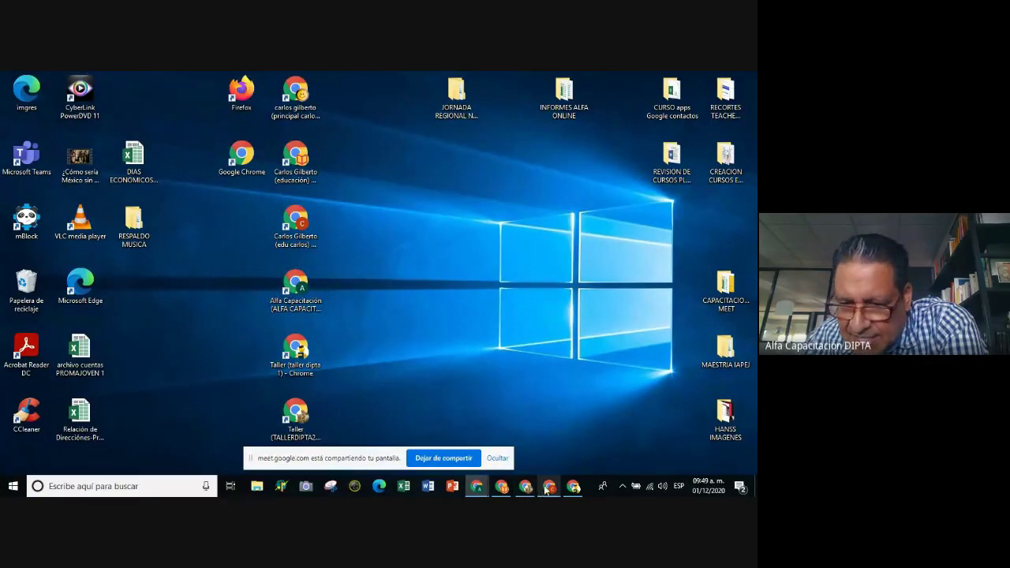
click(572, 486)
Check the profile menu, then bring the Gmail inbox window back from the taskbar.
click(726, 100)
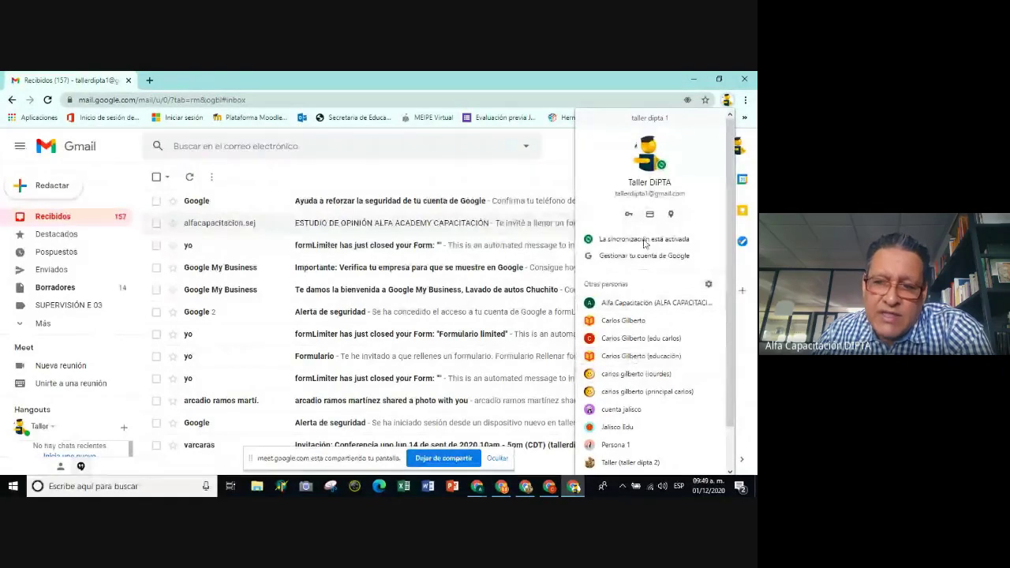
click(694, 79)
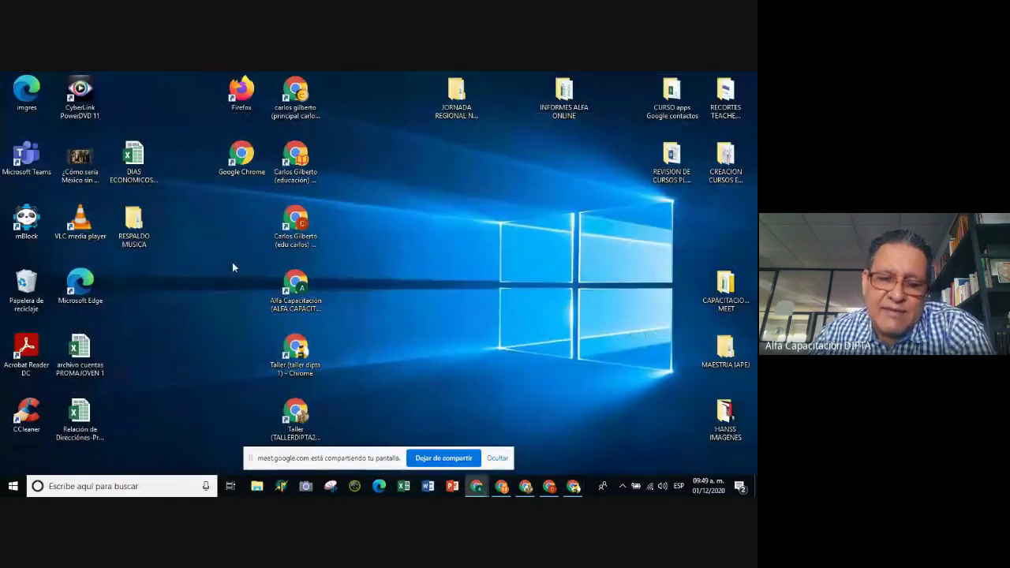
click(573, 488)
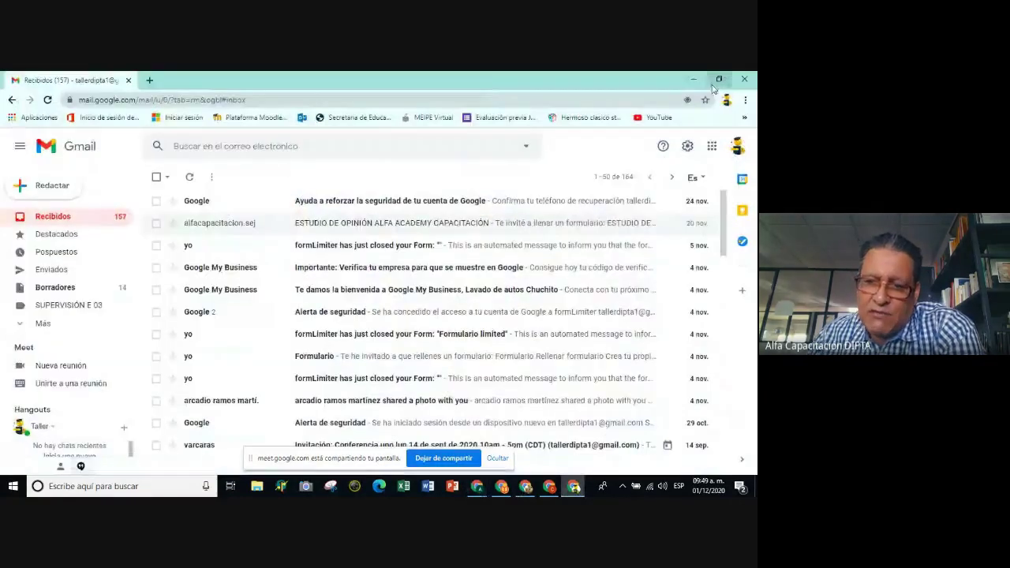
click(726, 99)
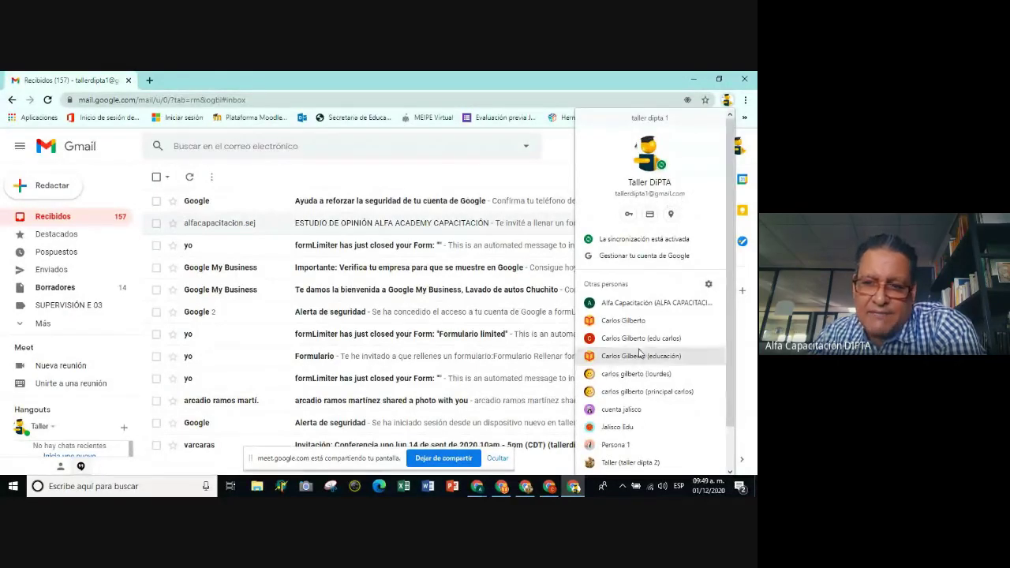
click(535, 172)
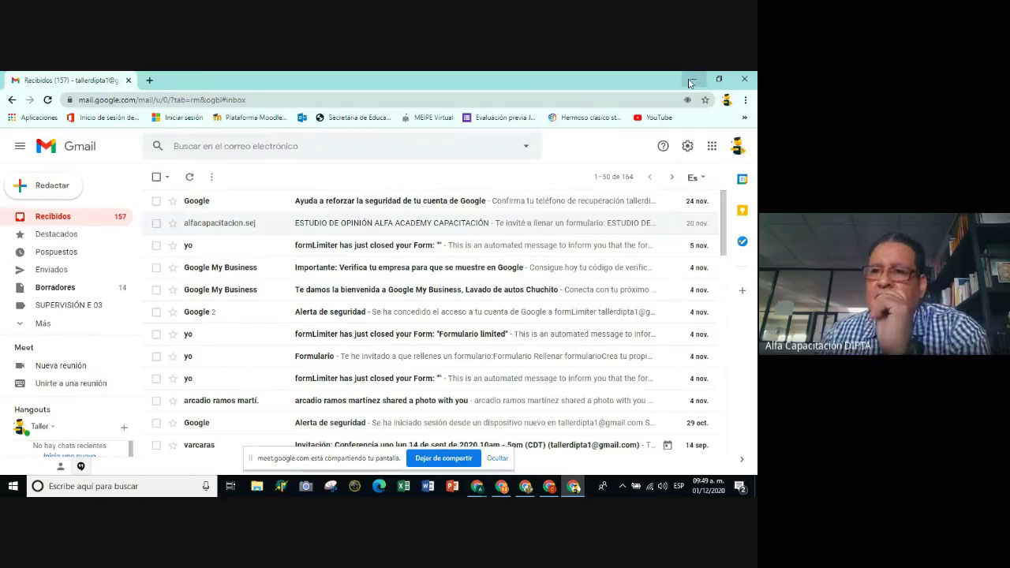
click(691, 81)
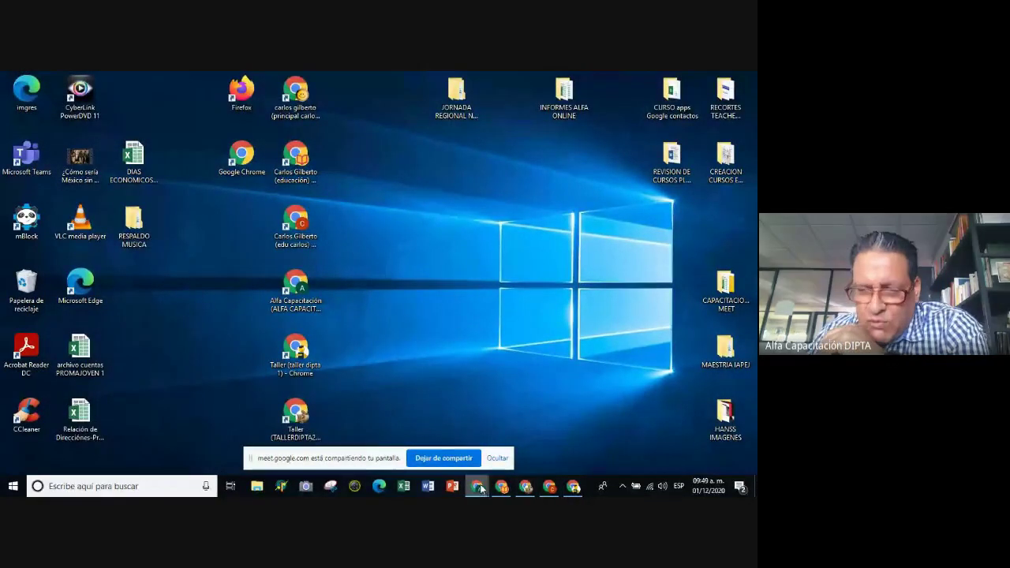
click(574, 486)
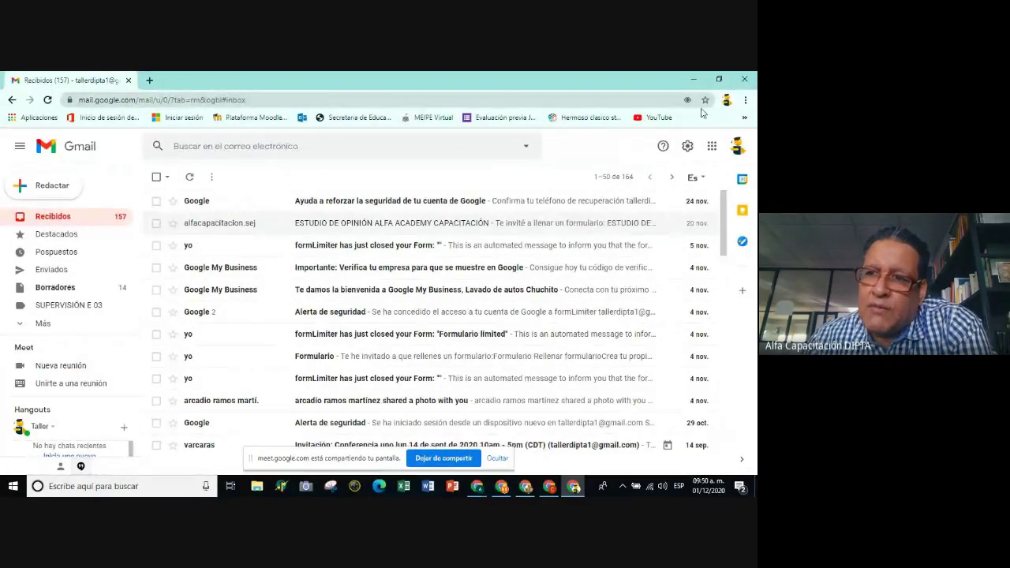
Choose Añadir from the toolbar profile menu to start a new profile.
click(726, 100)
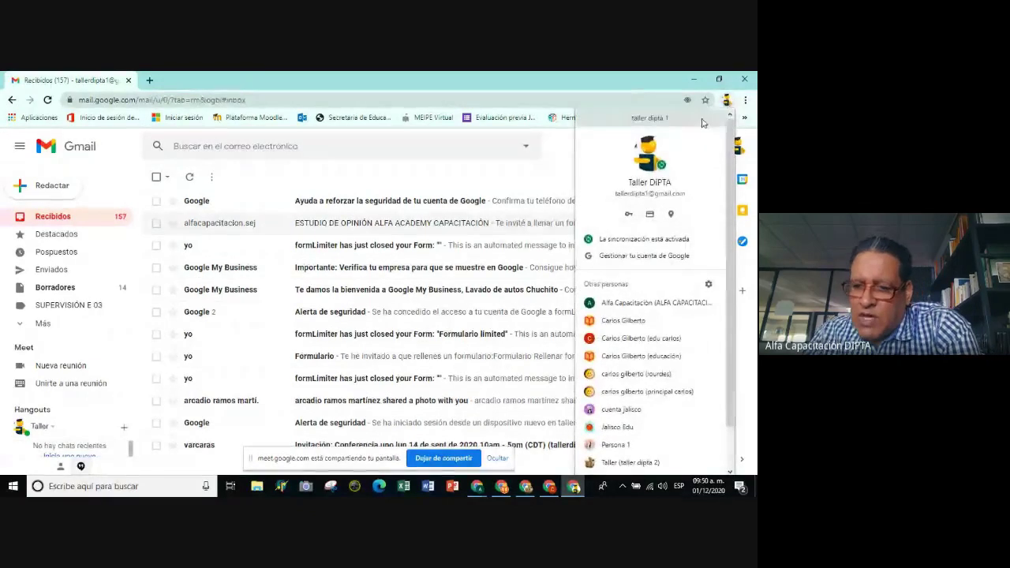
scroll(698, 141, down, 1)
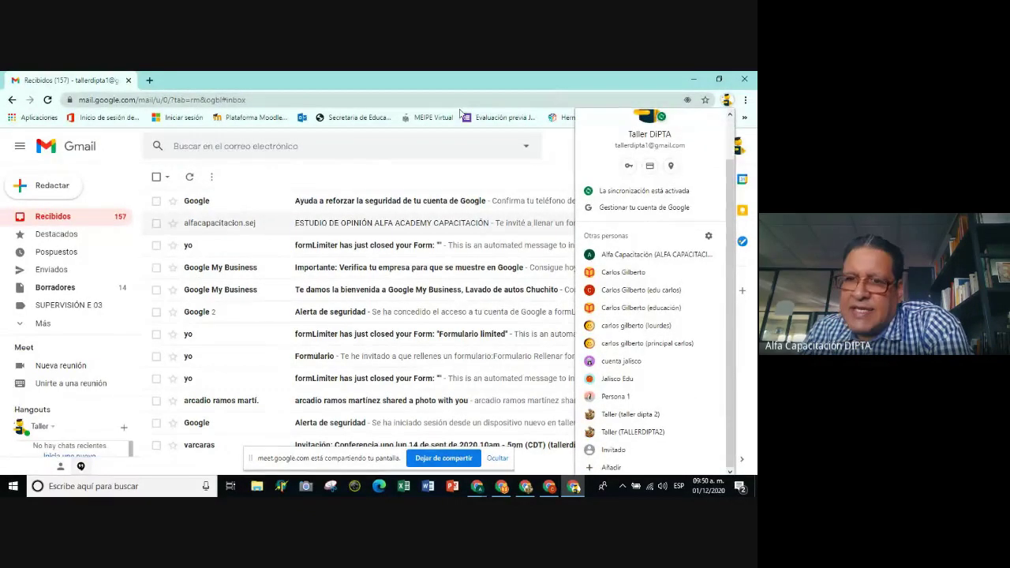
click(507, 173)
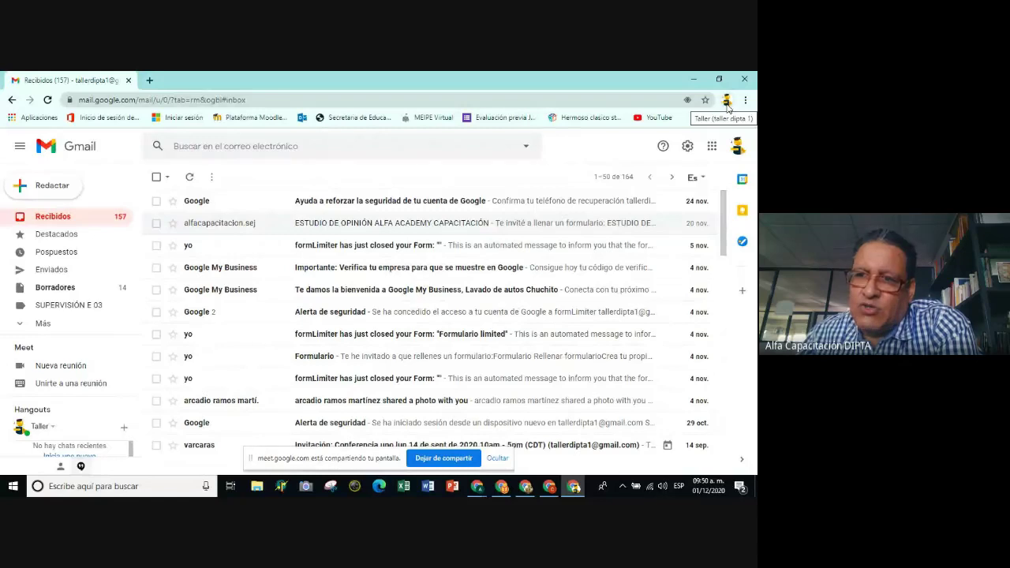
click(727, 101)
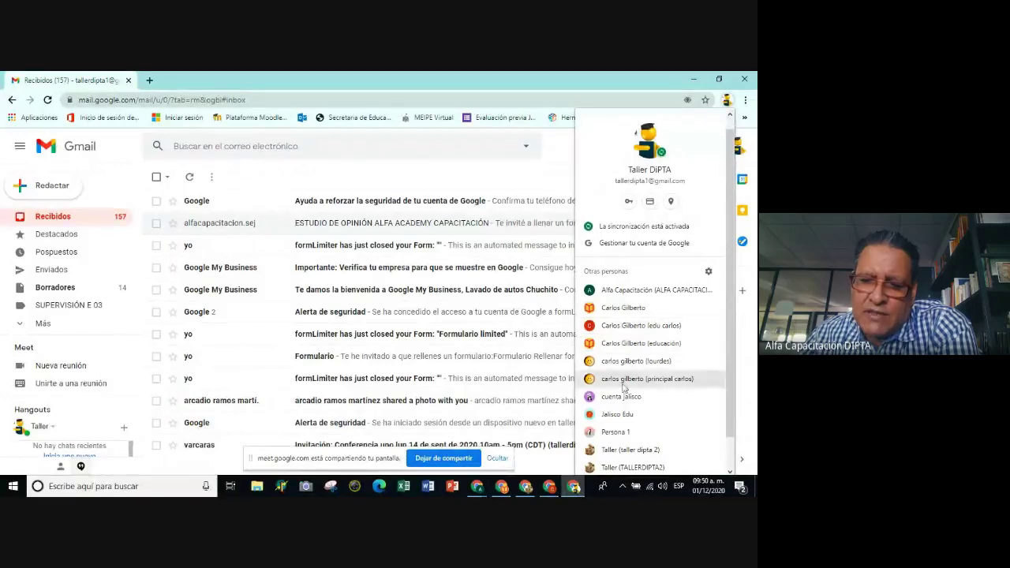
scroll(654, 261, up, 1)
click(547, 166)
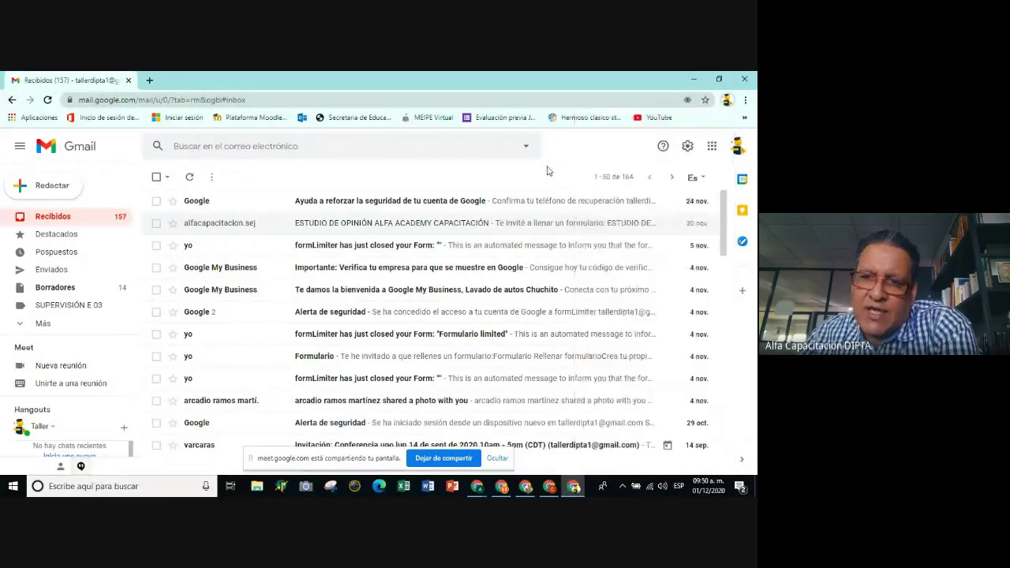
click(726, 102)
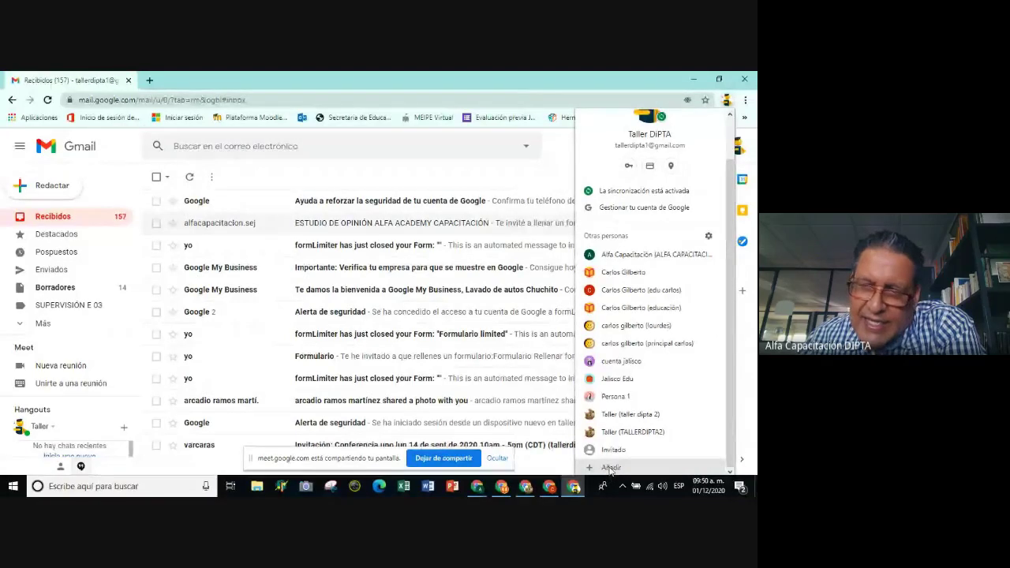
click(611, 468)
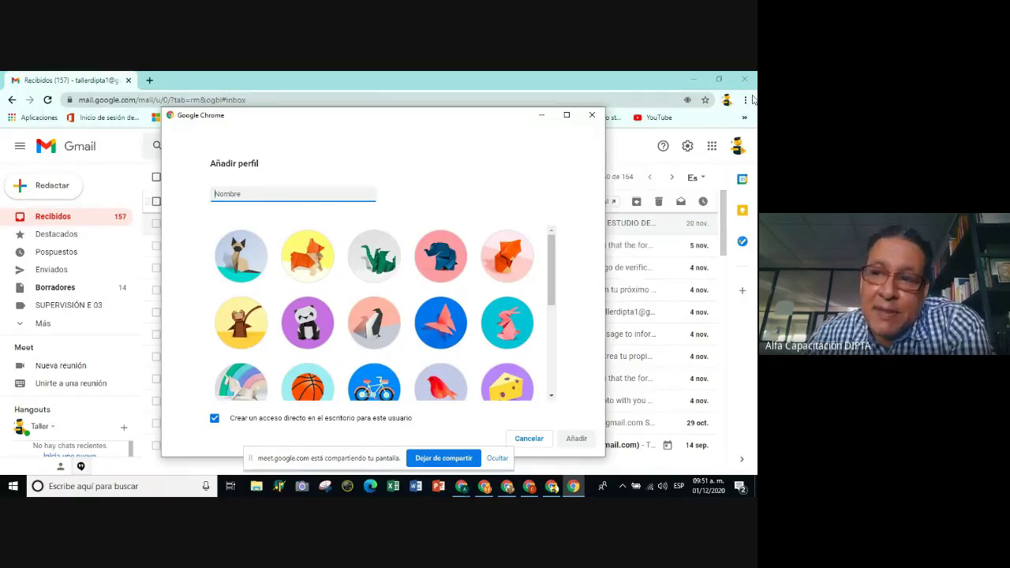
Leave 'Crear un acceso directo en el escritorio' checked in the Añadir perfil dialog.
scroll(544, 276, down, 1)
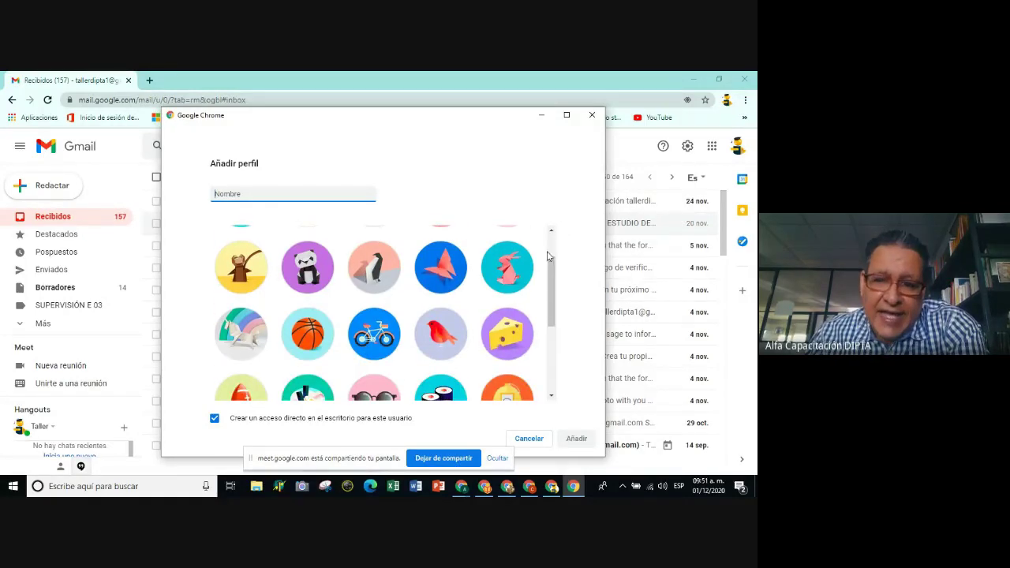
scroll(547, 282, down, 4)
scroll(549, 260, up, 5)
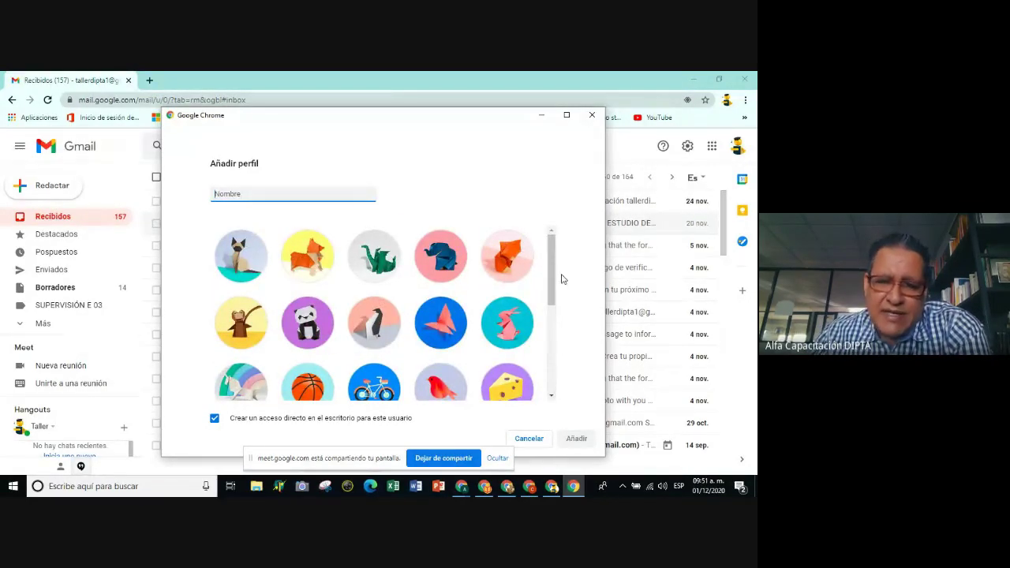
scroll(554, 290, down, 1)
drag(554, 290, 561, 265)
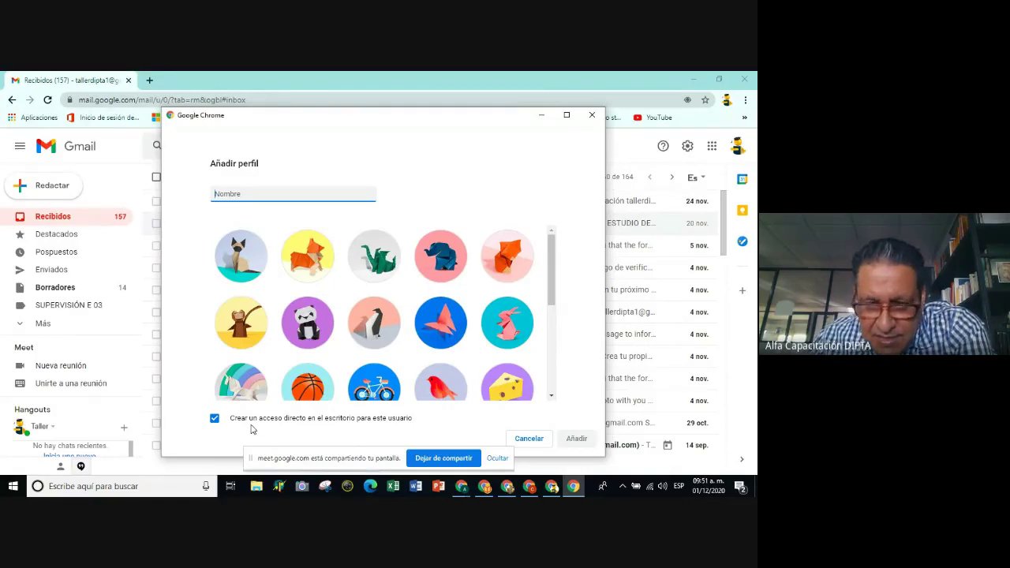
click(214, 421)
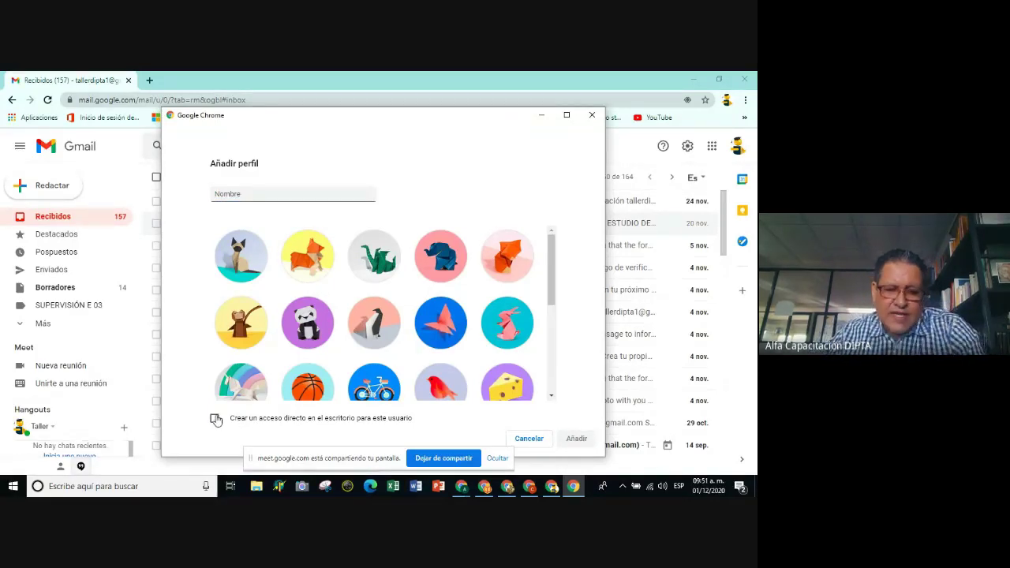
click(215, 421)
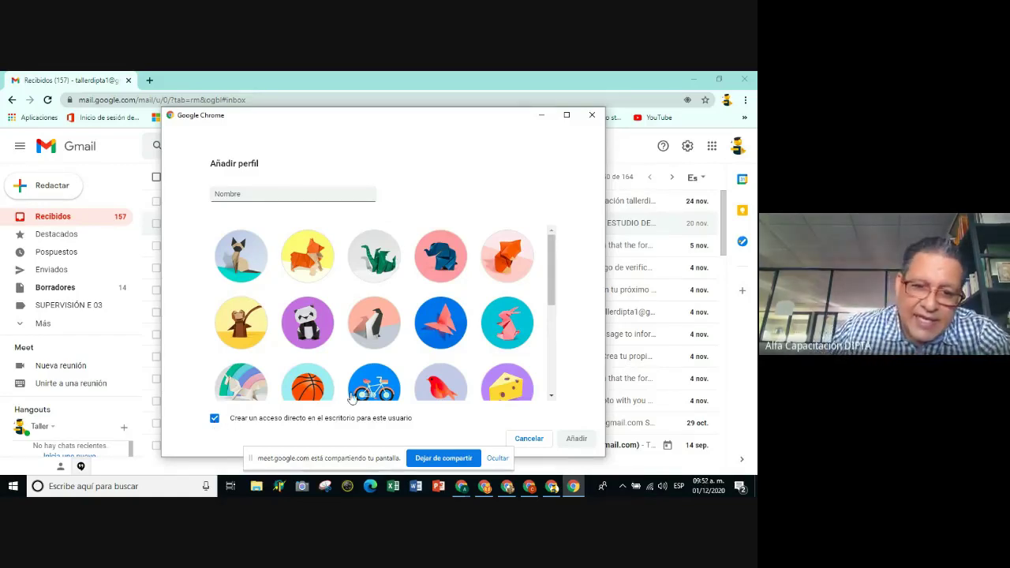
click(214, 420)
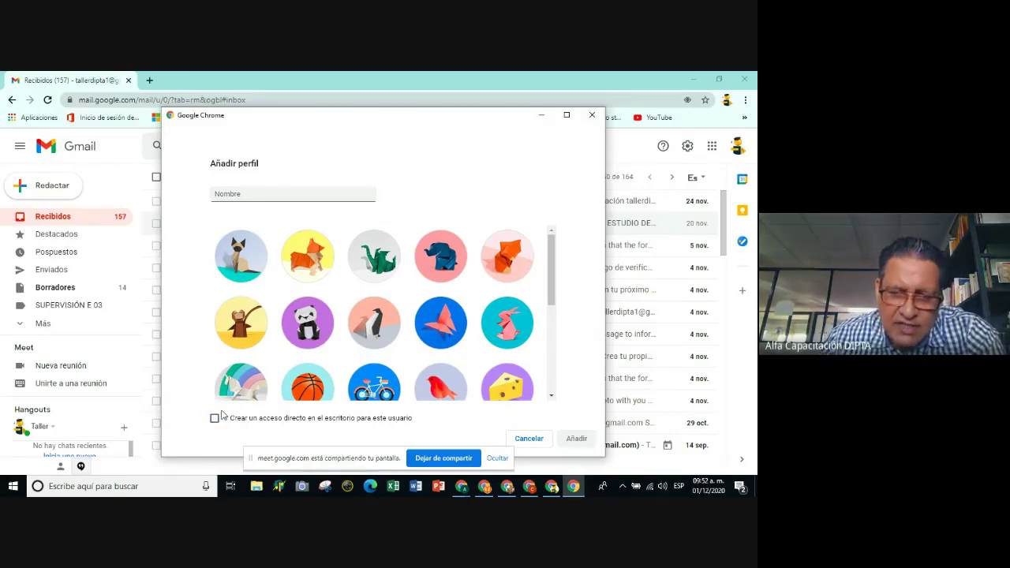
click(215, 419)
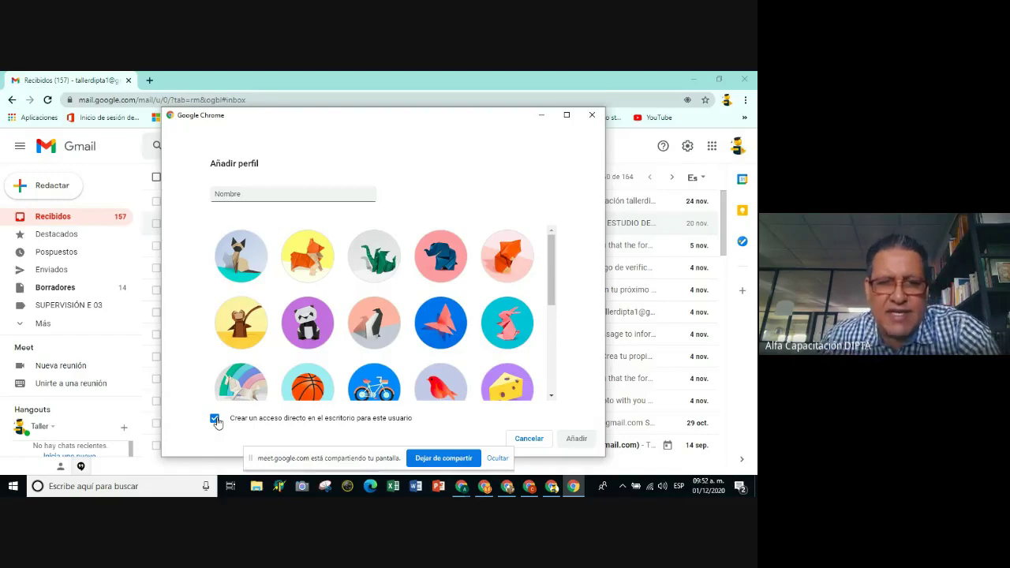
Name the new profile 'Perfil de prueba' and add it.
click(229, 197)
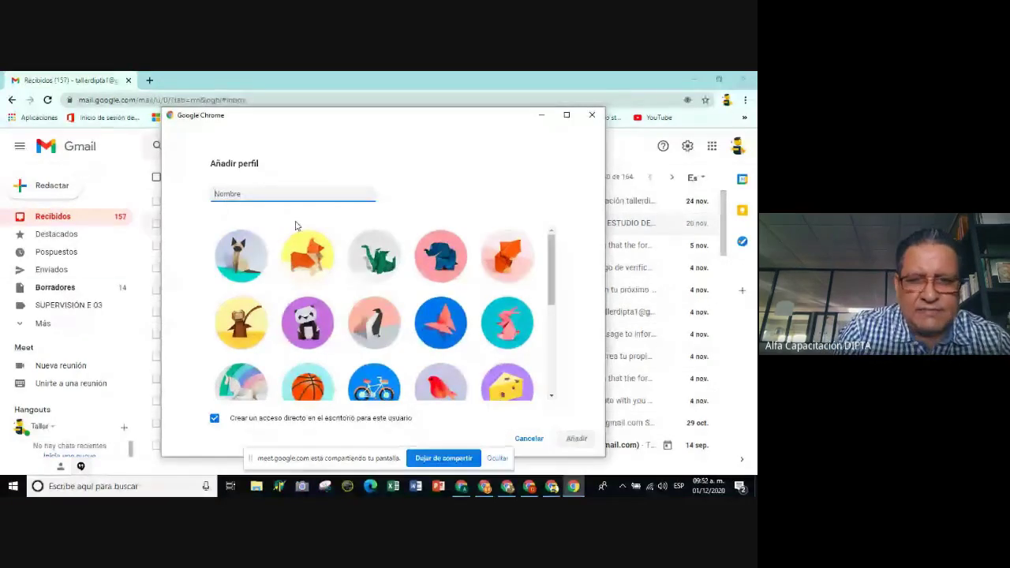
text(Perfil de prue)
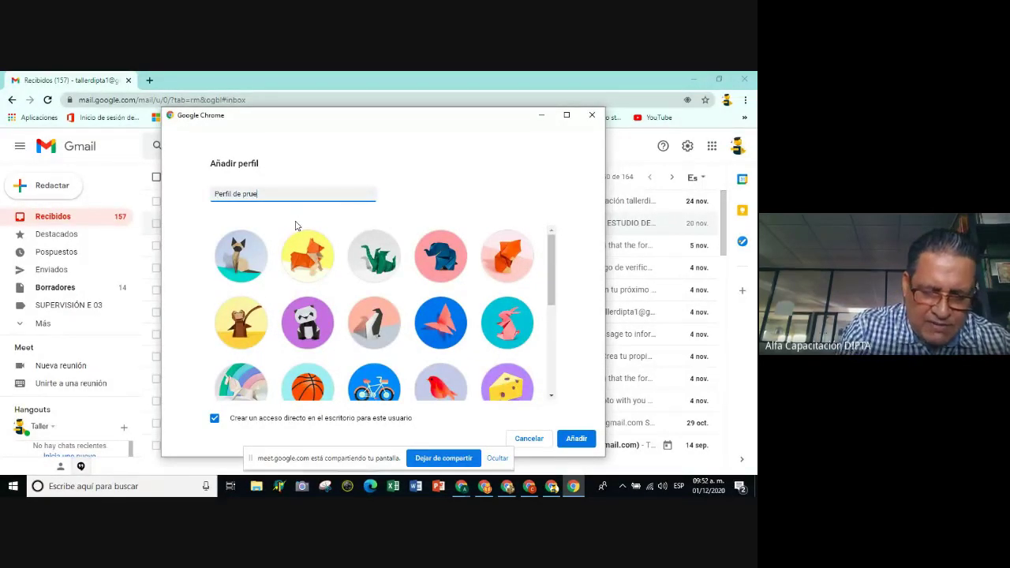
text(ba)
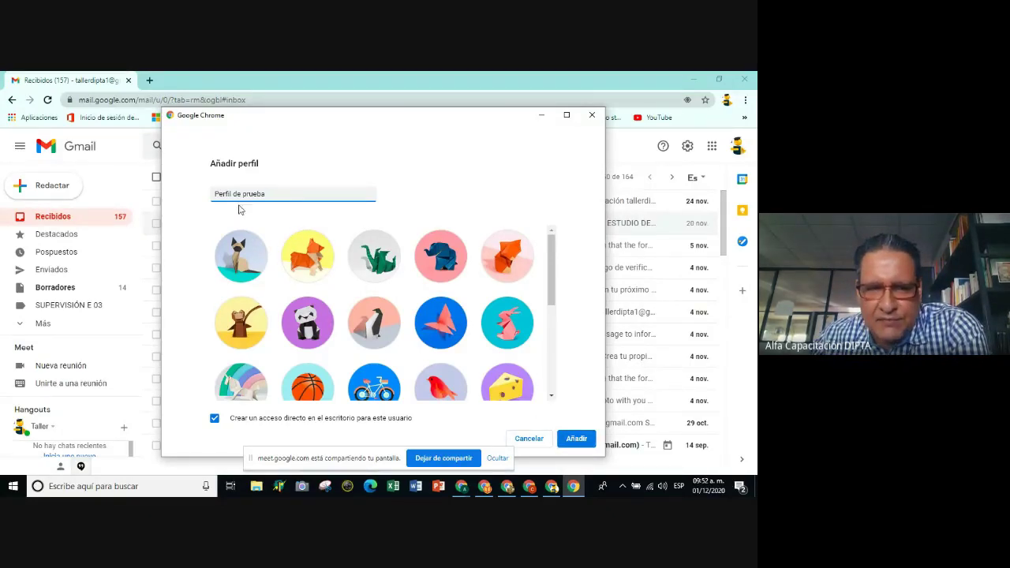
click(577, 439)
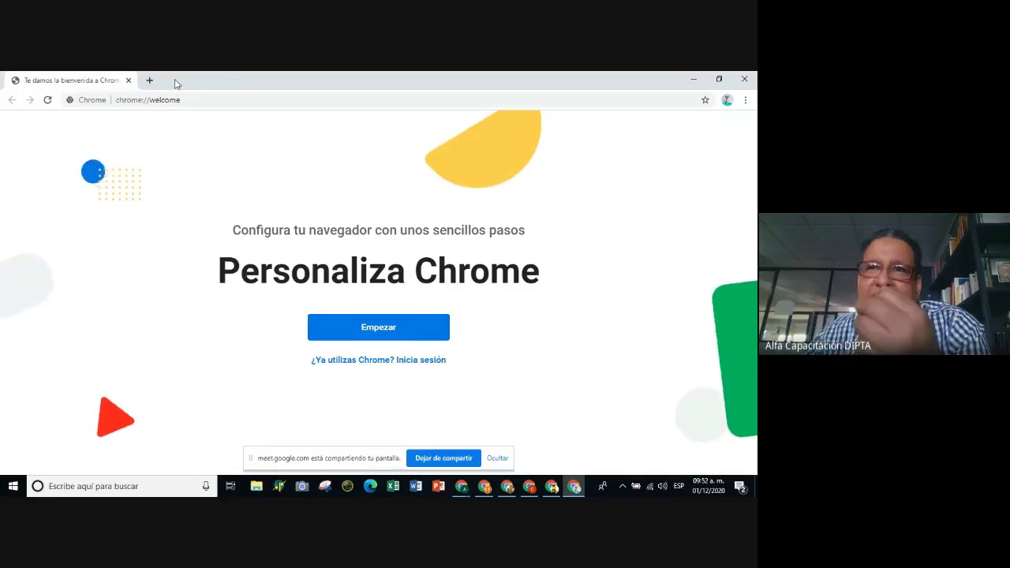
Skip the bookmarks, wallpaper, default-browser and sign-in setup pages for the new profile.
click(394, 333)
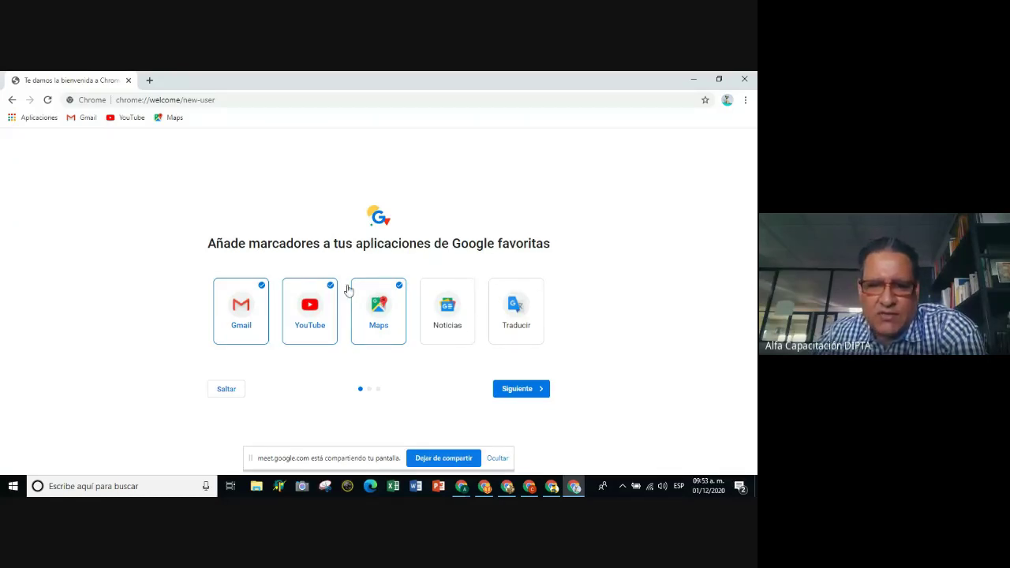
click(227, 390)
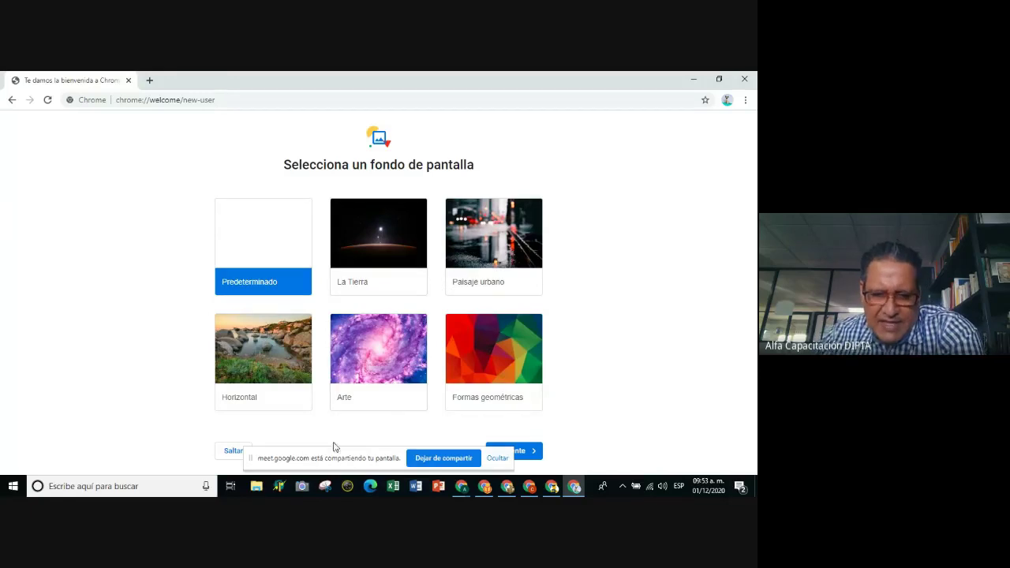
drag(342, 450, 586, 125)
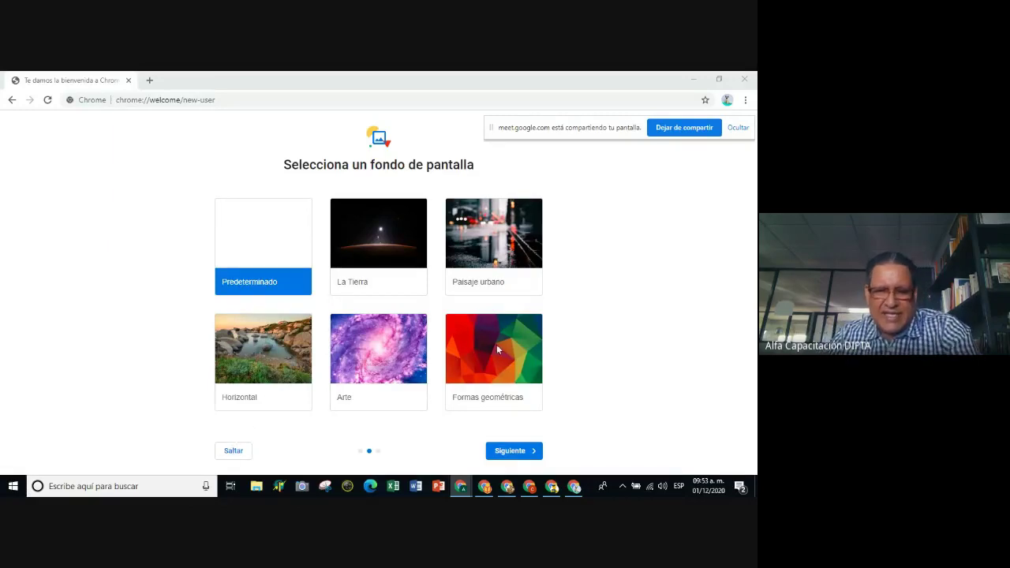
click(233, 452)
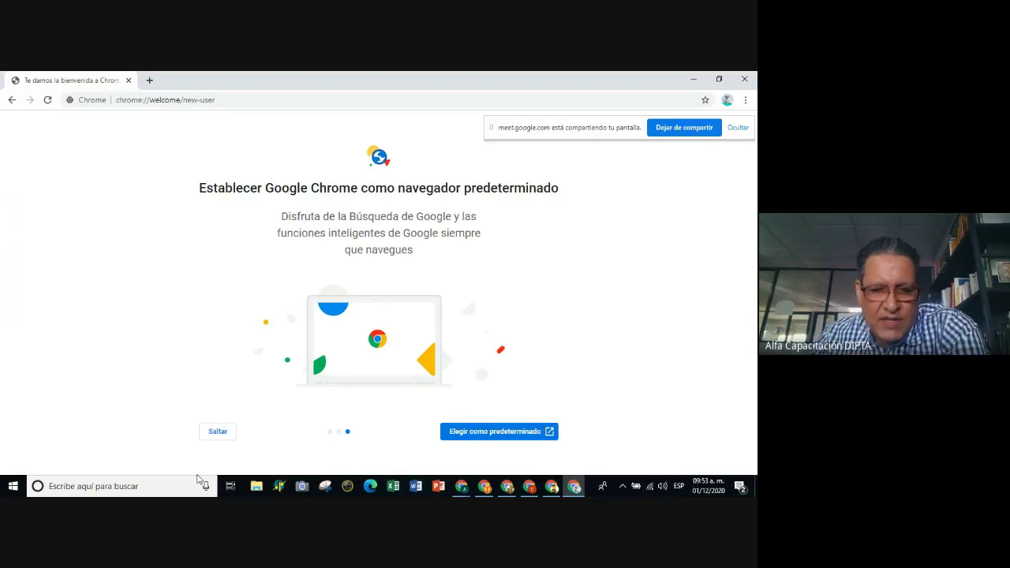
click(221, 434)
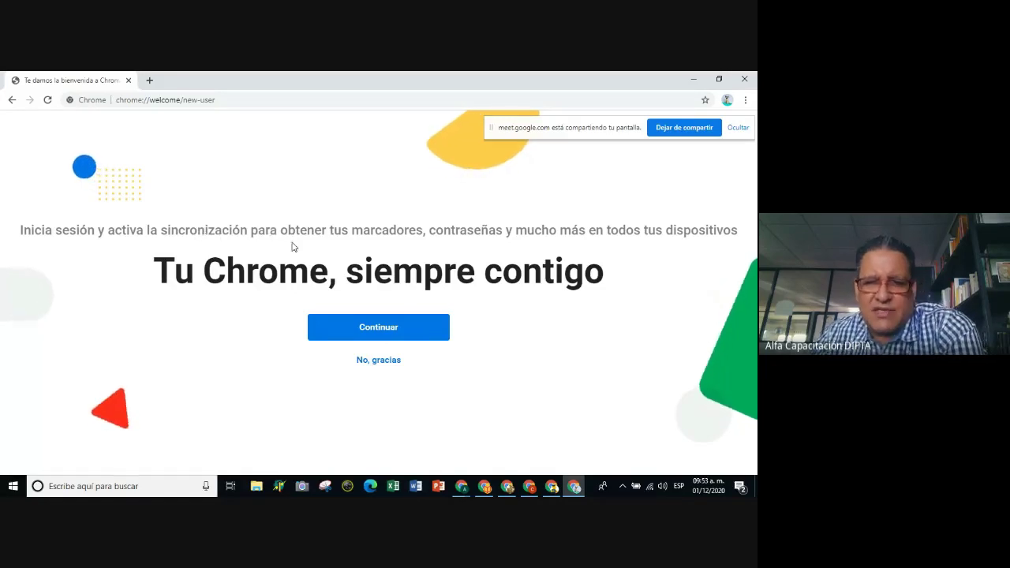
click(379, 362)
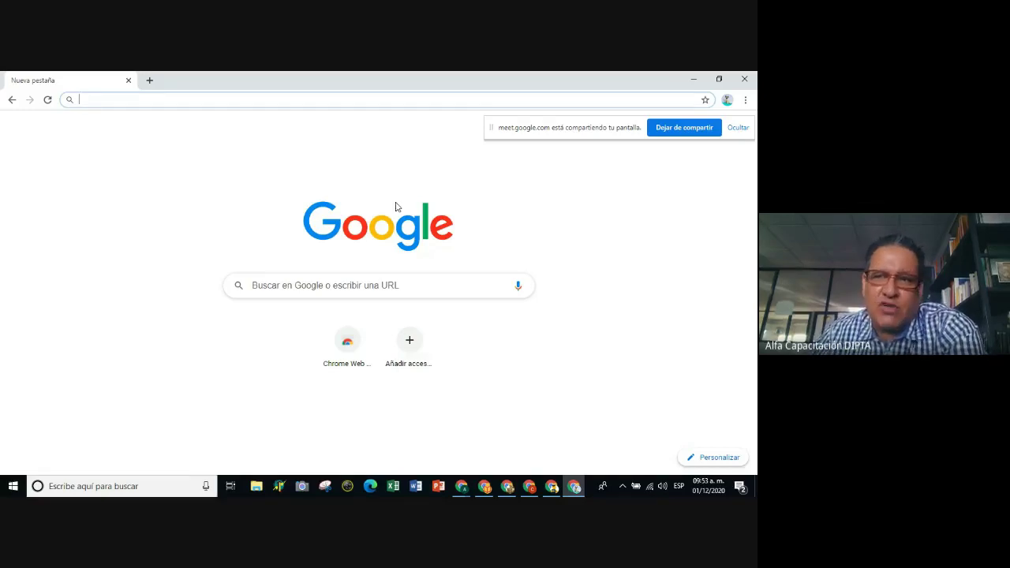
Close the new-profile and Gmail windows, then drag the Perfil de prueba shortcut to the desktop centre.
click(613, 213)
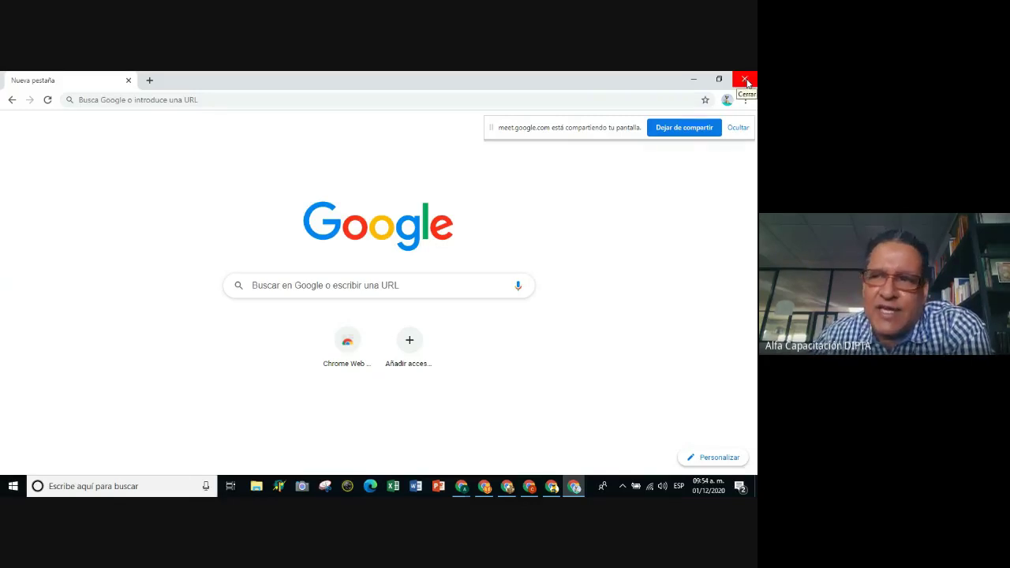
click(746, 82)
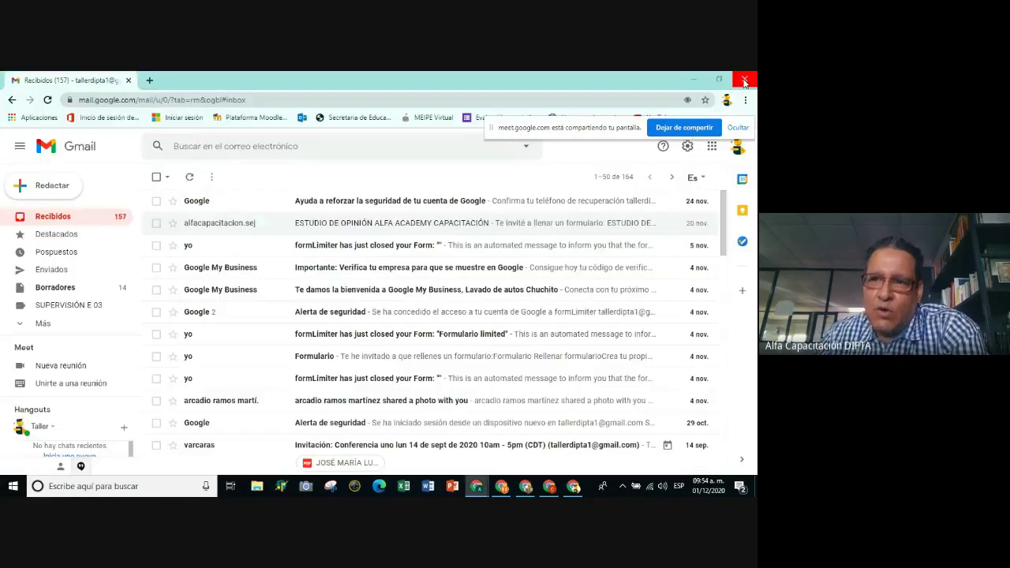
click(744, 80)
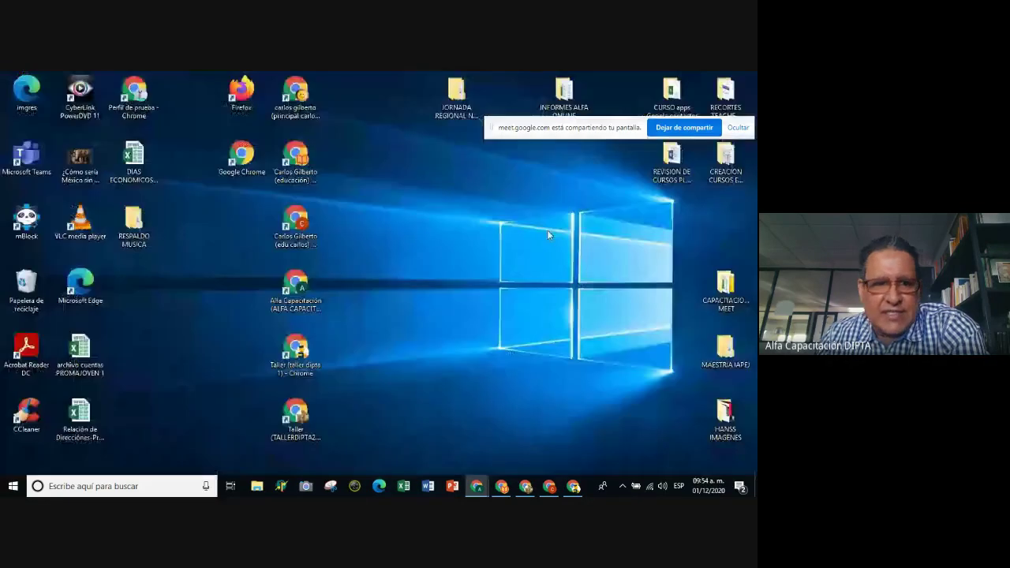
drag(134, 93, 511, 286)
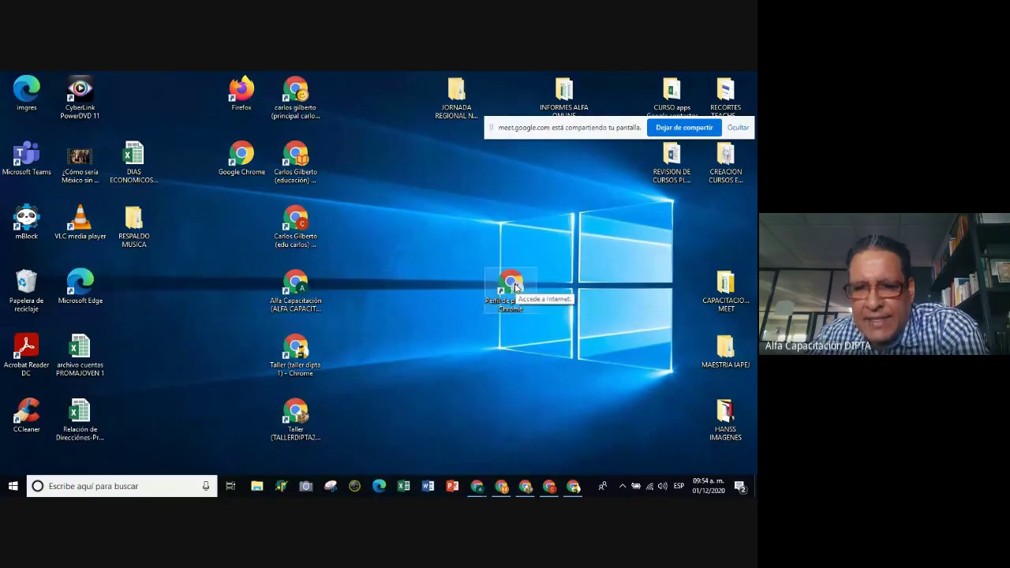
Launch Perfil de prueba from its shortcut, maximize it, and go to Gmail's Iniciar sesión page.
double_click(513, 289)
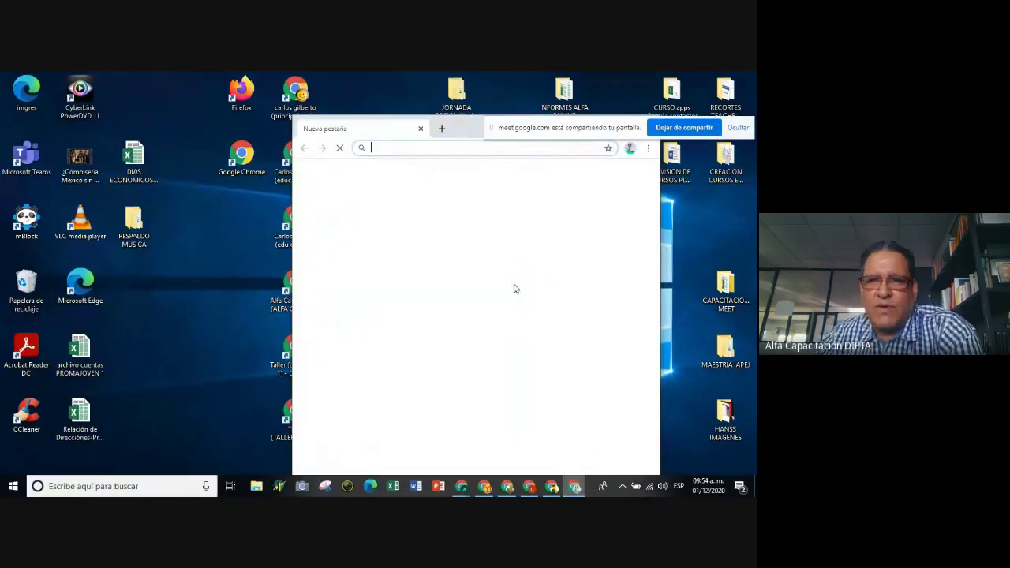
drag(545, 129, 644, 302)
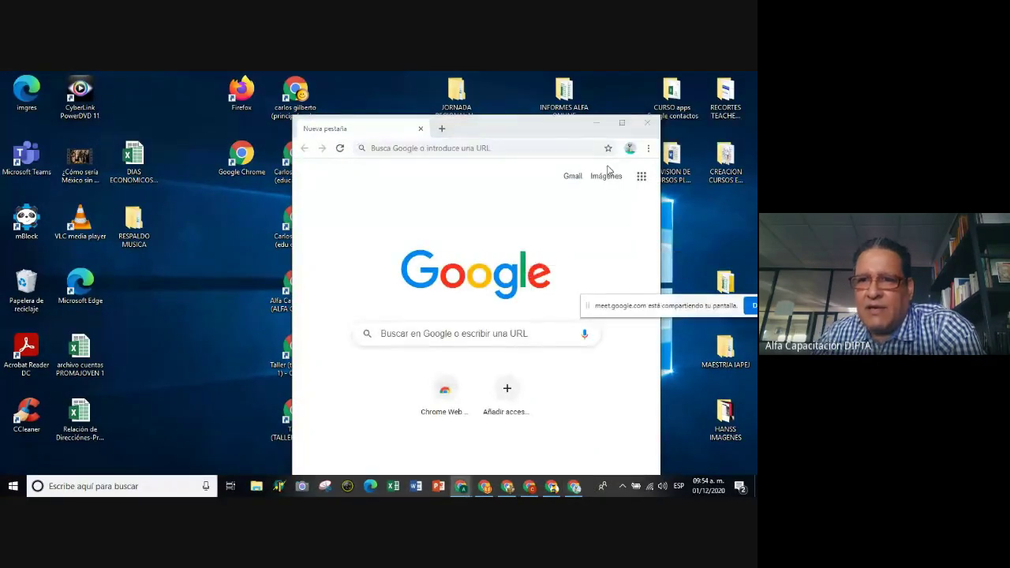
click(622, 124)
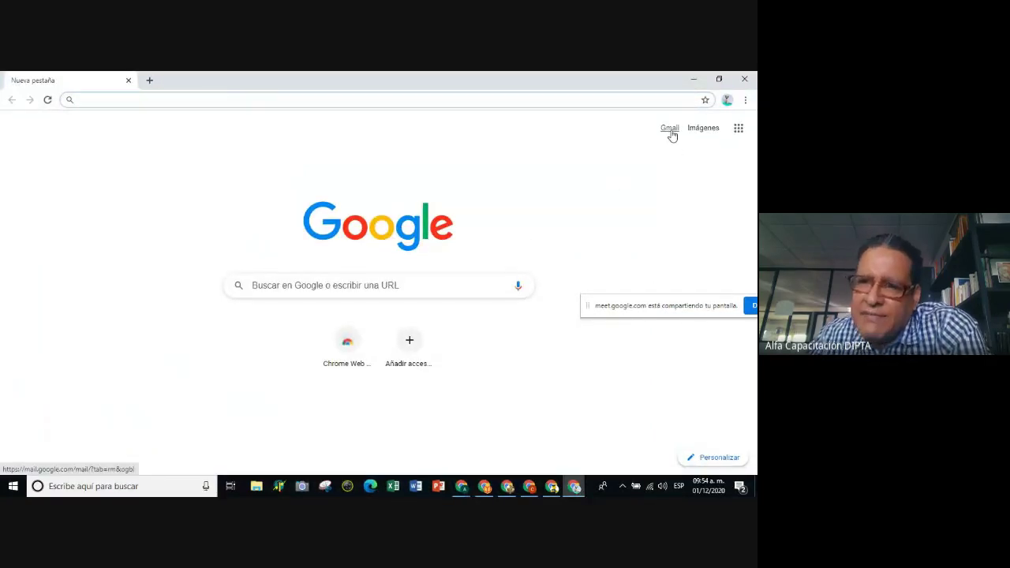
click(670, 133)
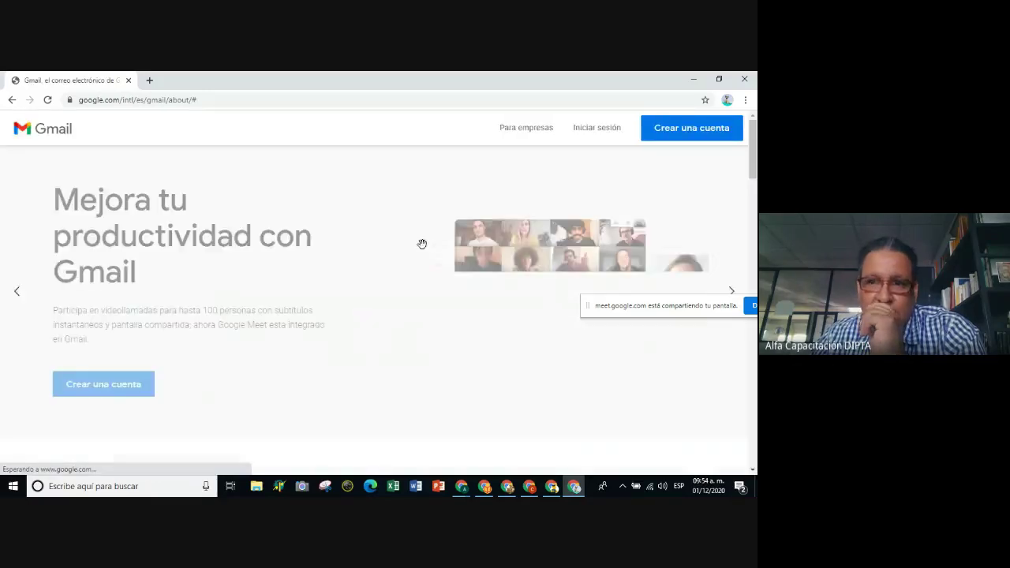
click(595, 132)
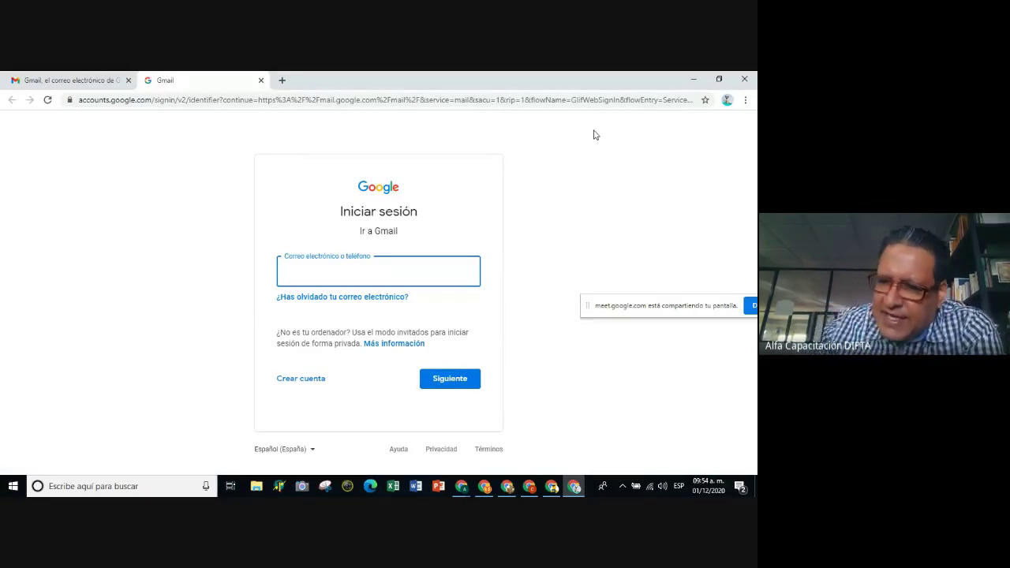
drag(653, 304, 578, 419)
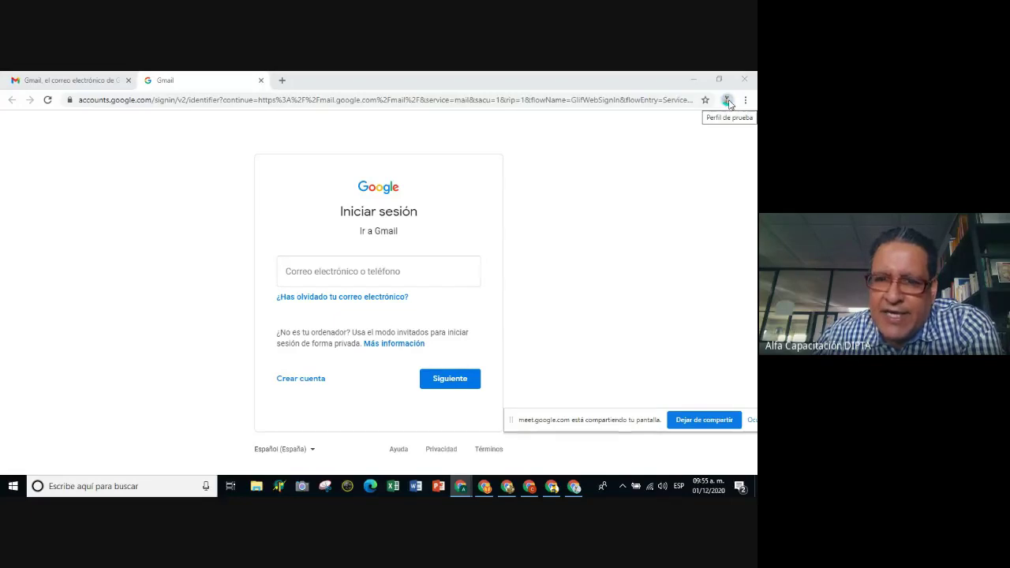
click(342, 273)
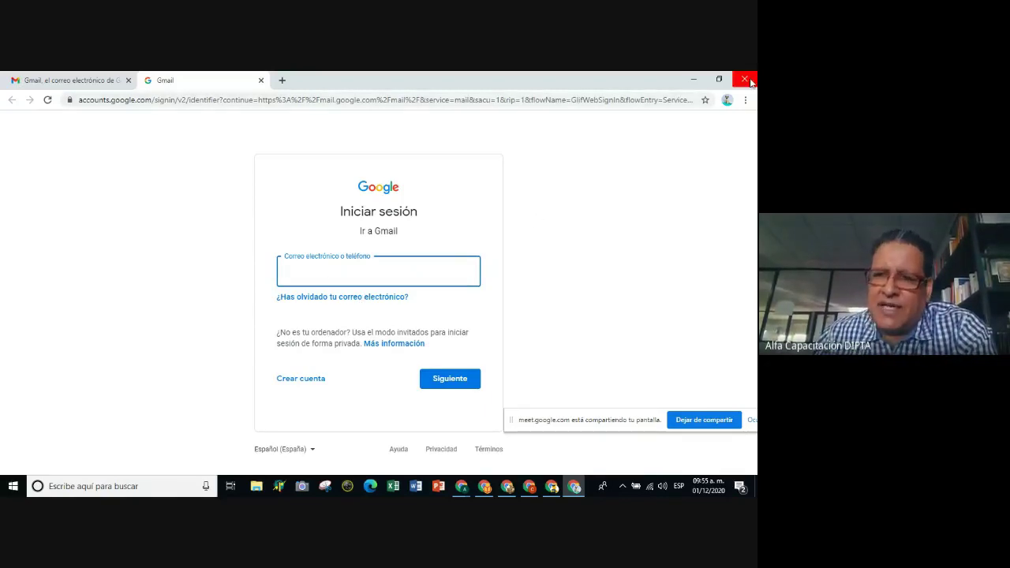
Hide the Perfil de prueba sign-in window to reveal the desktop.
click(693, 79)
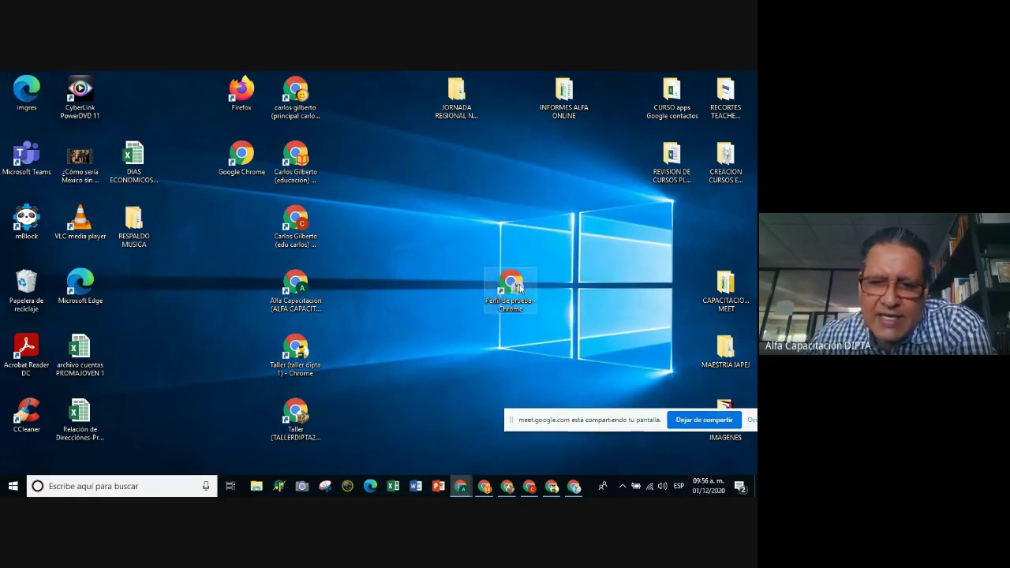
Drag the other Chrome profile shortcut to the desktop centre, just above Perfil de prueba.
click(512, 288)
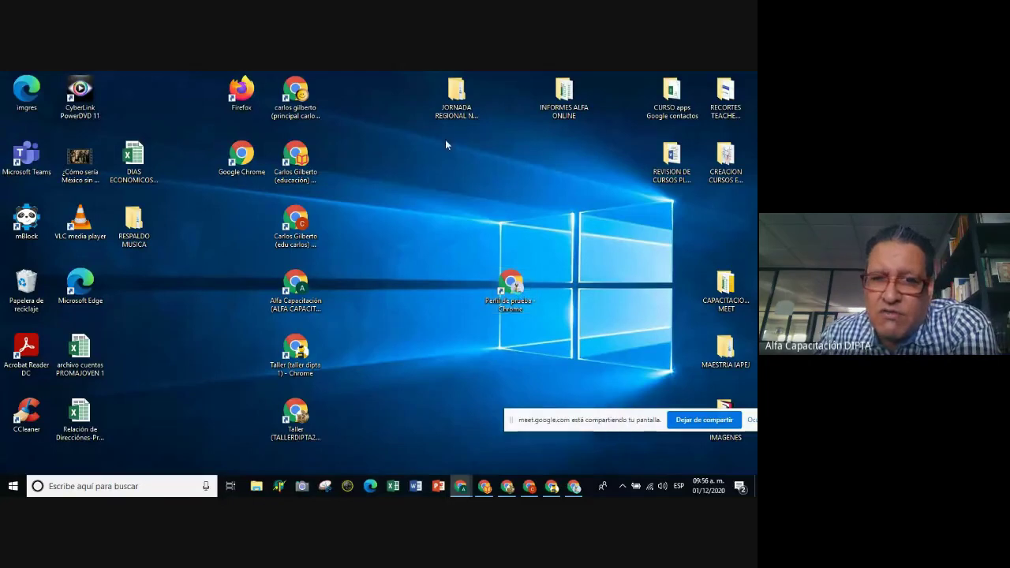
drag(304, 88, 507, 164)
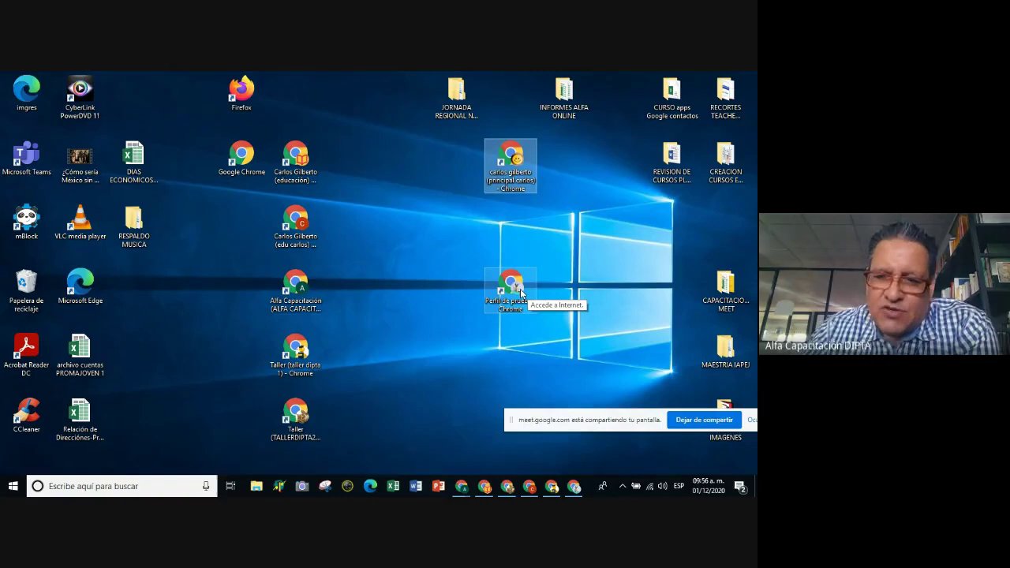
click(511, 284)
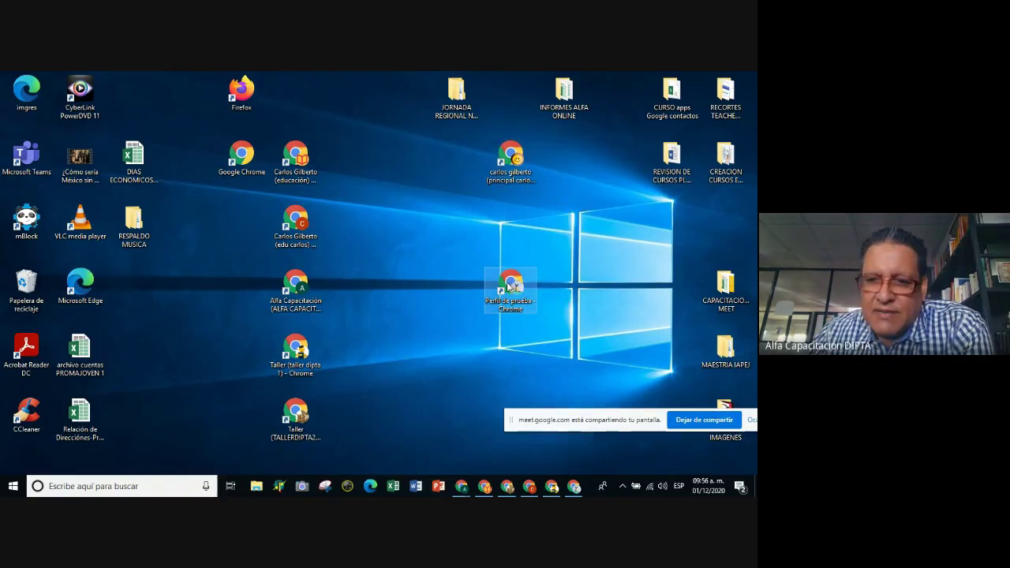
Launch Chrome with the Perfil de prueba profile maximized and open a second new tab.
double_click(511, 284)
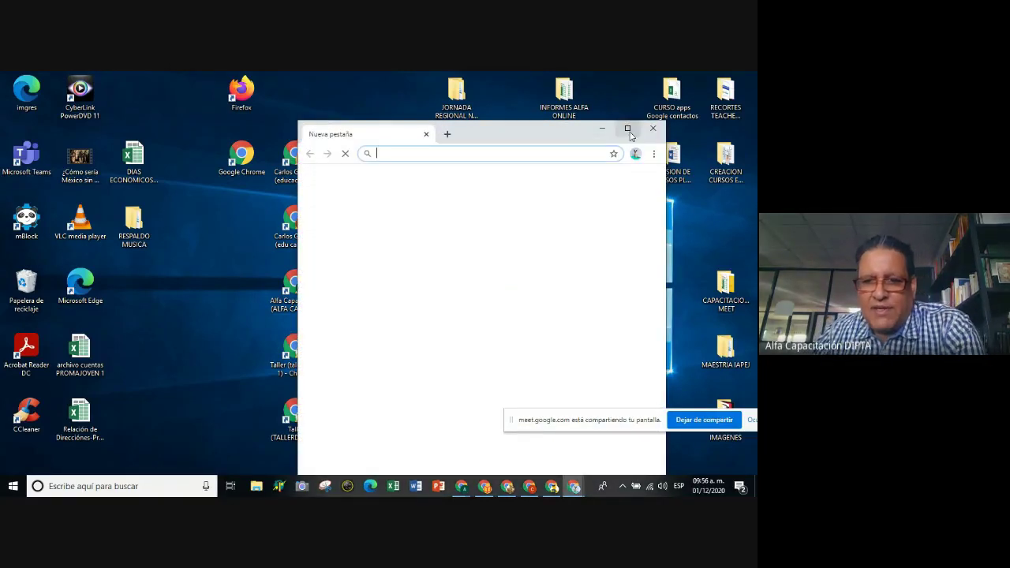
click(628, 129)
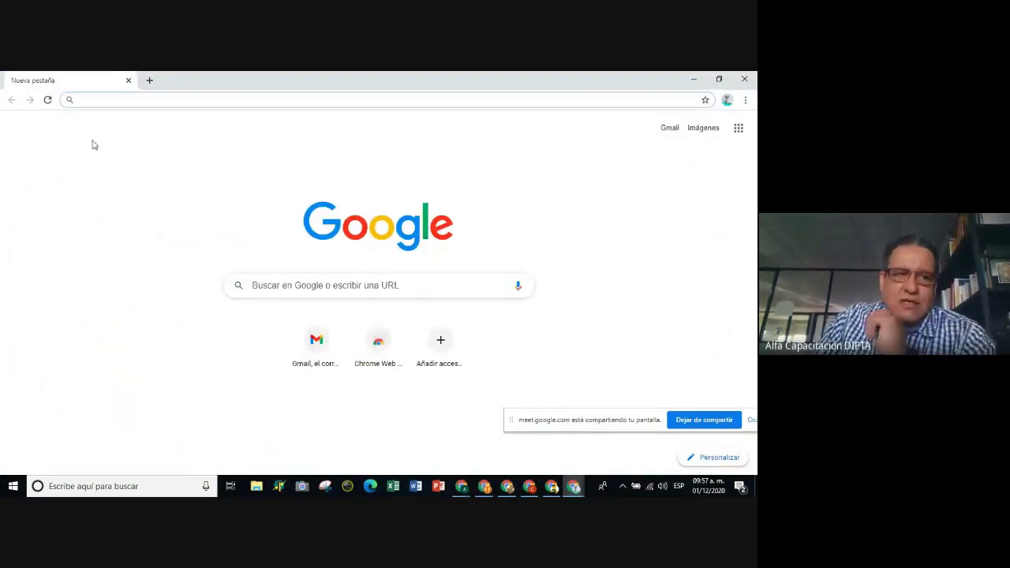
click(149, 80)
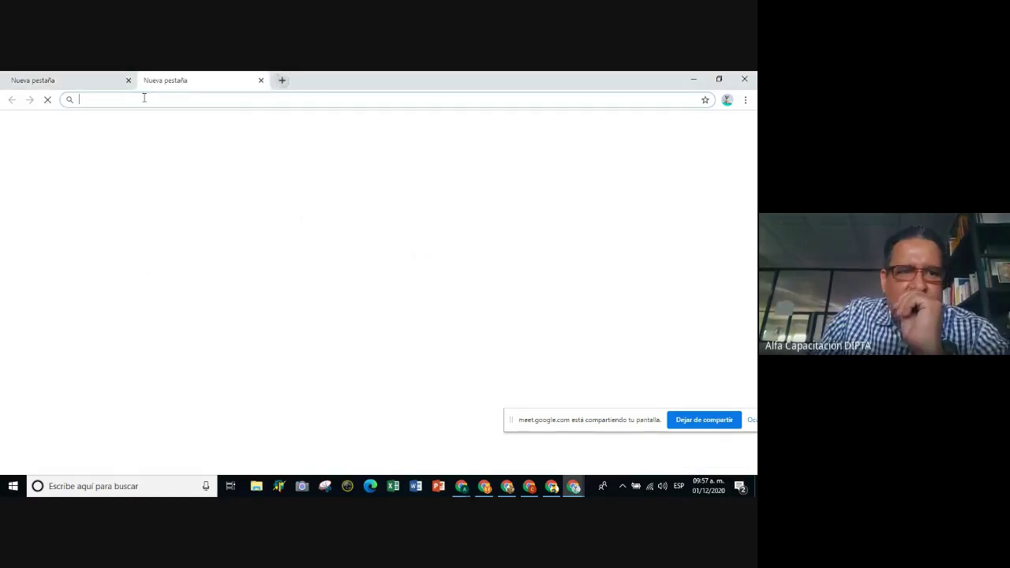
Look over both new tabs, then bring the other profile's Chrome window forward.
click(103, 78)
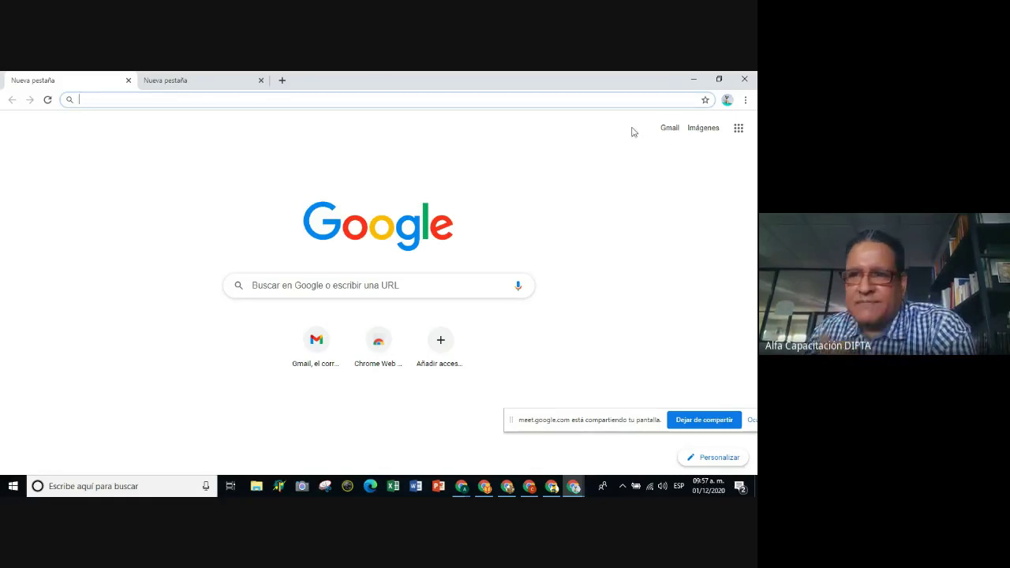
click(176, 82)
click(78, 78)
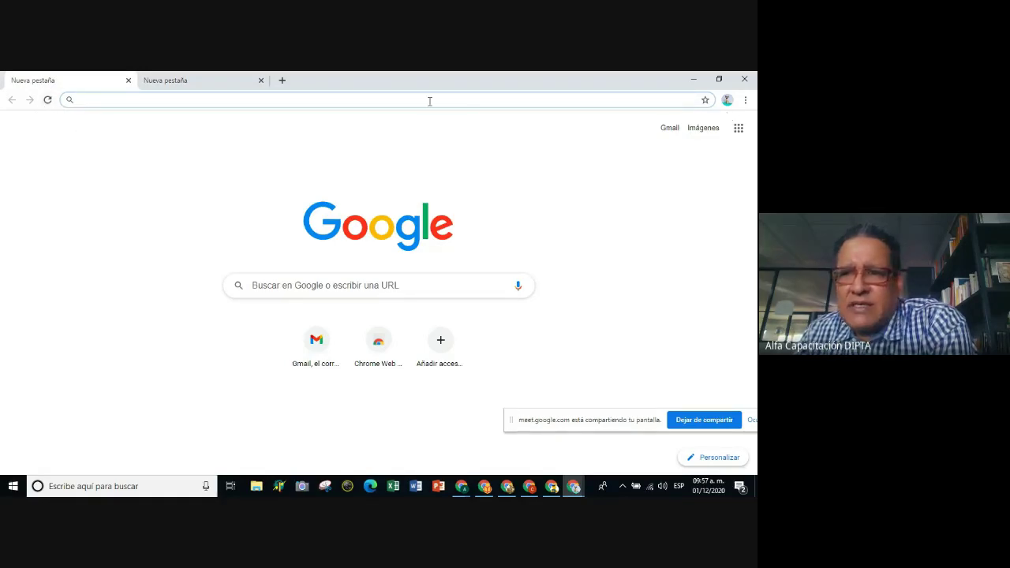
click(528, 486)
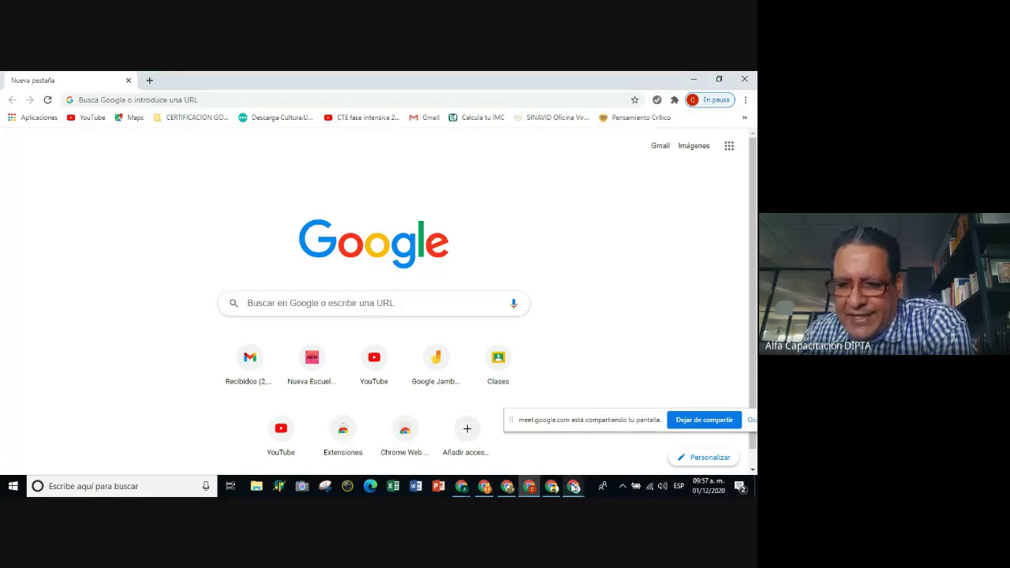
Bring the two-tab Perfil de prueba window back to the front from the taskbar.
mouse_move(579, 488)
click(612, 458)
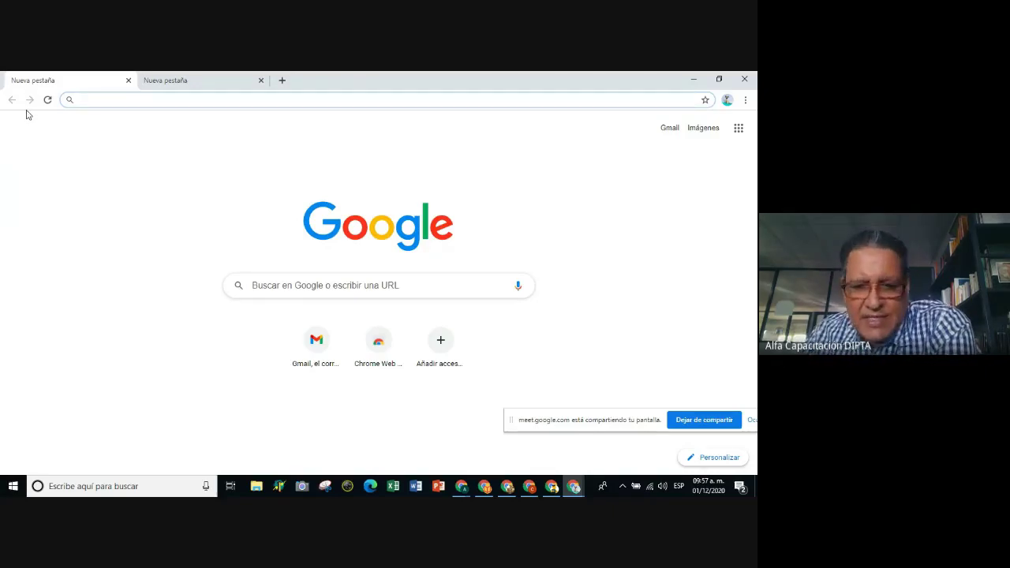
click(529, 486)
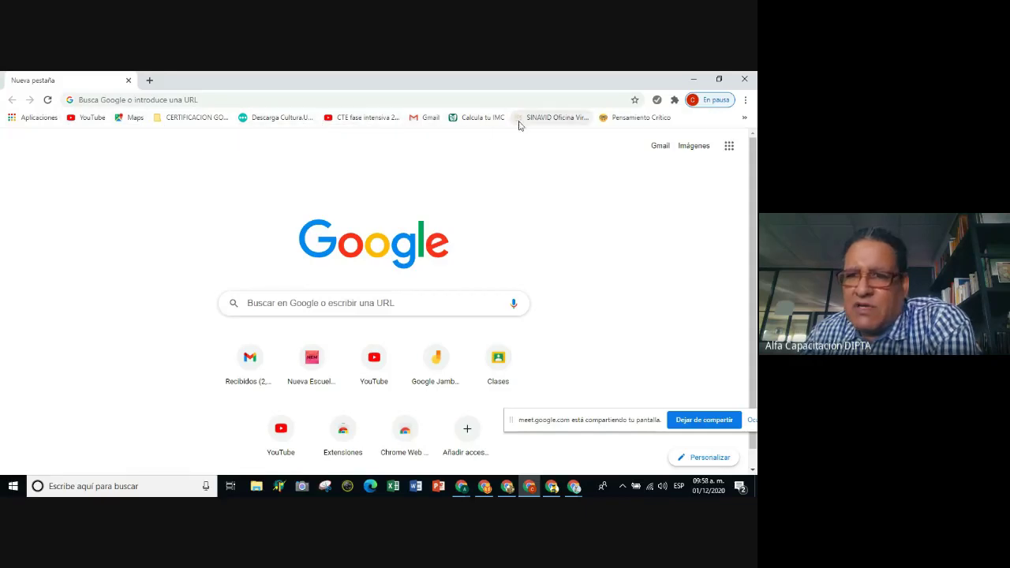
click(575, 487)
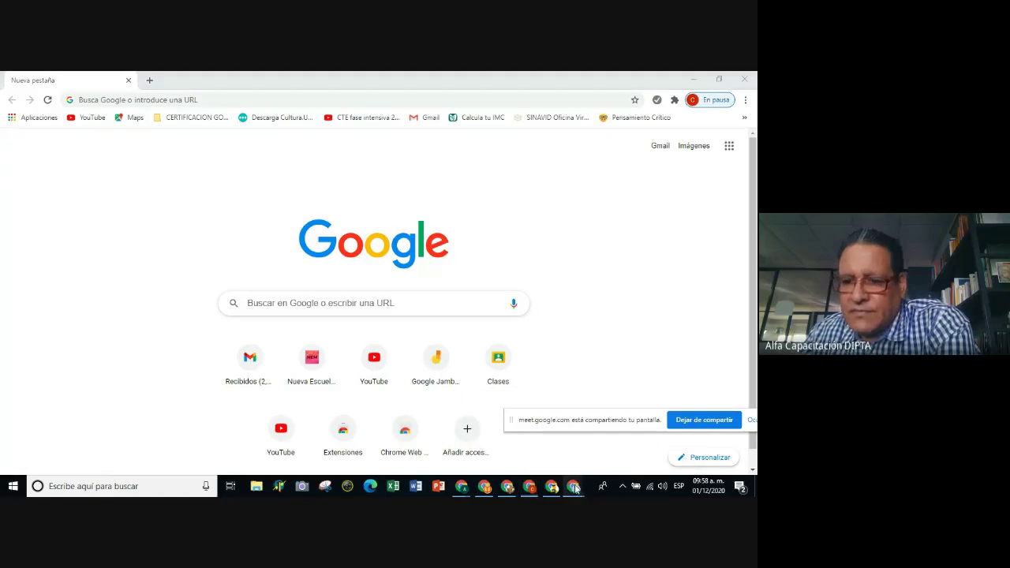
click(636, 444)
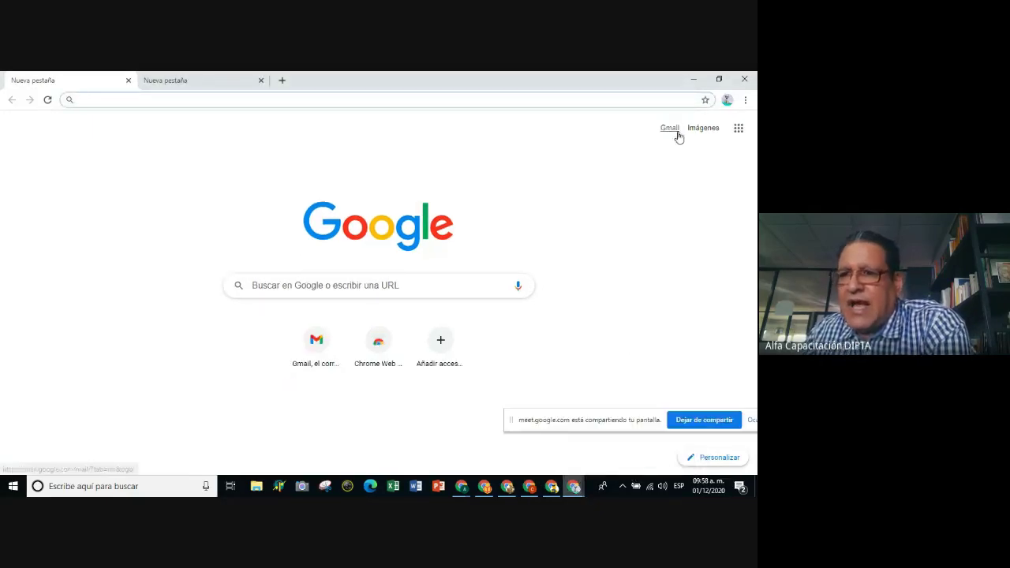
Open Configuración from Chrome's three-dot menu.
click(744, 101)
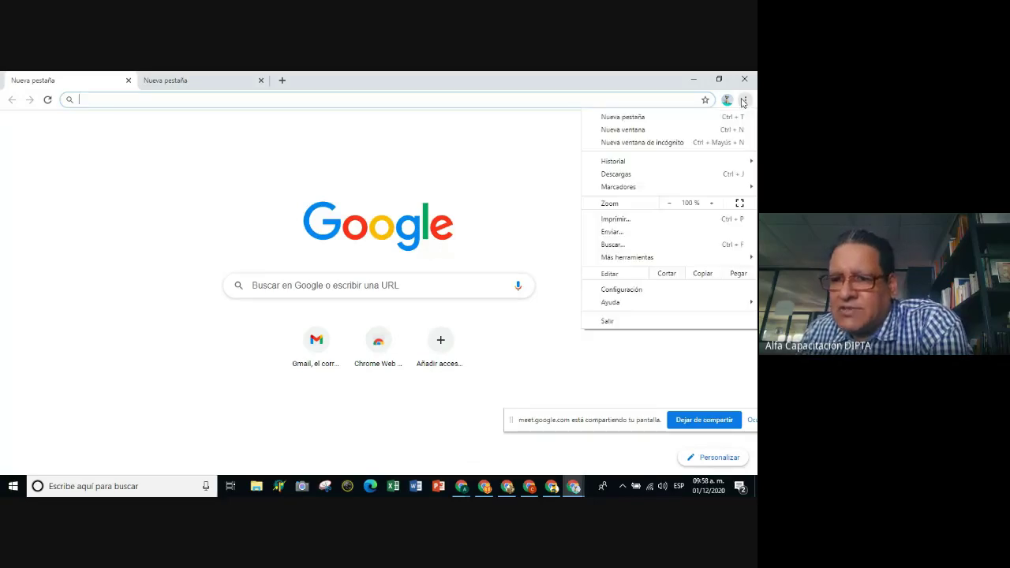
click(415, 141)
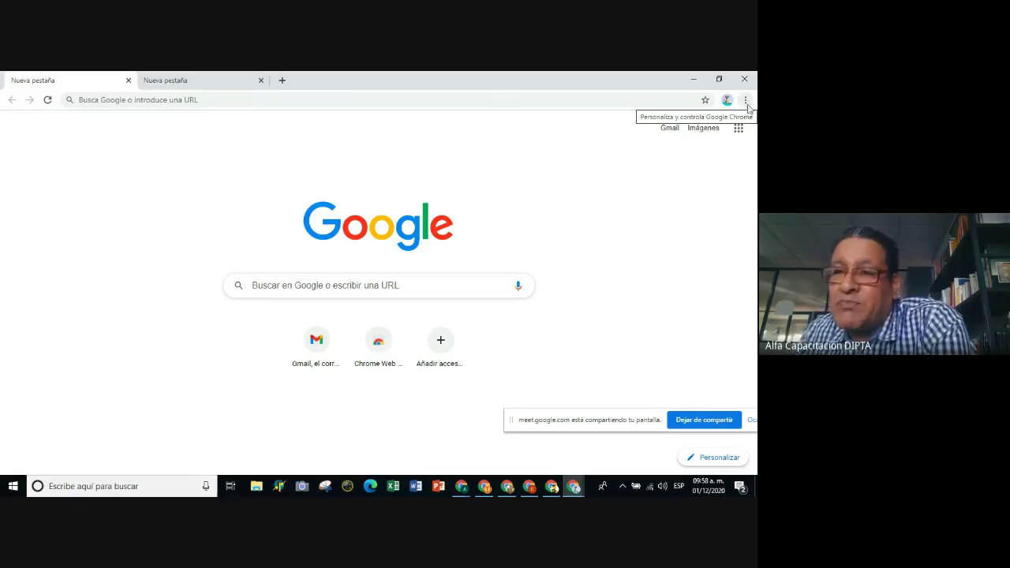
click(745, 101)
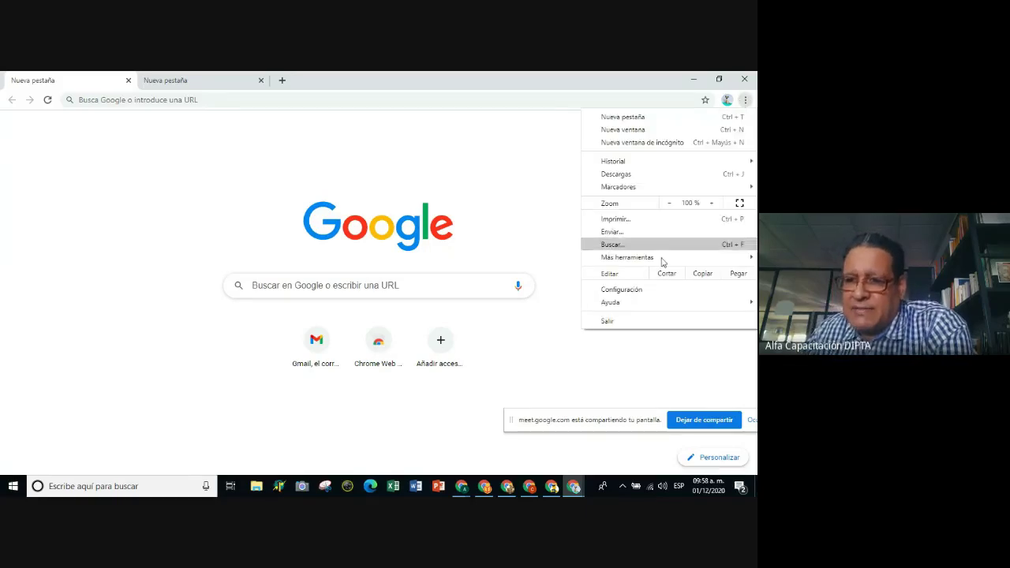
click(640, 293)
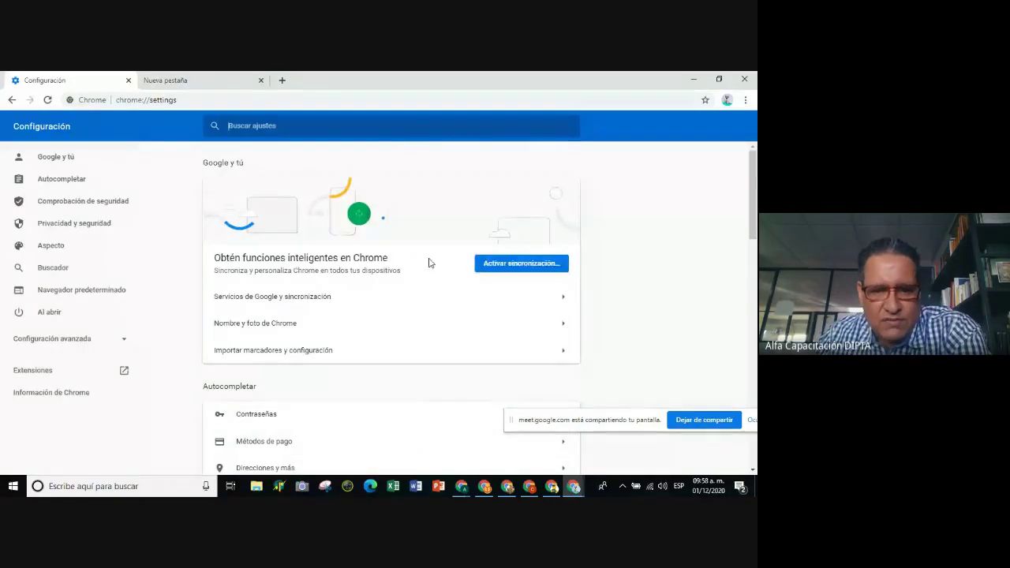
Scroll the settings page down to the Aspecto section with the show-bookmarks-bar option.
scroll(428, 264, down, 3)
scroll(432, 272, up, 1)
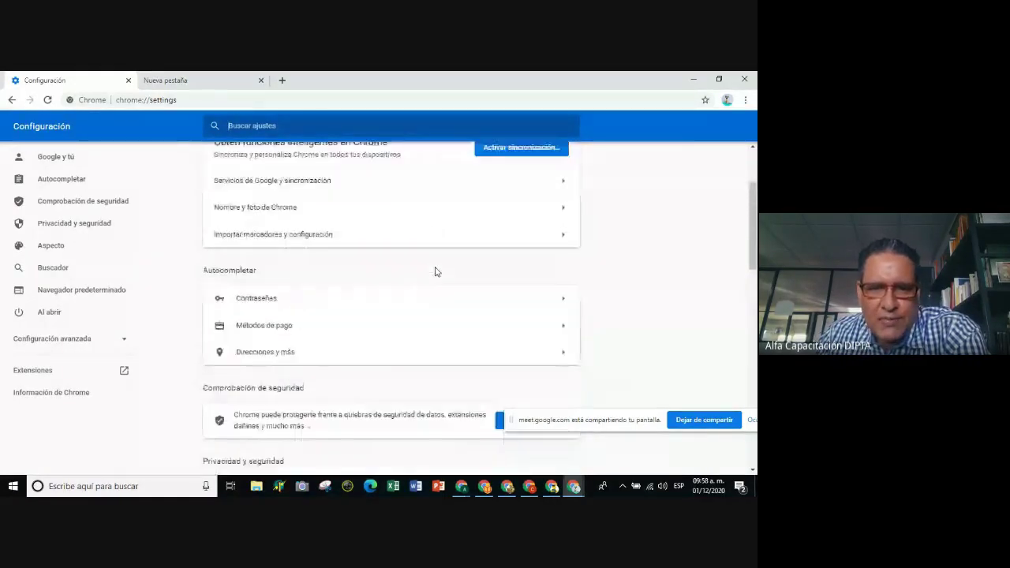
scroll(436, 272, down, 1)
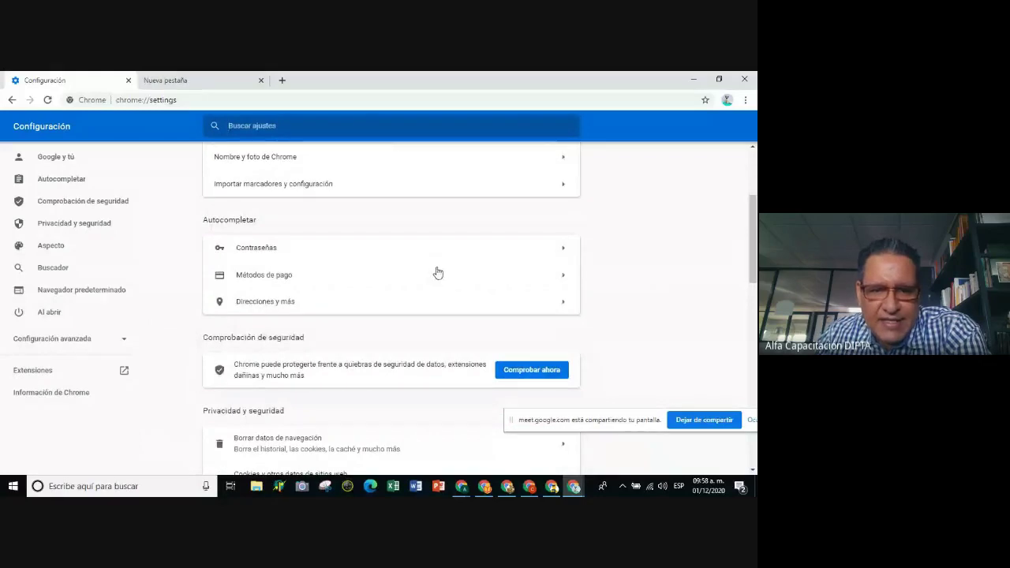
scroll(436, 272, up, 1)
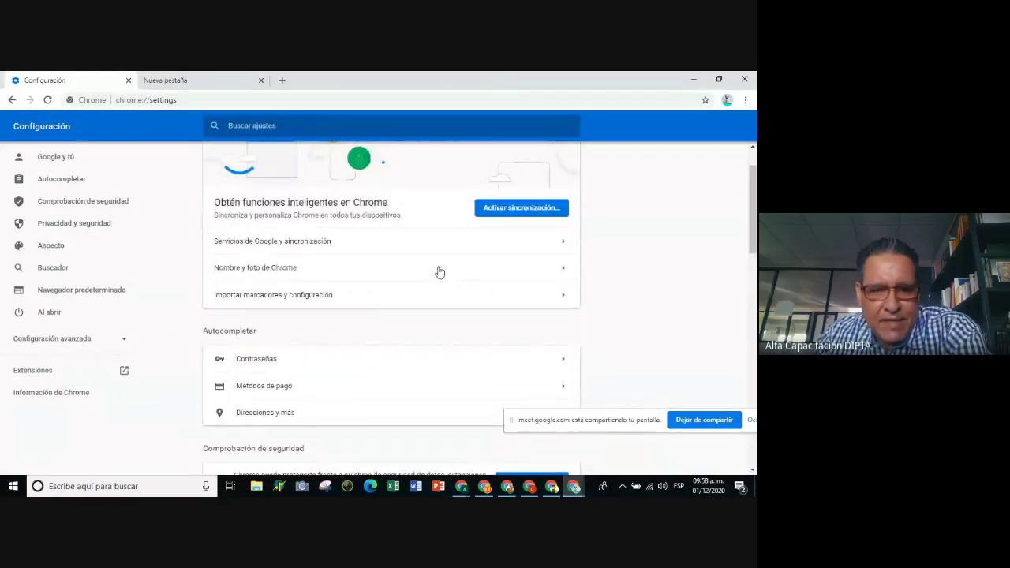
scroll(438, 273, down, 1)
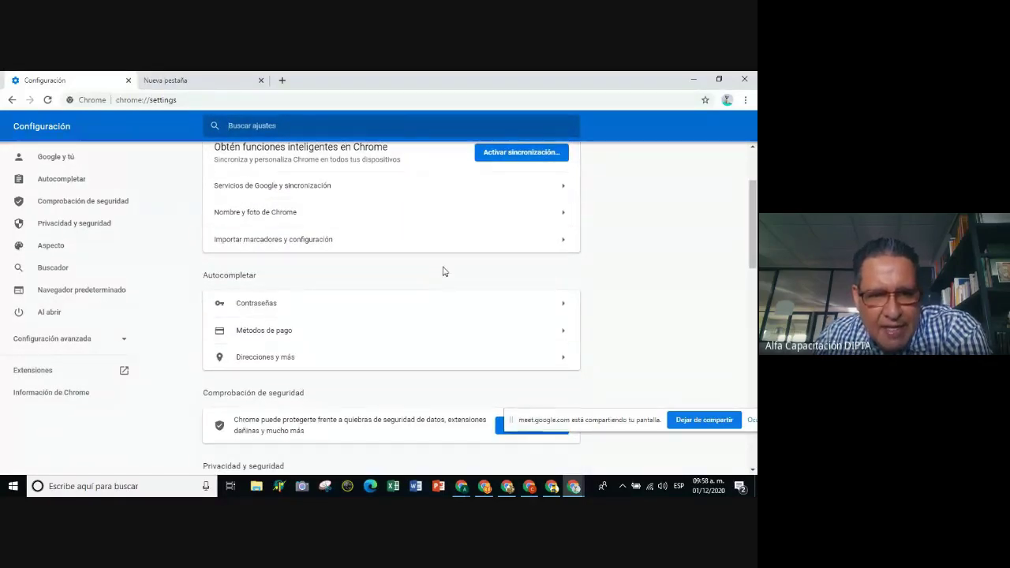
scroll(442, 271, up, 1)
scroll(443, 270, down, 1)
scroll(444, 270, down, 1)
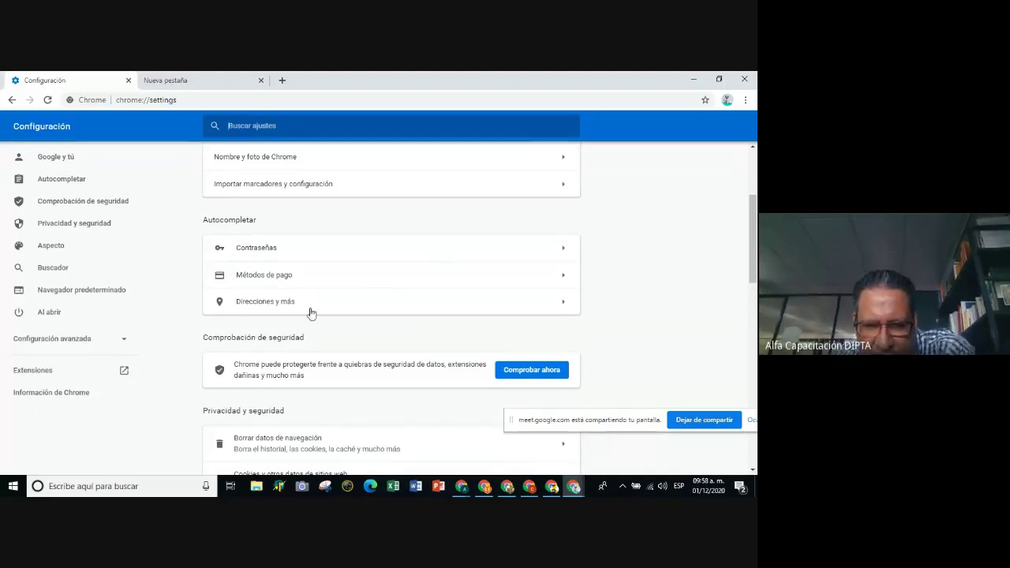
scroll(316, 309, down, 1)
scroll(334, 308, down, 1)
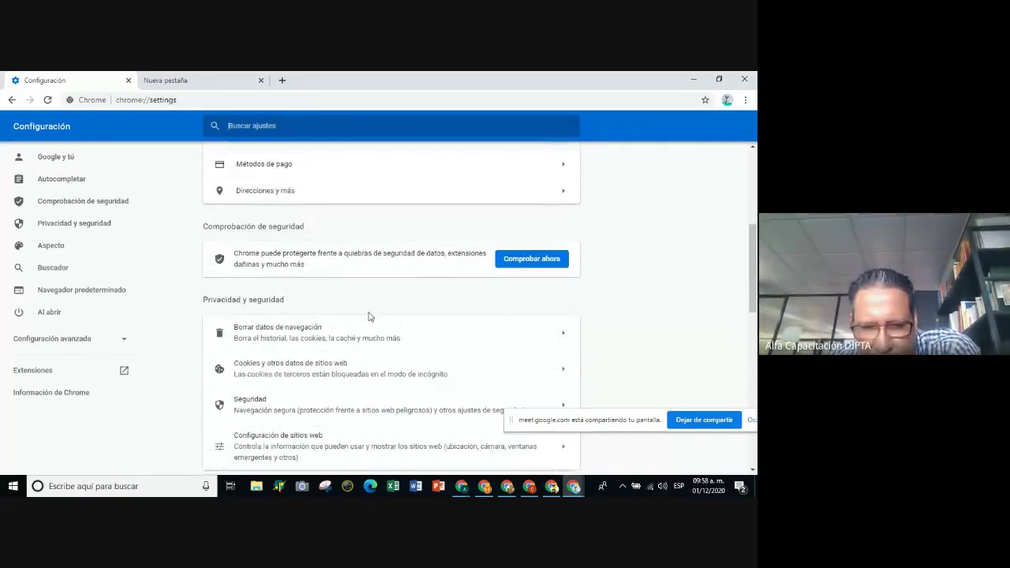
scroll(394, 329, down, 1)
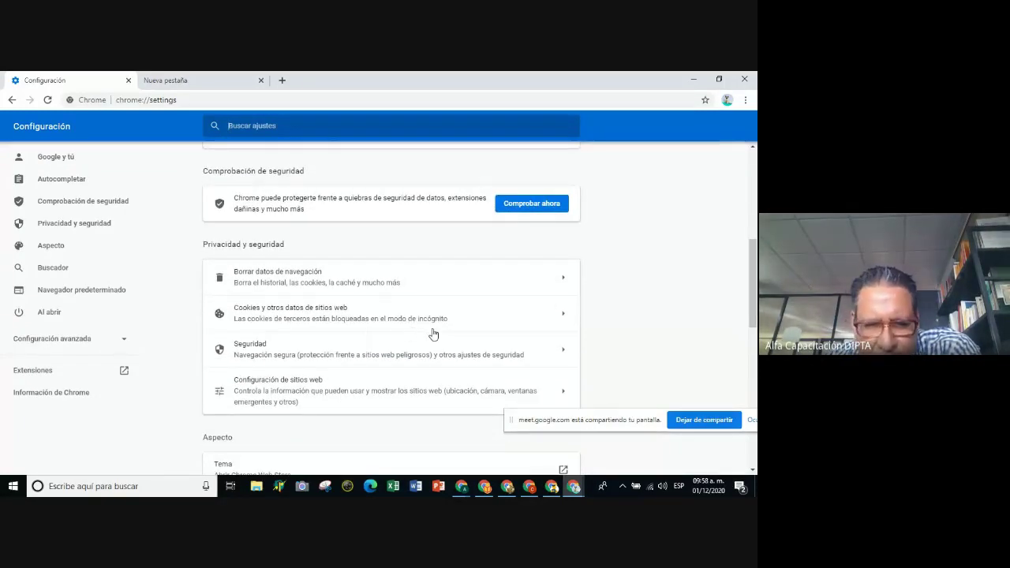
scroll(436, 334, down, 3)
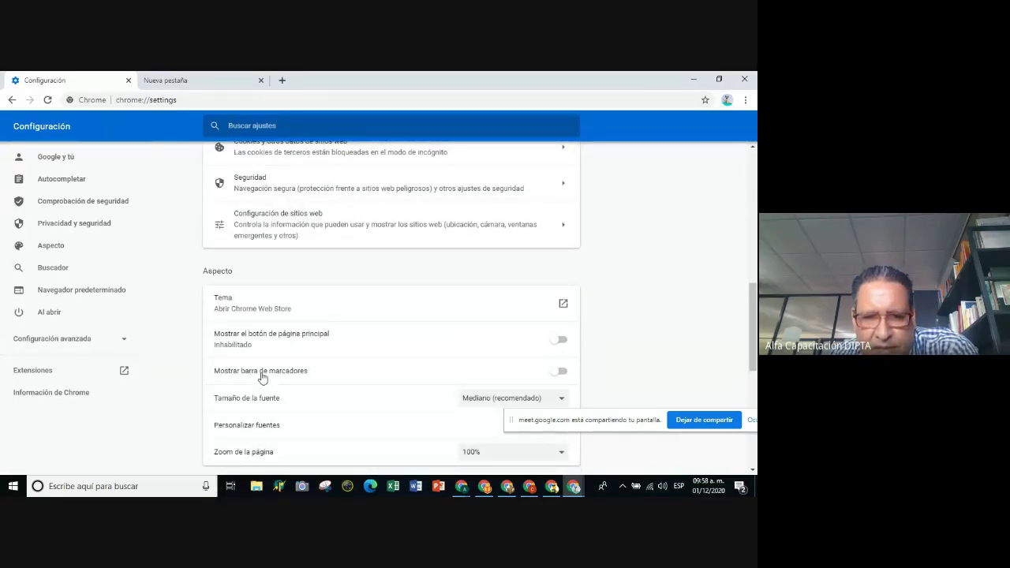
click(564, 374)
scroll(496, 365, down, 1)
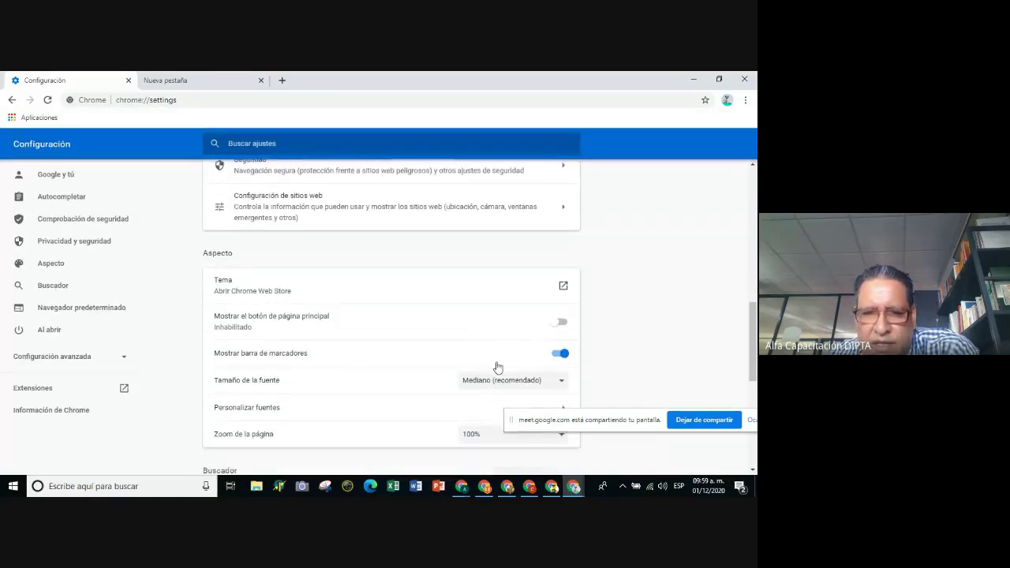
scroll(418, 348, down, 1)
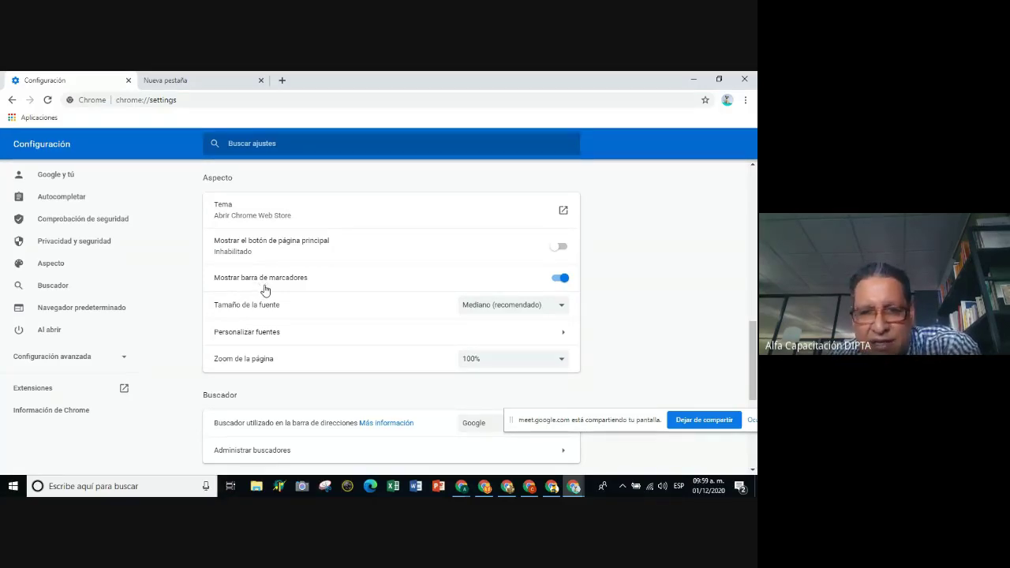
scroll(265, 291, down, 5)
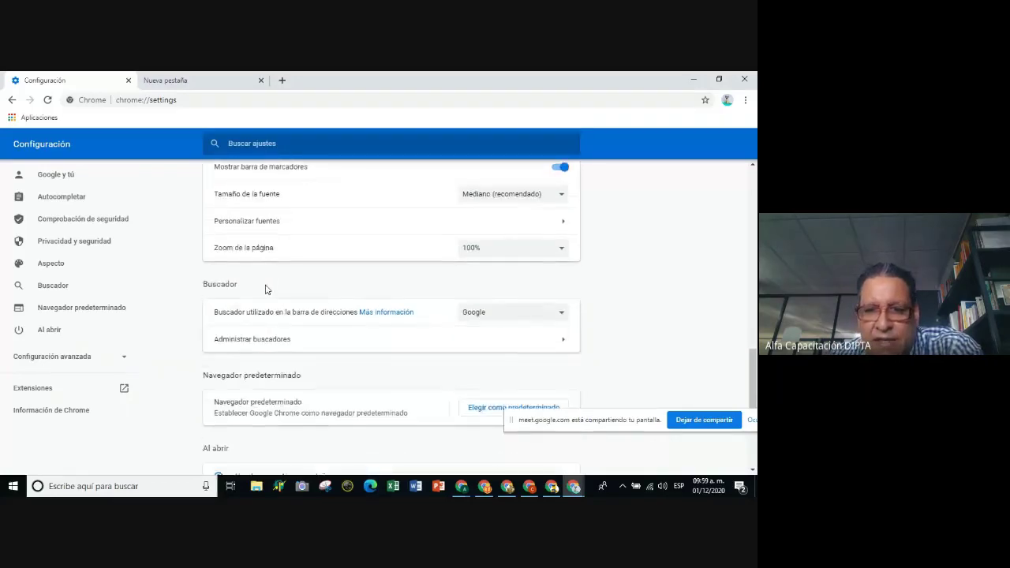
scroll(386, 354, up, 10)
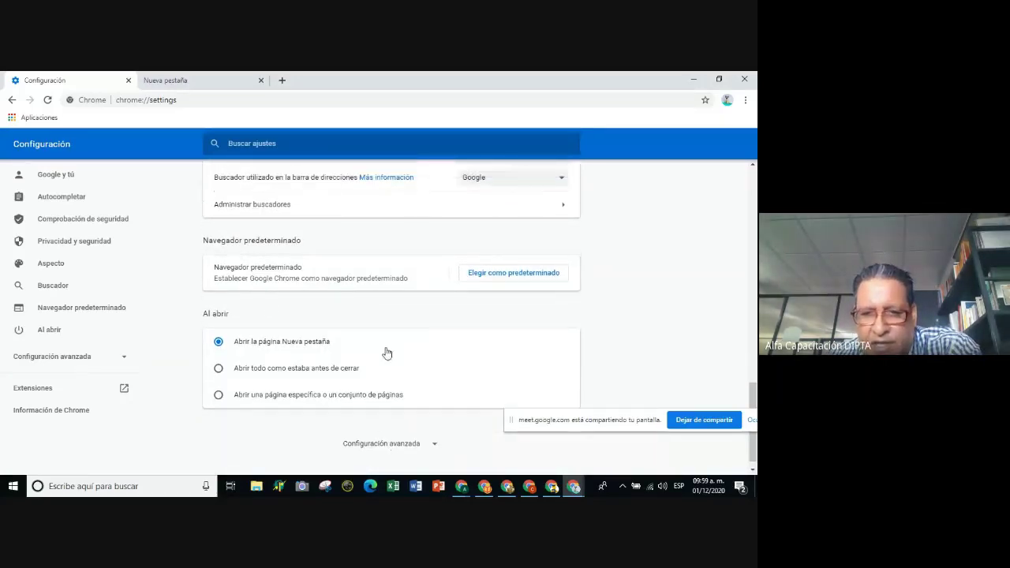
scroll(402, 324, up, 3)
click(745, 100)
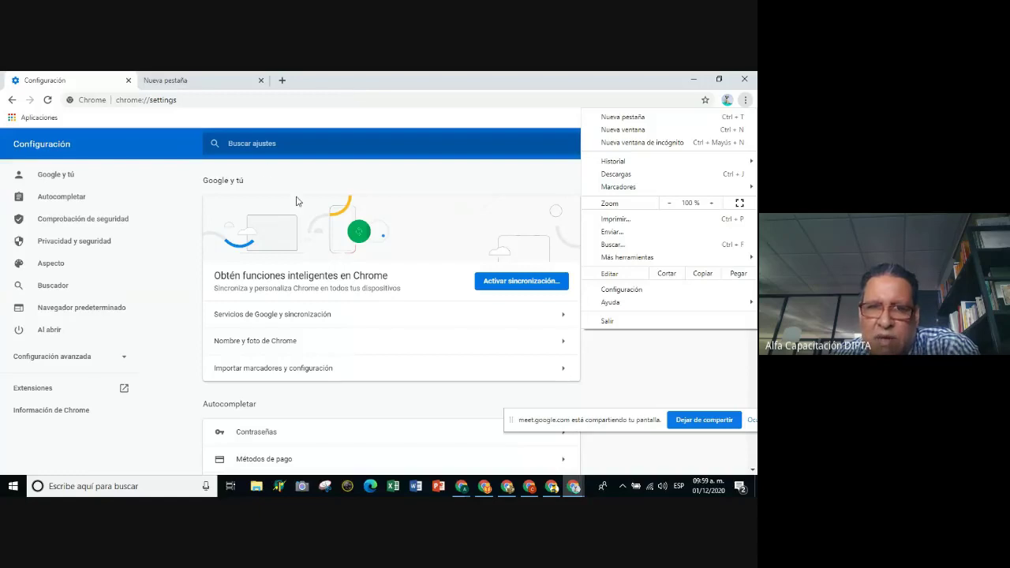
click(371, 180)
scroll(387, 210, down, 4)
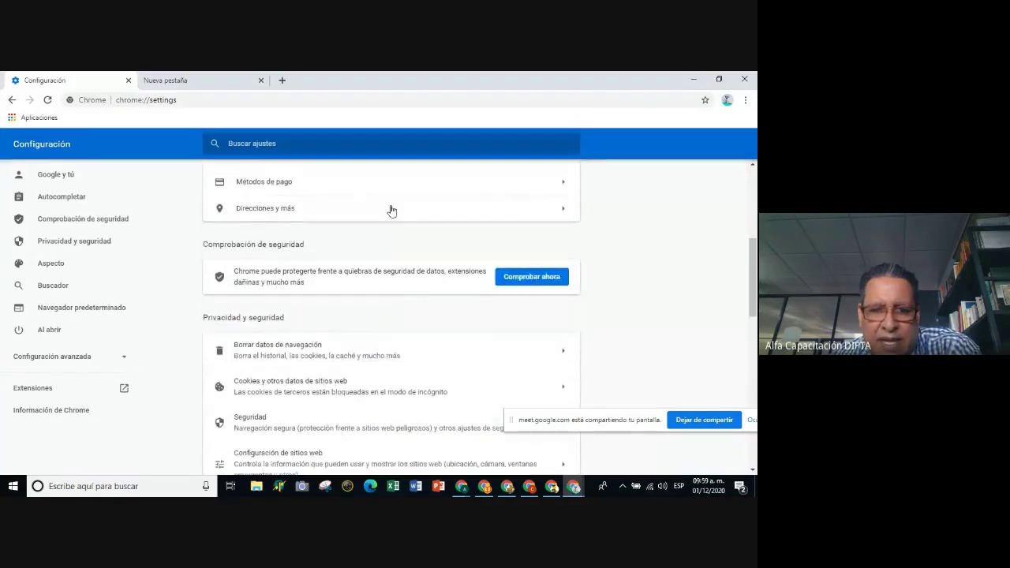
scroll(301, 279, down, 5)
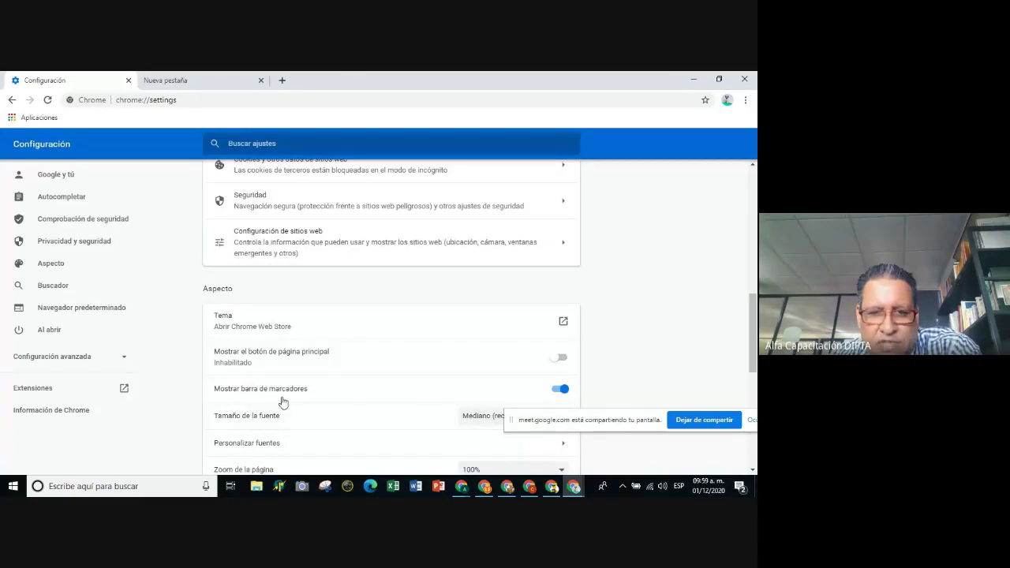
scroll(442, 366, down, 5)
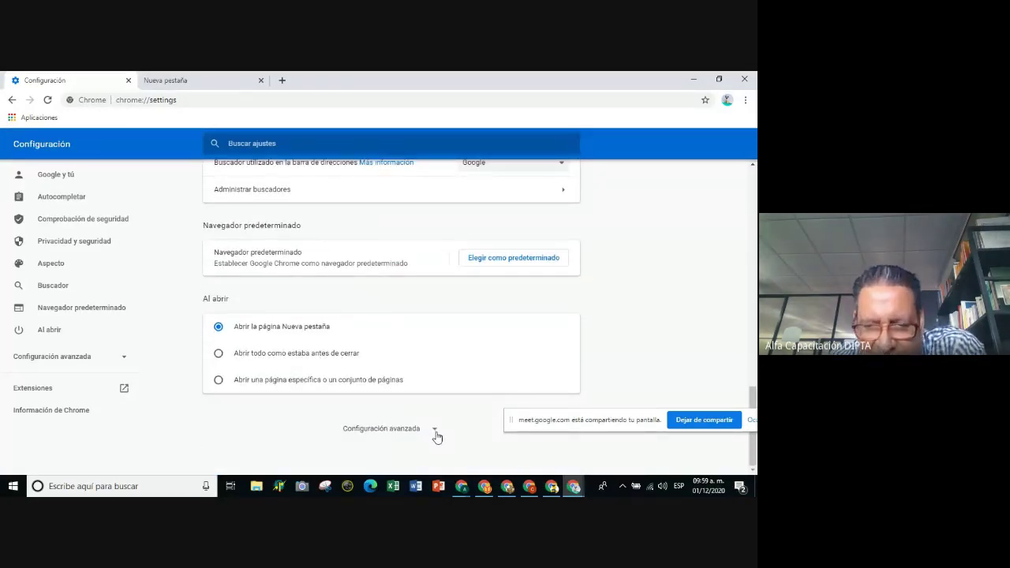
Expand Configuración avanzada and scroll down to the Descargas section.
click(434, 432)
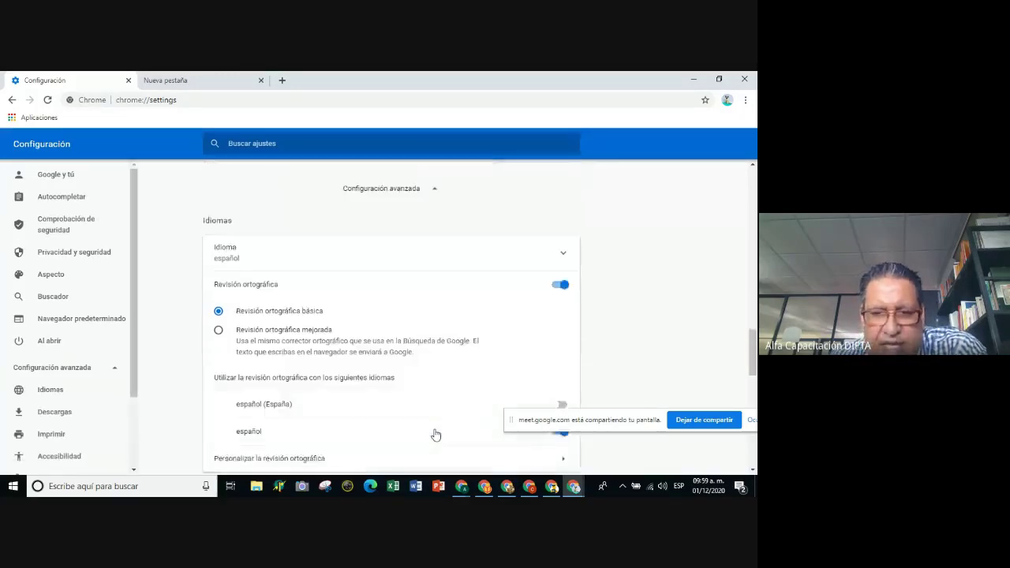
scroll(417, 384, down, 4)
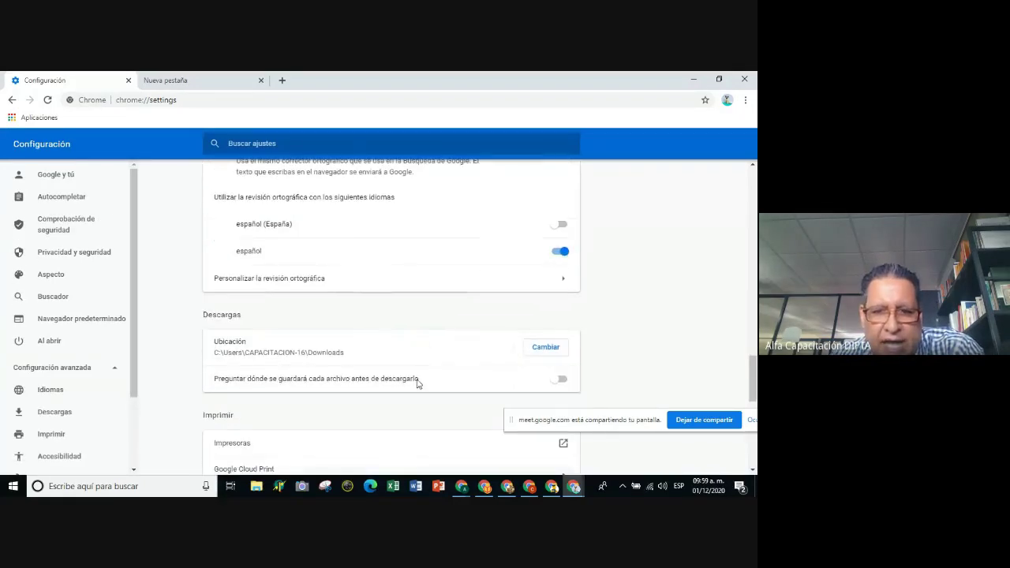
scroll(421, 383, up, 6)
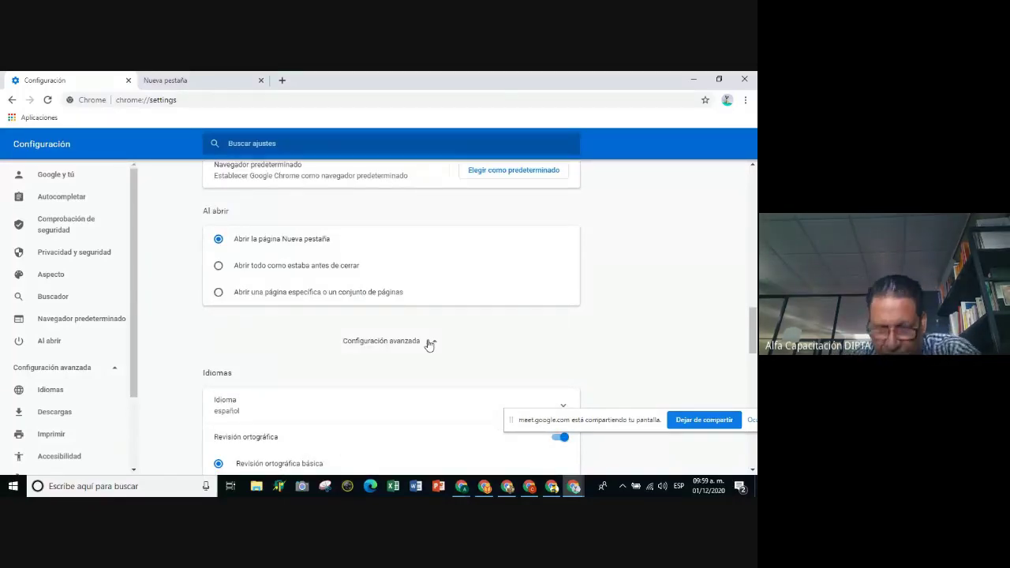
scroll(439, 343, down, 2)
scroll(428, 376, down, 2)
scroll(434, 373, down, 3)
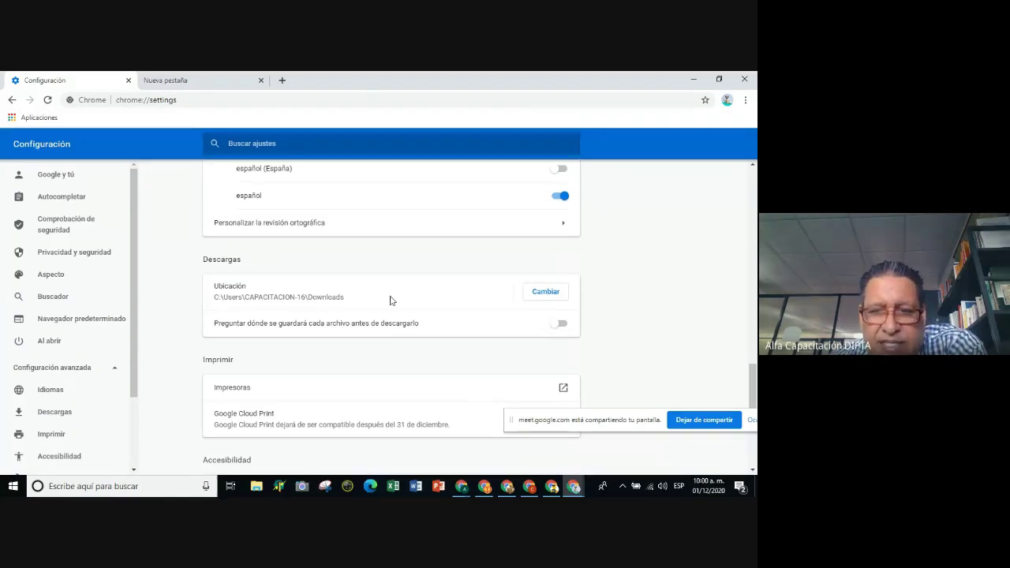
click(564, 327)
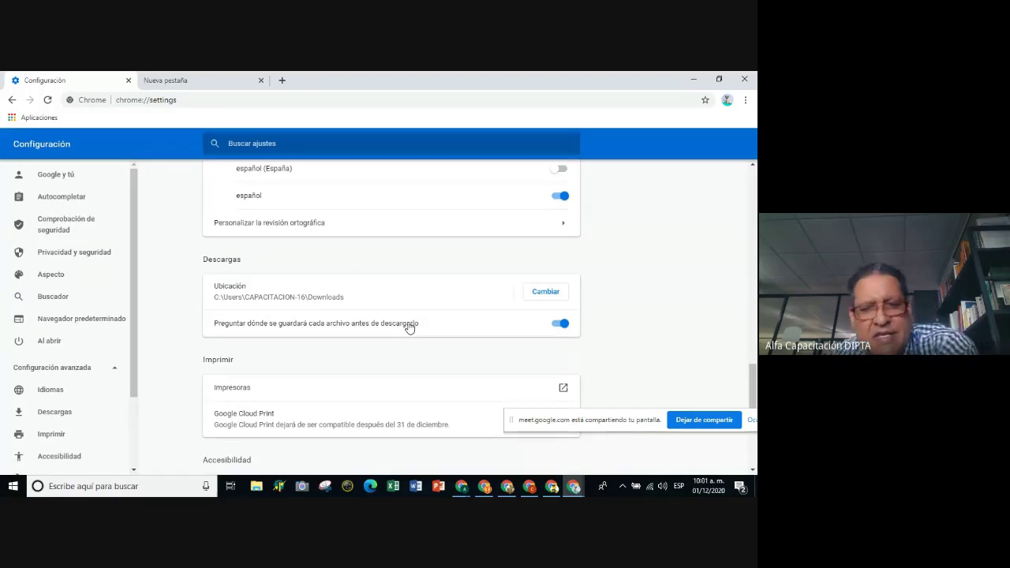
click(557, 323)
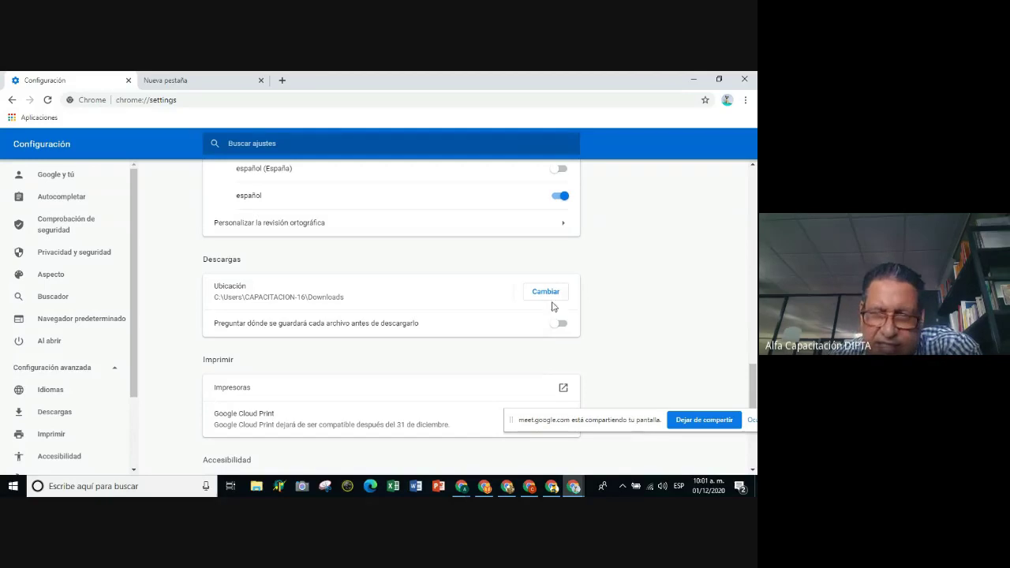
Change the download location to the desktop folder JORNADA REGIONAL NOV 2020.
click(548, 297)
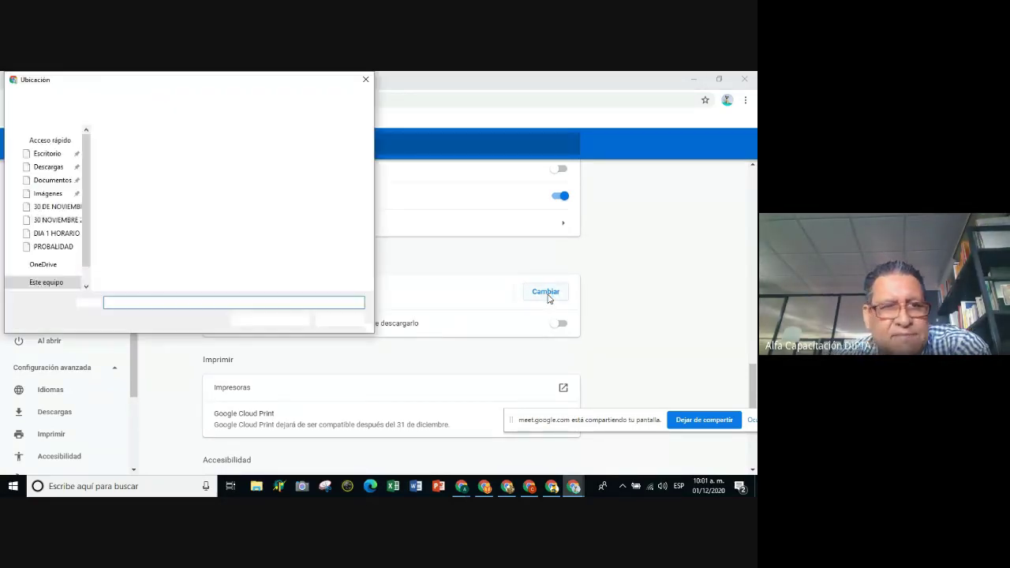
scroll(89, 231, up, 3)
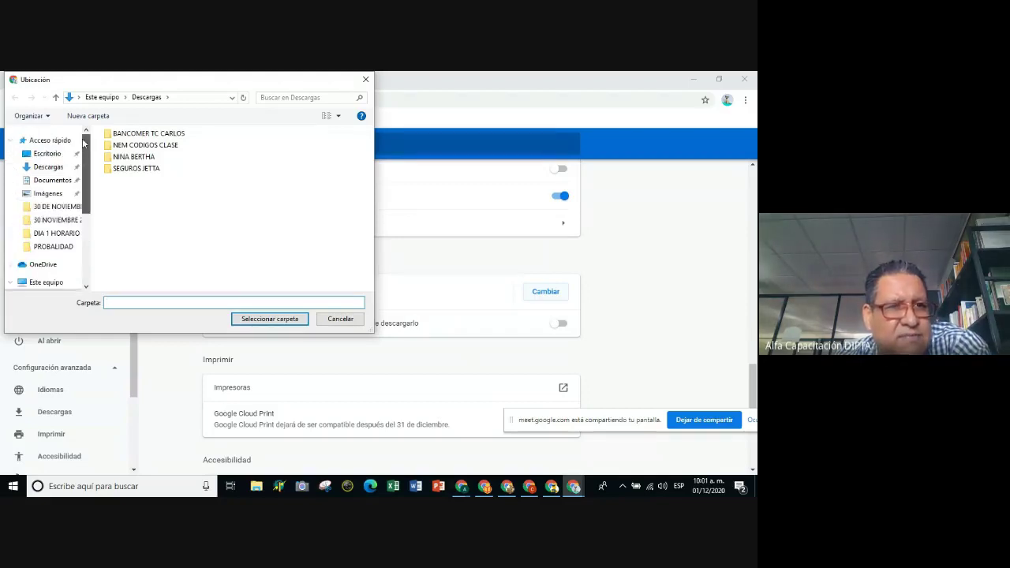
click(50, 155)
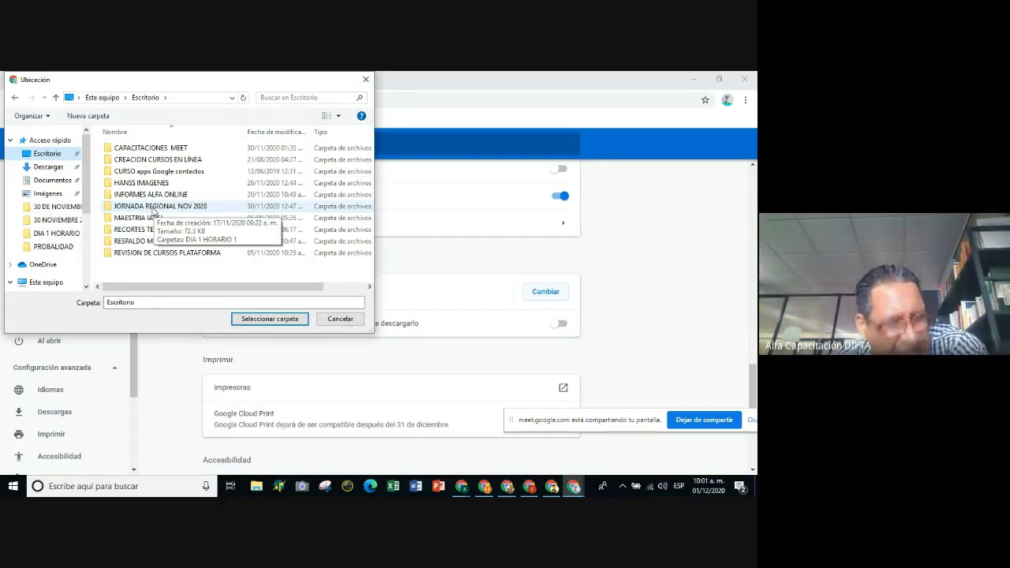
click(154, 209)
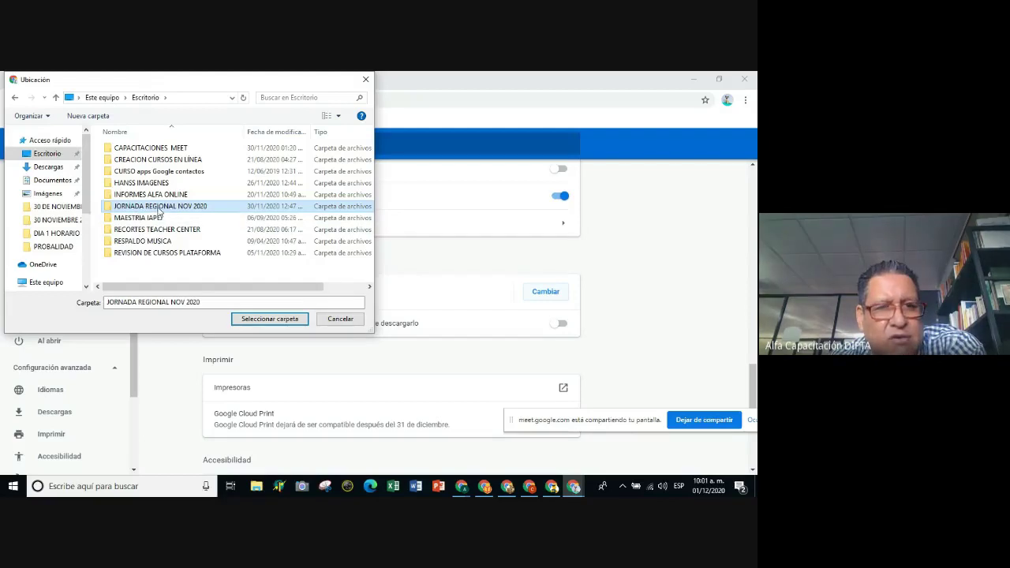
click(270, 320)
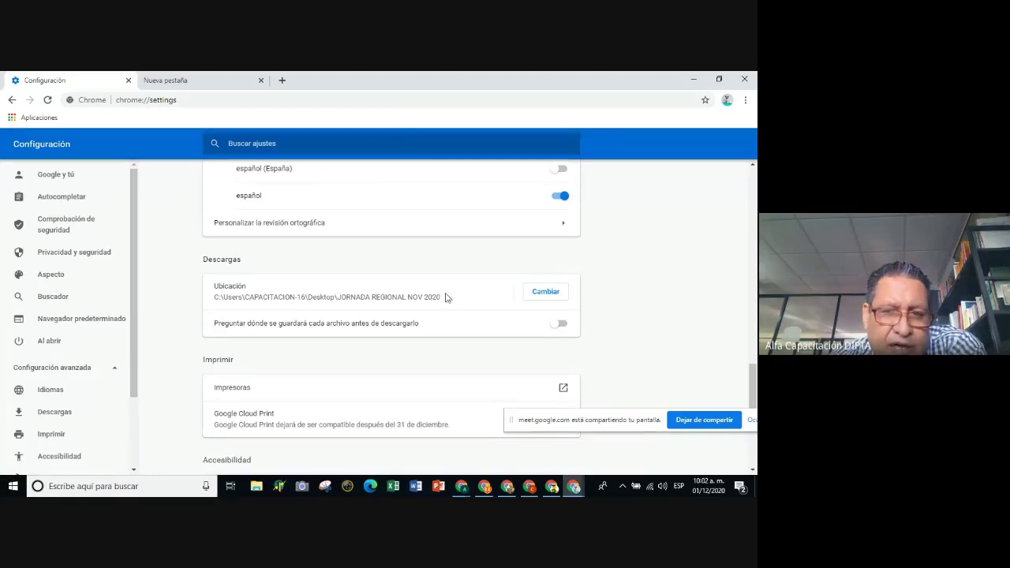
scroll(487, 314, down, 5)
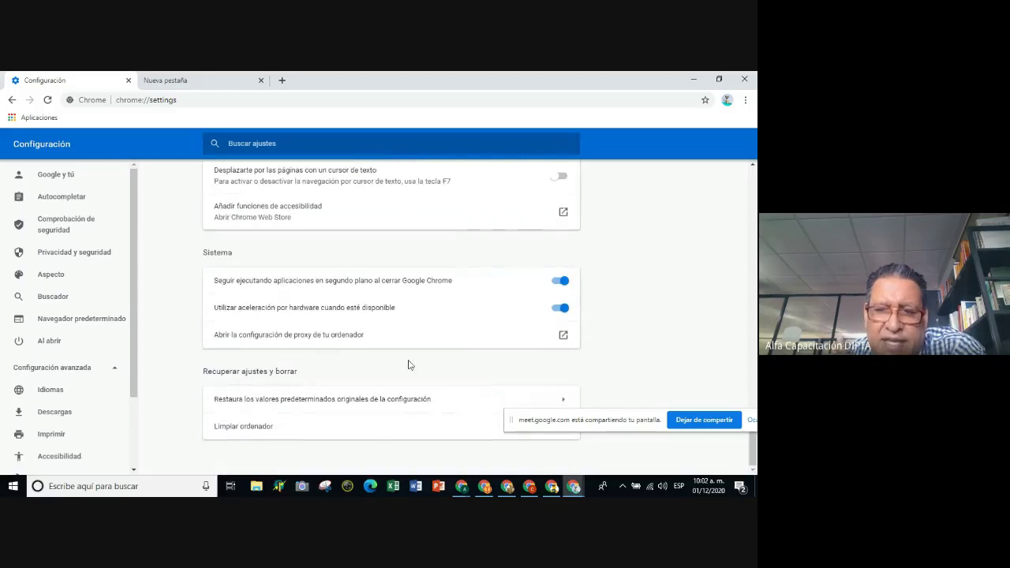
scroll(582, 320, up, 3)
scroll(584, 319, up, 6)
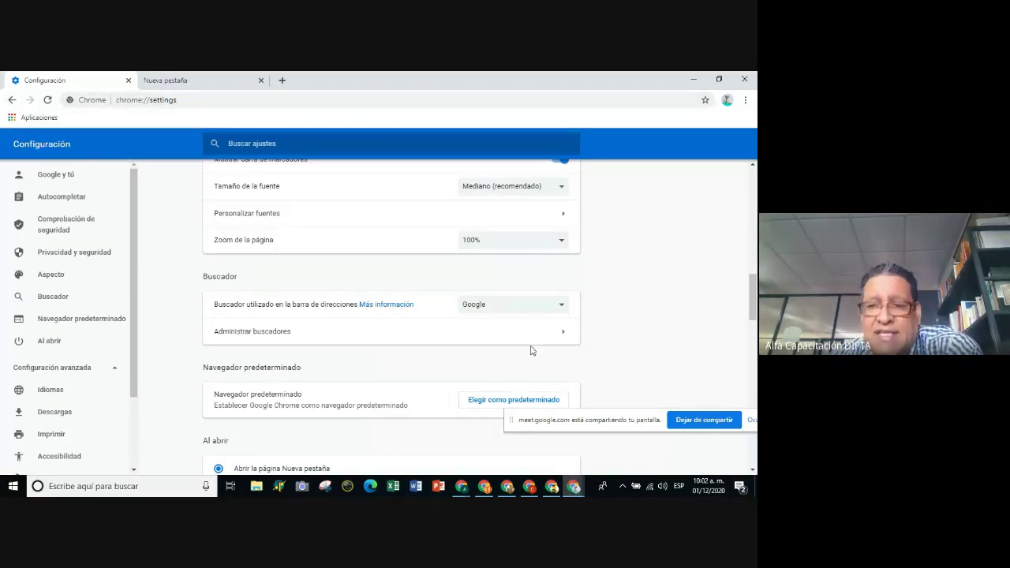
scroll(527, 363, up, 2)
scroll(518, 323, up, 1)
scroll(519, 320, down, 3)
scroll(519, 321, down, 10)
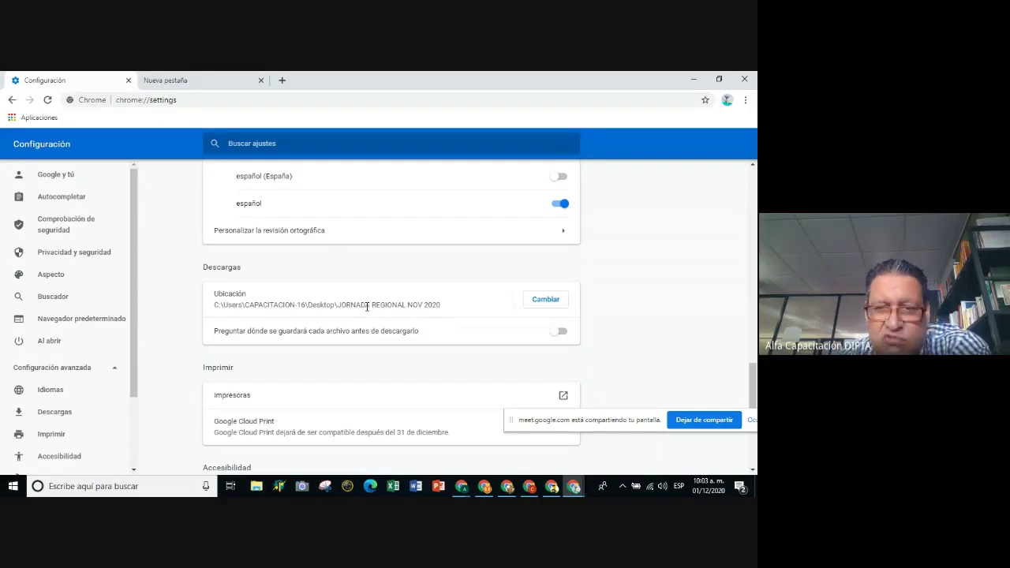
Point downloads back to the Descargas folder and turn on 'Preguntar dónde se guardará cada archivo'.
click(544, 302)
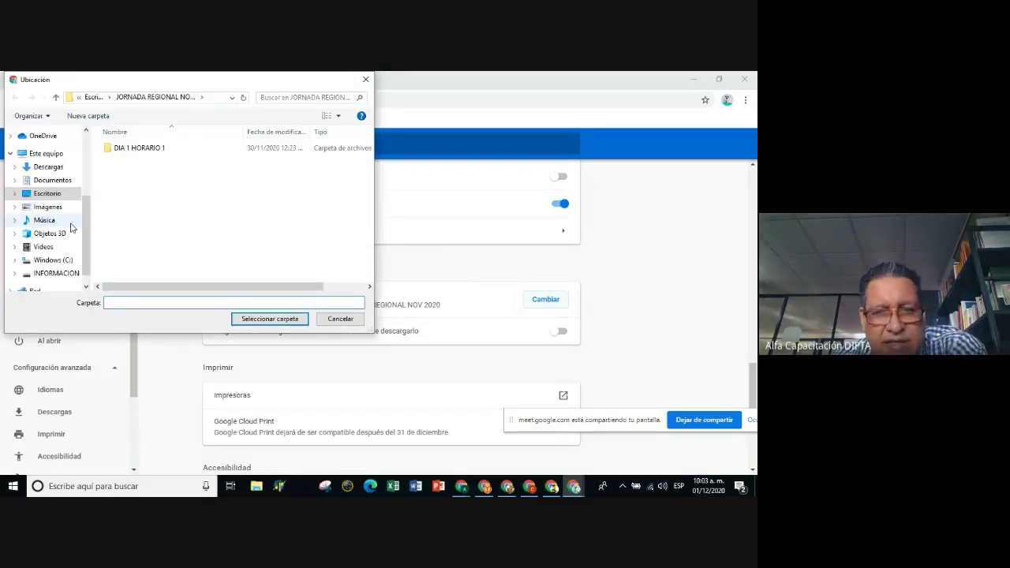
scroll(79, 189, up, 3)
click(47, 166)
click(269, 319)
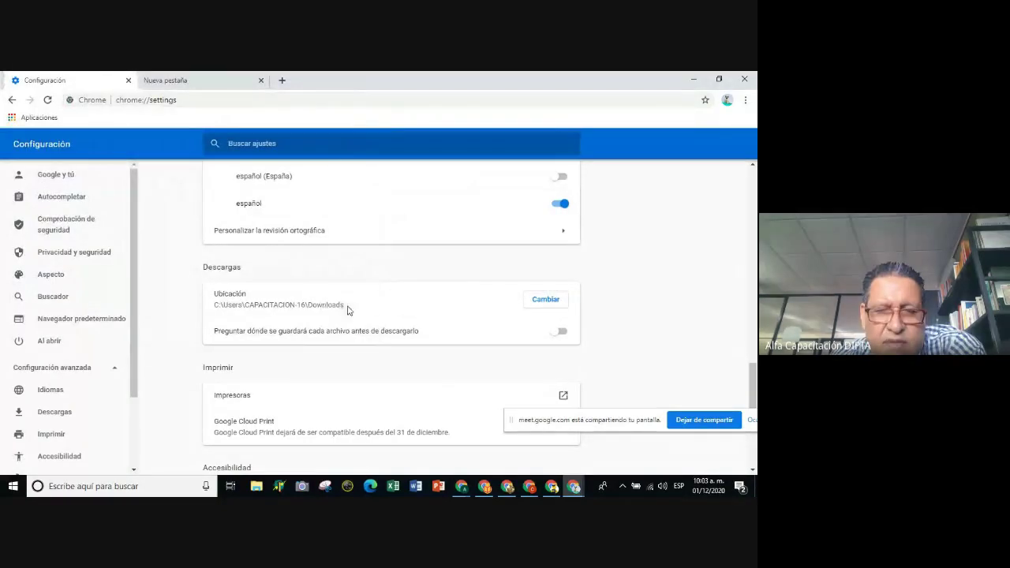
click(561, 337)
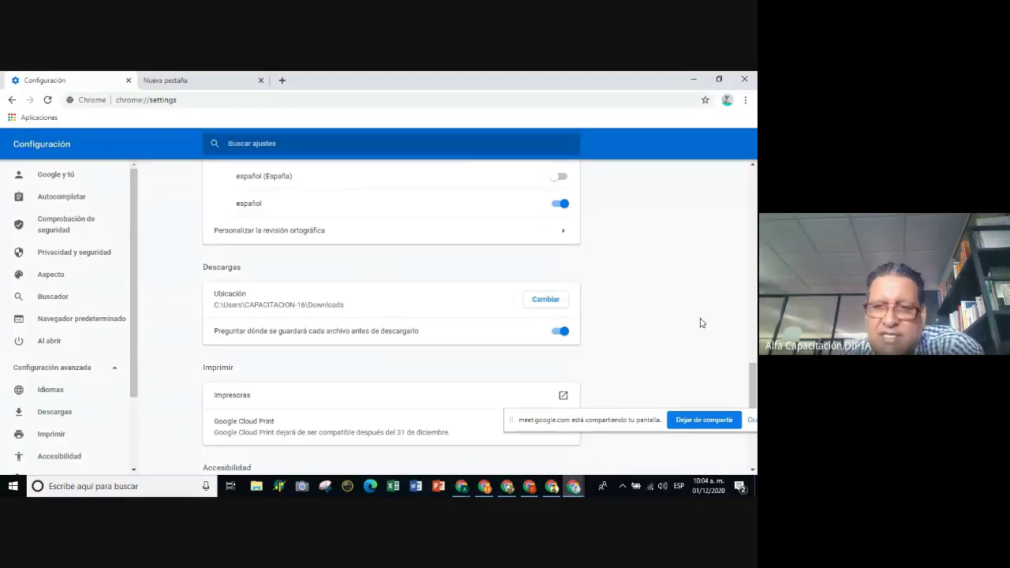
scroll(712, 326, up, 1)
scroll(712, 326, up, 15)
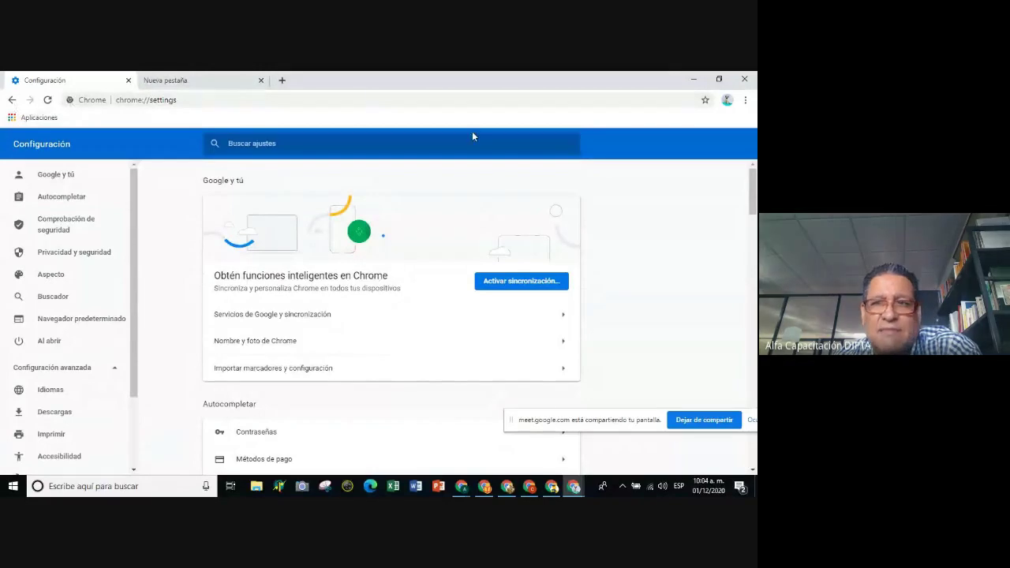
Open a new tab and bookmark it to the bookmarks bar as Nueva pestaña.
click(283, 81)
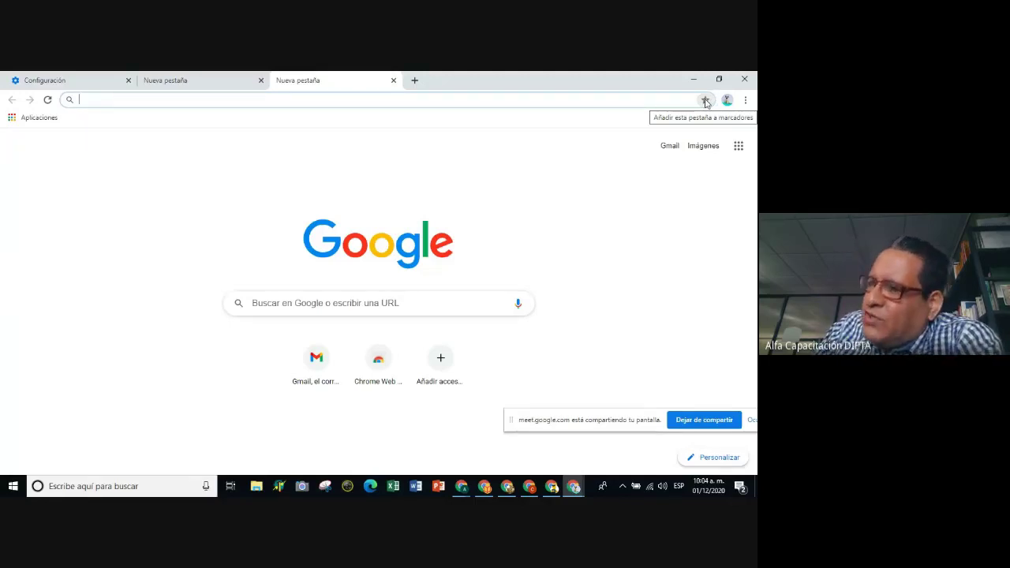
click(705, 101)
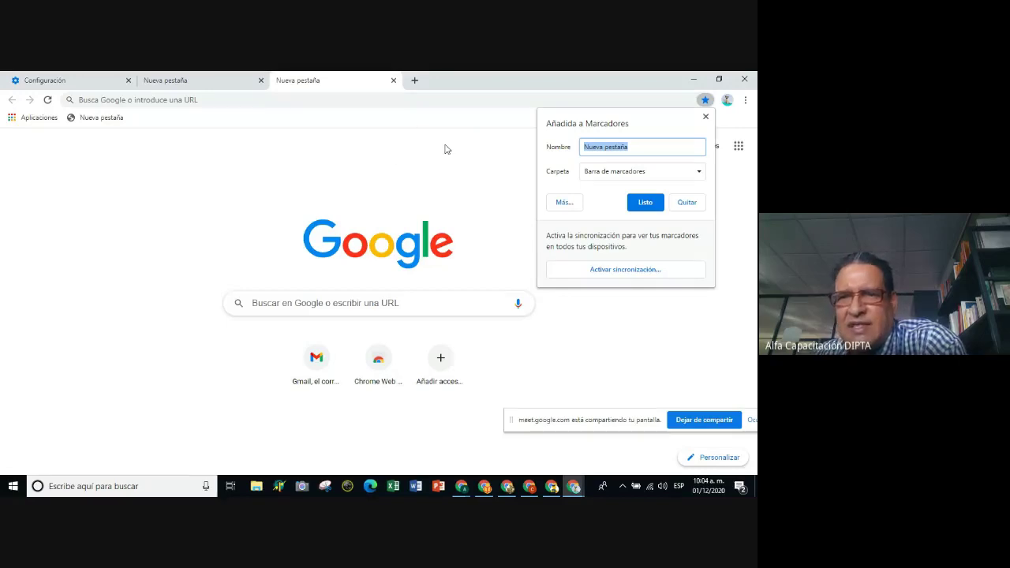
Open the full Editar marcador dialog for the Nueva pestaña bookmark via Más...
click(564, 204)
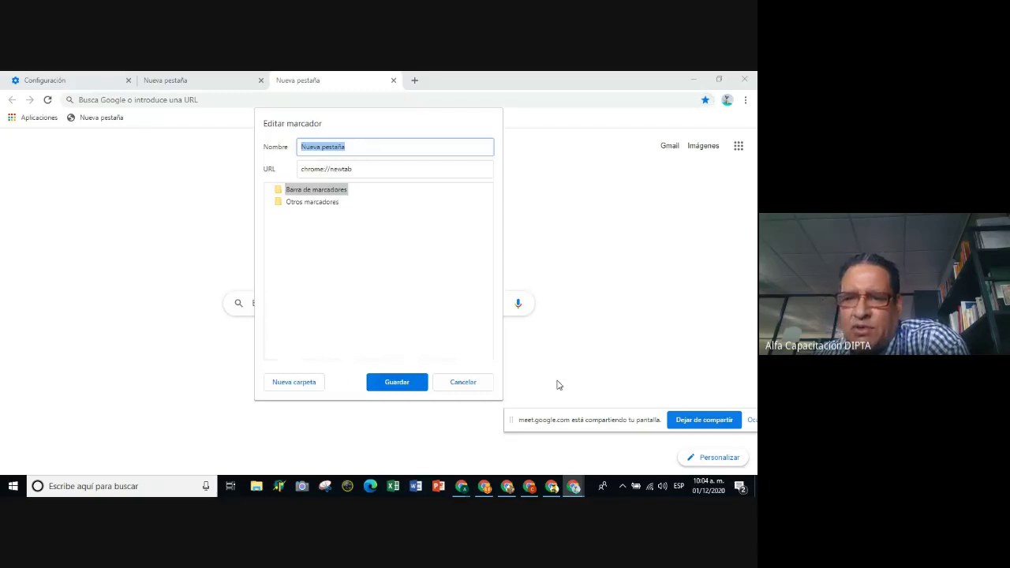
click(468, 383)
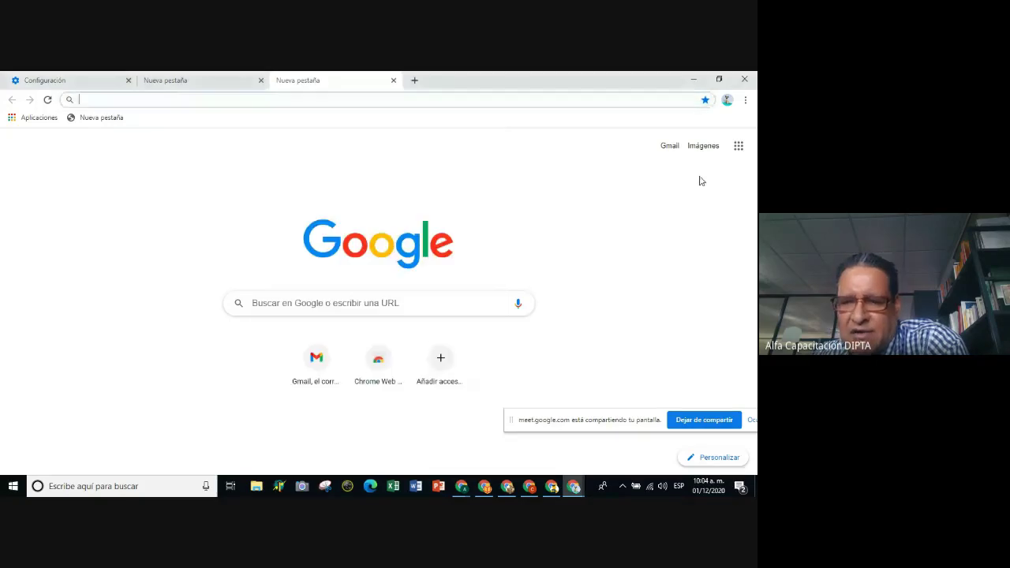
click(705, 101)
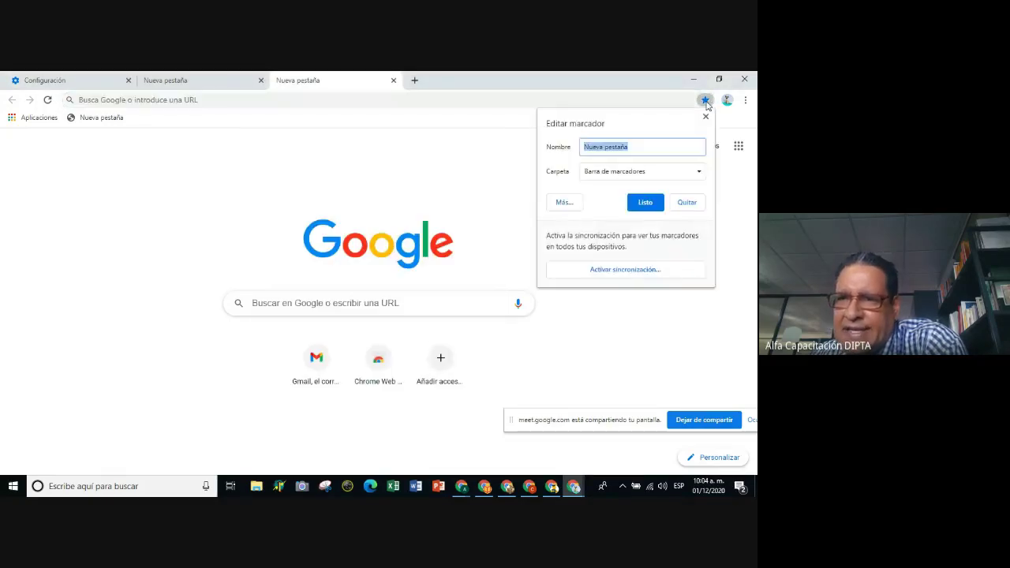
click(564, 204)
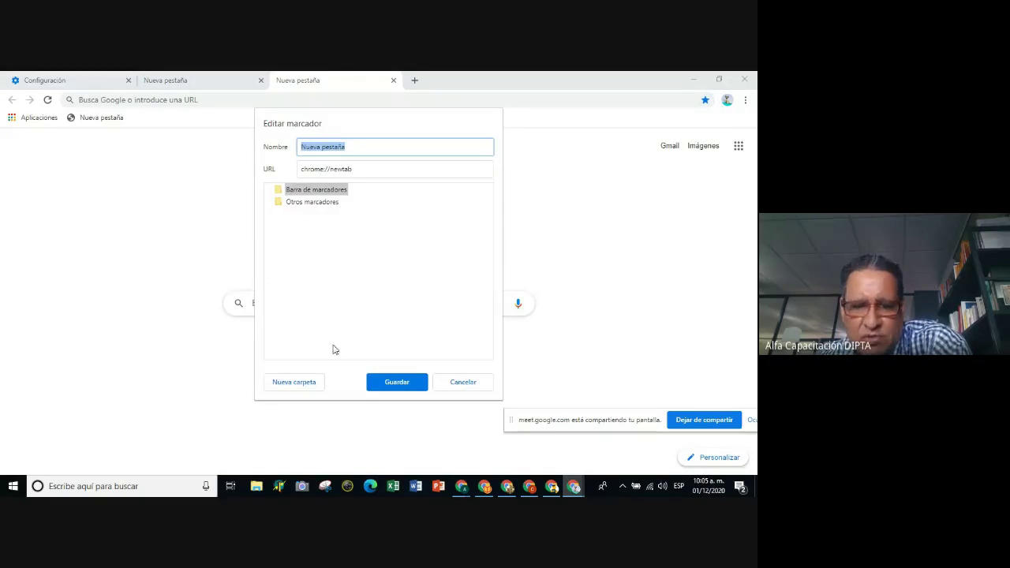
Create a PRIMER GRADO folder on the bookmarks bar and save Nueva pestaña into it.
click(297, 384)
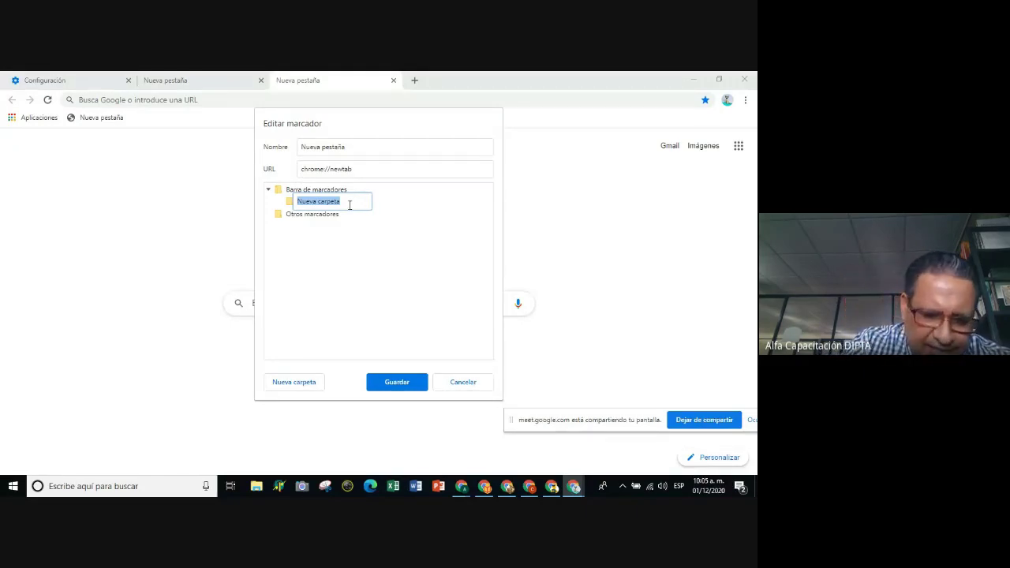
text(1)
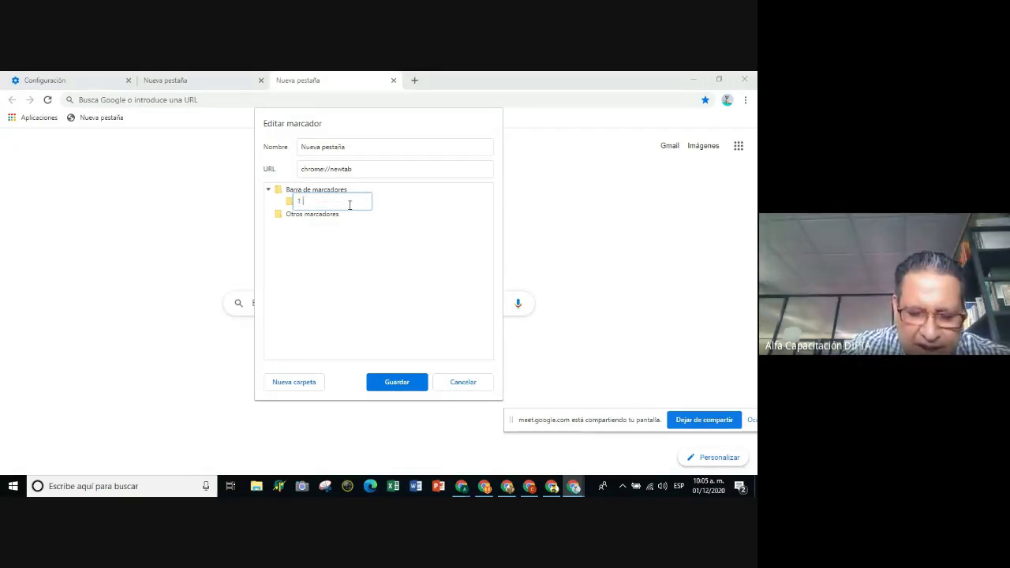
text( a)
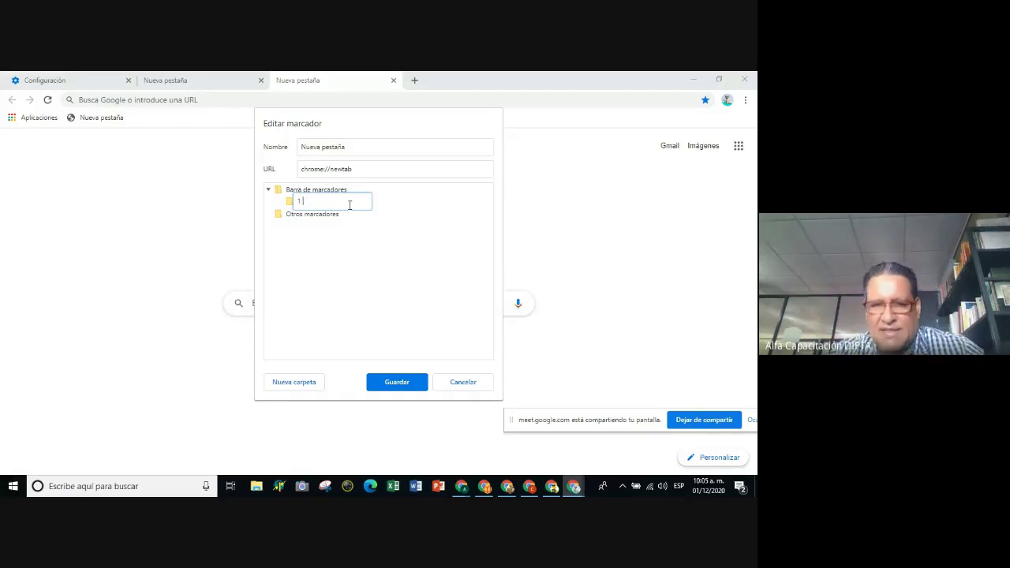
text(PRIMER )
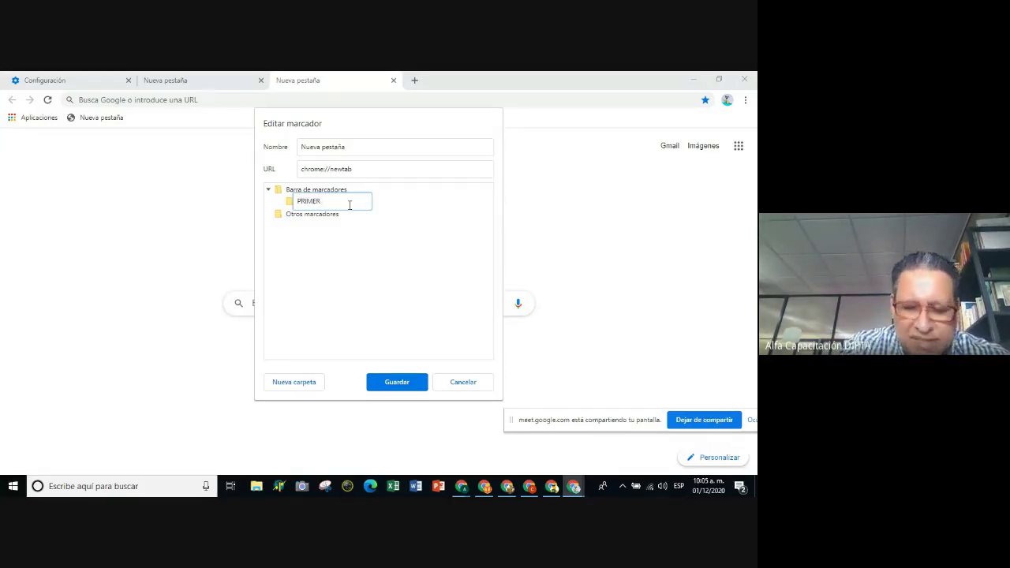
text(GRADO)
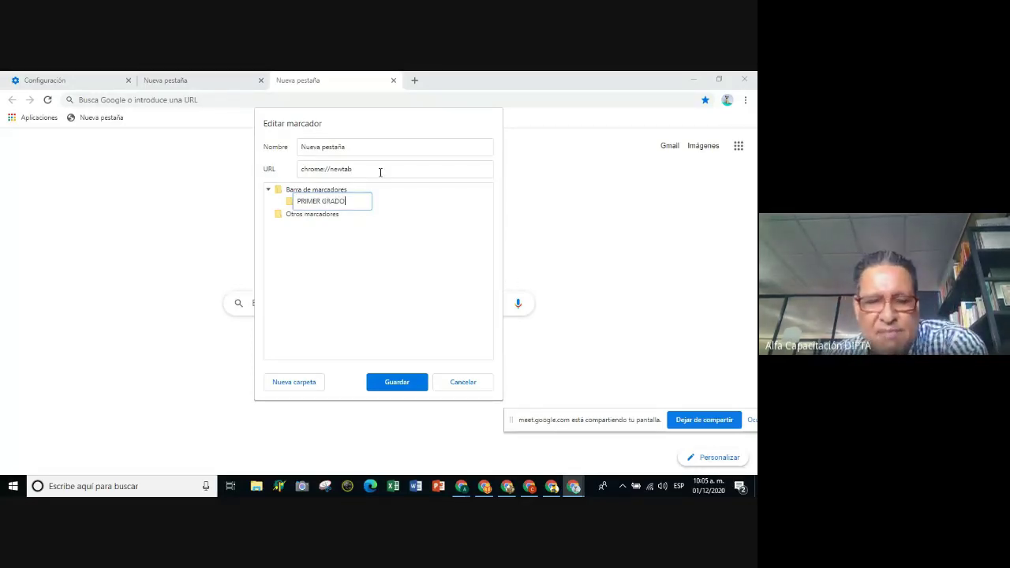
click(396, 385)
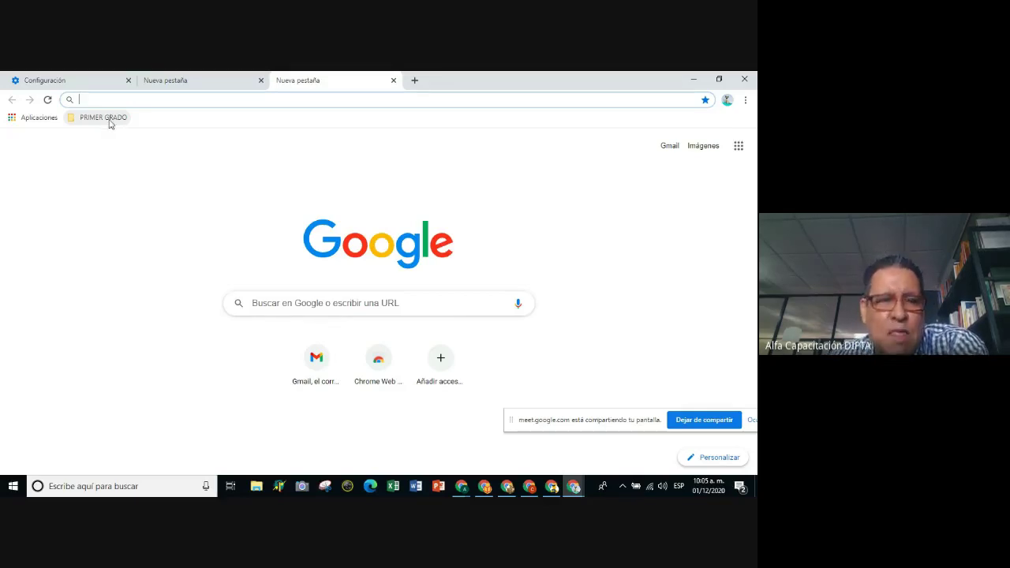
Confirm the bookmark's Carpeta is PRIMER GRADO, then open the full Editar marcador dialog.
click(705, 100)
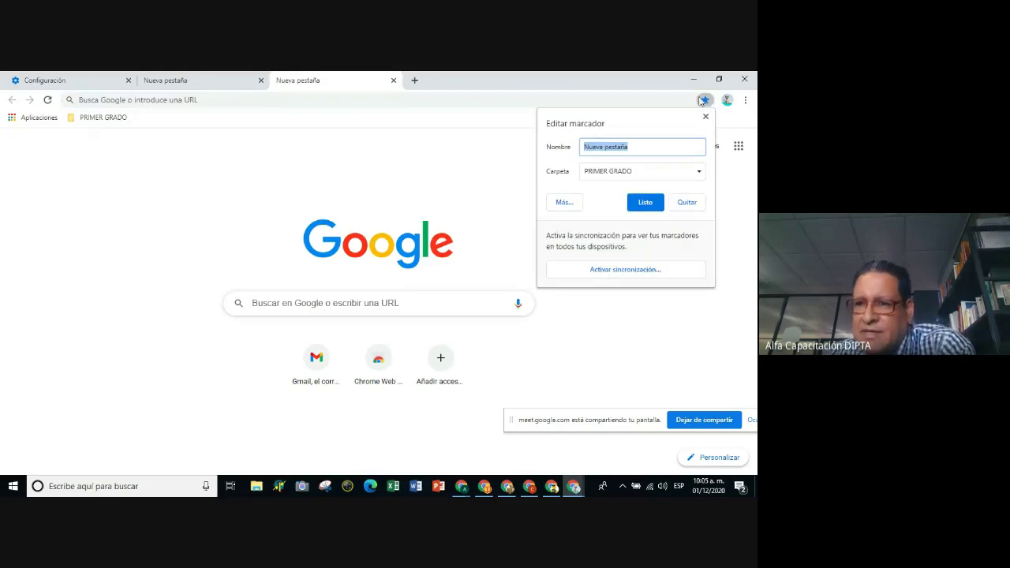
click(698, 174)
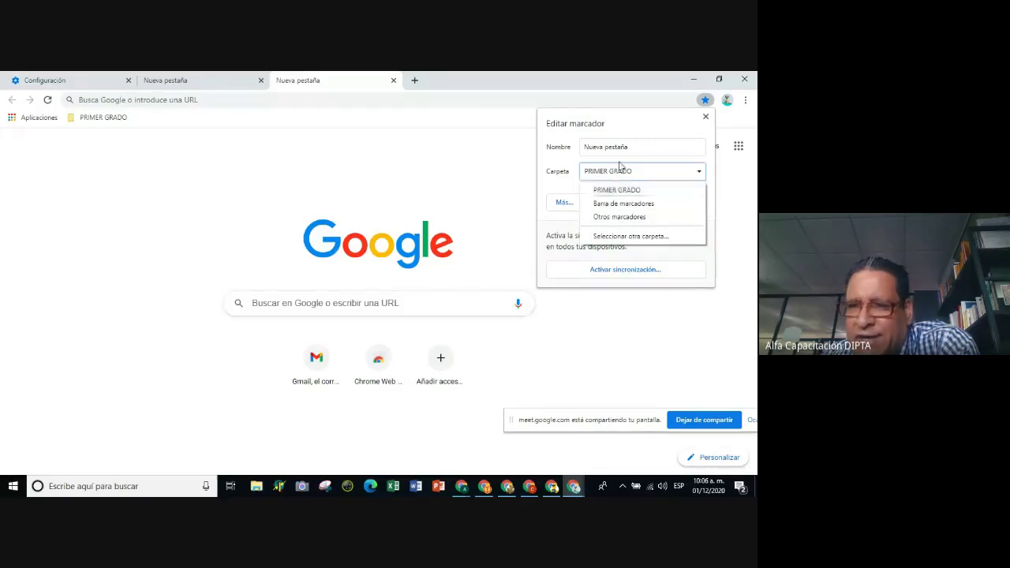
click(614, 190)
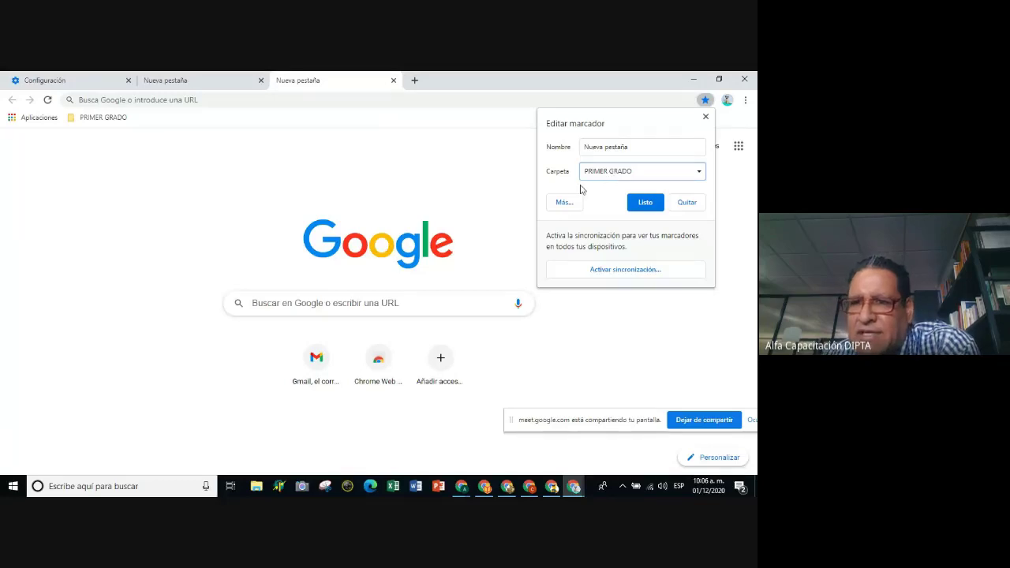
click(563, 203)
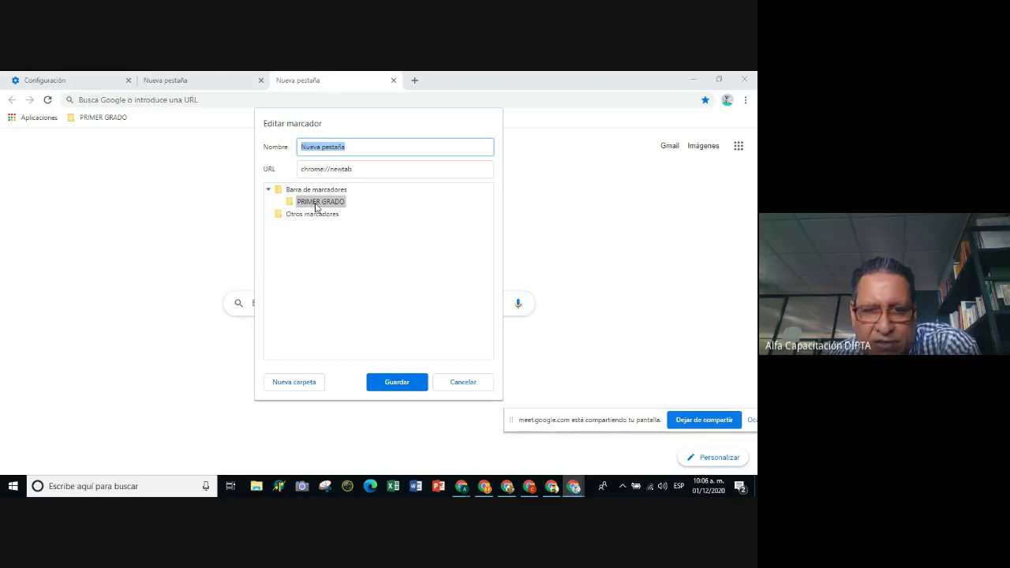
Create a subfolder named 'Español' inside PRIMER GRADO and save the bookmark there.
click(299, 388)
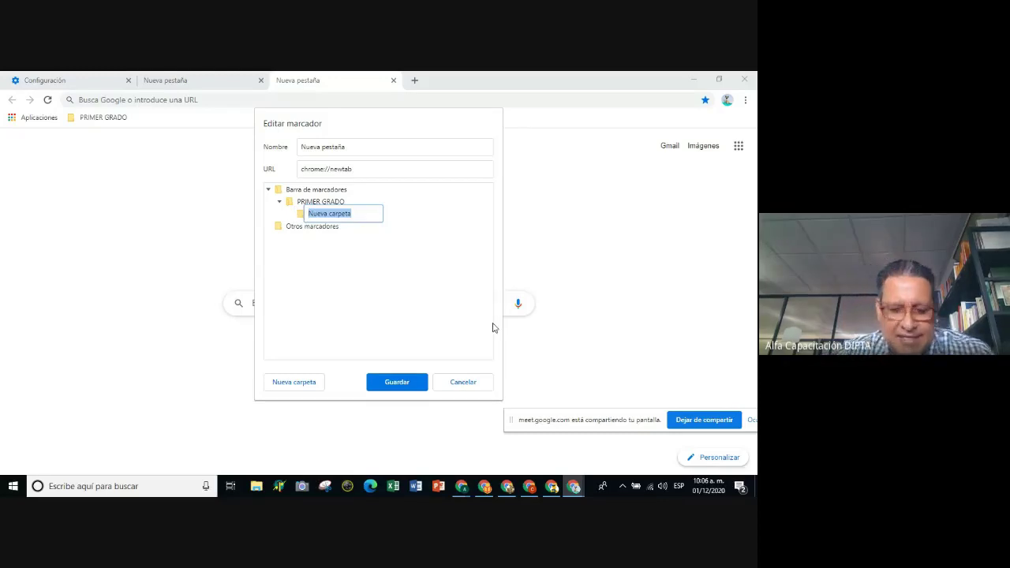
text(1a)
key(BackSpace)
key(BackSpace)
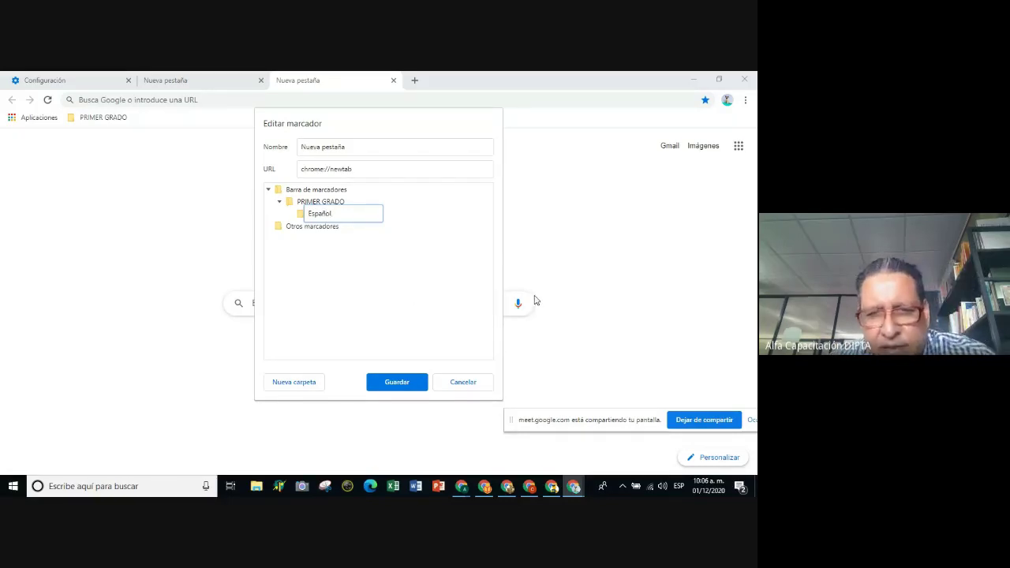
key(BackSpace)
key(BackSpace)
key(BackSpace)
key(BackSpace)
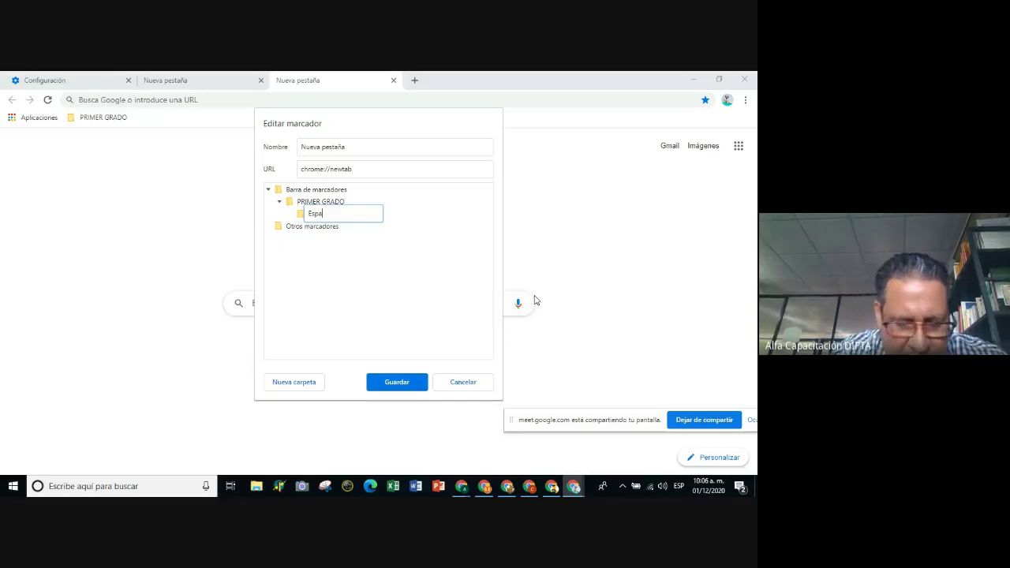
text(ñol)
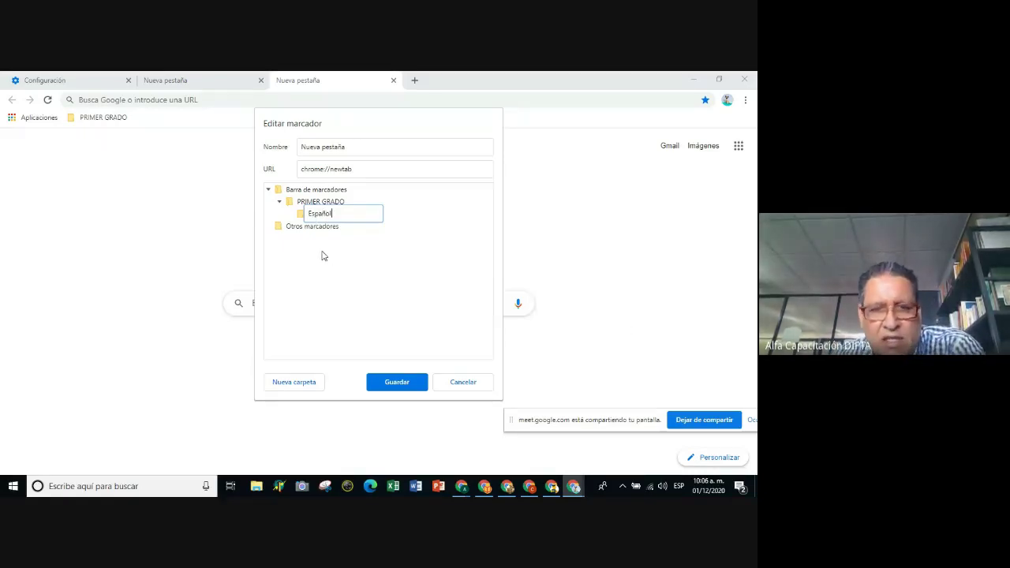
click(398, 387)
Delete the Nueva pestaña bookmark from PRIMER GRADO › Español, leaving that folder empty.
click(96, 118)
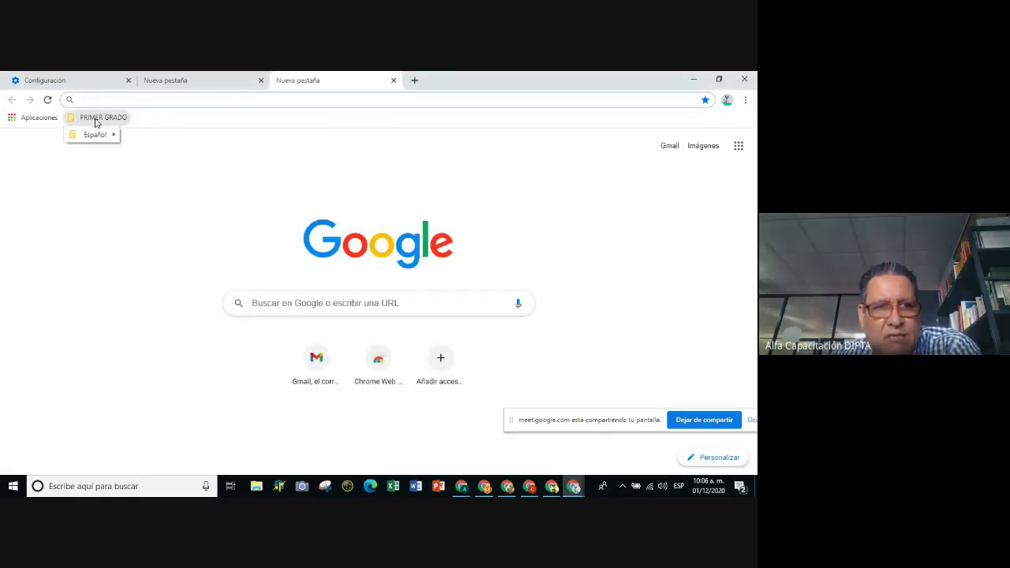
mouse_move(106, 135)
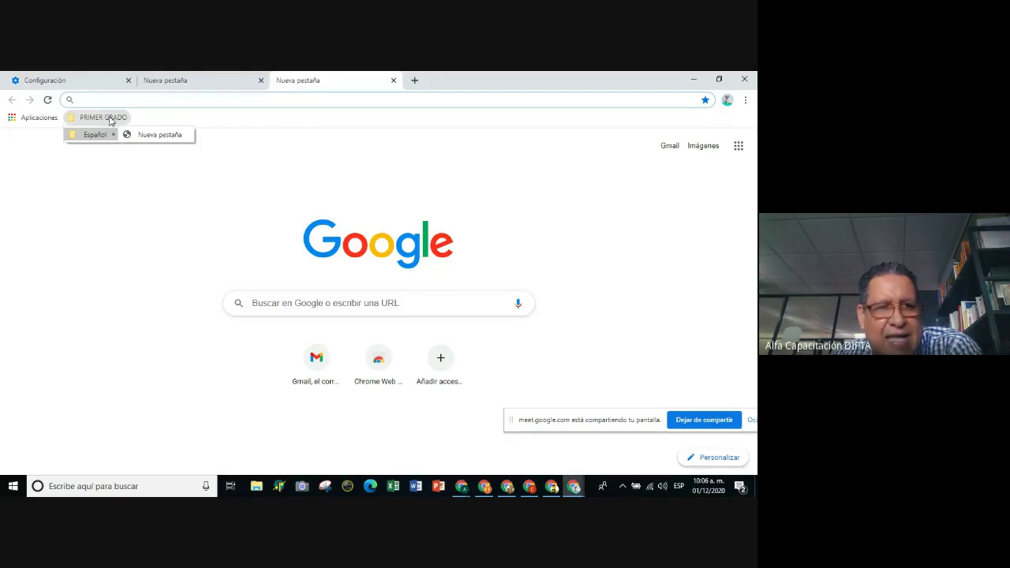
click(154, 136)
click(111, 118)
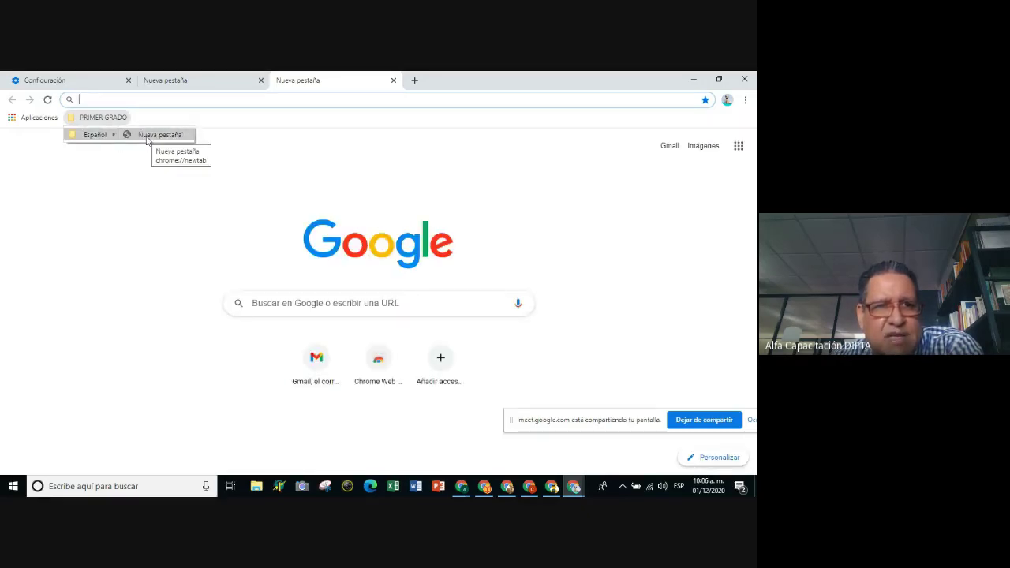
right_click(146, 140)
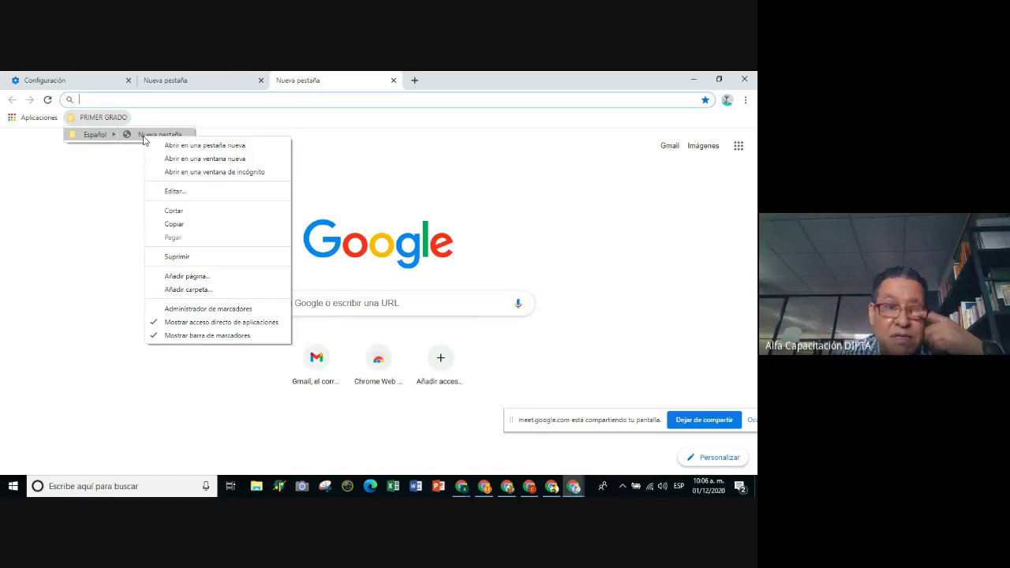
click(197, 256)
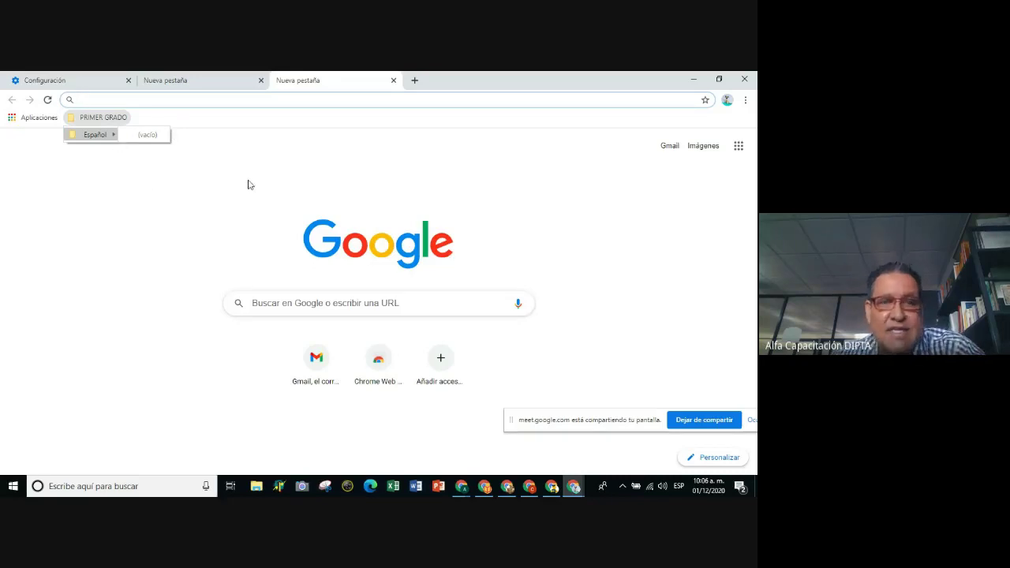
click(82, 100)
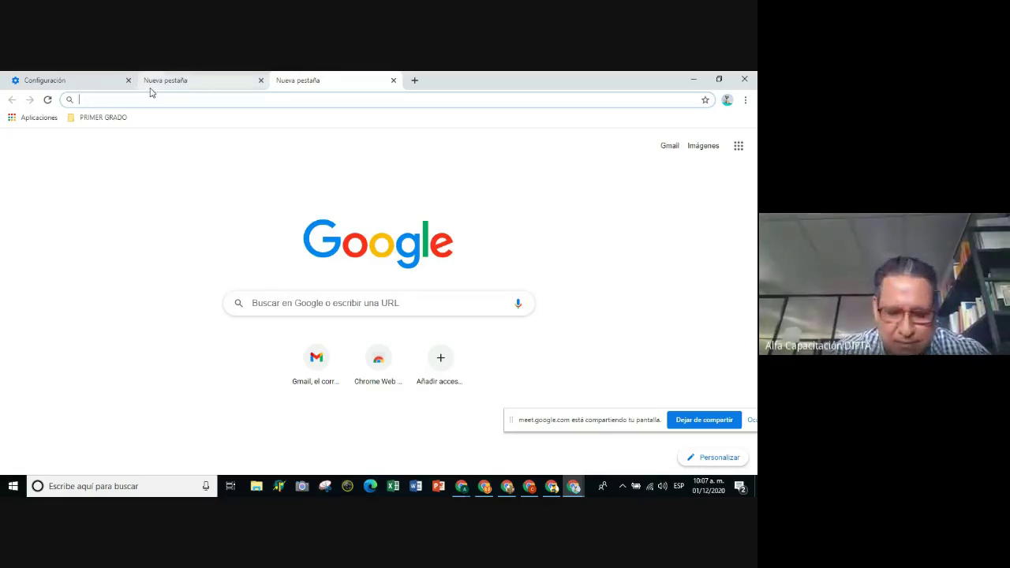
Search Google for 'cuentos secundaria' and look over the results.
click(289, 313)
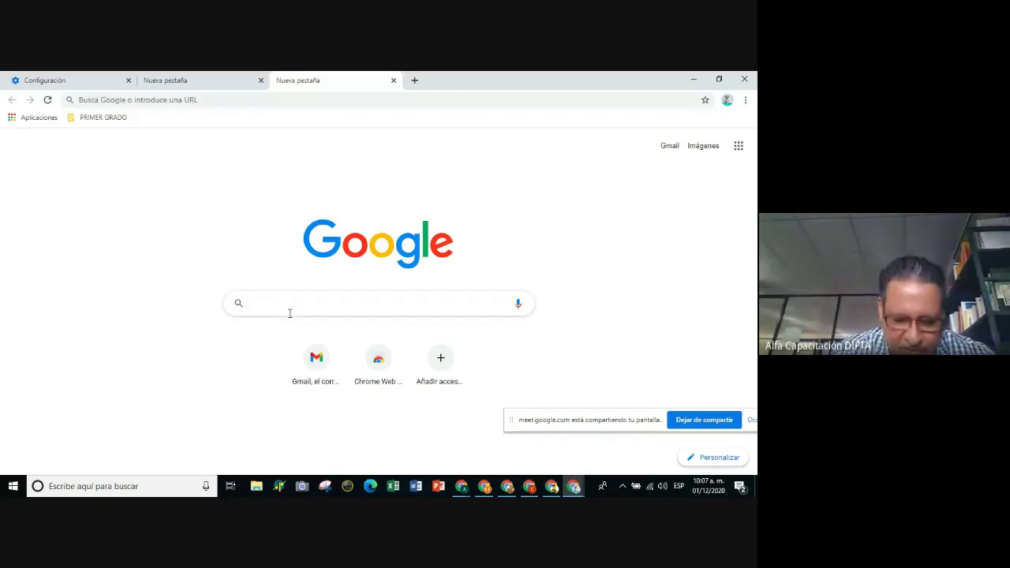
text(cuento)
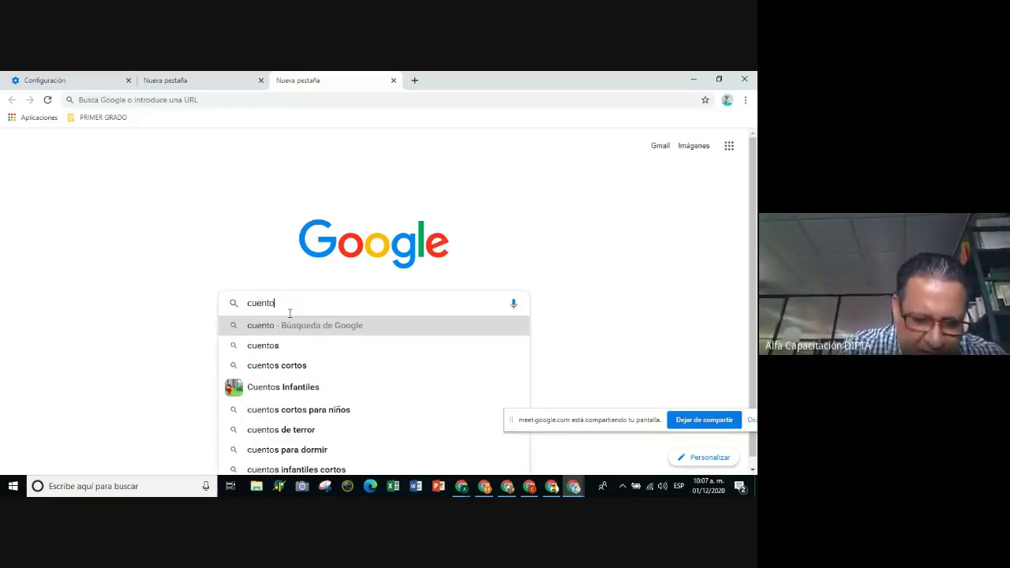
text(s secundaria)
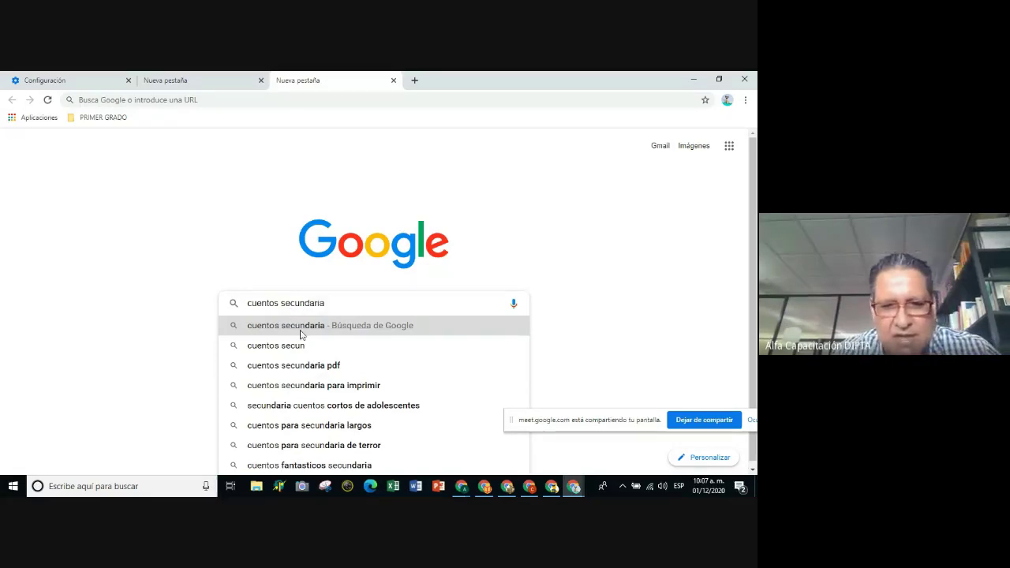
click(301, 332)
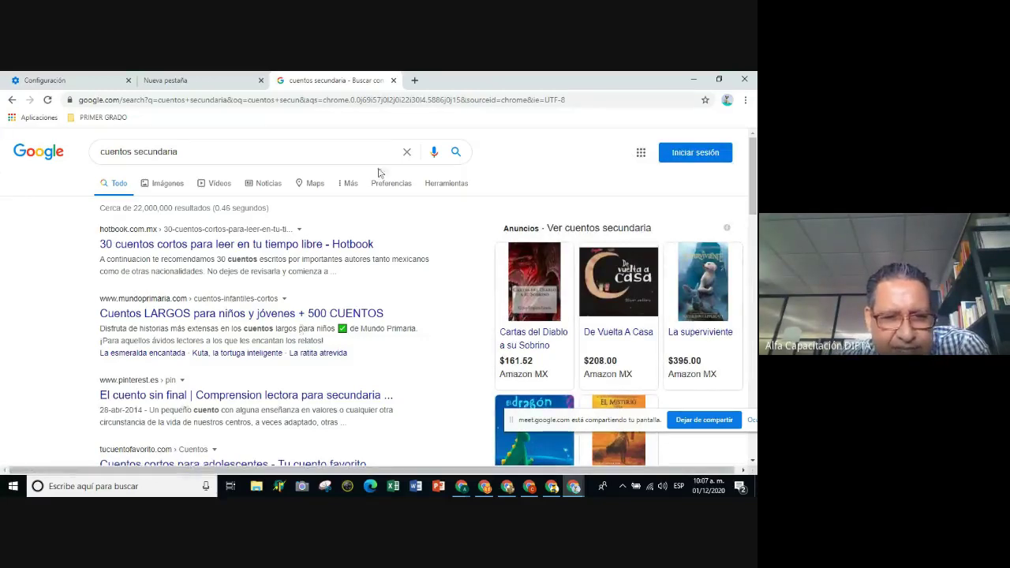
scroll(234, 313, down, 1)
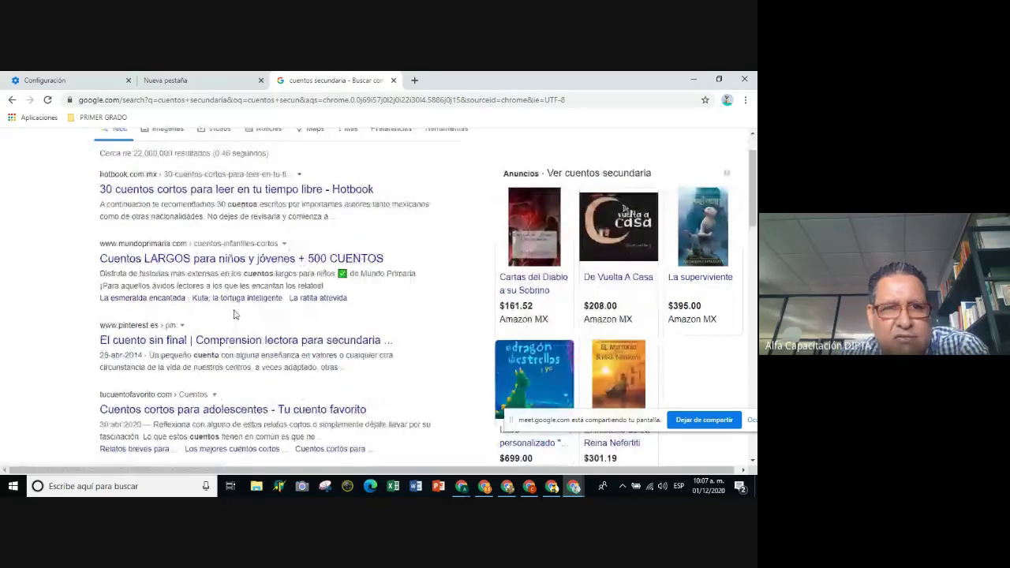
scroll(235, 311, down, 1)
scroll(235, 310, up, 2)
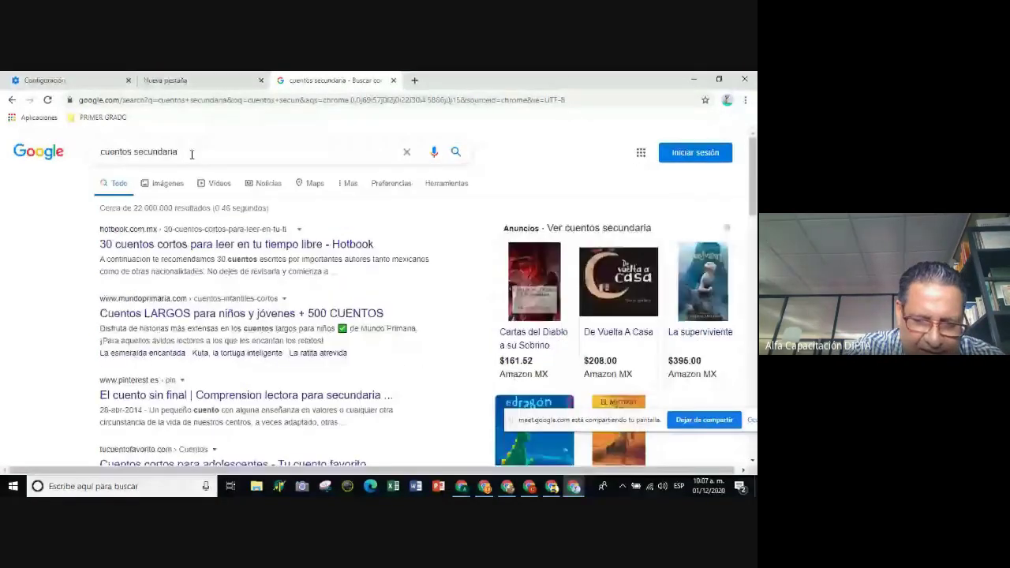
Refine the query to 'cuentos secundaria pdf' and open the UN CUENTO AL DÍA PDF result.
click(191, 153)
text(pdf)
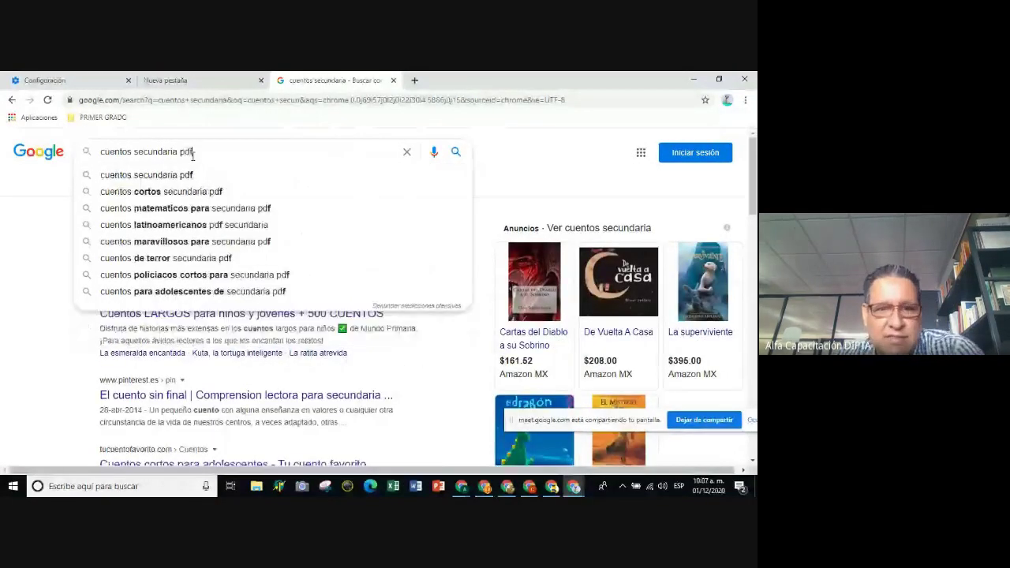
key(Return)
click(179, 246)
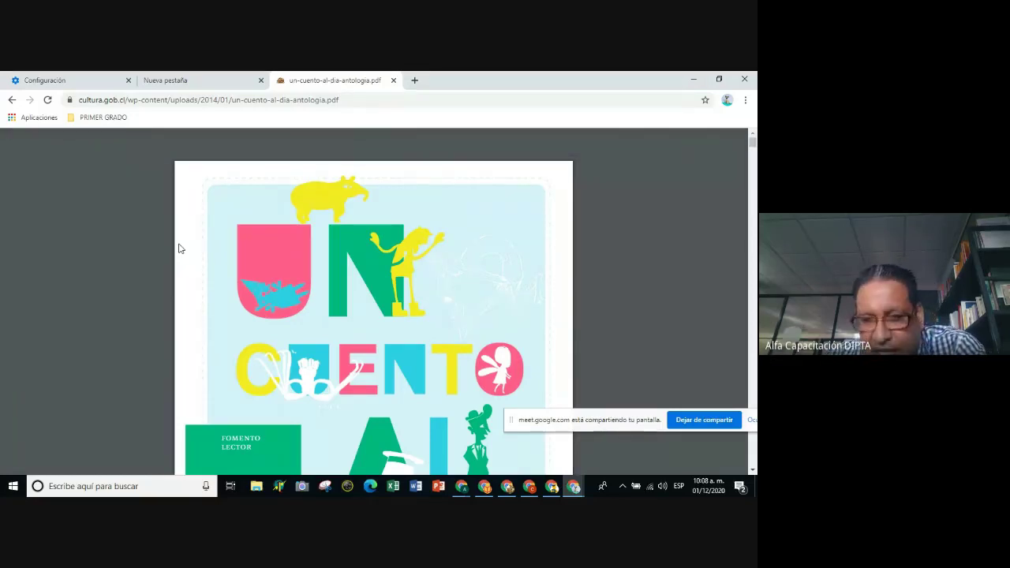
Skim the anthology PDF, return to the cover, and show the empty Español folder in PRIMER GRADO.
scroll(418, 267, down, 3)
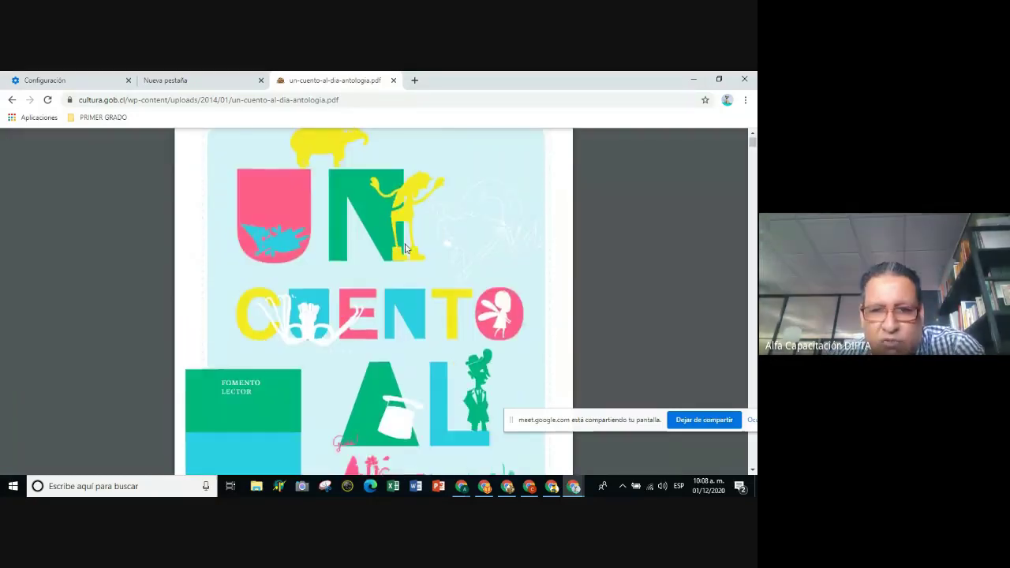
scroll(418, 266, down, 15)
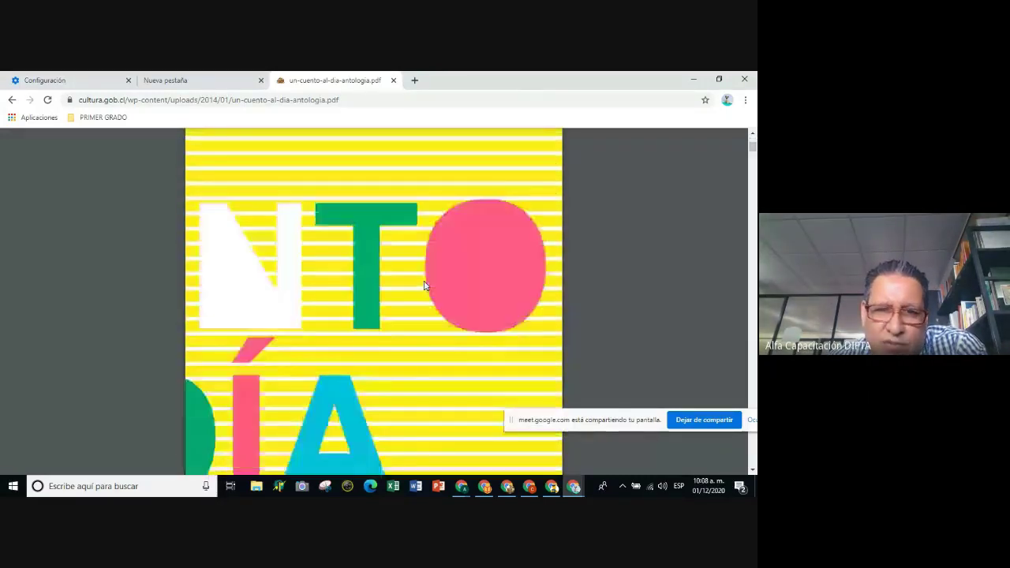
scroll(427, 285, down, 4)
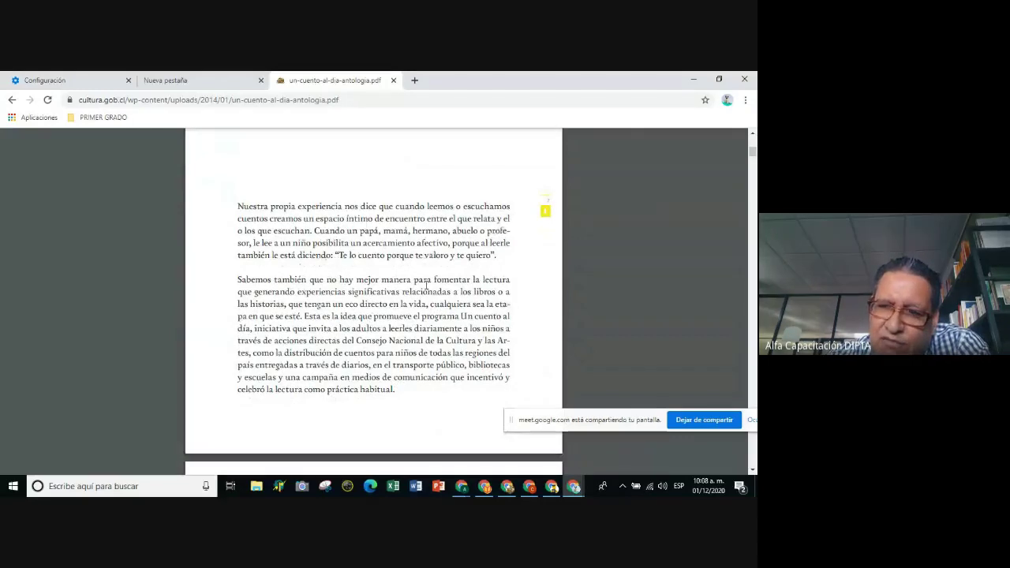
scroll(418, 322, down, 4)
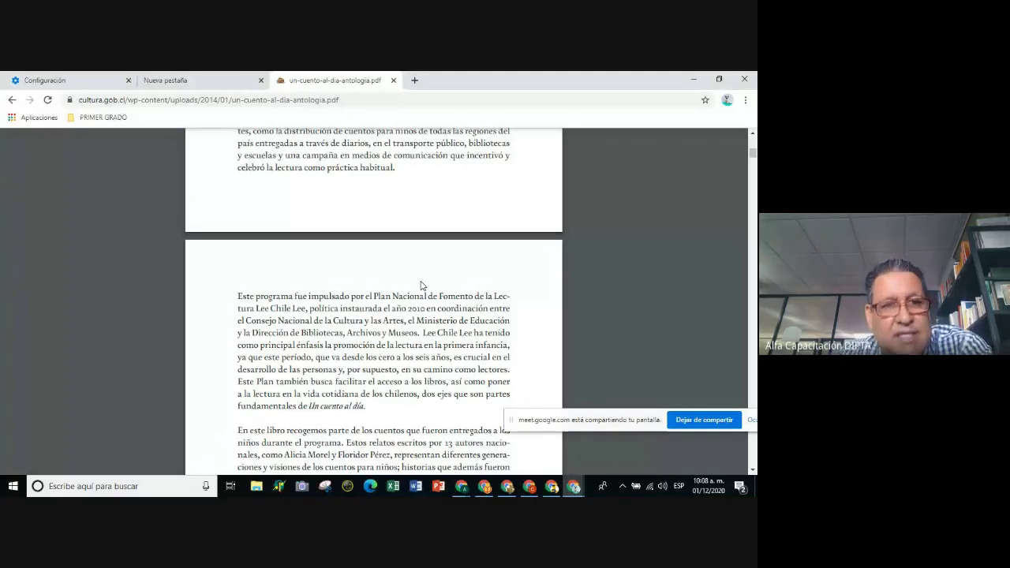
scroll(205, 329, up, 1)
scroll(204, 329, up, 15)
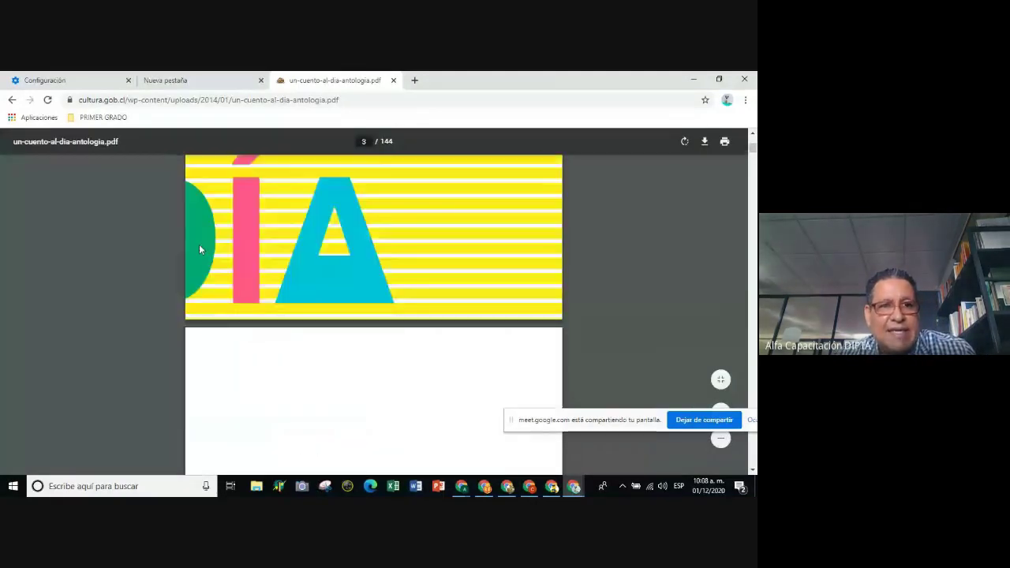
click(102, 117)
mouse_move(113, 135)
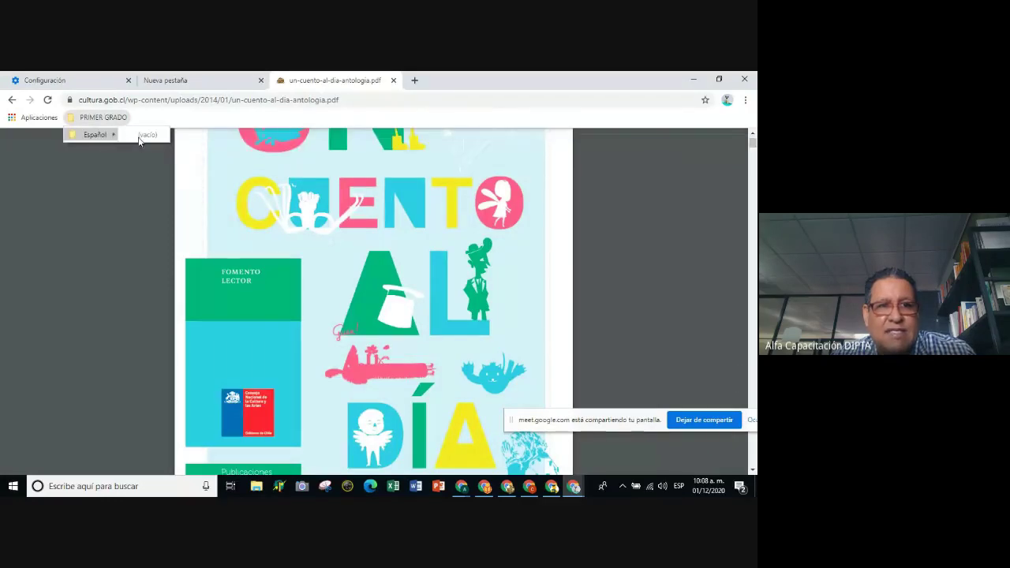
Bookmark the anthology PDF as 'Leer cuentos de diferentes subgéneros' in the Español folder.
click(704, 100)
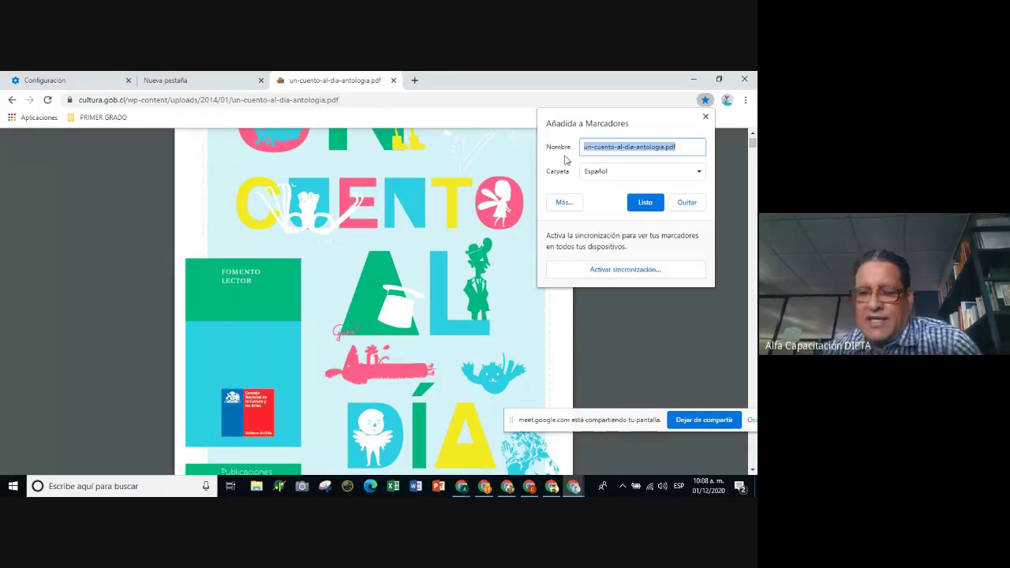
text(Cuento)
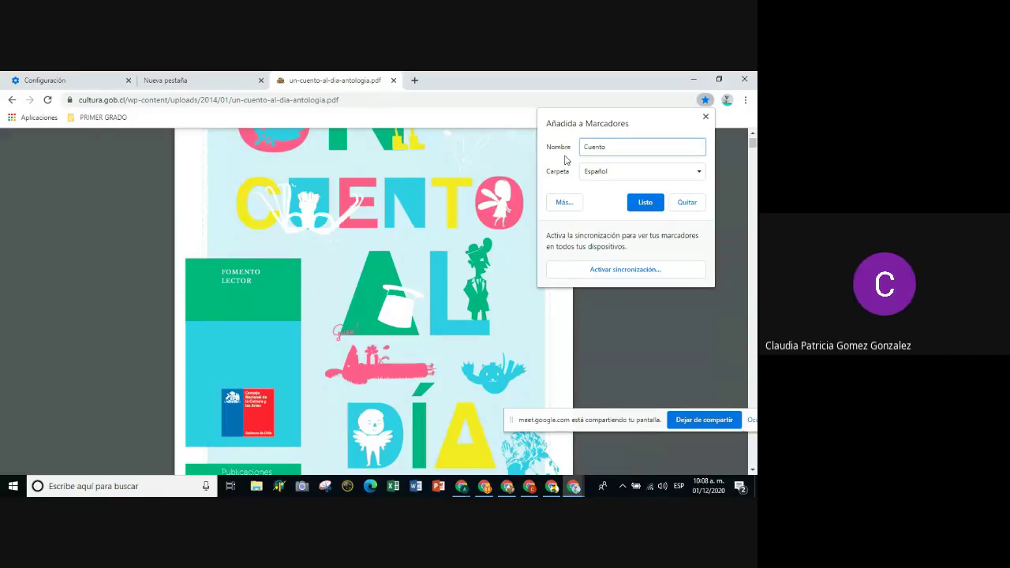
key(BackSpace)
key(BackSpace)
key(BackSpace)
text(Leer cuentos)
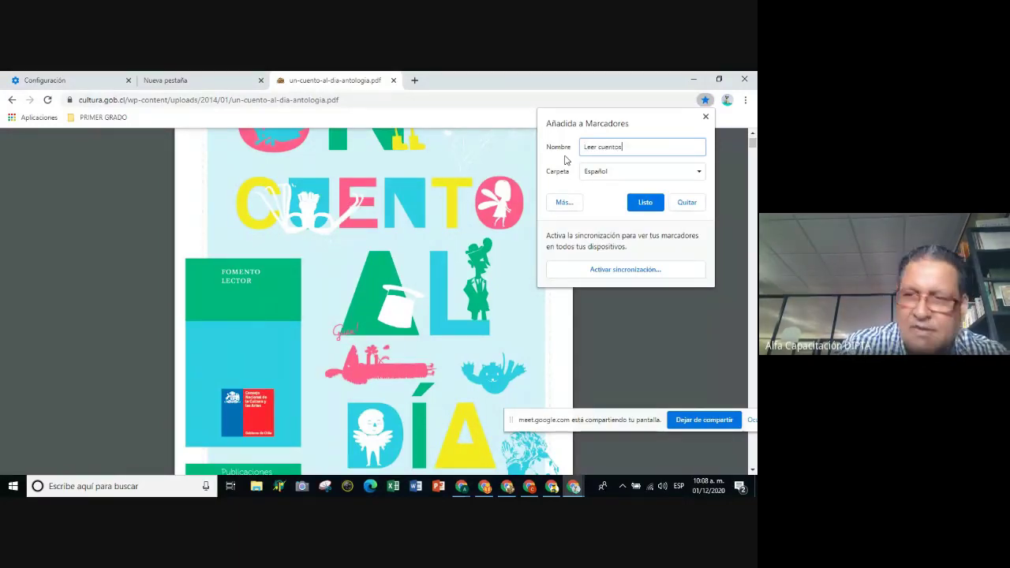
text( de dife)
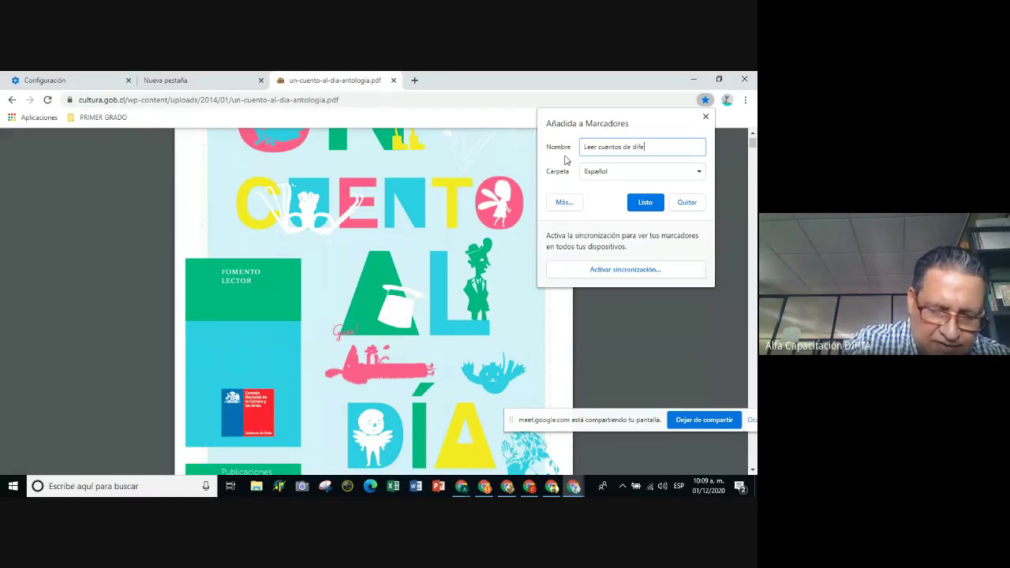
text(rentes s)
text(ubge)
text(neros)
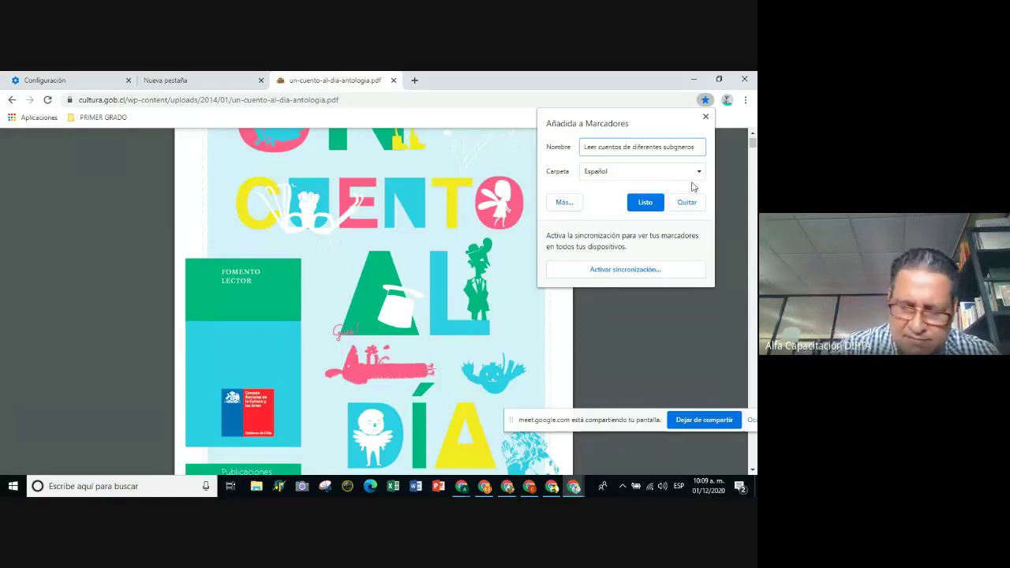
text(é)
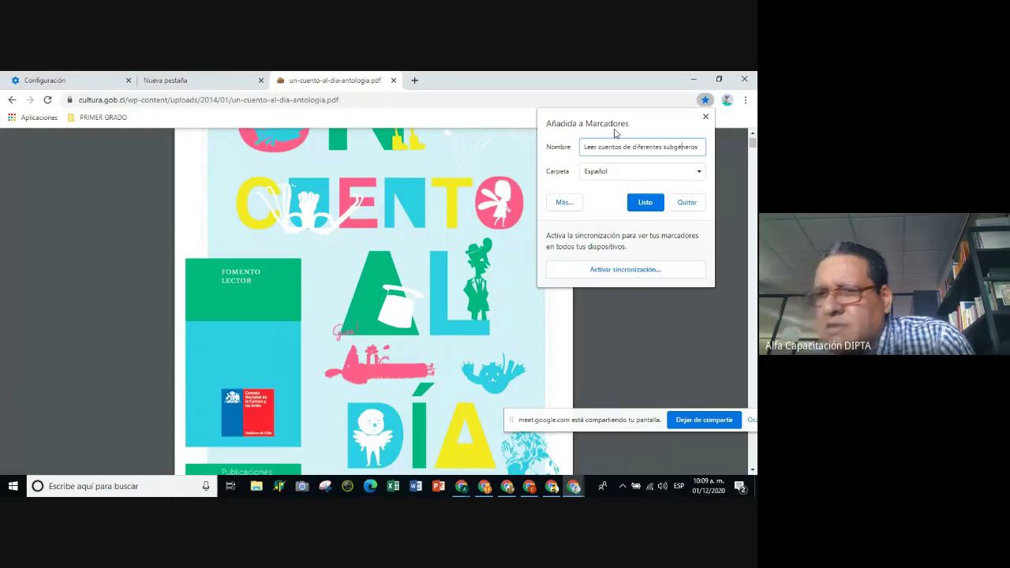
click(617, 173)
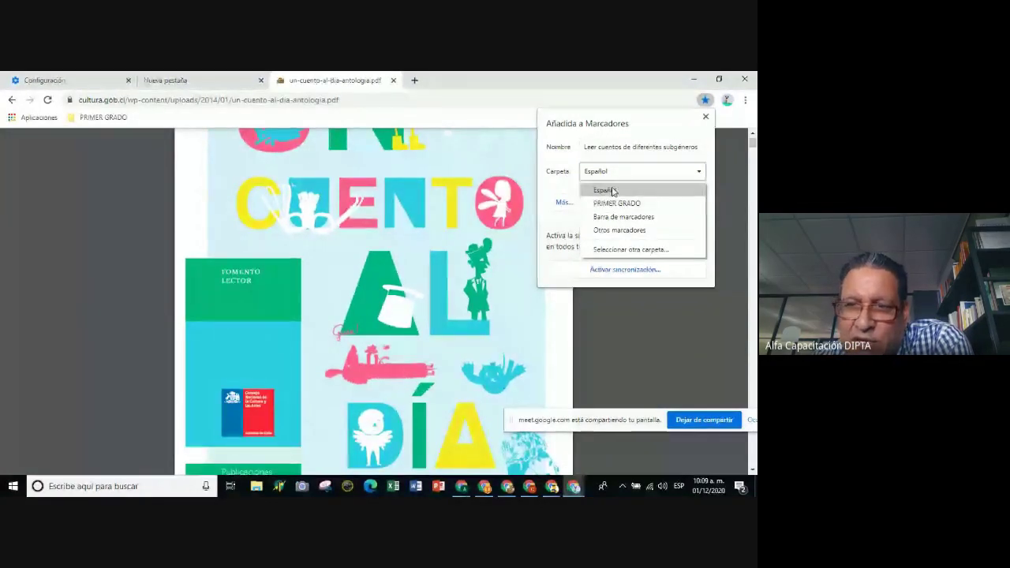
click(613, 192)
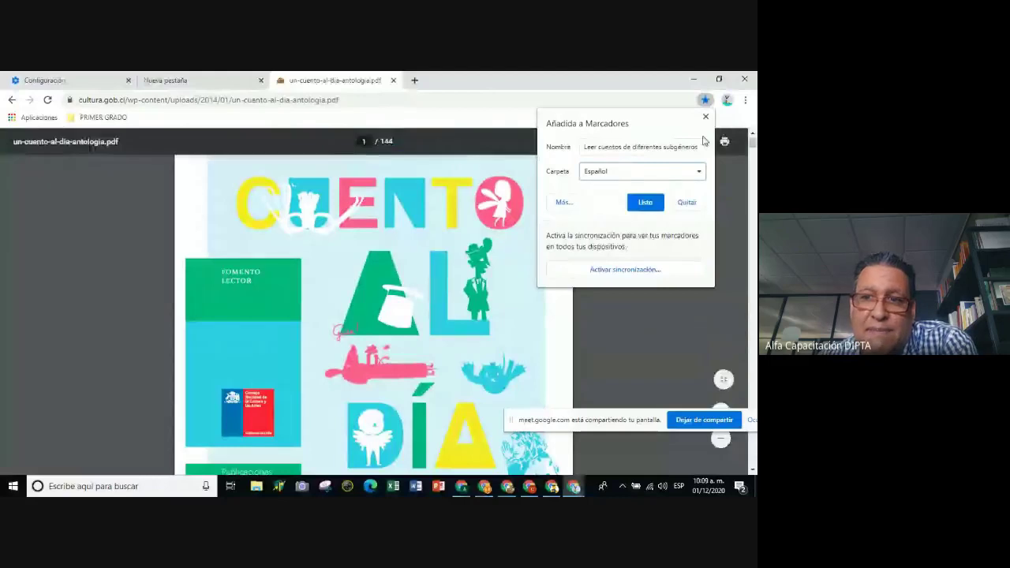
click(645, 202)
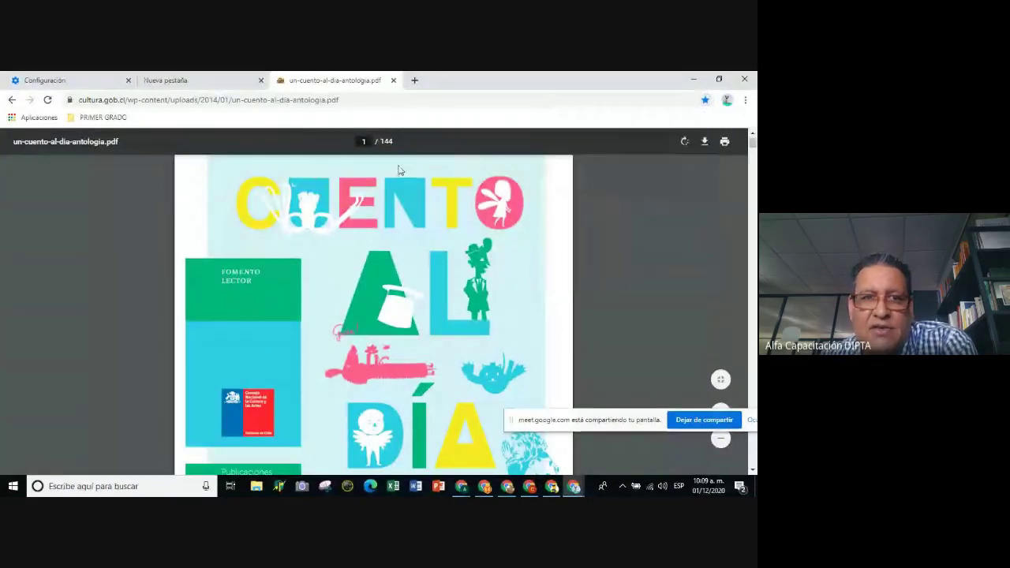
Check the new bookmark in PRIMER GRADO, then close the PDF window and minimize Chrome.
click(92, 118)
mouse_move(98, 137)
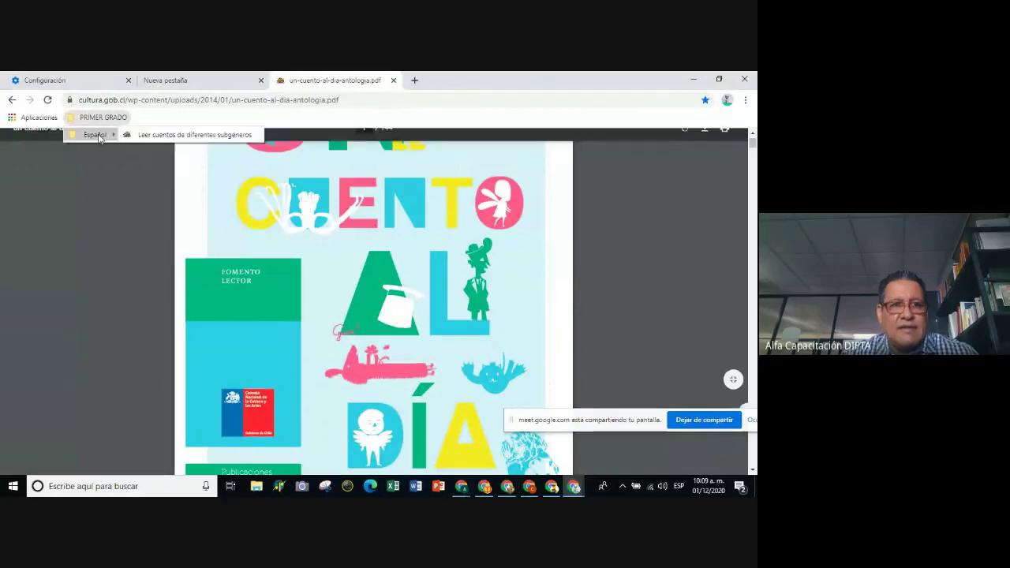
click(744, 81)
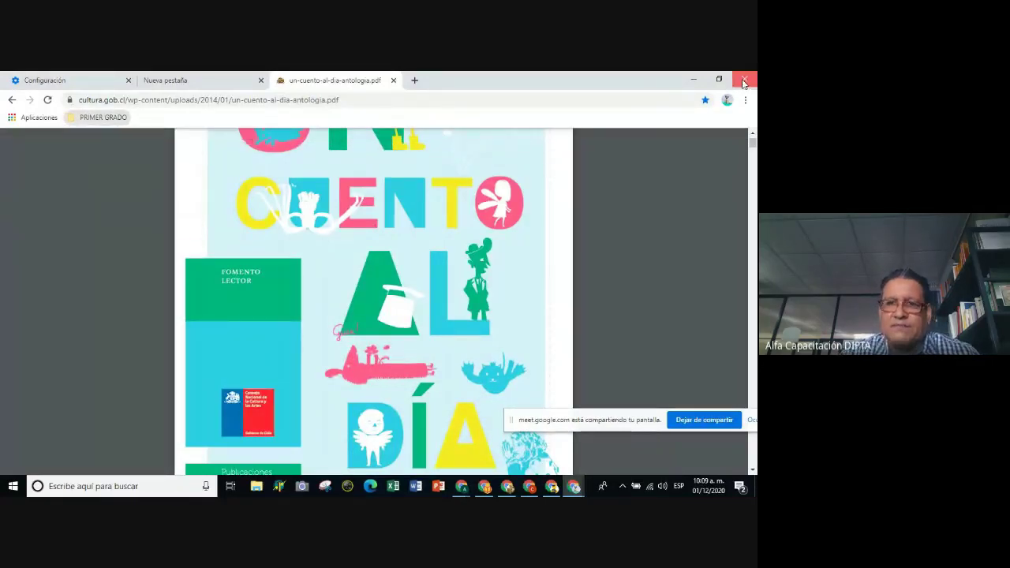
click(744, 81)
click(691, 79)
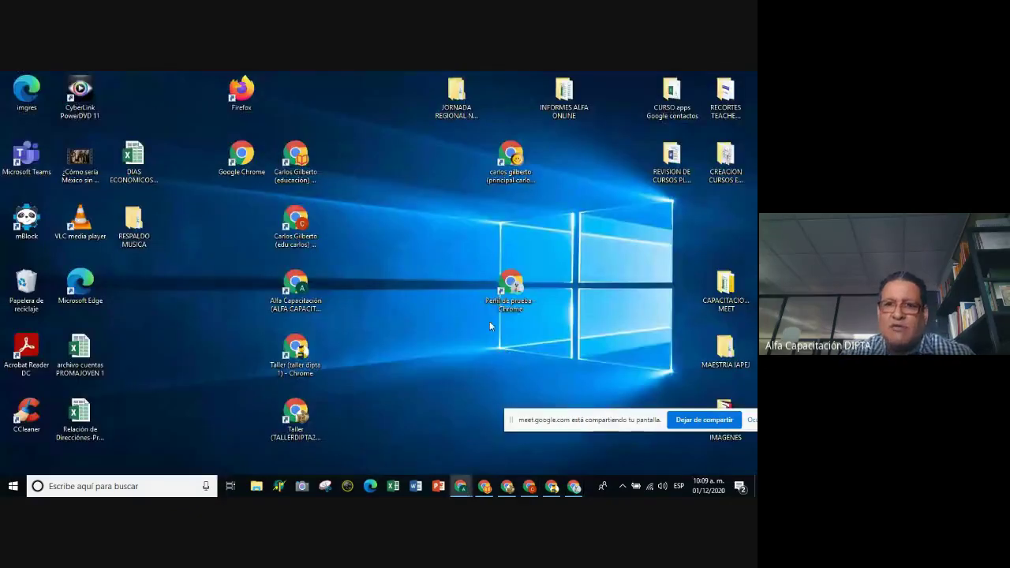
Relaunch Chrome in the test profile, maximize it, and open the 'Leer cuentos de diferentes subgéneros' bookmark.
double_click(518, 290)
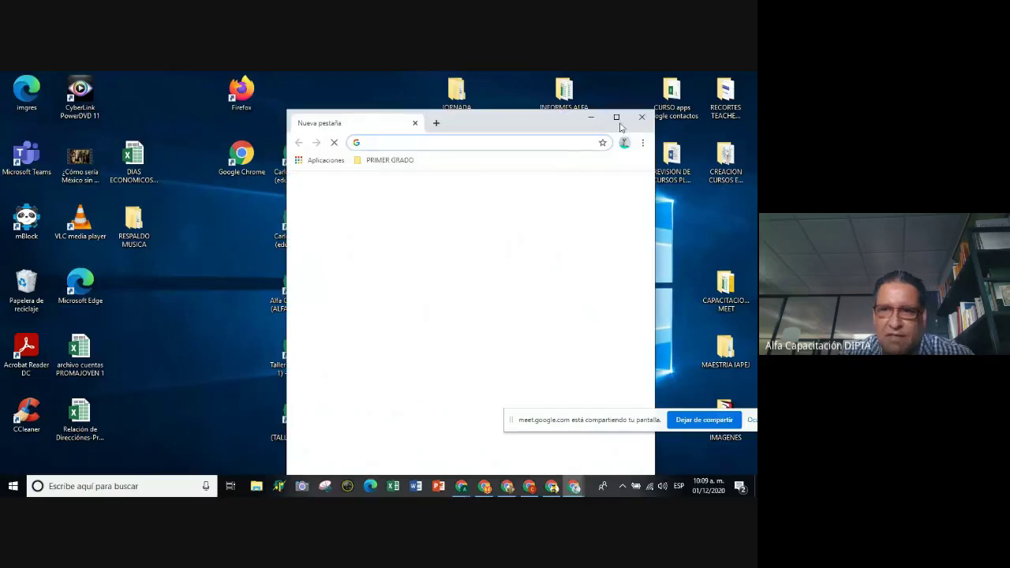
click(619, 118)
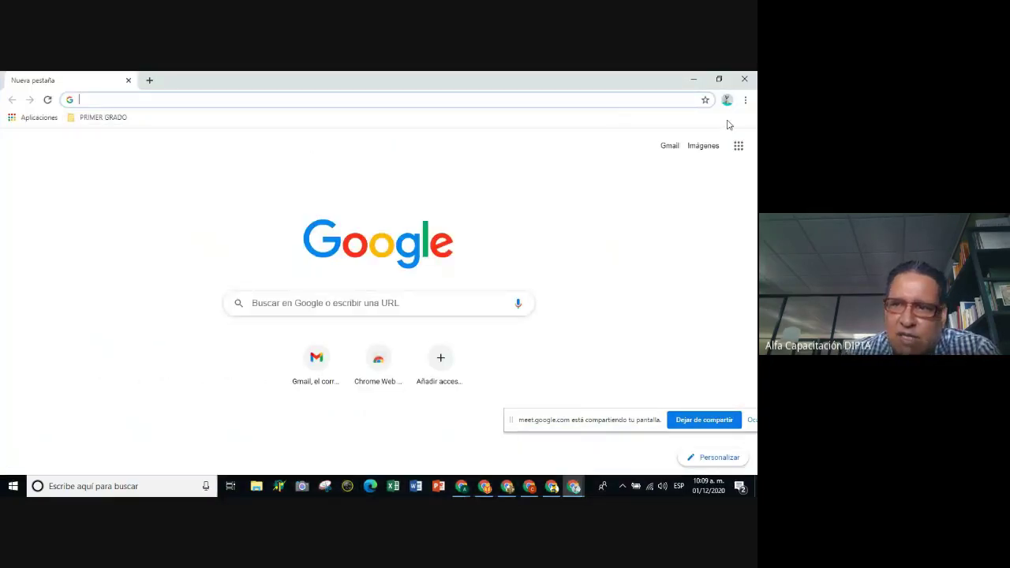
click(104, 120)
mouse_move(93, 134)
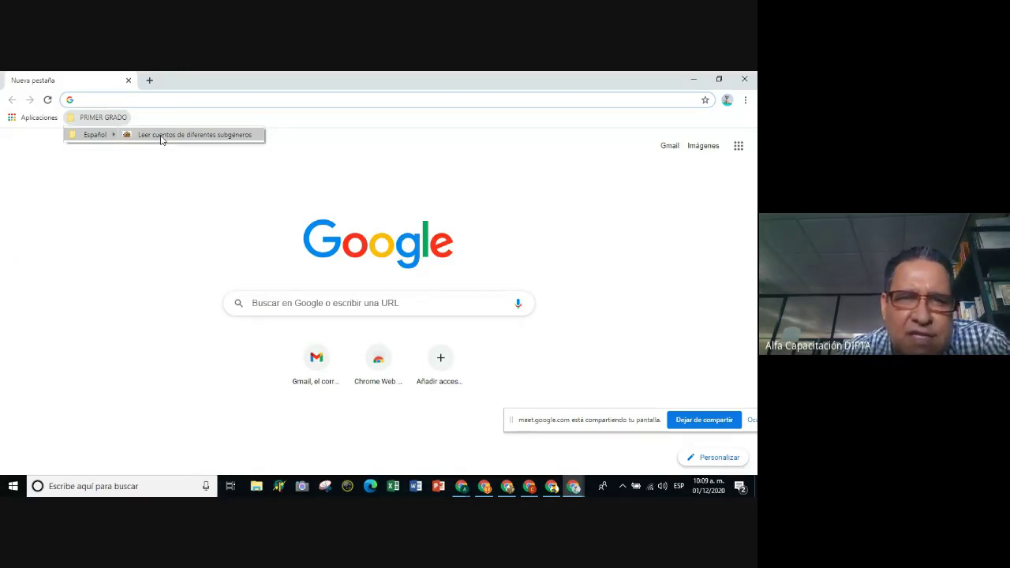
click(160, 139)
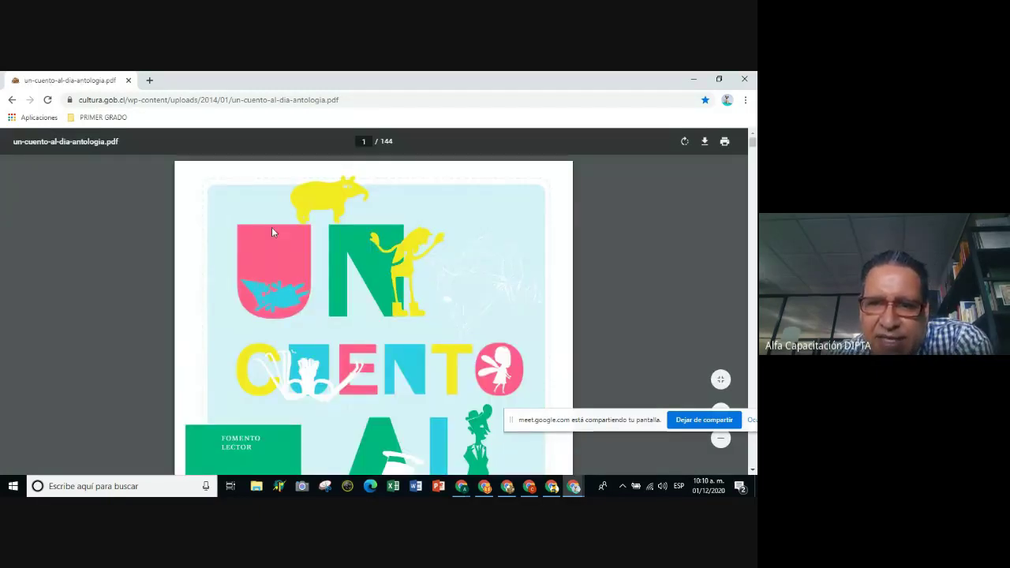
Scroll through the anthology's opening pages, then show the bookmark under PRIMER GRADO › Español.
scroll(272, 232, down, 1)
scroll(335, 257, down, 15)
scroll(385, 325, down, 20)
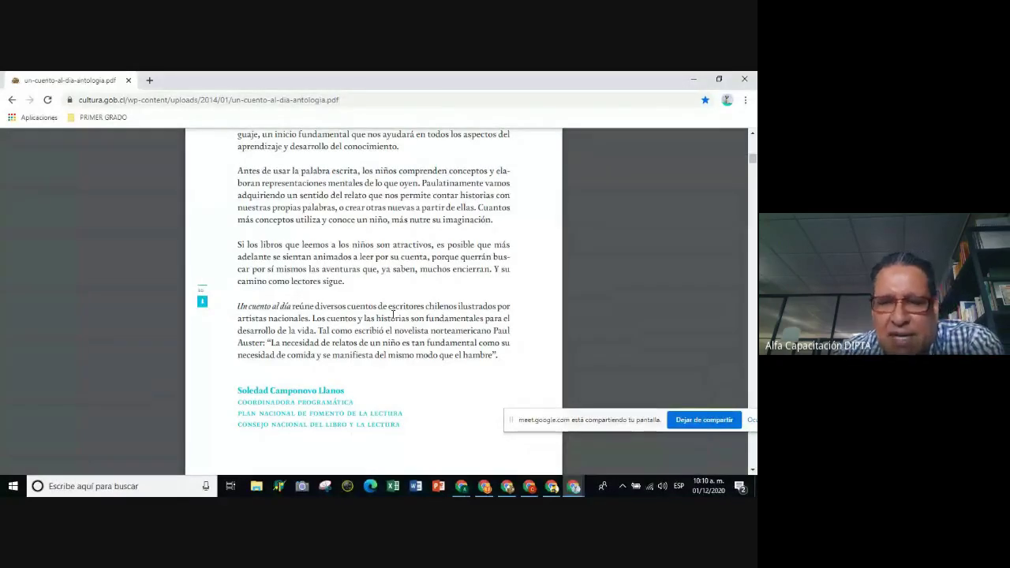
scroll(386, 174, up, 1)
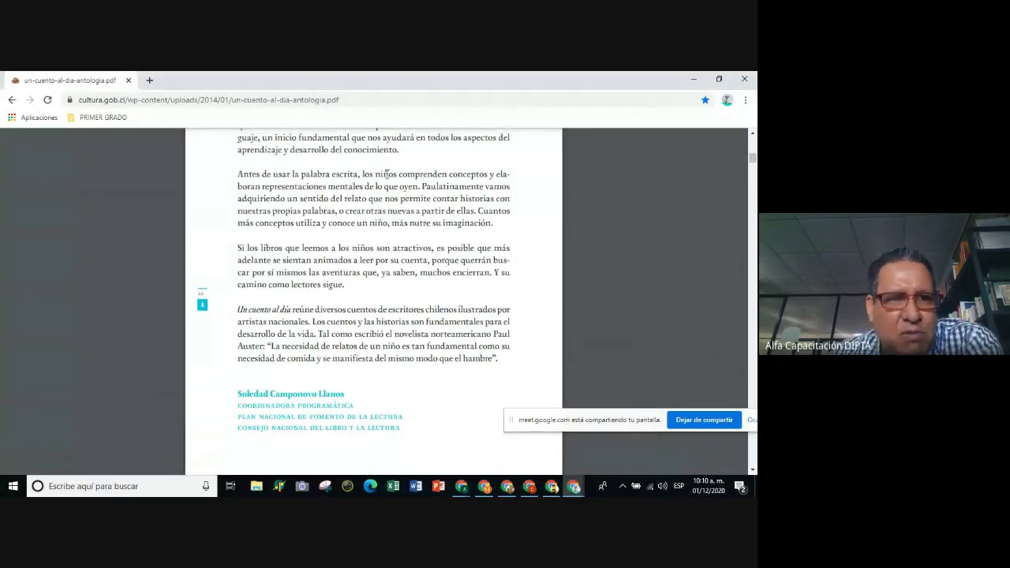
scroll(386, 174, up, 3)
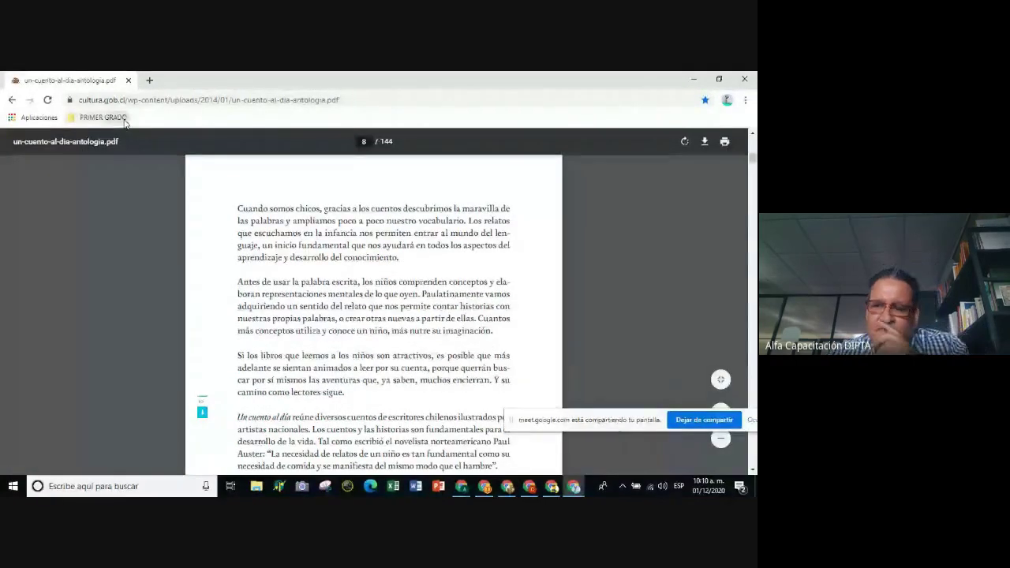
click(103, 117)
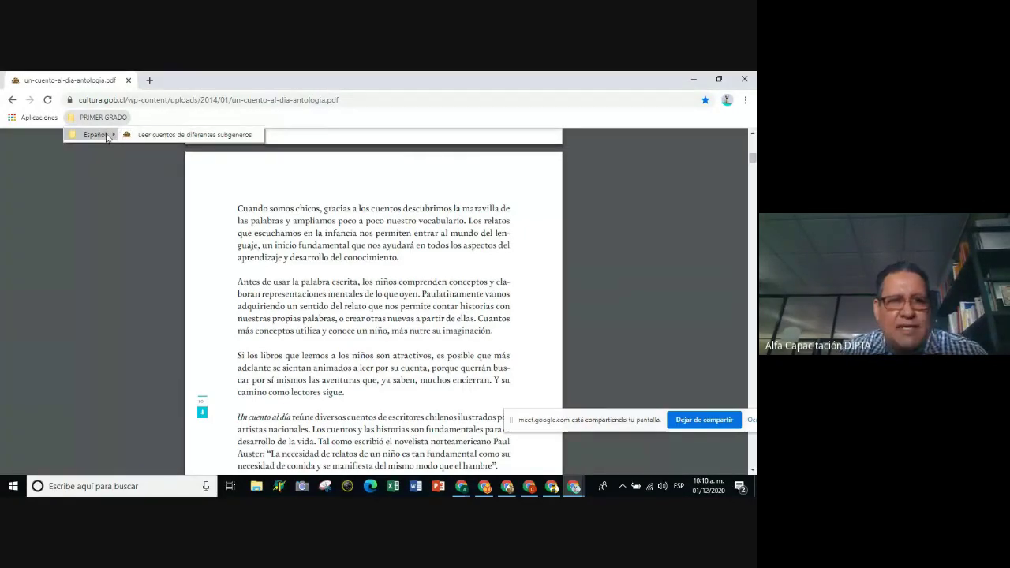
In a new tab, search Google for 'youtube' and go to the YouTube home page.
click(150, 82)
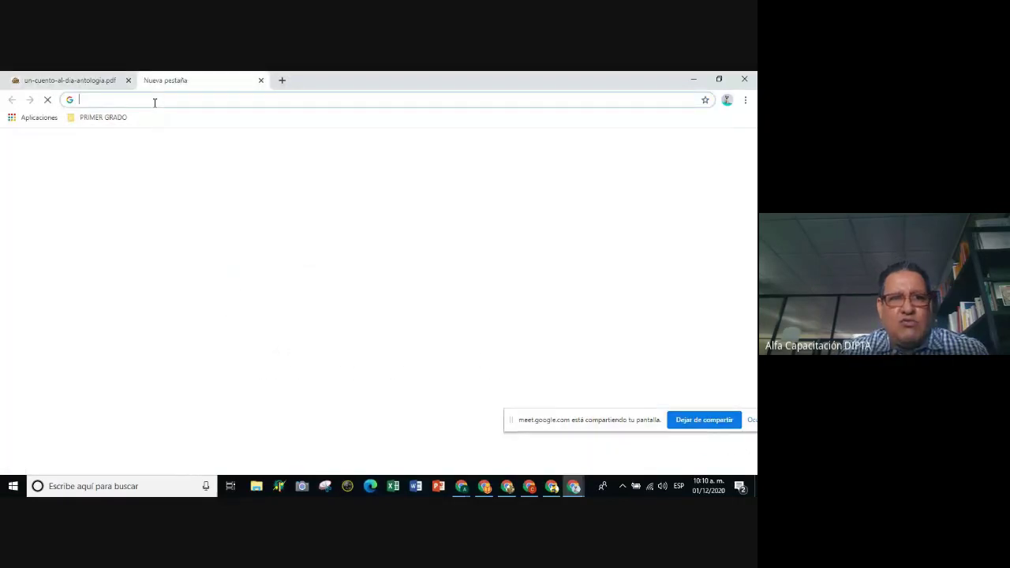
click(153, 101)
text(y)
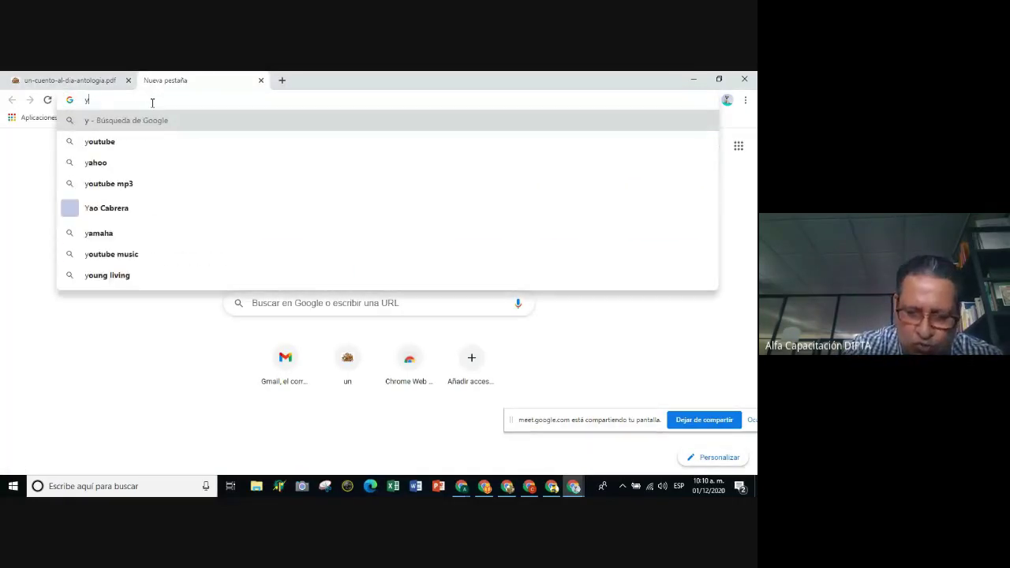
text(ou)
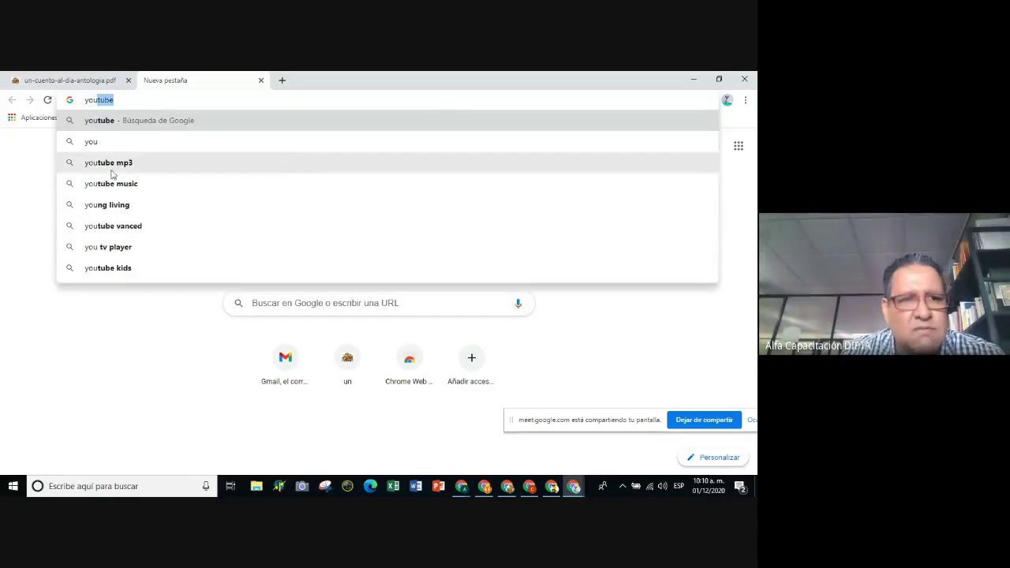
click(113, 126)
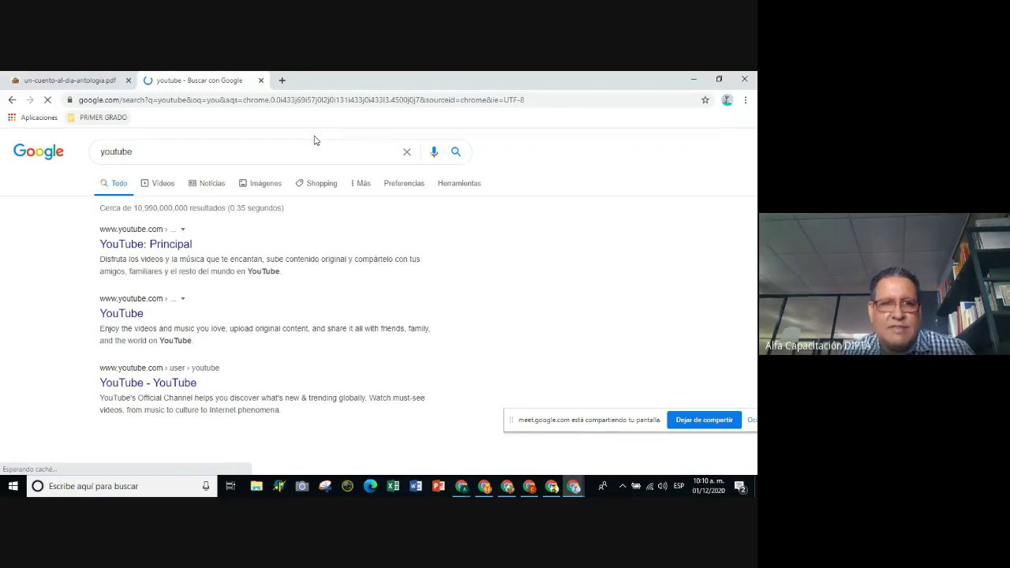
click(131, 314)
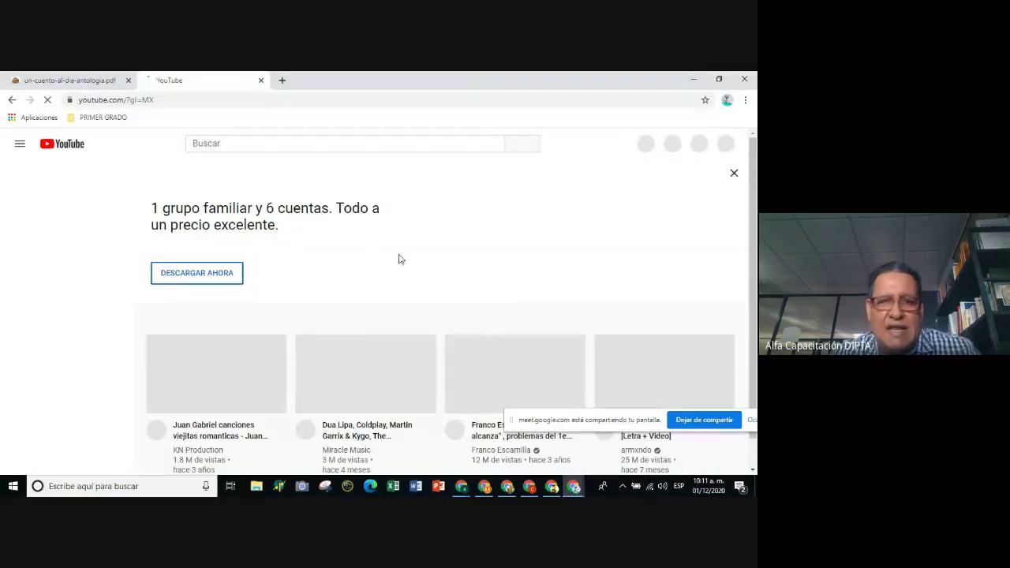
Search YouTube for 'cuentos para secundarias' and check what PRIMER GRADO › Español holds.
click(200, 147)
text(cuentos)
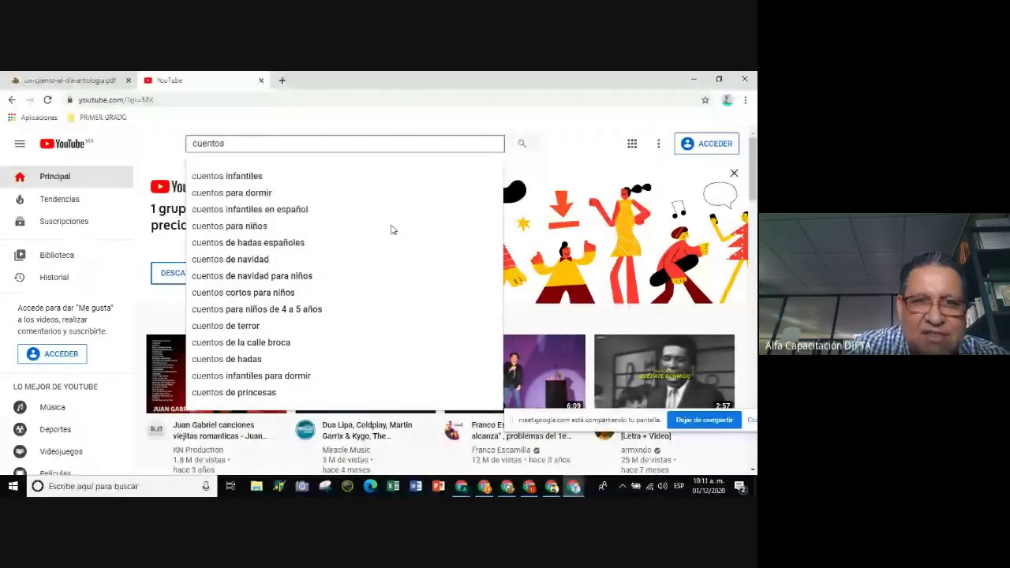
text( para se)
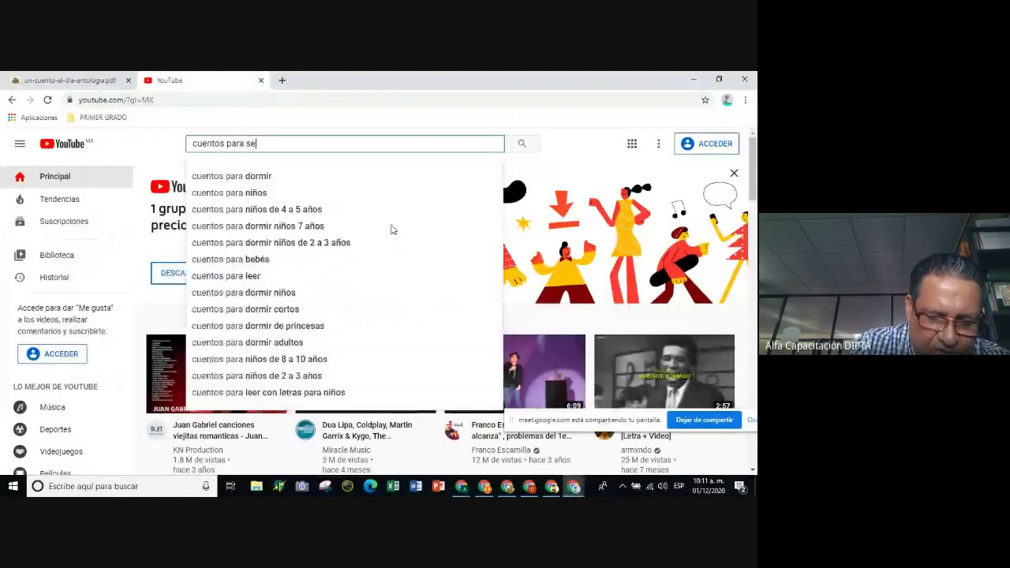
text(cundarias)
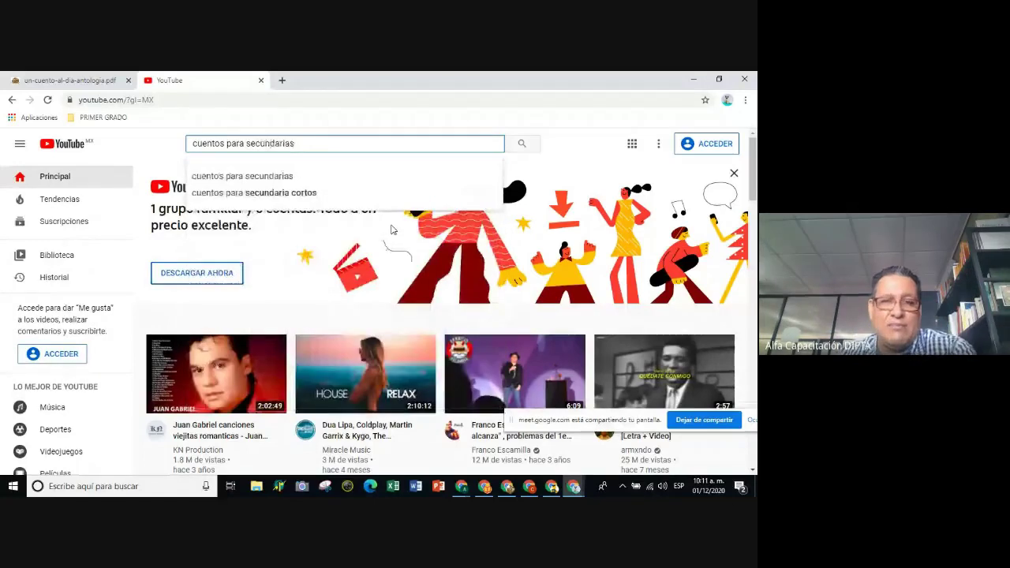
click(260, 176)
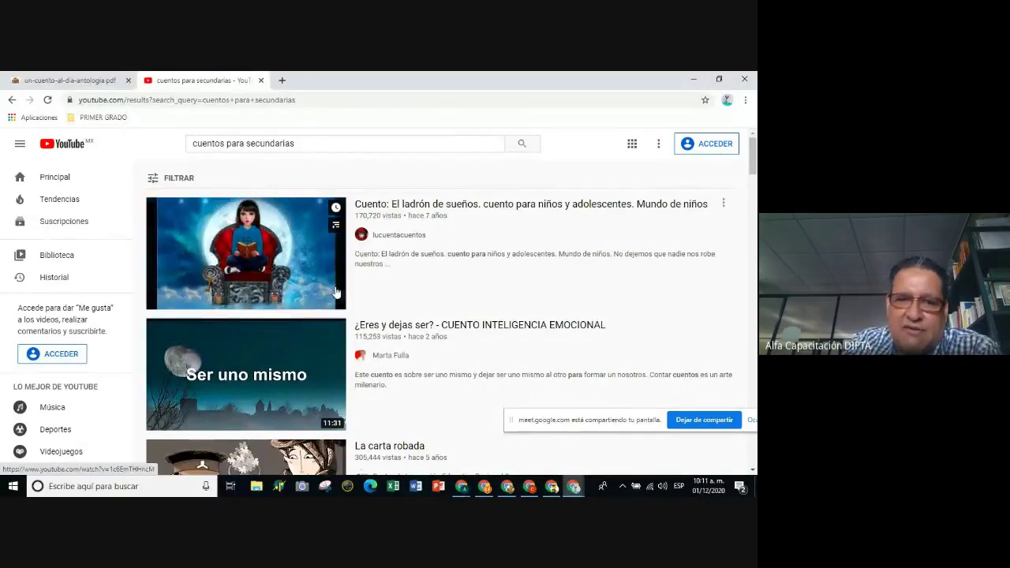
click(99, 118)
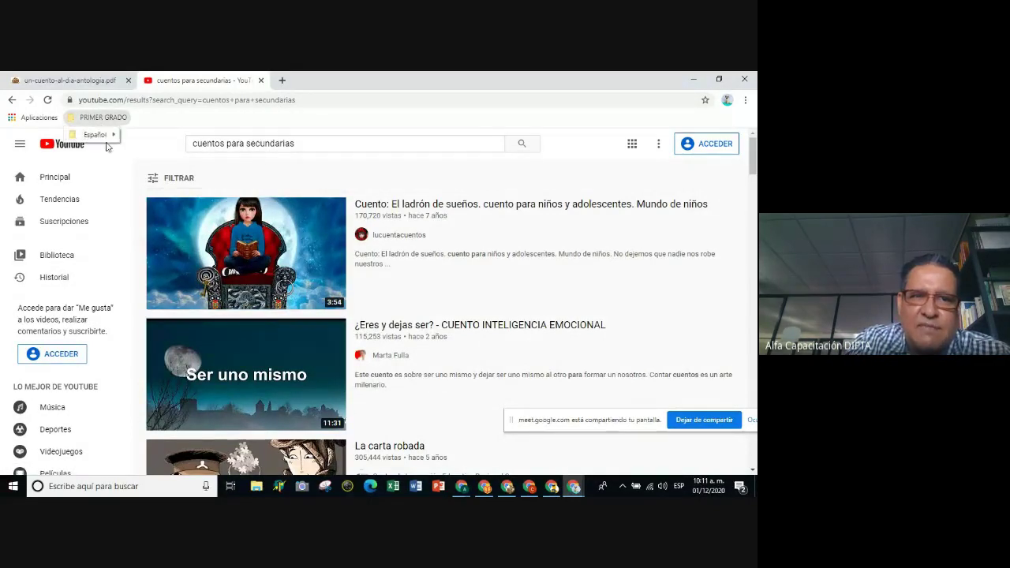
mouse_move(109, 136)
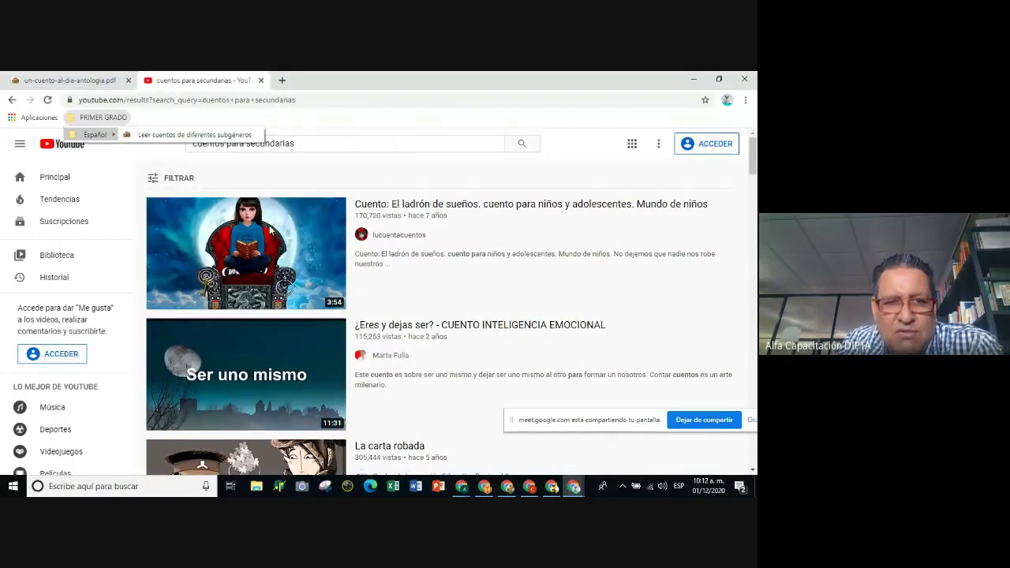
Filter results to videos under 4 minutes and open 'EL VALOR DEL ESFUERZO DIARIO!!'.
click(177, 181)
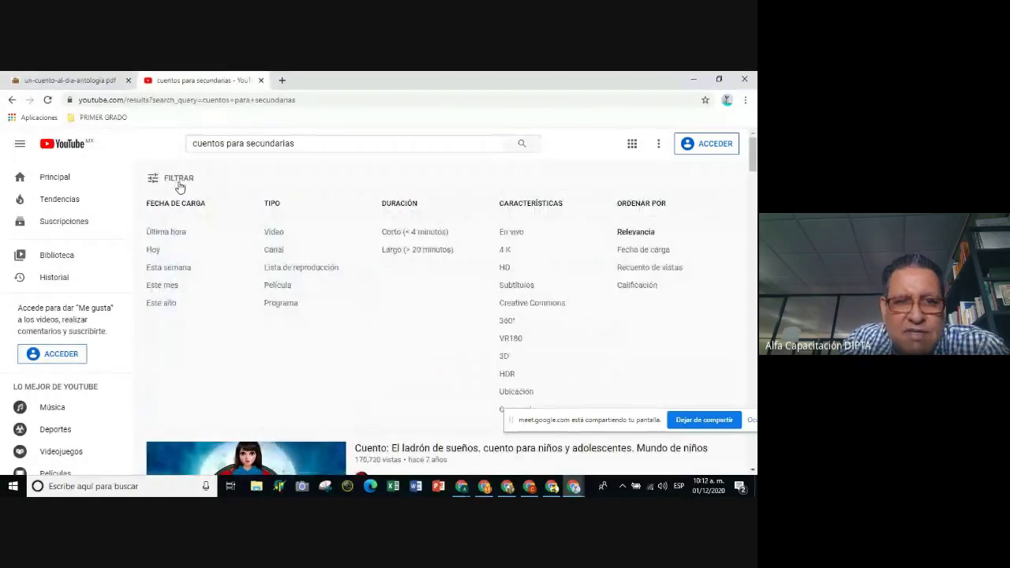
click(423, 235)
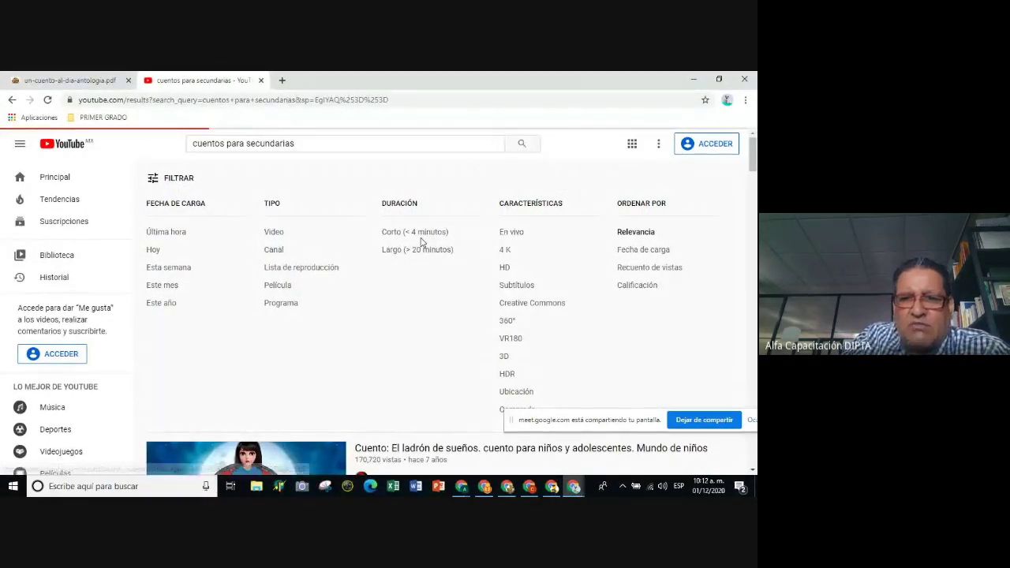
scroll(308, 272, down, 3)
scroll(308, 272, down, 2)
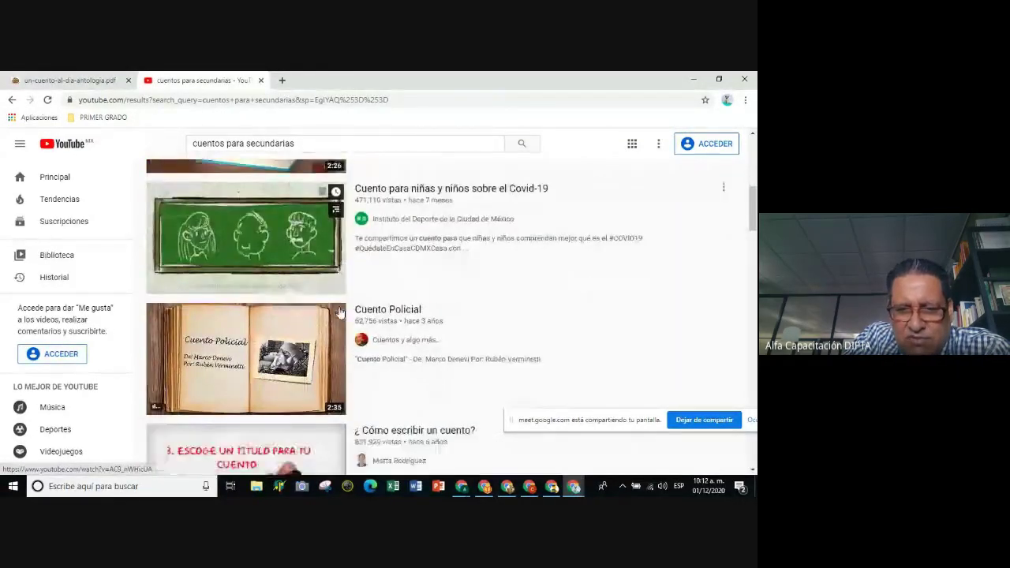
scroll(339, 313, down, 4)
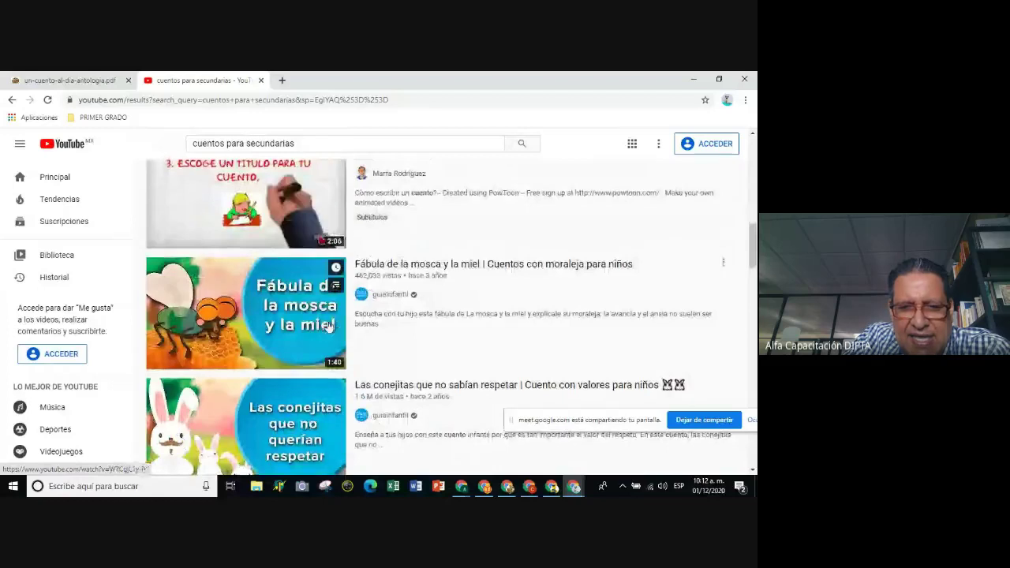
scroll(329, 326, down, 1)
scroll(257, 277, up, 7)
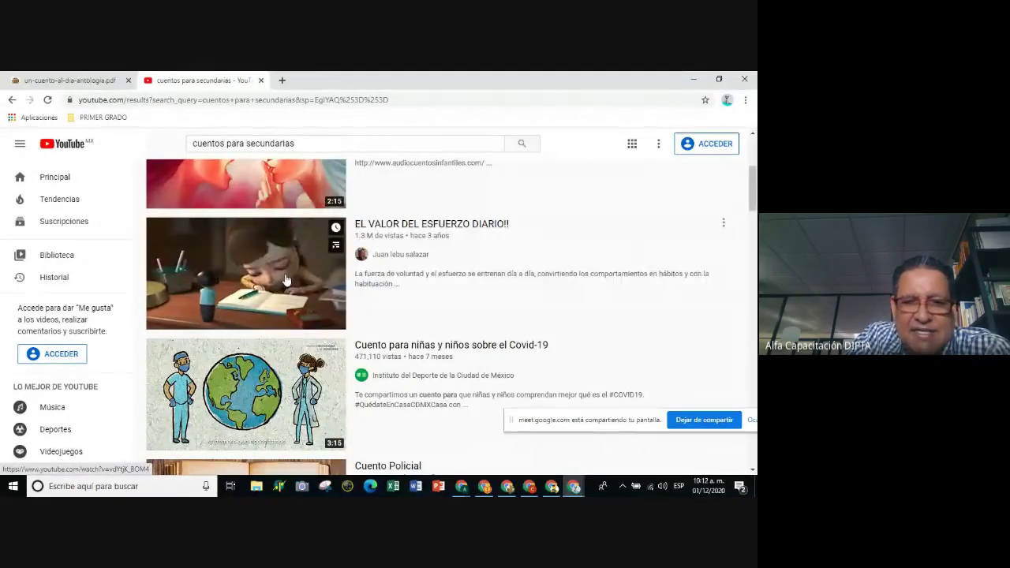
click(286, 280)
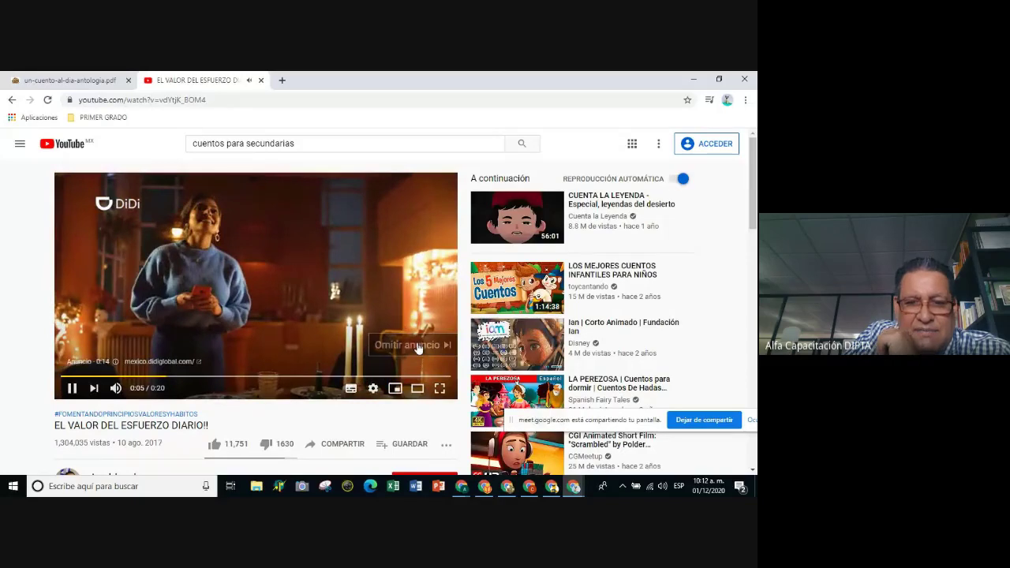
Skip the ad, pause 'EL VALOR DEL ESFUERZO DIARIO!!', and bookmark it in the Español folder under its default title.
click(418, 348)
click(69, 389)
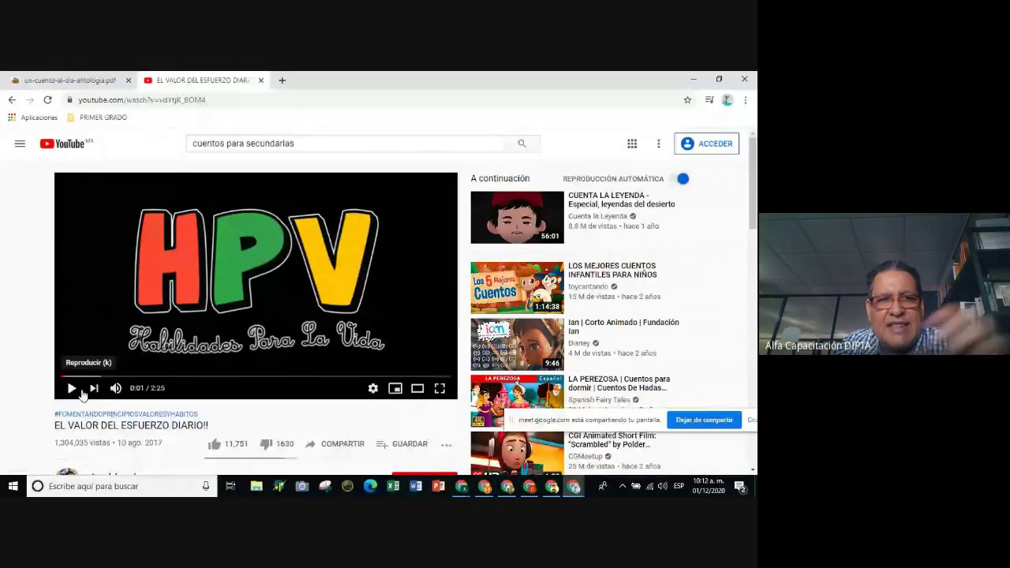
click(687, 99)
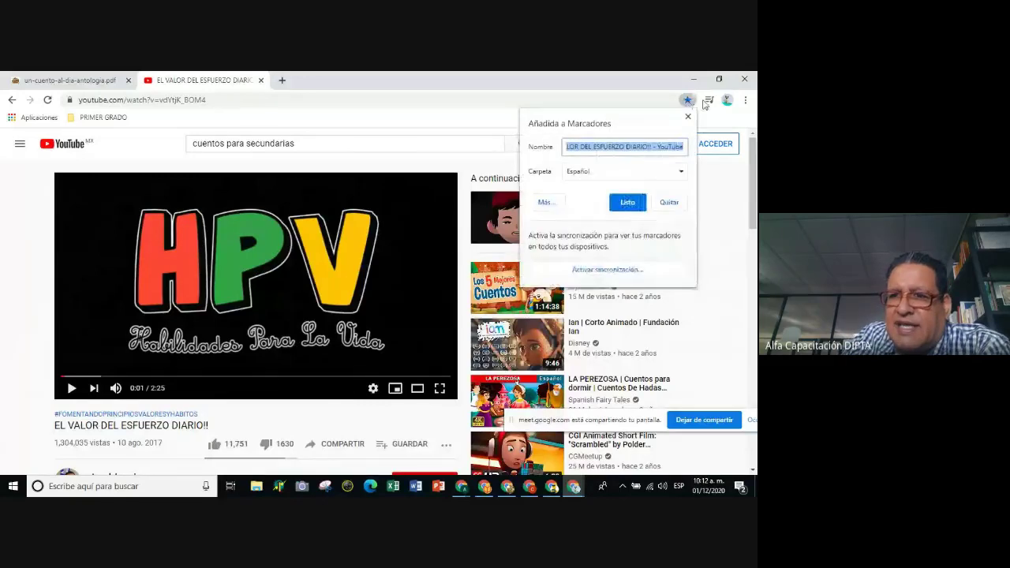
click(681, 171)
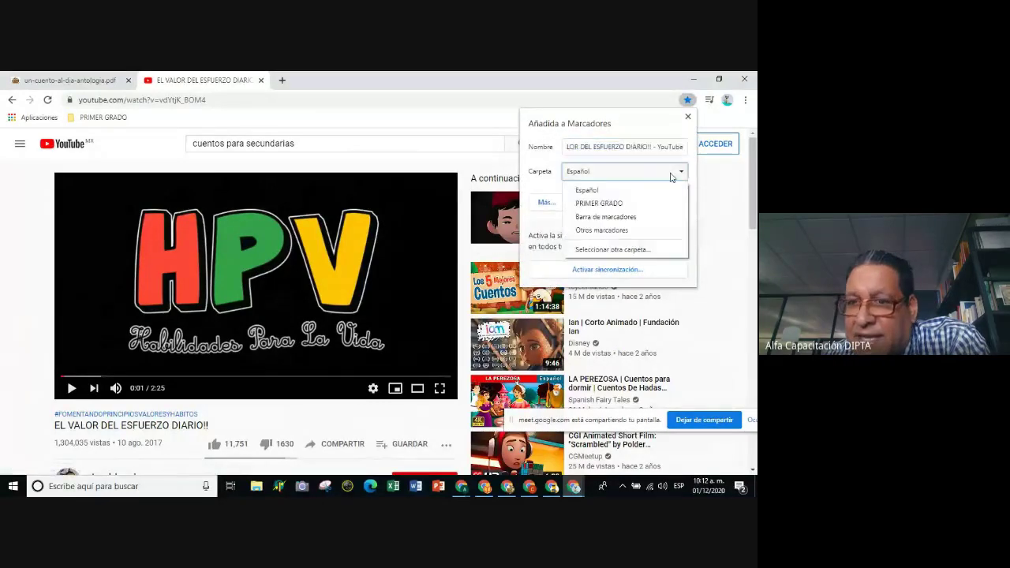
click(602, 190)
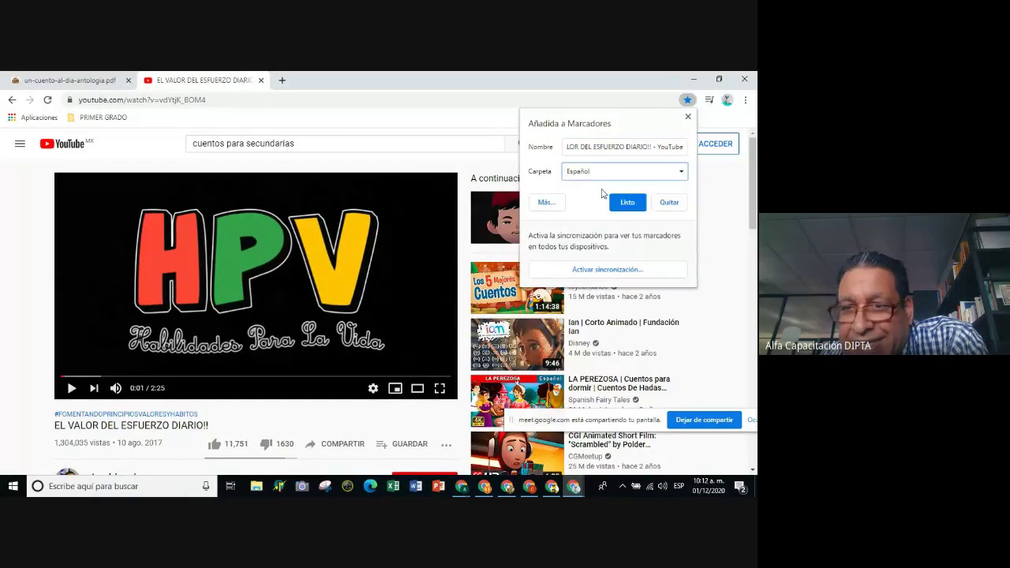
click(589, 149)
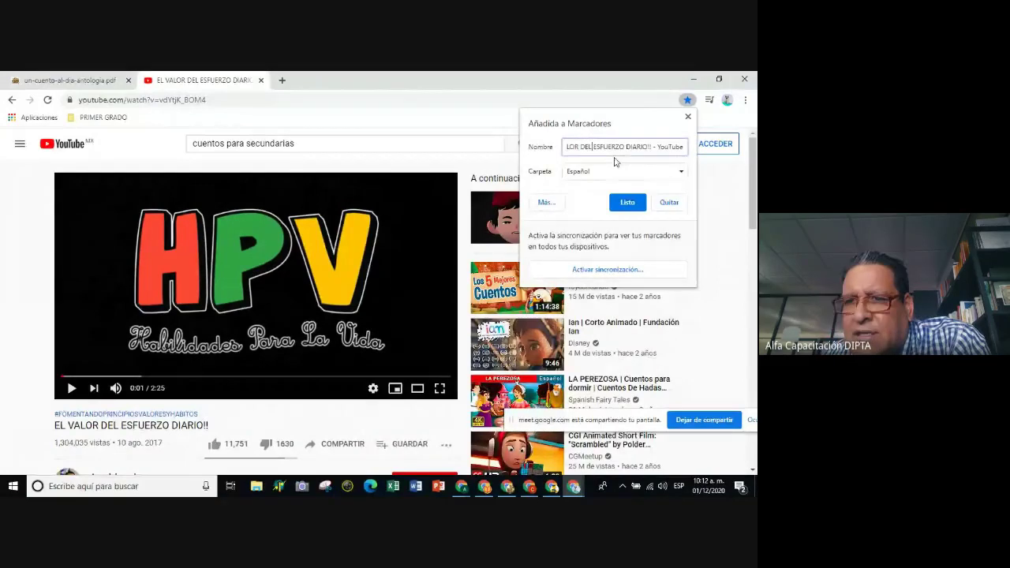
key(Home)
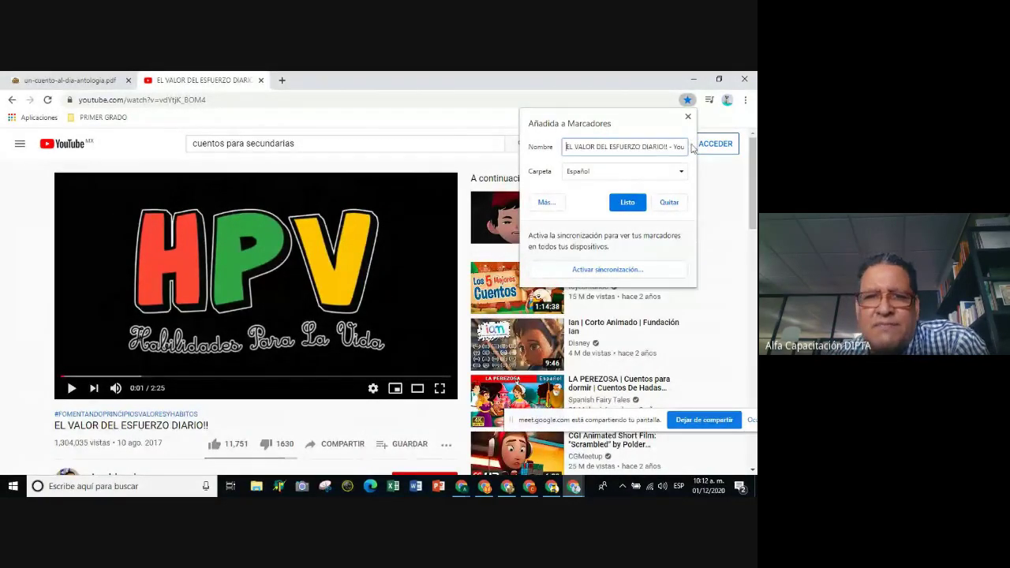
click(627, 202)
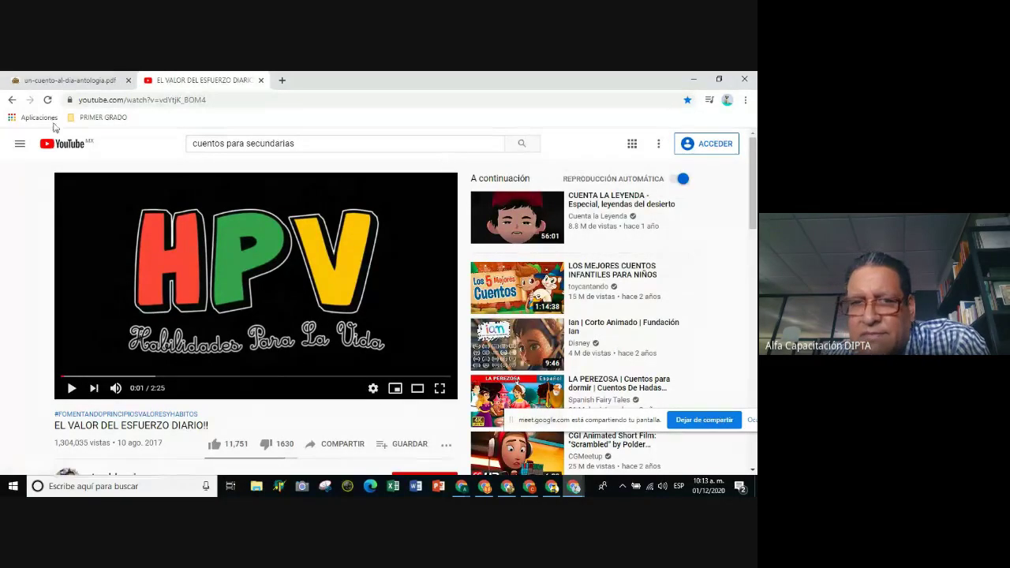
Verify PRIMER GRADO > Español holds both story bookmarks, then bring up the Perfil de prueba profile menu.
click(92, 118)
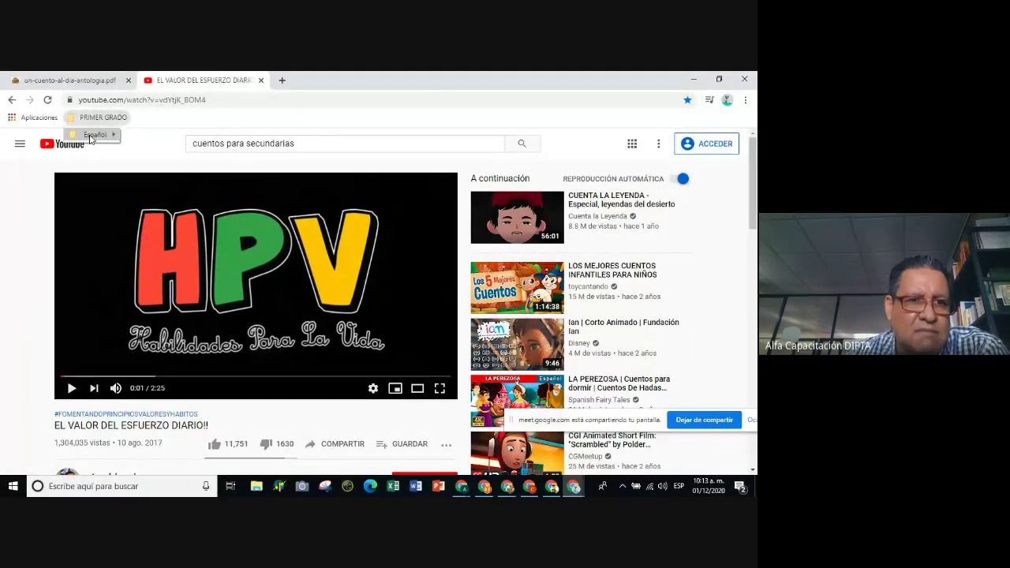
mouse_move(89, 136)
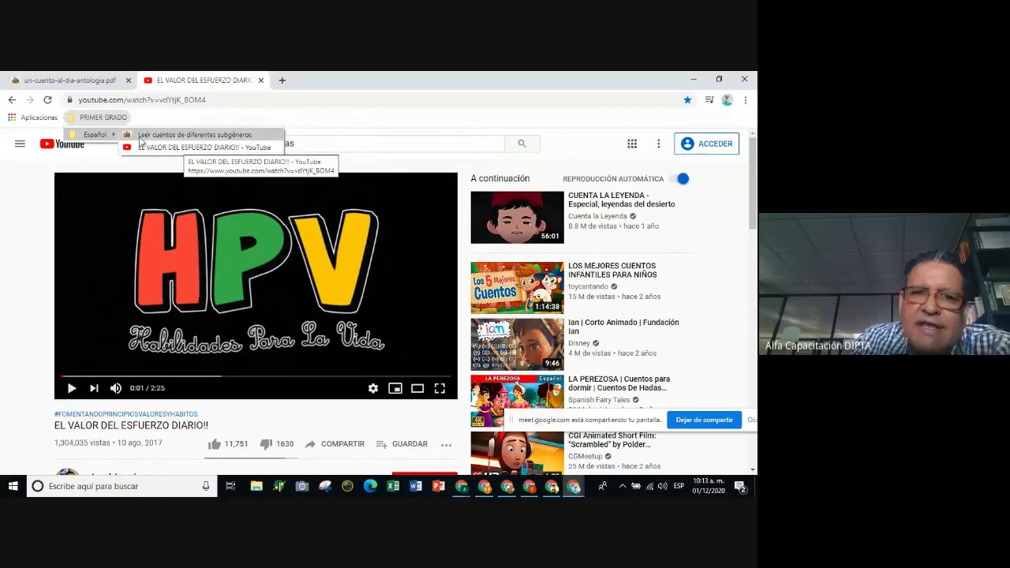
click(36, 167)
click(727, 101)
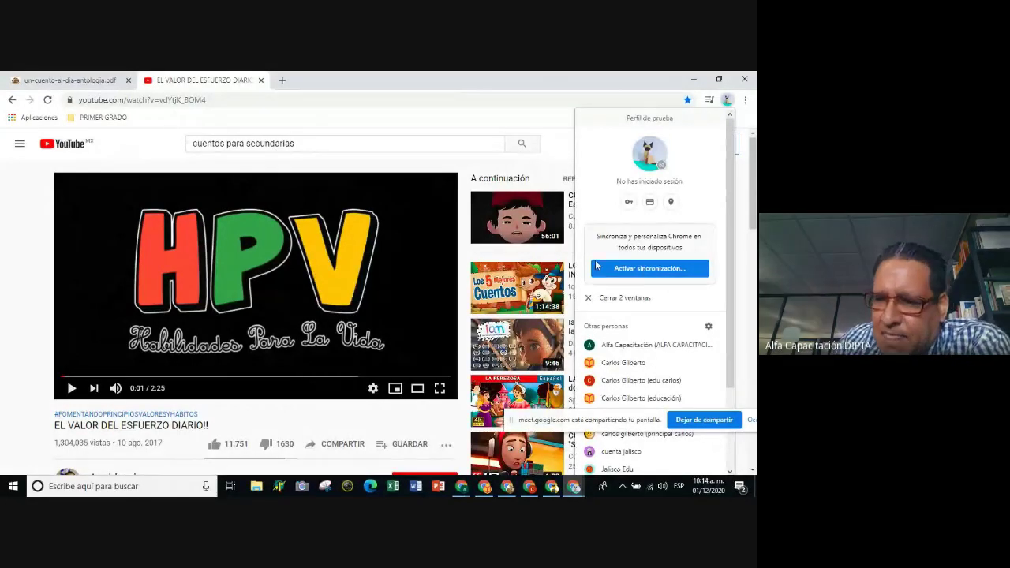
Open the 'Iniciar sesión en Chrome' sync page in a new tab and reopen the profile menu.
click(651, 269)
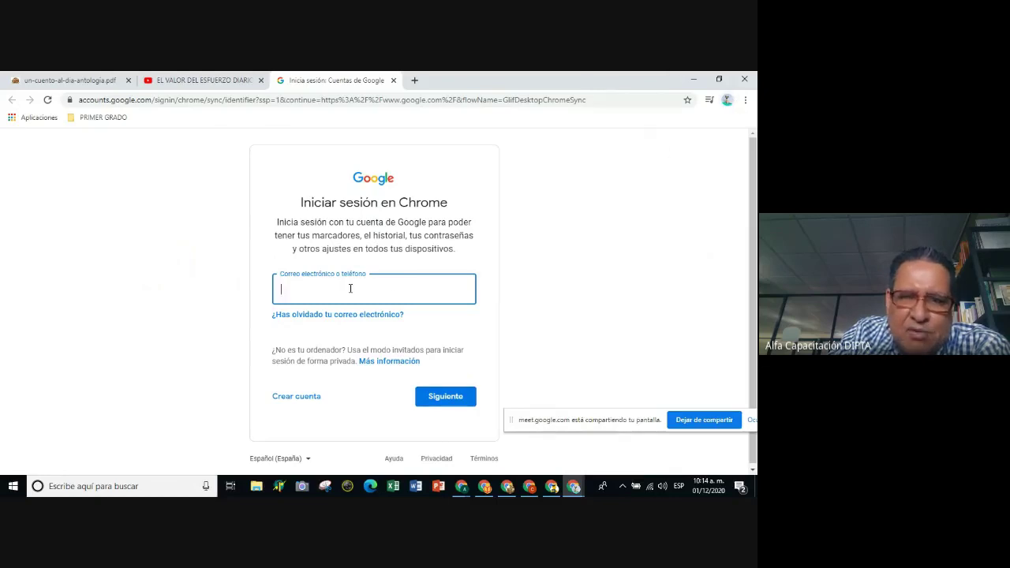
click(727, 100)
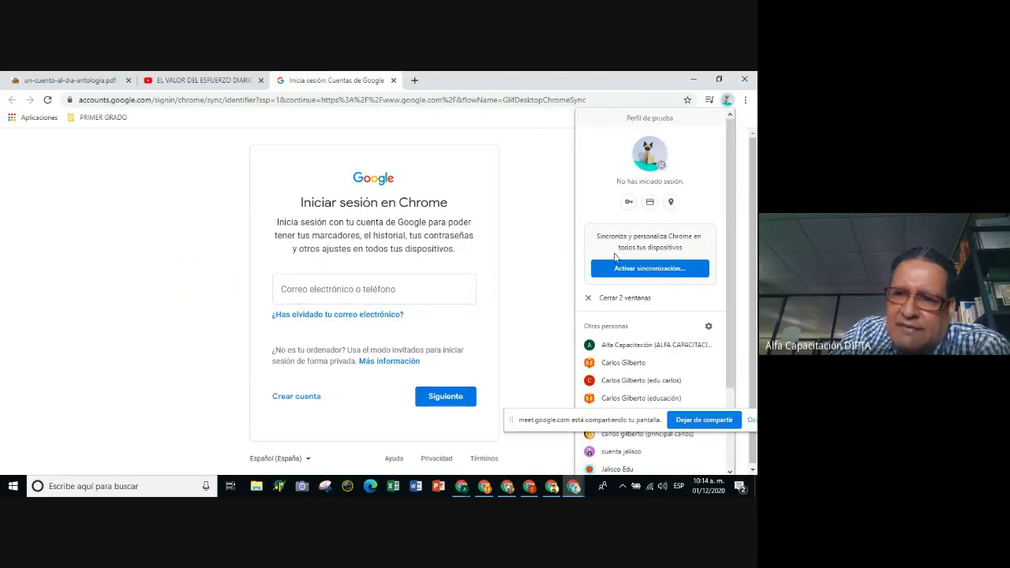
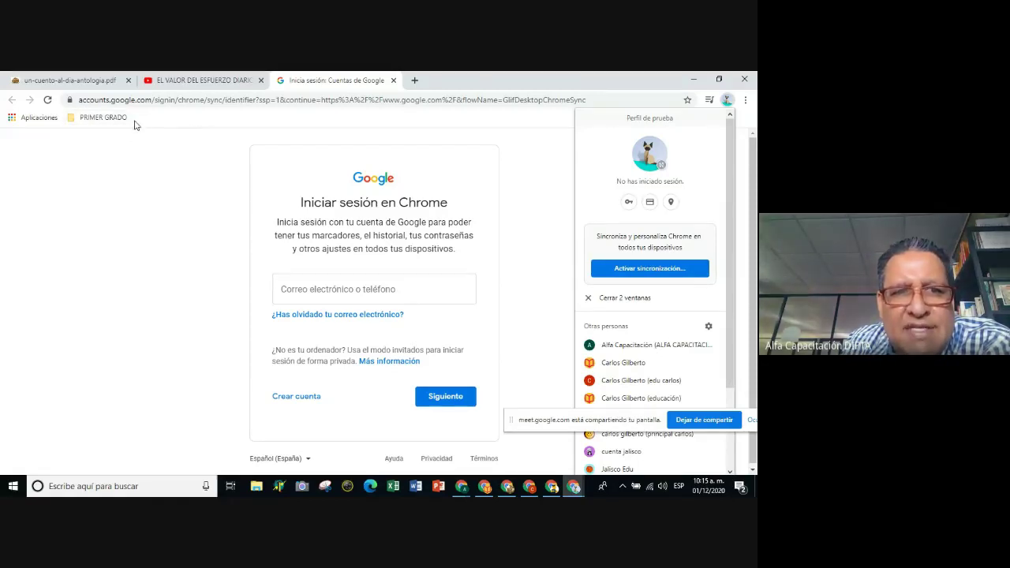
click(99, 117)
mouse_move(108, 136)
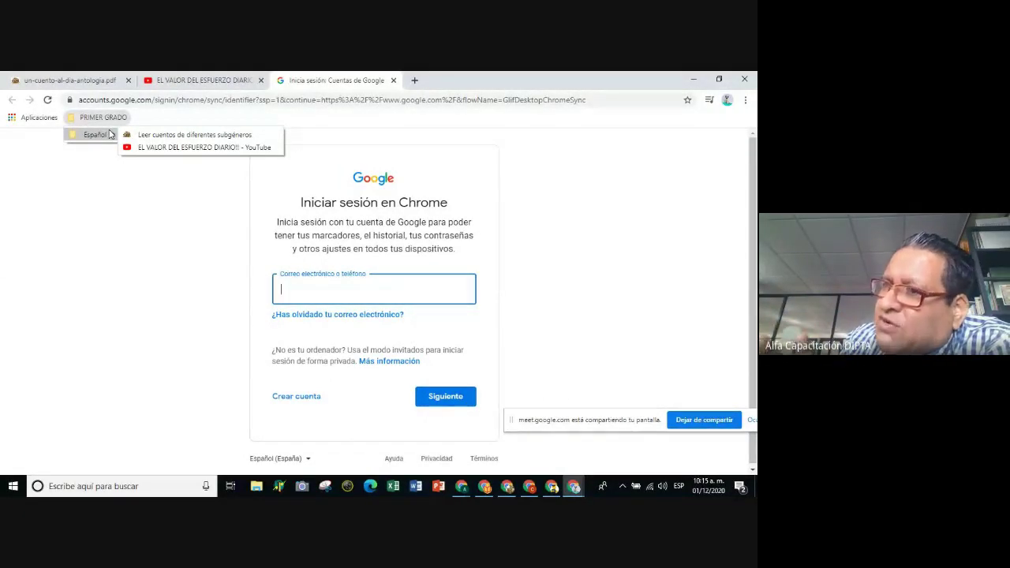
click(732, 103)
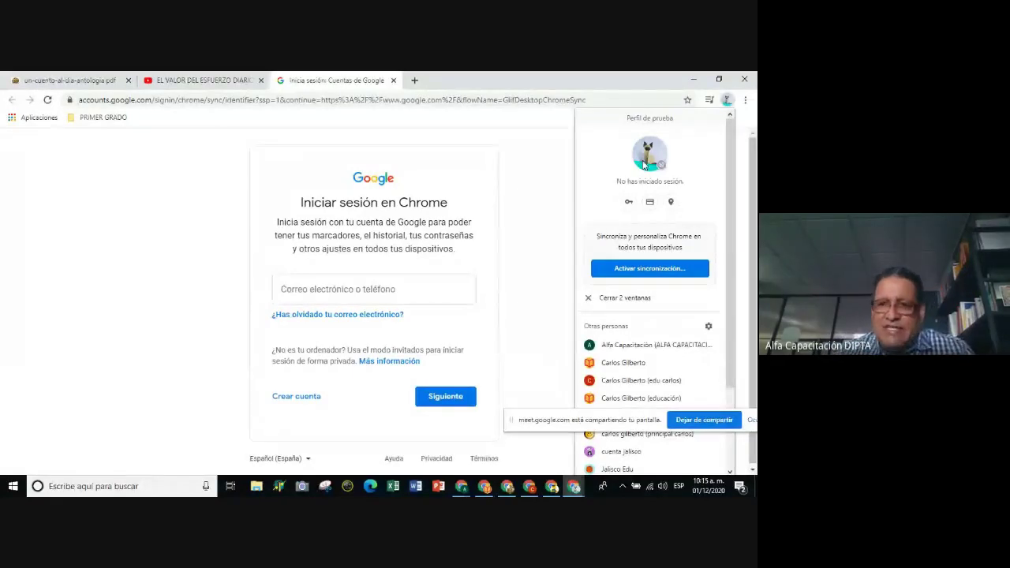
click(205, 178)
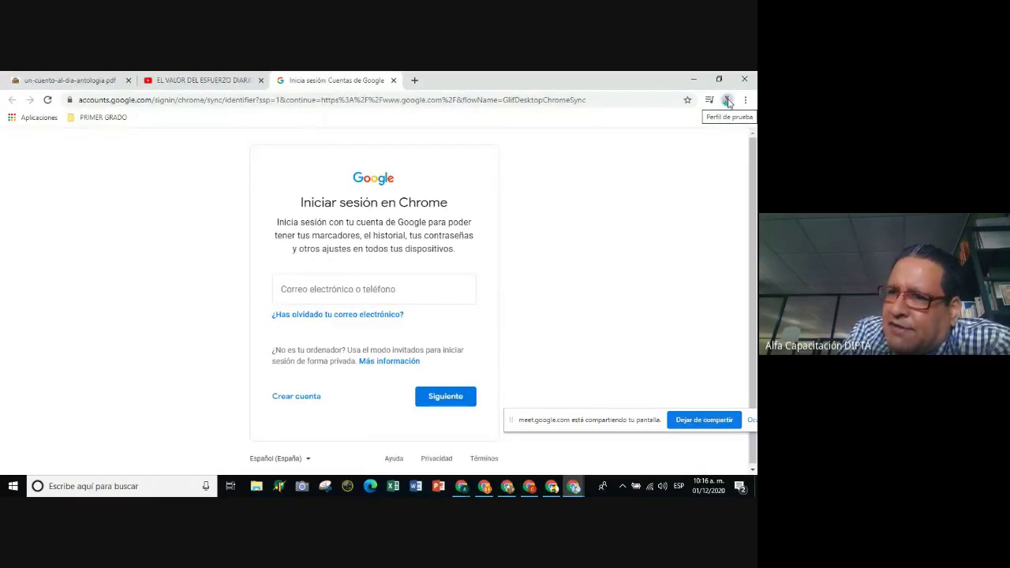
click(725, 102)
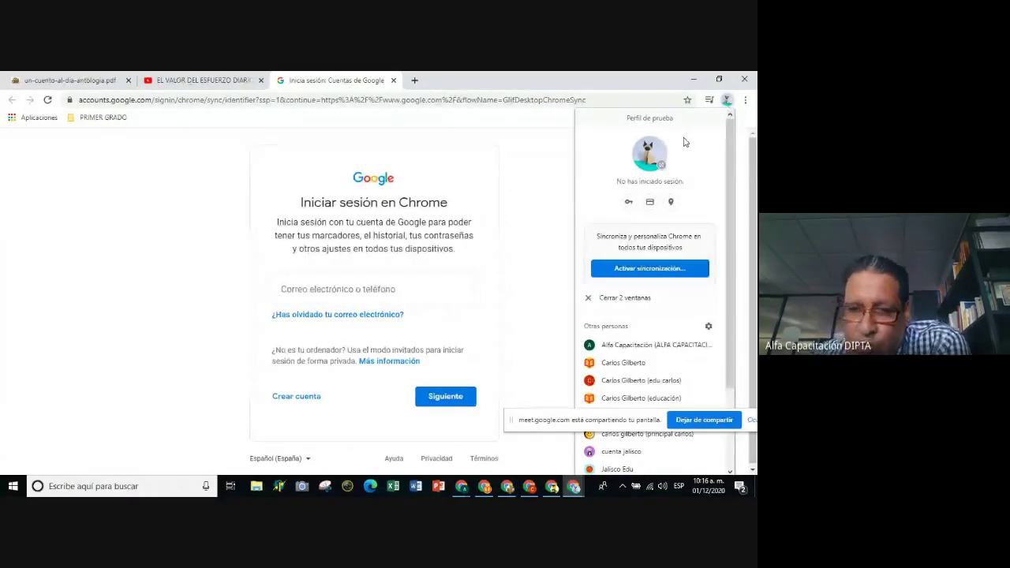
click(694, 81)
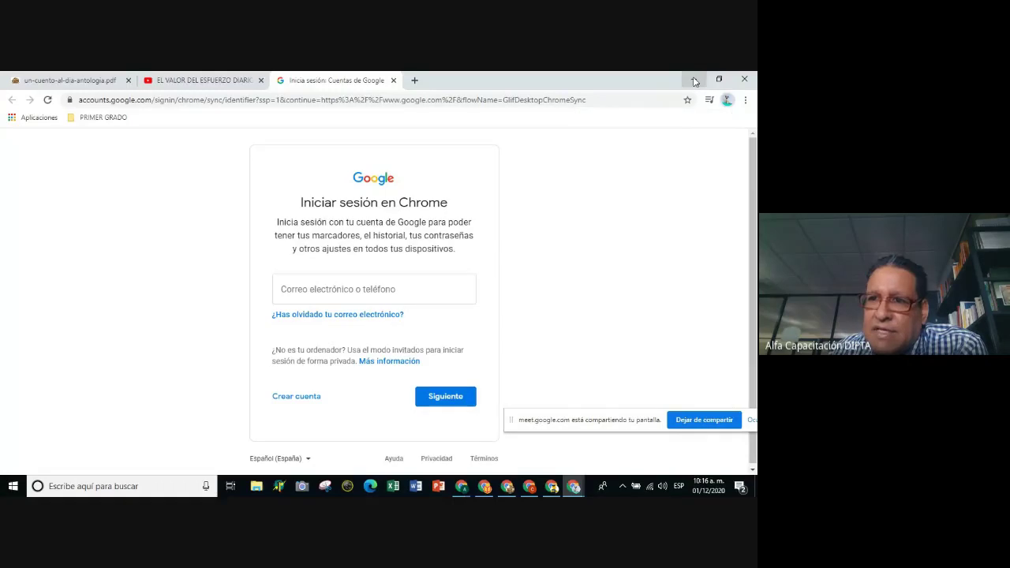
Delete the 'Perfil de prueba' Chrome shortcut from the Windows desktop with Eliminar.
click(693, 80)
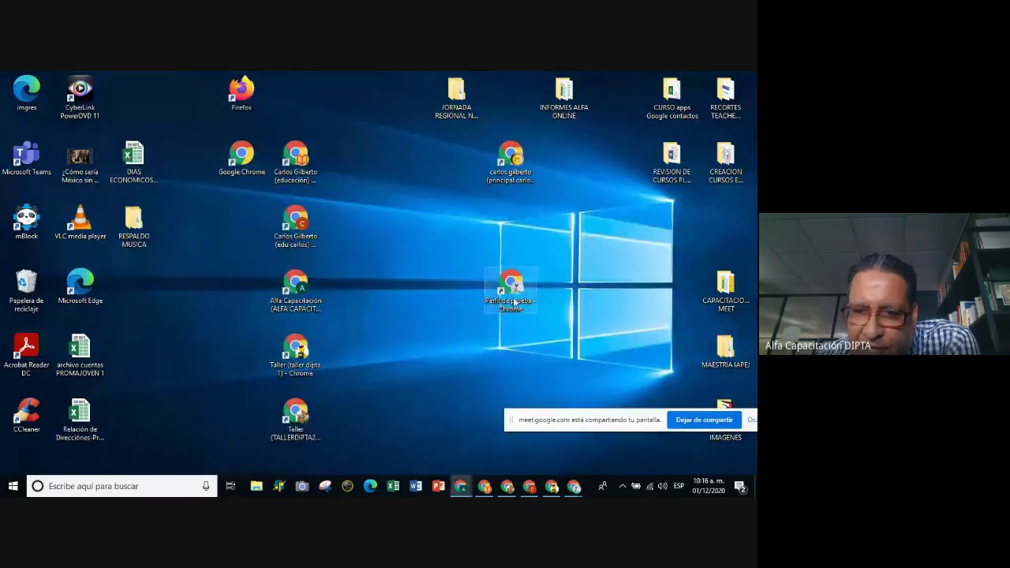
right_click(513, 289)
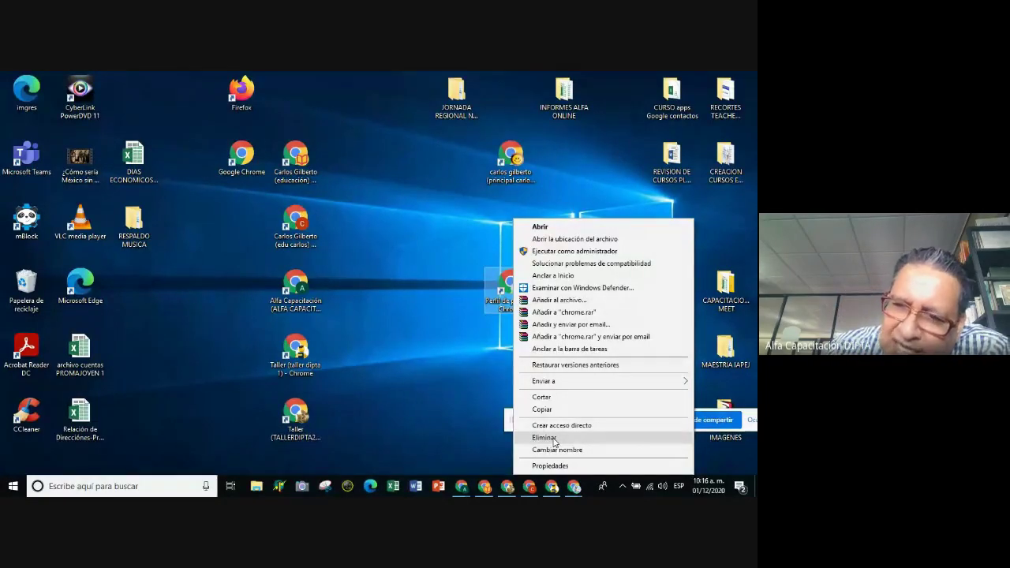
key(Escape)
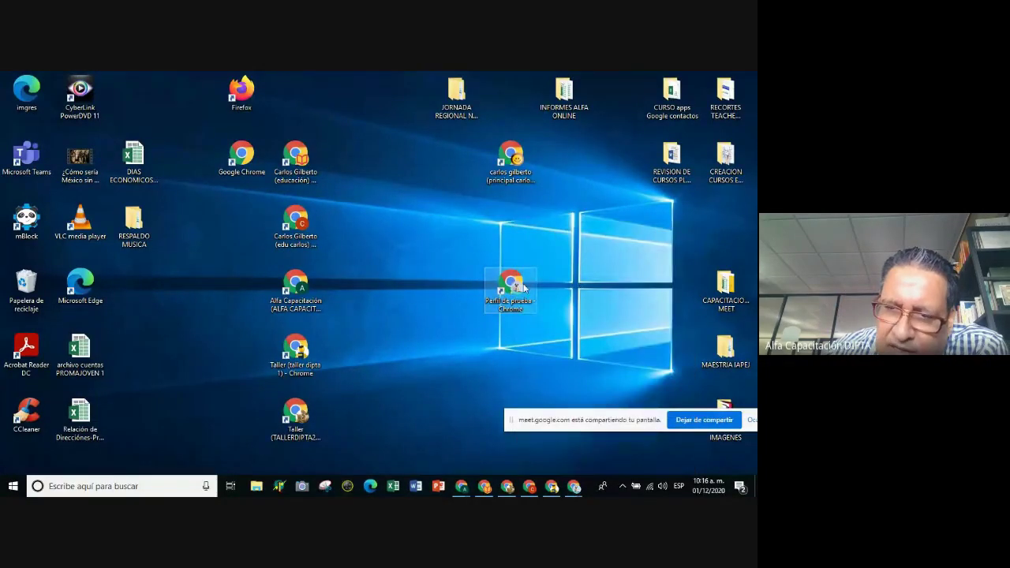
right_click(524, 288)
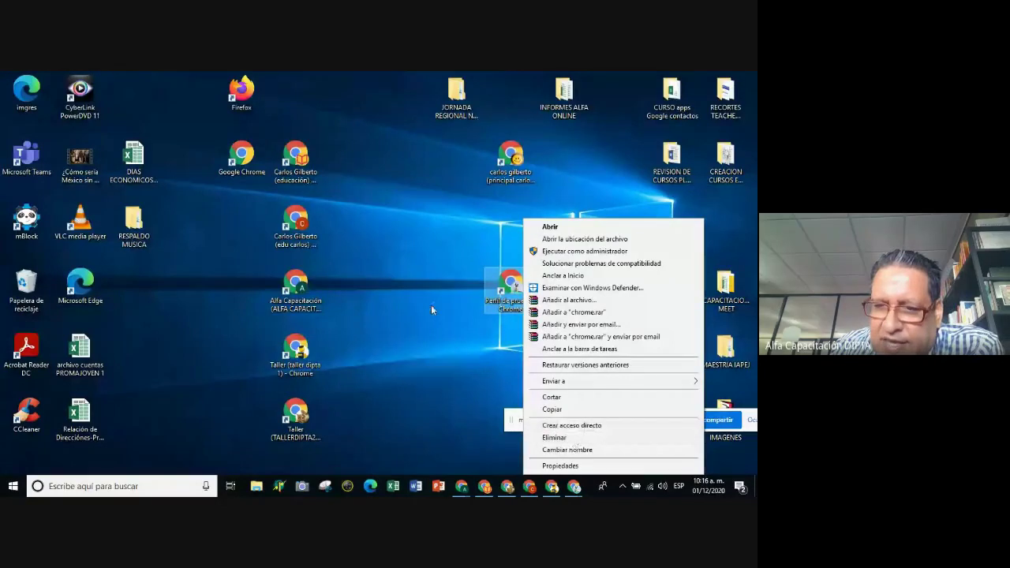
click(556, 438)
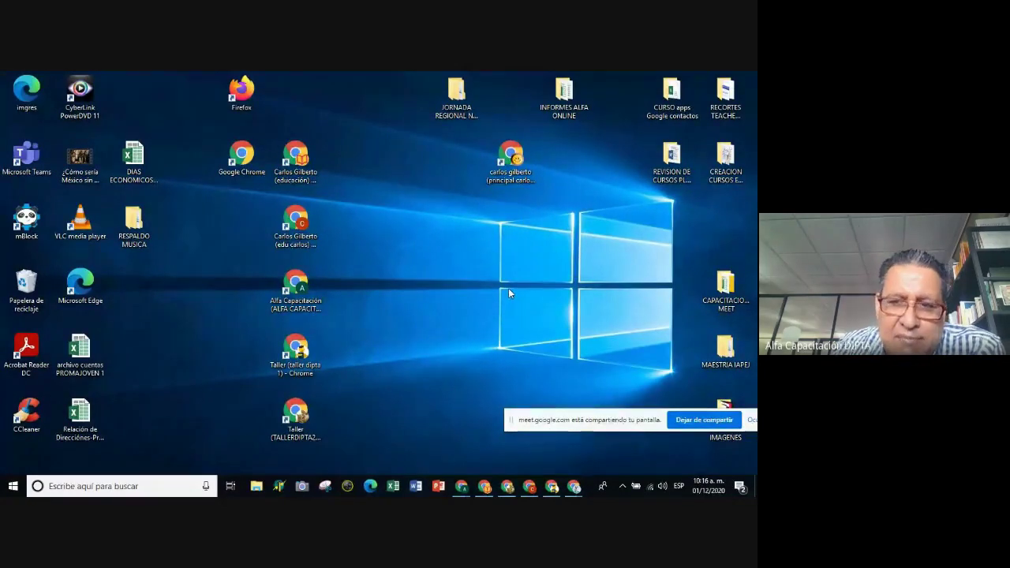
Bring Chrome back from the taskbar and switch to the Gmail sign-in window.
mouse_move(573, 487)
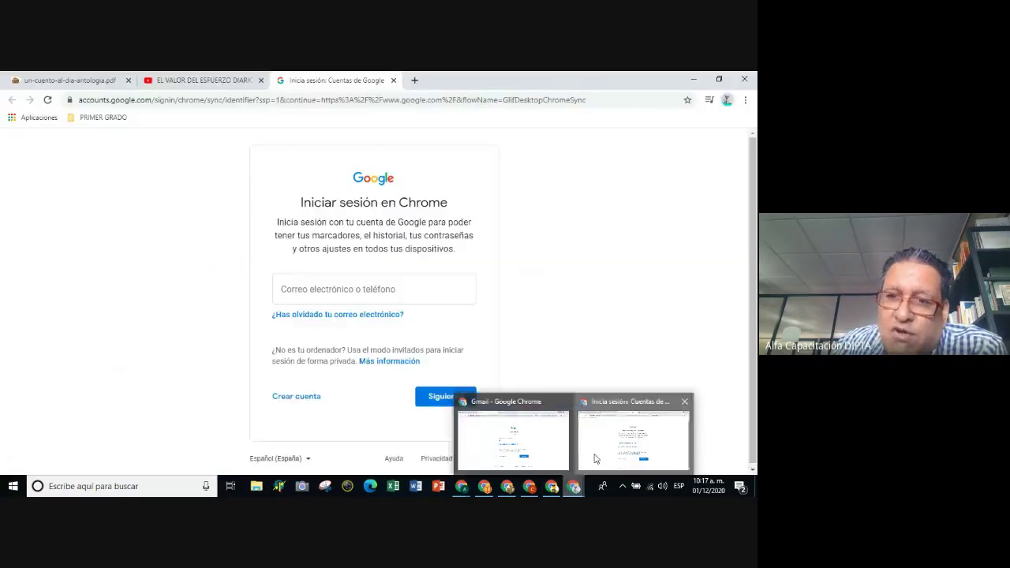
click(594, 459)
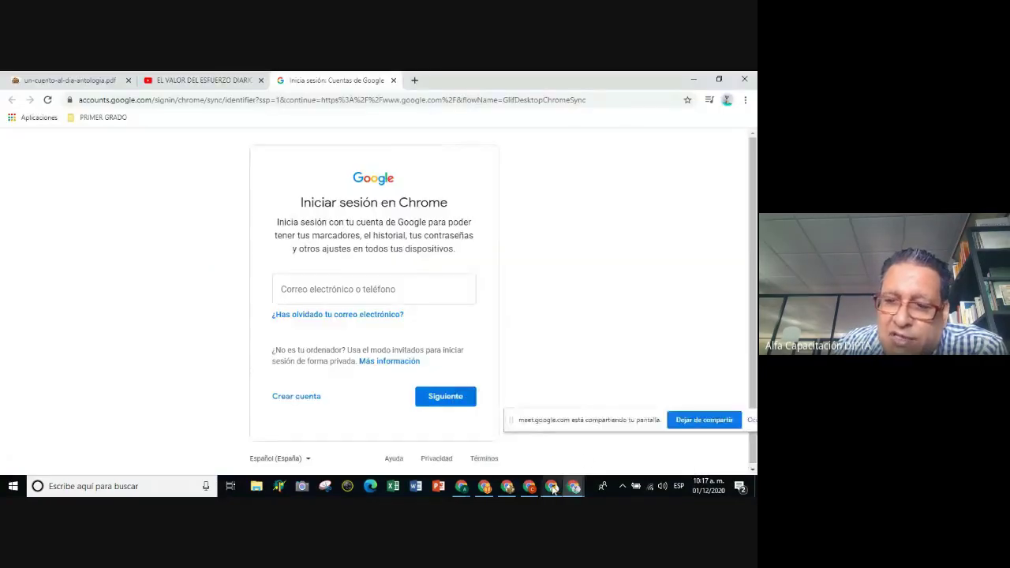
mouse_move(574, 486)
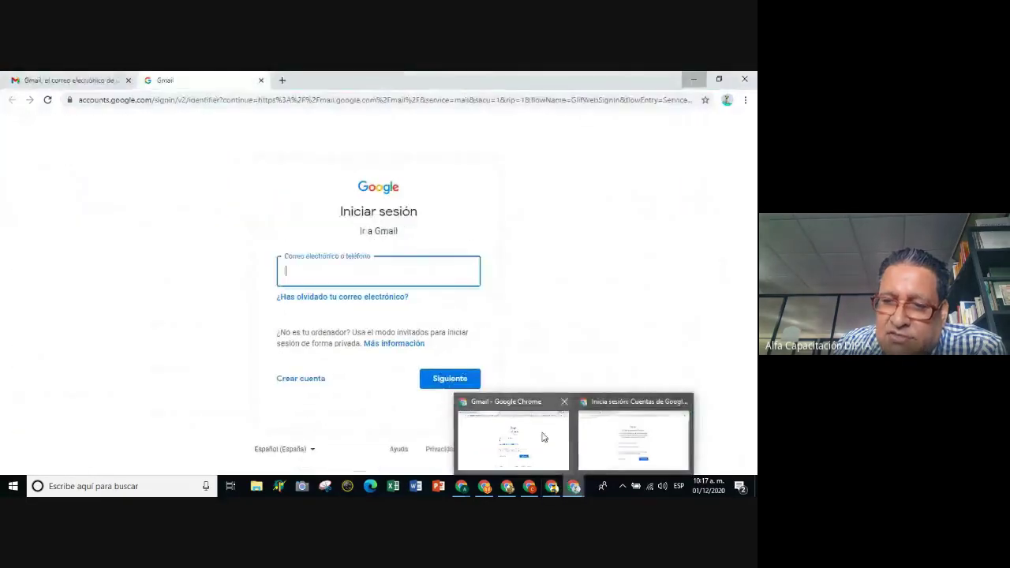
click(541, 436)
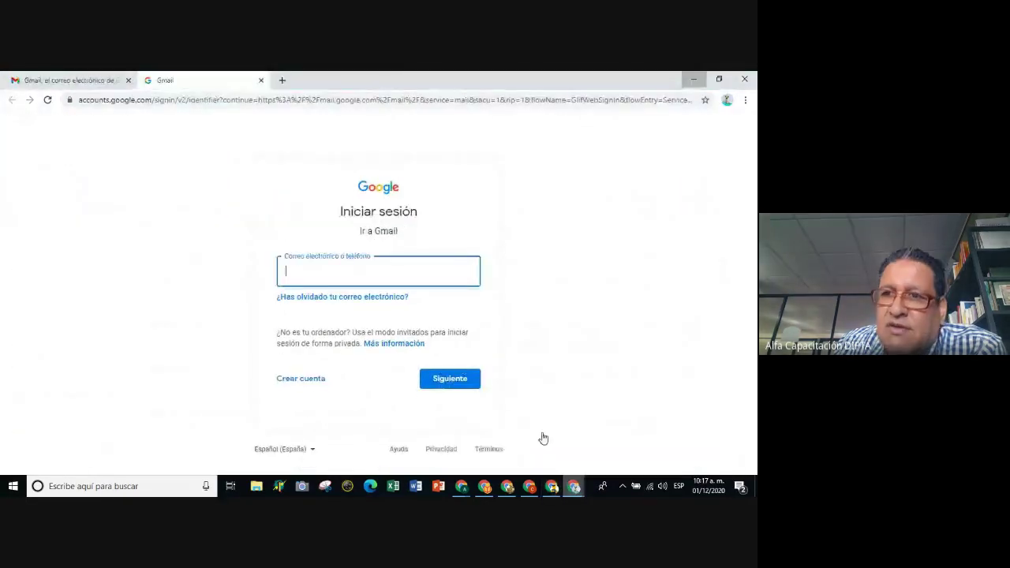
Scroll the avatar's Otras personas list and open the Gestionar usuarios profile manager.
click(725, 101)
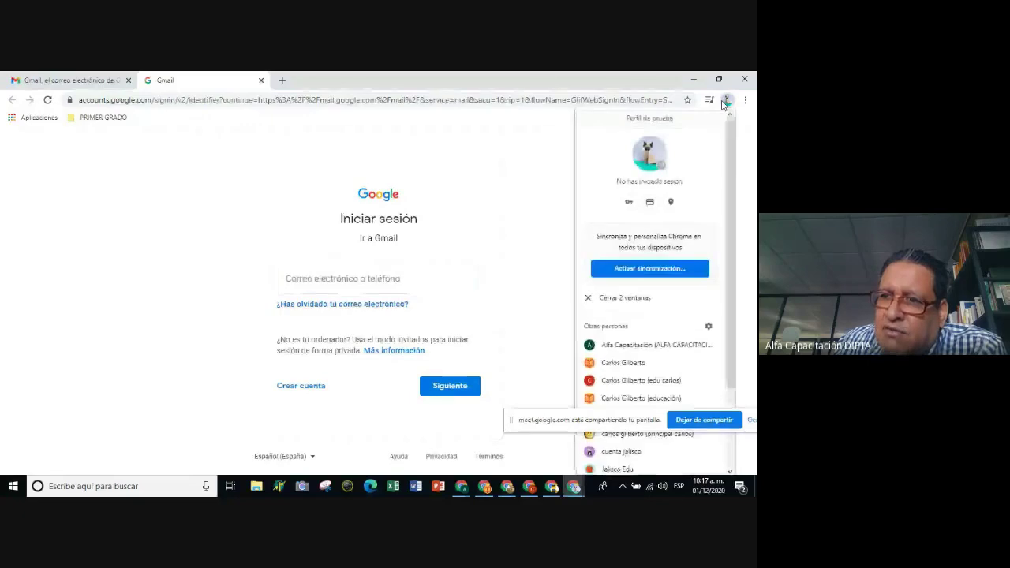
scroll(692, 261, down, 3)
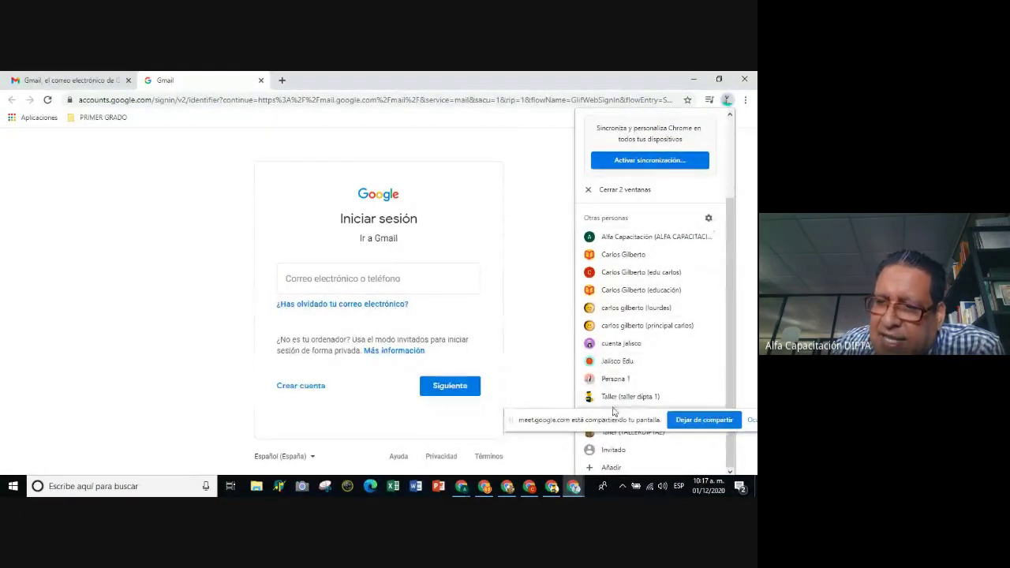
drag(613, 418, 621, 440)
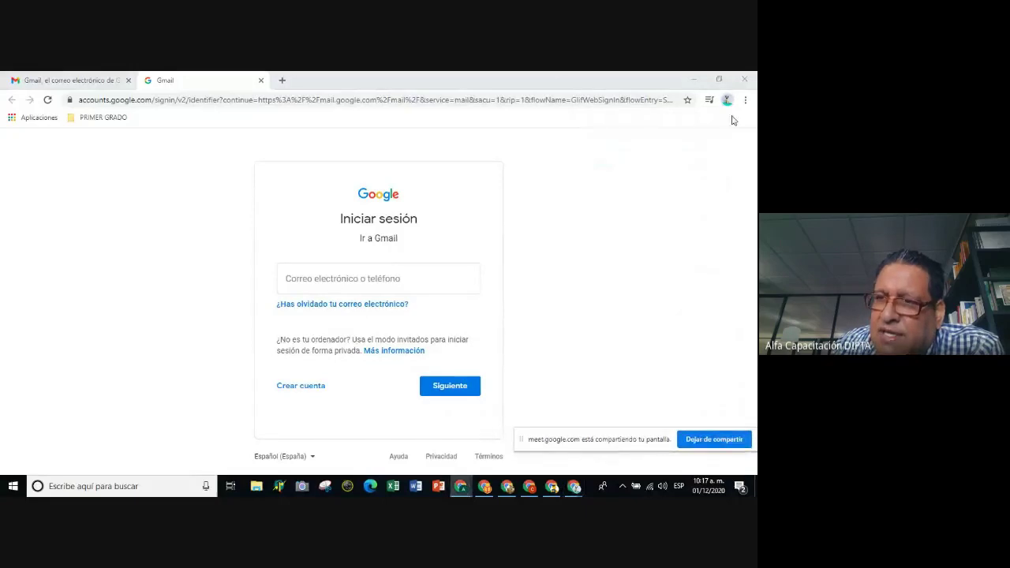
click(726, 100)
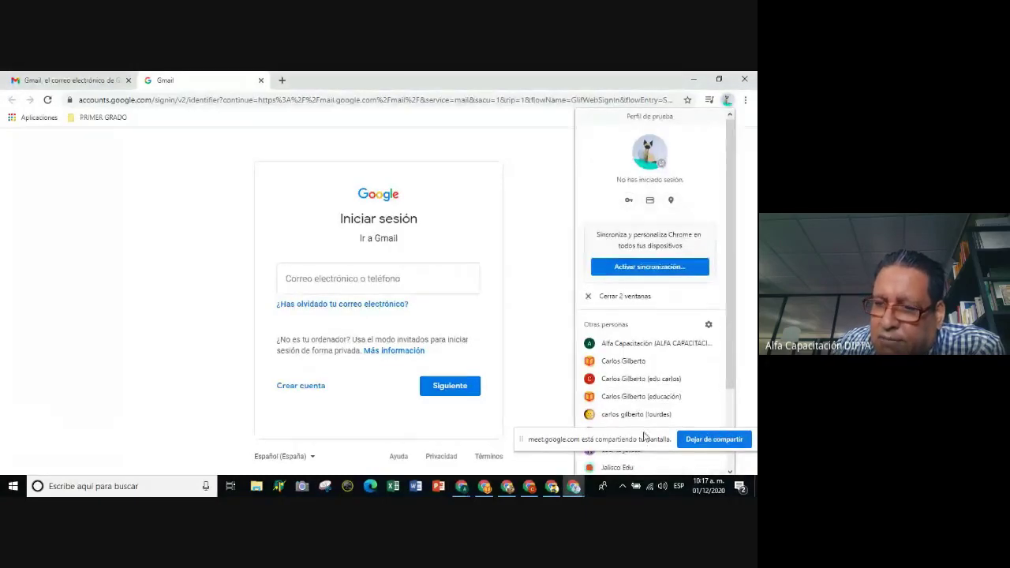
click(643, 436)
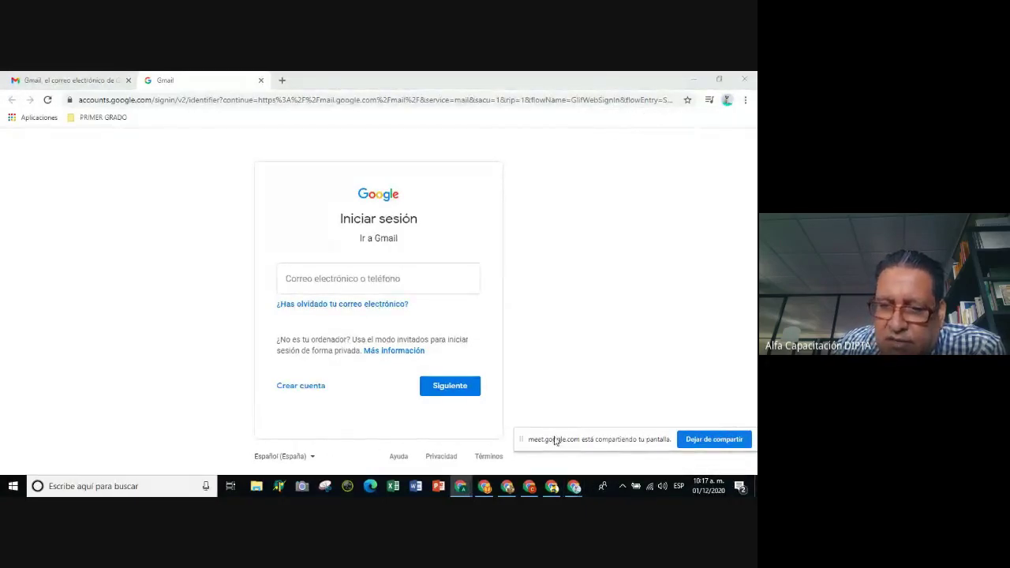
click(723, 100)
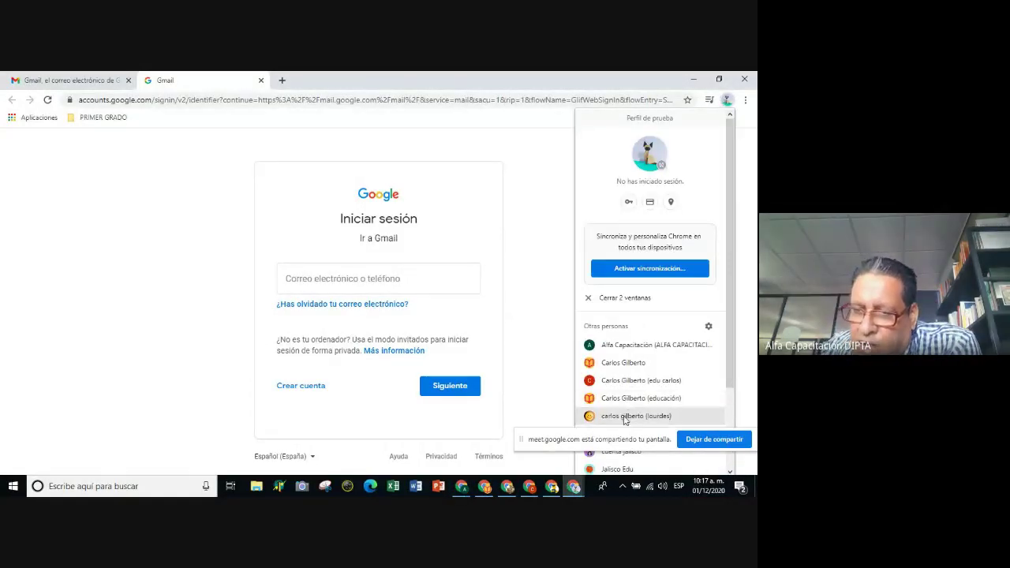
scroll(627, 418, down, 2)
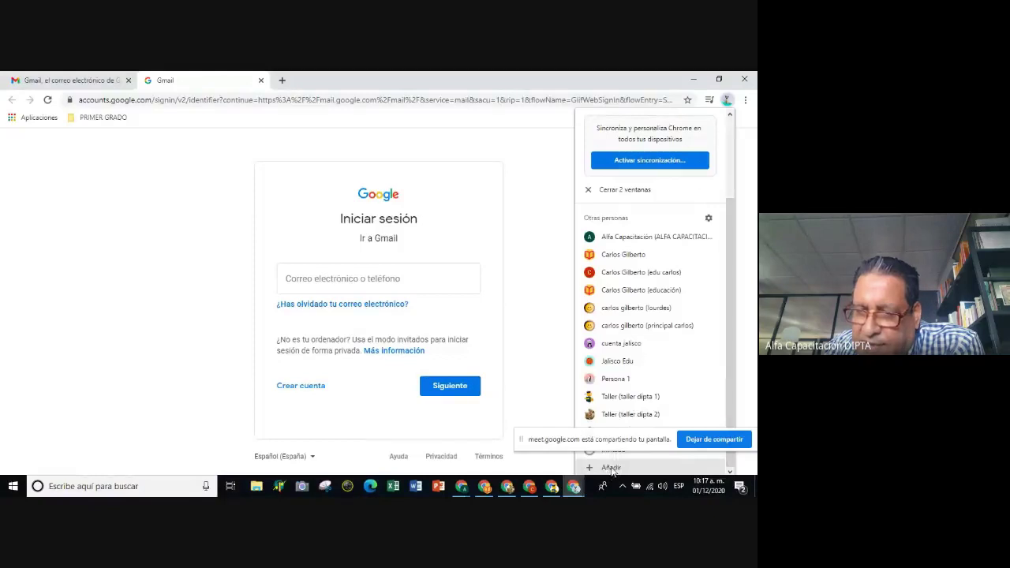
click(707, 220)
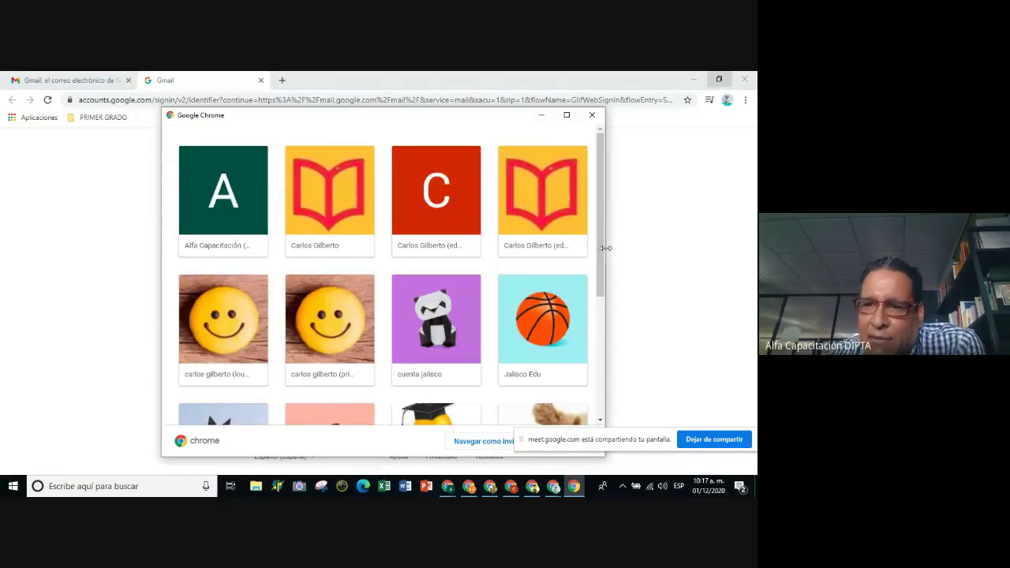
Bring up the profile picker and try deleting the 'Perfil de prueba' profile.
click(726, 101)
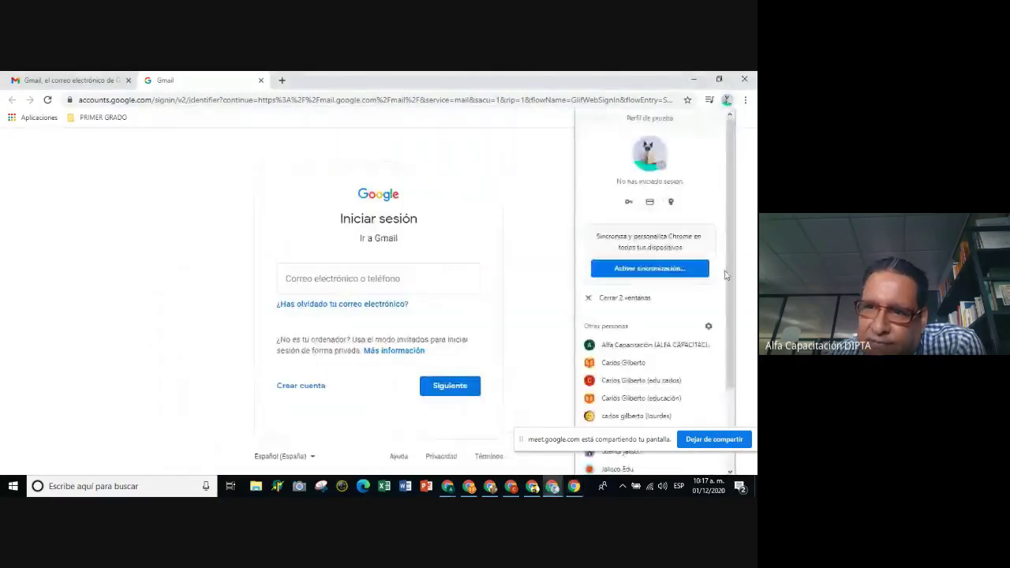
click(709, 329)
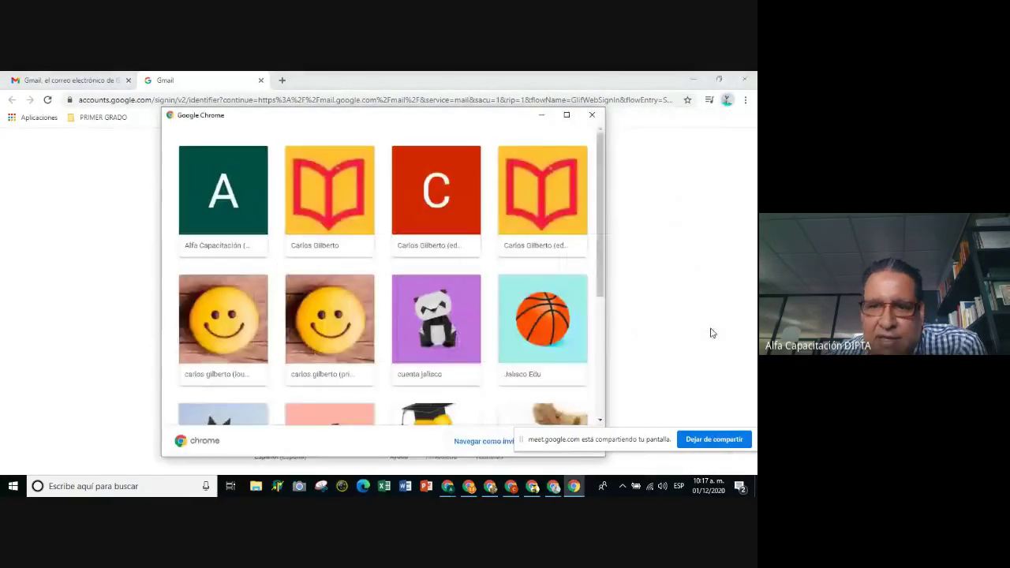
scroll(366, 232, down, 1)
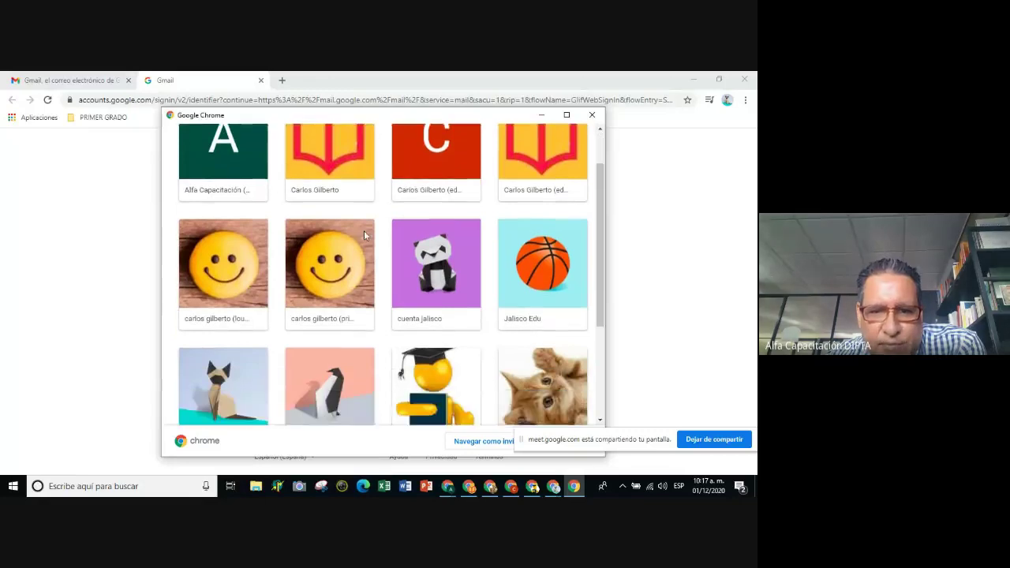
scroll(364, 234, down, 3)
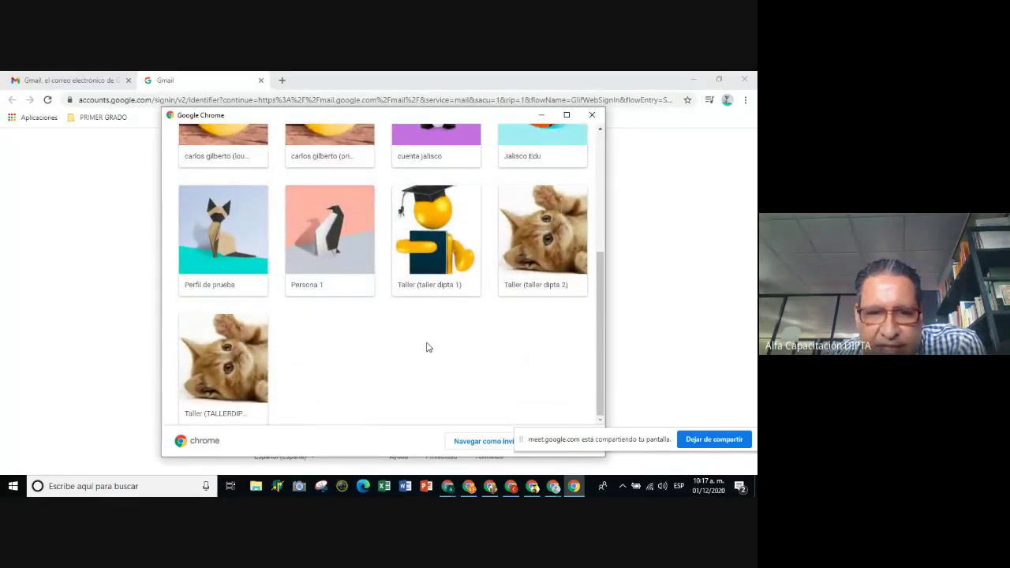
scroll(426, 347, up, 1)
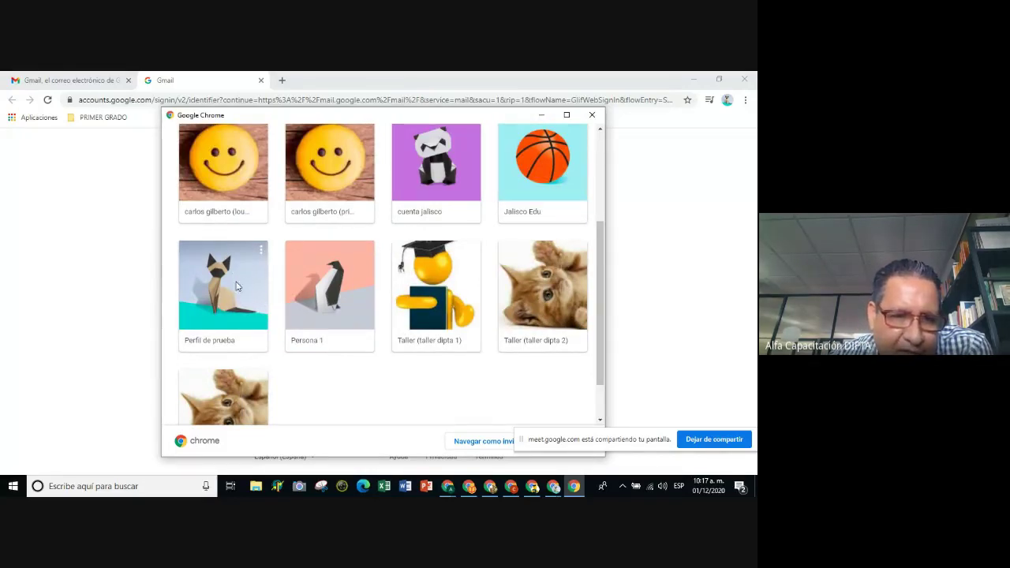
click(263, 253)
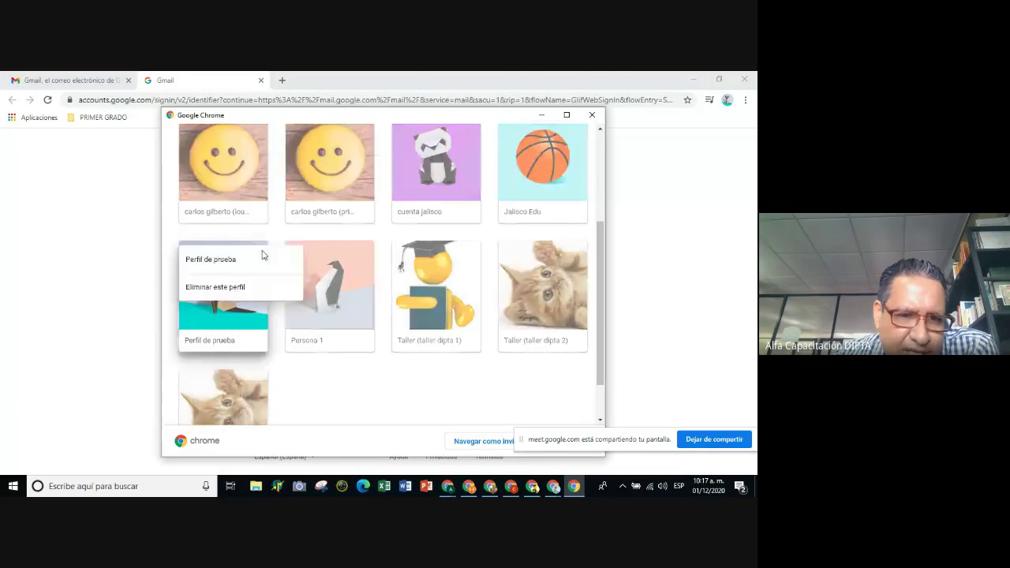
click(222, 291)
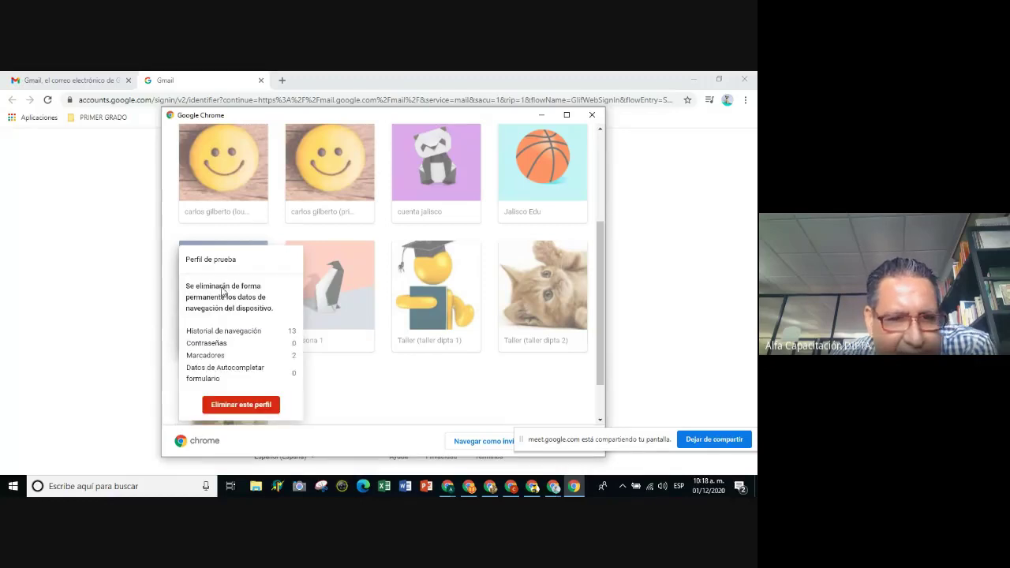
click(237, 404)
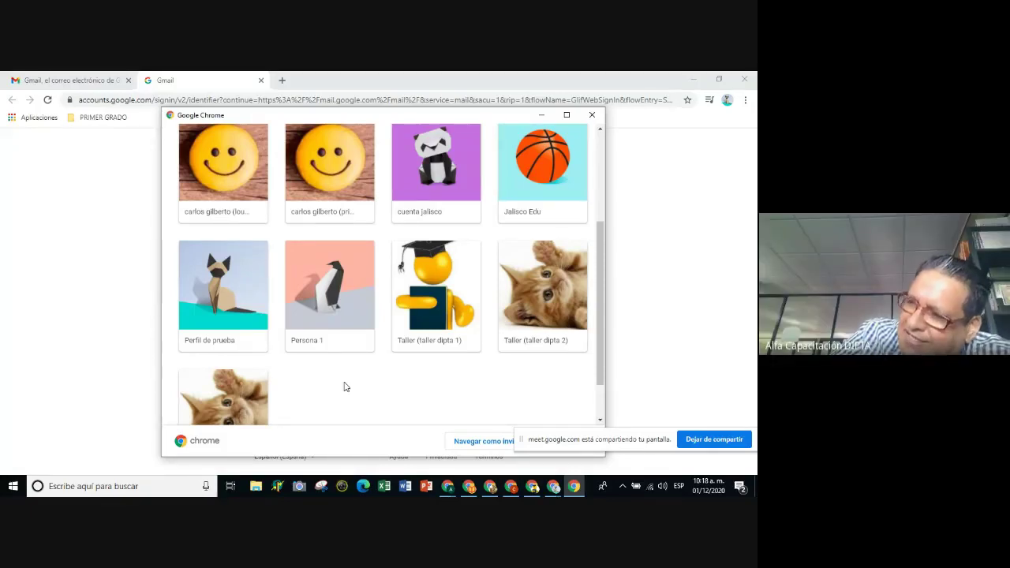
Open another saved Chrome profile in its own new-tab window.
click(727, 101)
scroll(667, 255, down, 3)
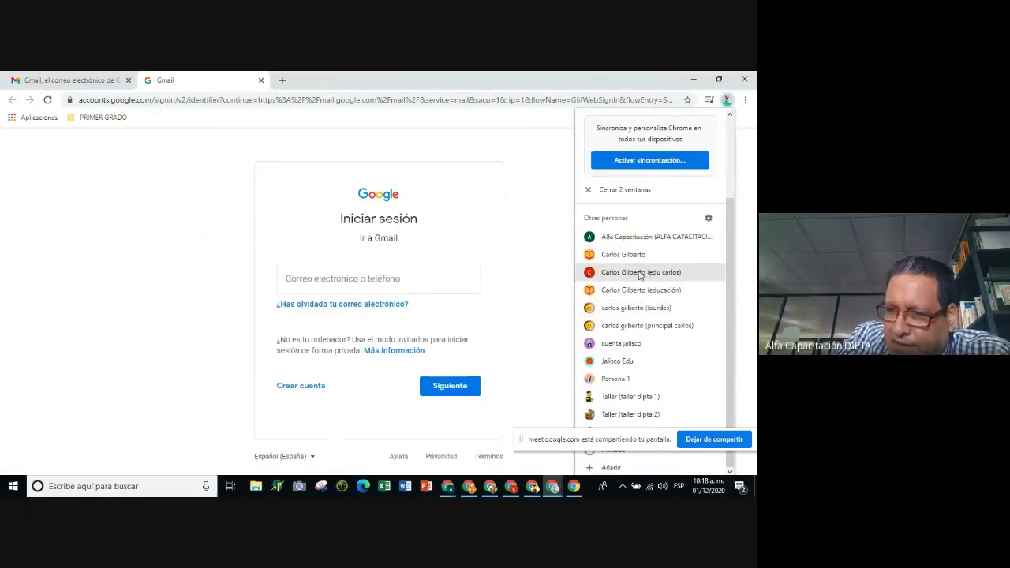
click(640, 273)
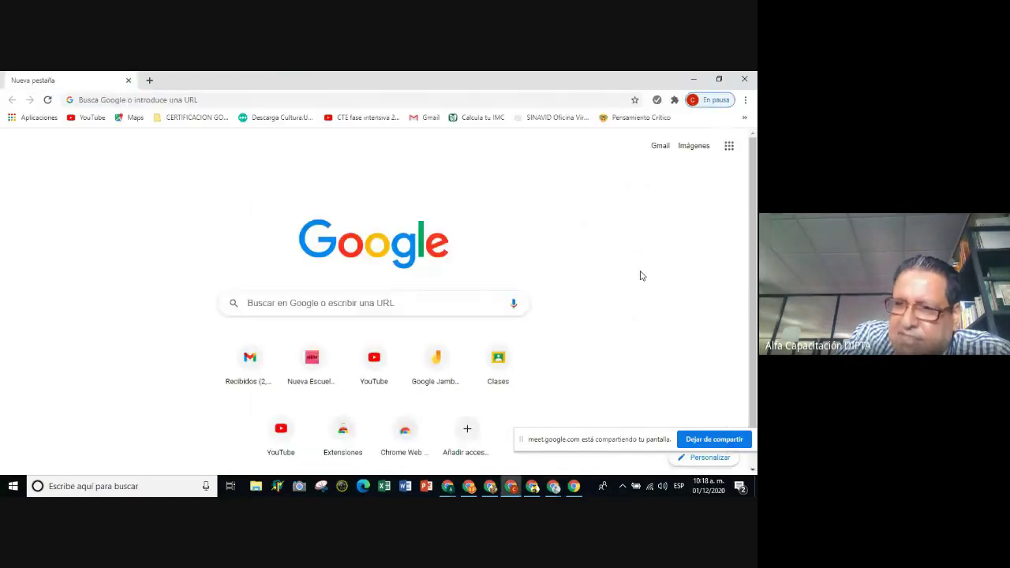
click(692, 100)
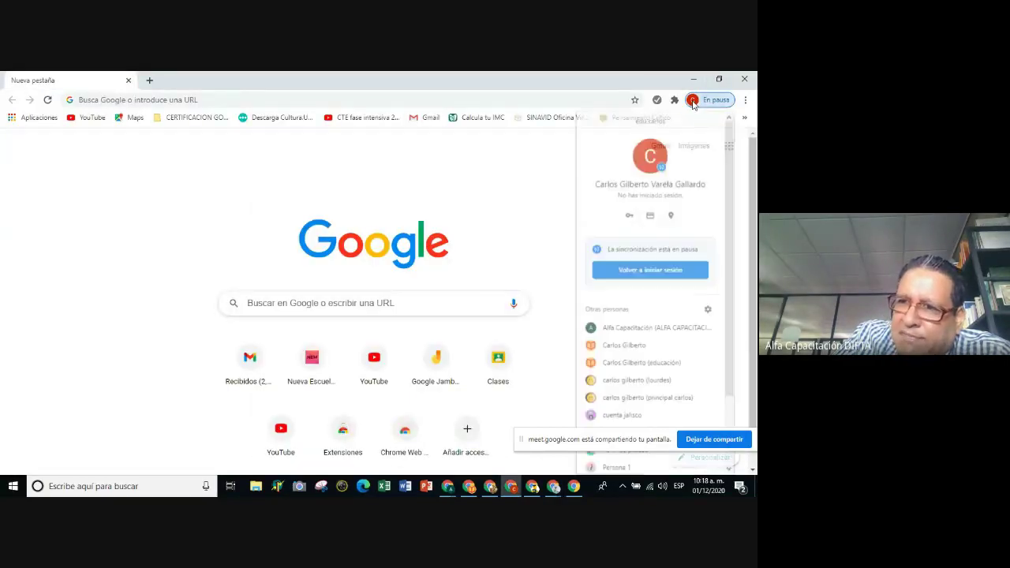
scroll(638, 241, down, 2)
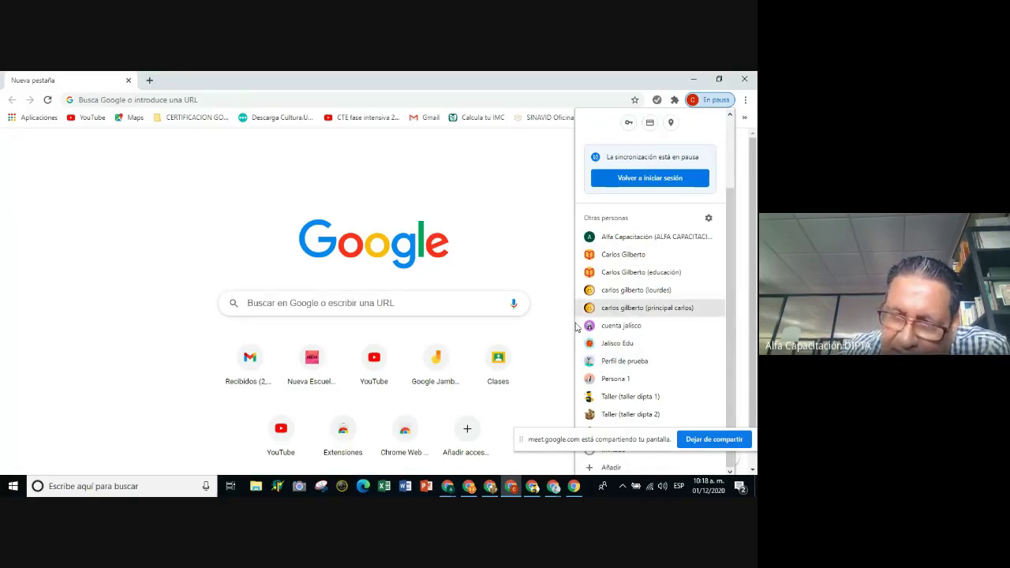
Bring the profile picker window back in front from the taskbar previews.
click(550, 489)
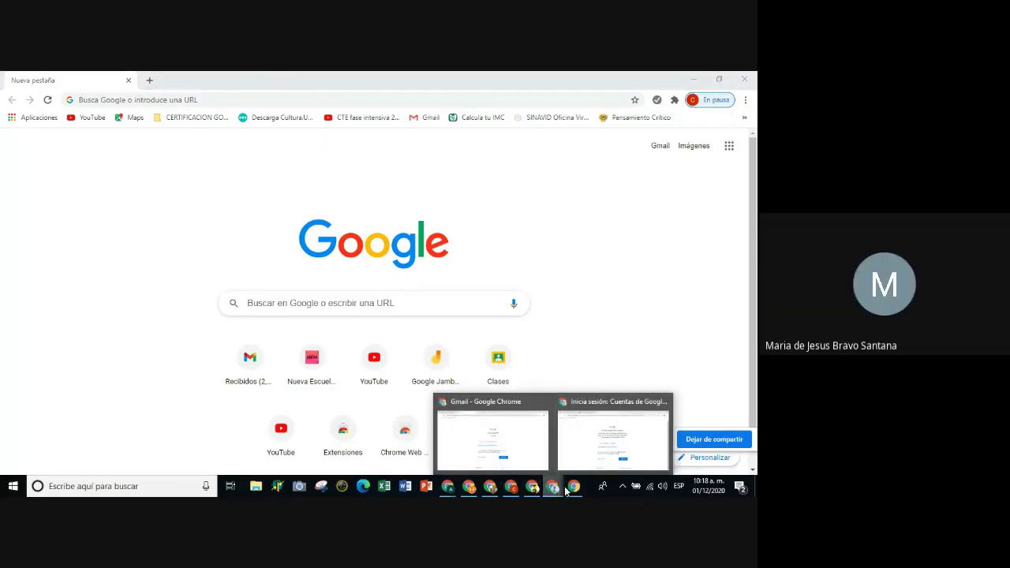
click(573, 486)
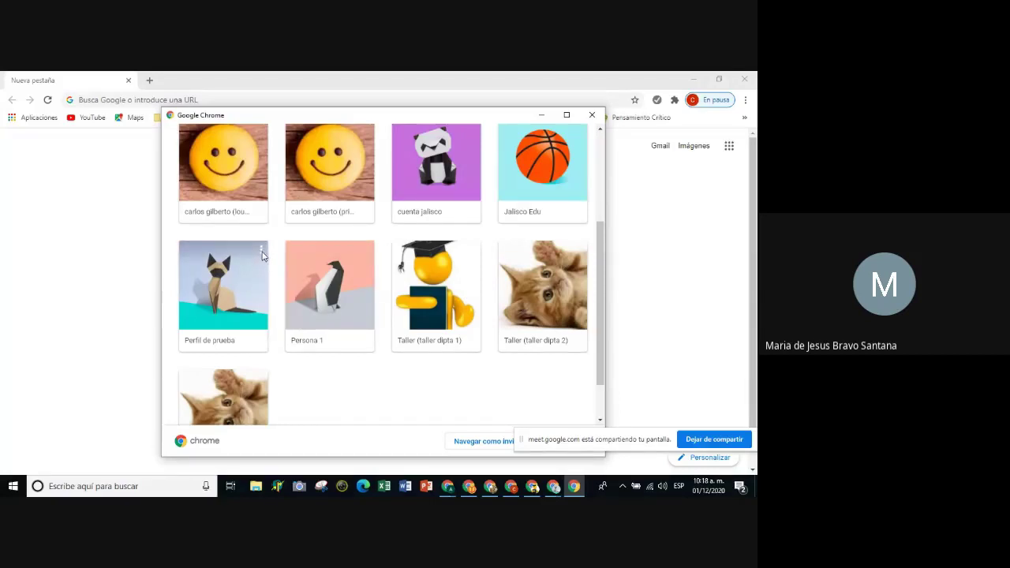
click(515, 488)
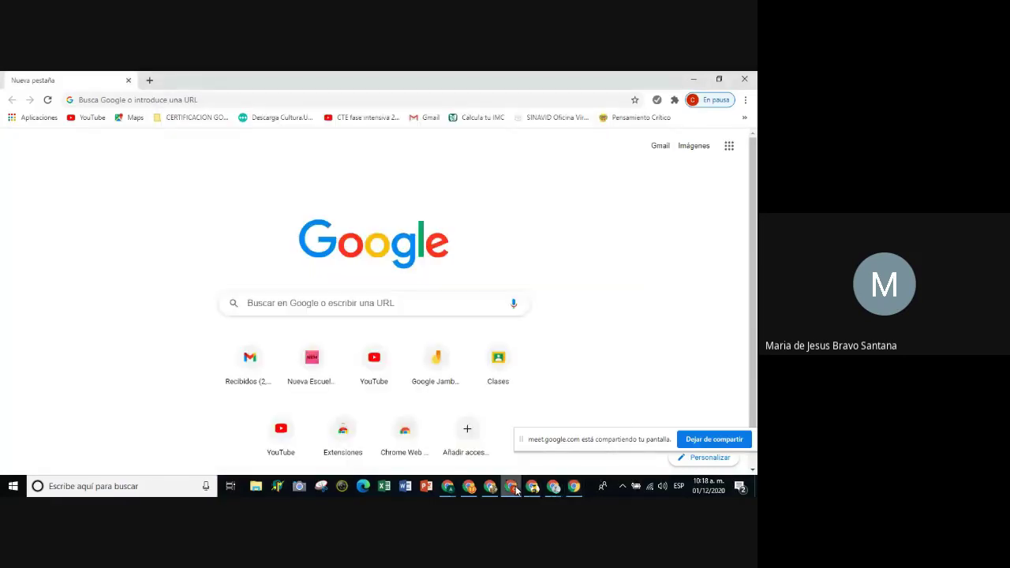
click(574, 486)
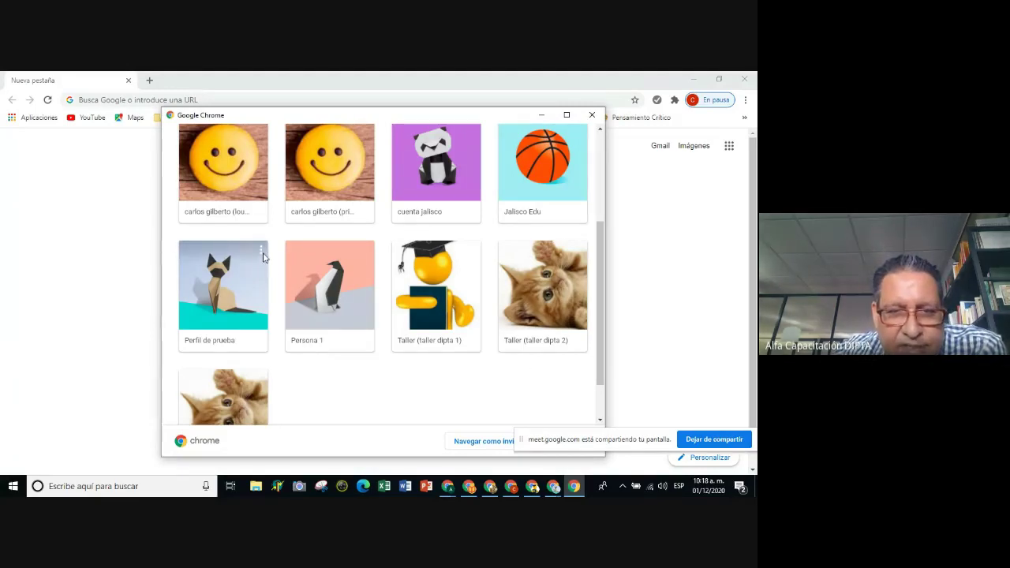
Remove 'Perfil de prueba' via its three-dot menu's Eliminar este perfil, confirm, then close the picker.
click(263, 256)
click(243, 289)
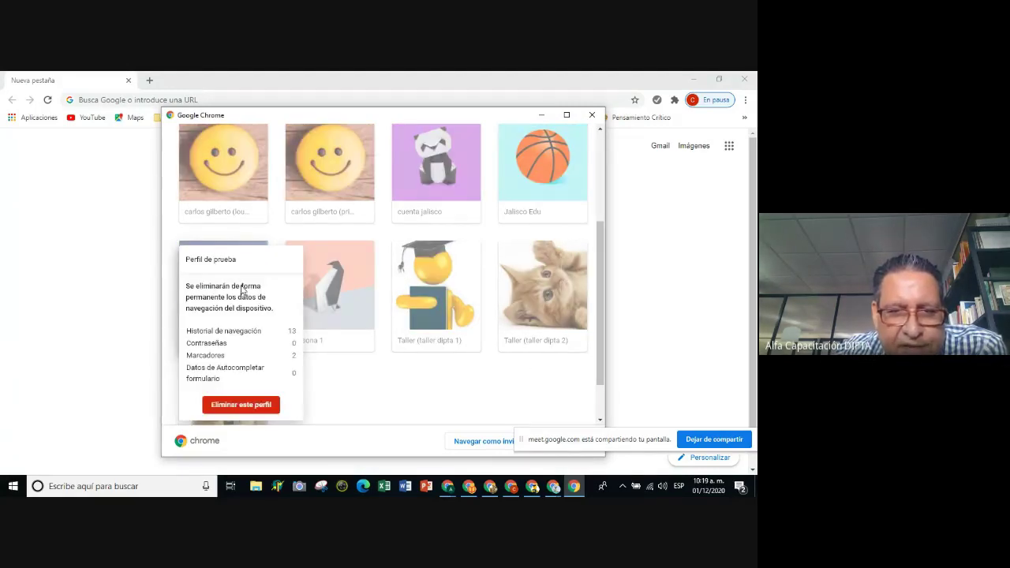
click(237, 406)
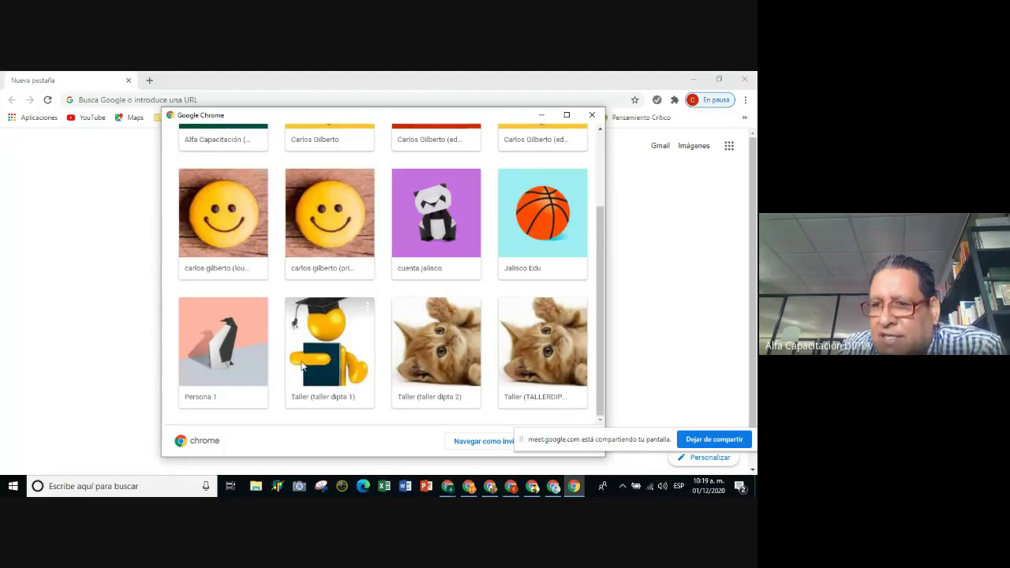
scroll(702, 252, down, 1)
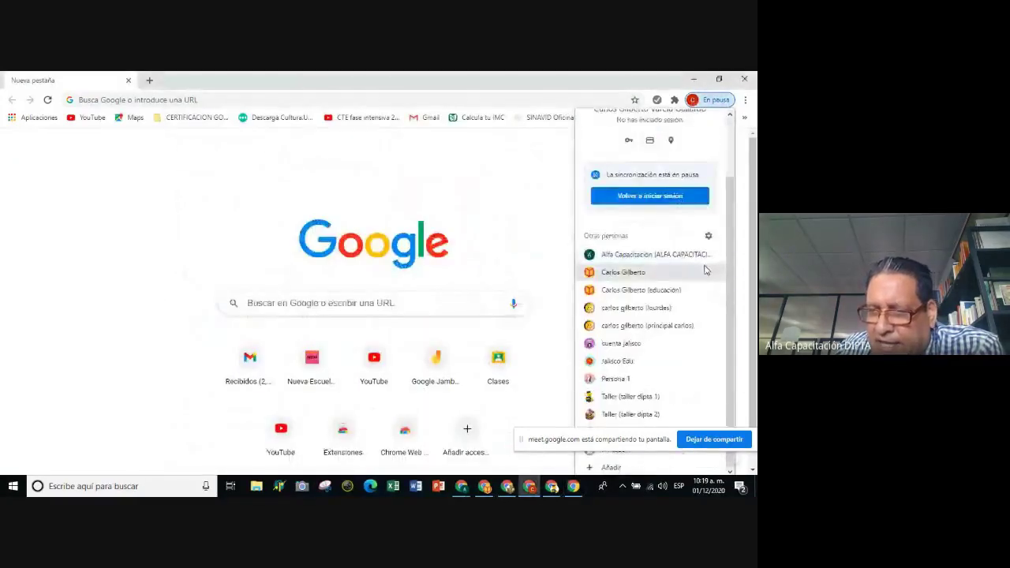
scroll(705, 269, up, 1)
click(485, 184)
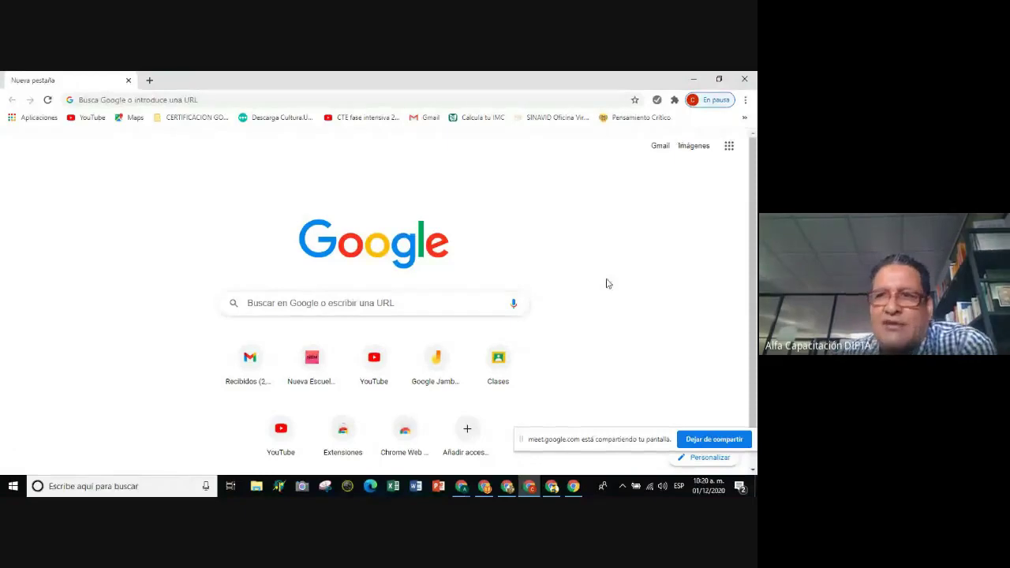
Close the extra profile windows, the Gmail window and the picker, then return to the Meet call.
click(744, 82)
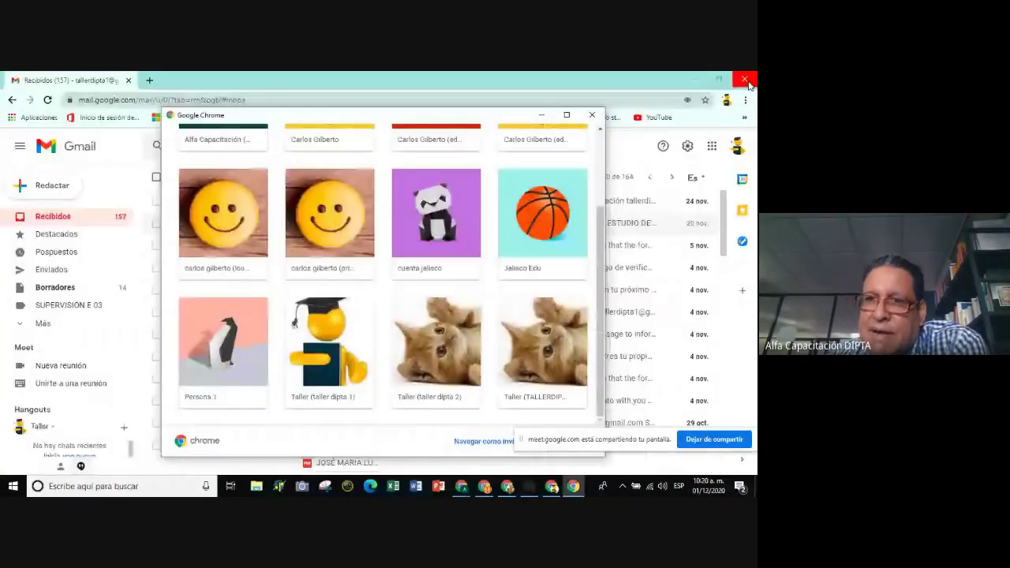
click(590, 116)
click(743, 79)
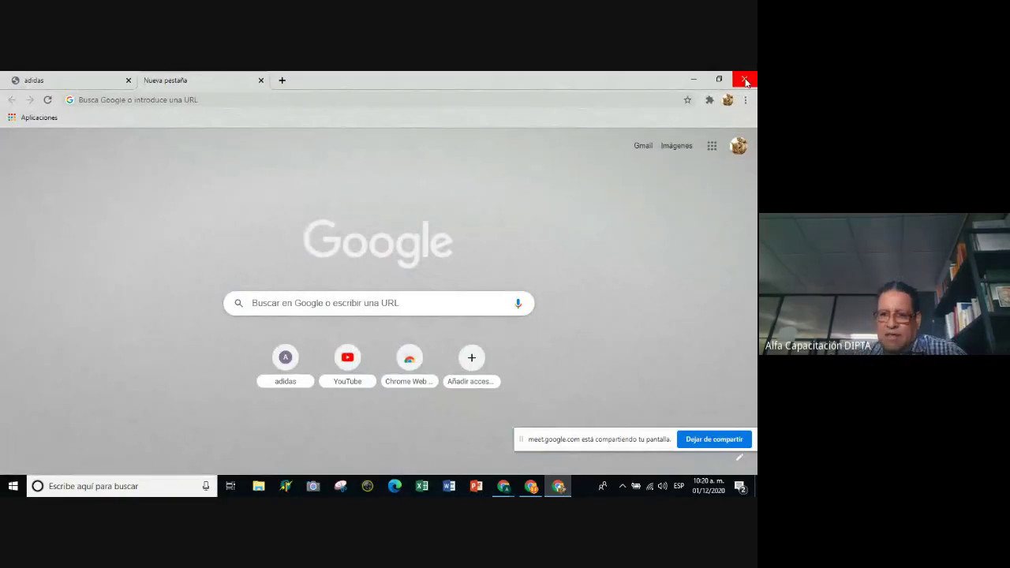
click(744, 80)
mouse_move(503, 486)
click(468, 438)
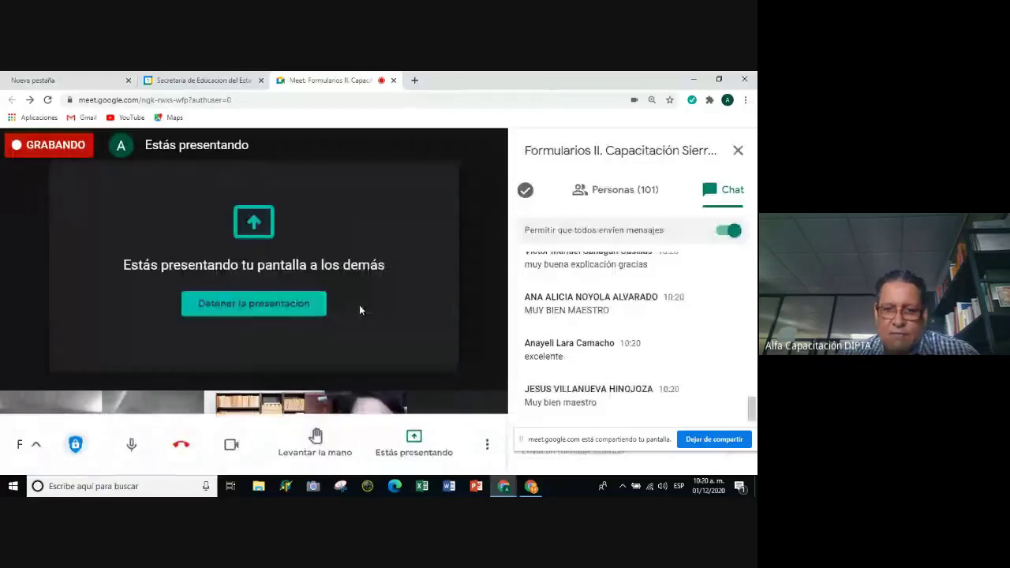
Close the spare Nueva pestaña tab and add a fresh tab beside the Meet call.
click(414, 443)
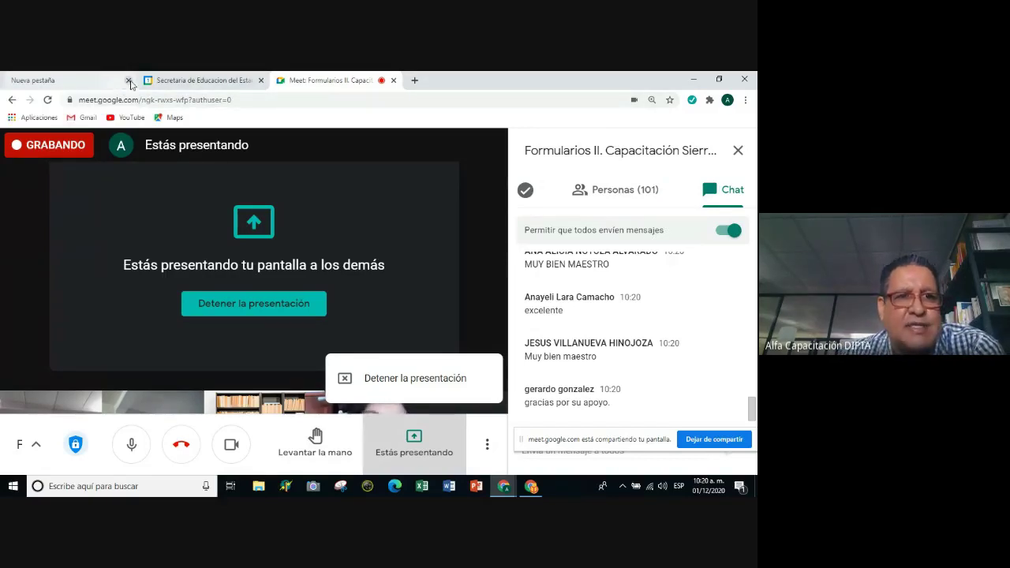
click(128, 80)
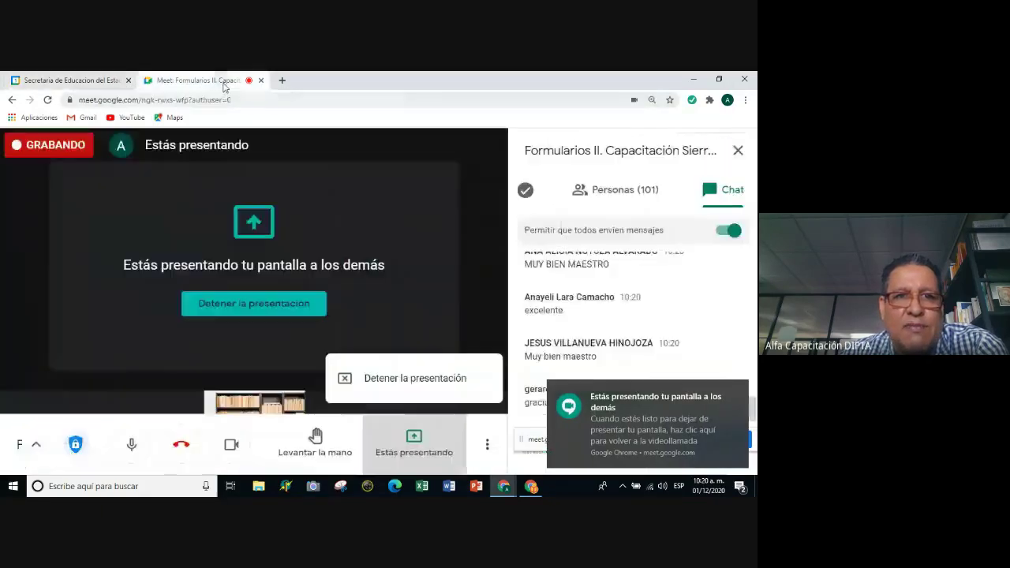
click(197, 80)
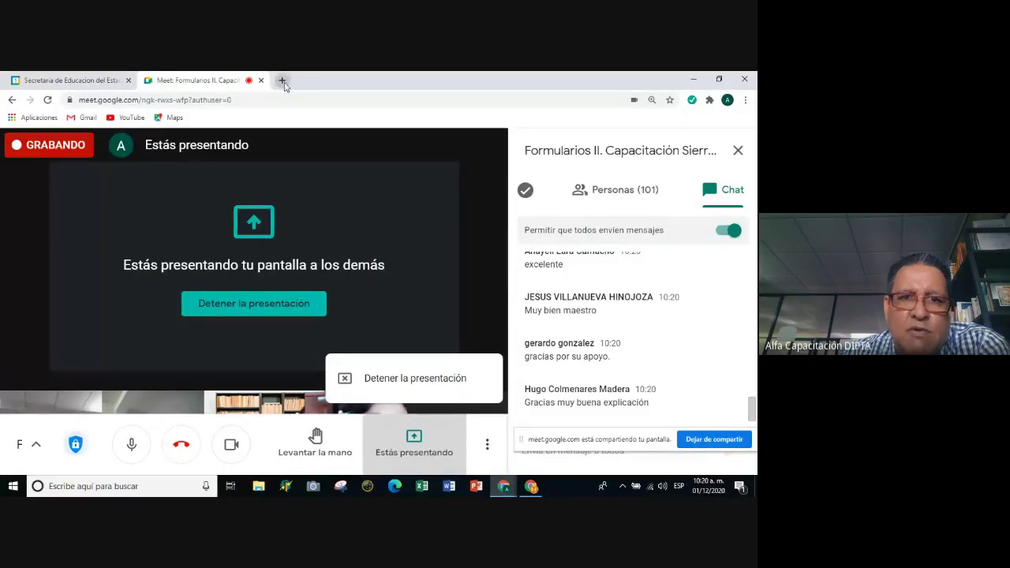
click(281, 80)
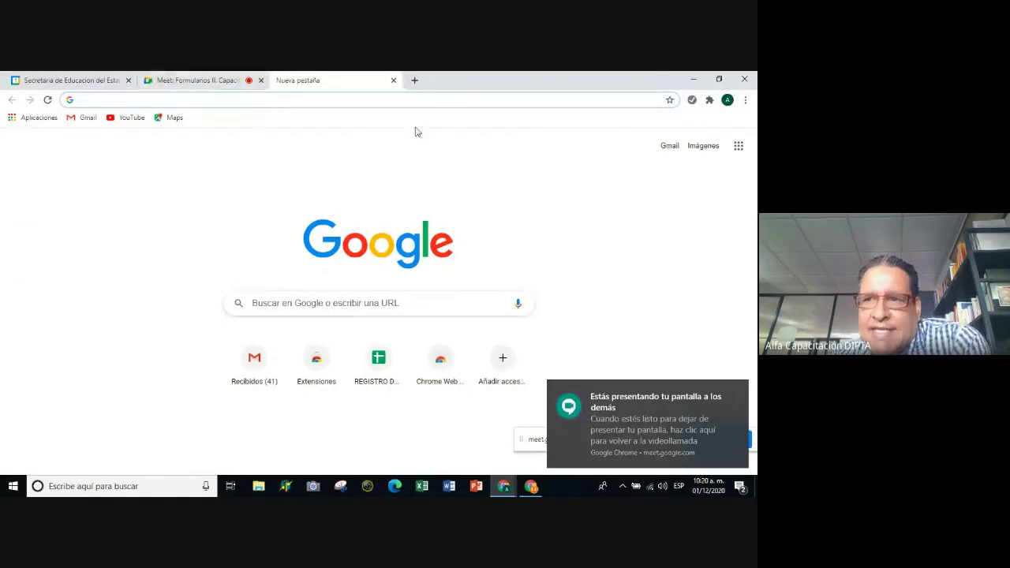
Scroll up and down through the Google apps panel on the new tab page.
click(741, 152)
click(739, 148)
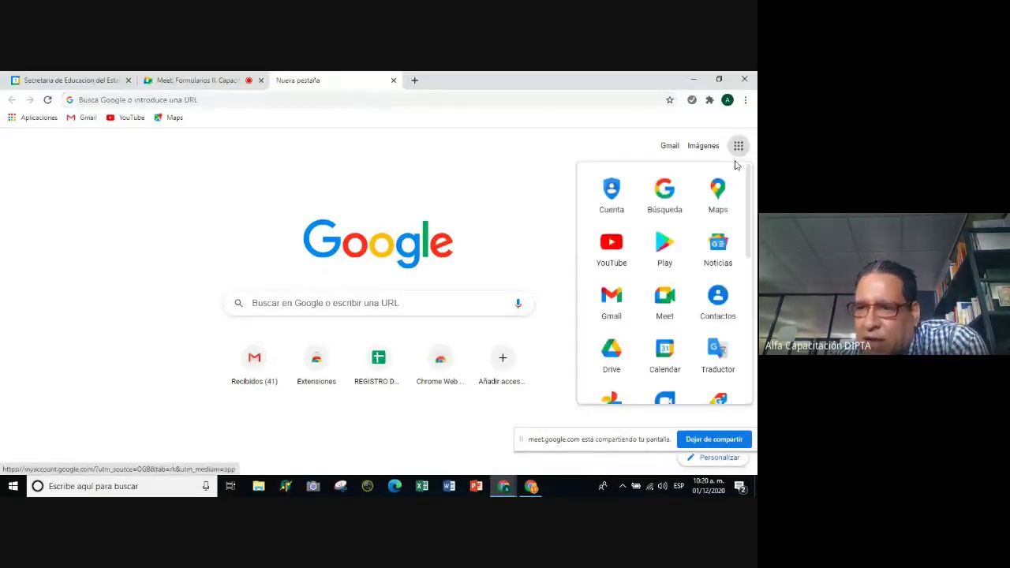
scroll(722, 237, down, 2)
scroll(730, 279, down, 3)
scroll(729, 279, up, 5)
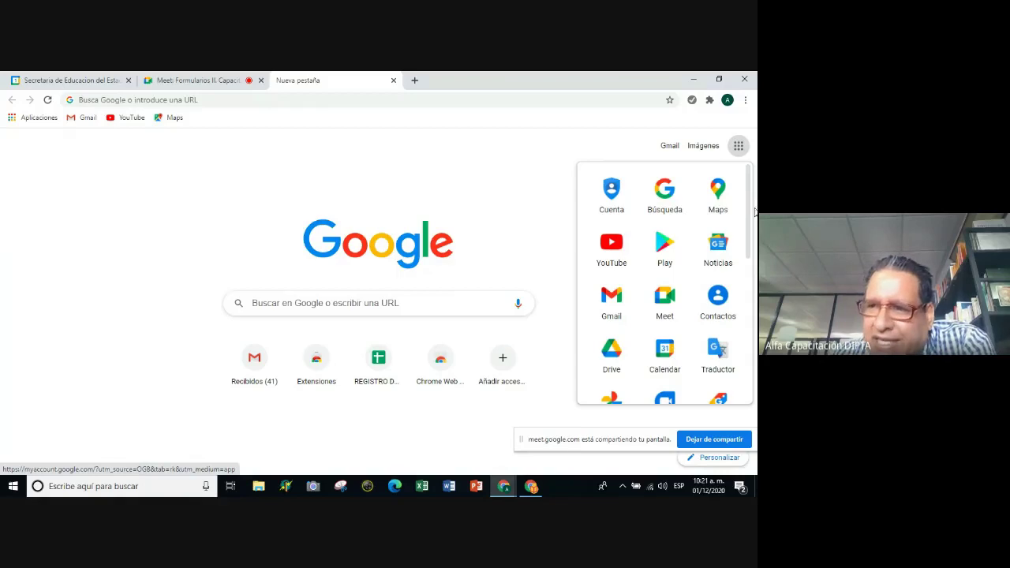
drag(749, 213, 755, 375)
scroll(662, 237, up, 6)
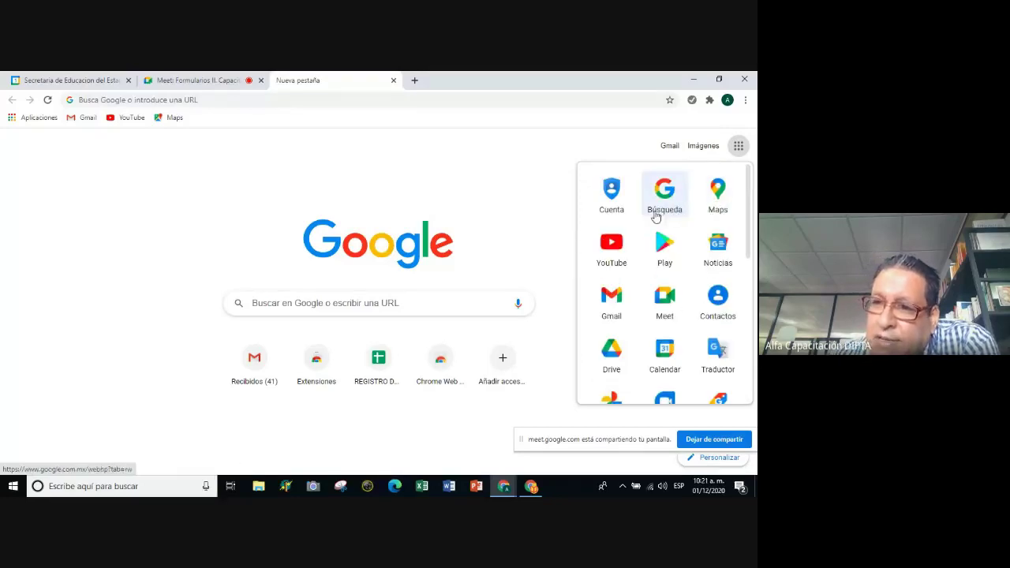
scroll(663, 237, down, 3)
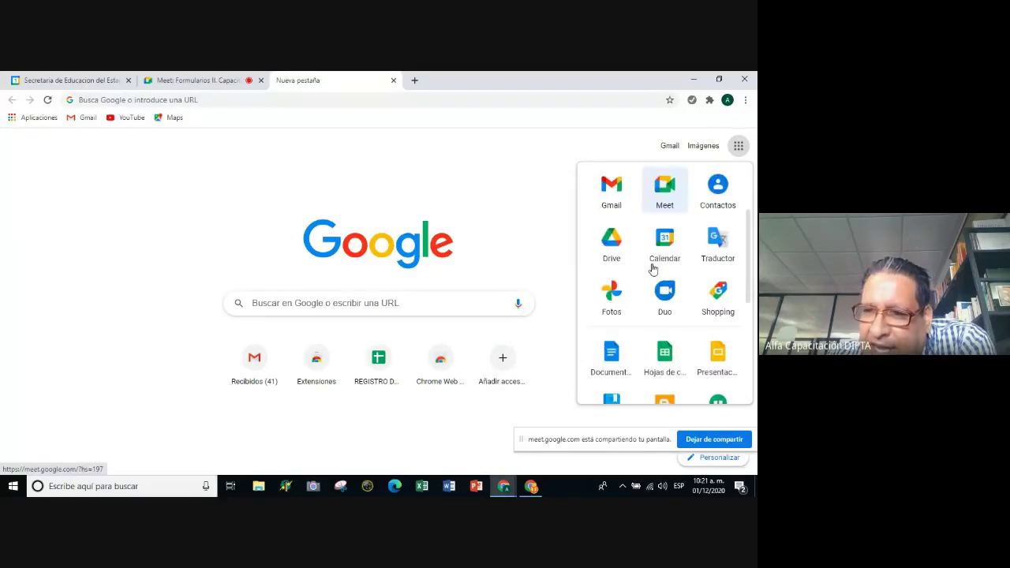
scroll(658, 275, down, 5)
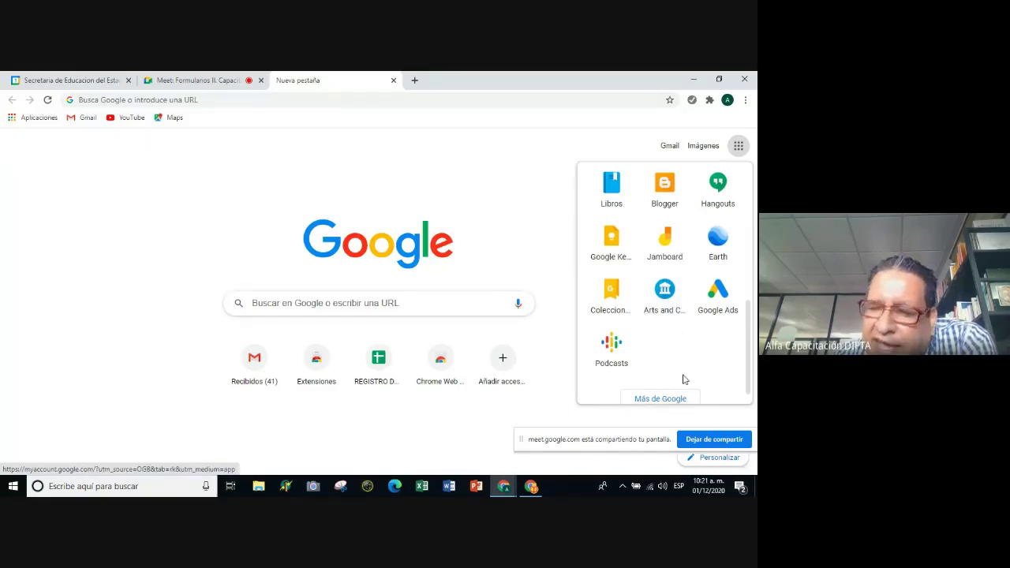
scroll(686, 377, down, 1)
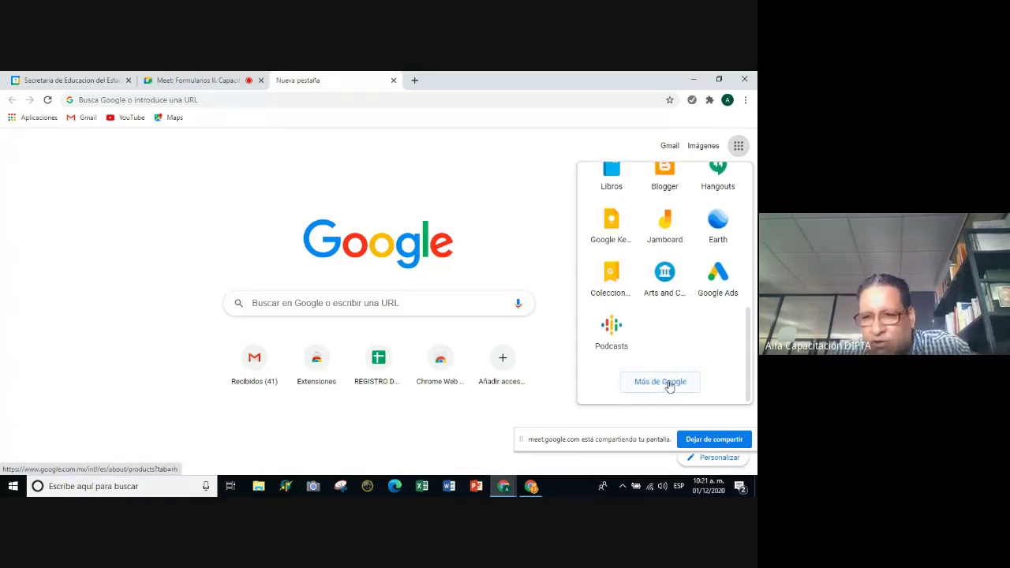
scroll(664, 359, up, 2)
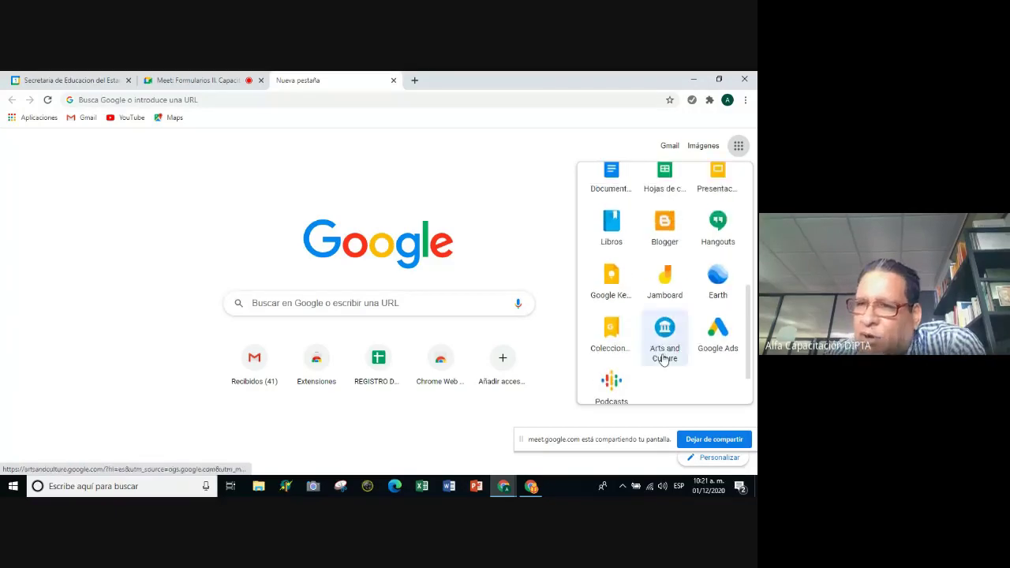
scroll(680, 203, up, 3)
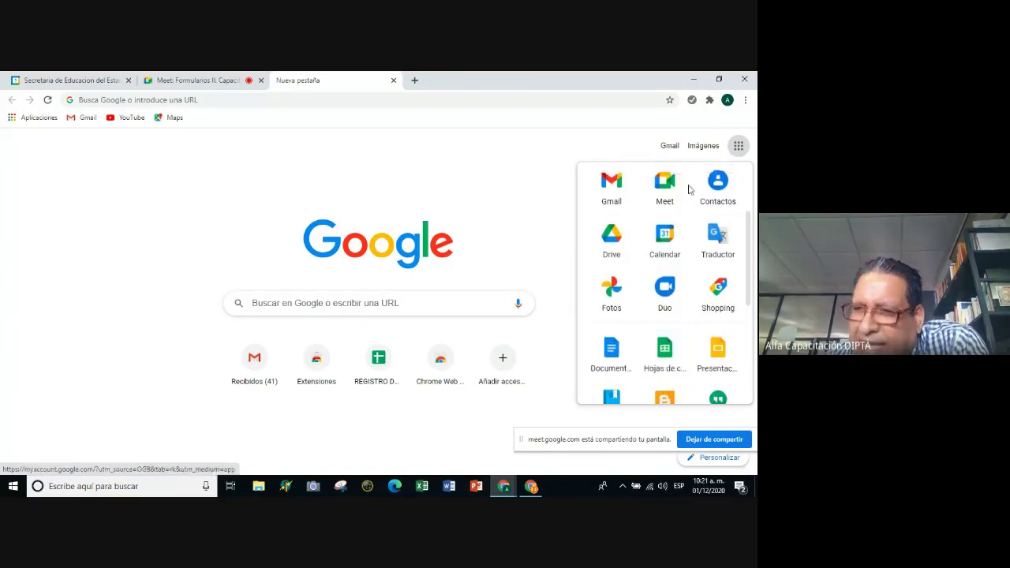
scroll(683, 224, up, 2)
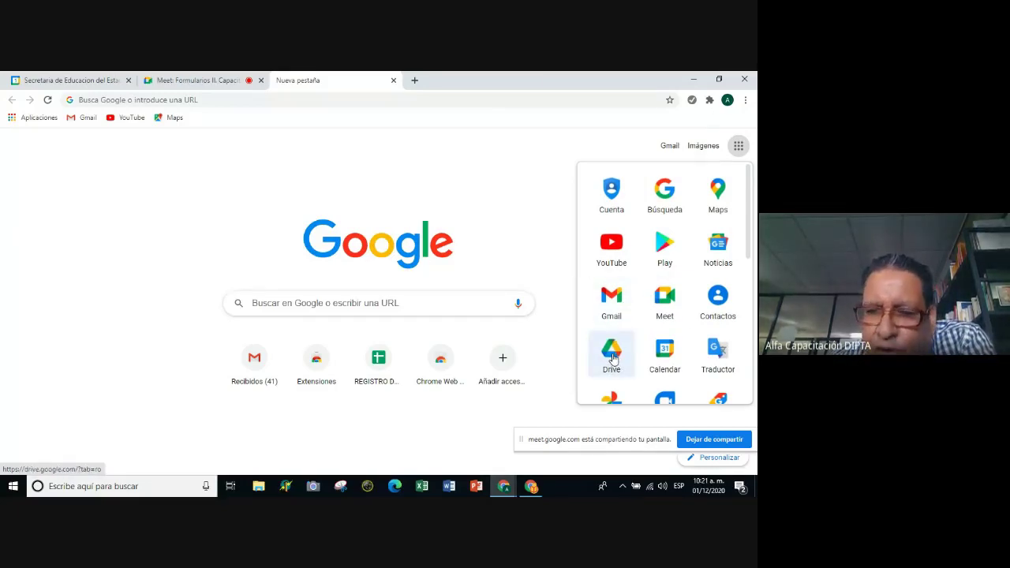
Open Drive's Mi unidad from the apps panel, then show Drive's apps grid scrolled to Formularios.
click(612, 355)
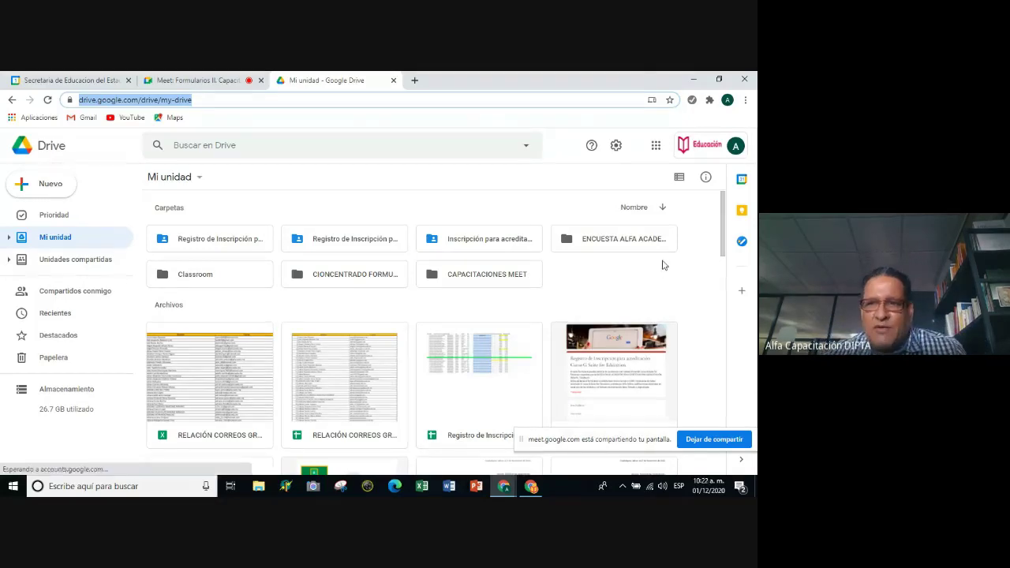
click(655, 146)
scroll(672, 276, down, 5)
scroll(672, 276, up, 5)
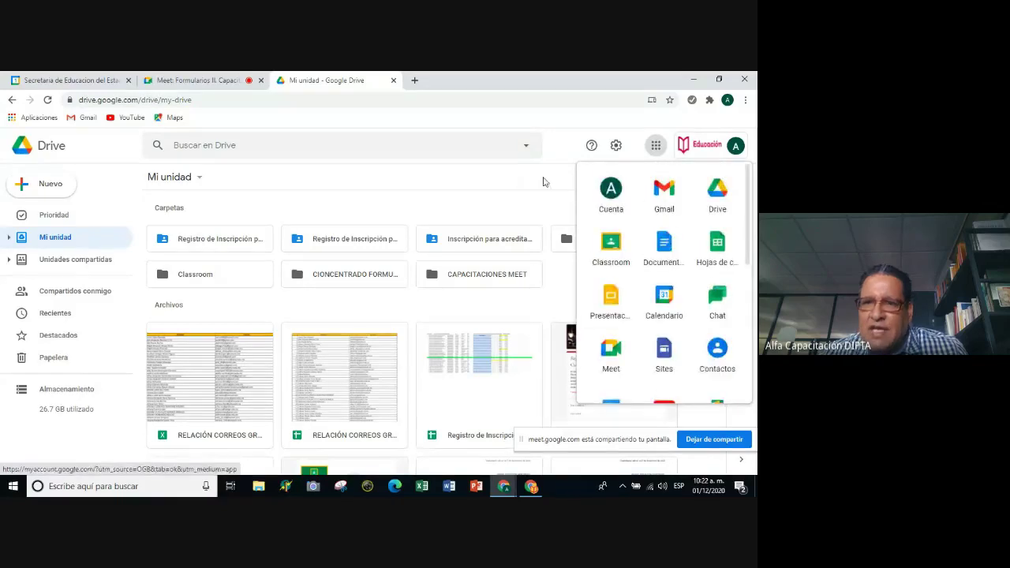
click(576, 129)
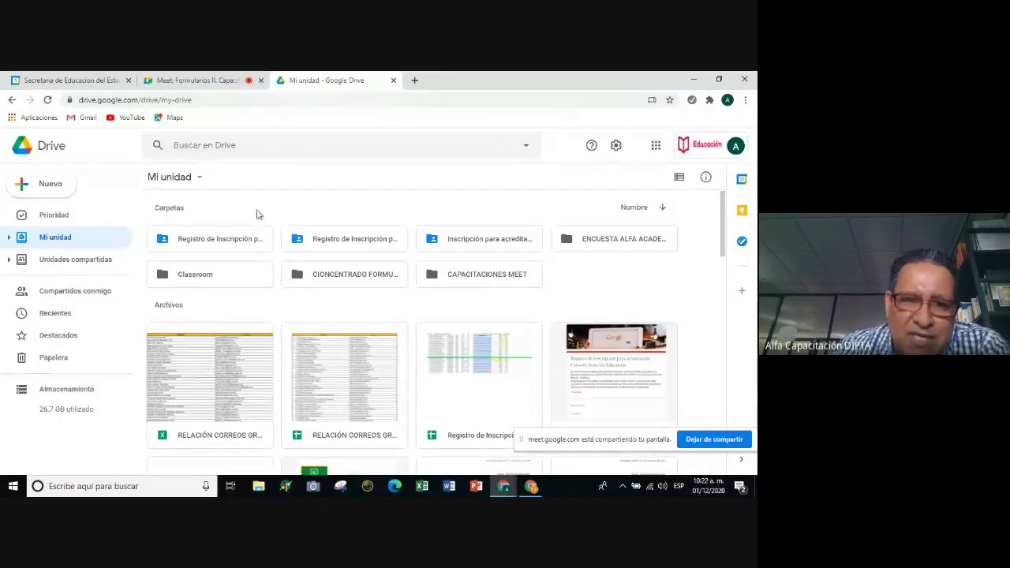
click(655, 146)
scroll(665, 245, down, 3)
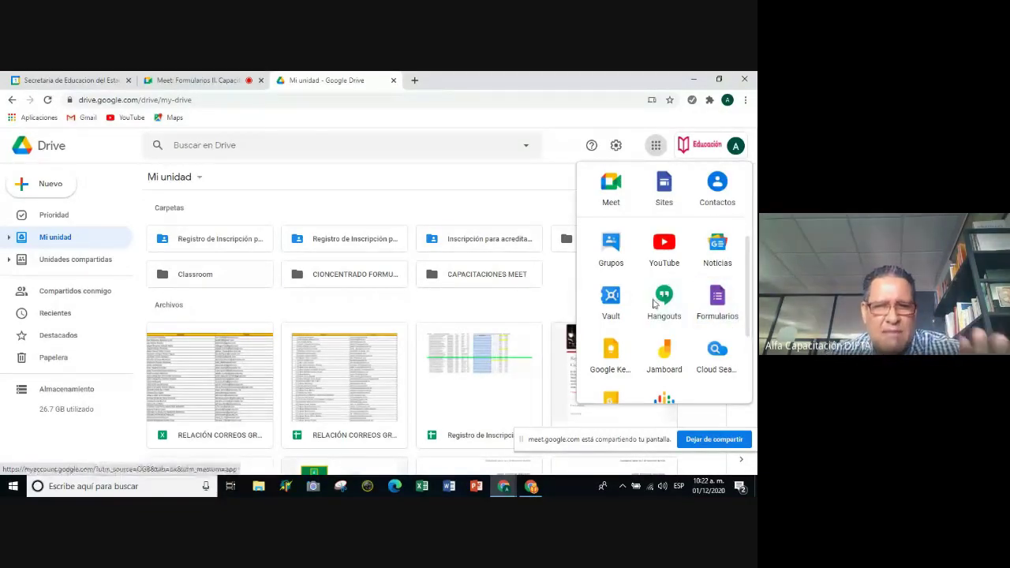
scroll(679, 236, up, 3)
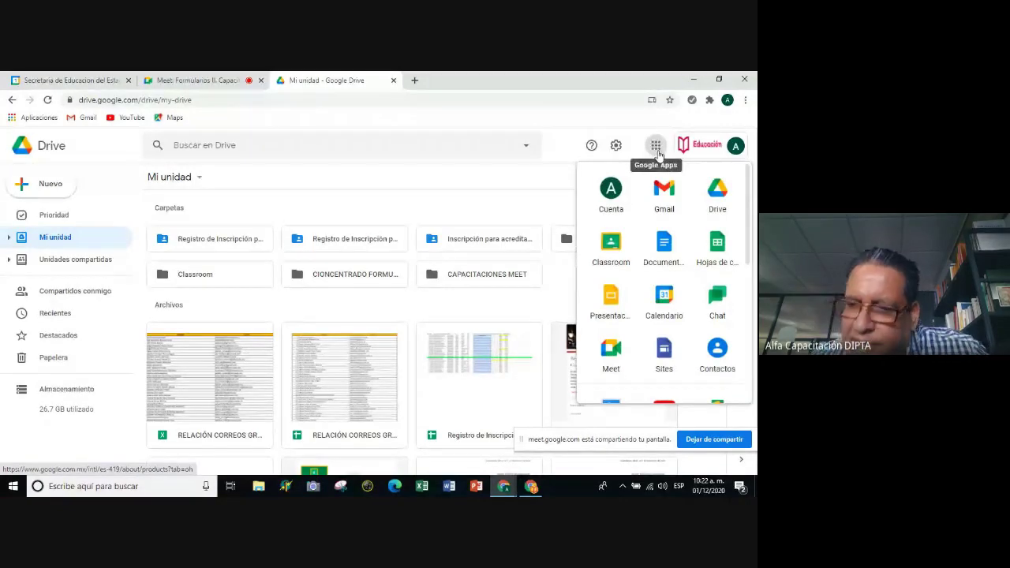
scroll(663, 276, down, 2)
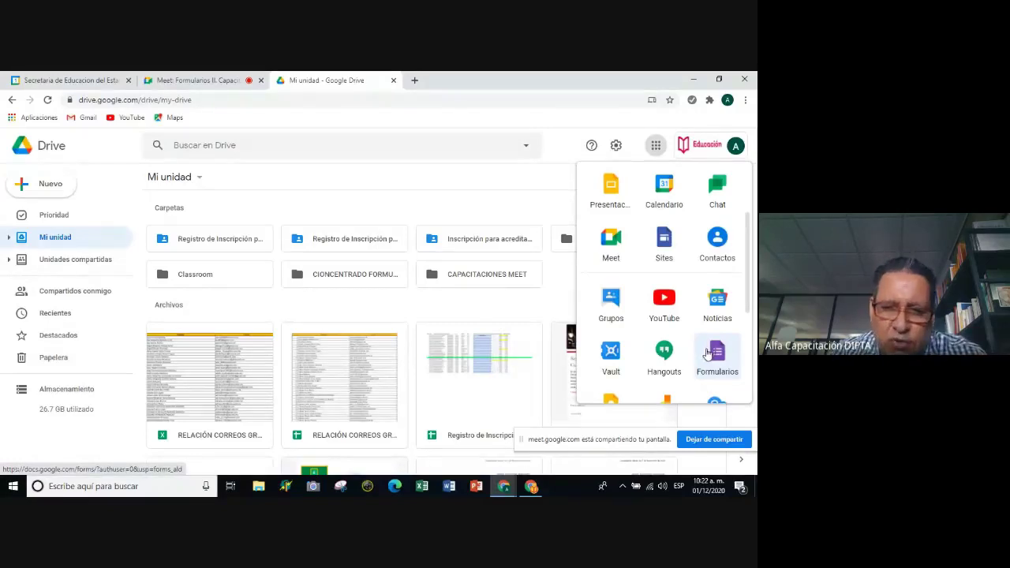
Create a blank 'Formulario sin título' in Google Forms, then close its tab back to Drive.
click(717, 356)
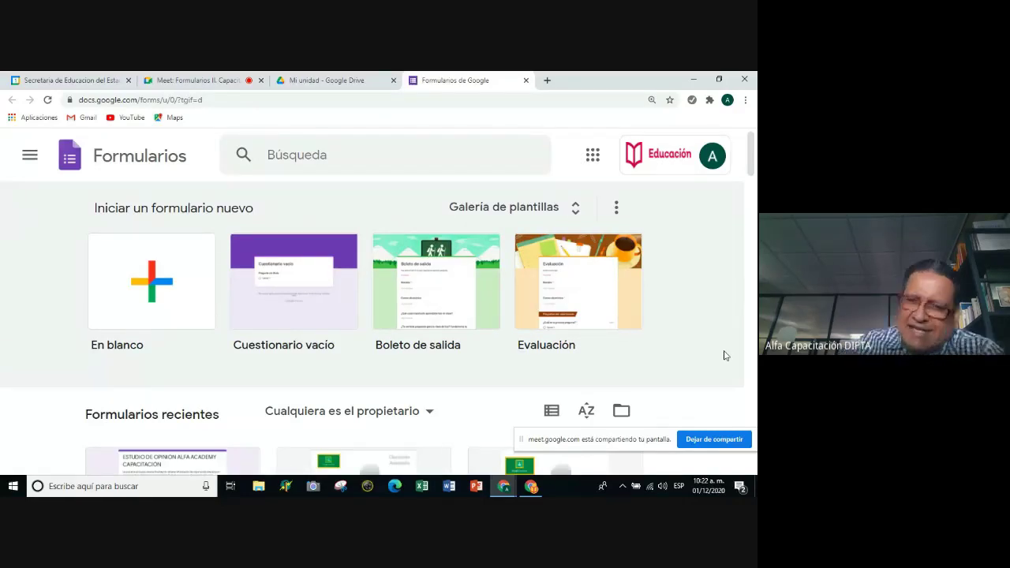
click(170, 286)
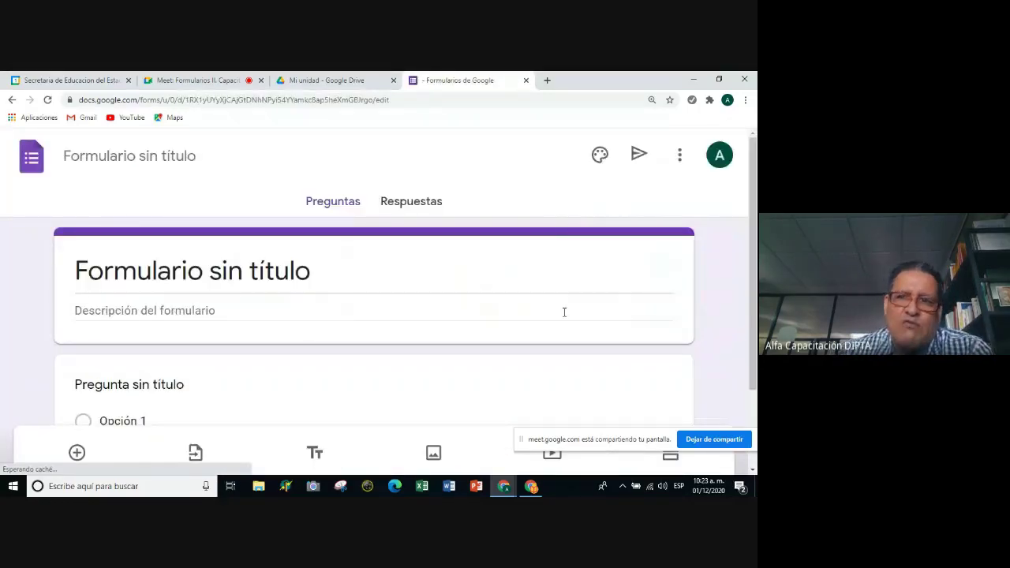
scroll(565, 310, down, 2)
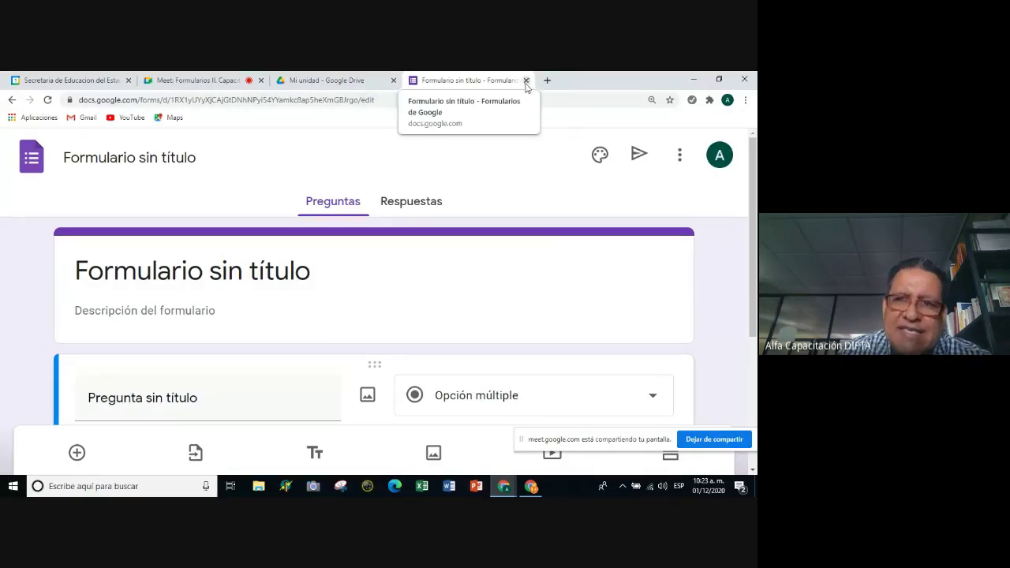
click(526, 81)
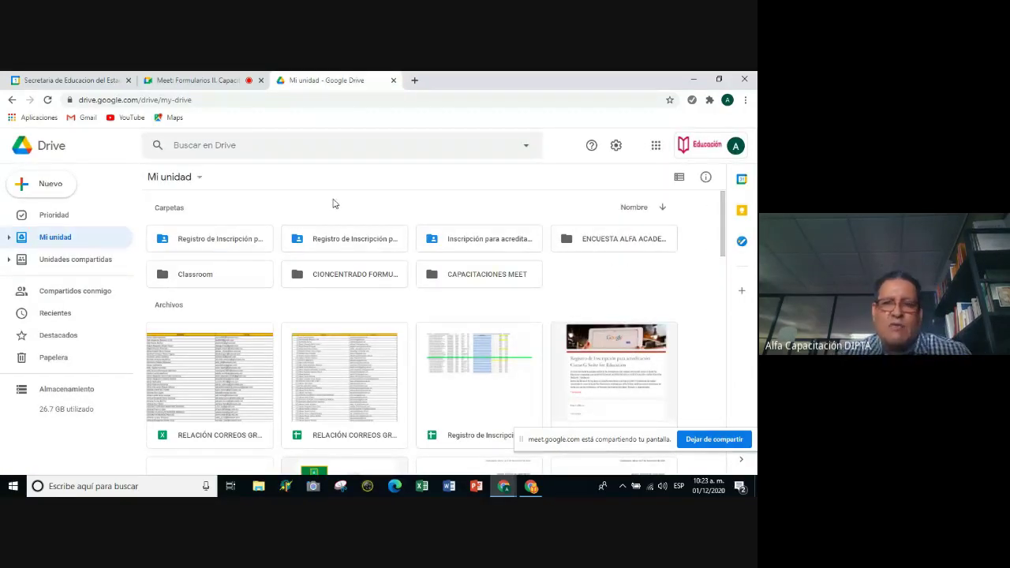
click(655, 147)
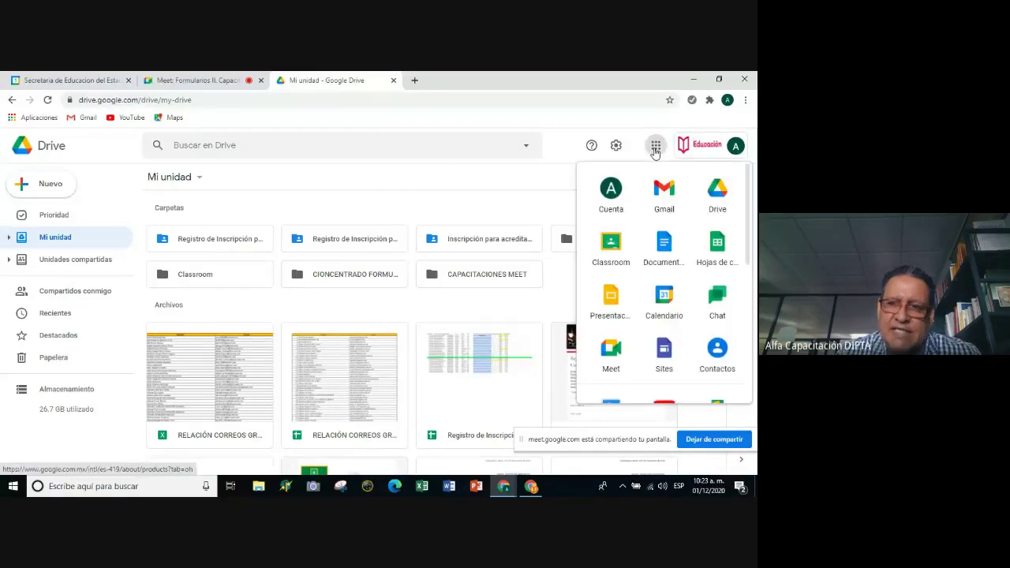
scroll(716, 316, down, 3)
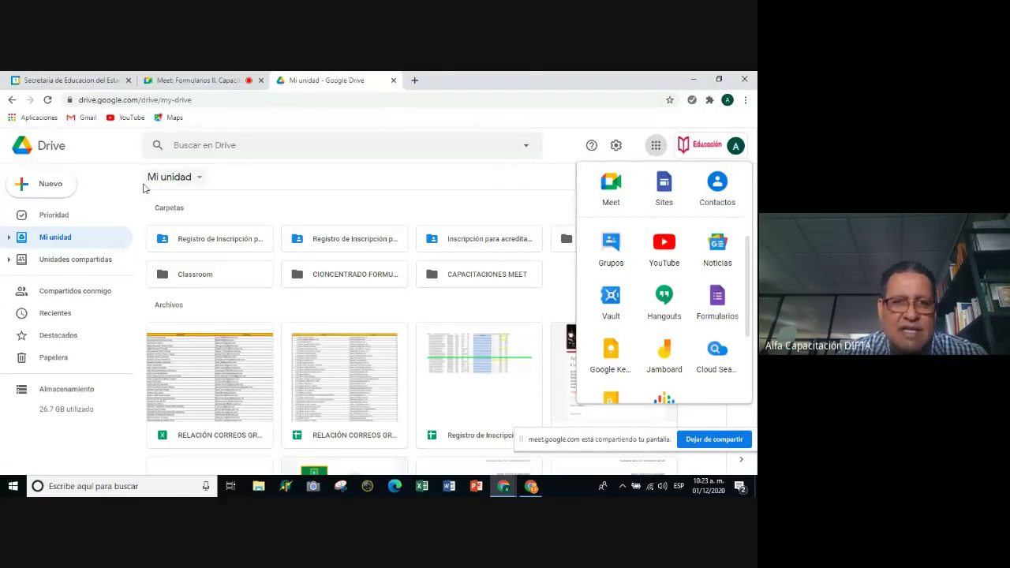
click(199, 182)
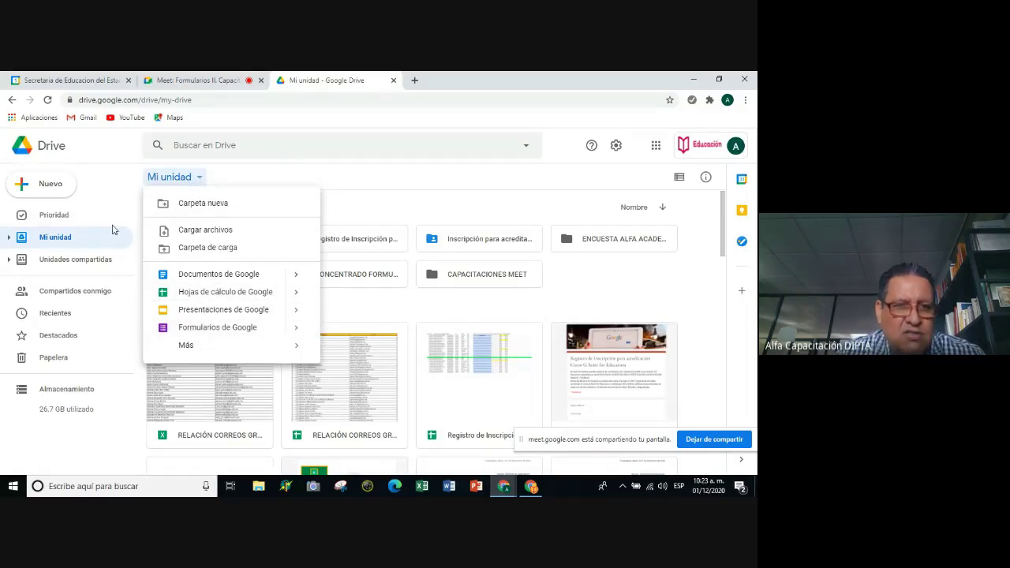
click(22, 186)
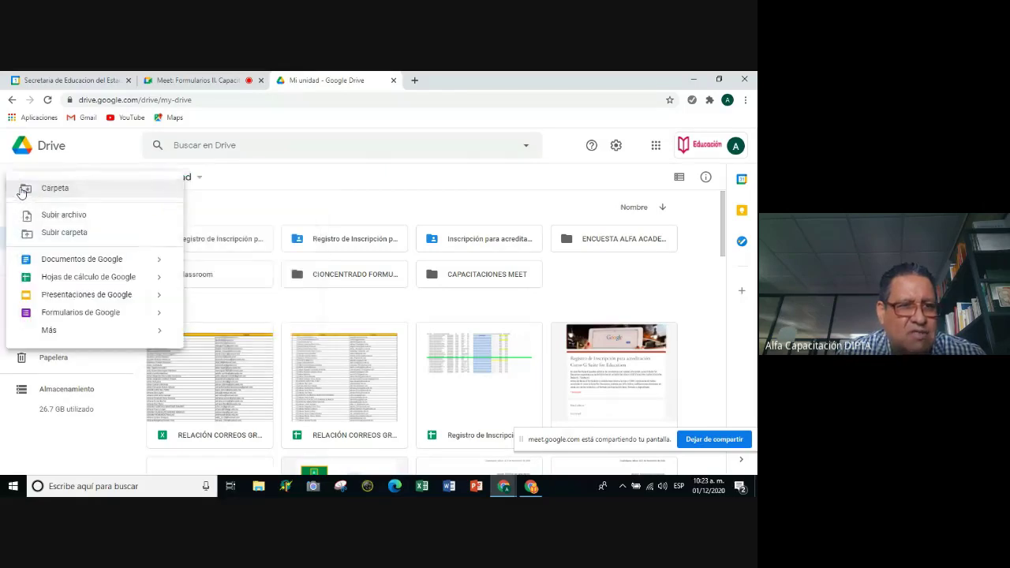
click(243, 189)
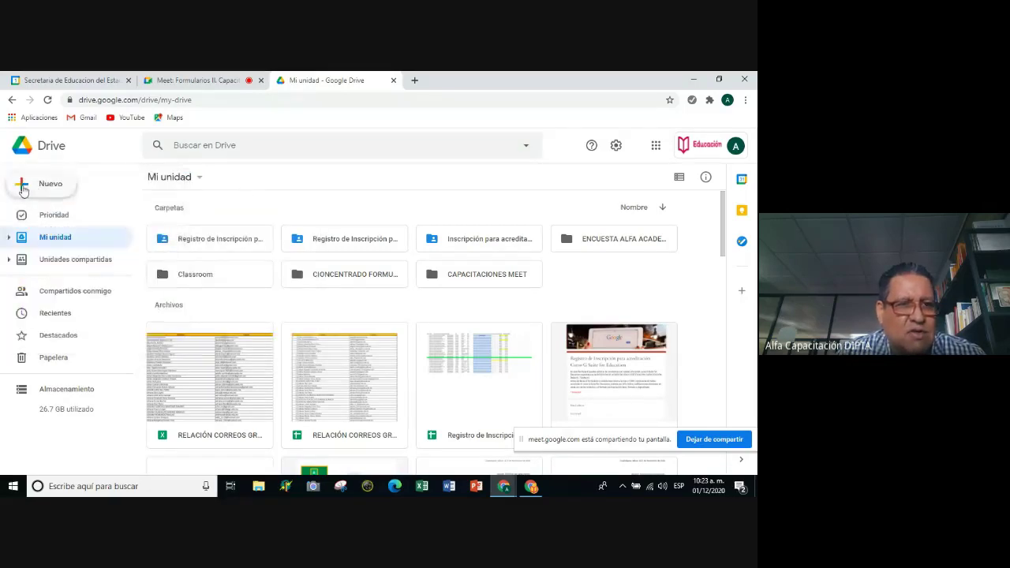
click(22, 186)
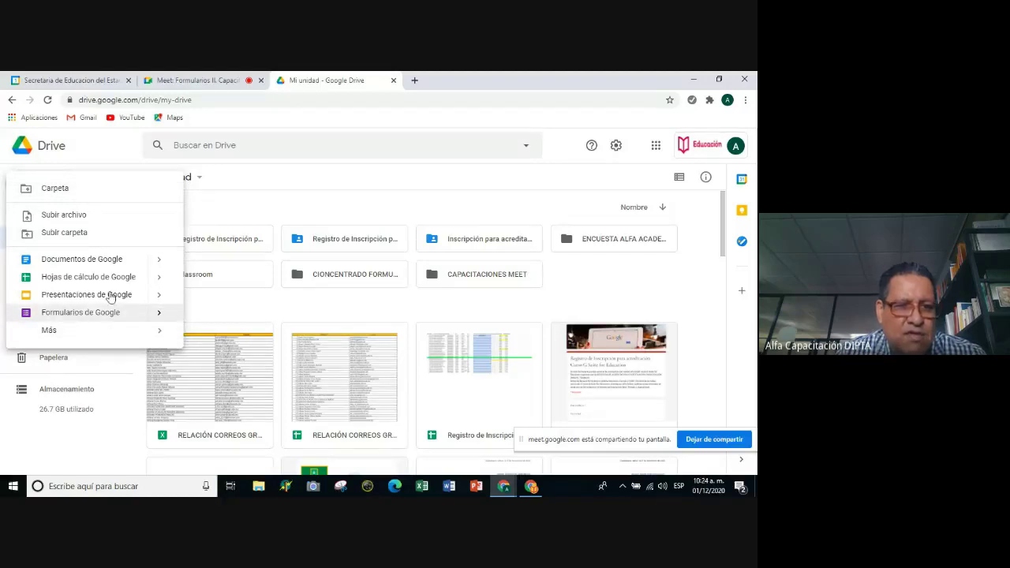
click(312, 188)
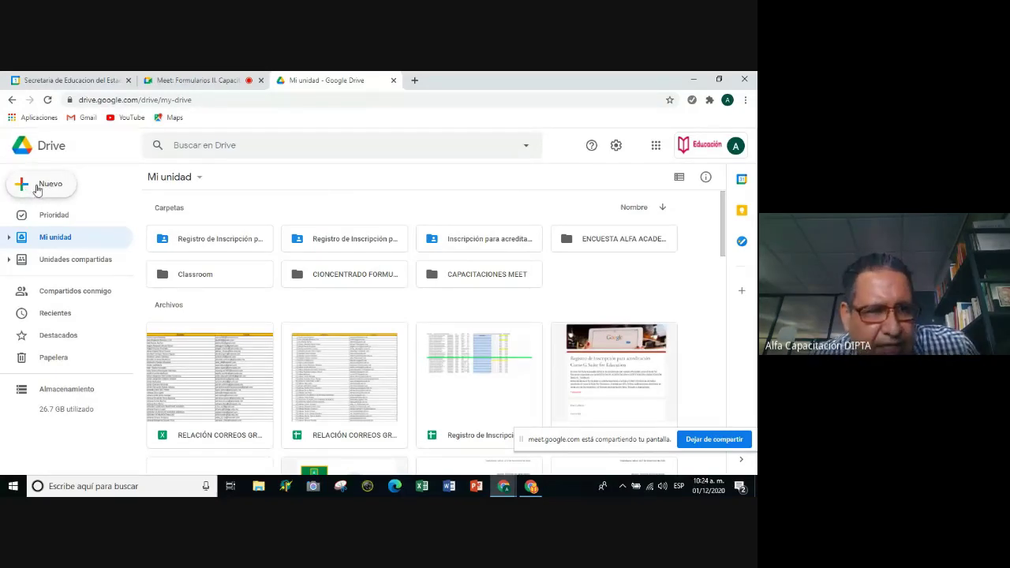
Create a new folder named 'CURSO FORMULARIOS JORNADA 2020' in Mi unidad.
click(200, 178)
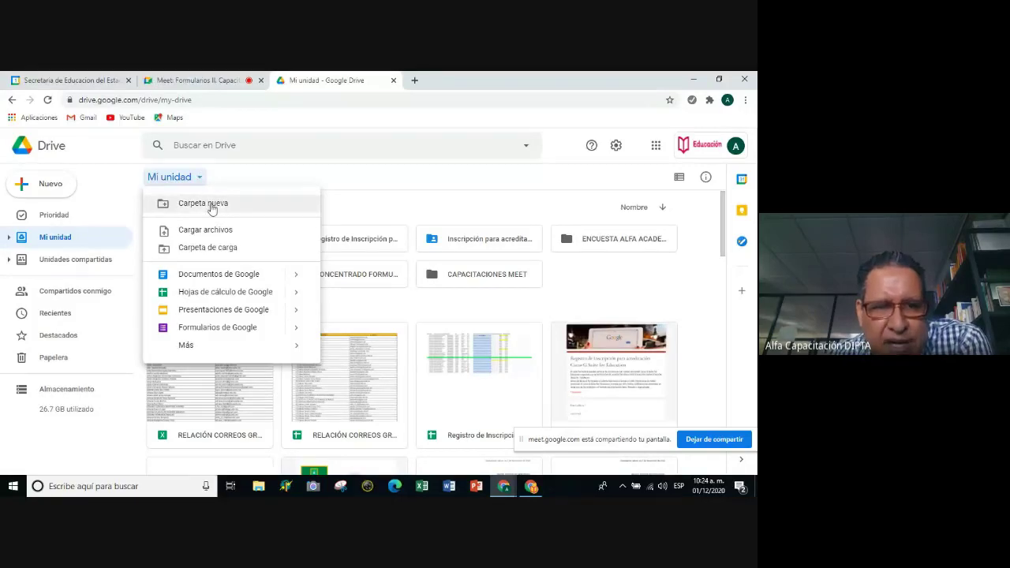
click(211, 205)
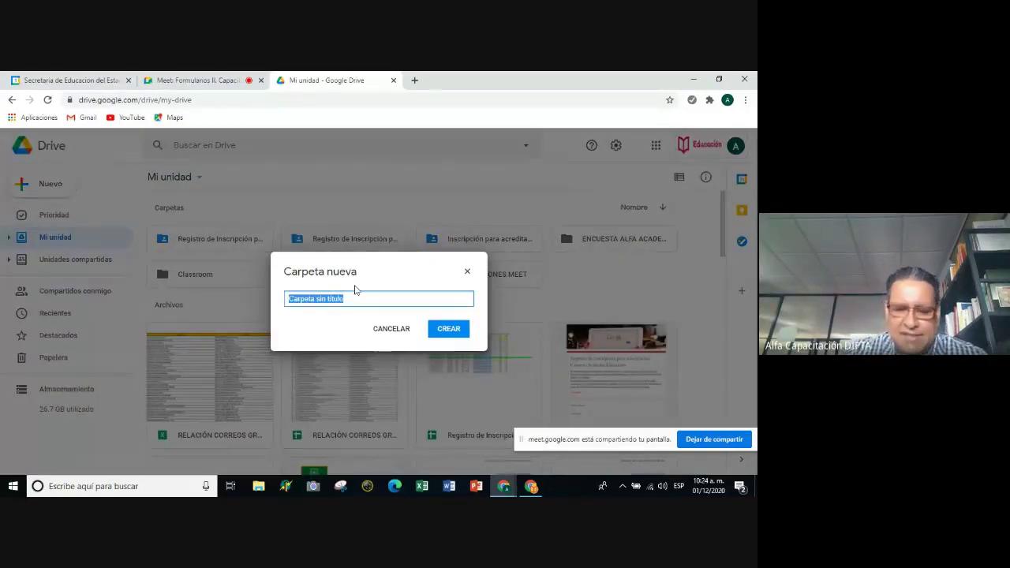
text(CURSO)
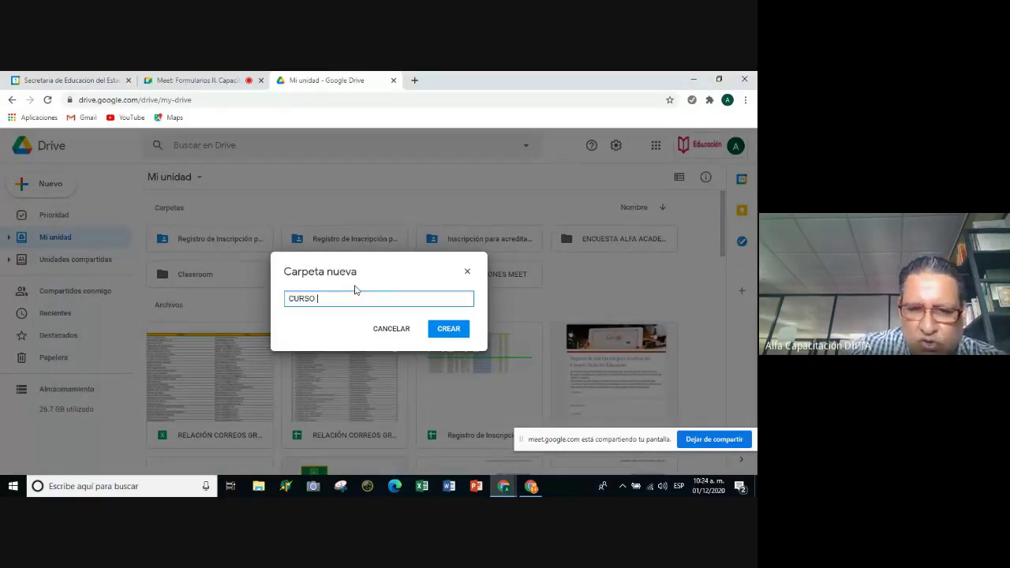
text( FORMULARIOS JORNADA)
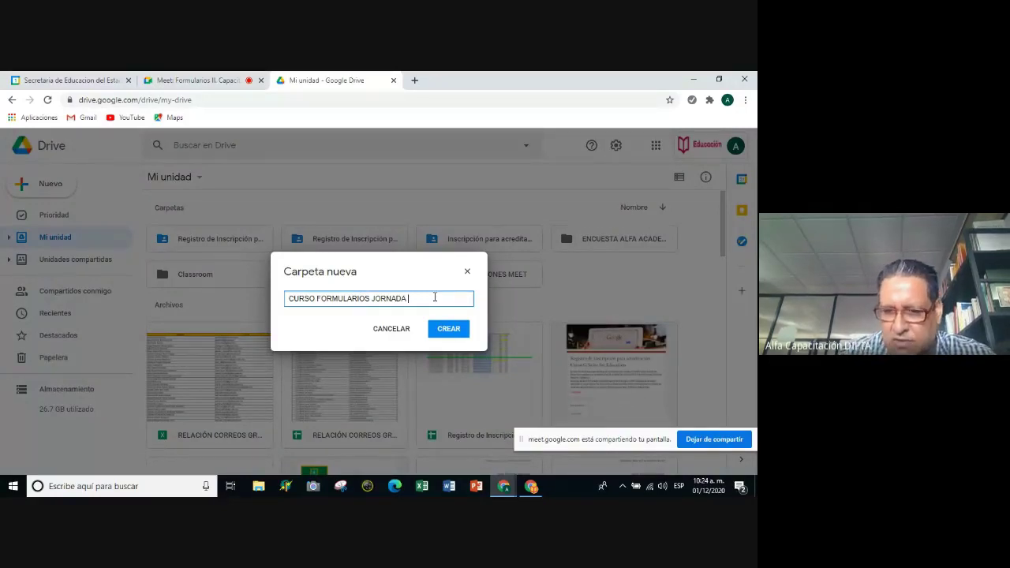
text(020)
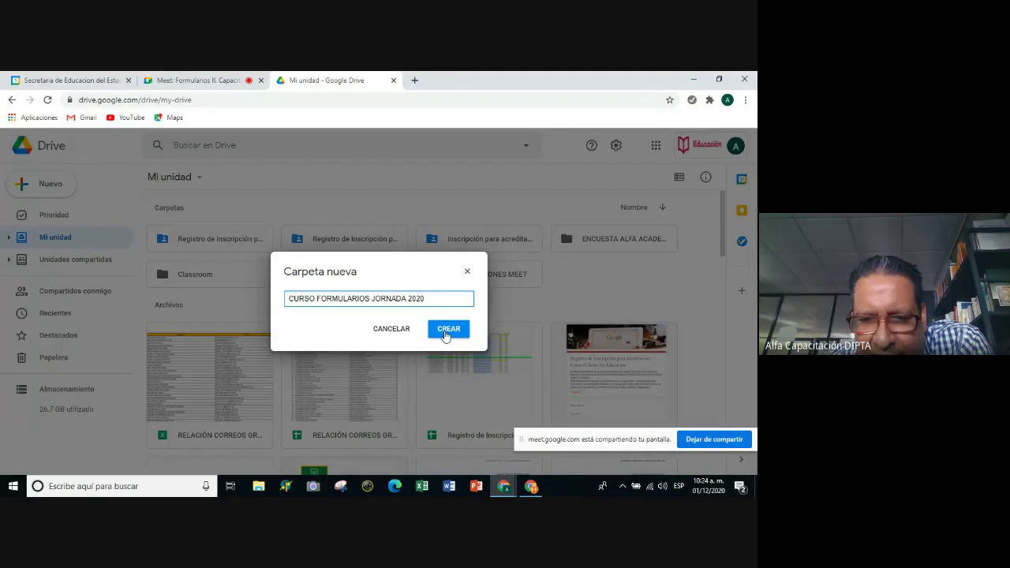
click(446, 333)
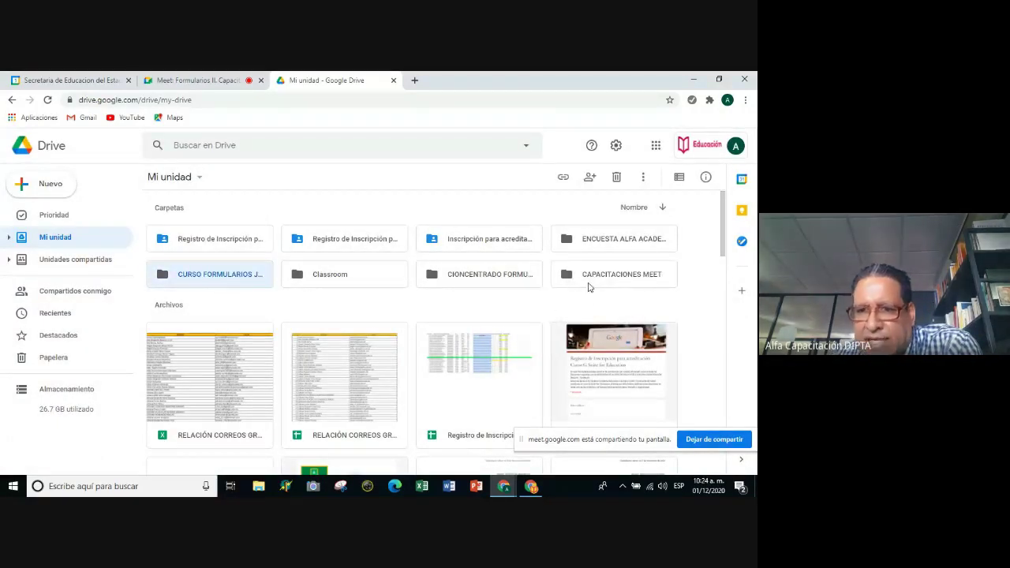
click(251, 296)
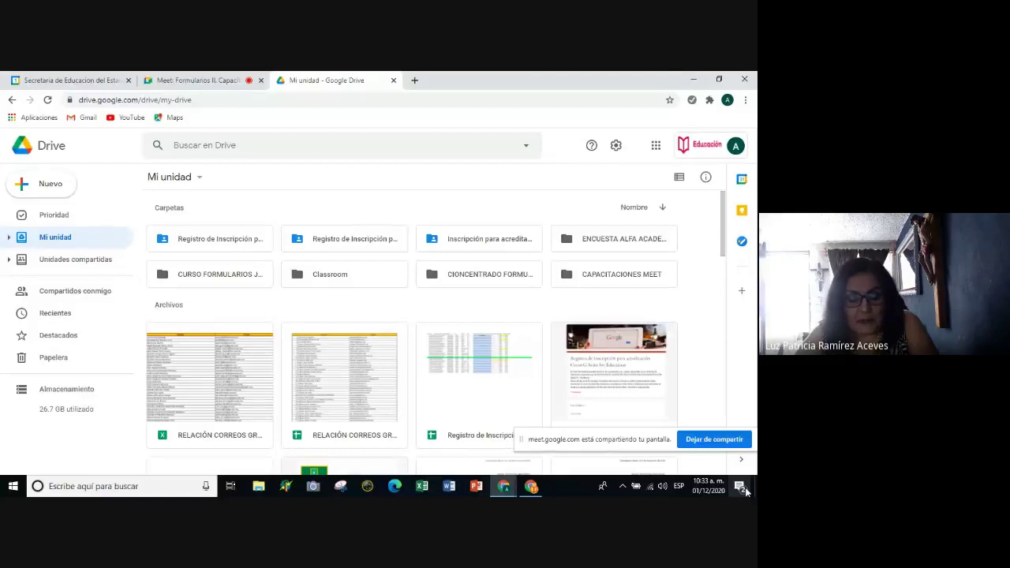
Select the 'Registro de Inscripción' form file, then return to the Meet call.
click(379, 468)
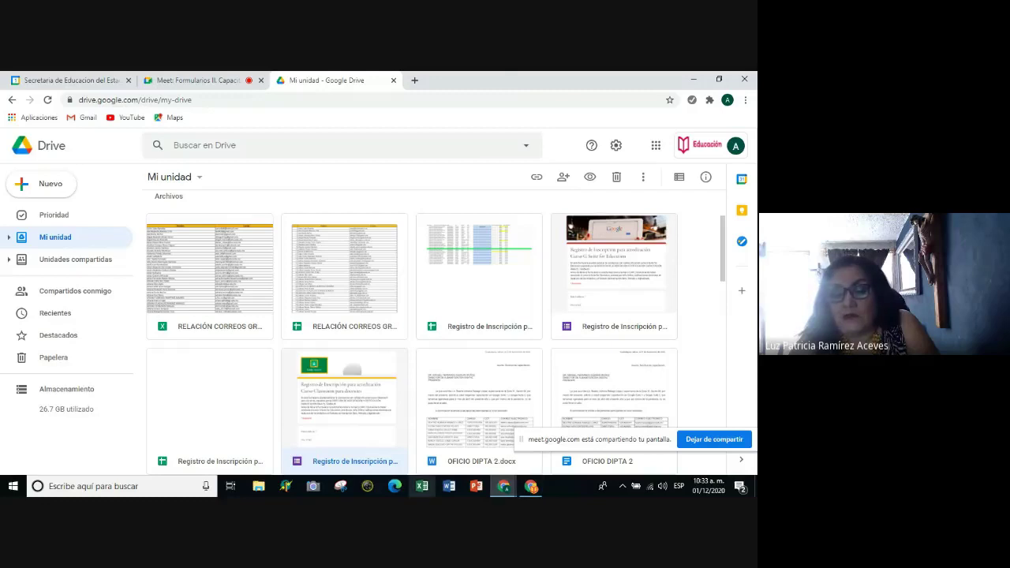
click(207, 78)
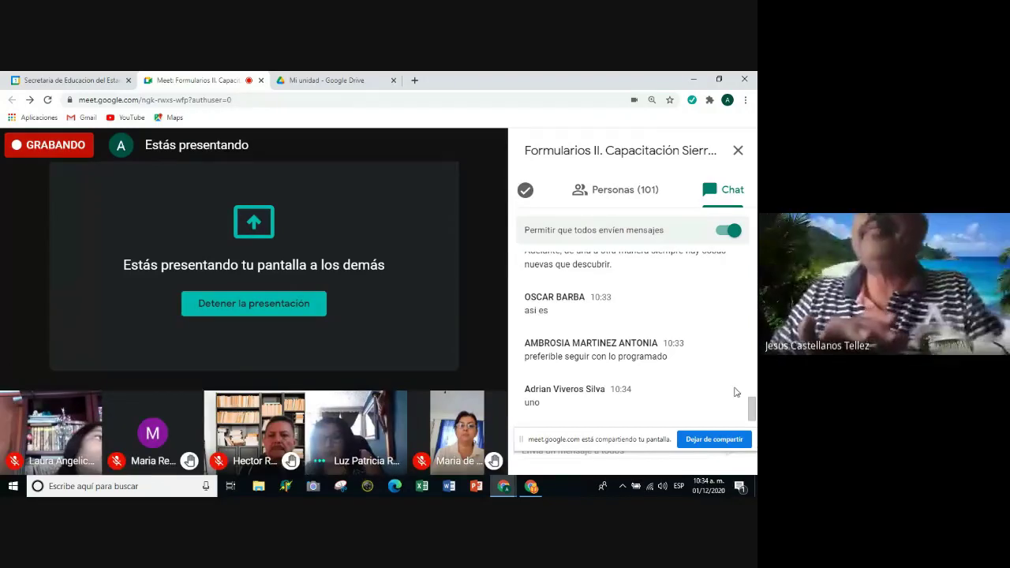
scroll(663, 351, up, 1)
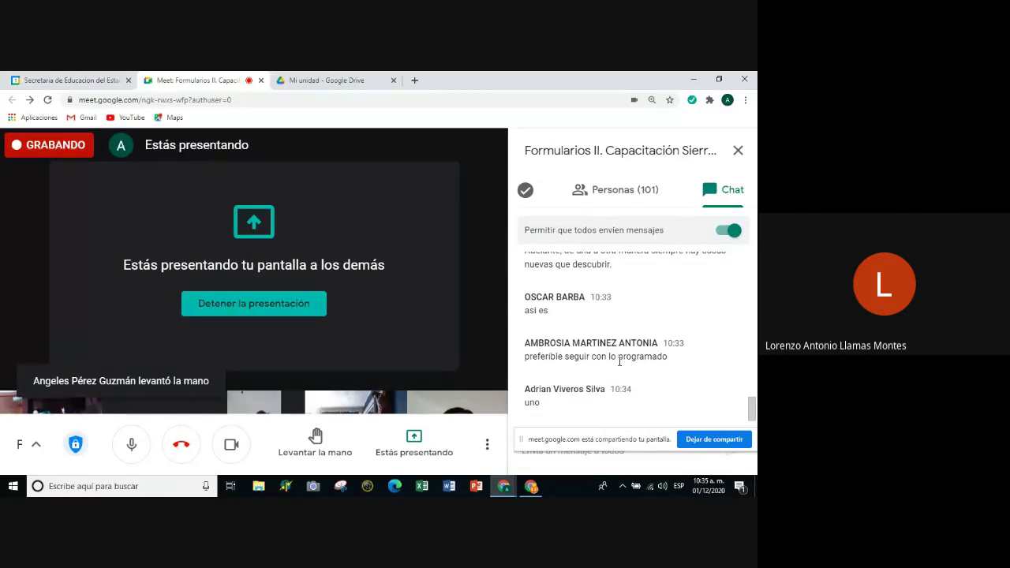
scroll(625, 318, up, 1)
scroll(625, 319, up, 1)
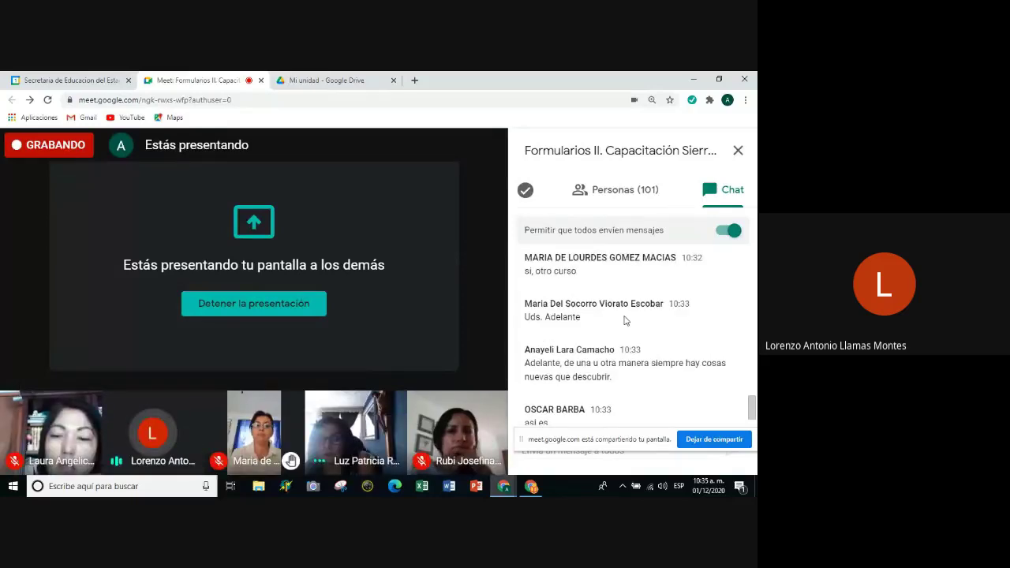
scroll(626, 320, up, 2)
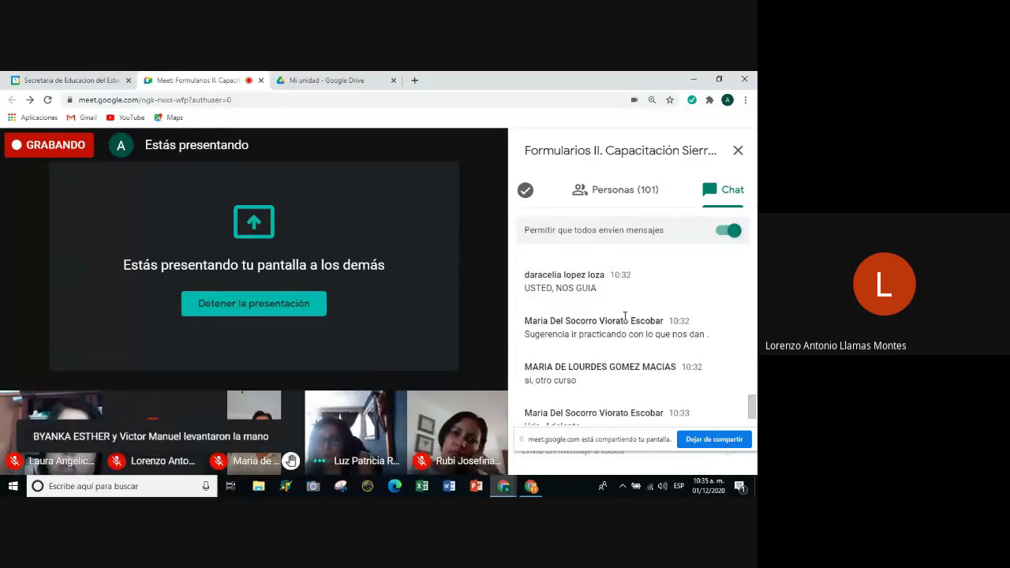
scroll(621, 319, up, 1)
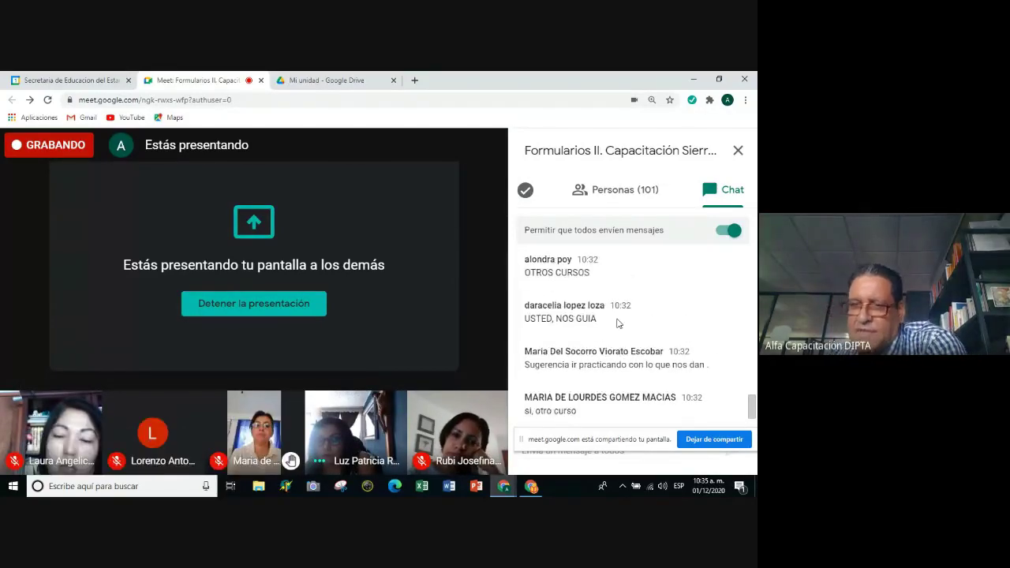
scroll(617, 324, up, 1)
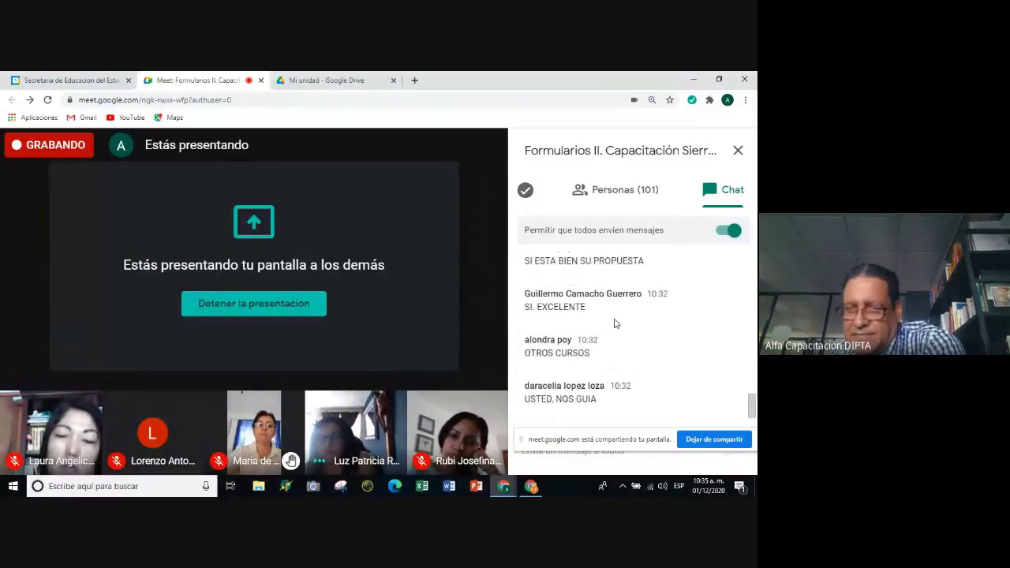
scroll(615, 323, up, 1)
scroll(614, 322, down, 4)
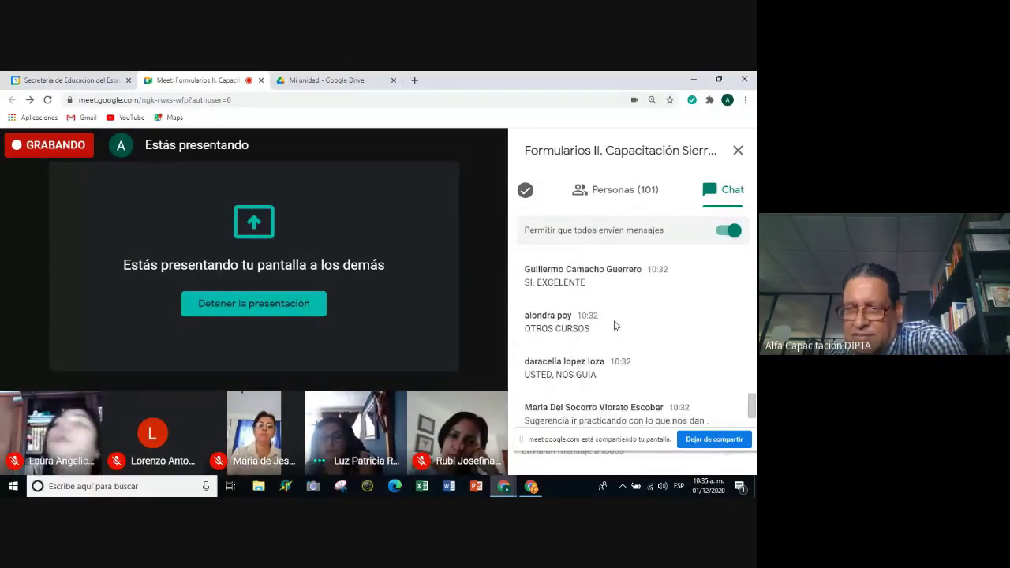
scroll(614, 321, down, 2)
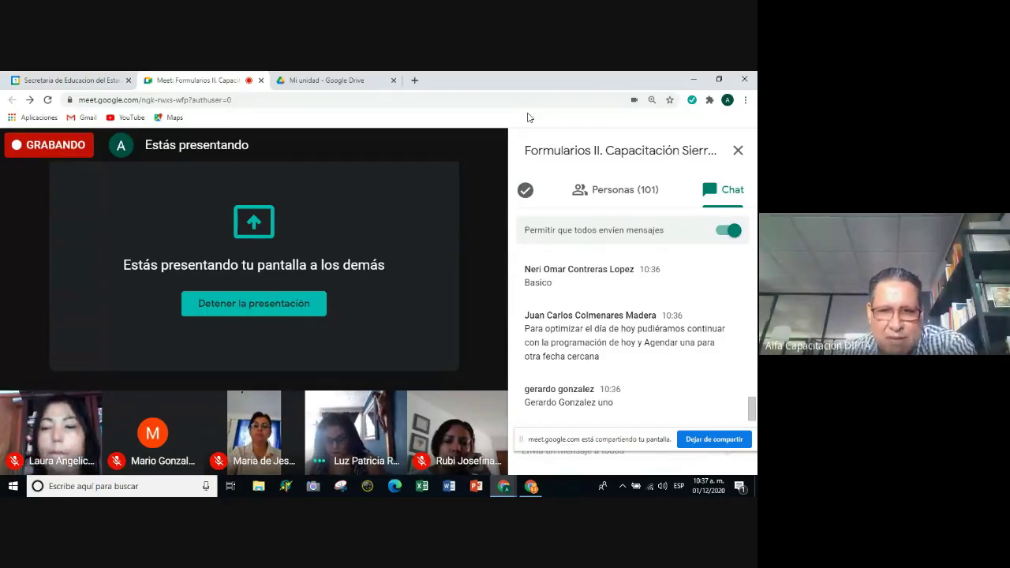
Look over the Mi unidad files in Drive, then switch to the other Chrome window.
click(337, 81)
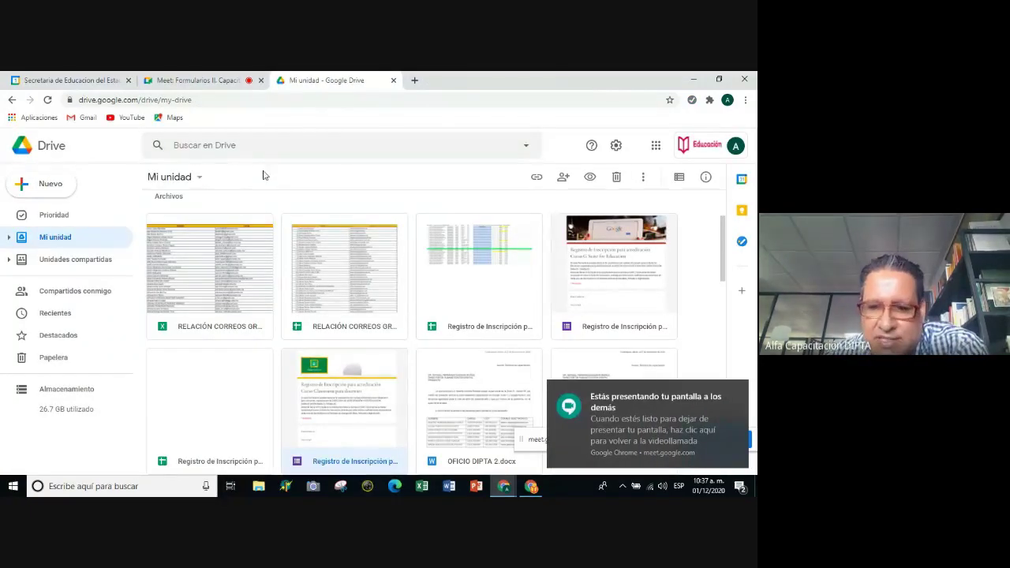
scroll(406, 293, down, 3)
scroll(407, 295, down, 1)
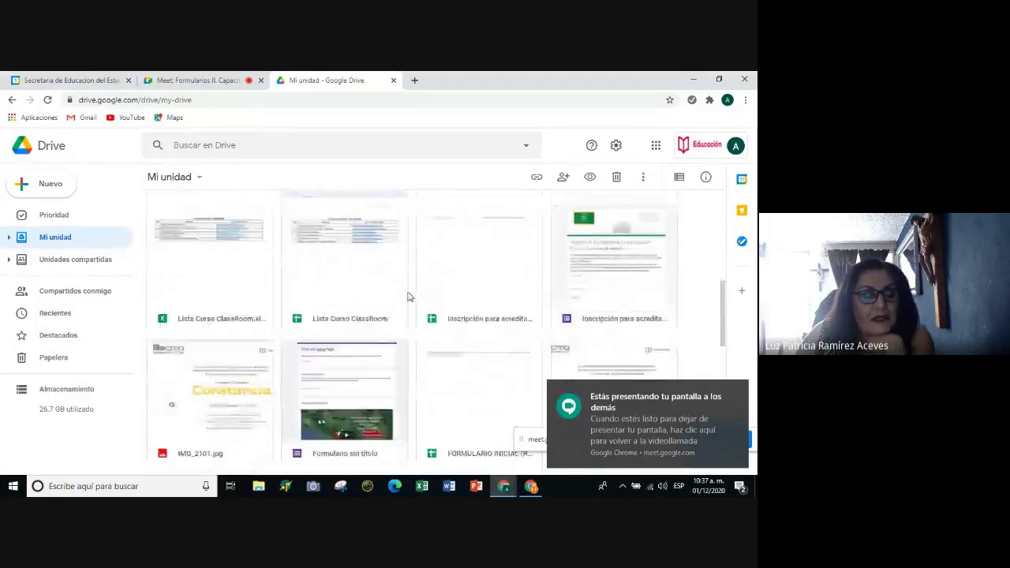
scroll(407, 295, up, 4)
scroll(406, 290, up, 3)
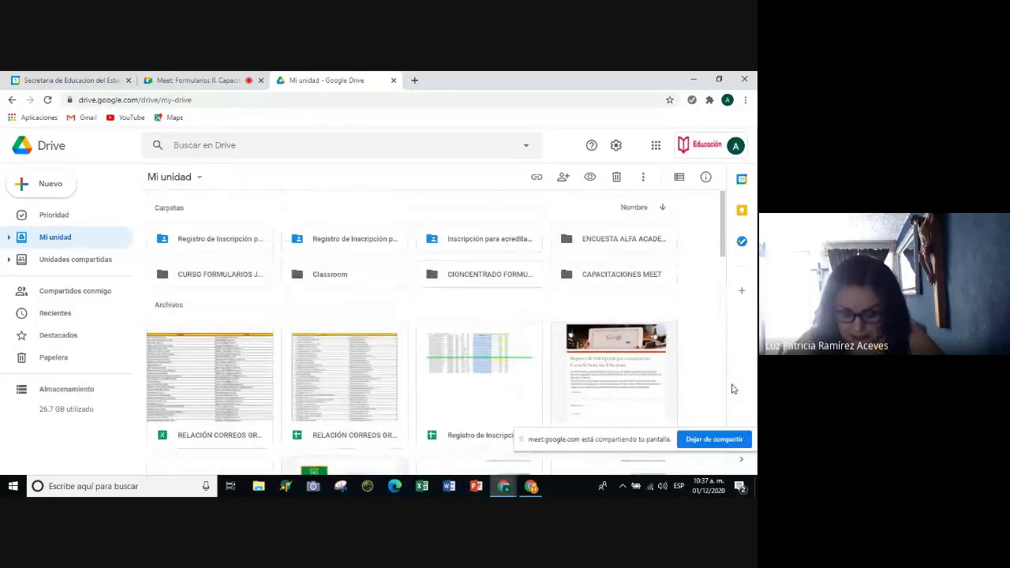
click(532, 485)
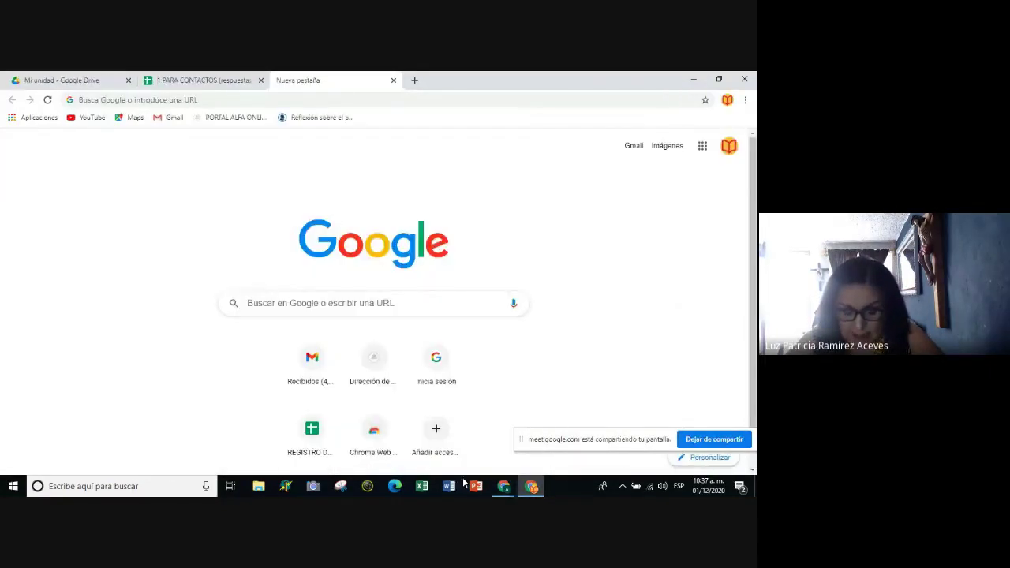
Bring the 'Mi unidad - Google Drive' window back to the front from the taskbar.
mouse_move(498, 490)
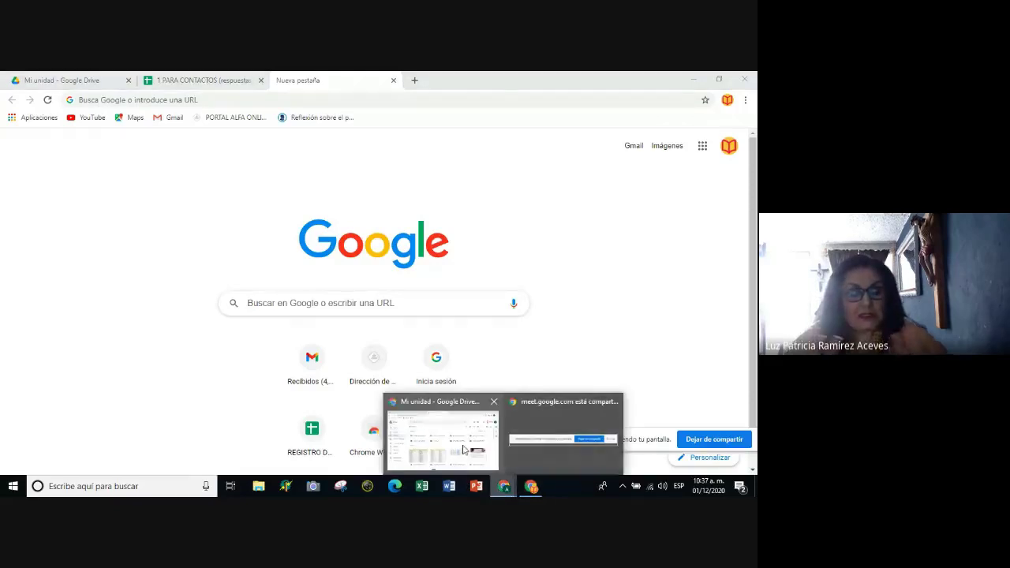
click(468, 445)
drag(720, 236, 709, 209)
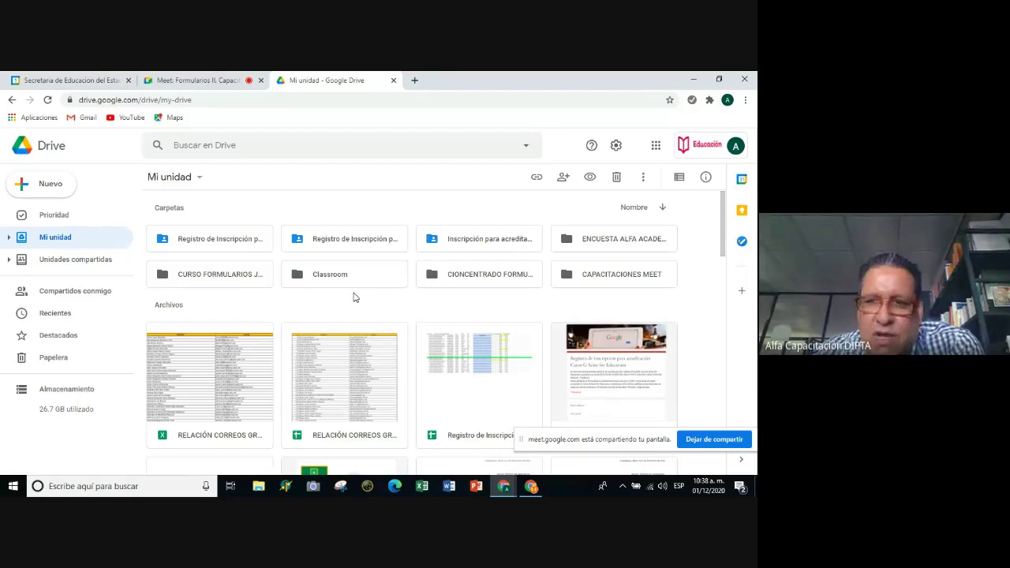
Create a blank Google Form from Drive's New menu, opening 'Formulario sin título'.
click(200, 180)
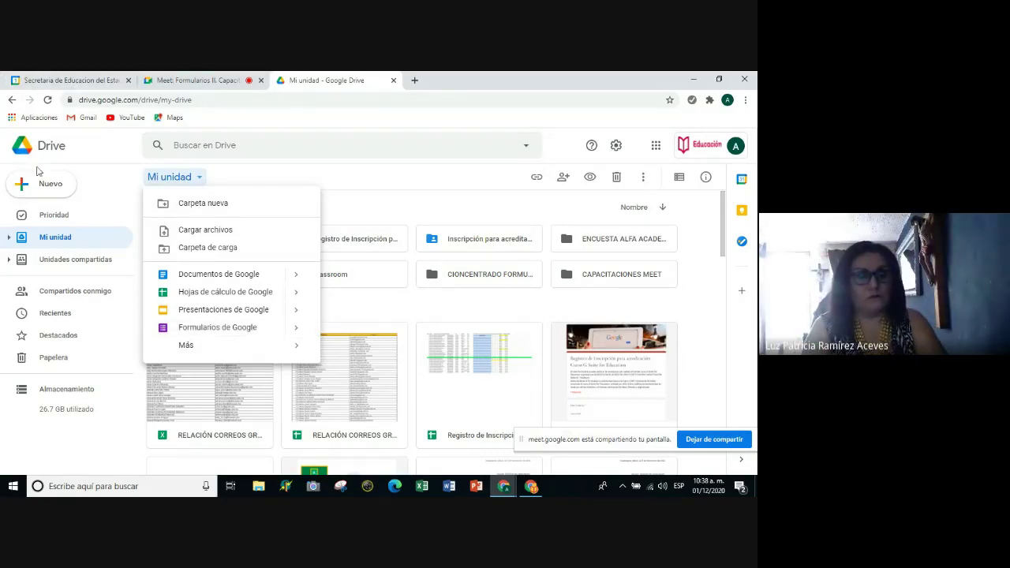
click(216, 330)
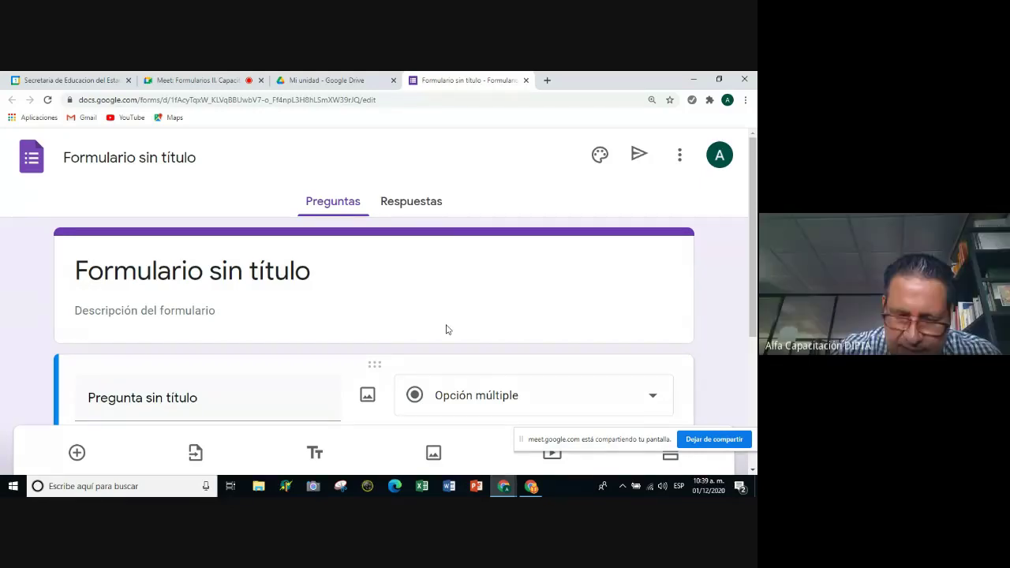
Retitle the form header 'PRIMER FORMULARIO SECCIONADO', correcting the typos.
key(ctrl+minus)
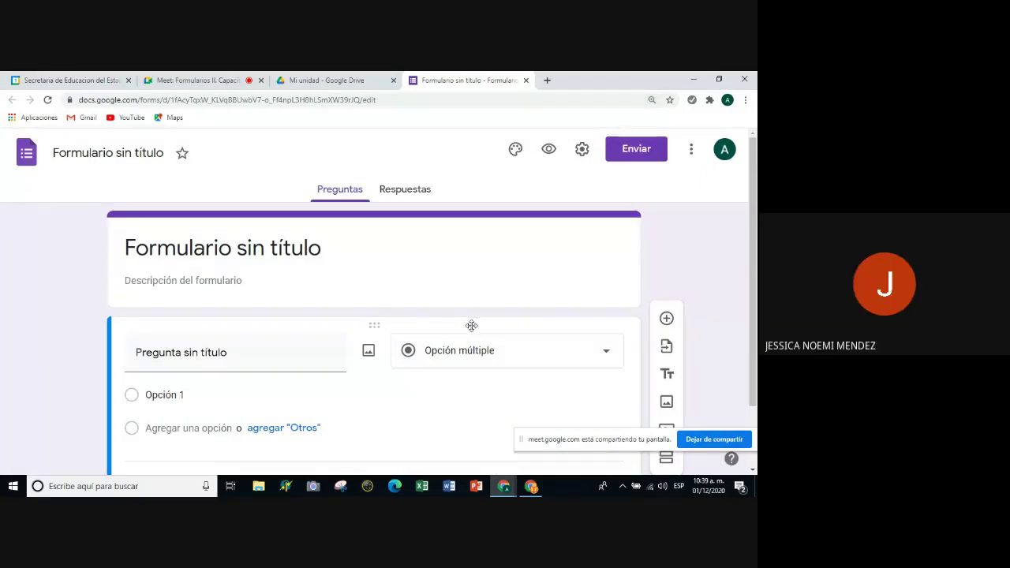
click(190, 248)
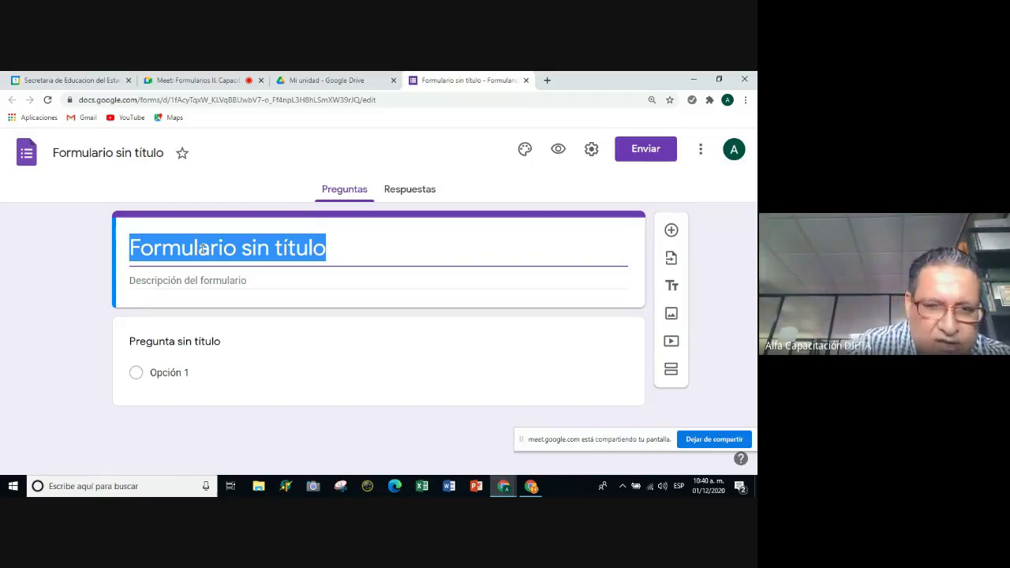
text(PRI)
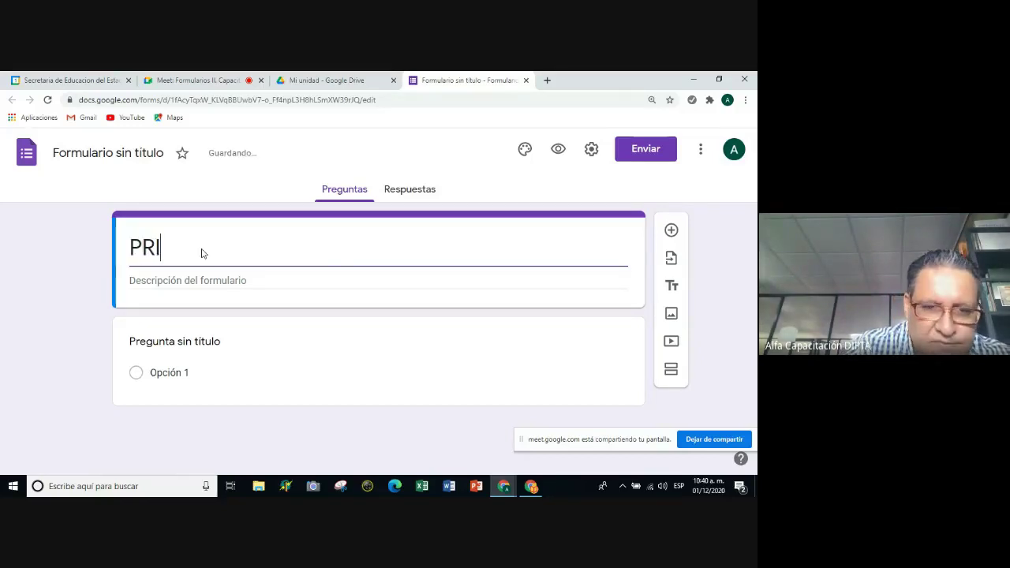
text(MER F)
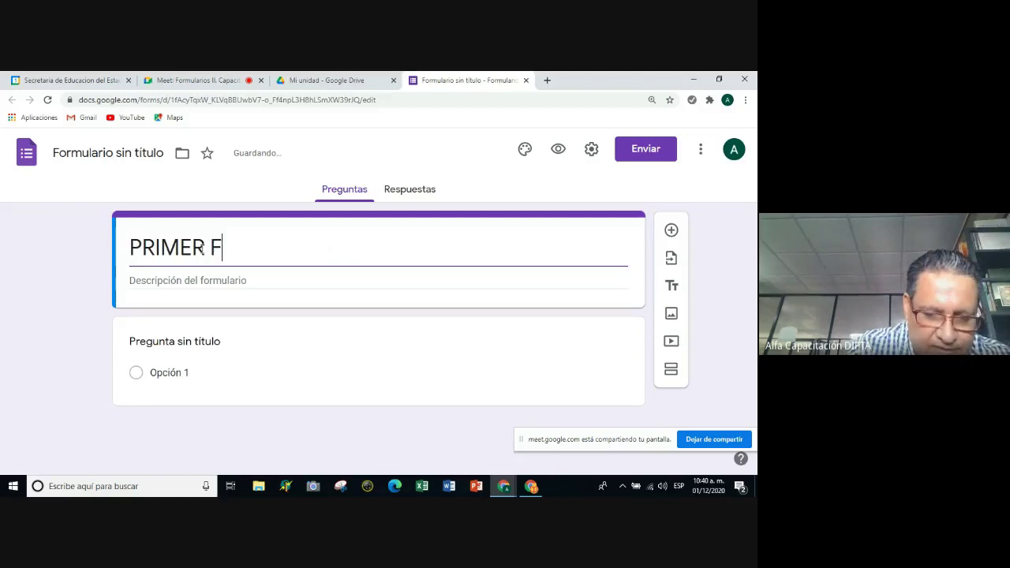
text(PORMULARIO)
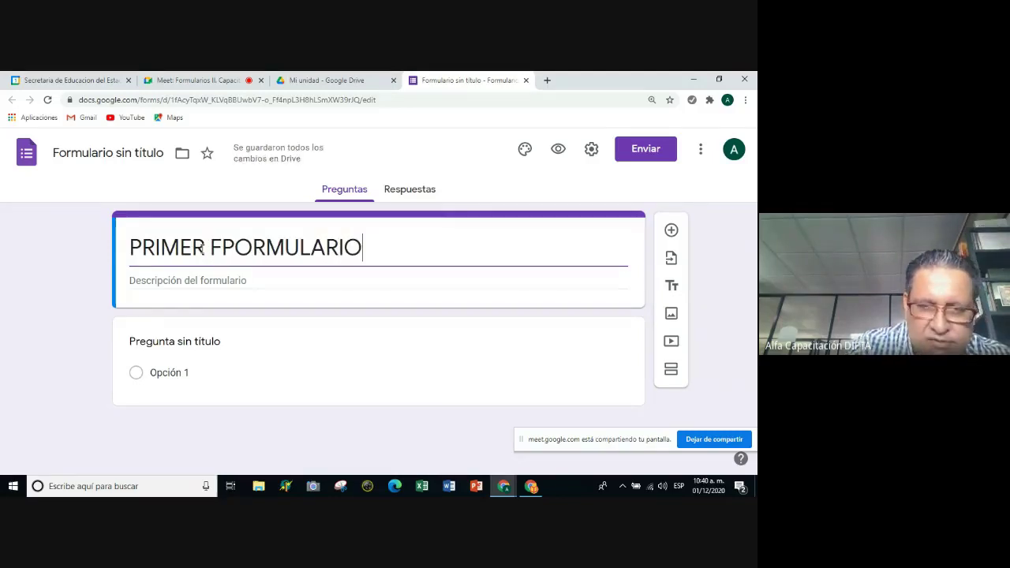
key(BackSpace)
key(BackSpace)
key(BackSpace)
key(BackSpace)
key(BackSpace)
key(BackSpace)
key(BackSpace)
key(BackSpace)
key(BackSpace)
key(BackSpace)
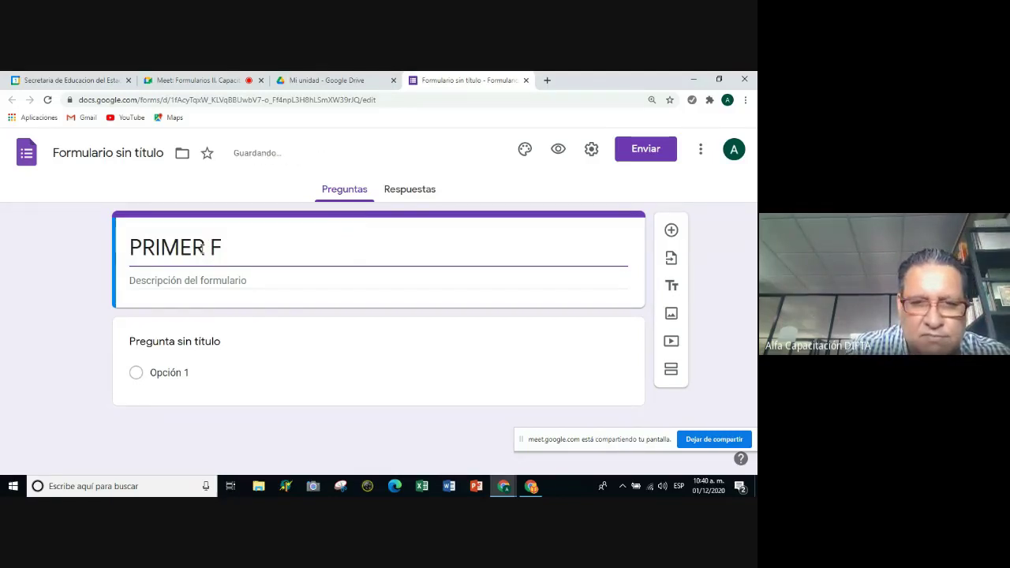
text(ORMUL)
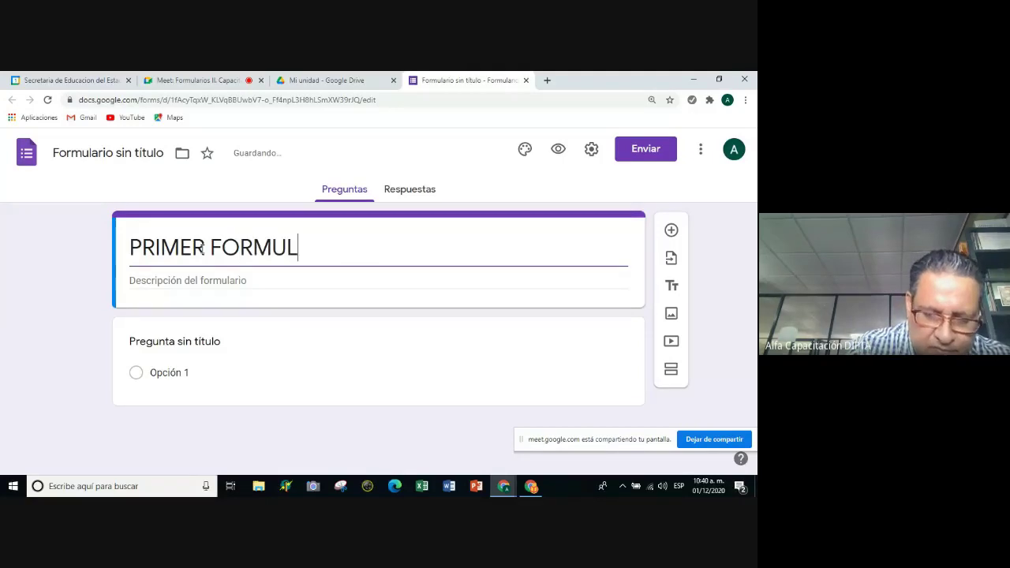
text(ARIO DSE)
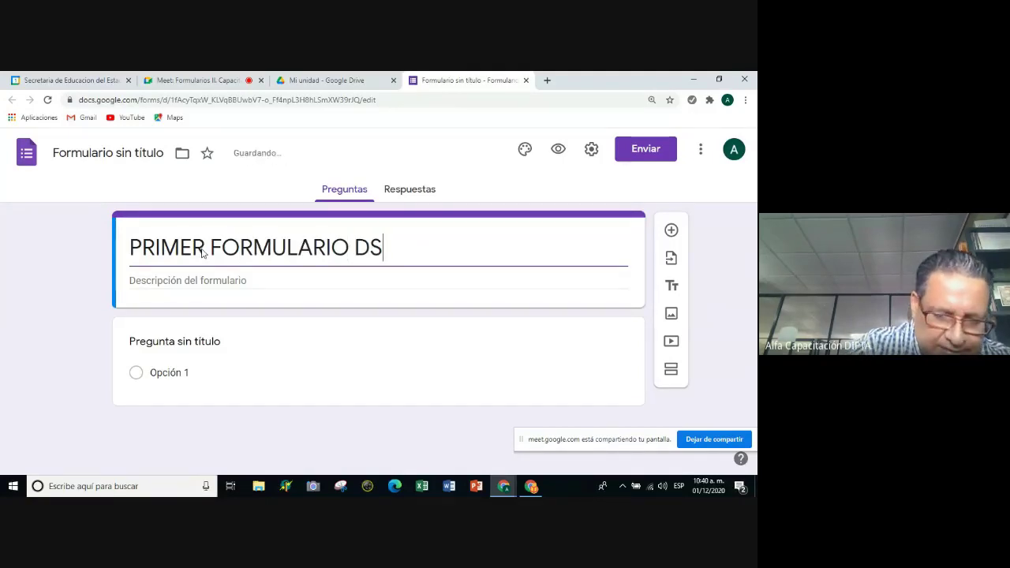
key(BackSpace)
key(BackSpace)
key(BackSpace)
text(SE)
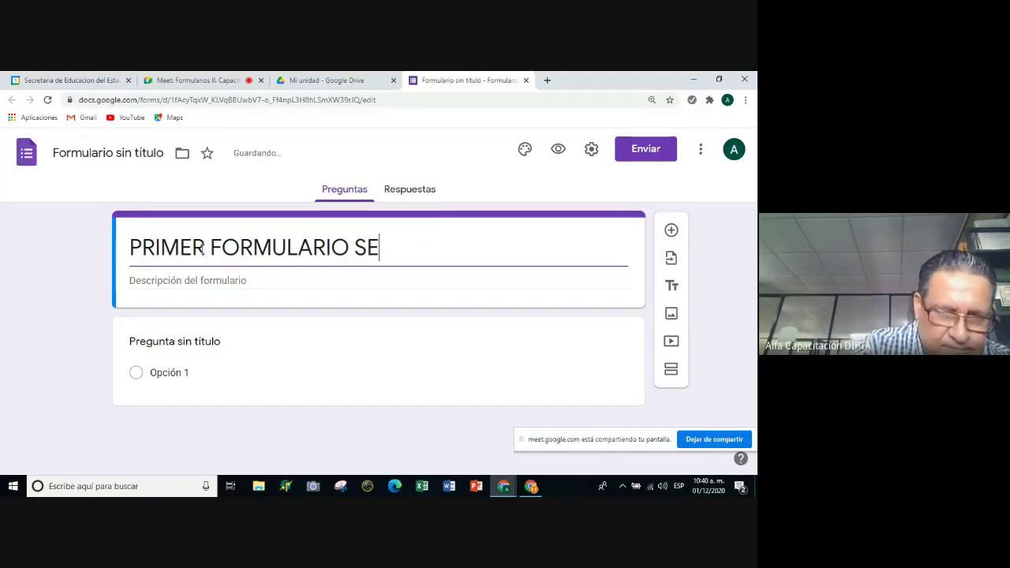
text(CCONADO)
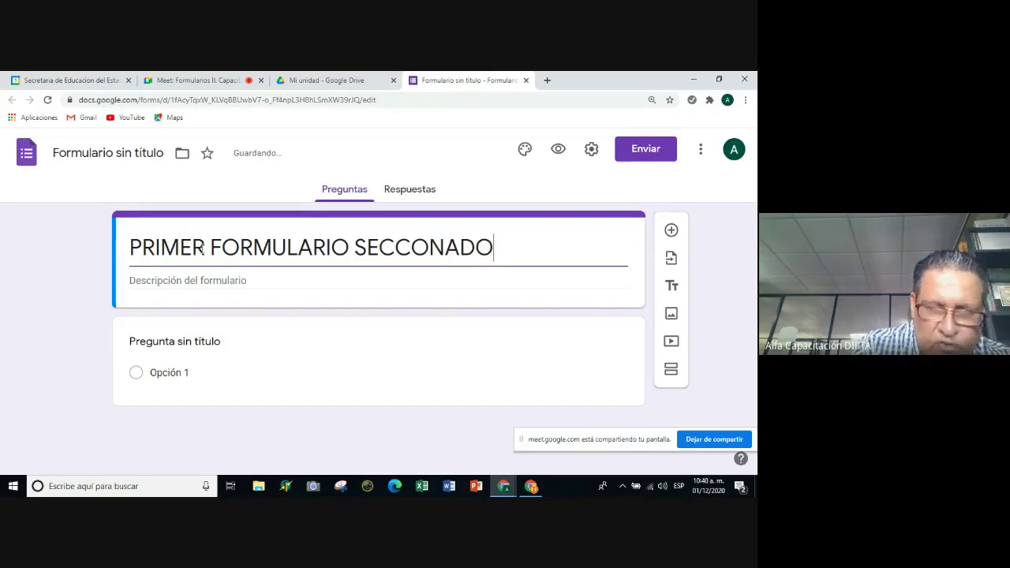
click(189, 282)
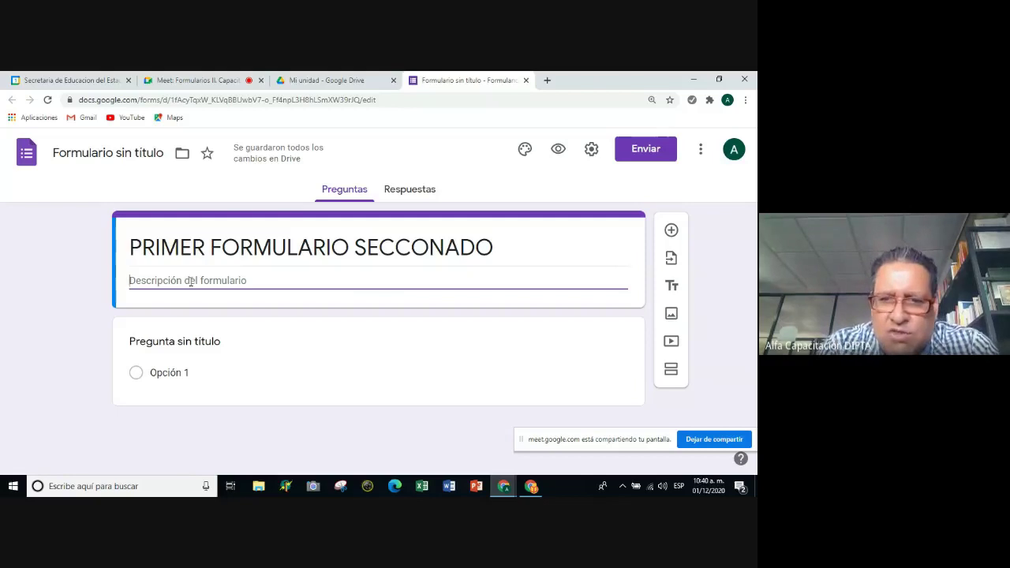
triple_click(425, 246)
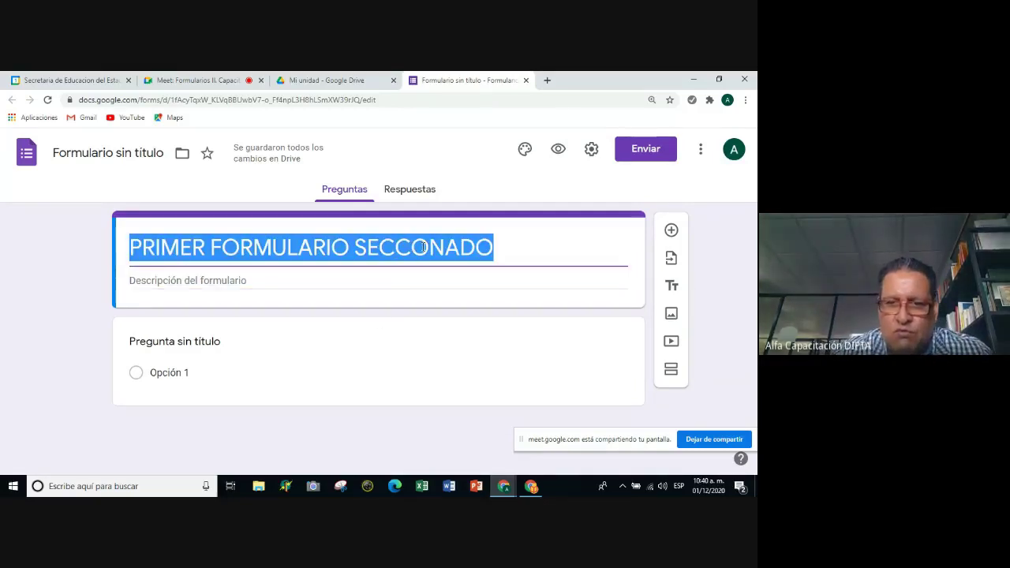
click(422, 247)
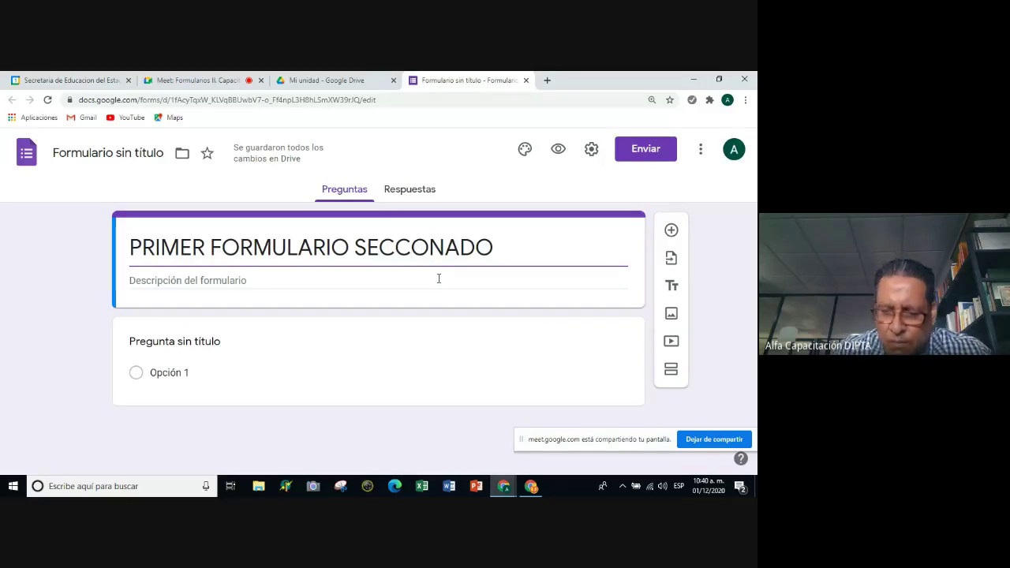
text(I)
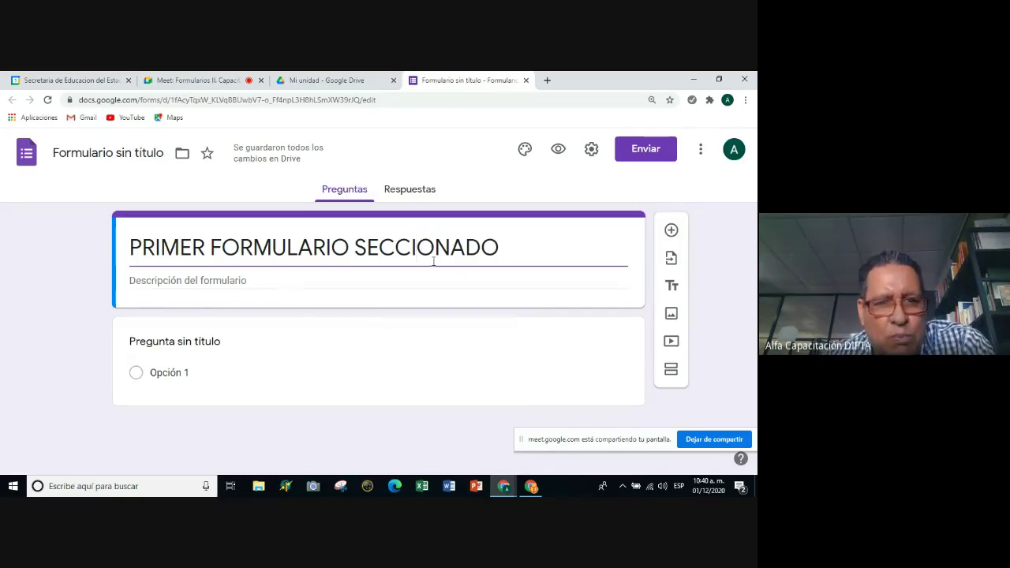
Name the form file 'PRIMER FORMULARIO SECCIONADO' to match its title.
drag(501, 246, 127, 247)
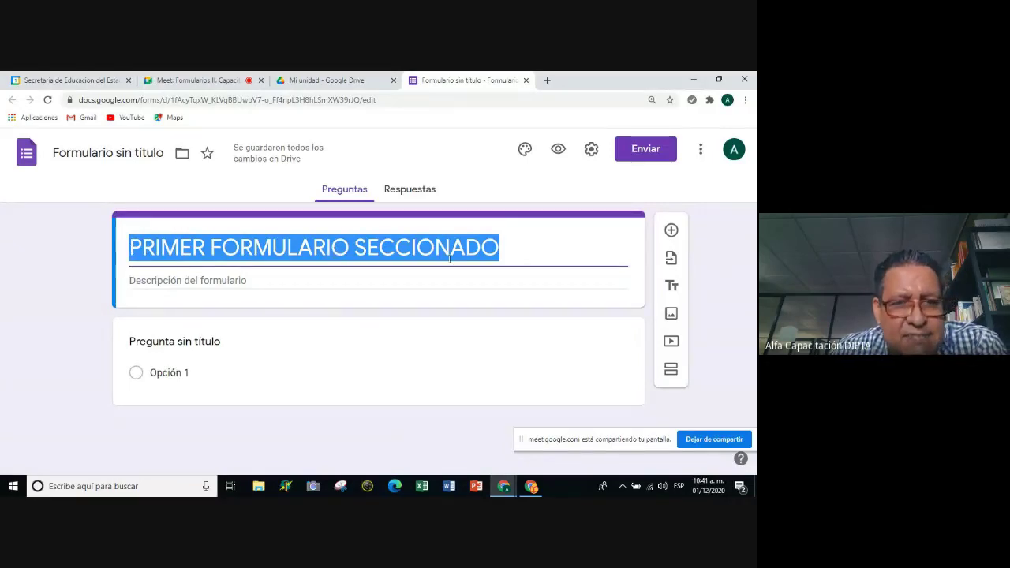
click(90, 152)
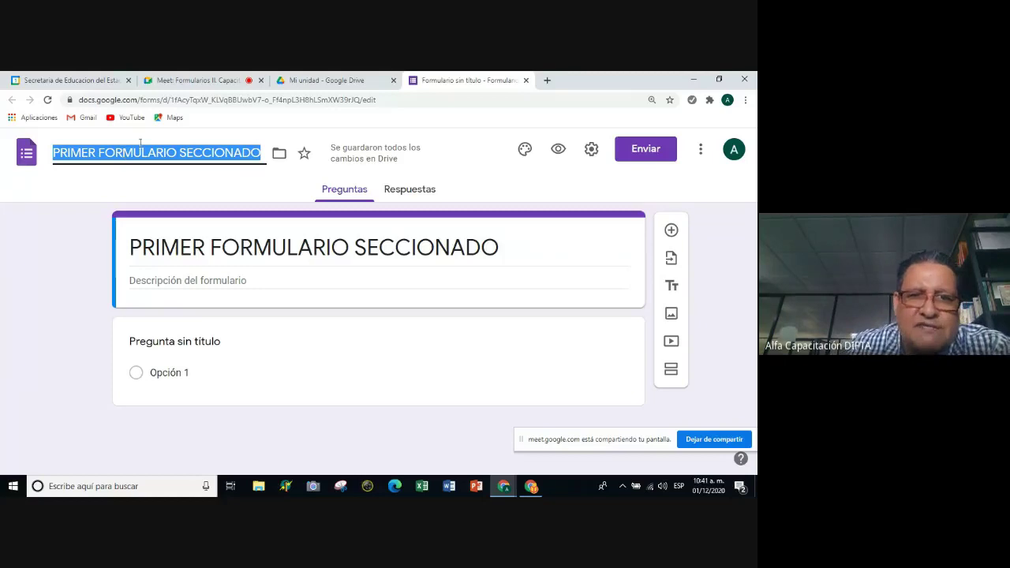
click(91, 180)
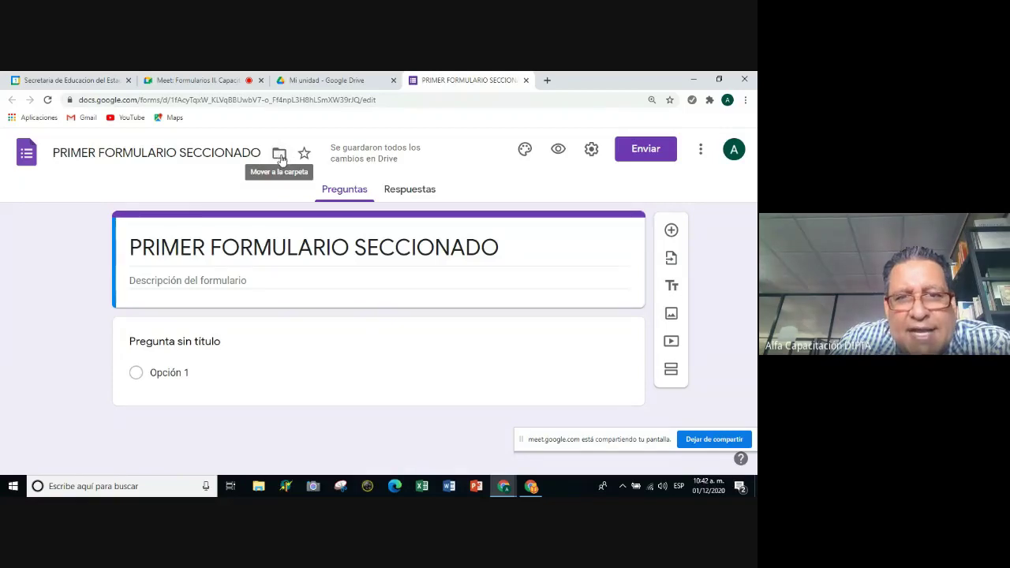
click(280, 157)
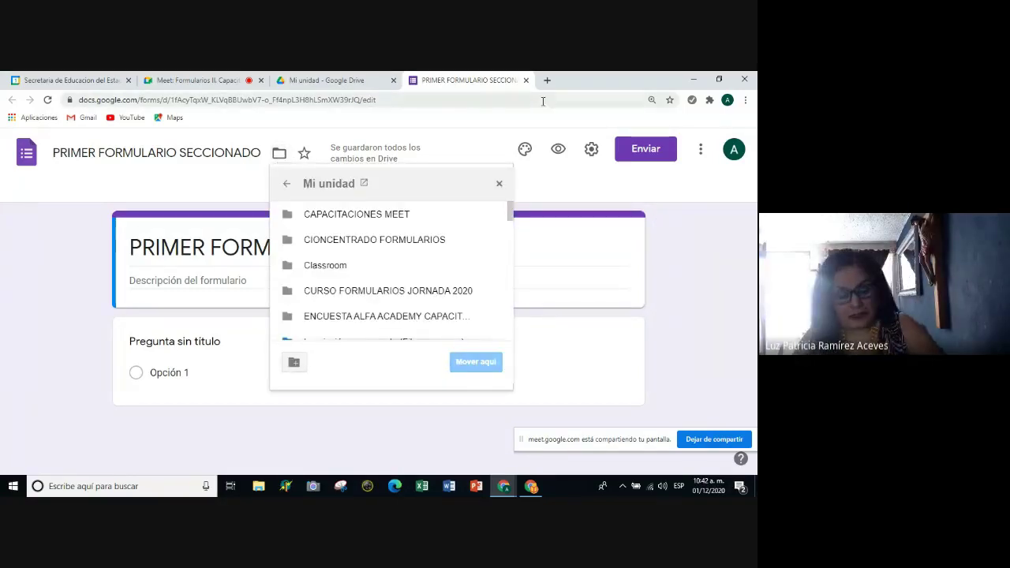
click(552, 197)
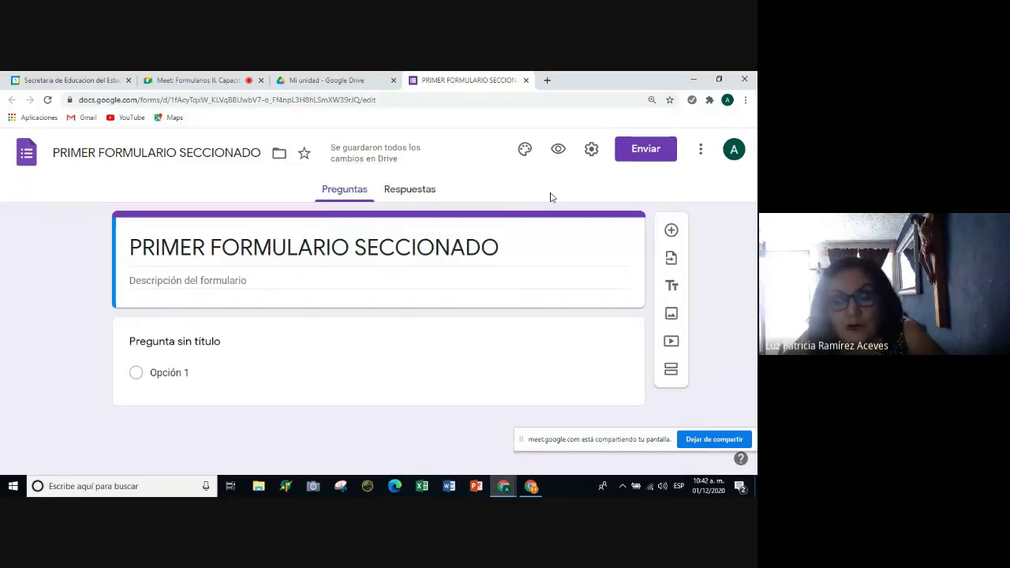
click(503, 487)
click(503, 487)
click(513, 489)
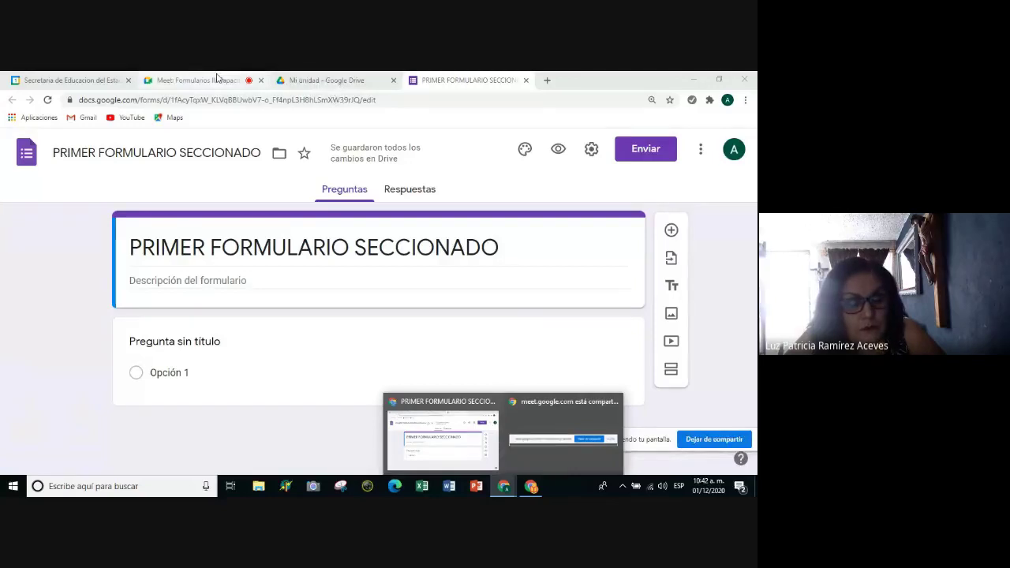
Switch back to the Google Meet call showing the presenting view and chat.
click(198, 79)
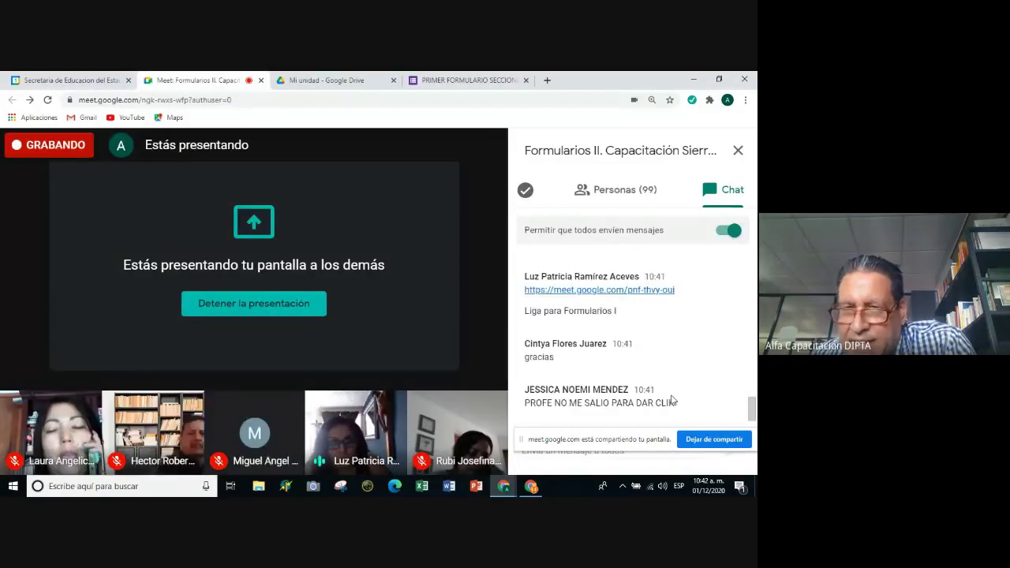
scroll(668, 375, up, 1)
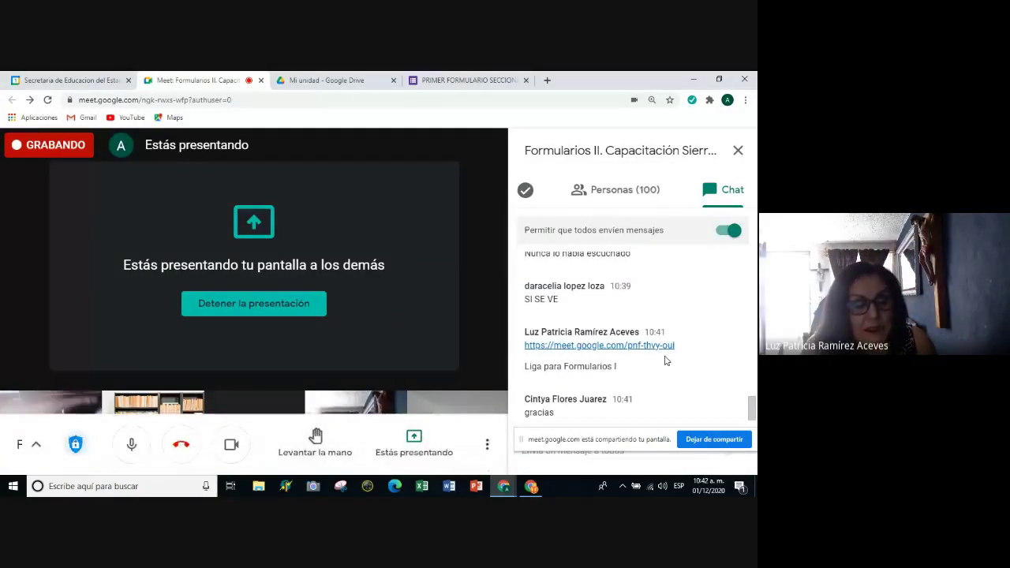
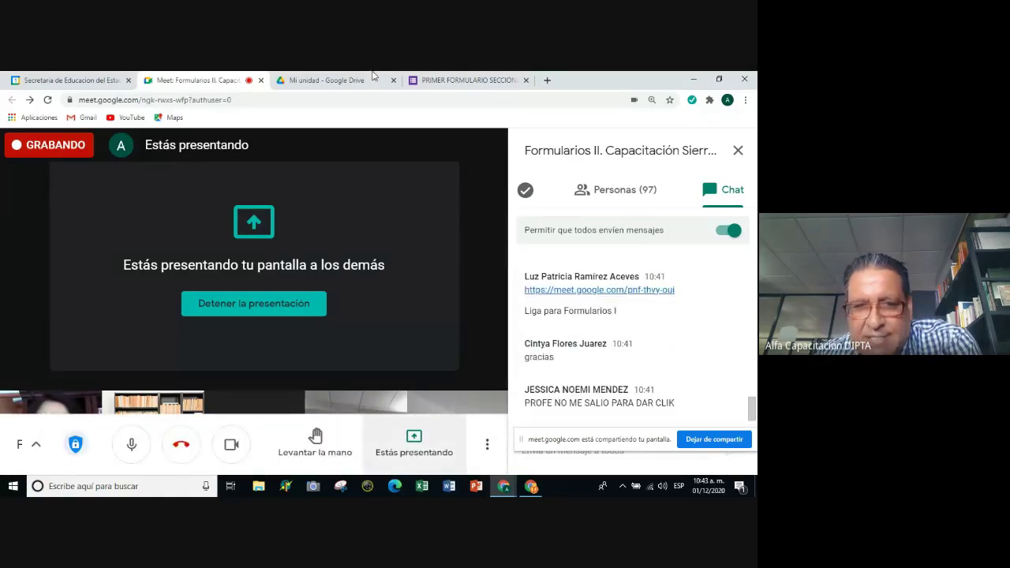
Switch to the PRIMER FORMULARIO SECCIONADO form tab and dismiss the screen-sharing notice.
click(473, 80)
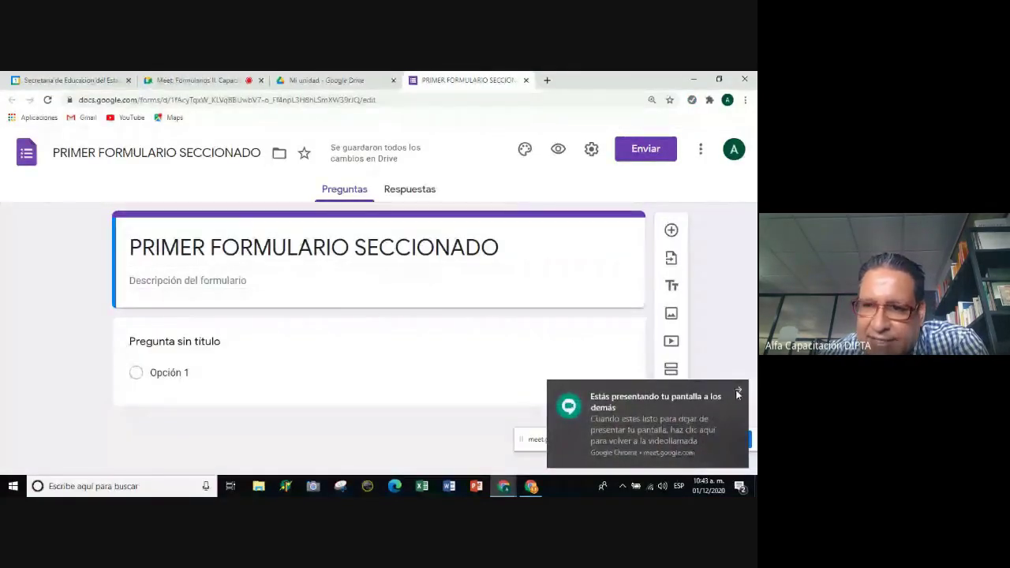
click(738, 393)
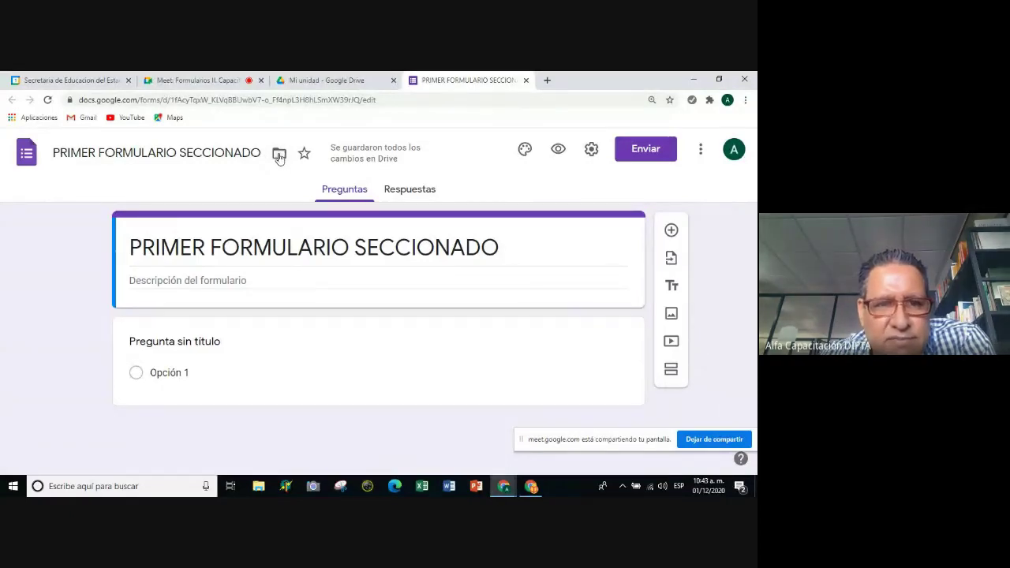
Move PRIMER FORMULARIO SECCIONADO from Mi unidad into the CURSO FORMULARIOS JORNADA 2020 folder.
click(279, 155)
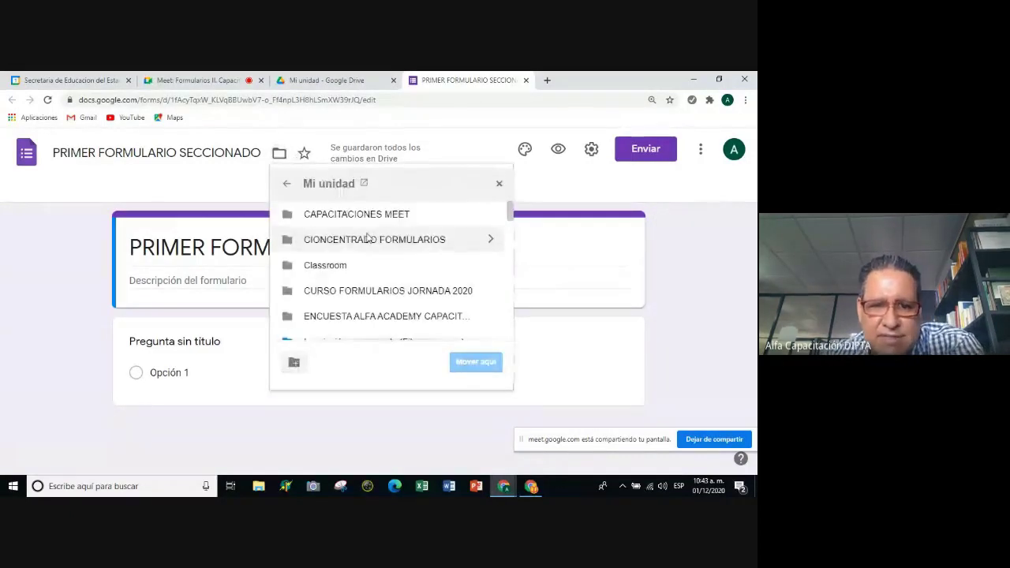
scroll(377, 257, down, 2)
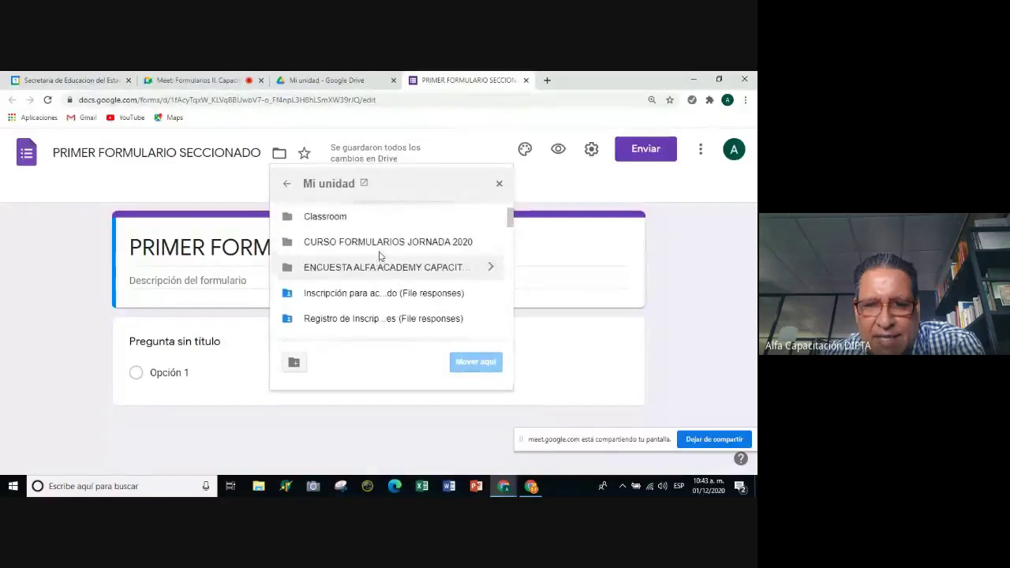
scroll(379, 264, up, 2)
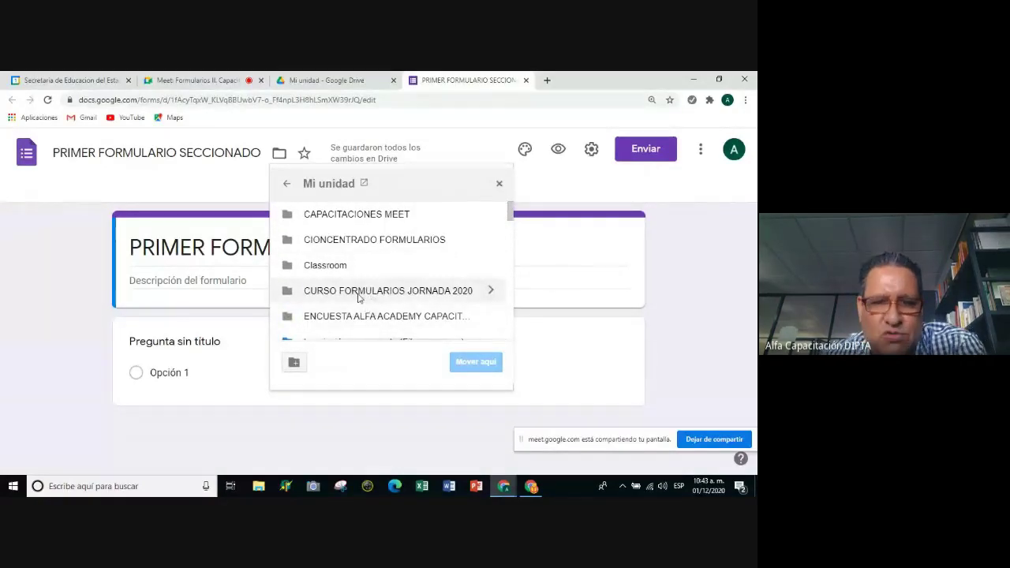
click(395, 295)
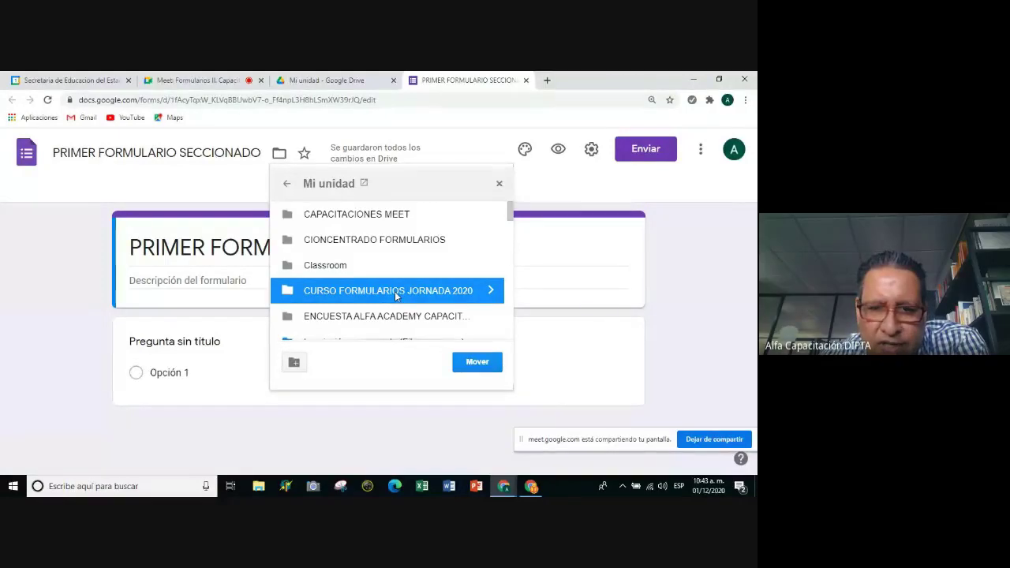
click(475, 365)
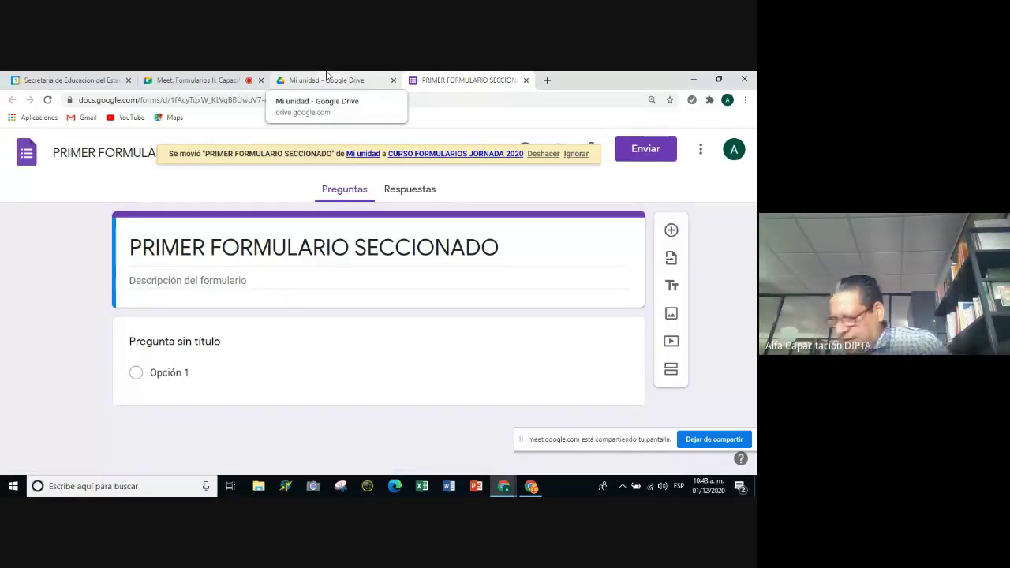
Enter the description 'Formulario dirigido al personal participante en nuestra jornada de capacitación 2020'.
click(141, 282)
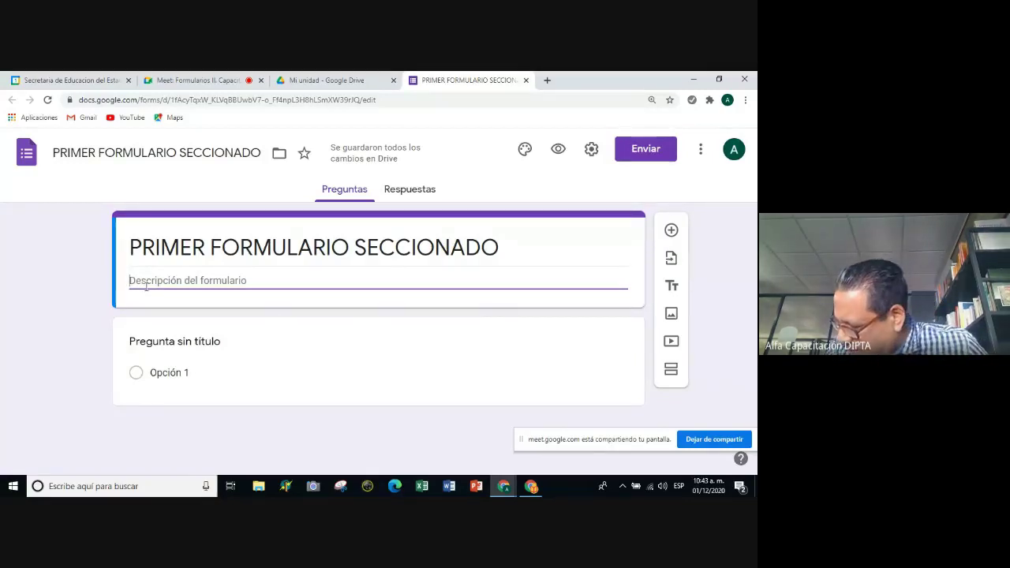
text(f)
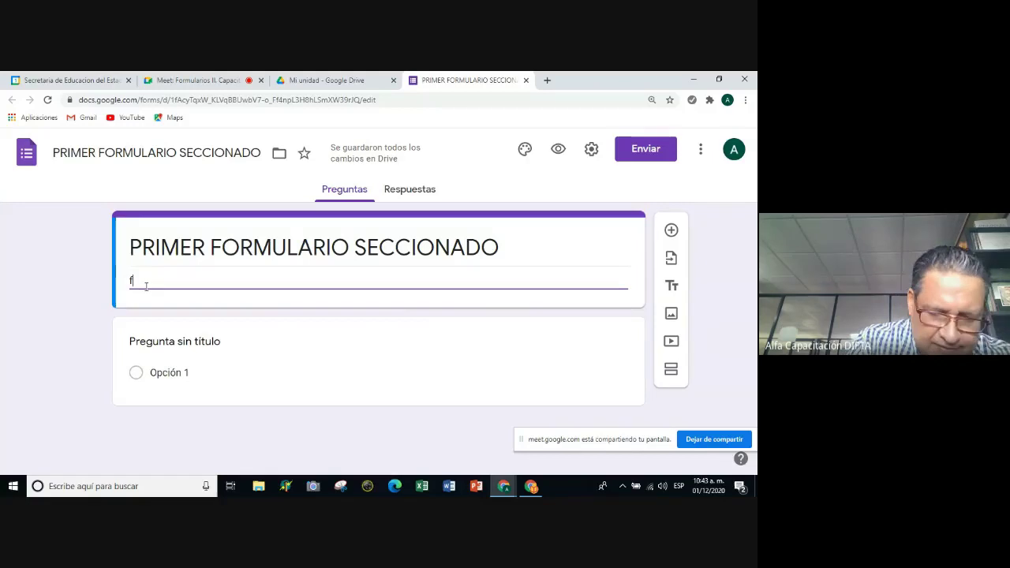
text(ORMULARIO)
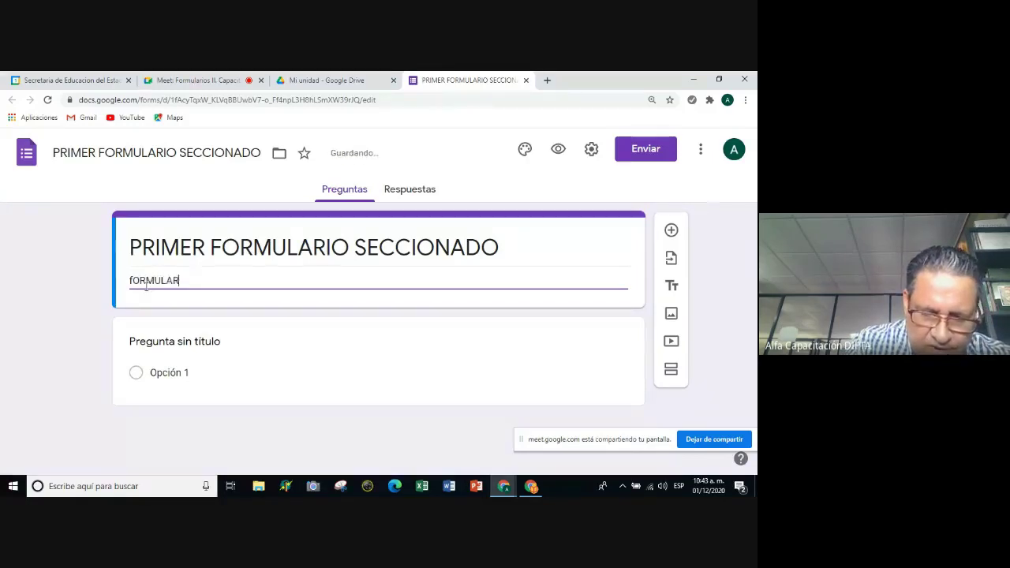
key(BackSpace)
key(BackSpace)
key(BackSpace)
key(BackSpace)
key(BackSpace)
key(BackSpace)
key(BackSpace)
key(BackSpace)
key(BackSpace)
key(BackSpace)
key(BackSpace)
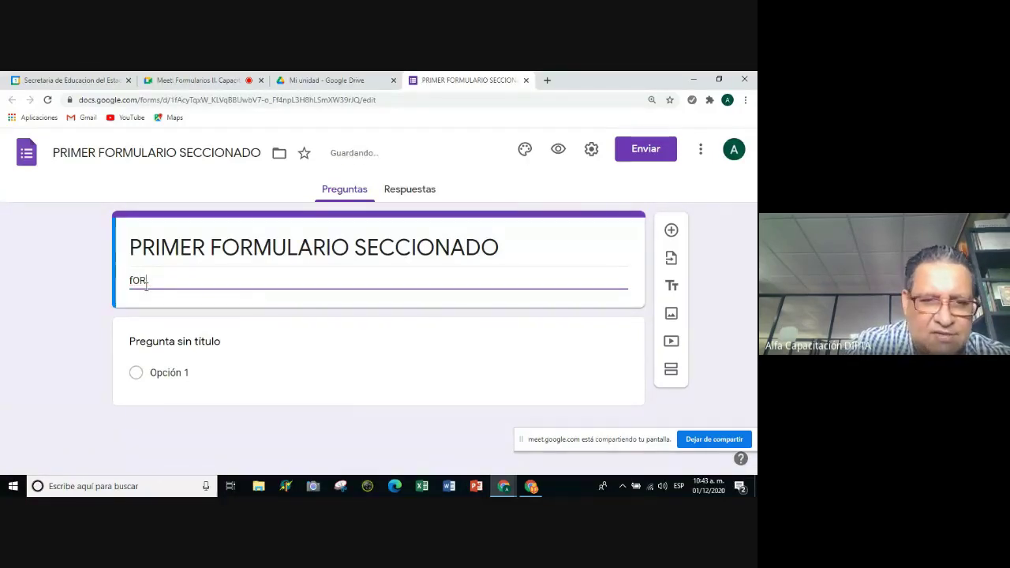
text(Formulario )
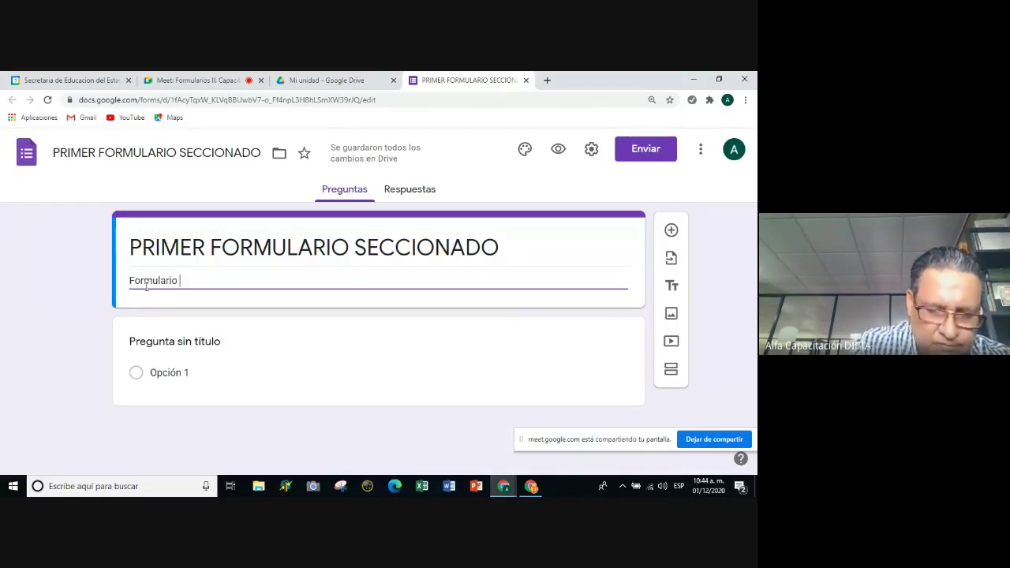
text(dirigido al)
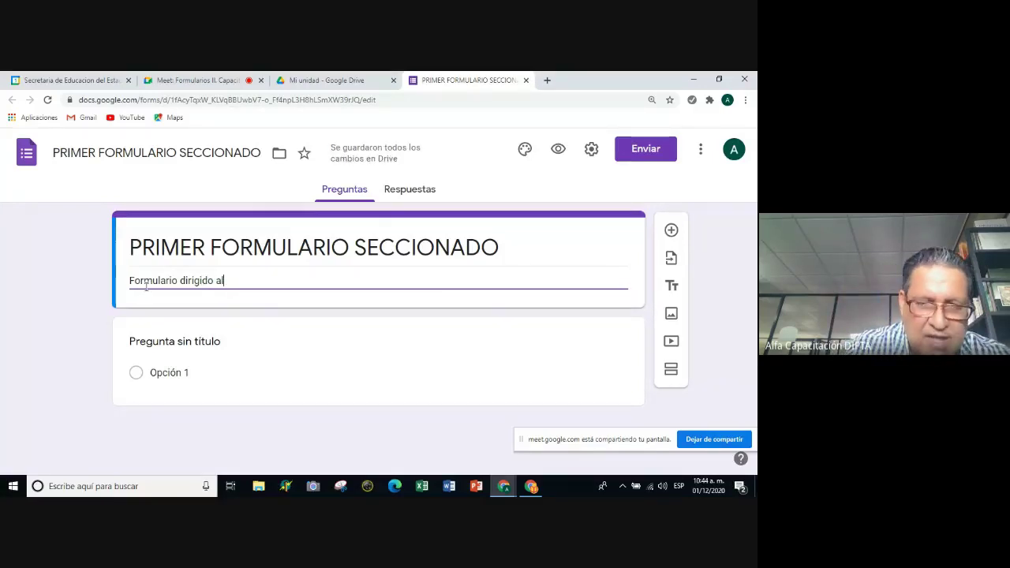
text( per)
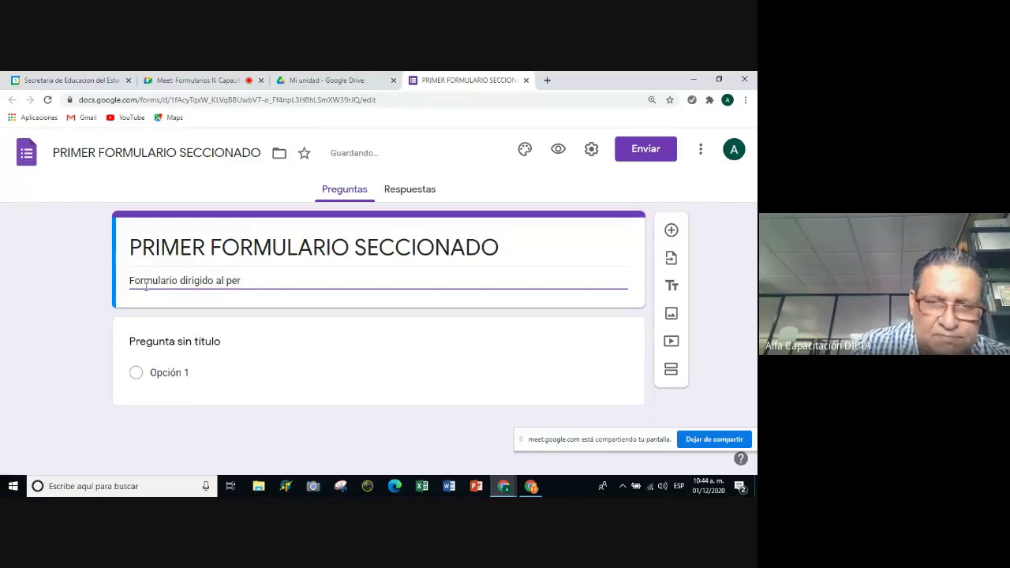
text(sonal )
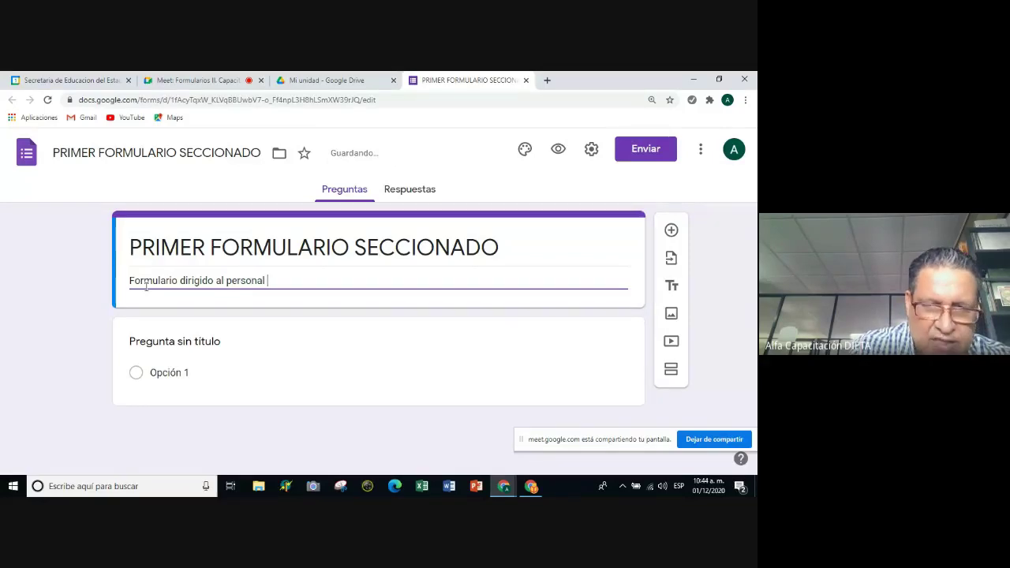
text(participante )
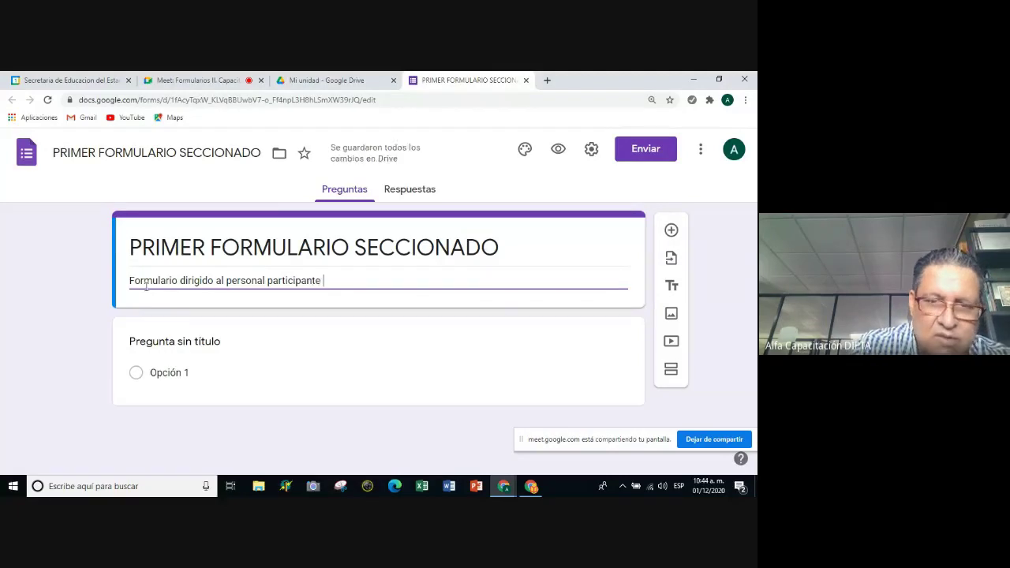
text(en nuestr)
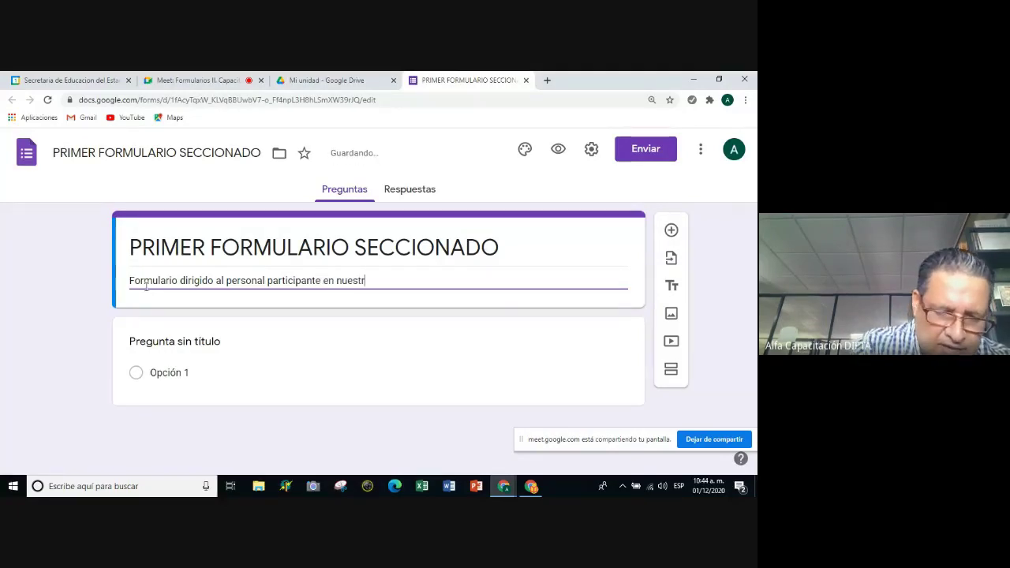
text(a jo)
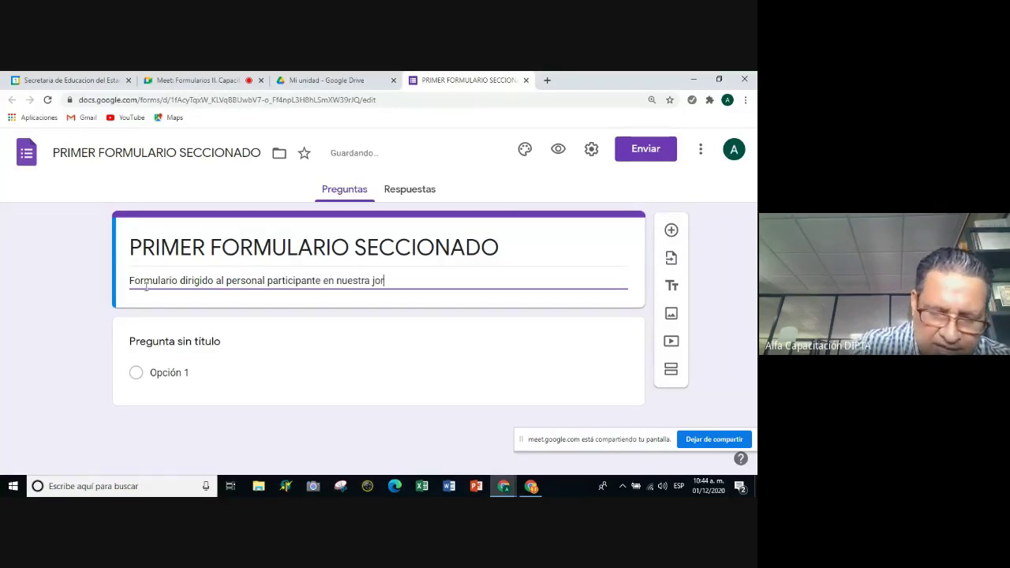
text(r)
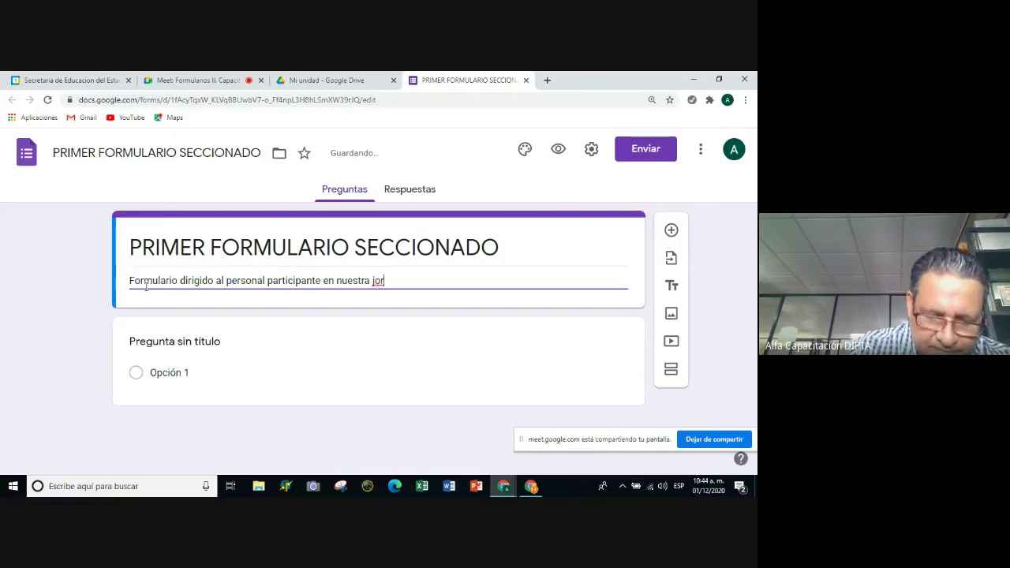
text(na)
text(da de cap)
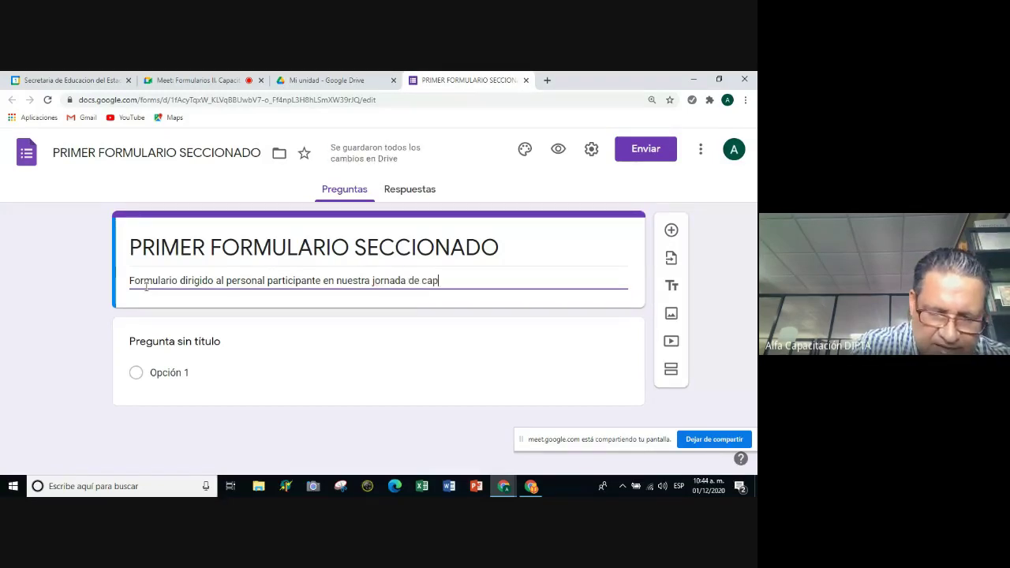
text(acitaci)
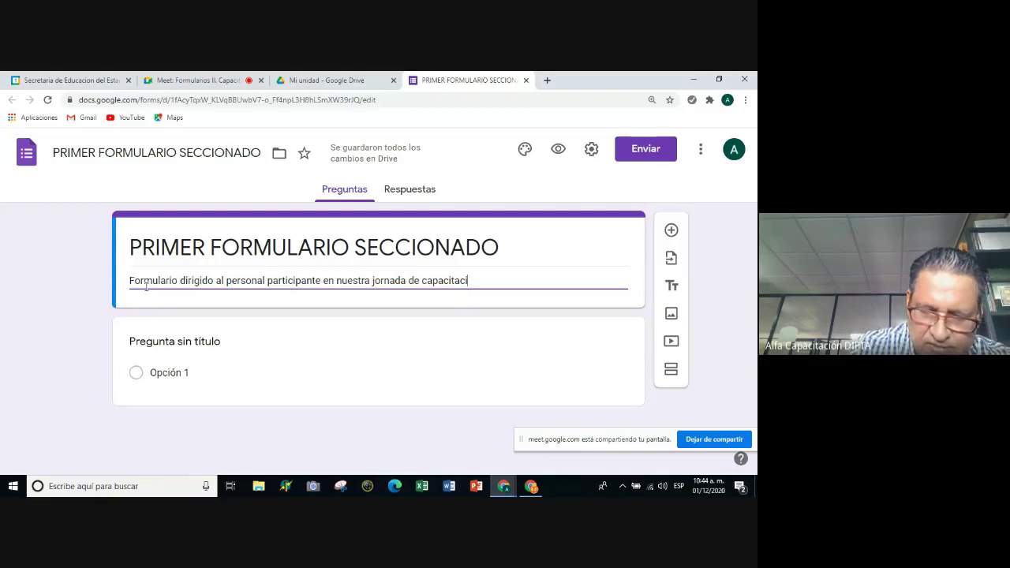
text(ón )
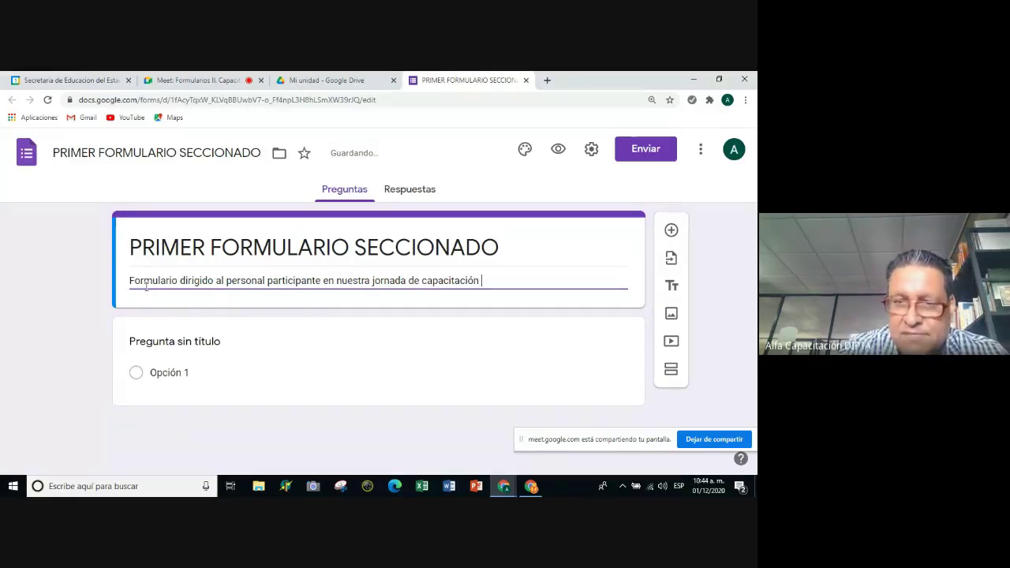
text(2002)
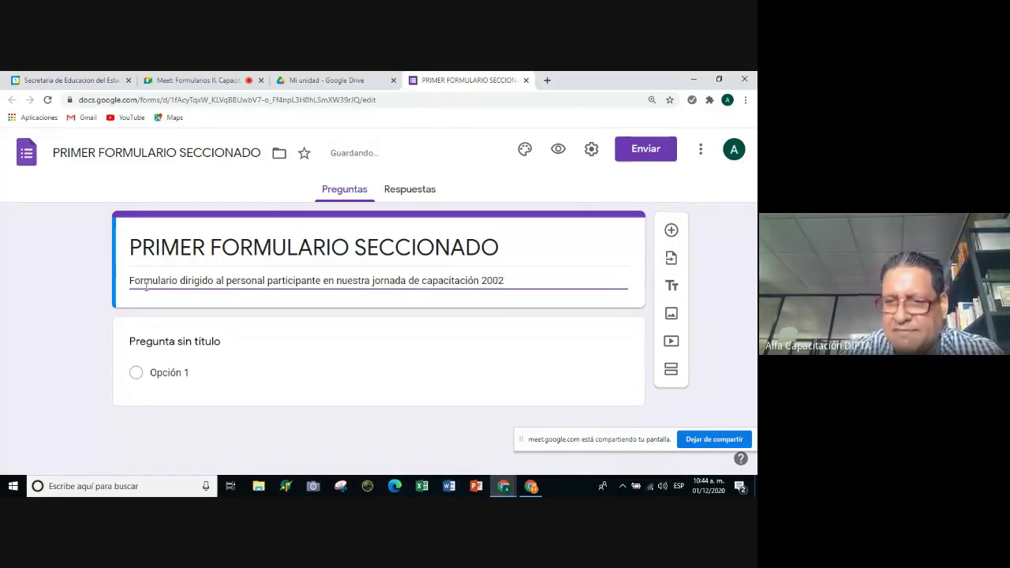
key(BackSpace)
key(BackSpace)
text(0)
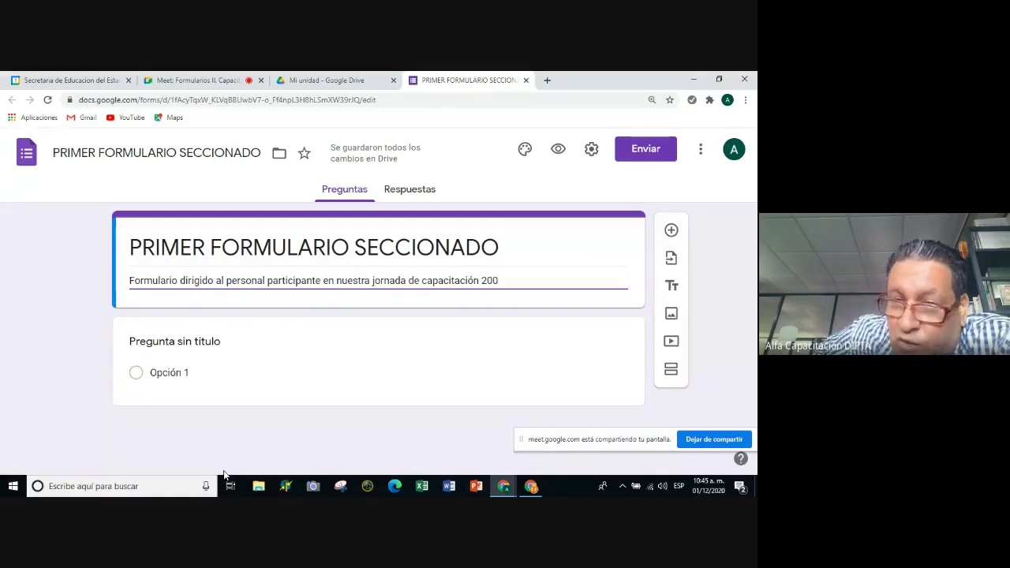
key(BackSpace)
text(20)
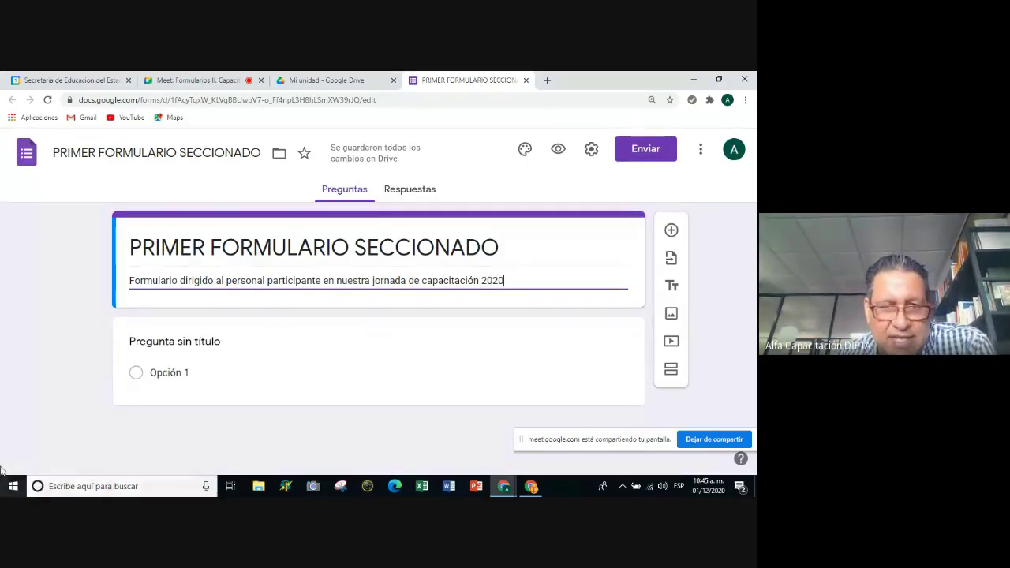
click(190, 356)
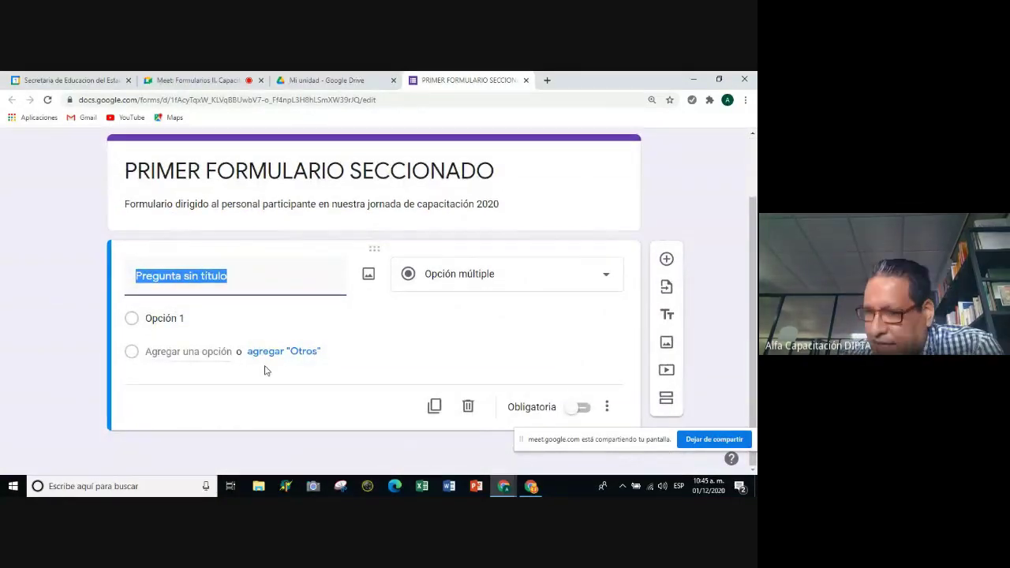
Make the first question a Respuesta breve item titled 'Nombre del encuestado'.
click(608, 277)
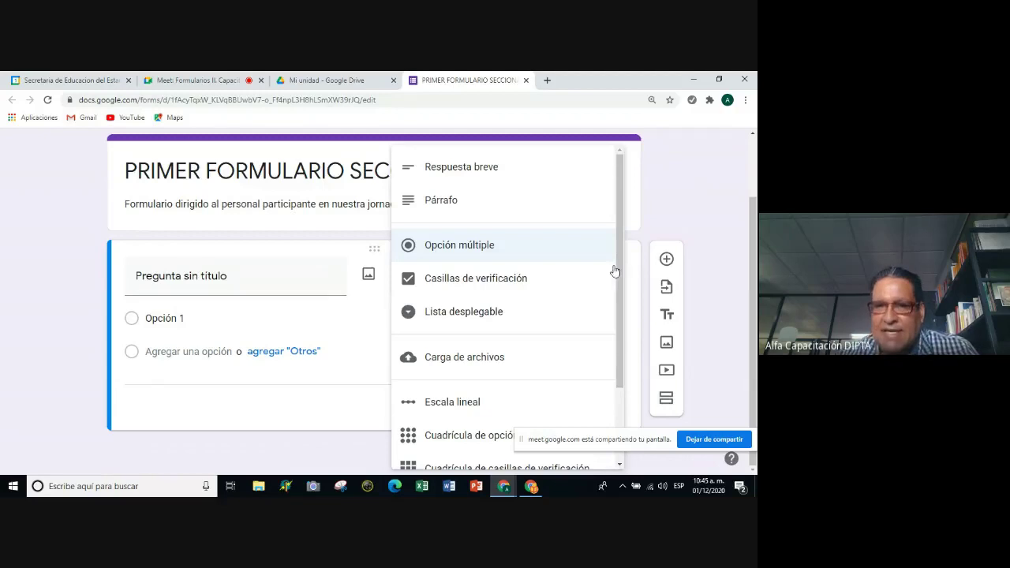
click(501, 168)
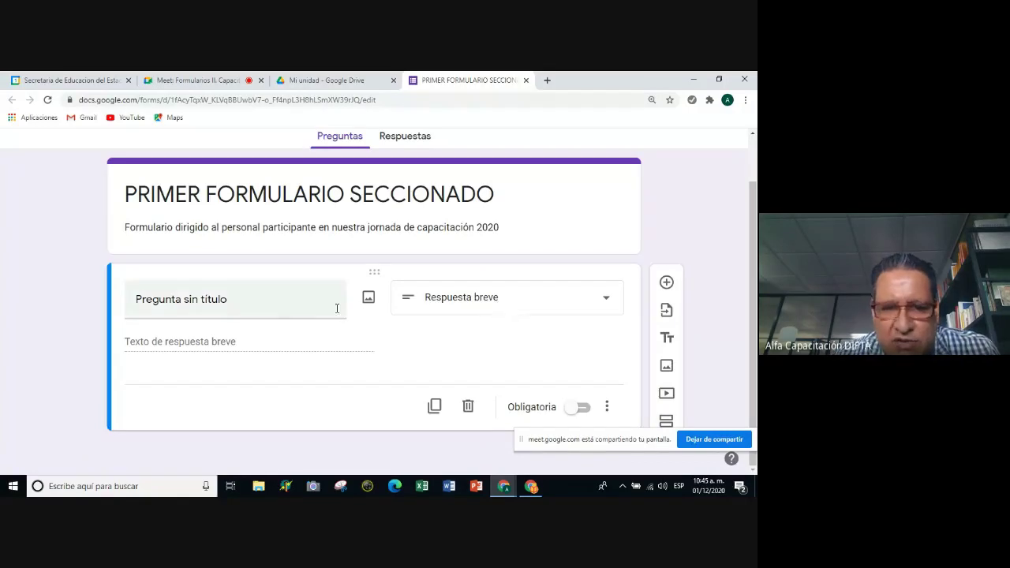
click(207, 304)
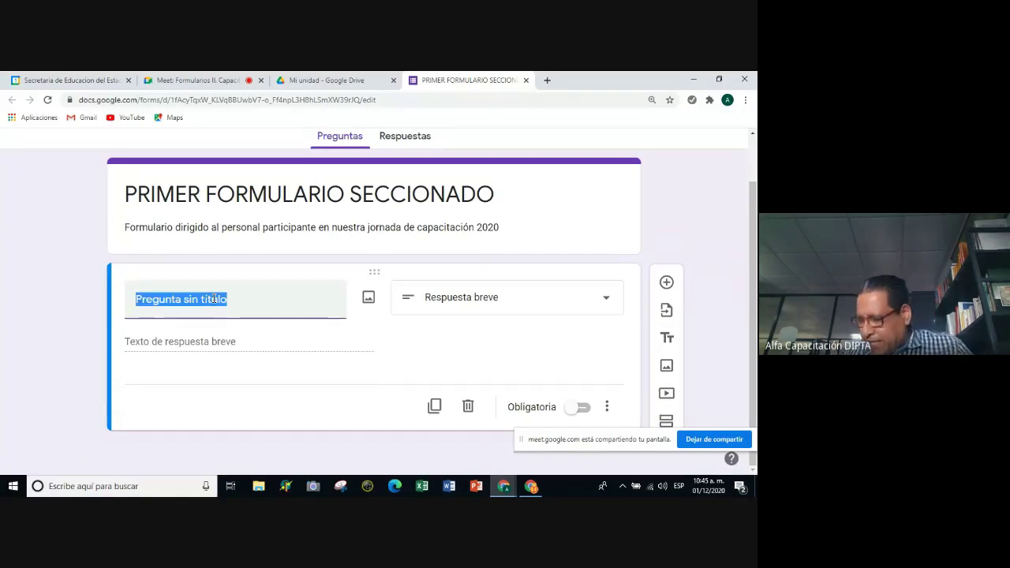
text(Nombt¿)
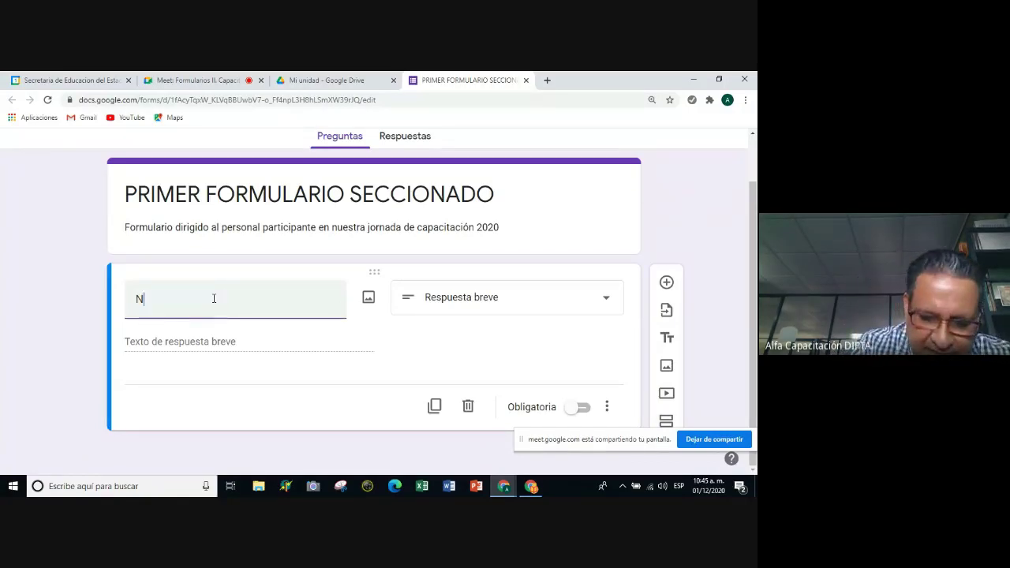
key(BackSpace)
key(BackSpace)
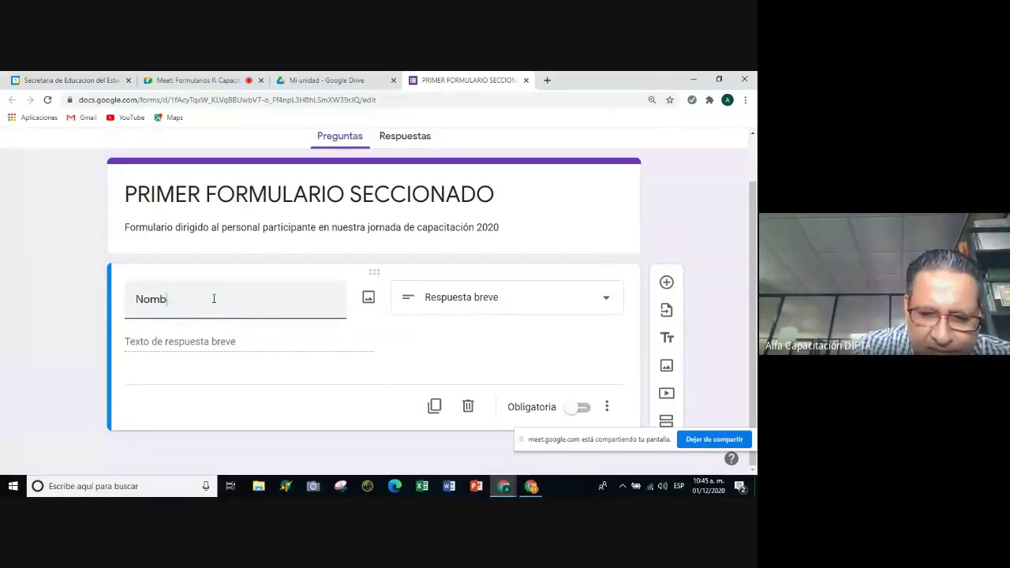
text(re del)
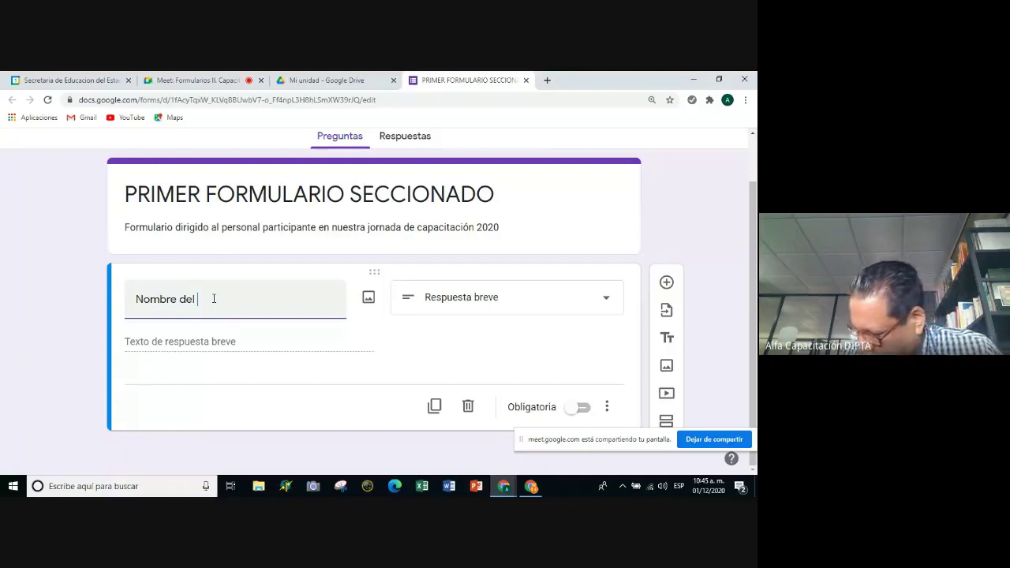
text( encuestad)
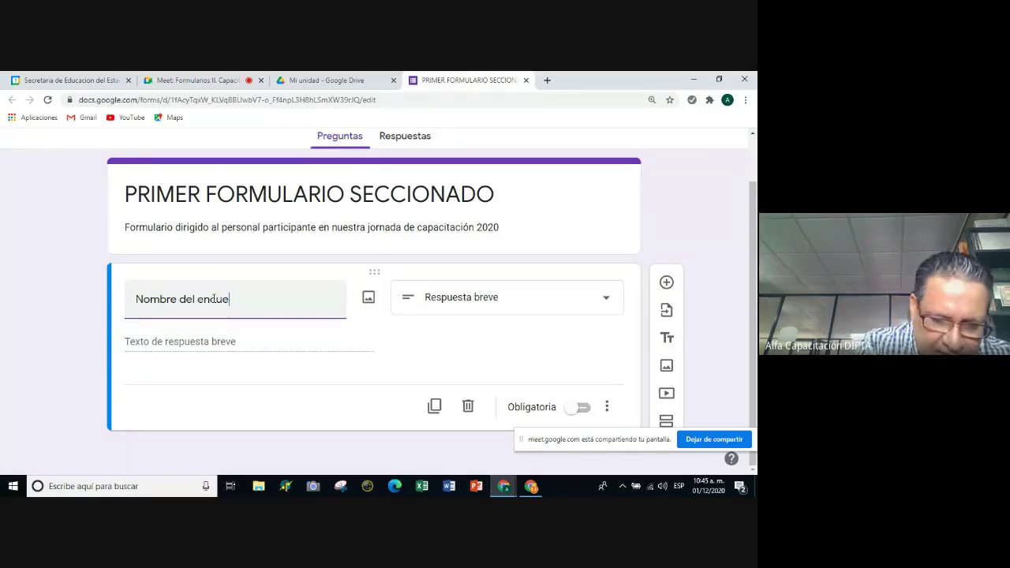
text(o)
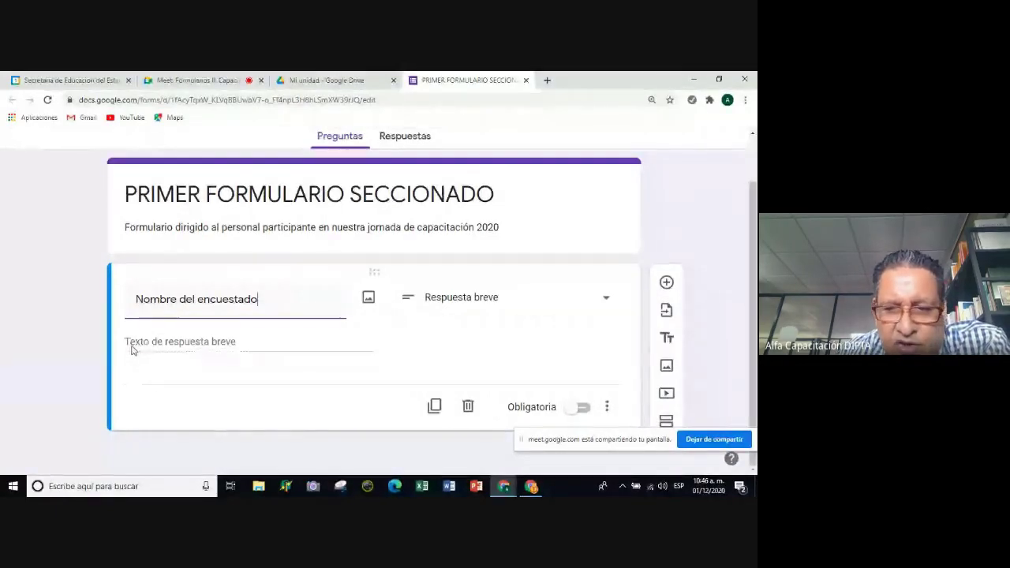
Turn on Obligatoria for the name question and add a Descripción line from its ⋮ menu.
click(584, 408)
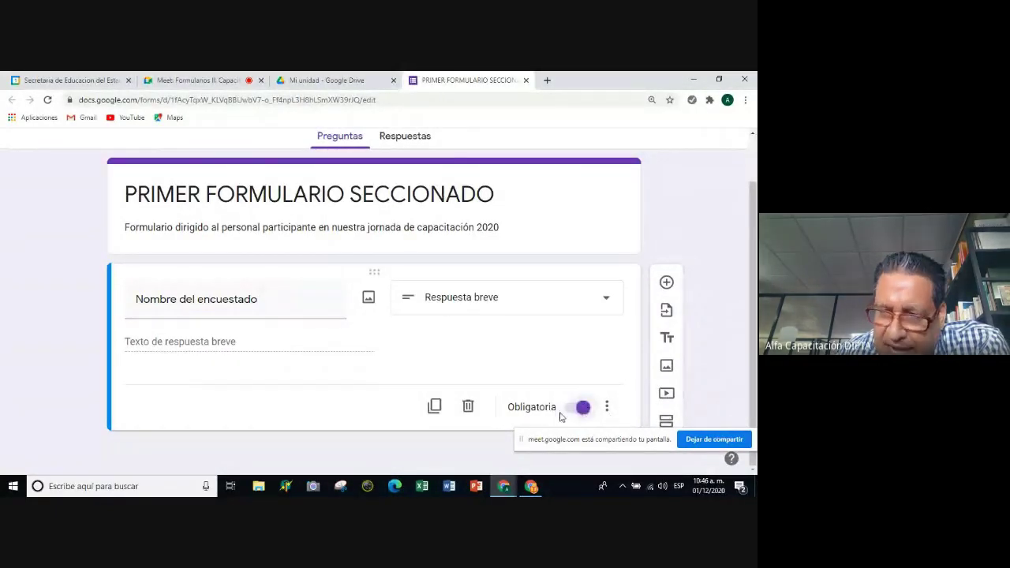
click(605, 410)
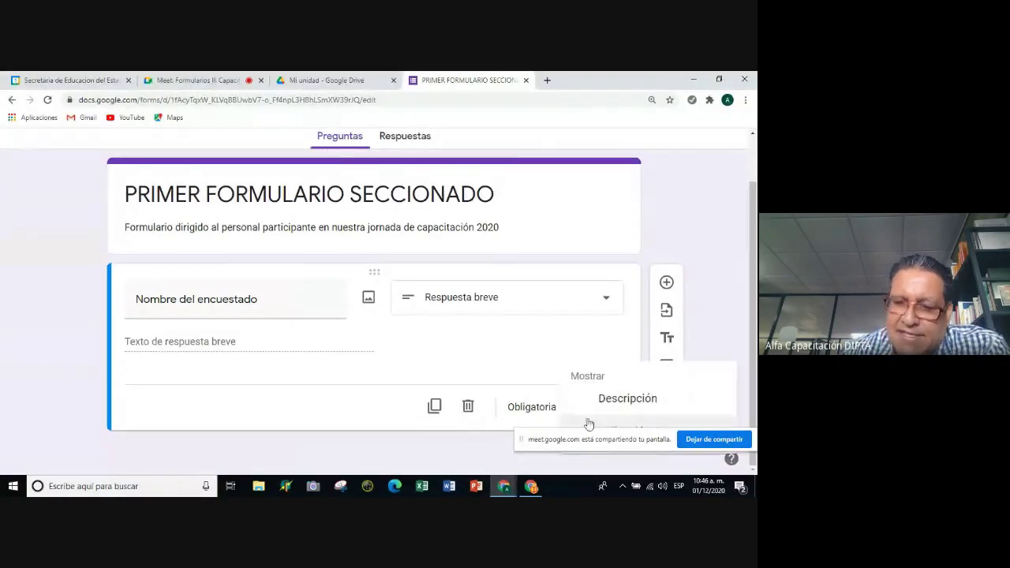
click(565, 326)
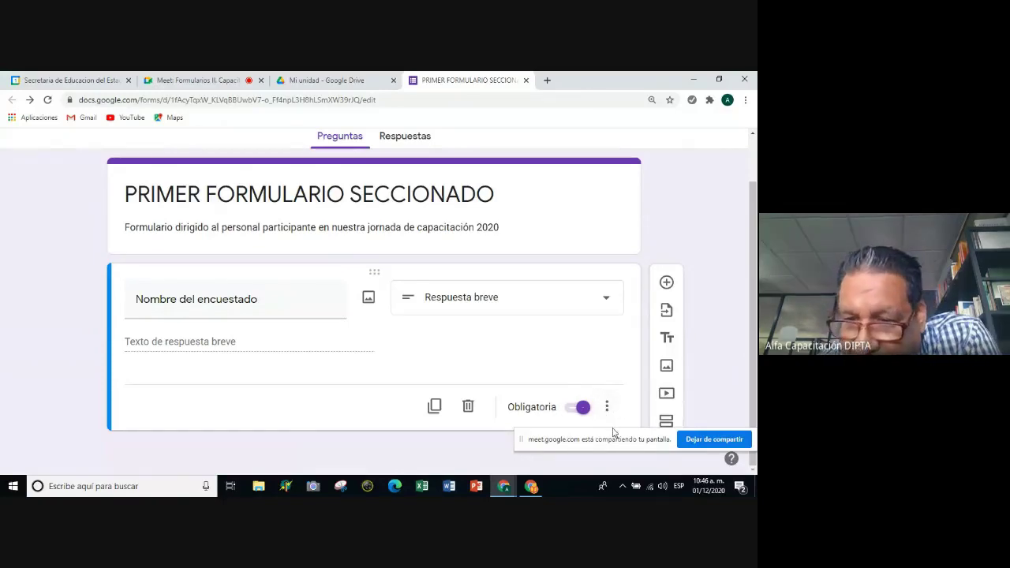
drag(613, 435, 612, 444)
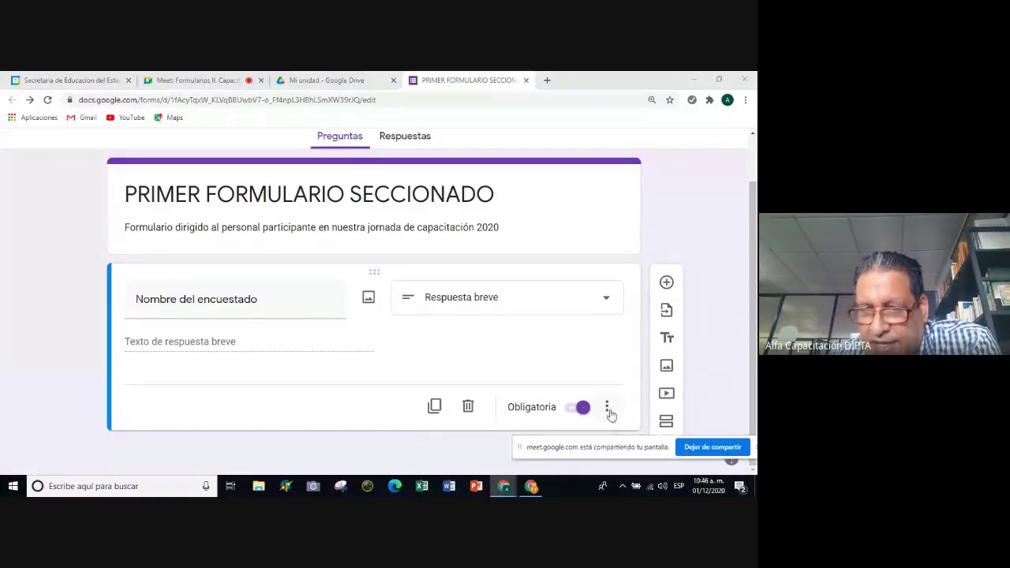
click(608, 410)
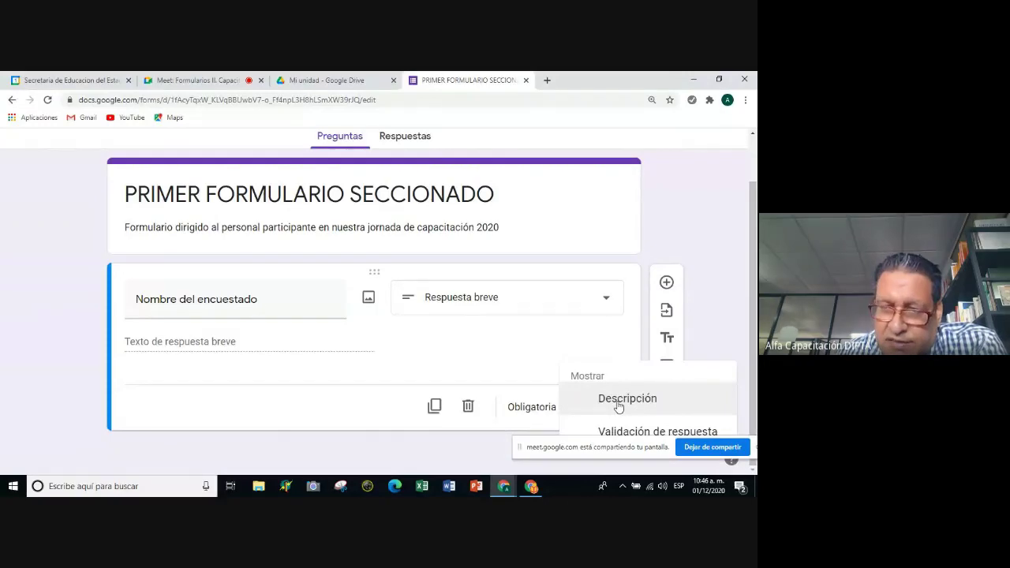
click(618, 400)
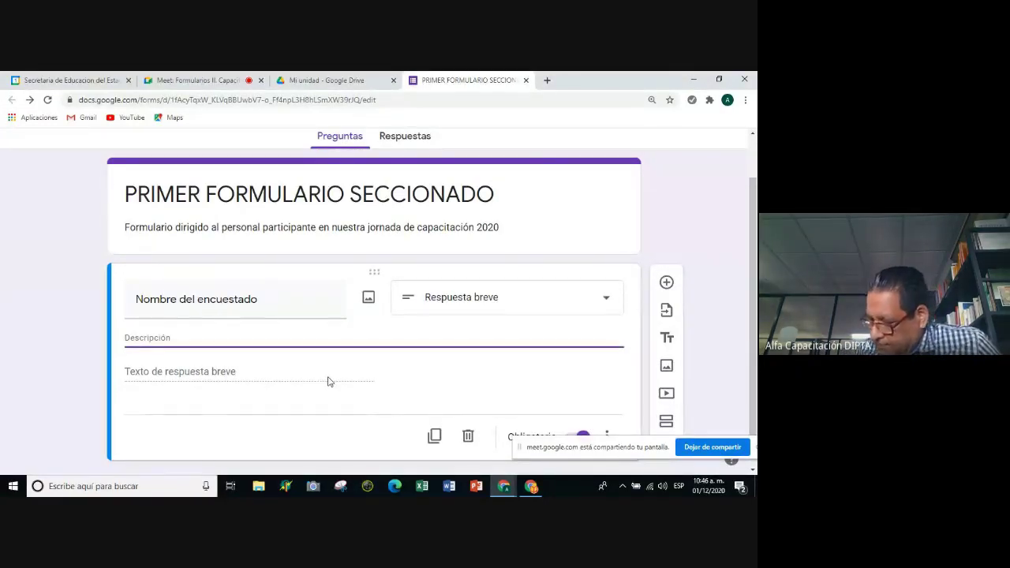
Write help text asking for the name in capitals, paternal surname first, with an example name.
text(Es )
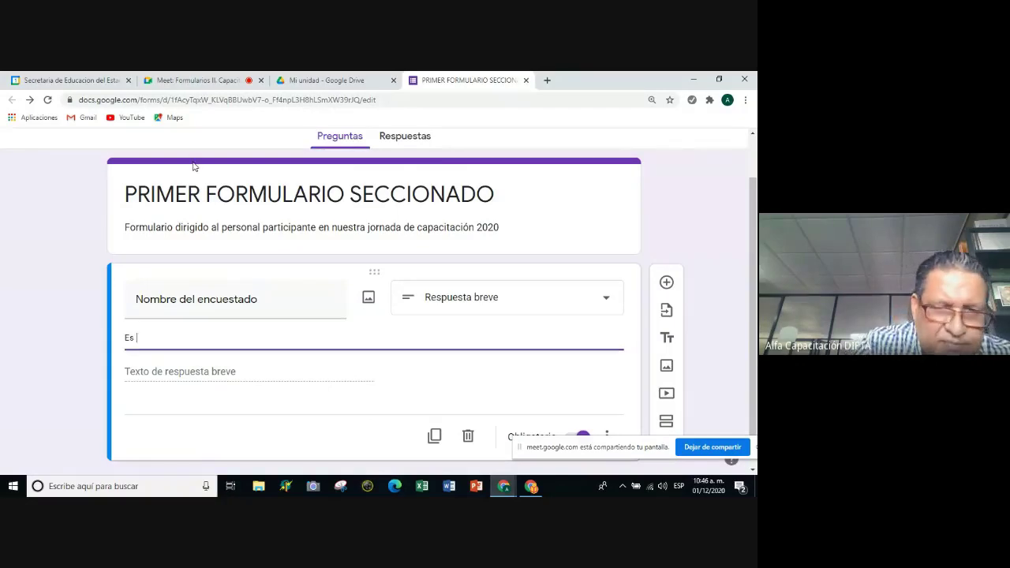
text(impo)
key(BackSpace)
key(BackSpace)
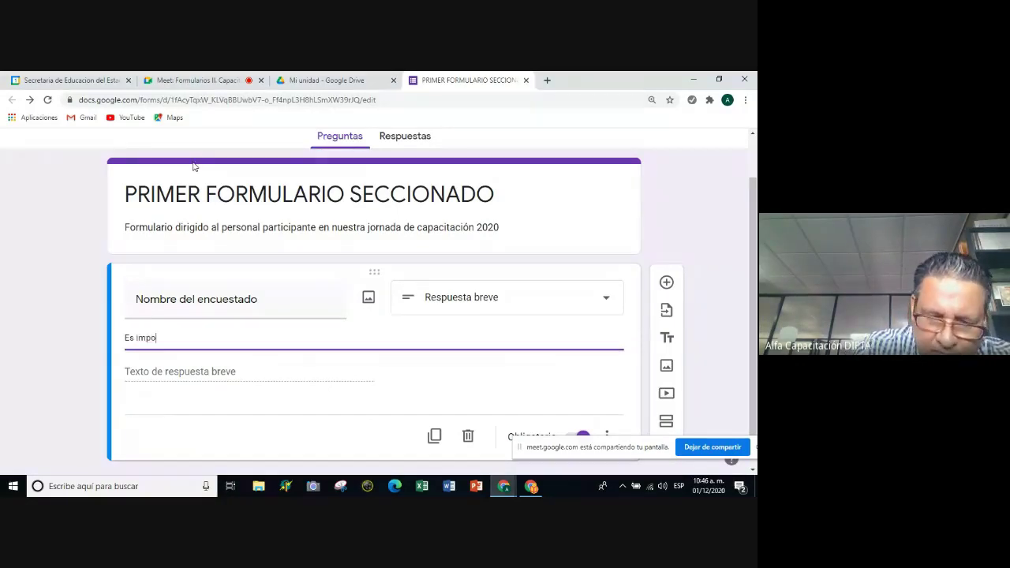
text(portante que )
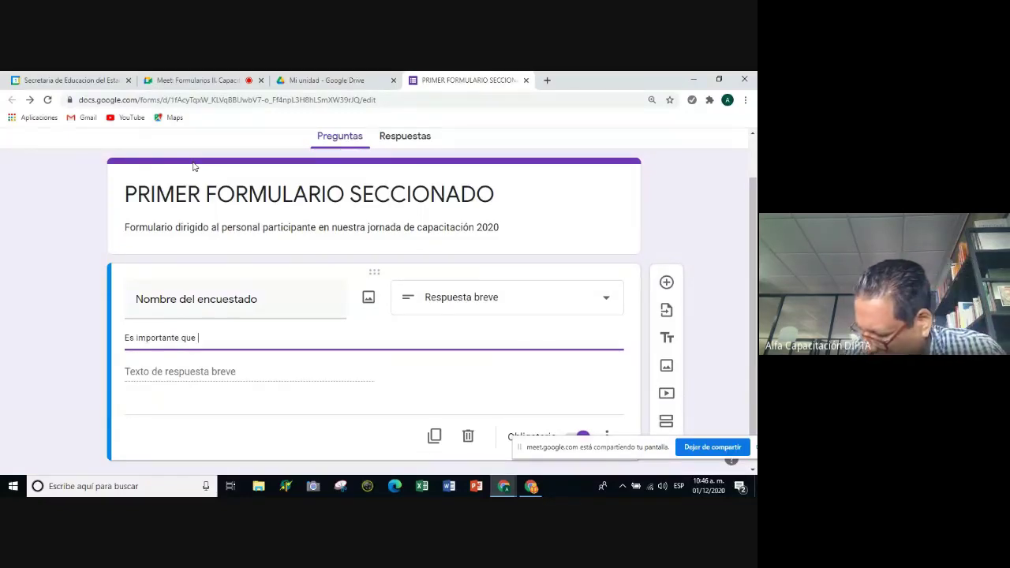
text(escr)
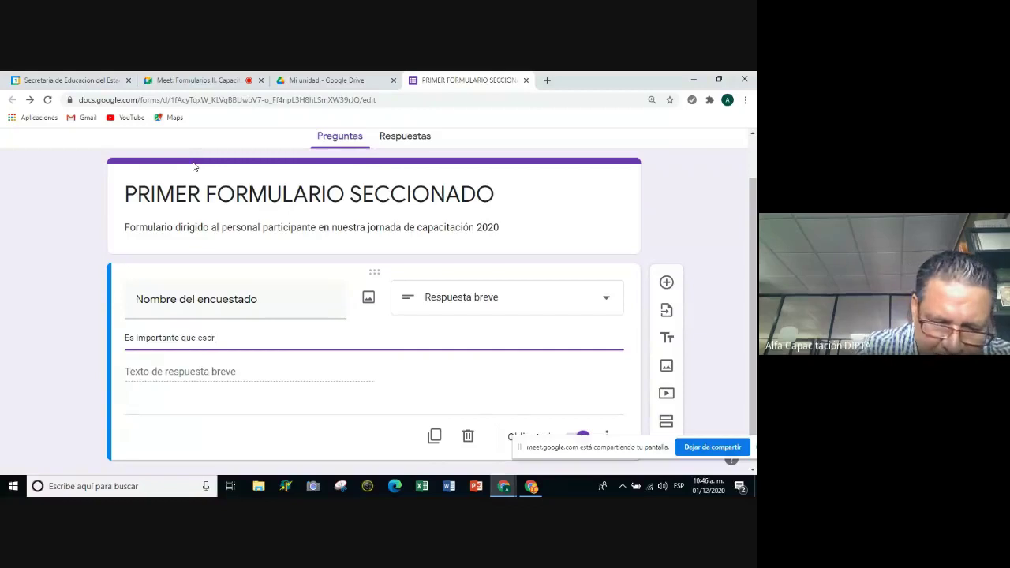
text(ibas tu nombre)
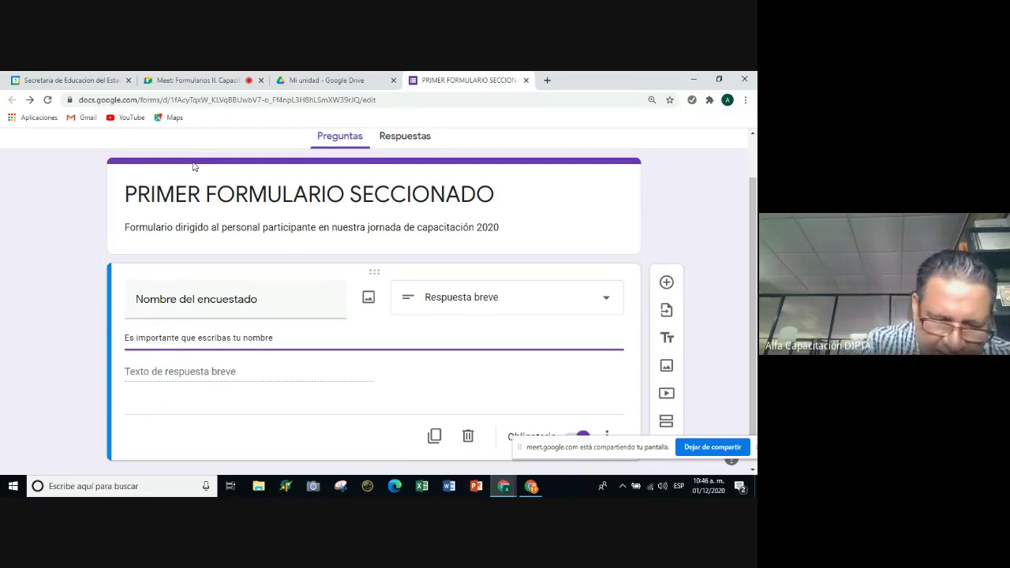
text( en l)
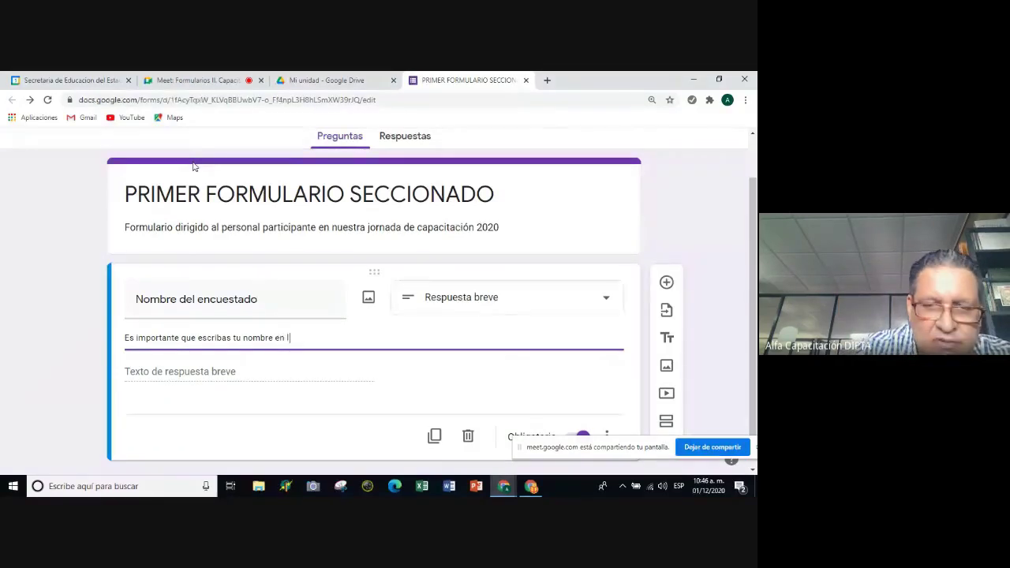
text(etras ma)
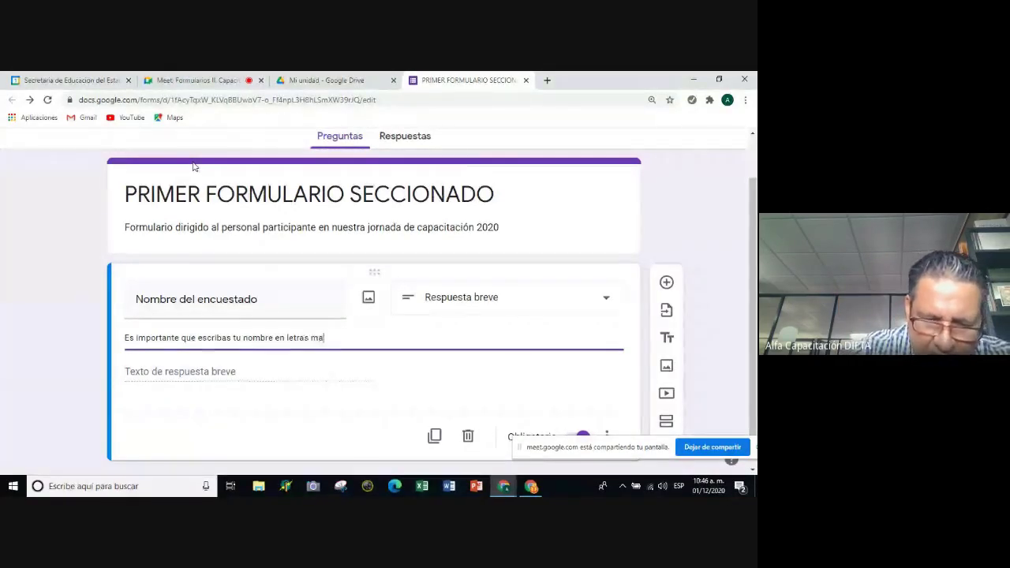
text(yúsculas )
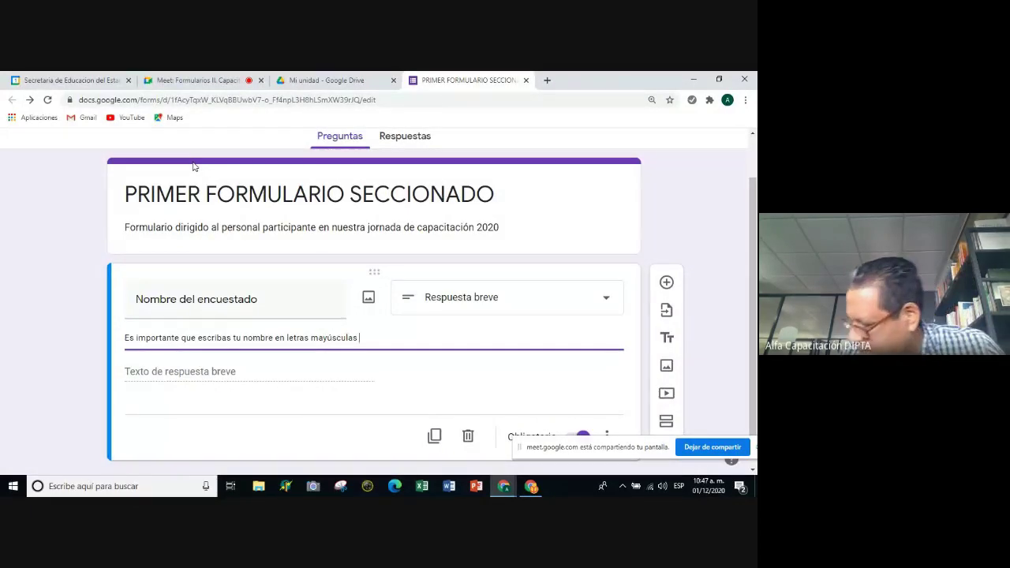
text(, sin erro)
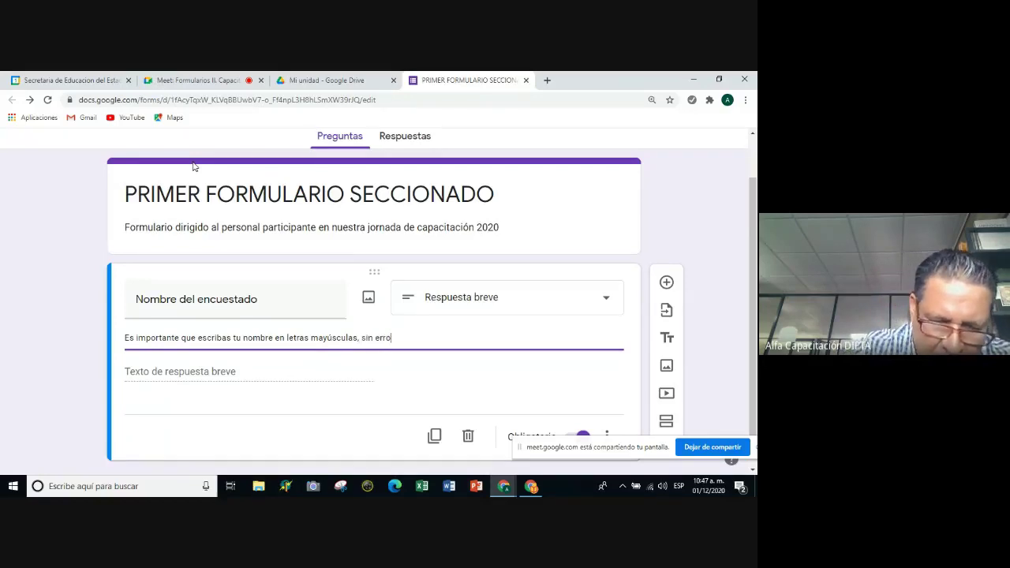
text(res)
key(BackSpace)
key(BackSpace)
key(BackSpace)
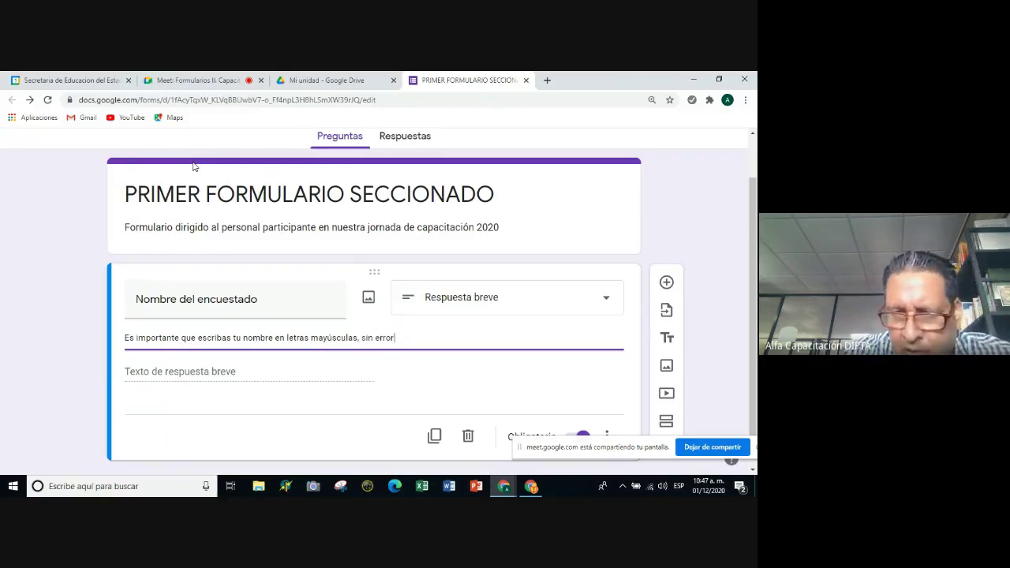
text(res )
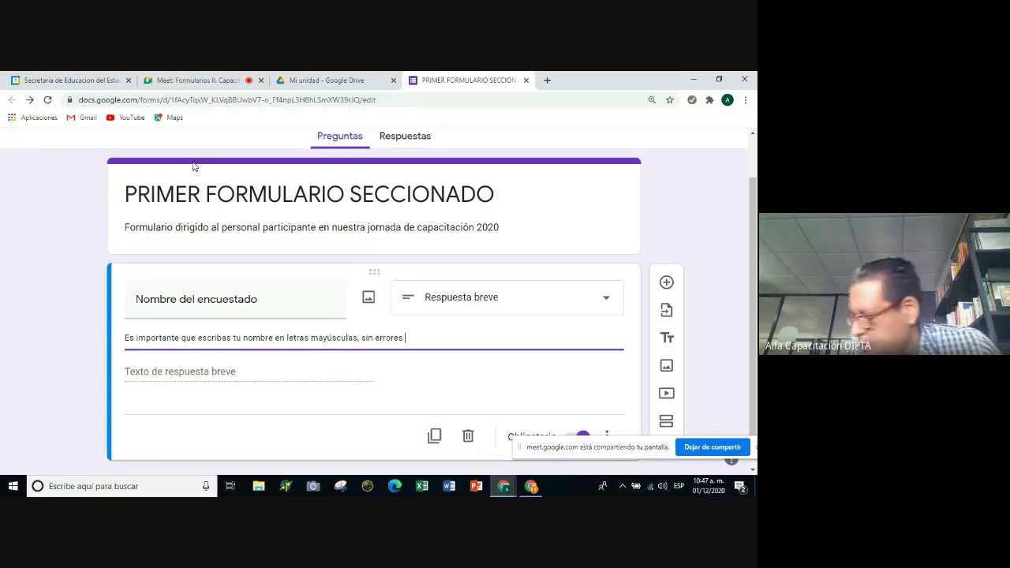
text(de capt)
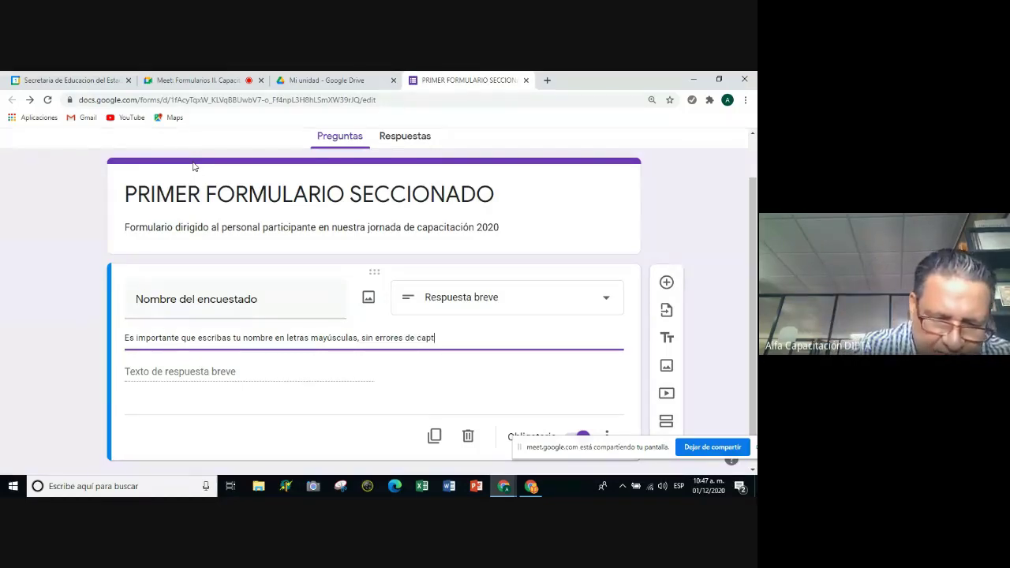
text(ura e iniciando)
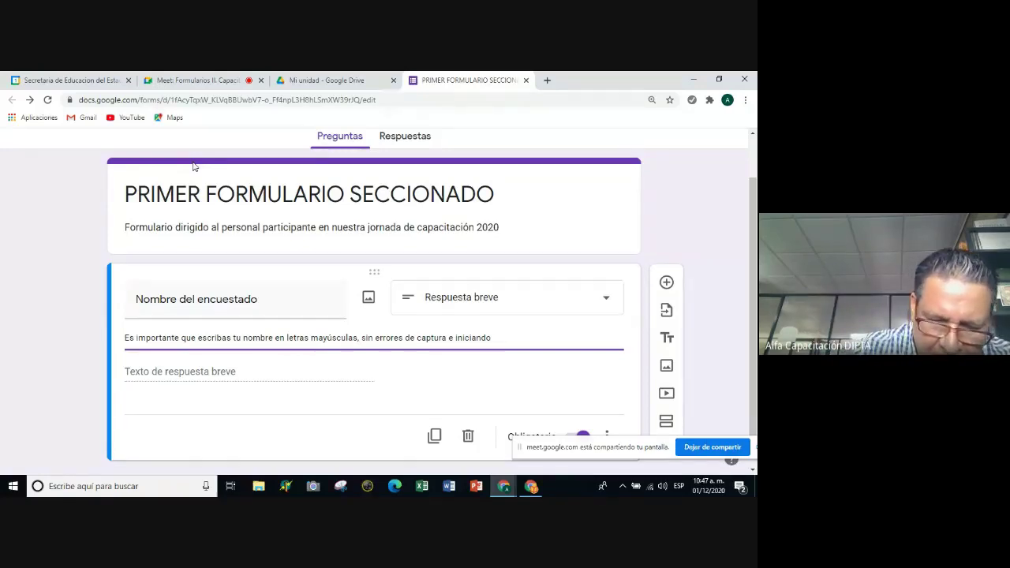
text(con el apellido paterno, e)
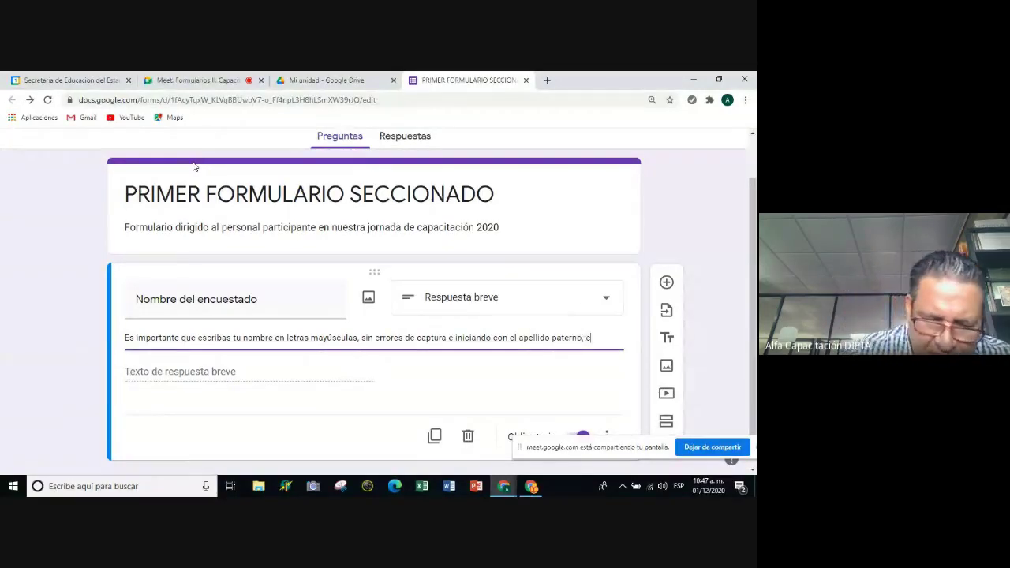
text(jem´plo)
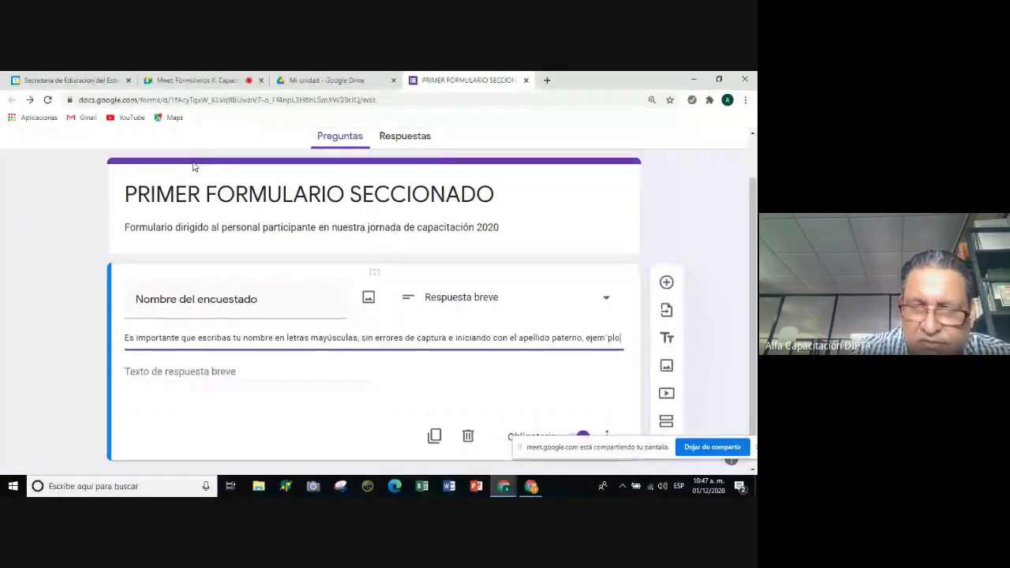
key(BackSpace)
key(BackSpace)
key(BackSpace)
key(BackSpace)
key(BackSpace)
text(mplo)
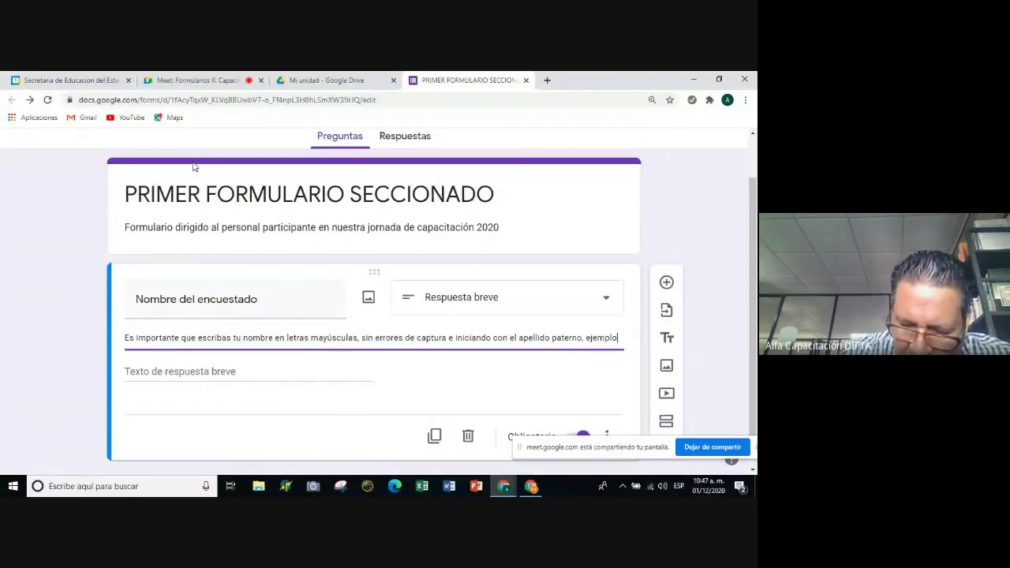
text(: )
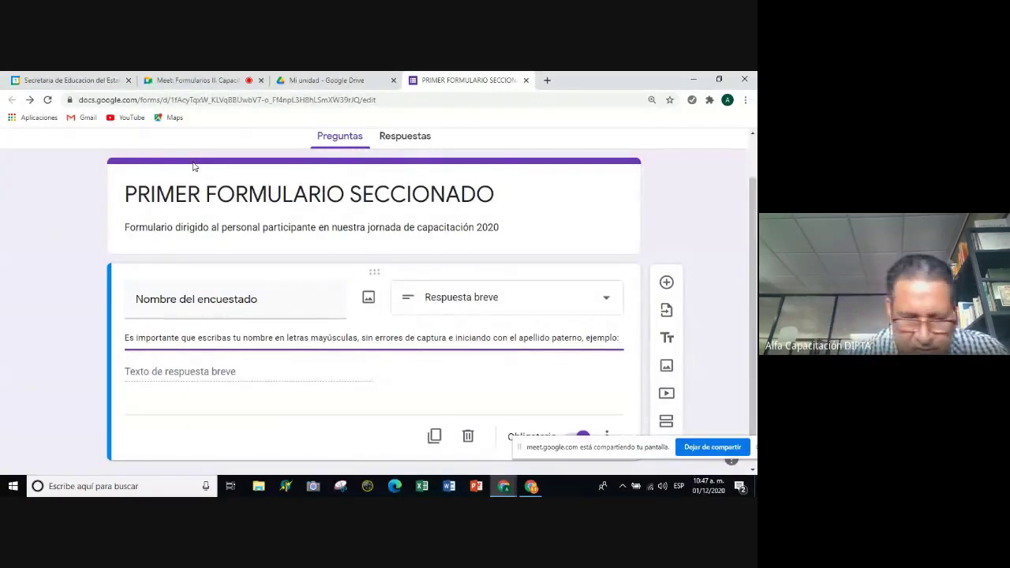
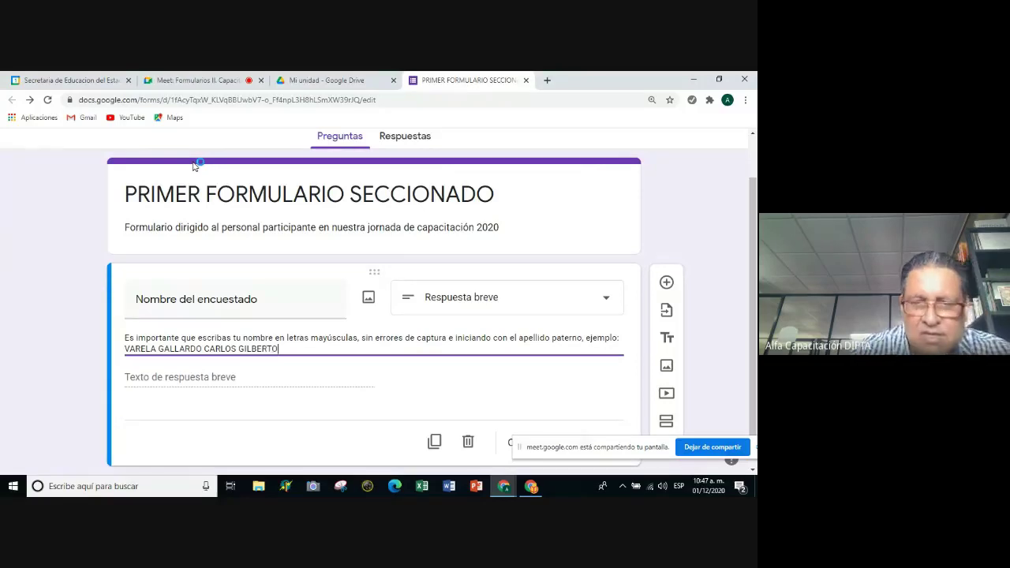
scroll(196, 165, down, 1)
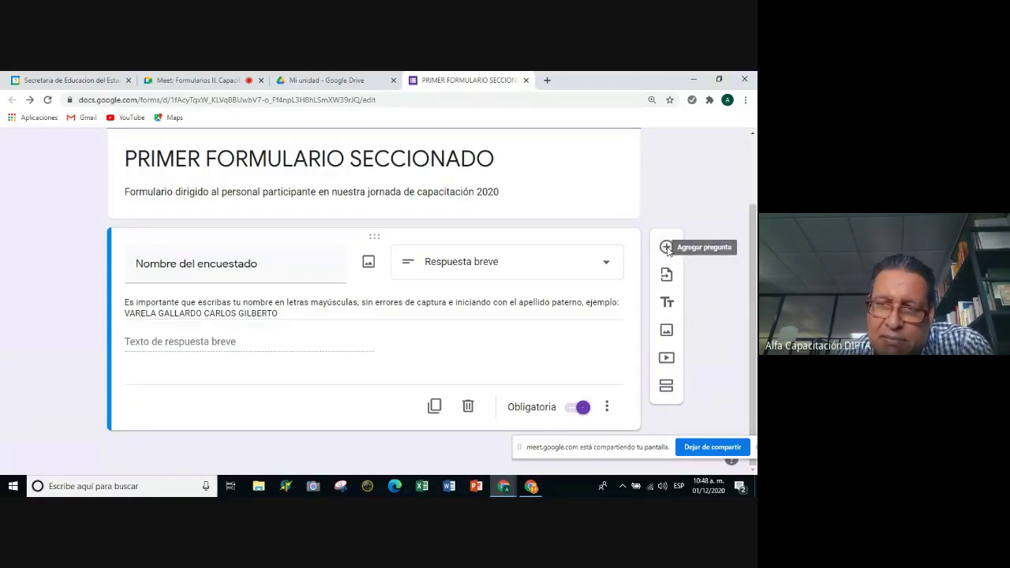
Add a second question below Nombre del encuestado and switch on Obligatoria.
click(666, 247)
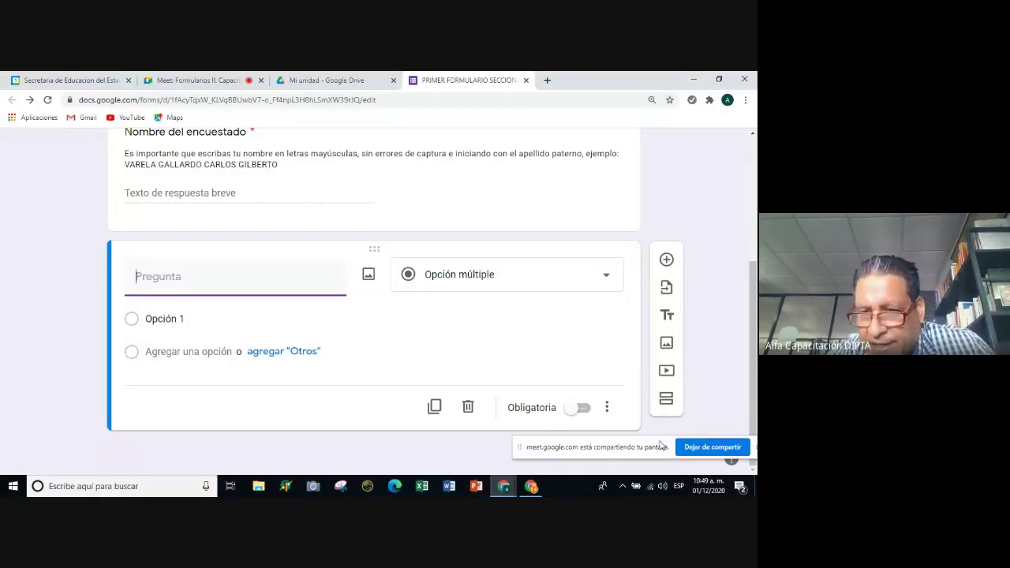
click(588, 413)
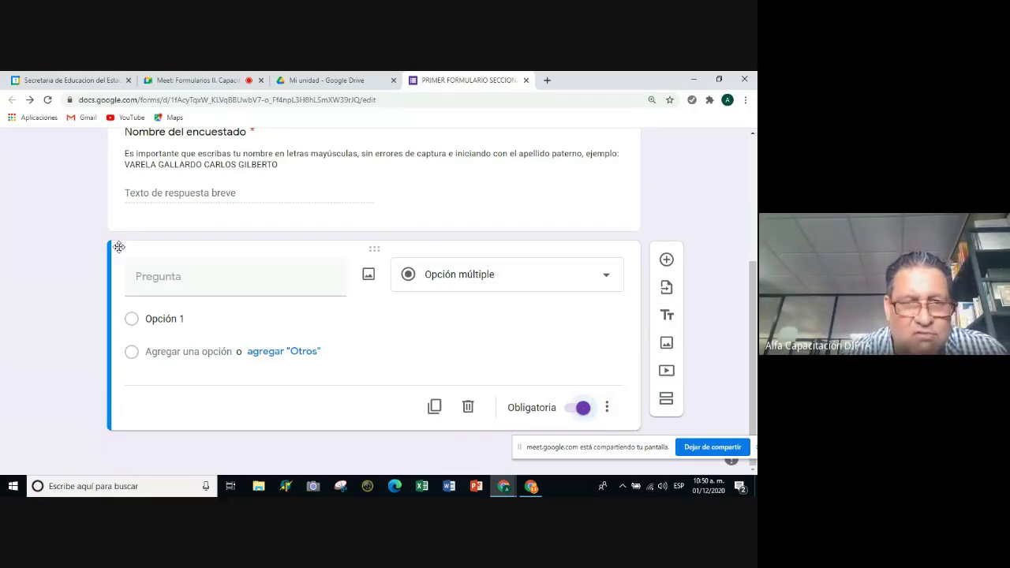
Title the new question 'Tipo de función' and keep it as Opción múltiple.
click(142, 276)
text(tIPO)
key(BackSpace)
key(BackSpace)
key(BackSpace)
key(BackSpace)
key(BackSpace)
text(Tipo de)
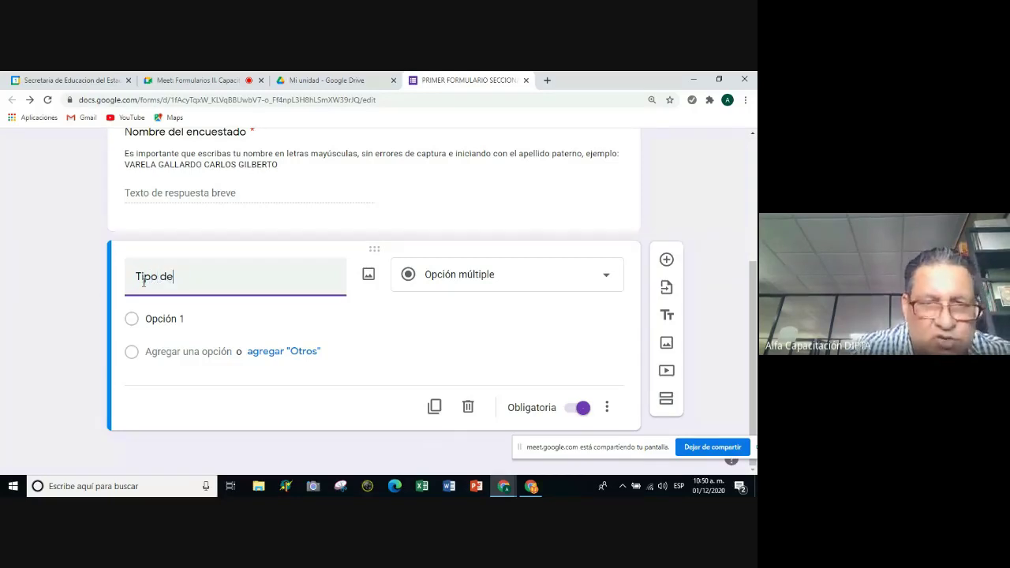
text( func)
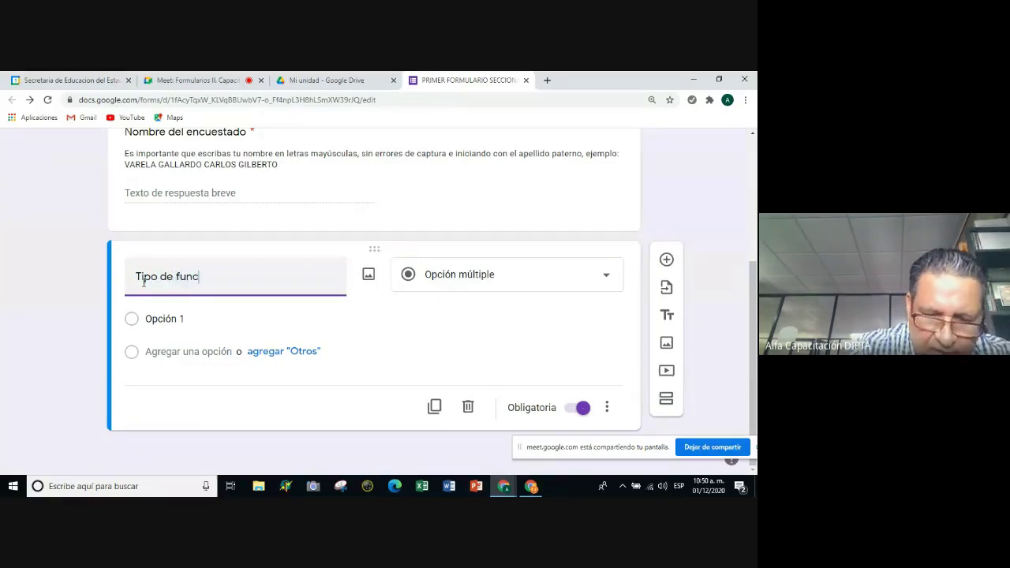
text(ión)
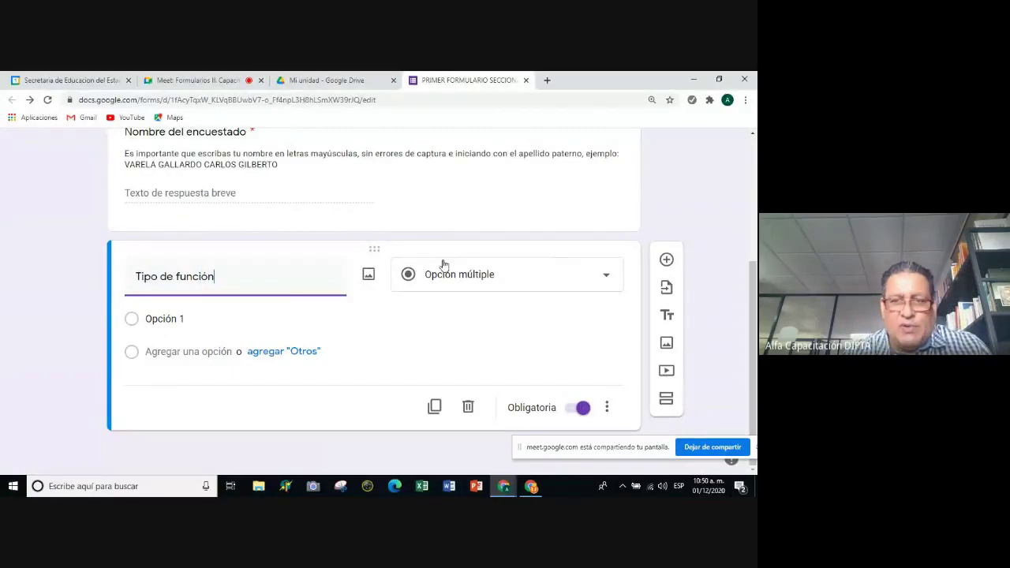
click(603, 278)
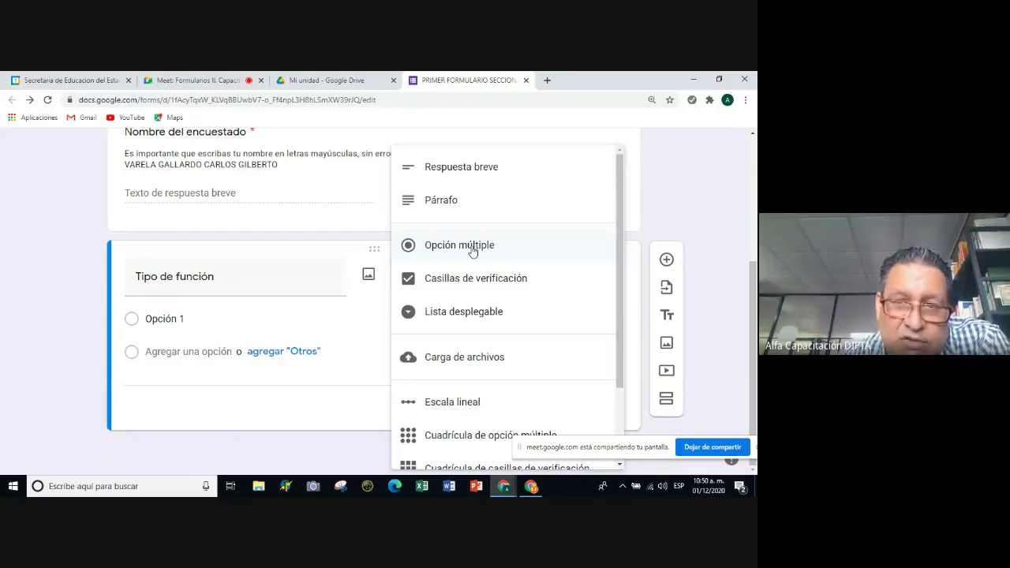
click(445, 256)
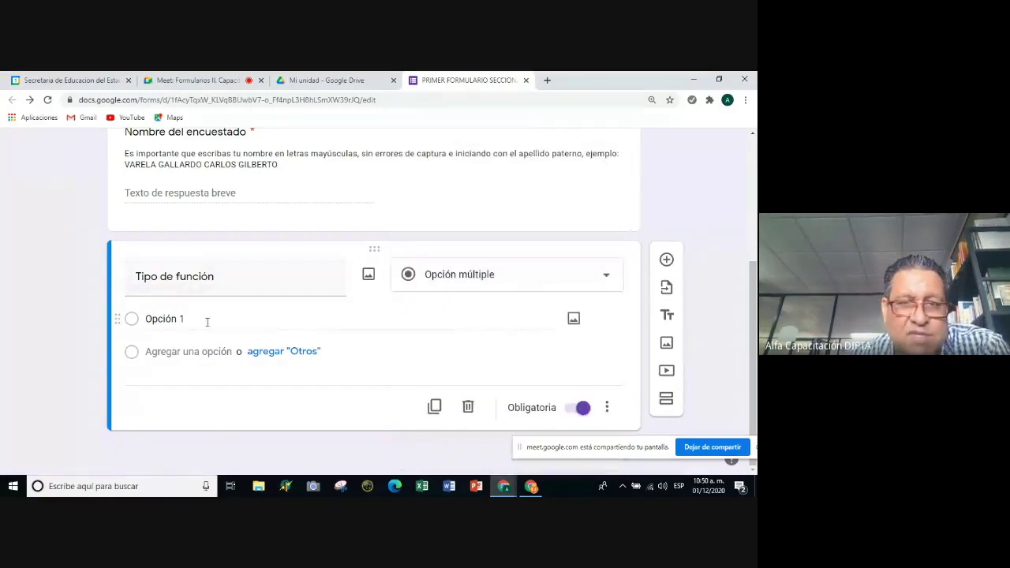
Add the choices 'Directivo' and 'Docente frente a grupo', plus a third option.
click(183, 319)
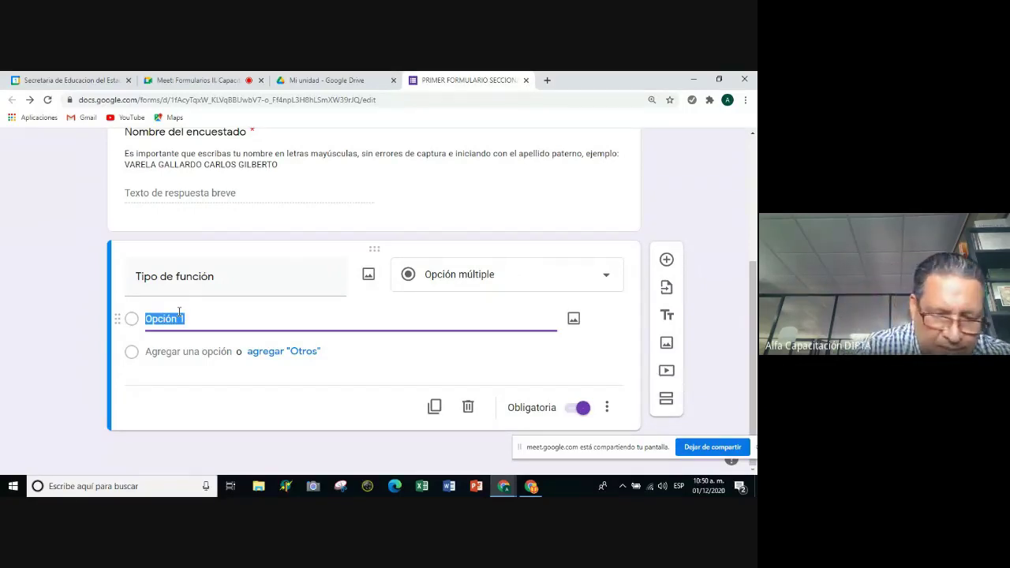
text(d)
key(BackSpace)
text(Directivo)
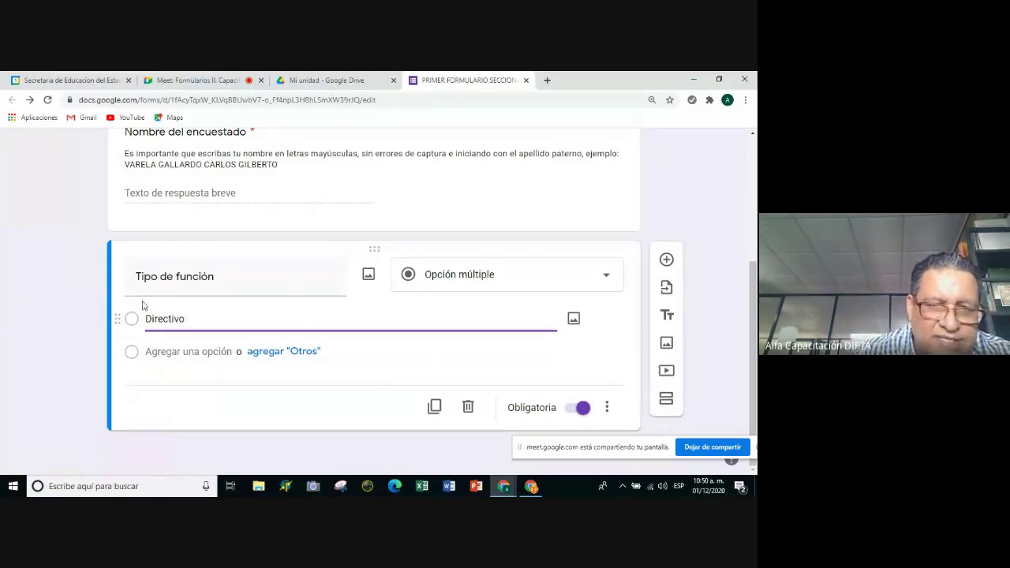
click(182, 352)
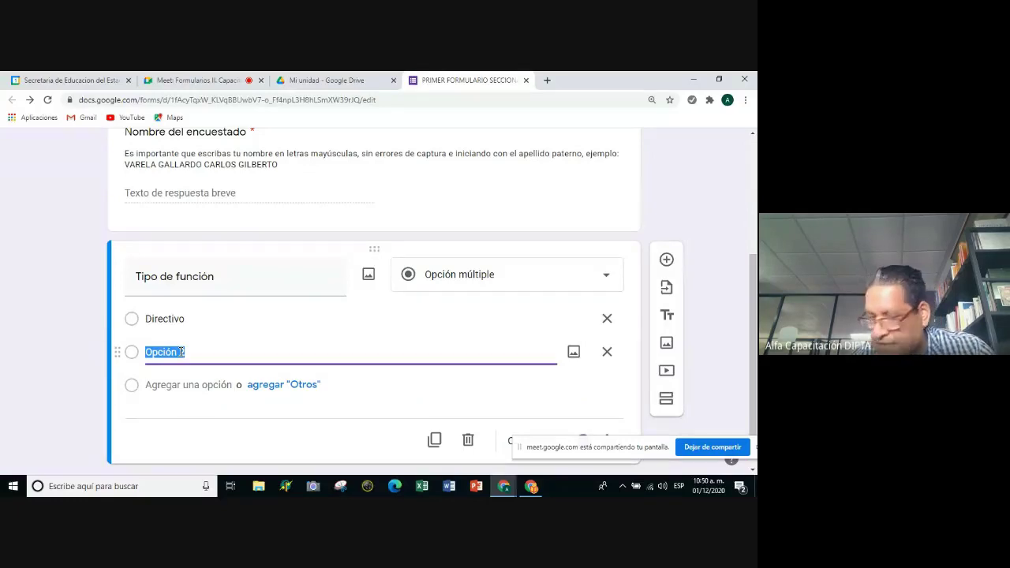
text(Doce)
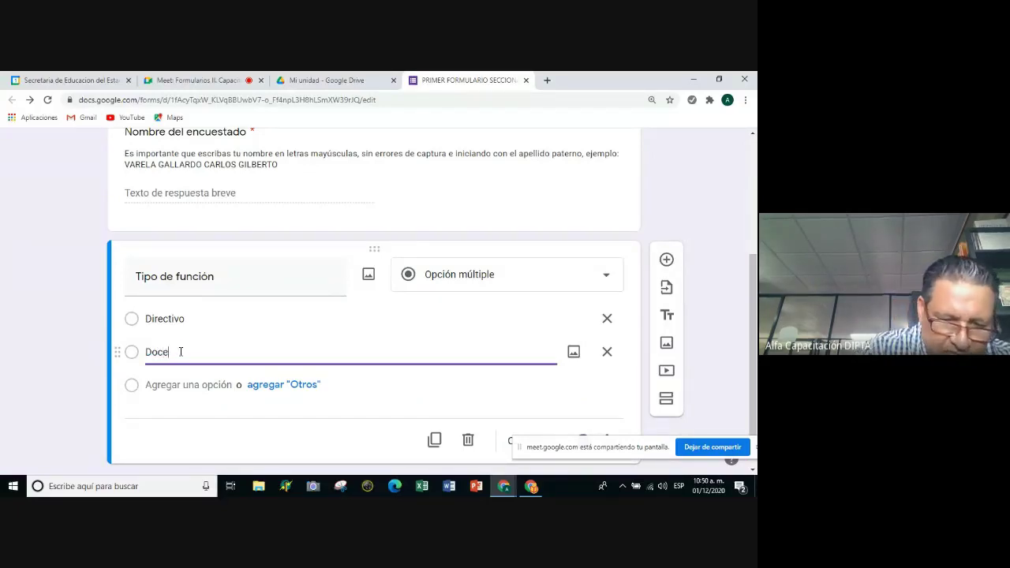
text(nte fr)
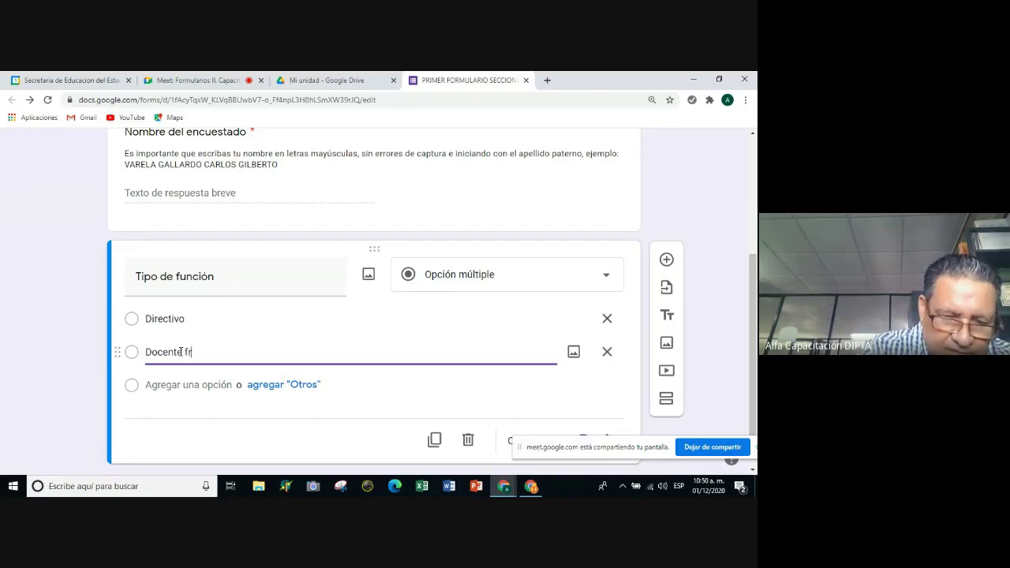
text(ente a )
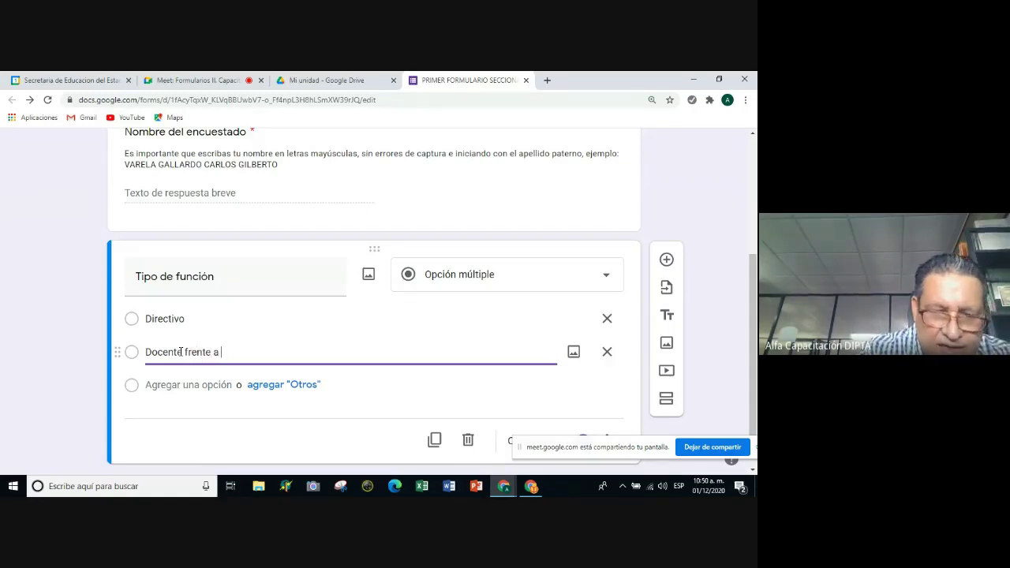
text(grupo)
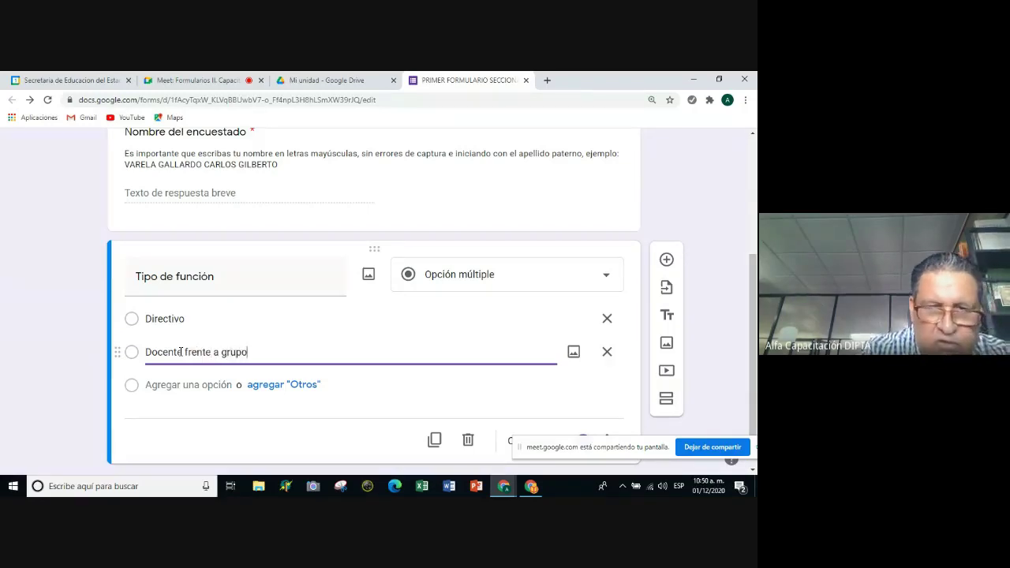
click(213, 384)
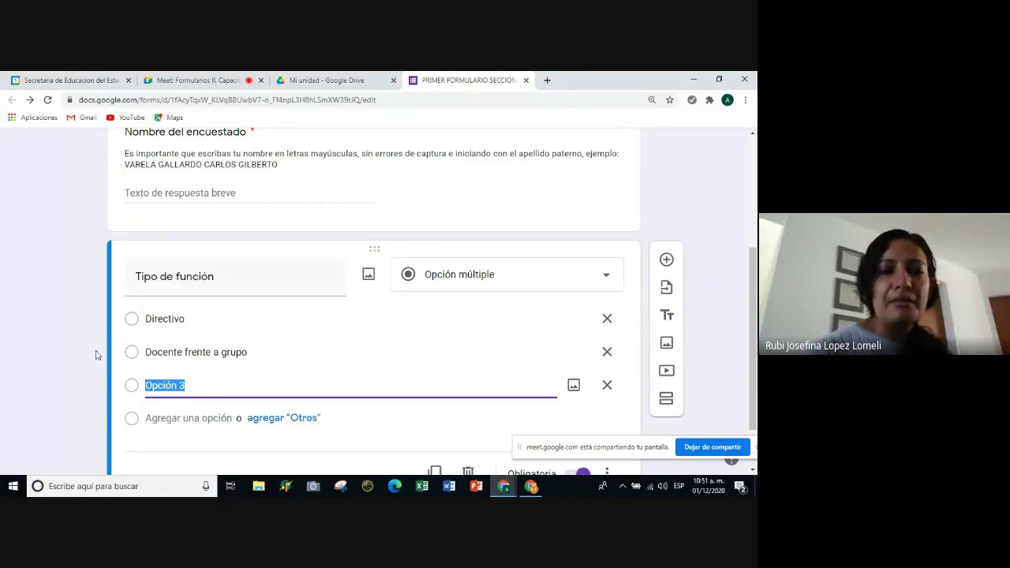
Keep multiple choice and rename the third choice from 'Opción 3' to 'ATP'.
click(603, 275)
click(680, 229)
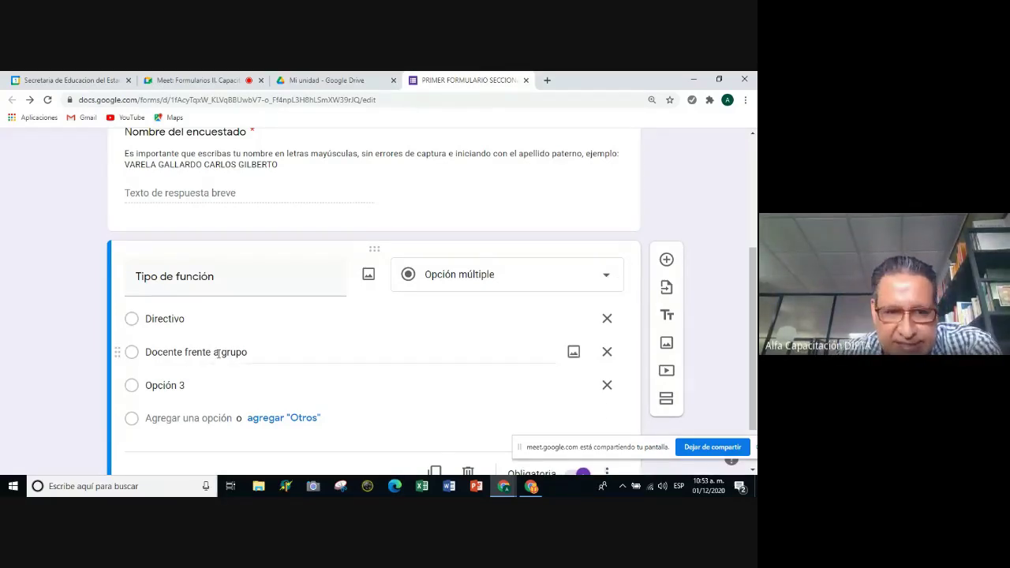
scroll(260, 351, down, 1)
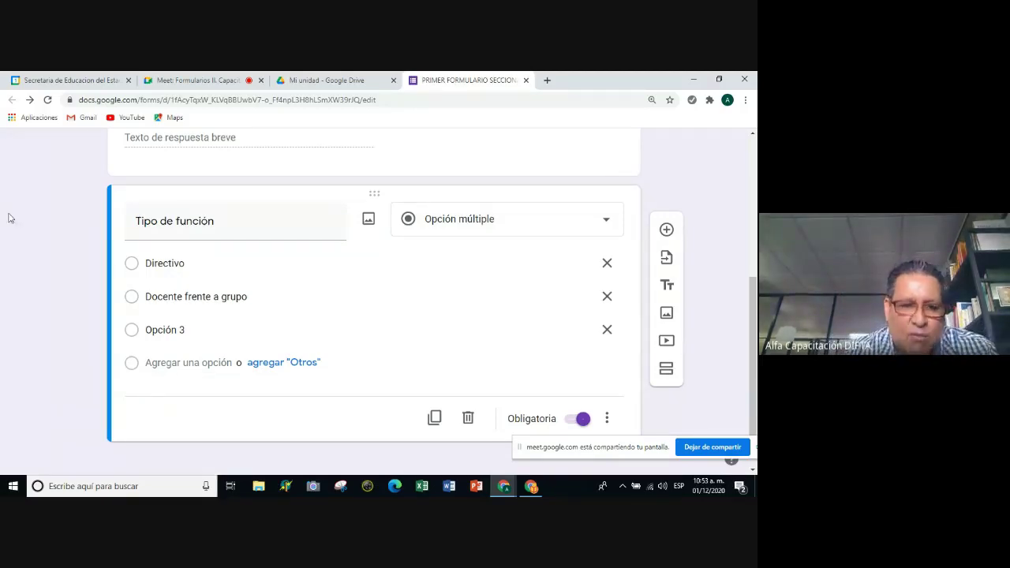
click(158, 335)
text(a)
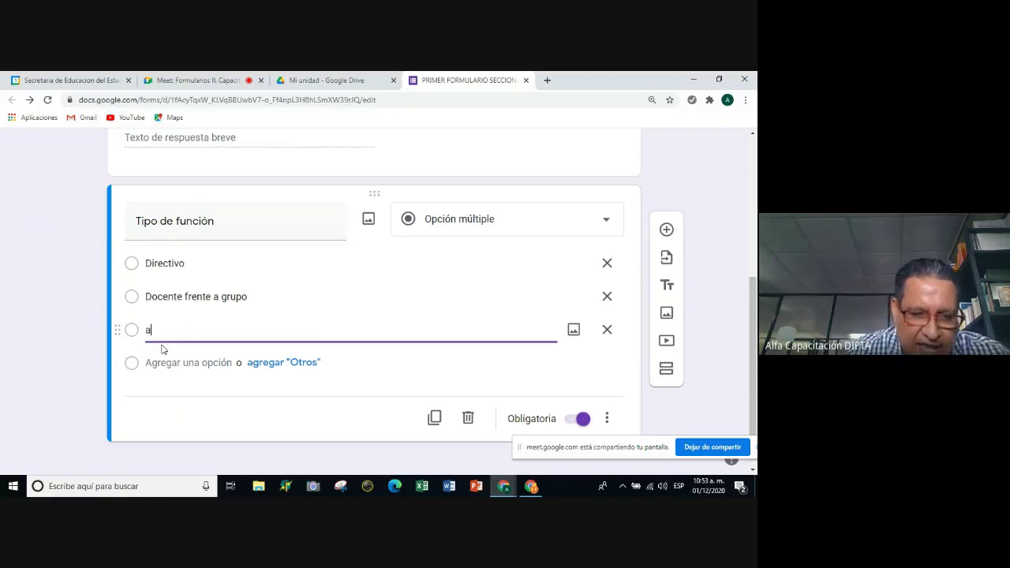
key(BackSpace)
text(ATP)
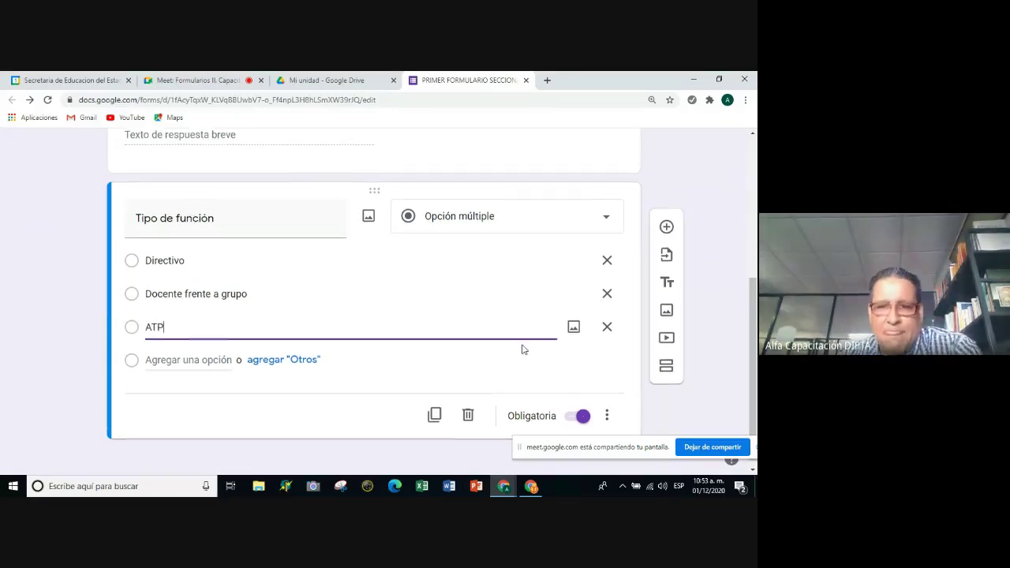
scroll(527, 349, down, 1)
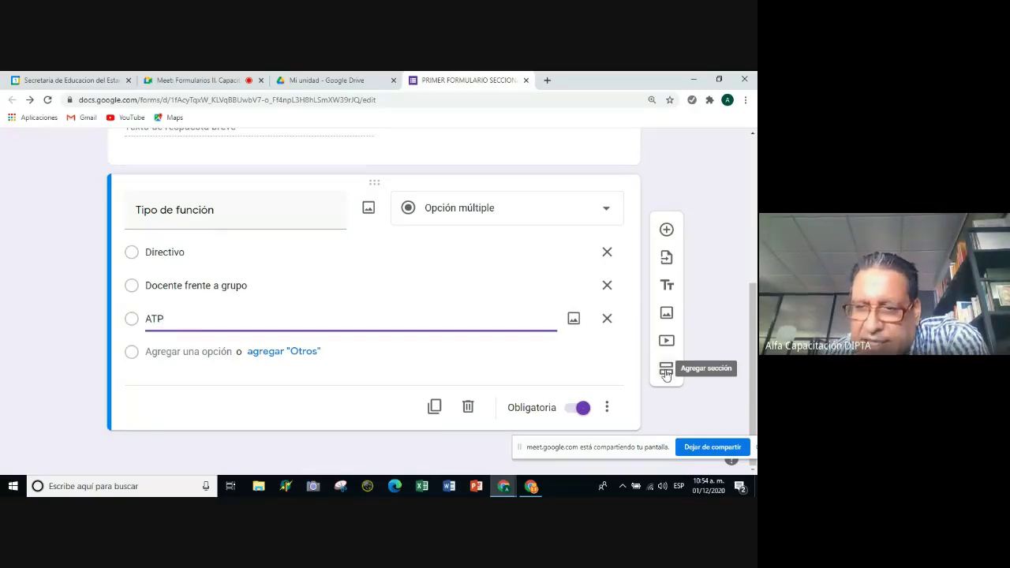
Insert an untitled Sección 2 de 2 after the Tipo de función question and review it.
click(665, 370)
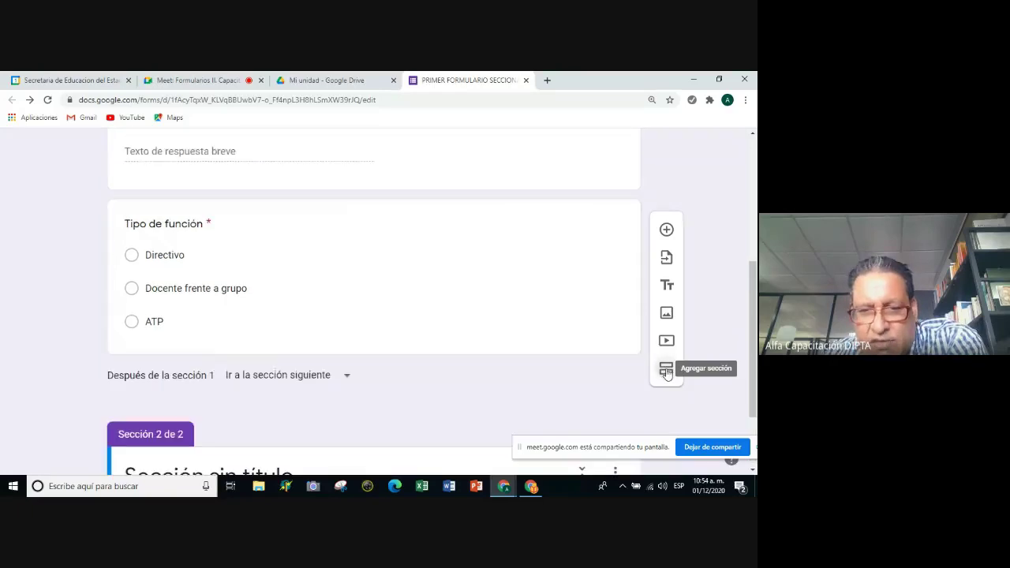
scroll(611, 402, up, 3)
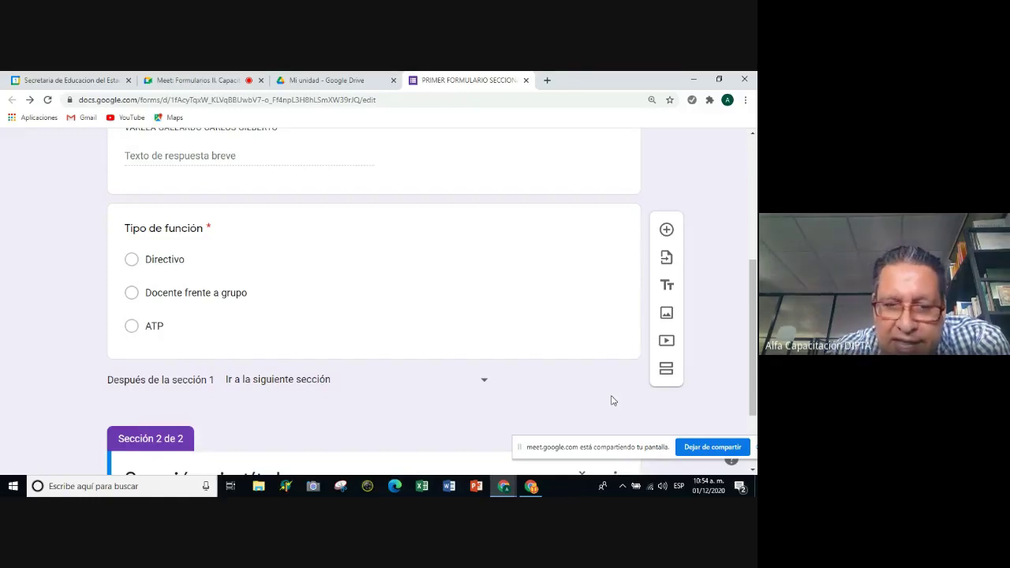
scroll(141, 397, down, 1)
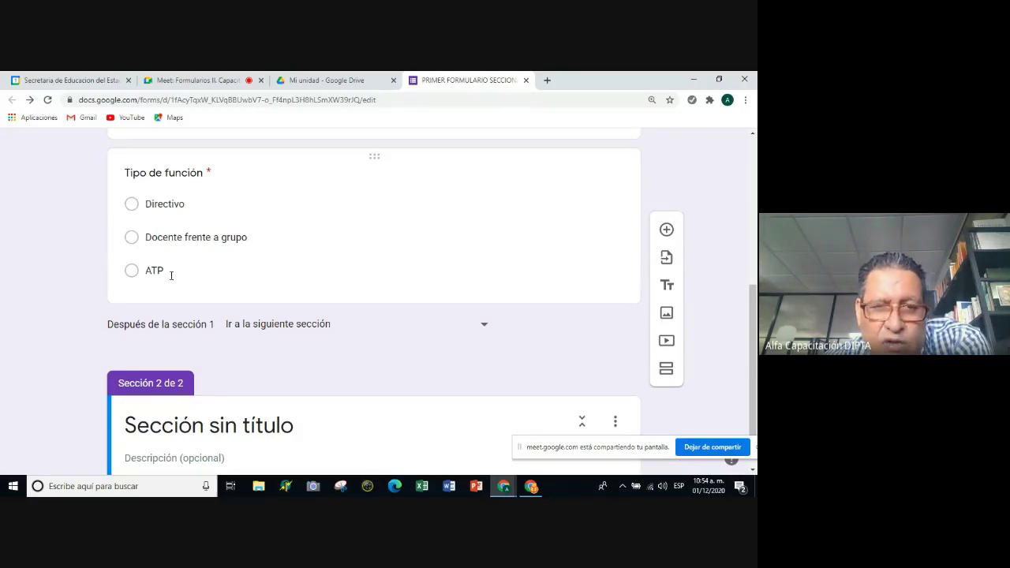
scroll(163, 297, down, 1)
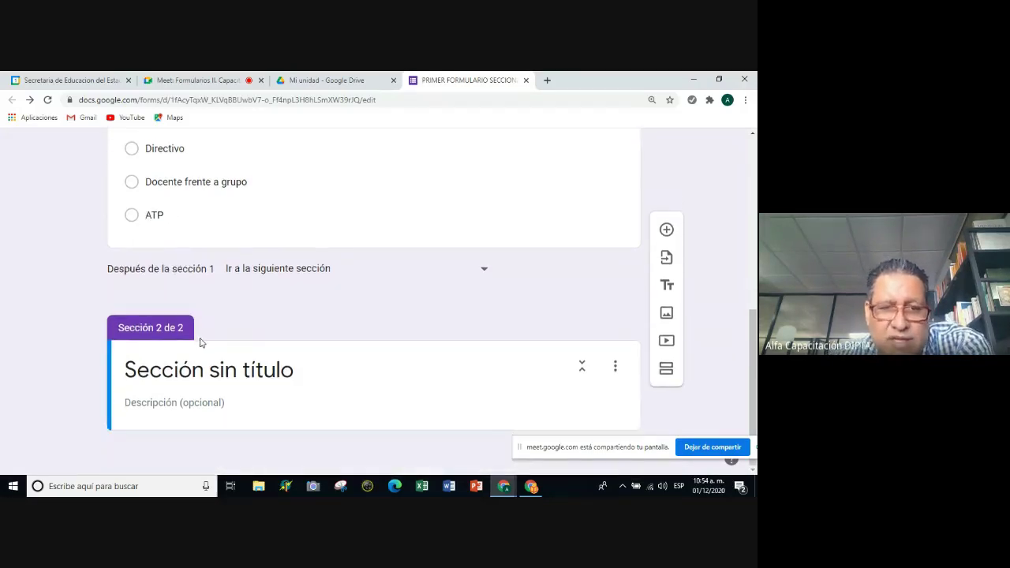
scroll(200, 343, up, 1)
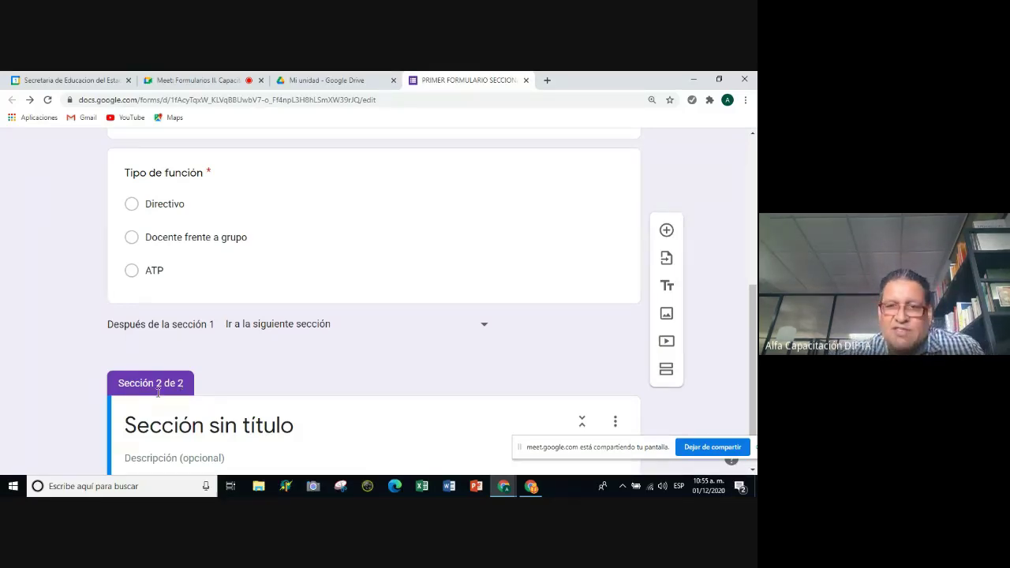
scroll(186, 363, down, 1)
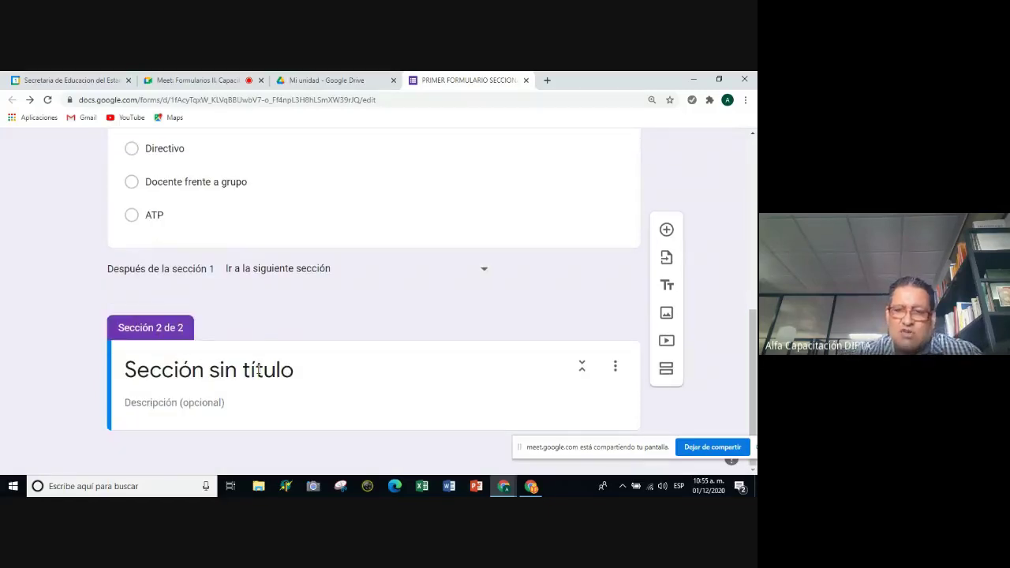
Rename section 2's 'Sección sin título' header to 'Directivos', correcting typos along the way.
click(172, 371)
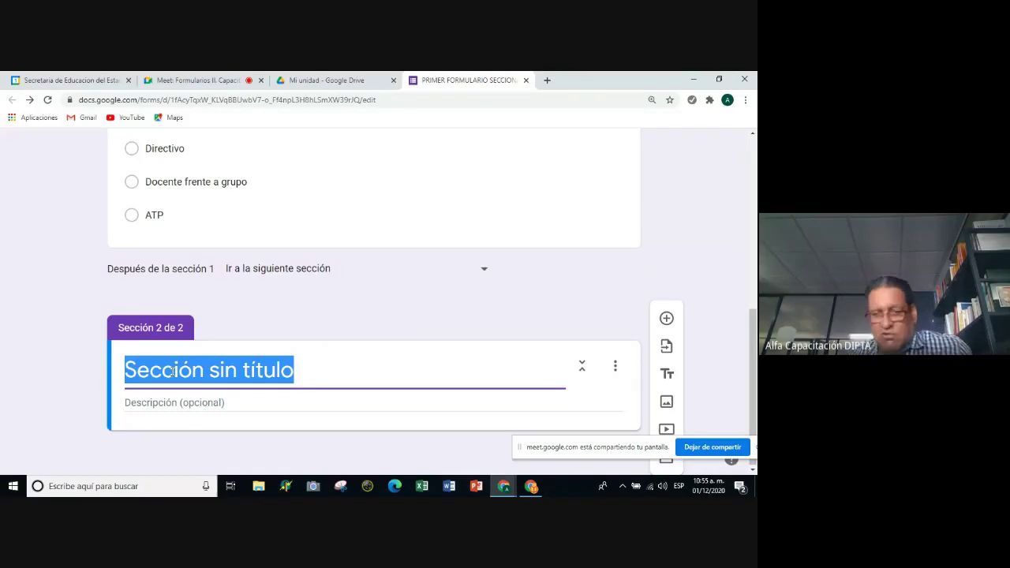
text(DI)
key(BackSpace)
text(irectos)
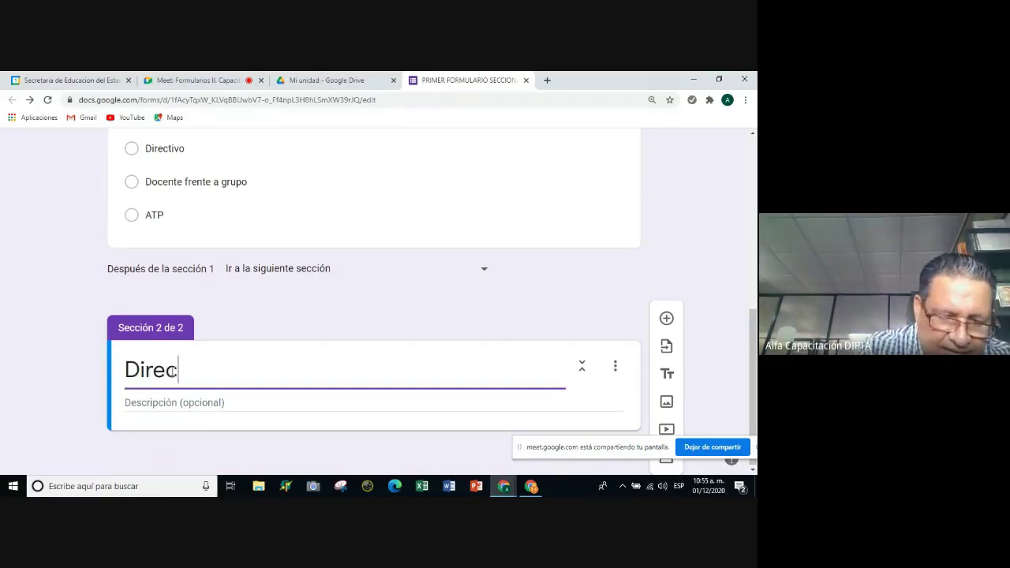
key(BackSpace)
key(BackSpace)
key(BackSpace)
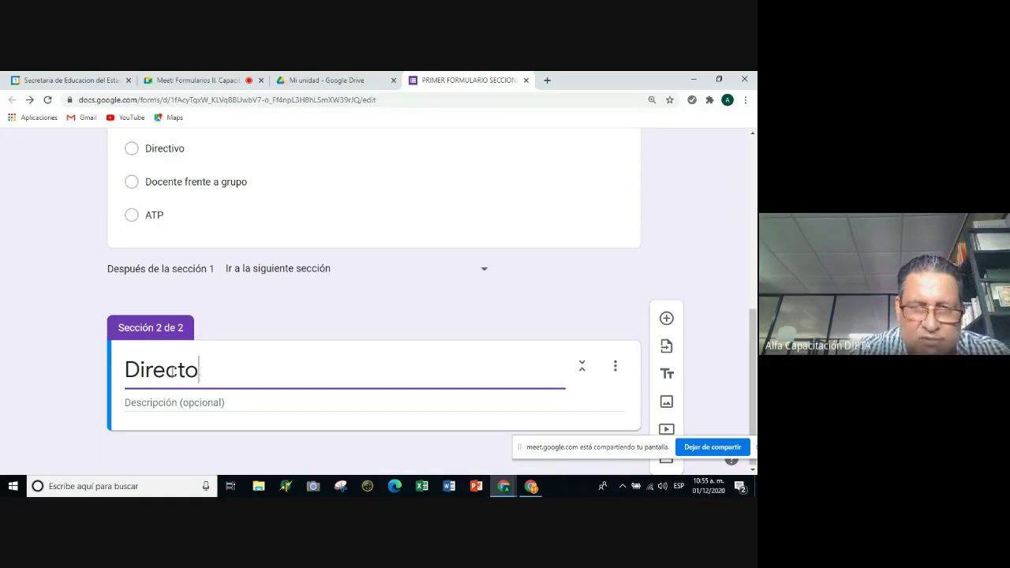
text(tivos)
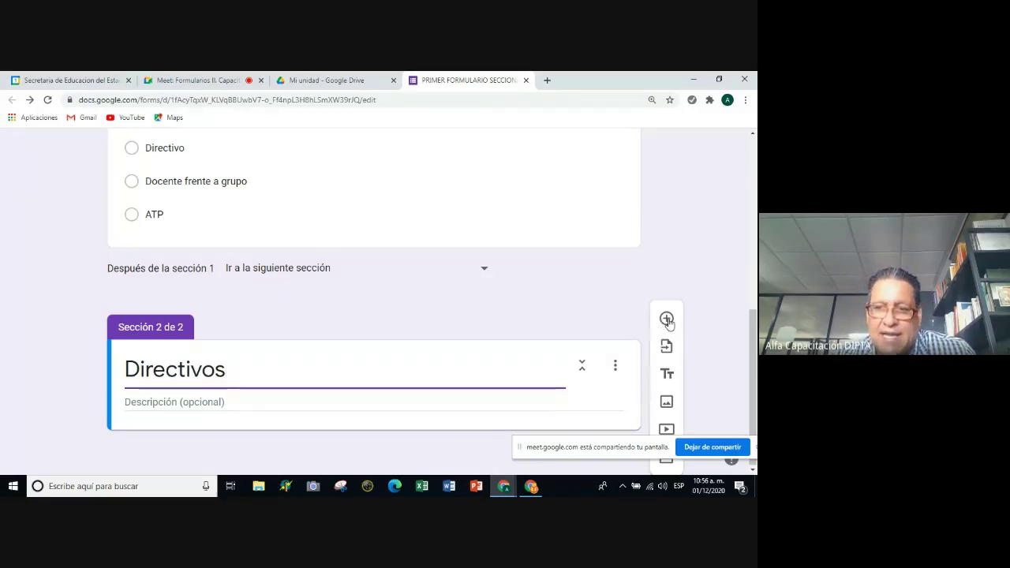
Insert a Respuesta breve question titled 'Número de docentes frente a grupo' under Directivos.
click(666, 319)
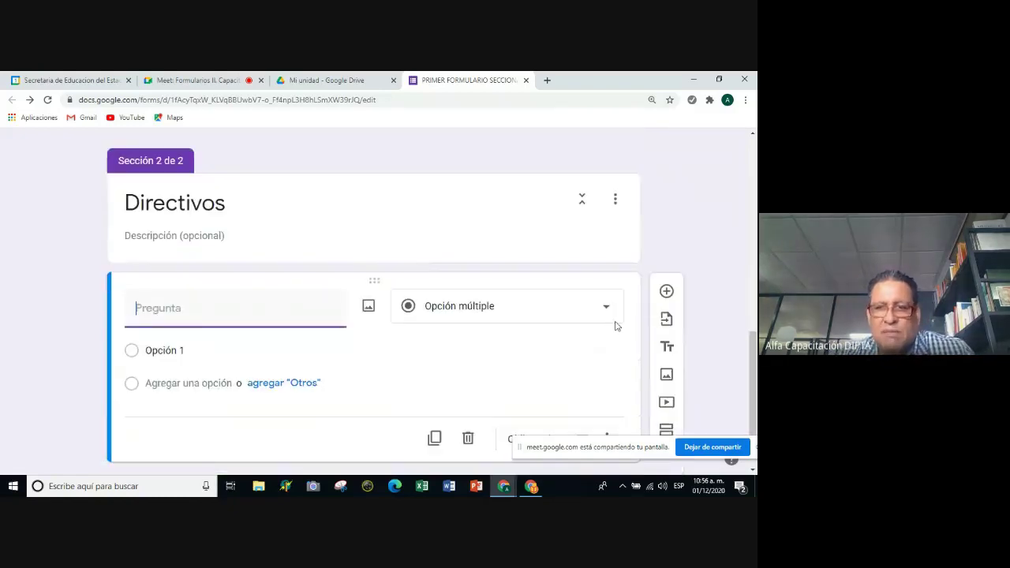
click(606, 311)
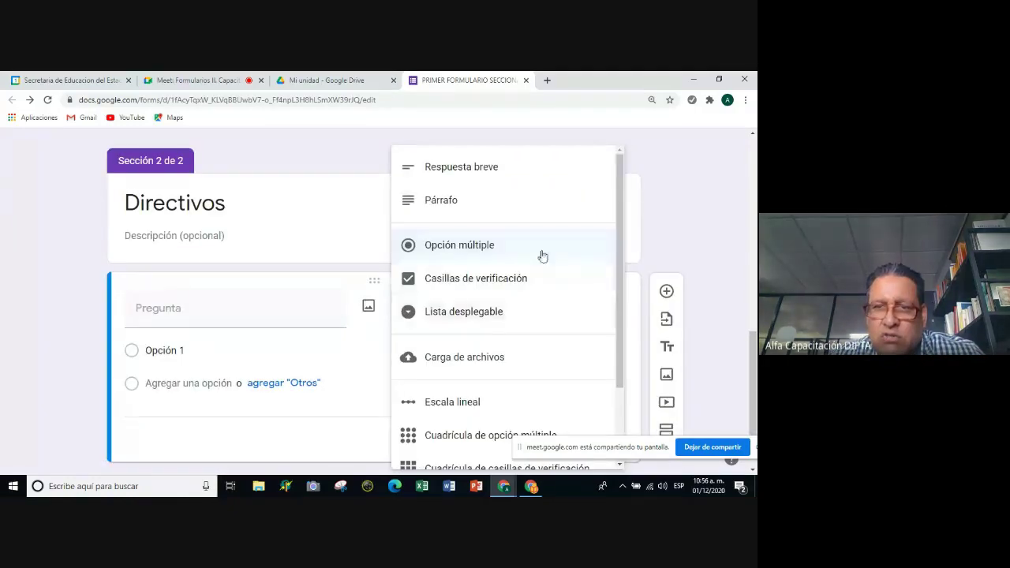
click(477, 174)
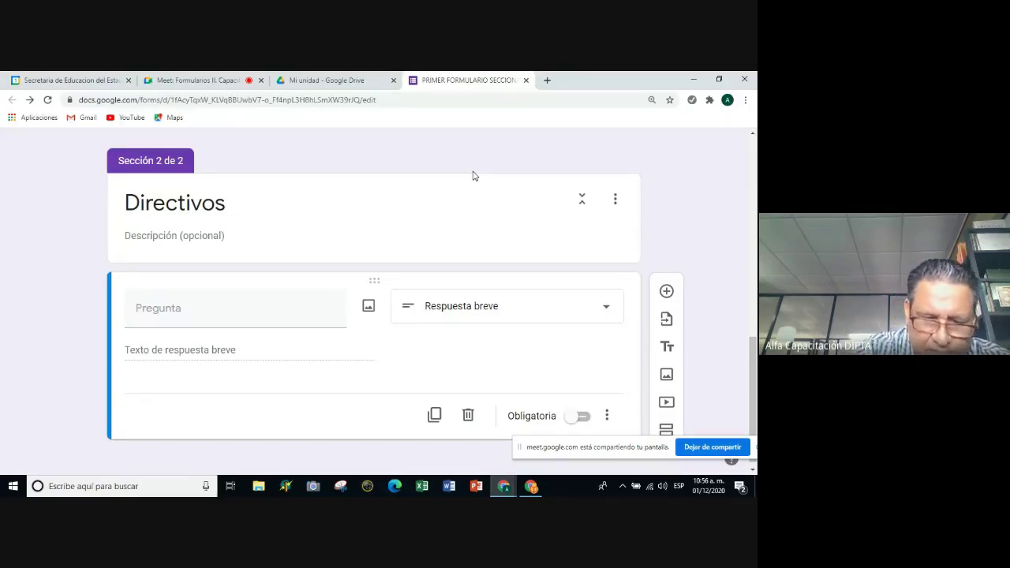
click(158, 308)
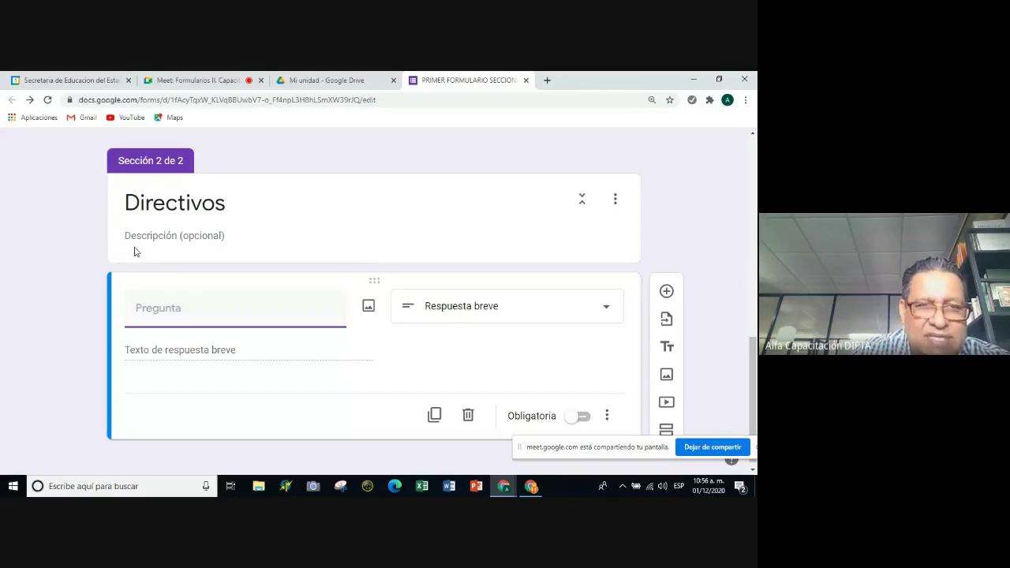
text(N)
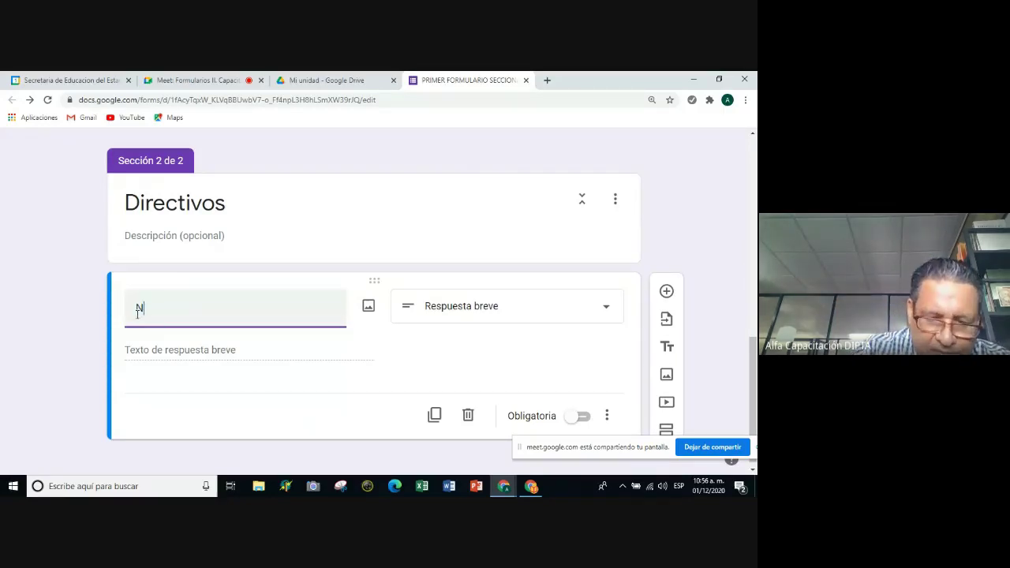
text(úmero de )
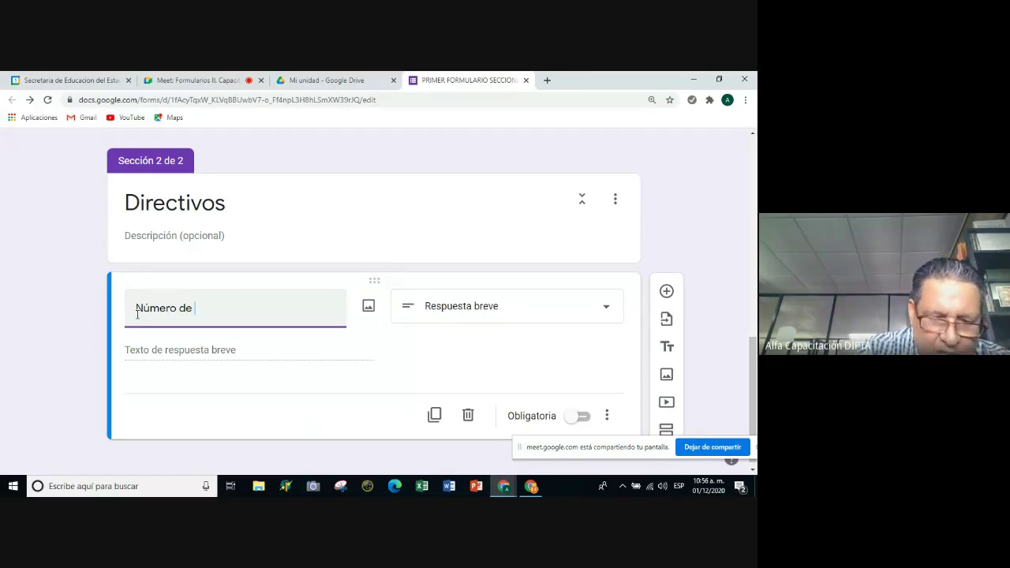
text(docent)
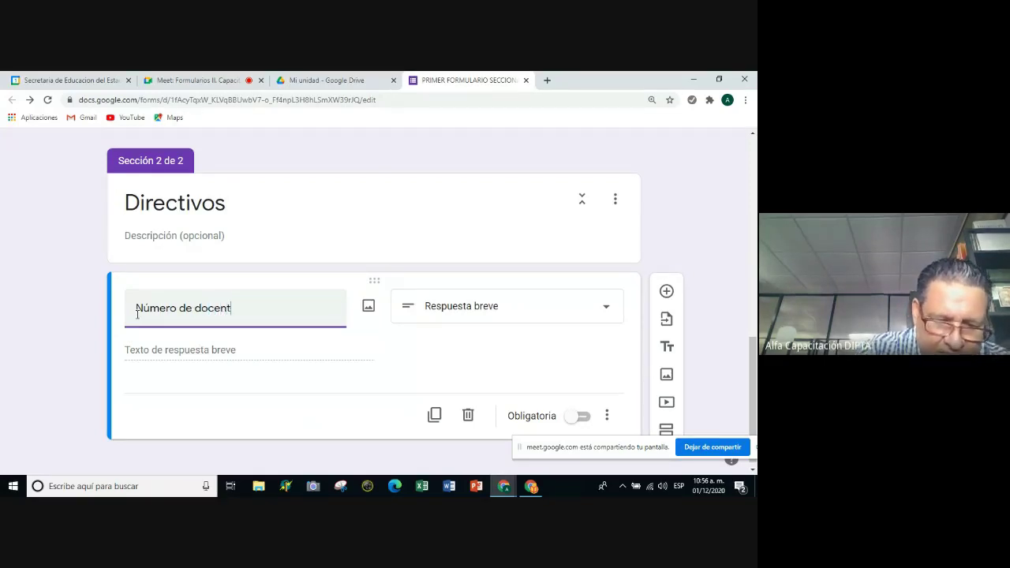
text(es frente)
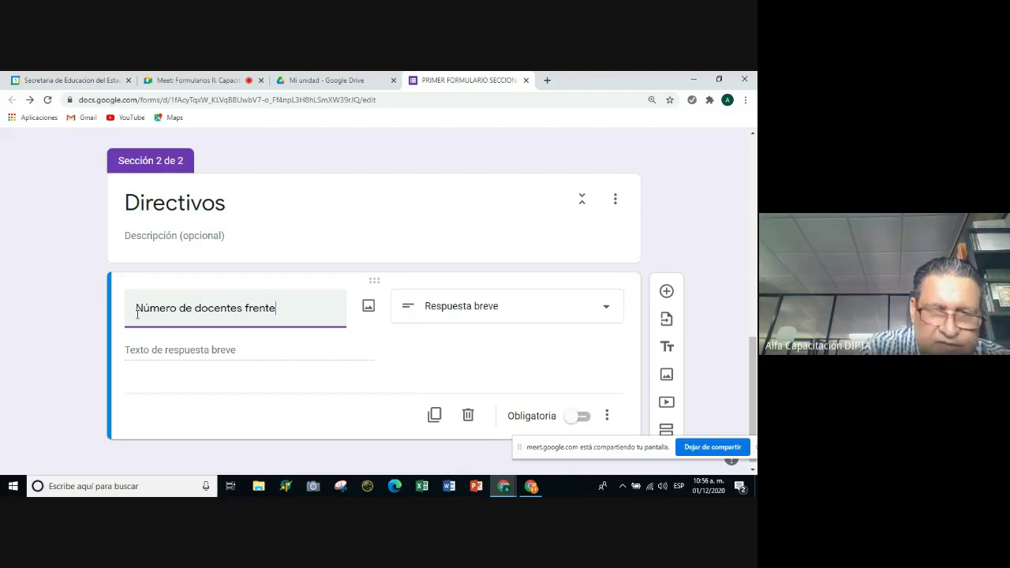
text( a grupo)
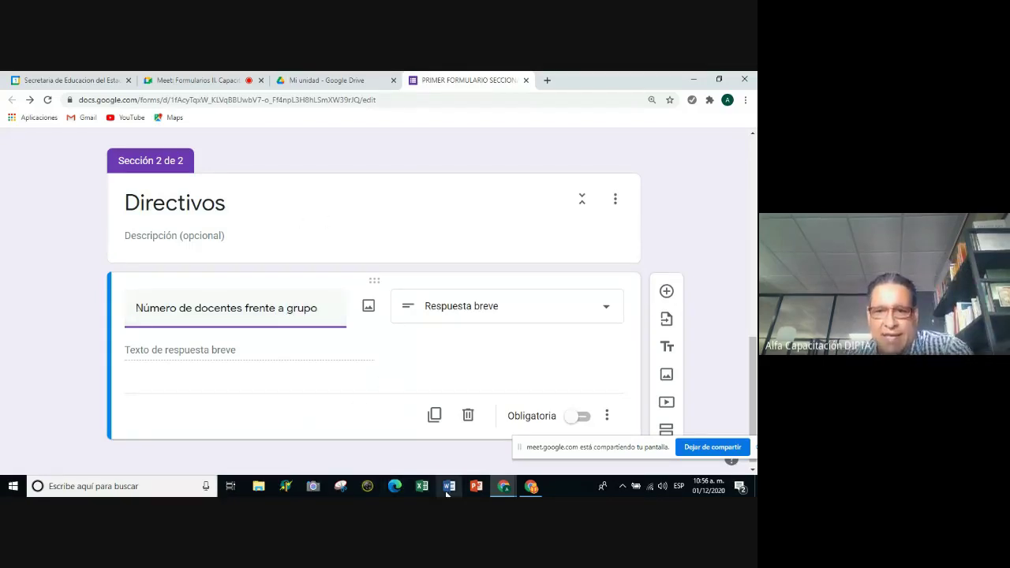
scroll(466, 465, down, 1)
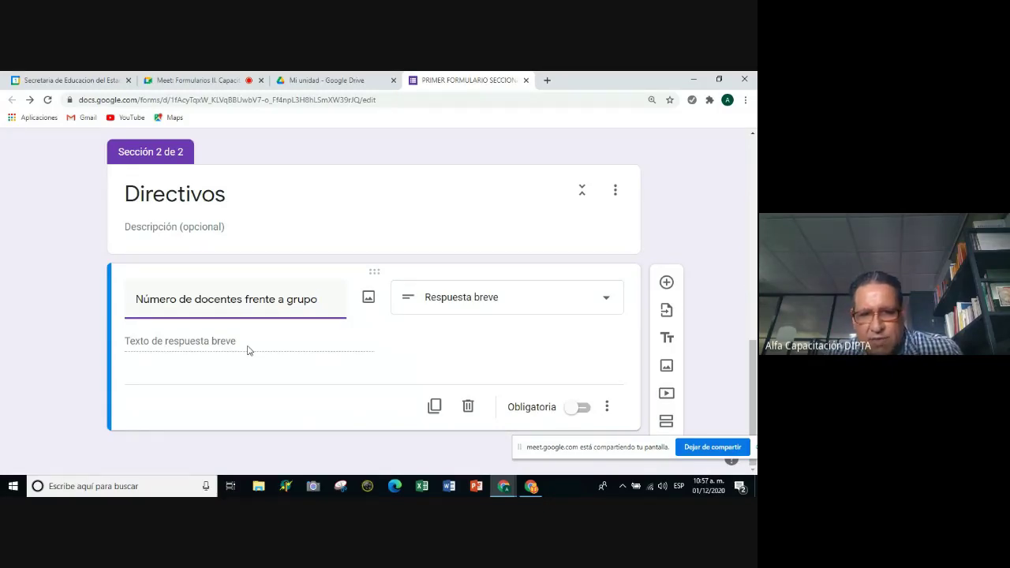
Make the teachers question required and add response validation to it.
click(581, 408)
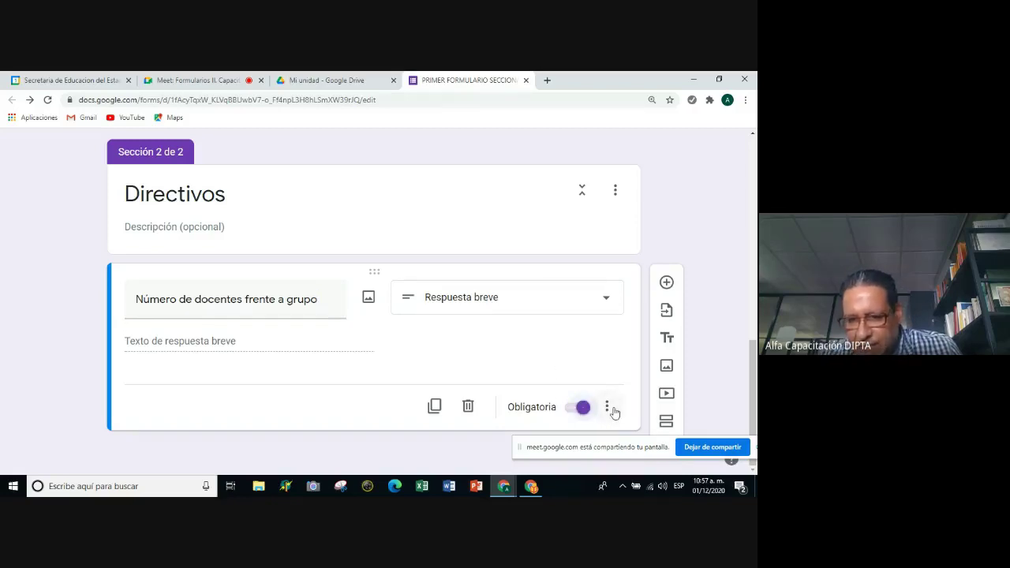
click(607, 408)
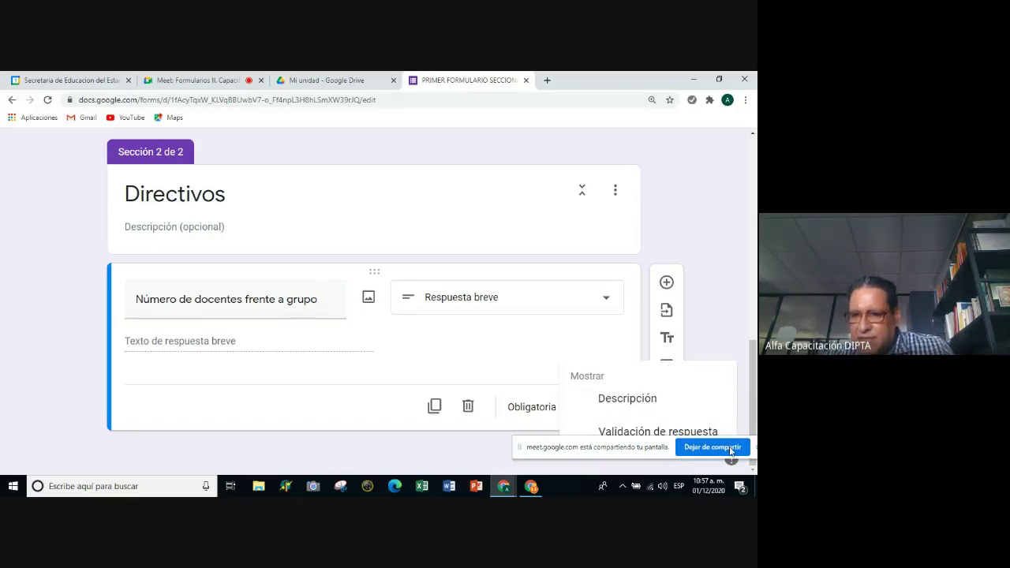
drag(627, 461, 373, 471)
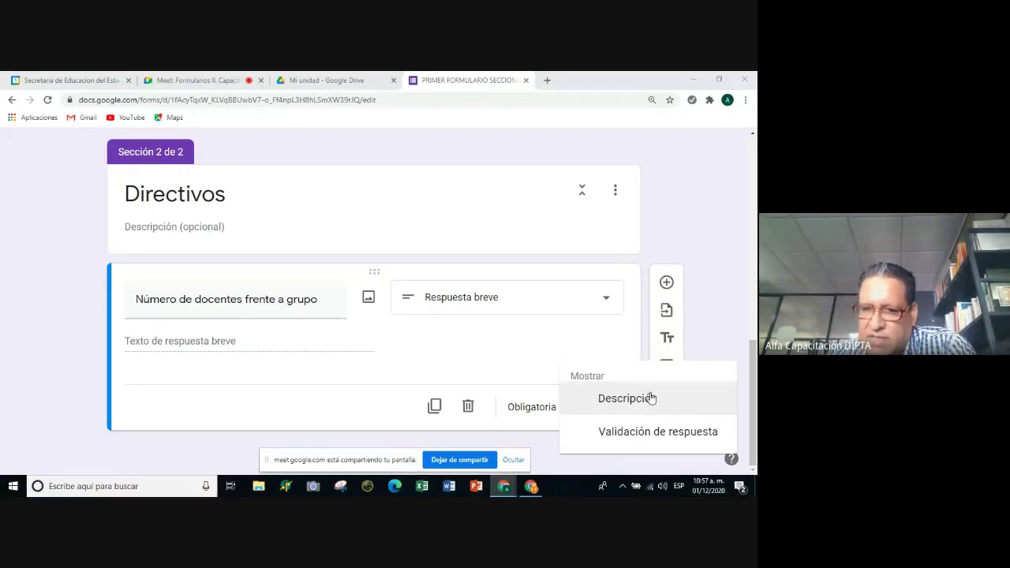
click(618, 439)
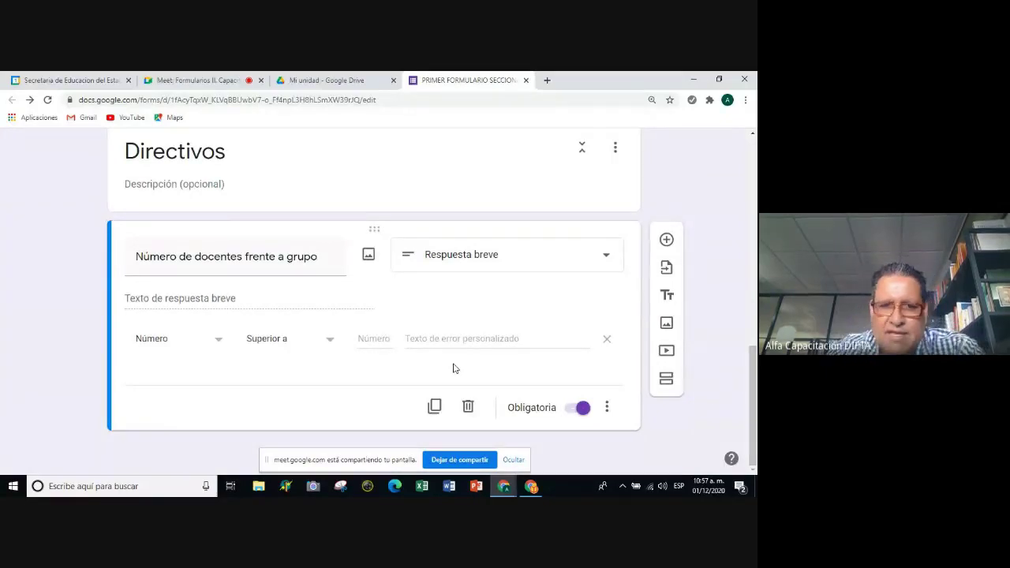
Change the validation from Número to Largo with a maximum of 2 characters.
click(220, 344)
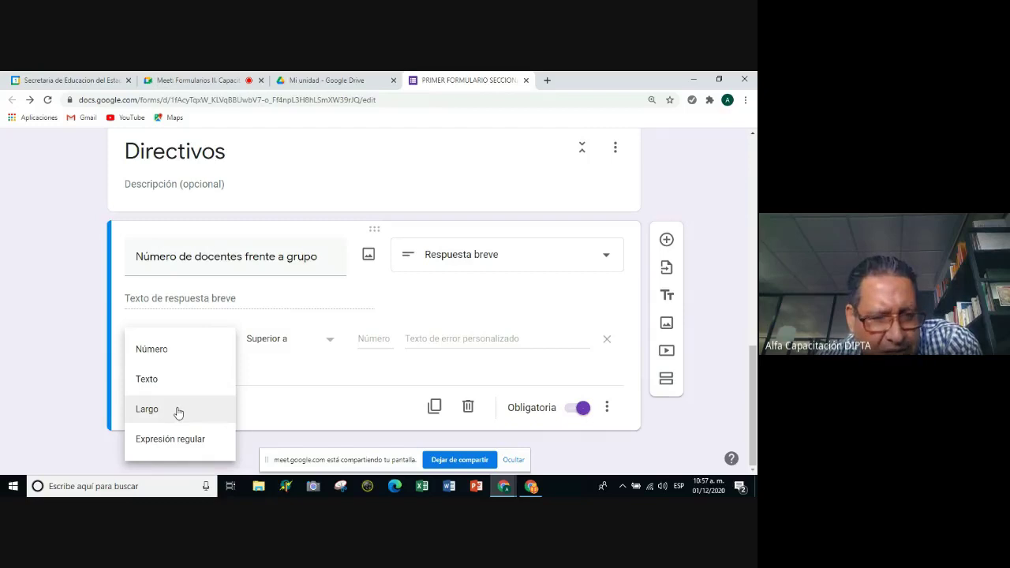
click(162, 359)
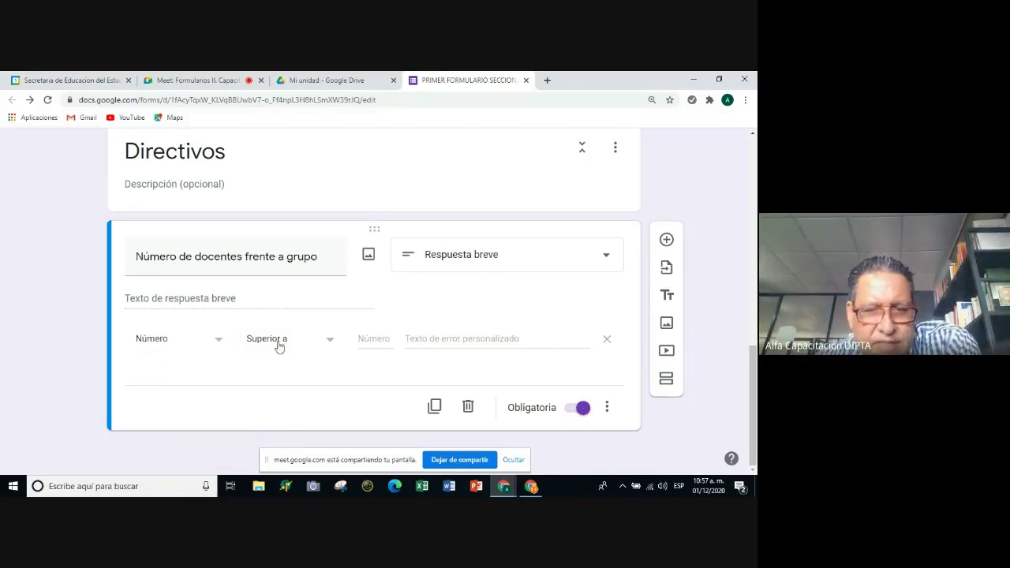
click(327, 341)
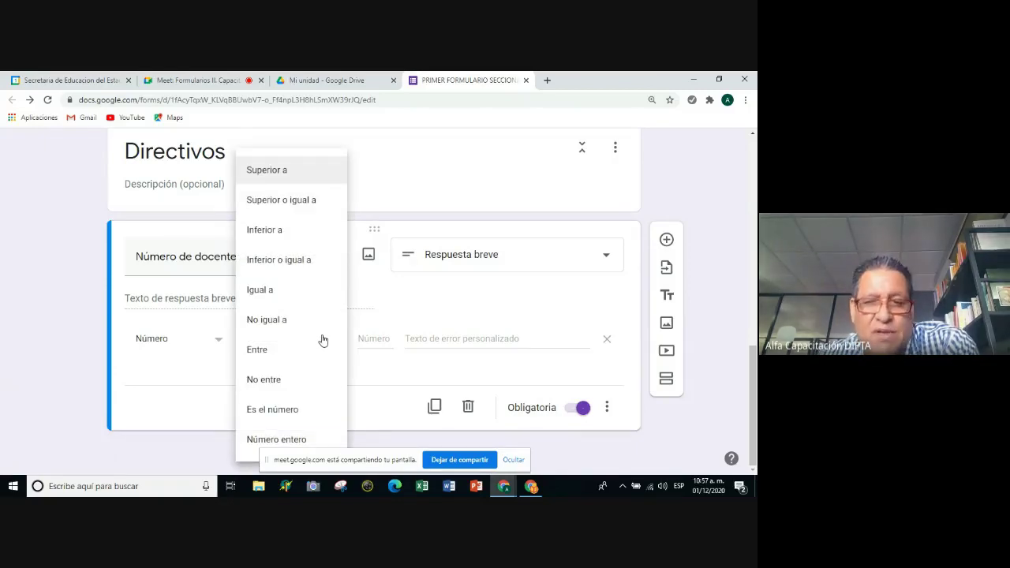
click(166, 370)
click(216, 344)
click(188, 408)
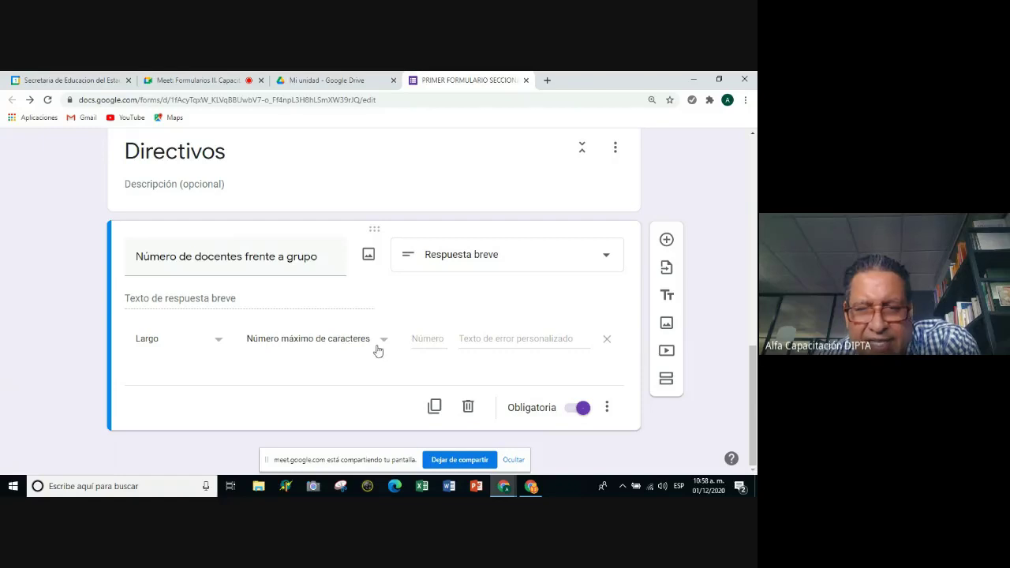
click(420, 339)
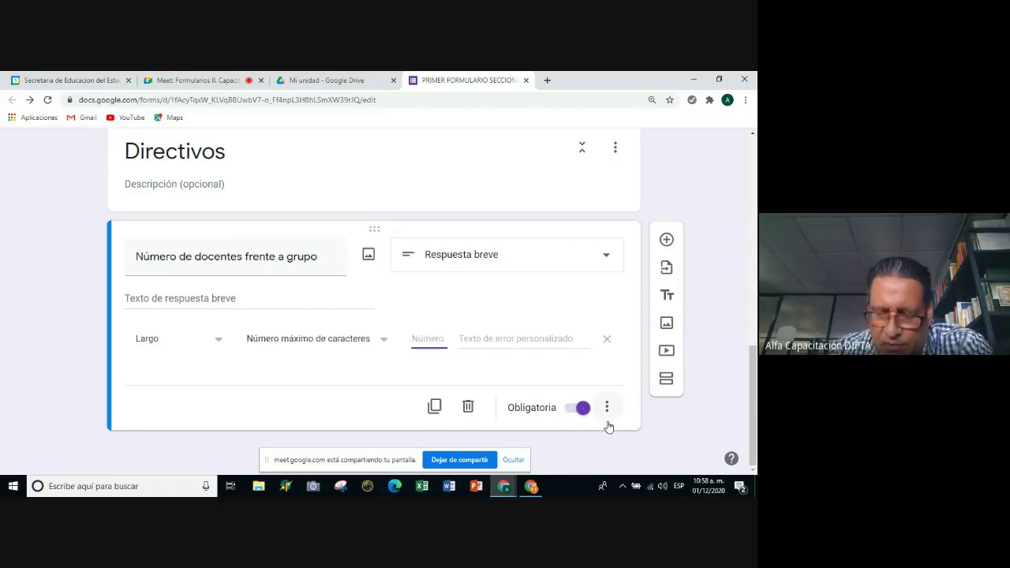
text(2)
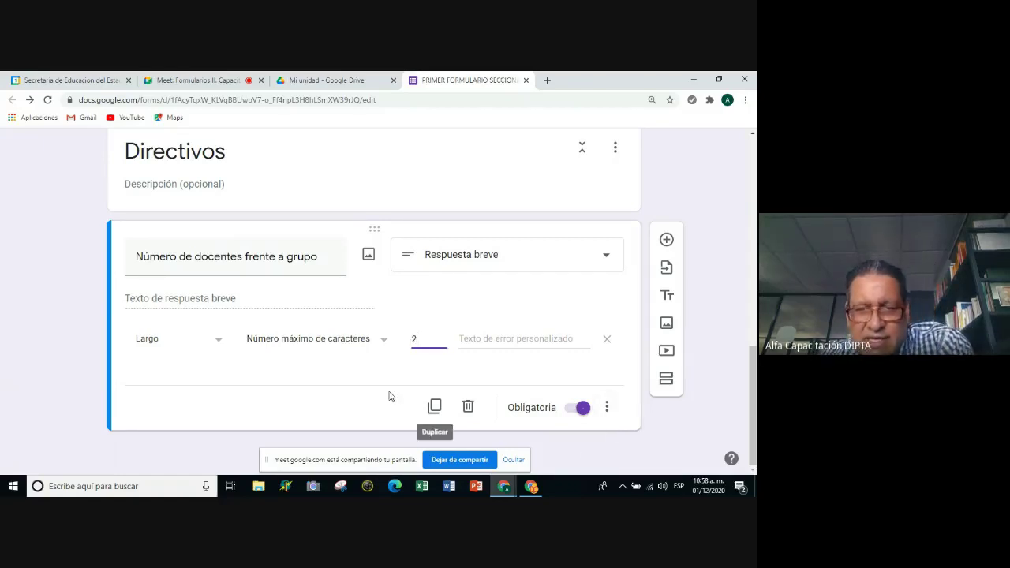
click(363, 366)
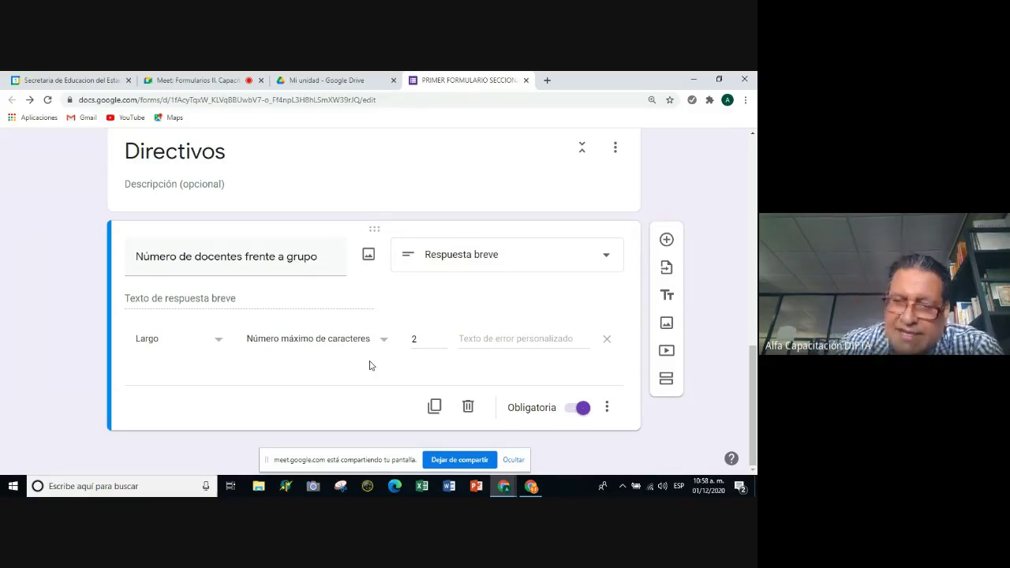
click(490, 343)
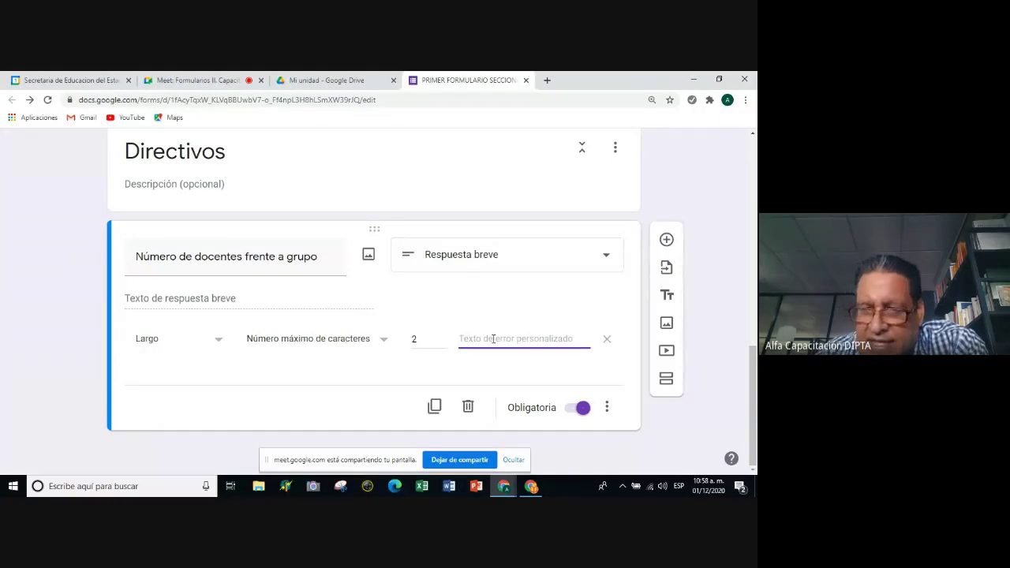
Review the question's extra options and type list, keeping it as short answer.
click(608, 409)
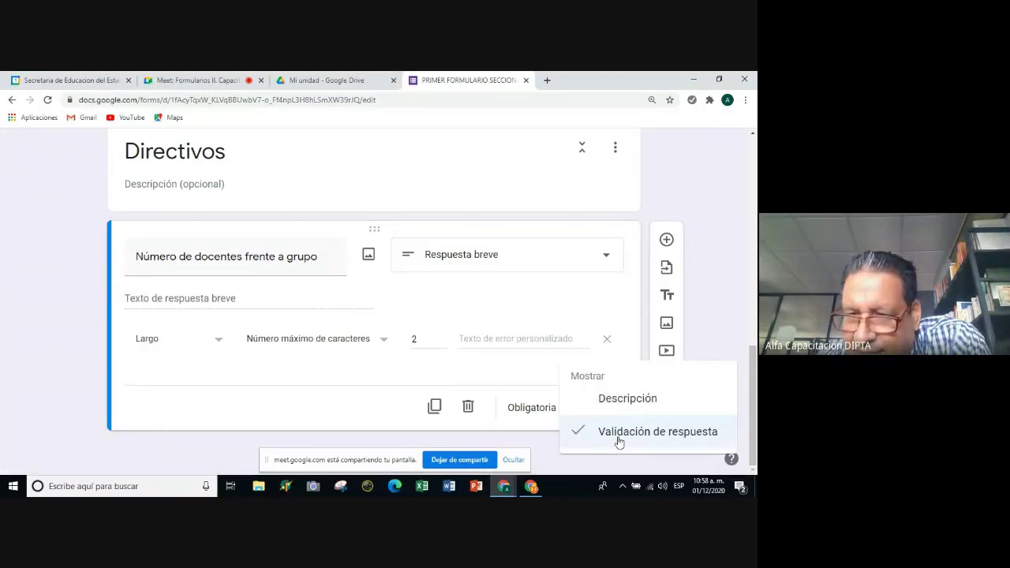
click(604, 257)
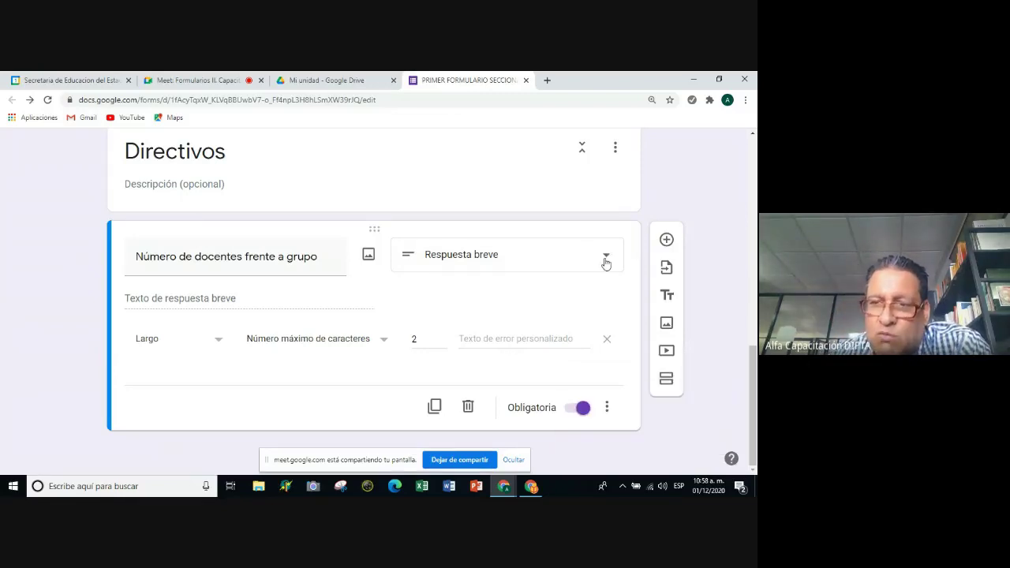
click(605, 260)
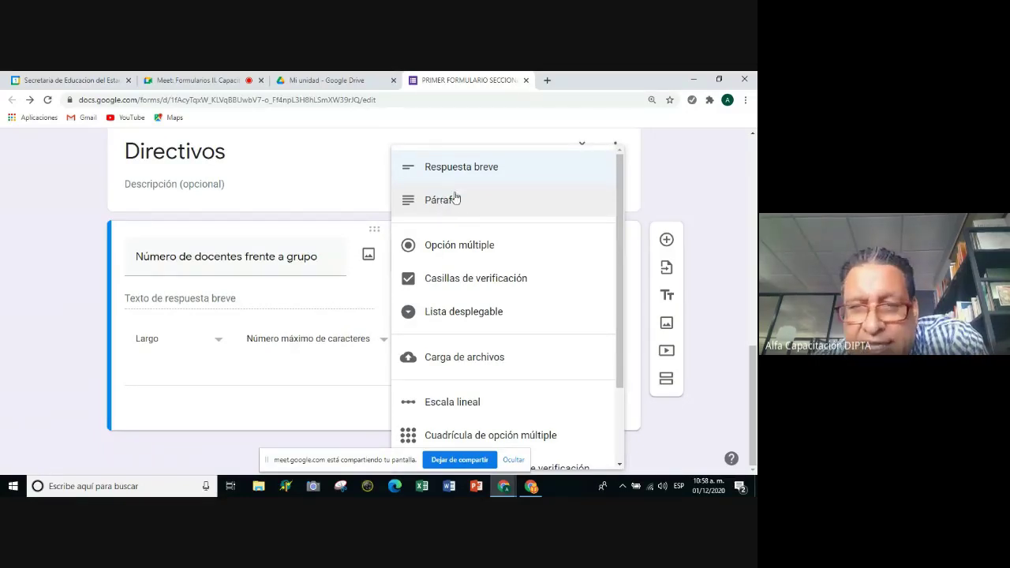
click(275, 415)
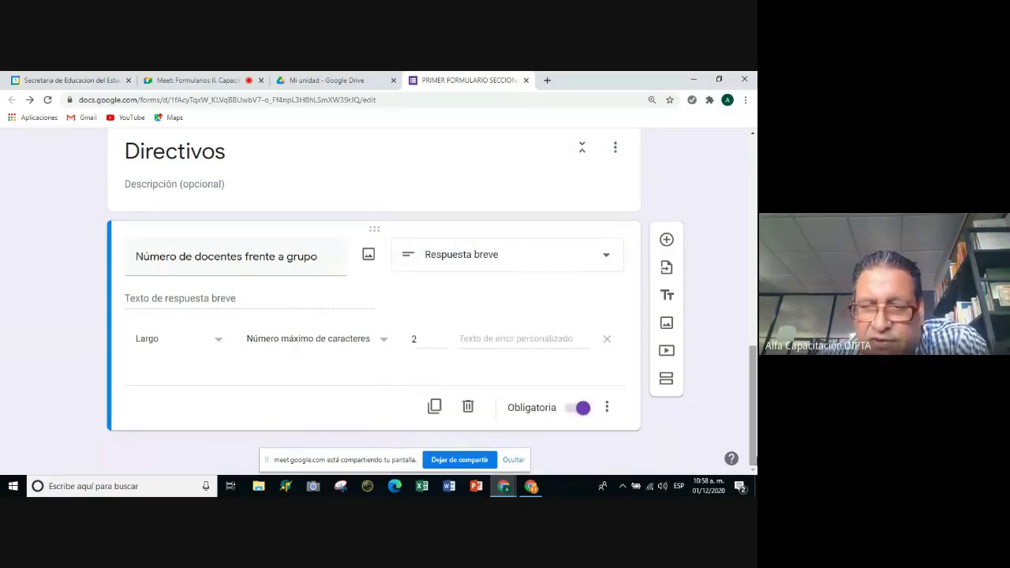
click(606, 409)
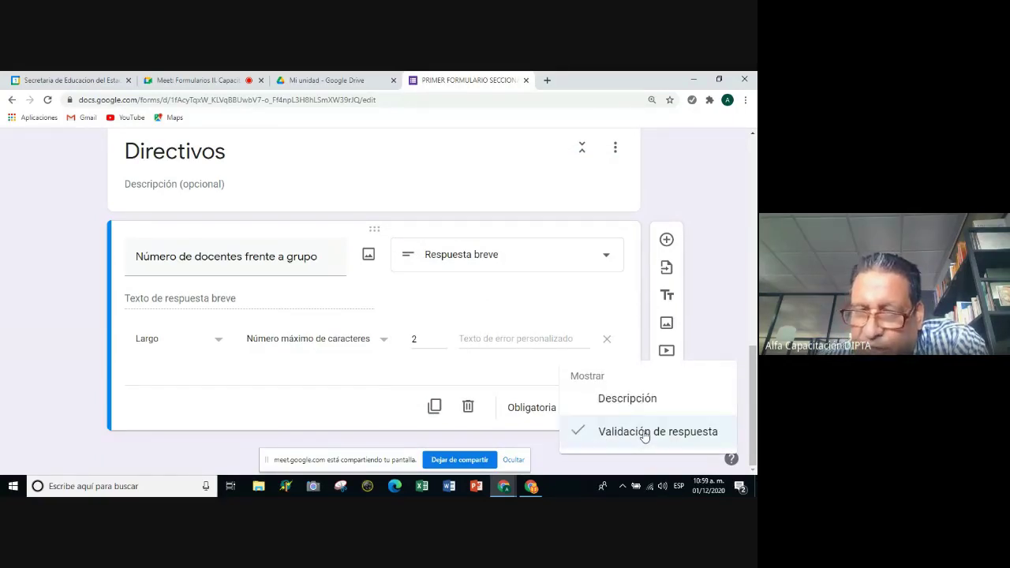
click(424, 341)
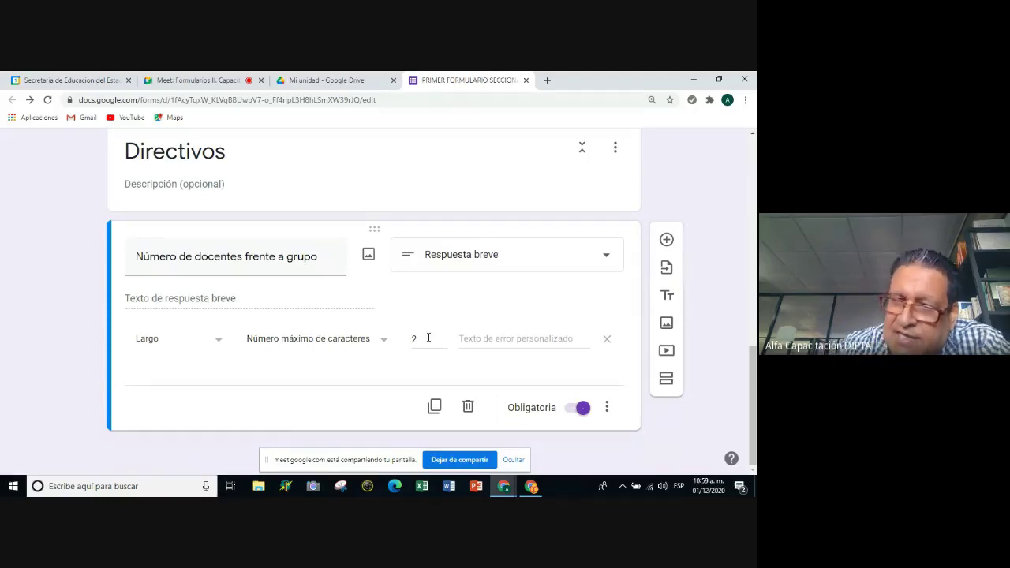
click(468, 341)
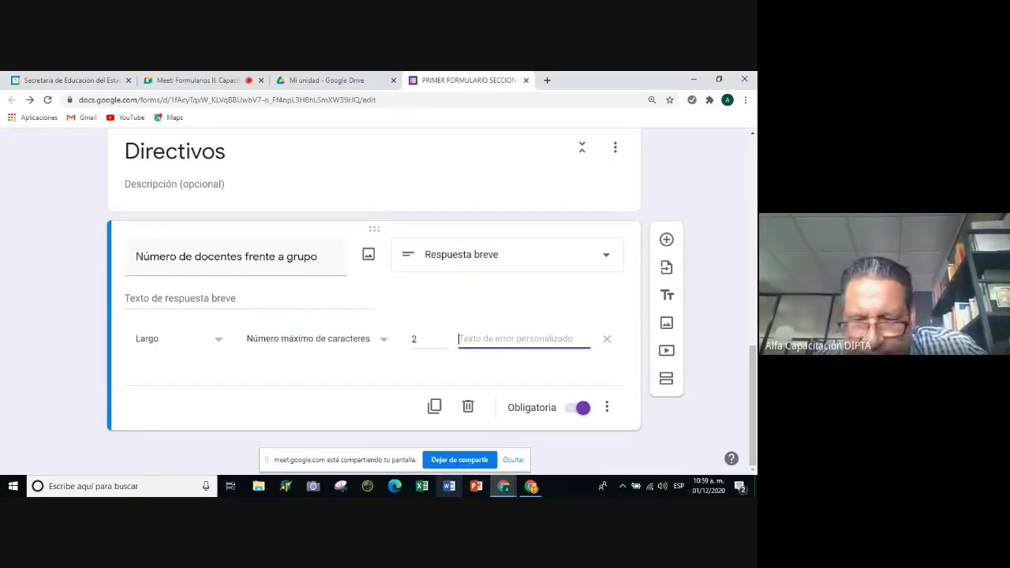
click(503, 486)
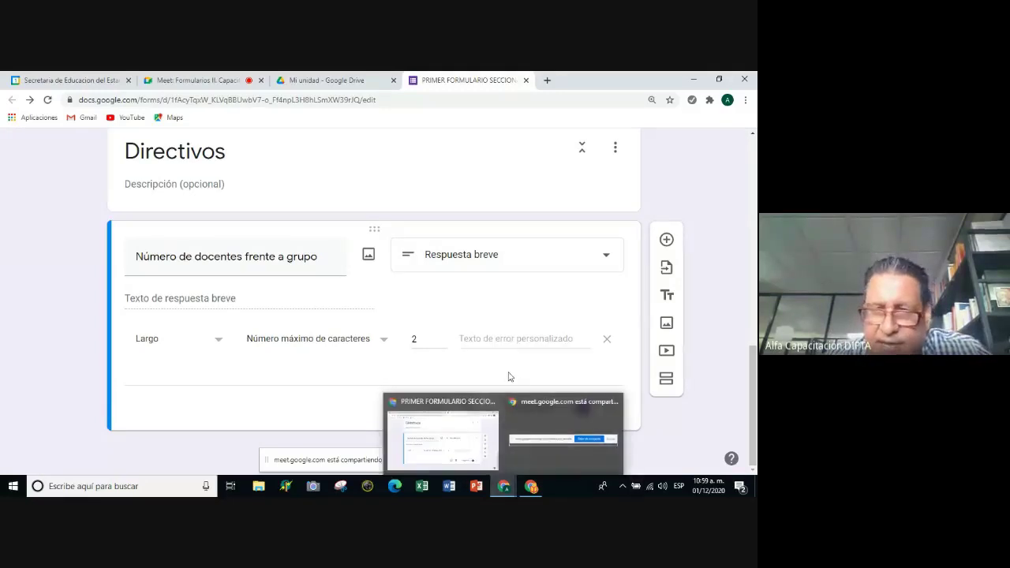
Remove the old length rule and re-add Largo validation capped at 2 characters.
click(606, 344)
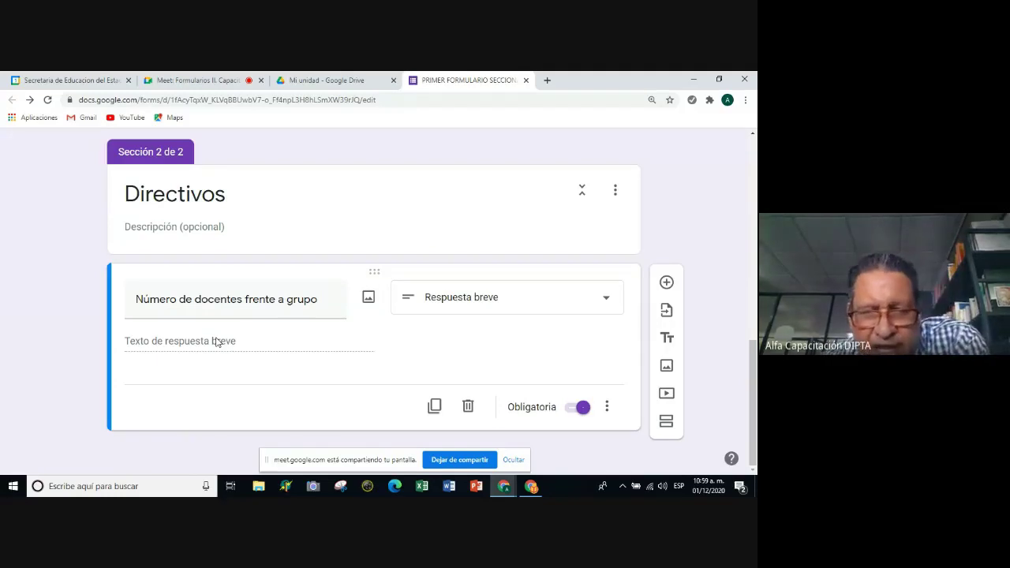
click(607, 407)
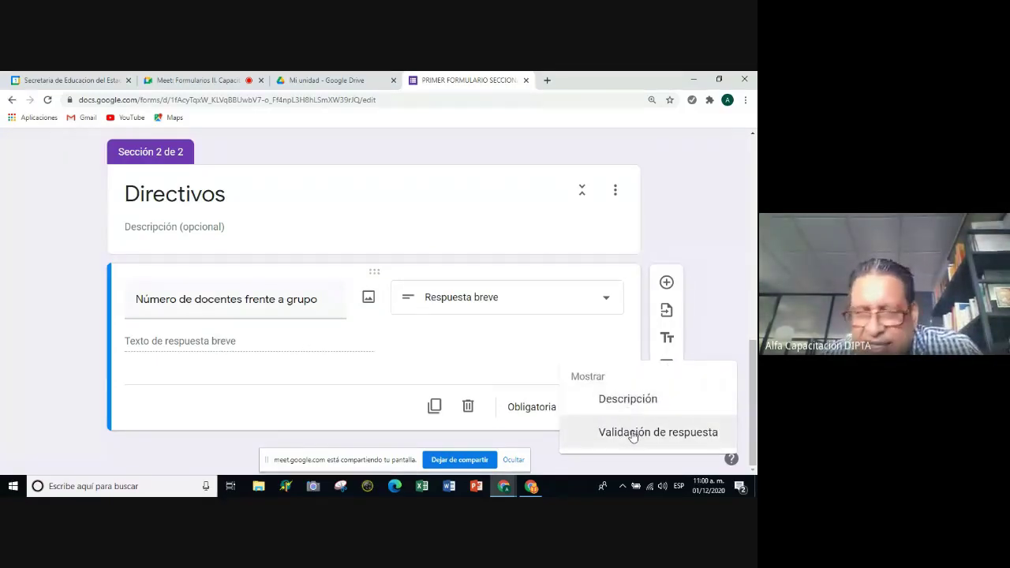
click(632, 433)
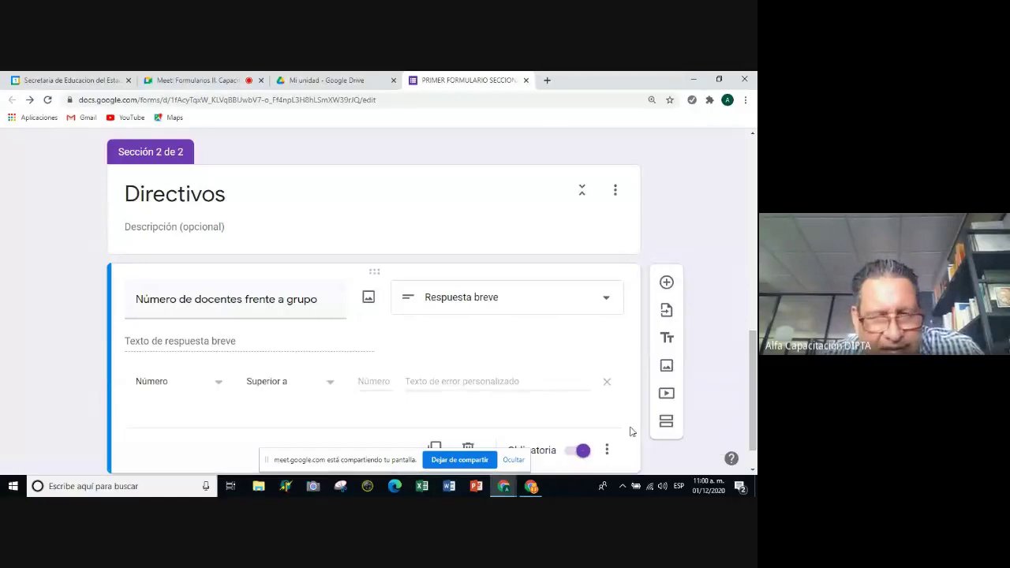
click(221, 386)
click(194, 410)
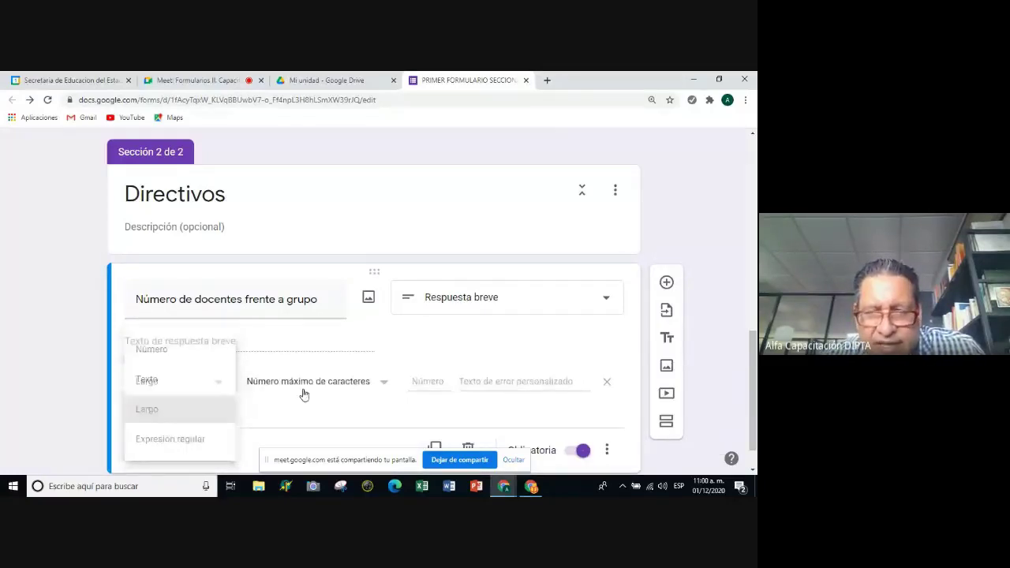
text(2)
scroll(633, 434, down, 1)
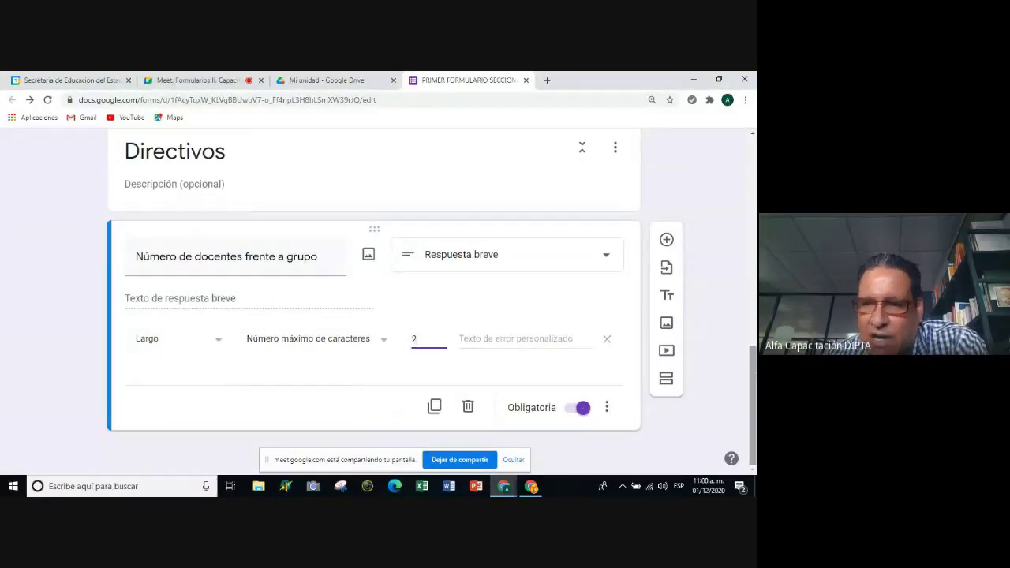
Add a question titled 'Especifica las diferentes actividades o funciones que realizas en línea (a distancia)'.
click(655, 243)
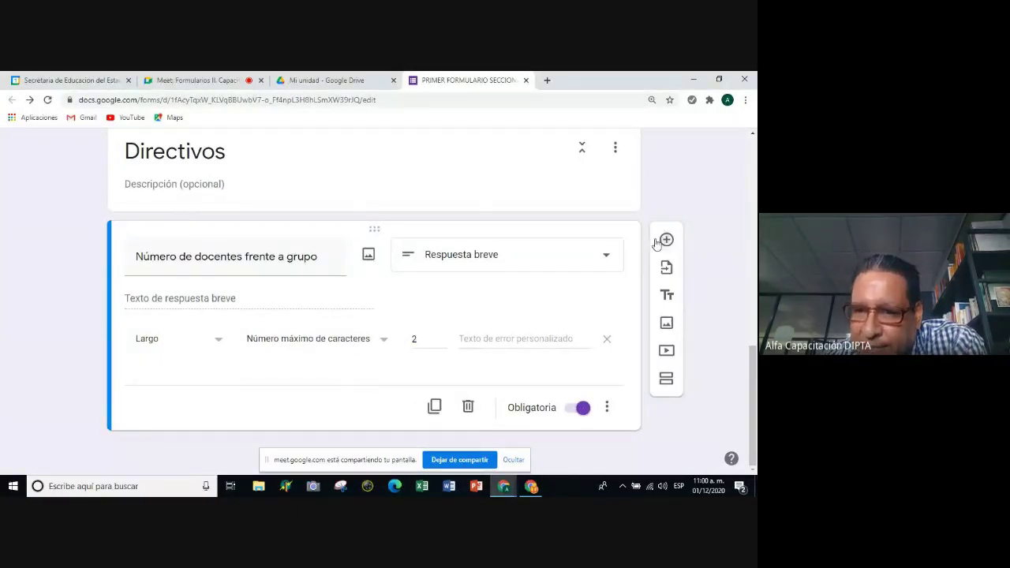
click(662, 240)
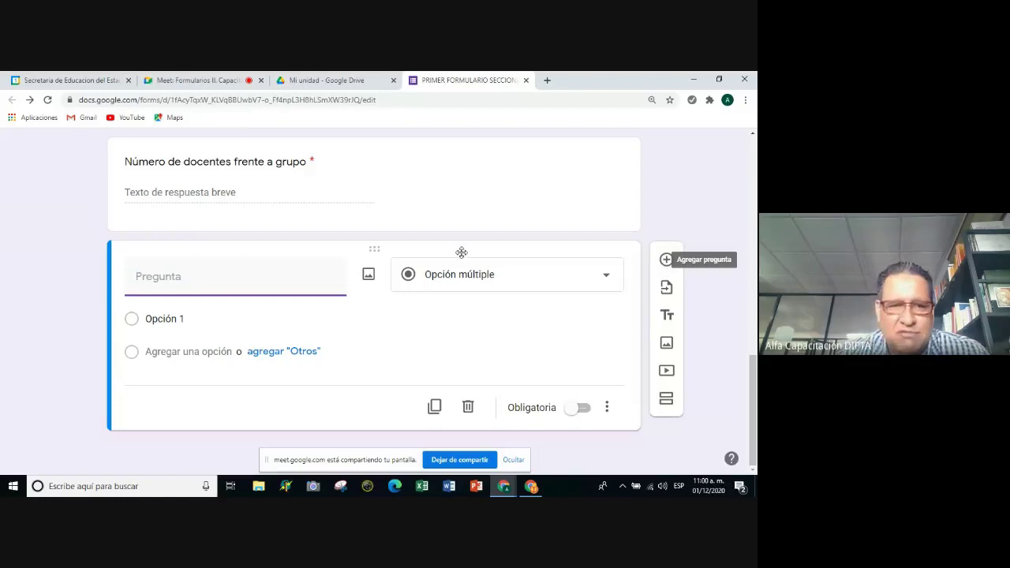
text(Especi)
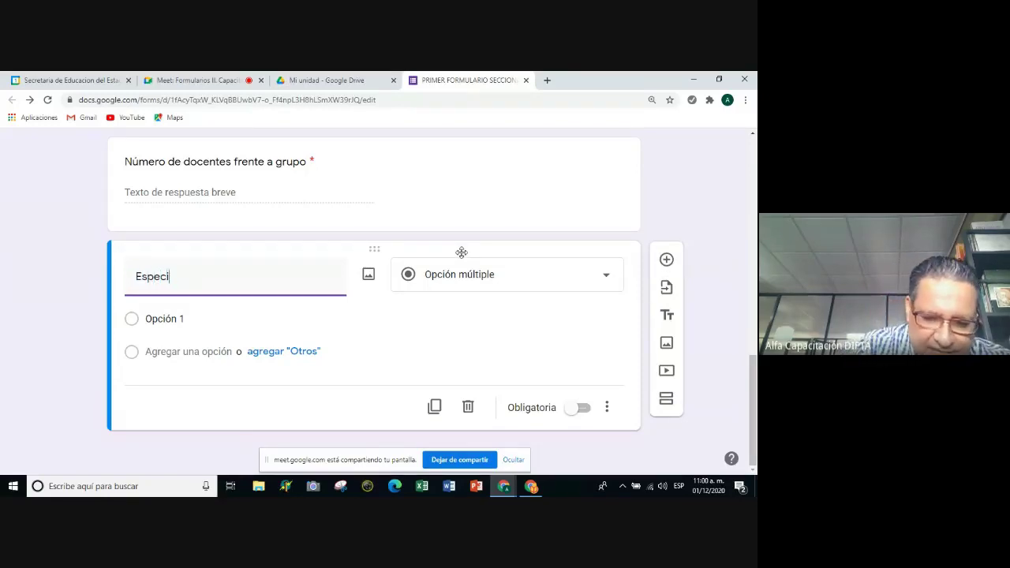
text(fica la)
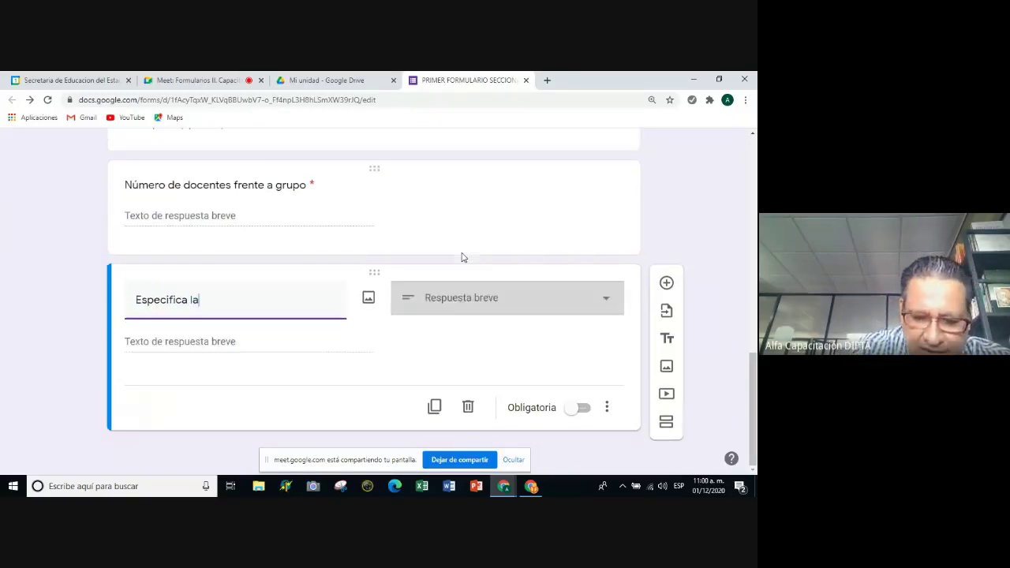
text(s diferent)
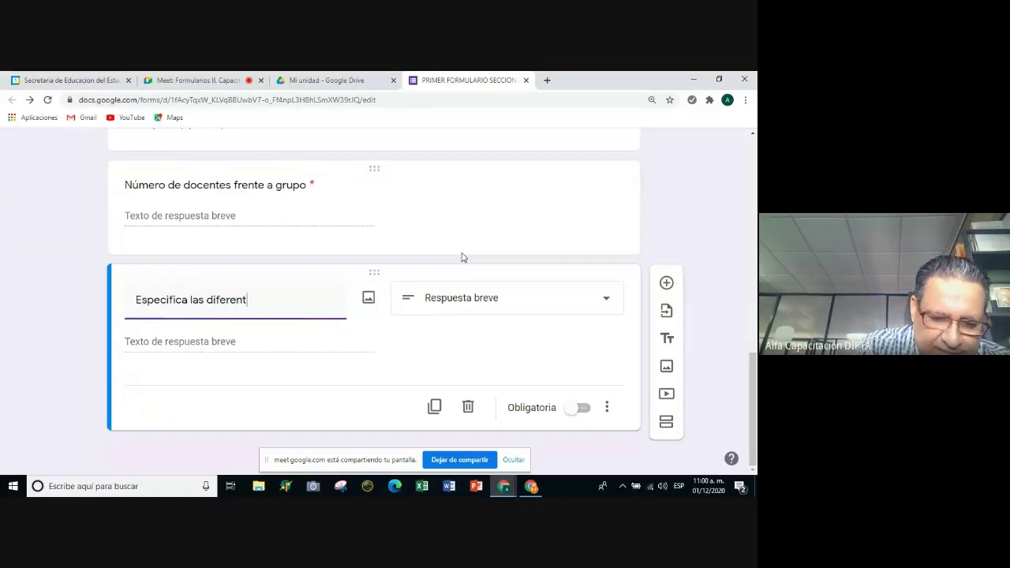
text(es actividades )
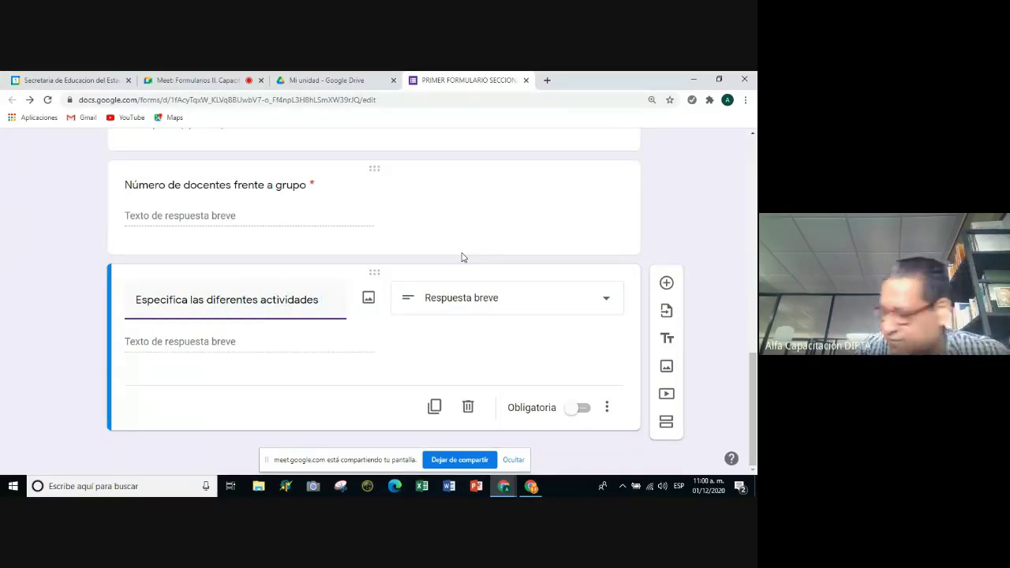
text(o )
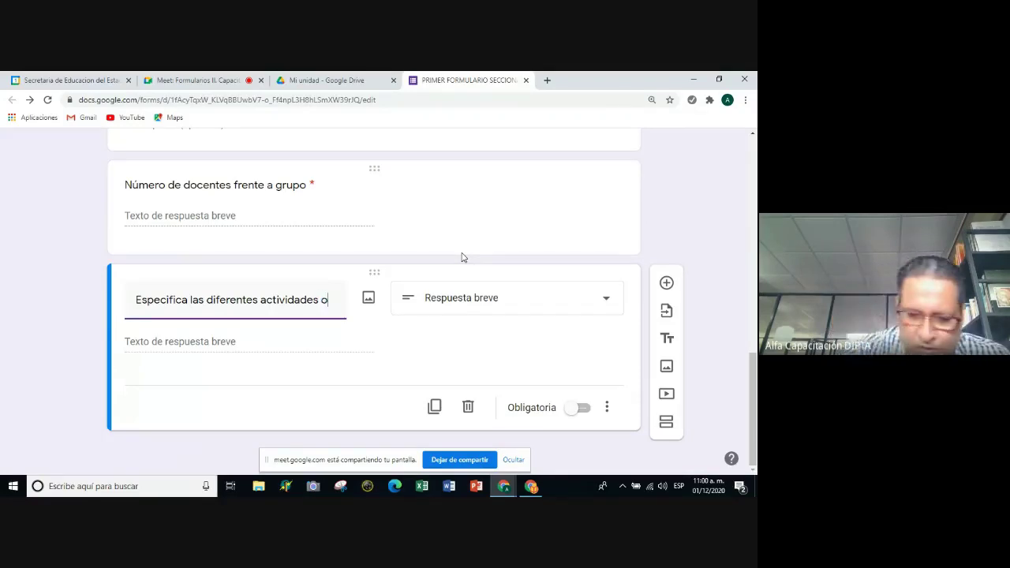
text(funciones que realizas)
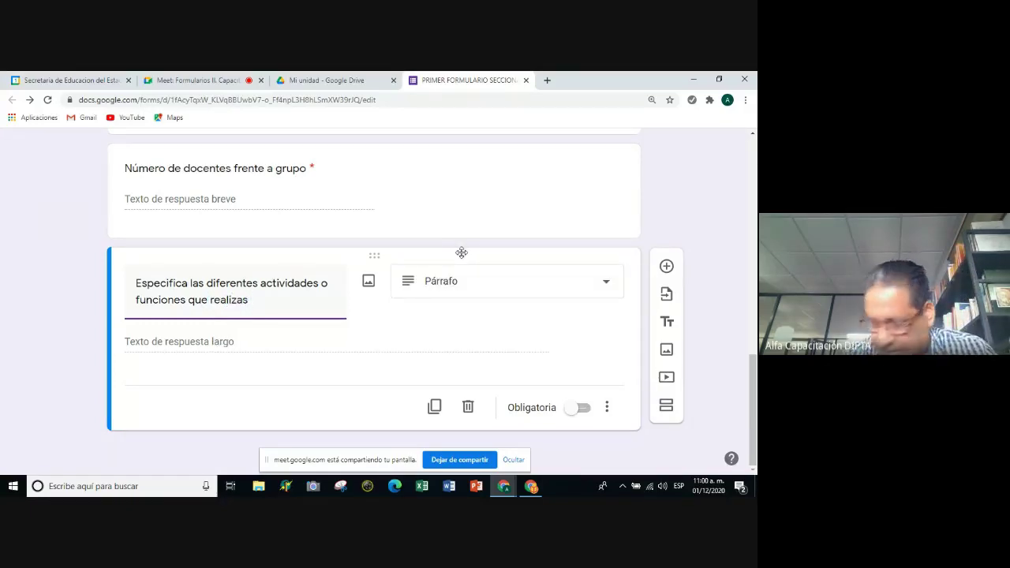
text( en lia)
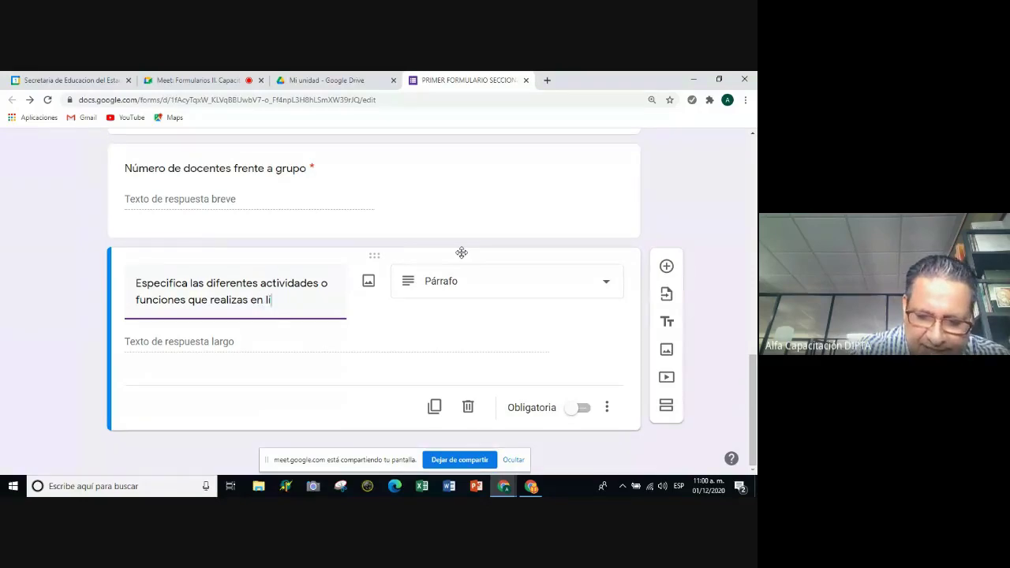
key(BackSpace)
key(BackSpace)
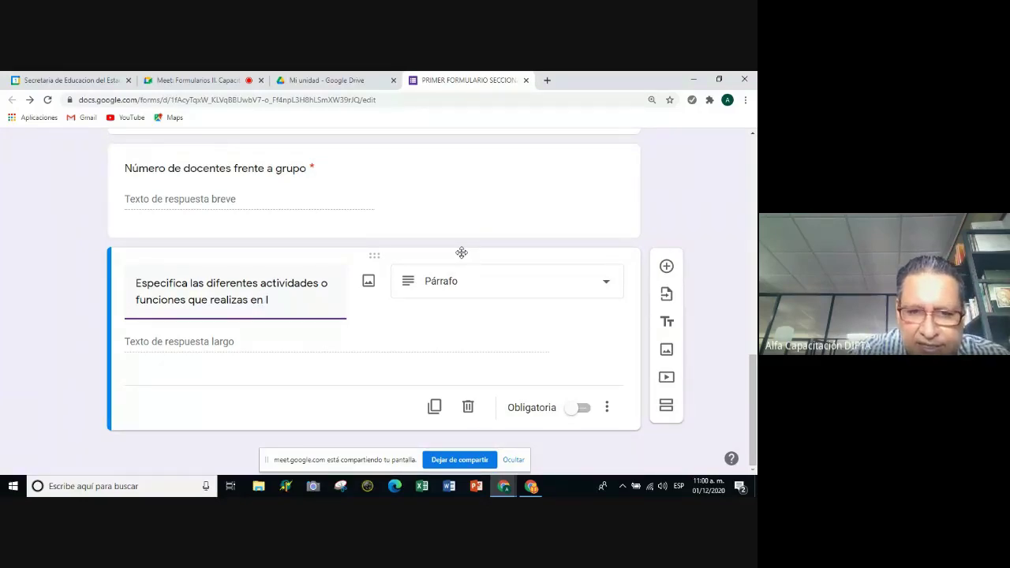
text(m)
key(BackSpace)
key(BackSpace)
text(ínea)
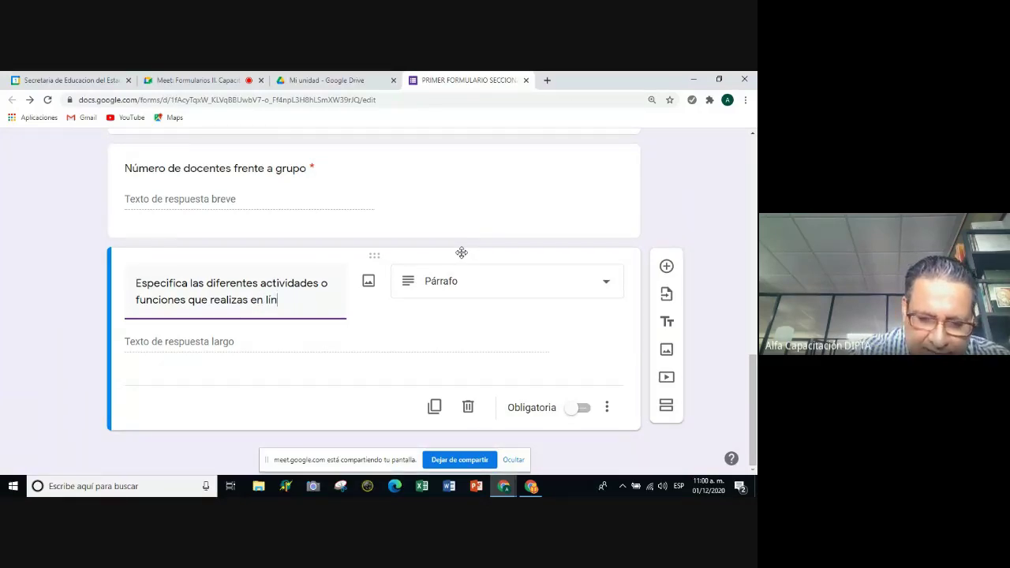
text( (a dista)
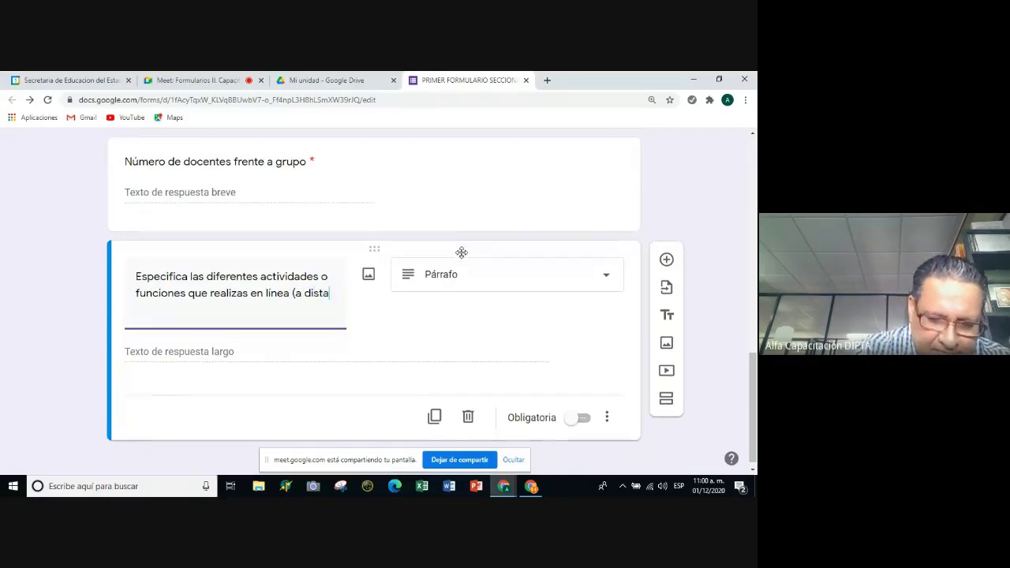
text(ncia))
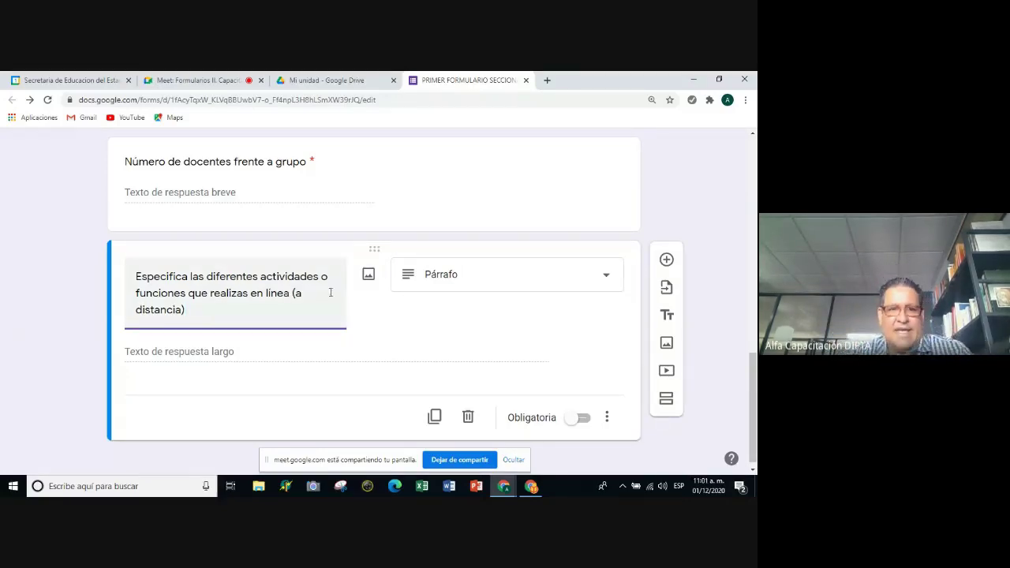
scroll(326, 299, down, 1)
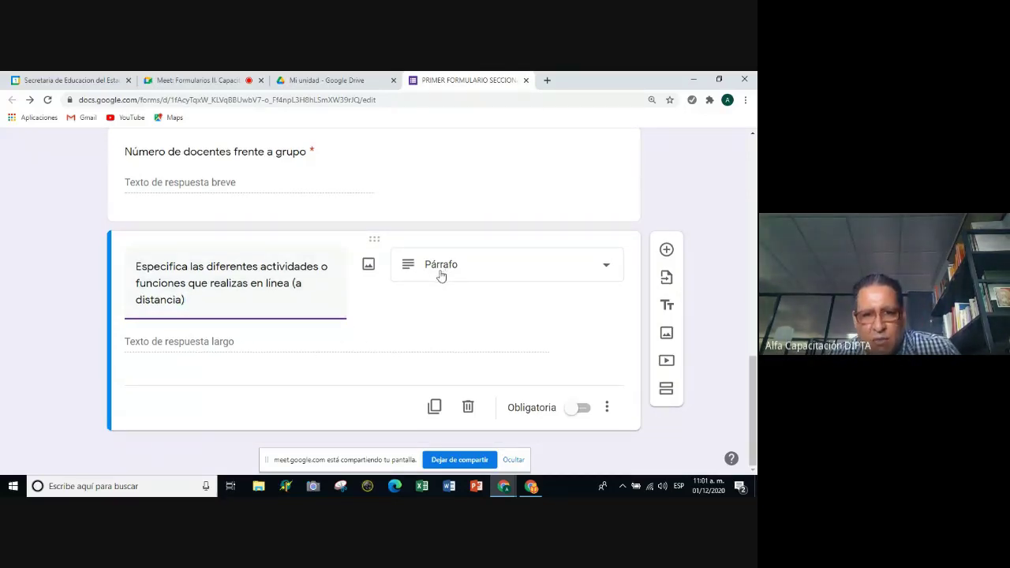
Add Largo validation with a 100-character minimum to the activities question.
click(608, 408)
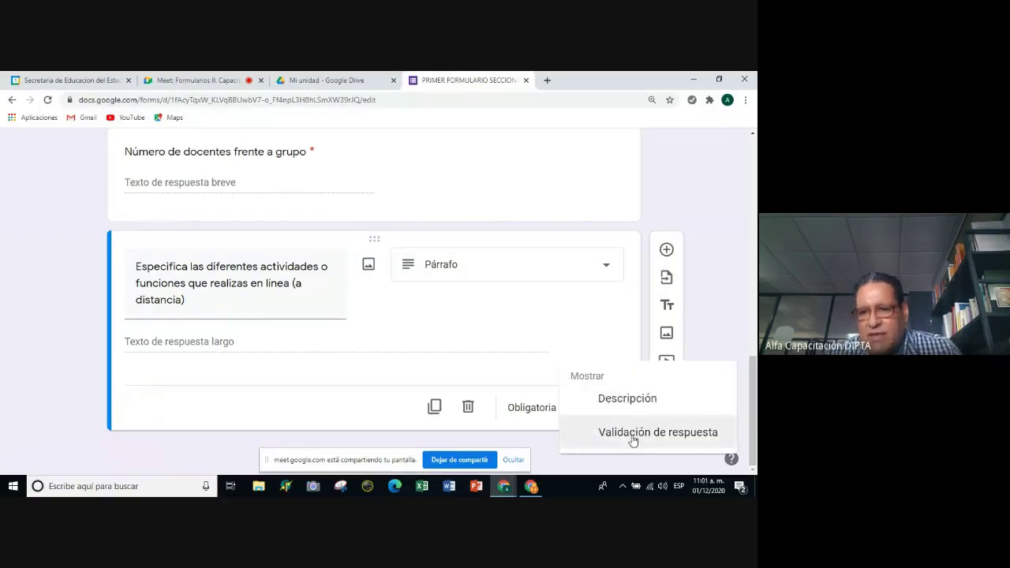
click(633, 432)
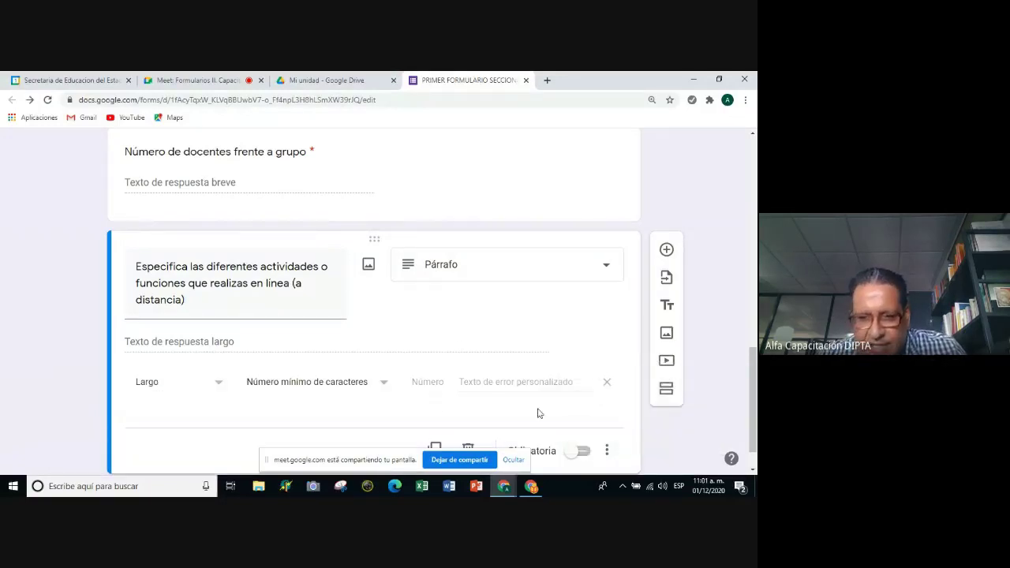
click(208, 385)
click(187, 386)
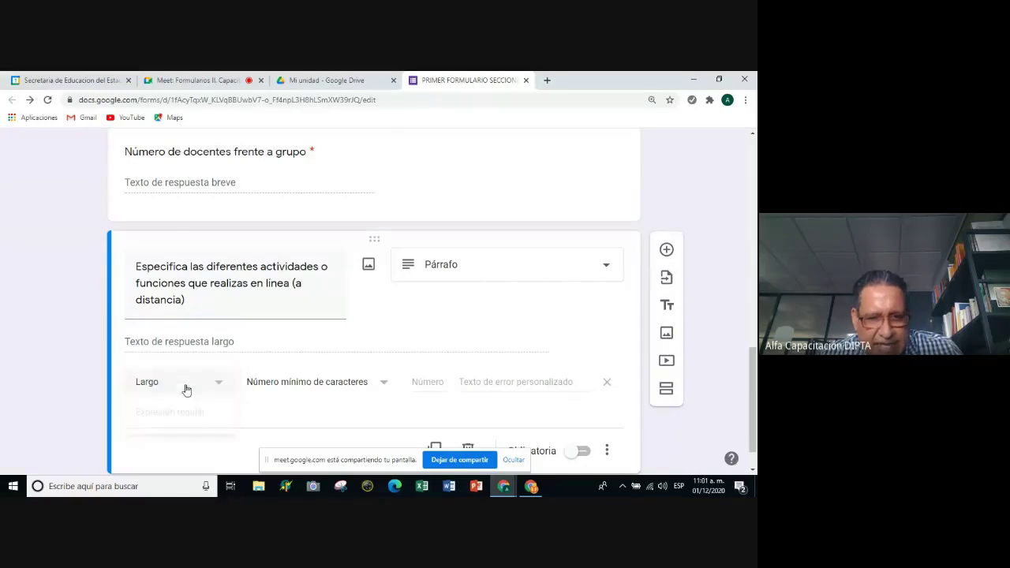
click(428, 381)
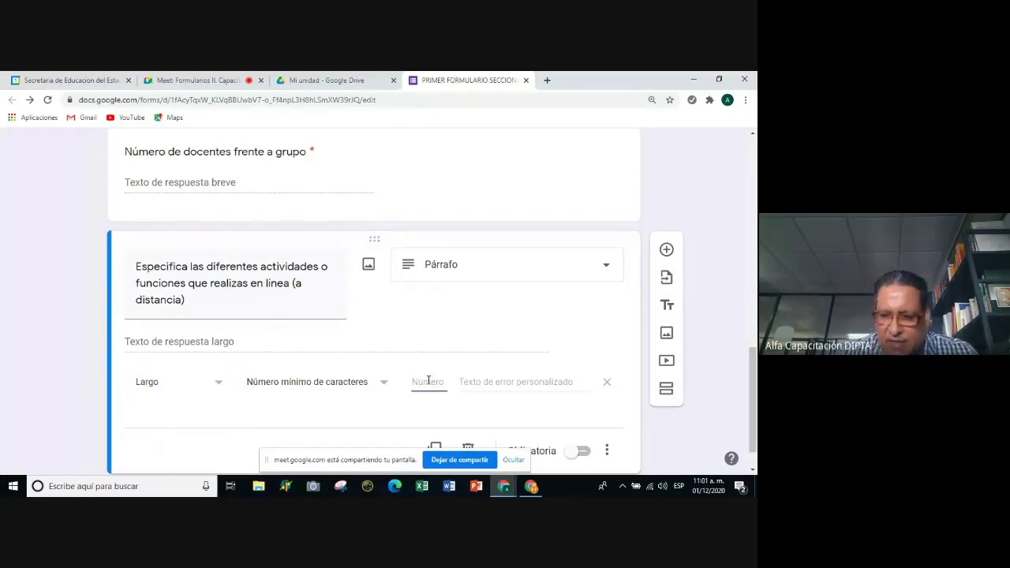
text(100)
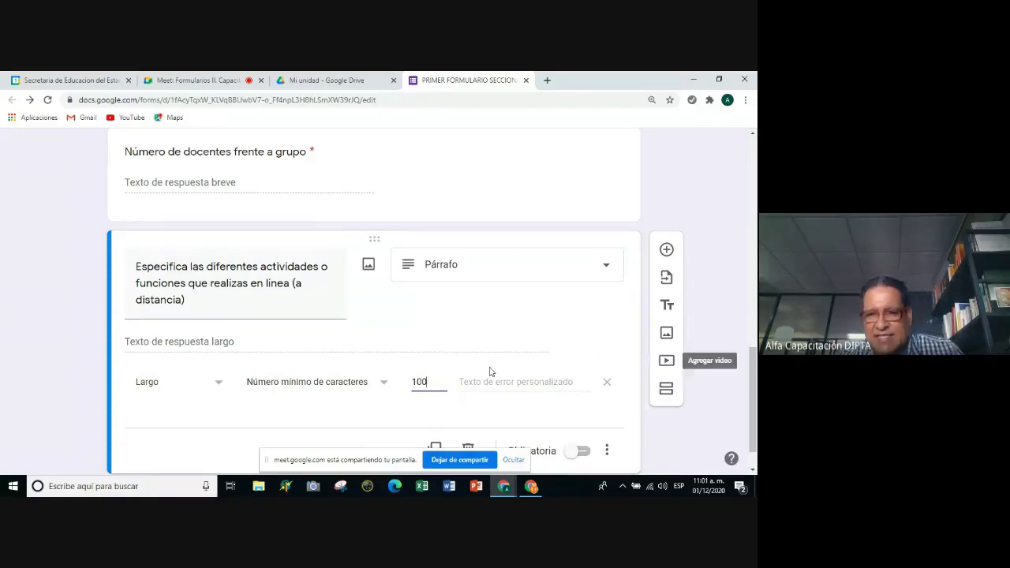
Set the custom error message to 'Excediste la captura máxima de caracteres'.
click(487, 384)
text(E)
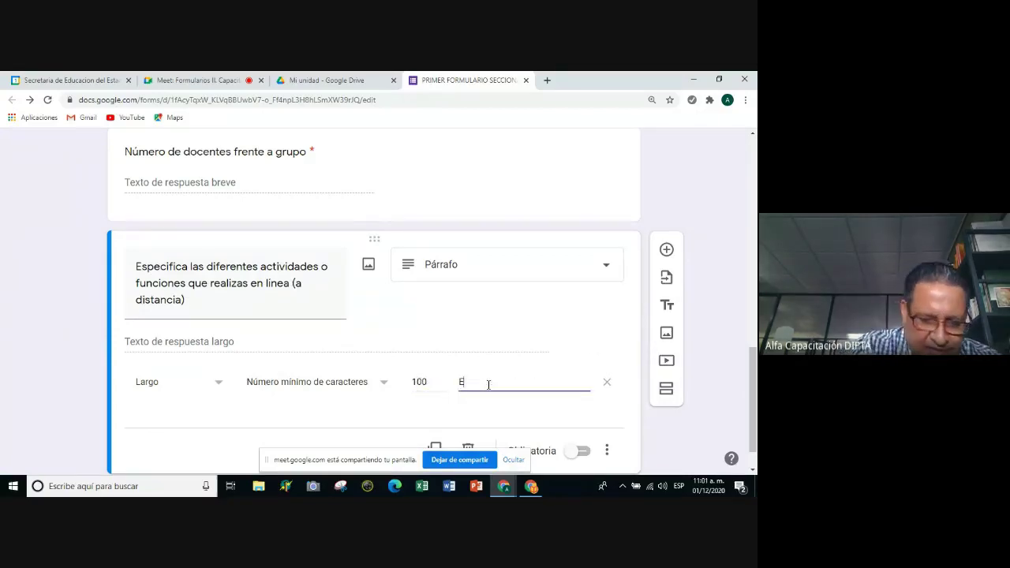
text(xcediste)
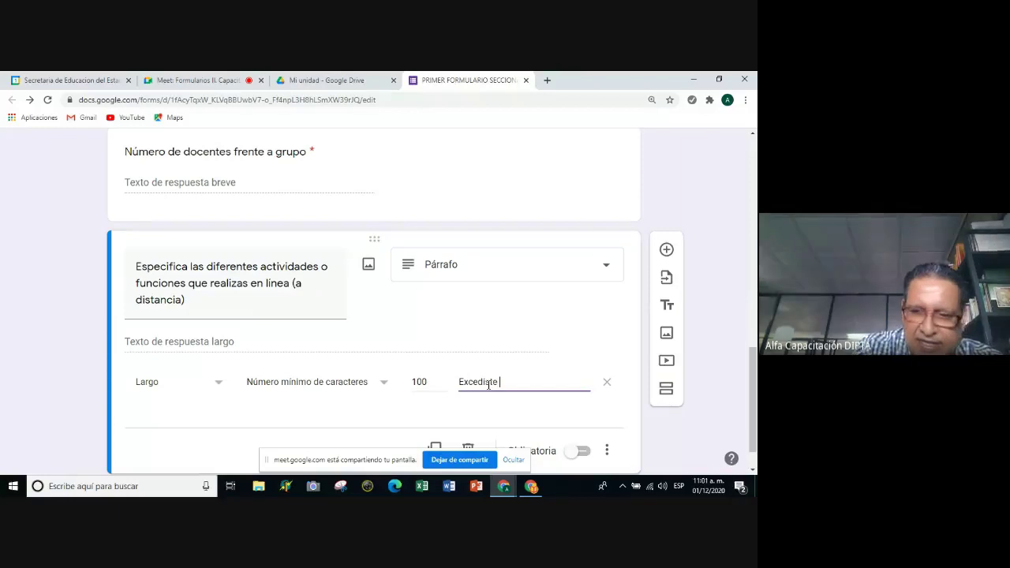
key(super+d)
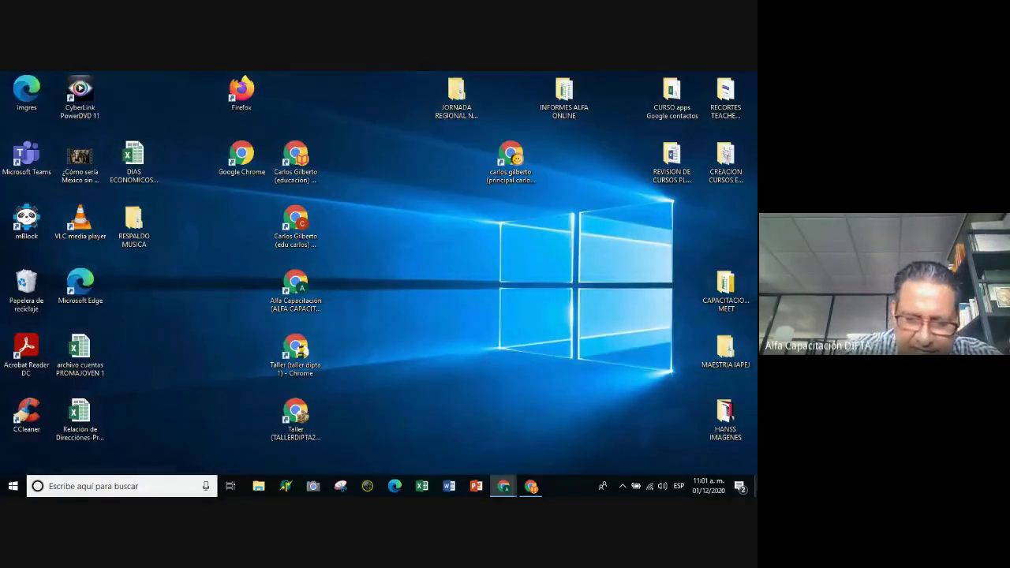
key(super+d)
text(la captura)
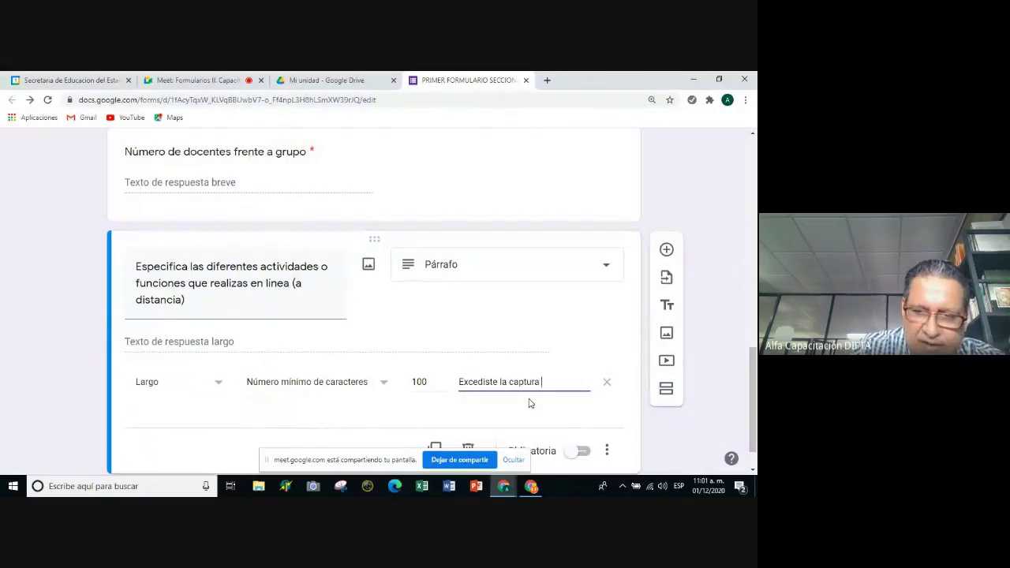
text( máxi)
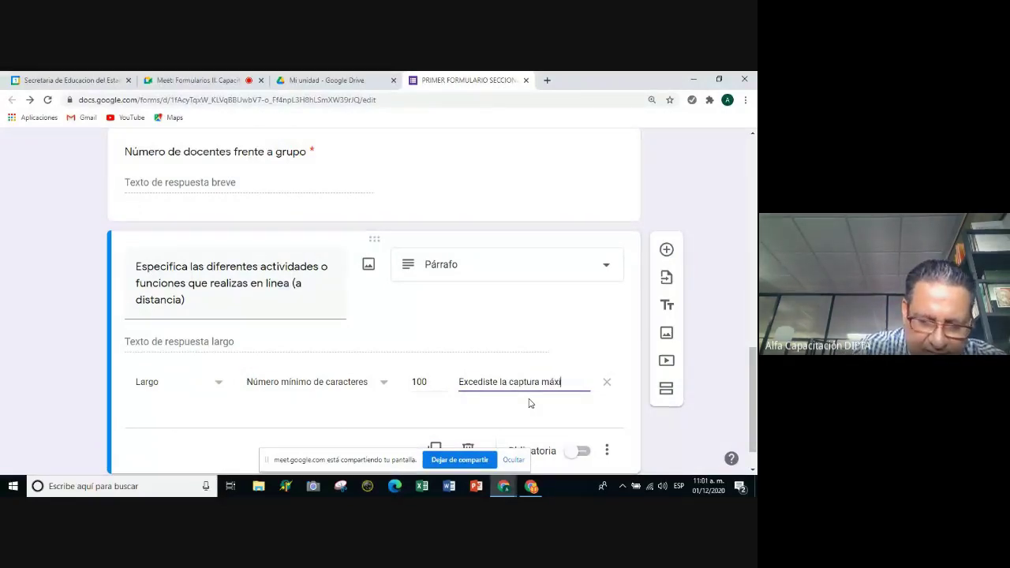
text(ma de caracteres)
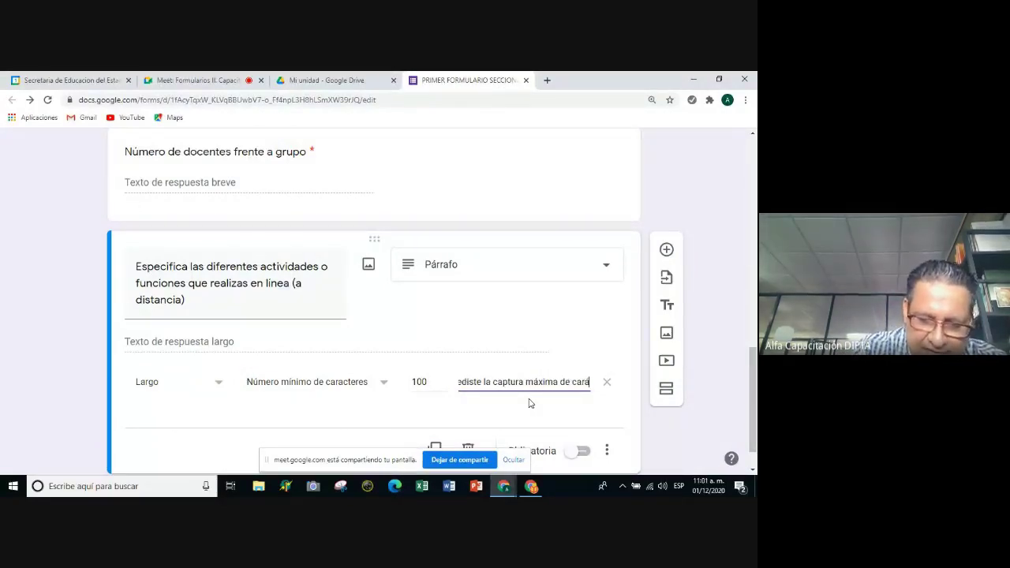
key(BackSpace)
key(BackSpace)
key(BackSpace)
key(BackSpace)
key(BackSpace)
key(BackSpace)
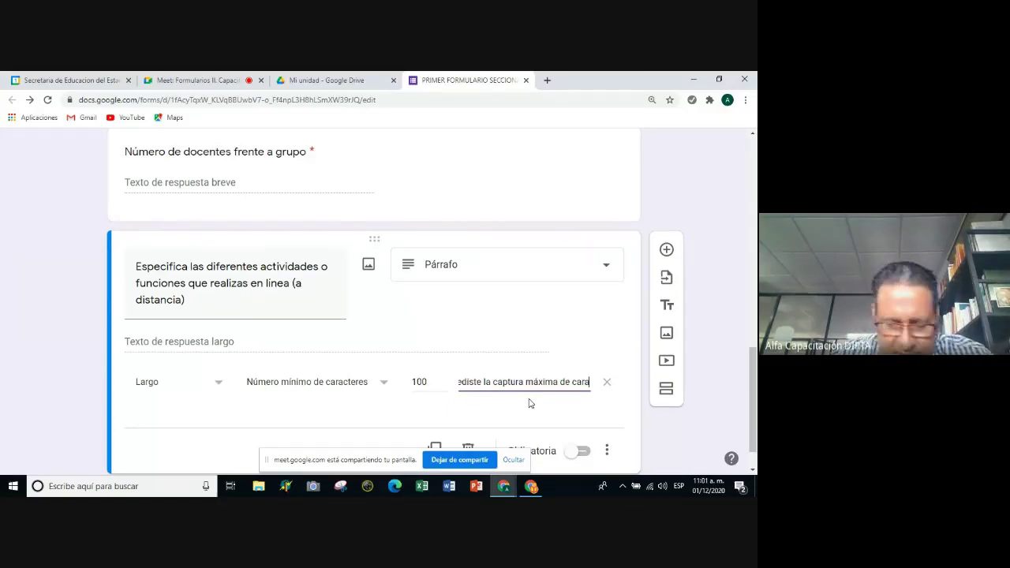
text(cteres)
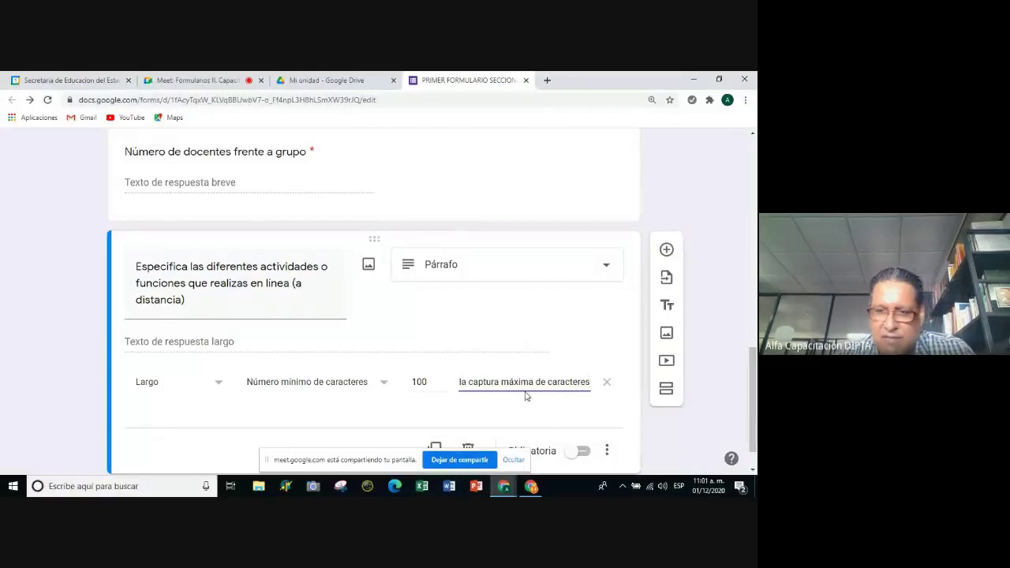
click(568, 411)
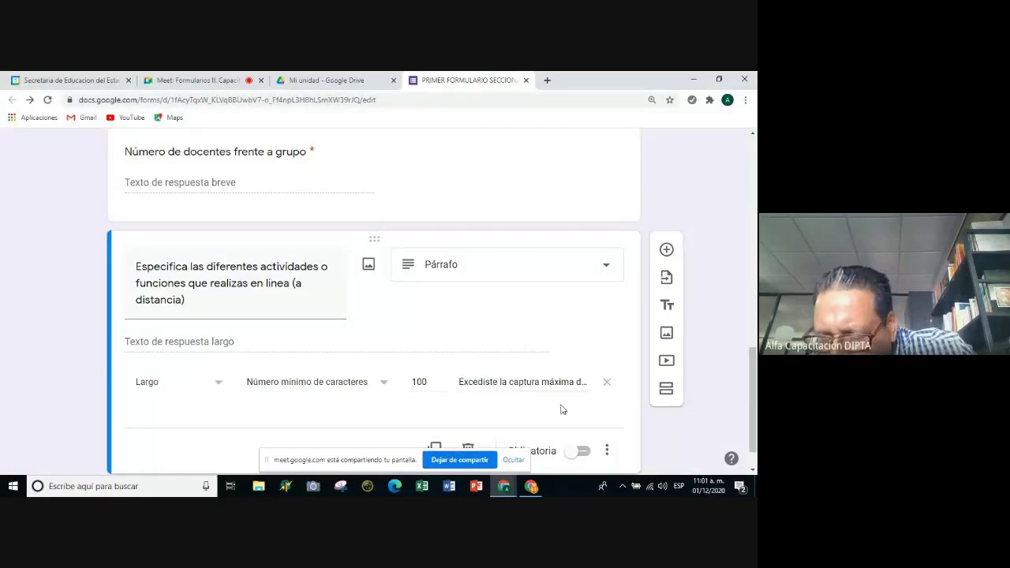
click(562, 383)
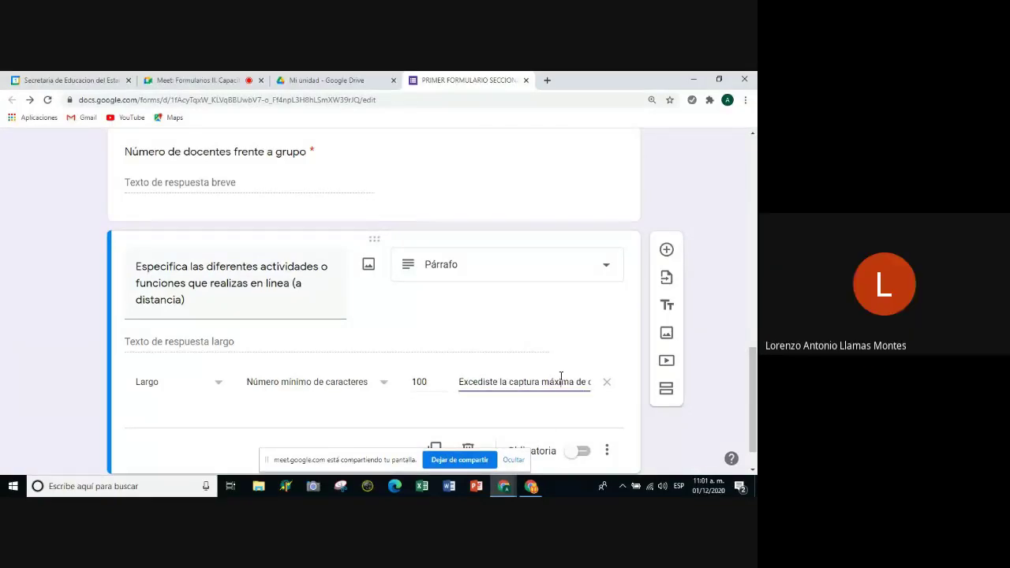
Make the activities question required and add a new question below it.
scroll(460, 396, down, 1)
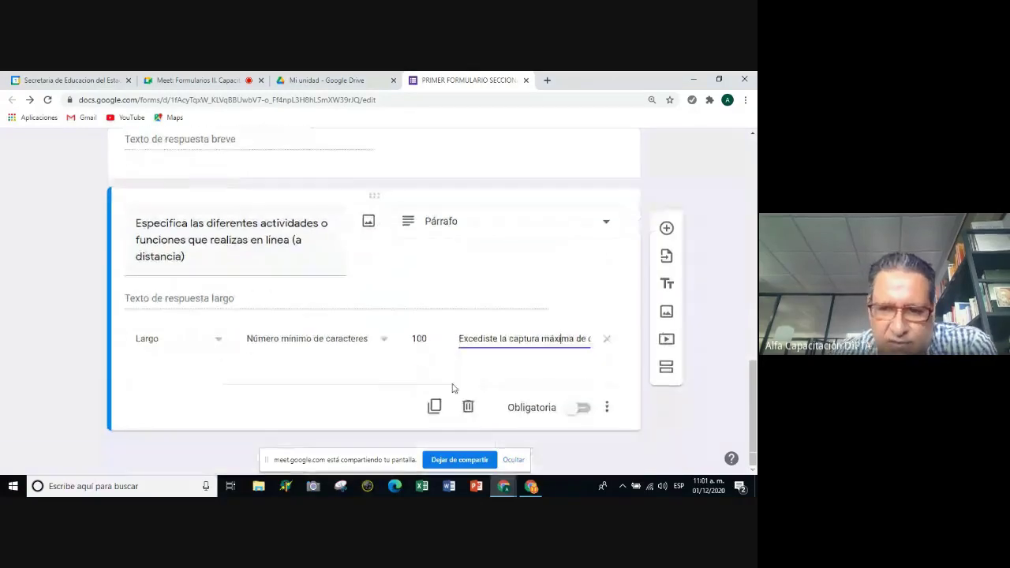
click(582, 407)
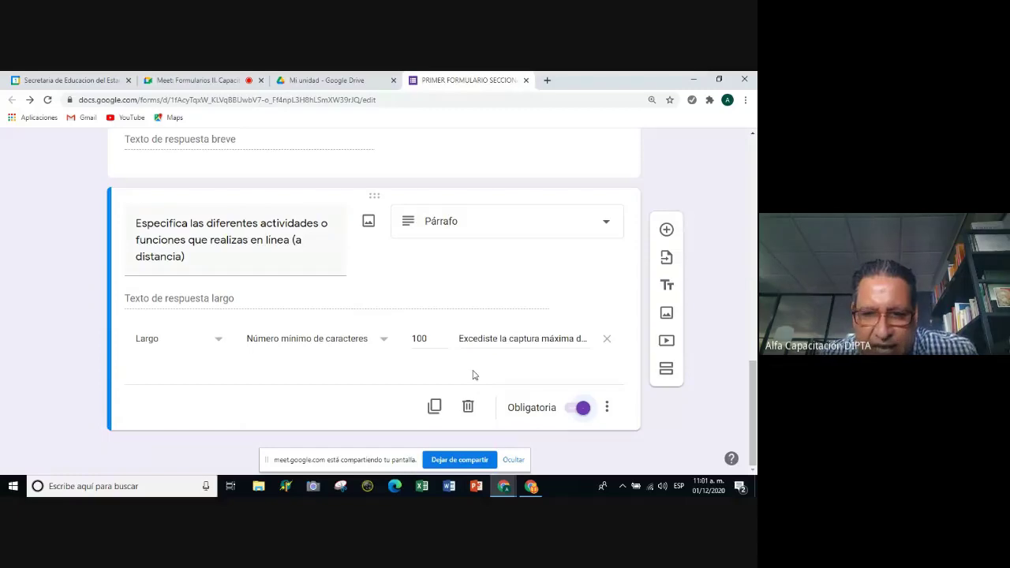
click(667, 231)
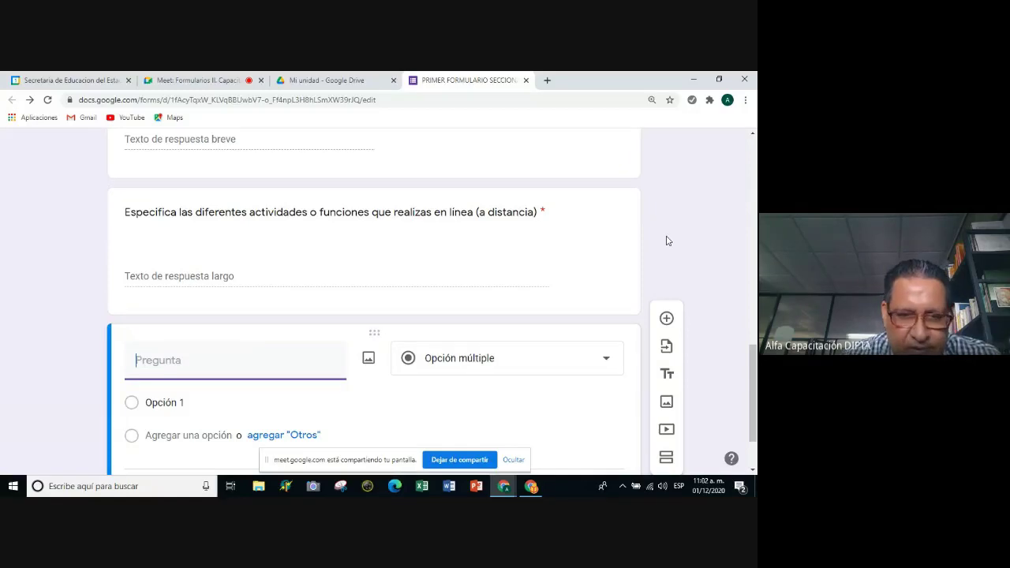
Title the new question 'Menciona las aplicaciones de Google que utilizas y el uso que les das', capitalizing Google.
scroll(519, 327, down, 1)
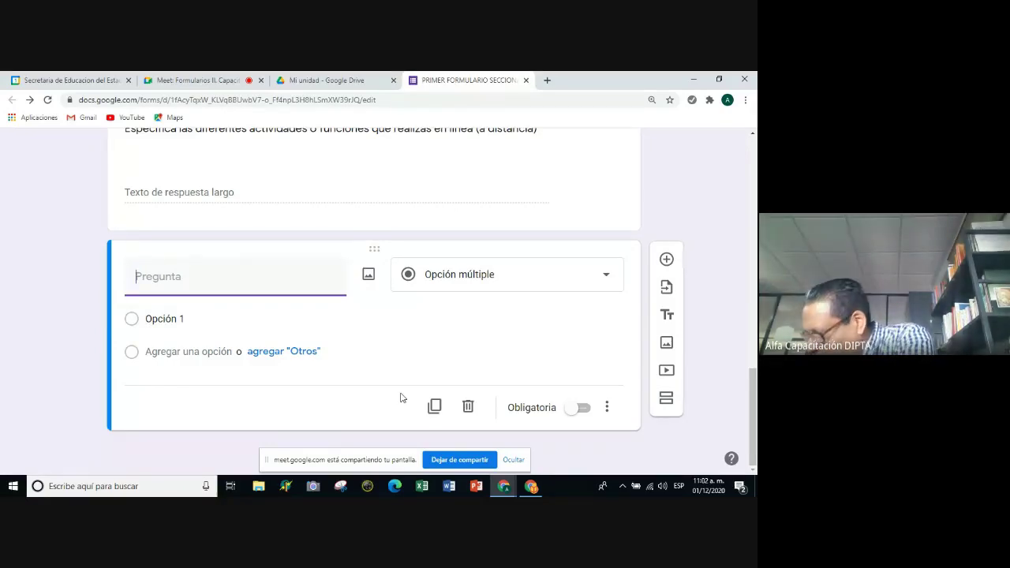
text(me)
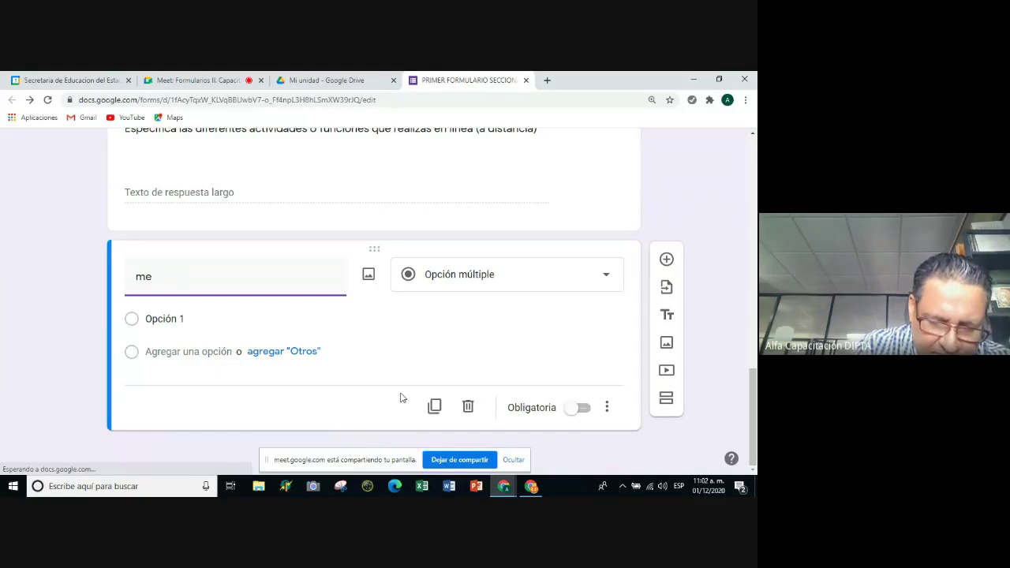
text(nciona)
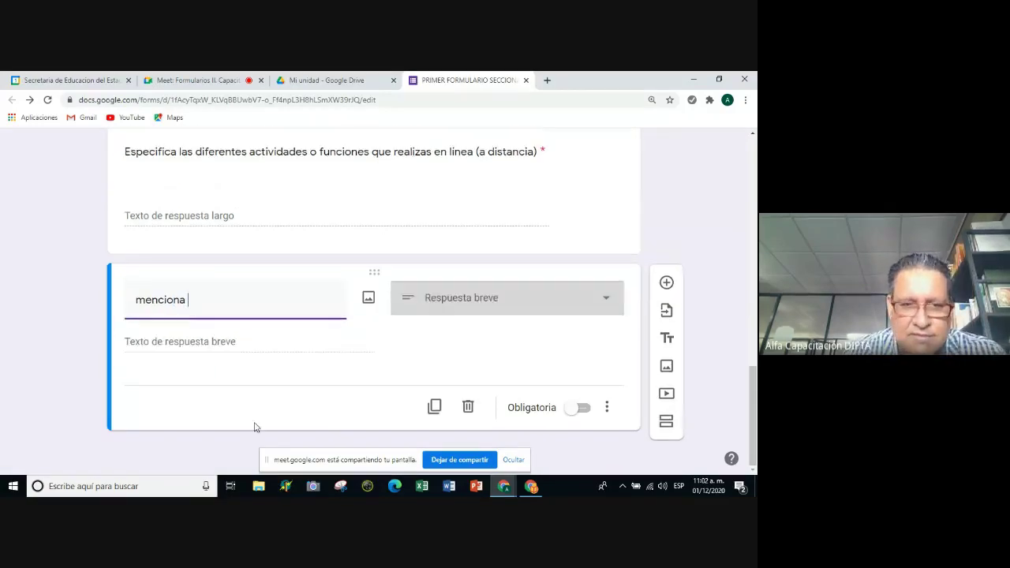
click(137, 299)
text(¿)
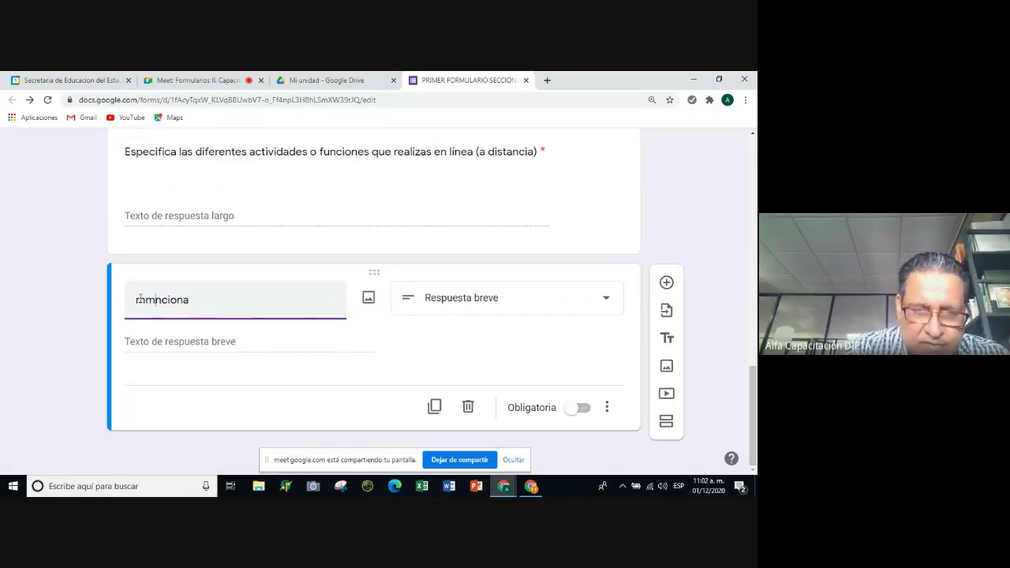
key(BackSpace)
key(BackSpace)
key(BackSpace)
key(BackSpace)
text(Men)
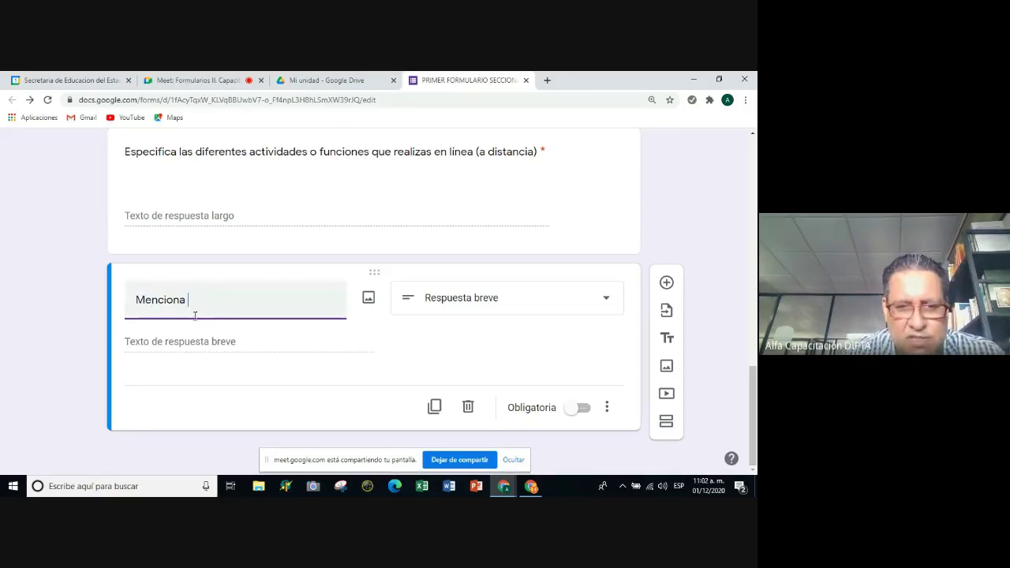
text( las apli)
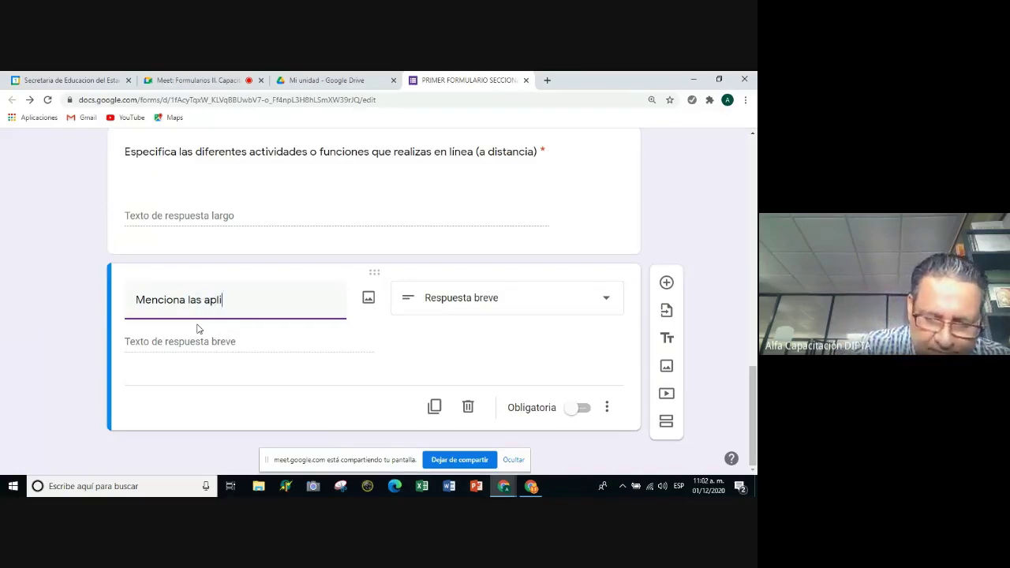
text(accacion)
text(es )
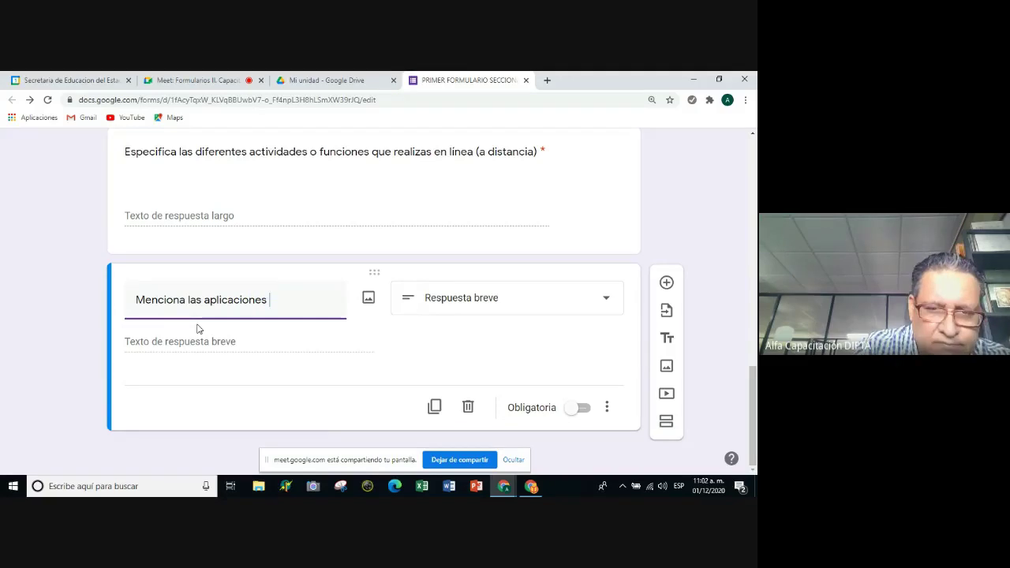
text(de google)
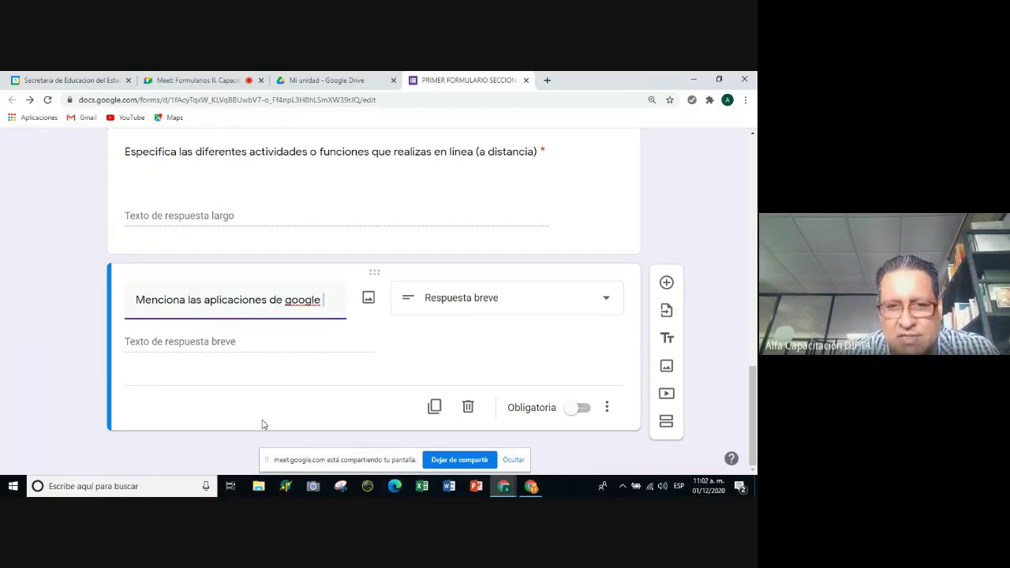
click(287, 302)
text(G)
key(Delete)
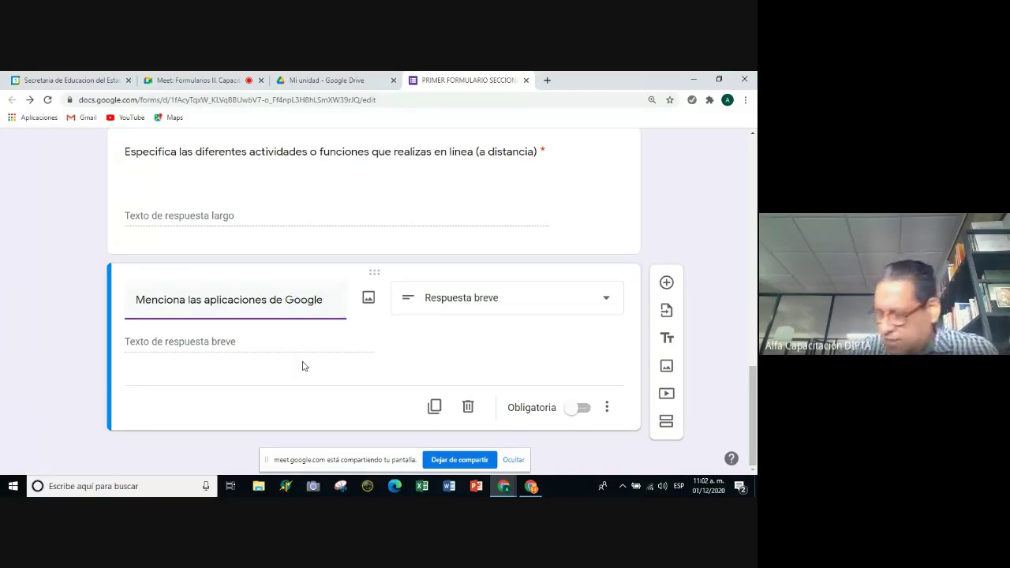
key(End)
text(que )
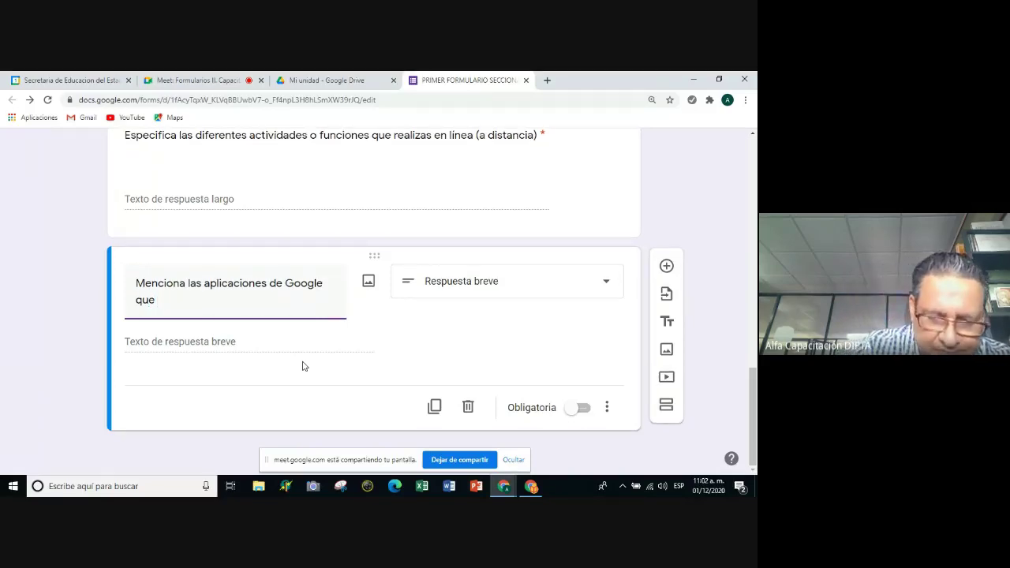
text(utilizas)
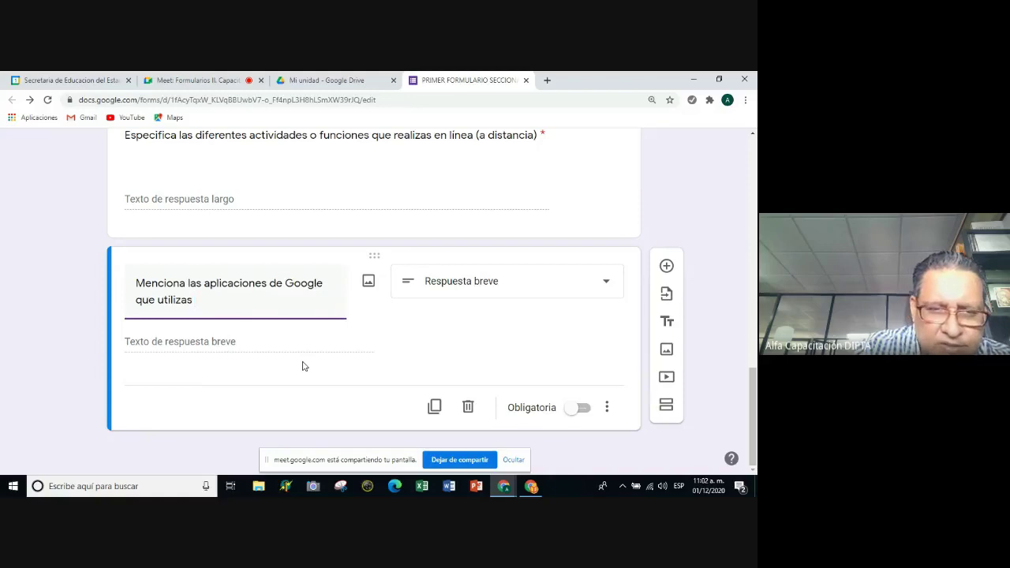
text( y el)
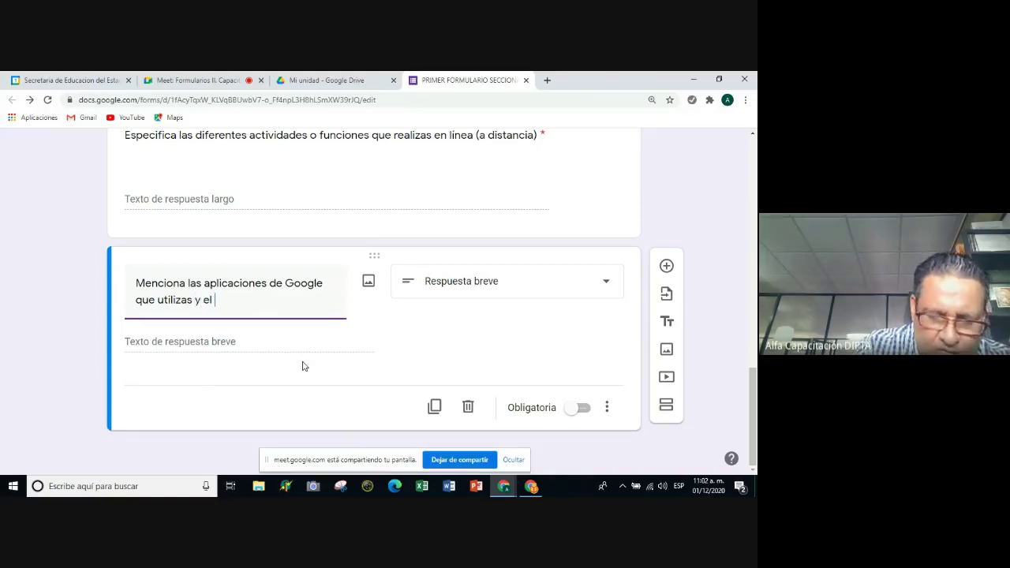
text( uso que les das)
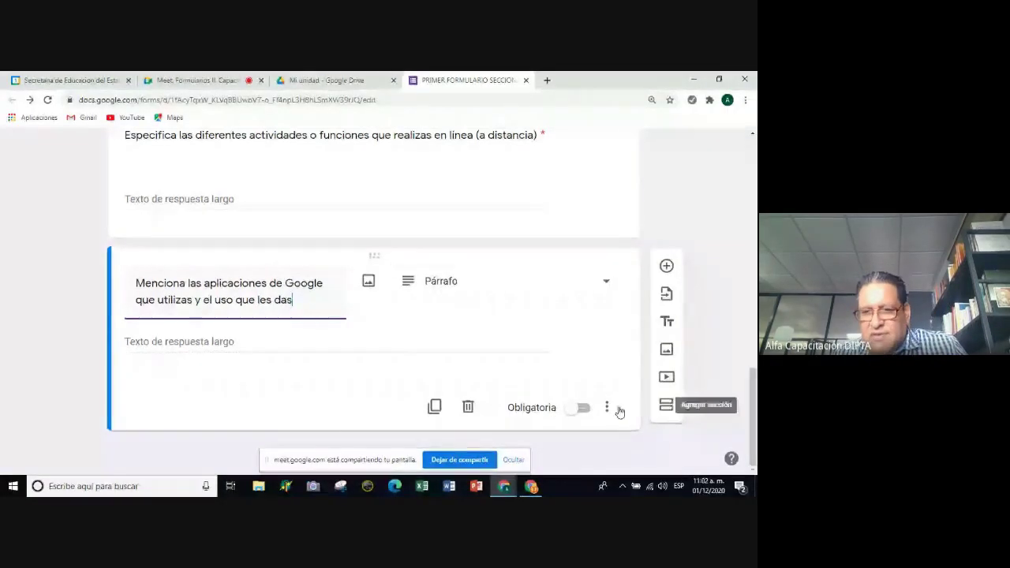
Give the Google apps question length validation with a 200-character minimum.
click(605, 409)
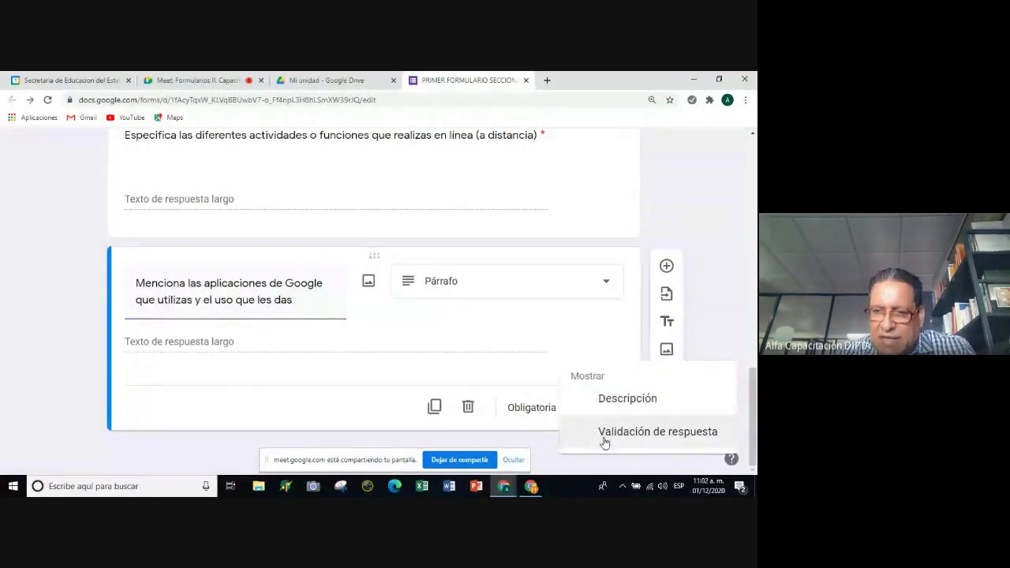
click(604, 435)
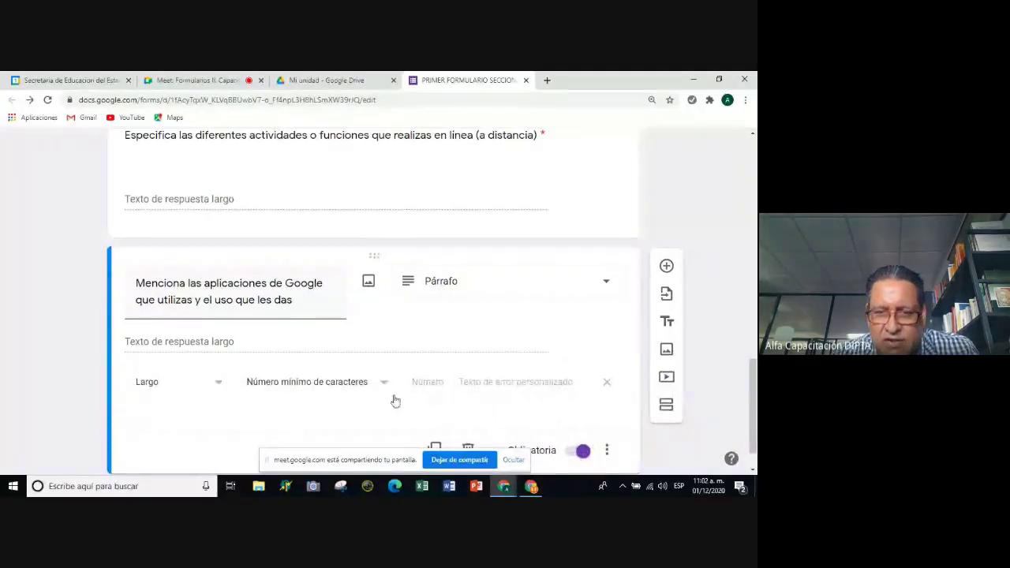
click(427, 382)
text(200)
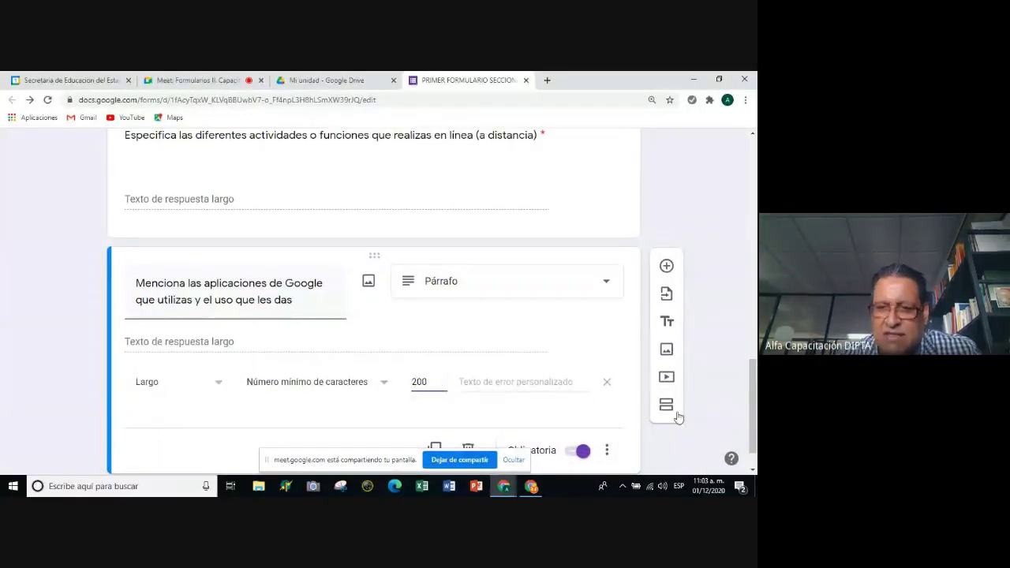
Select the error message text of the activities question.
scroll(469, 307, up, 2)
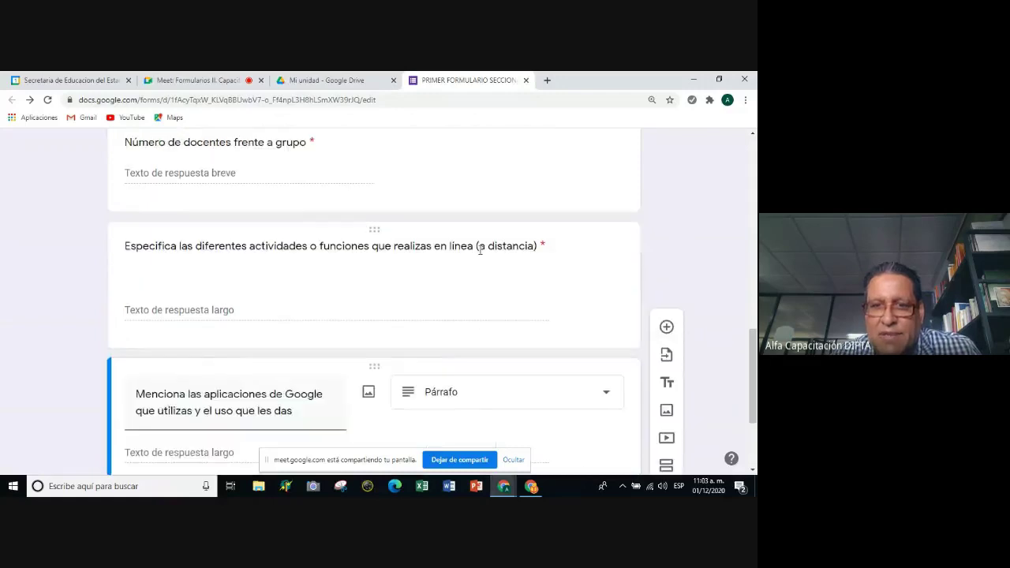
click(466, 289)
scroll(466, 290, down, 2)
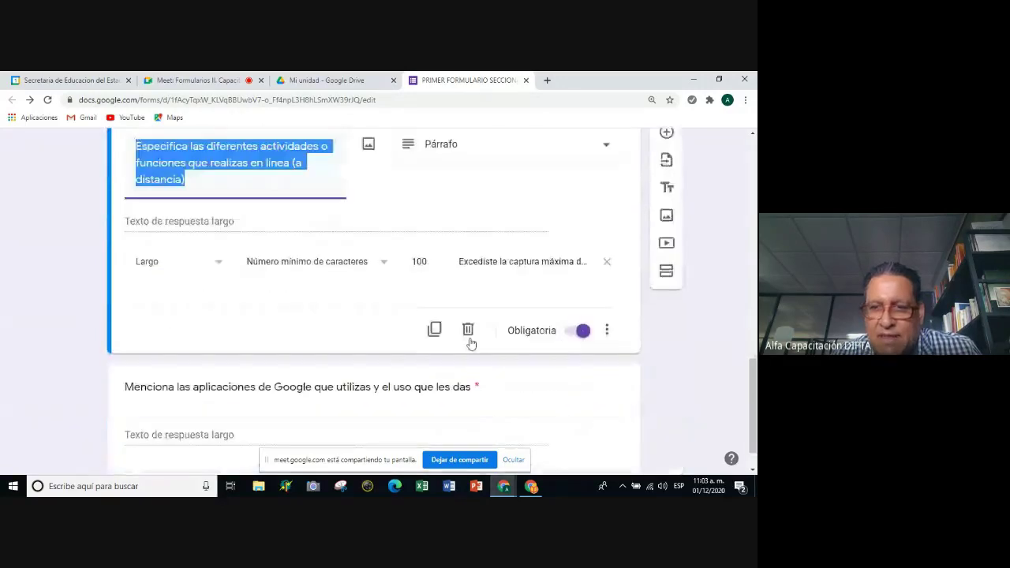
click(461, 263)
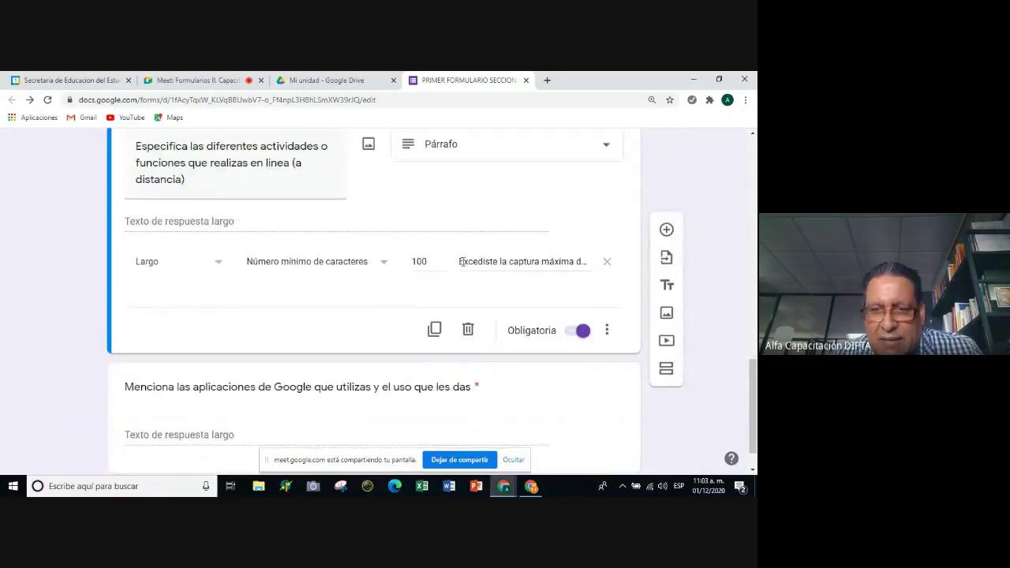
drag(461, 261, 595, 273)
key(ctrl+c)
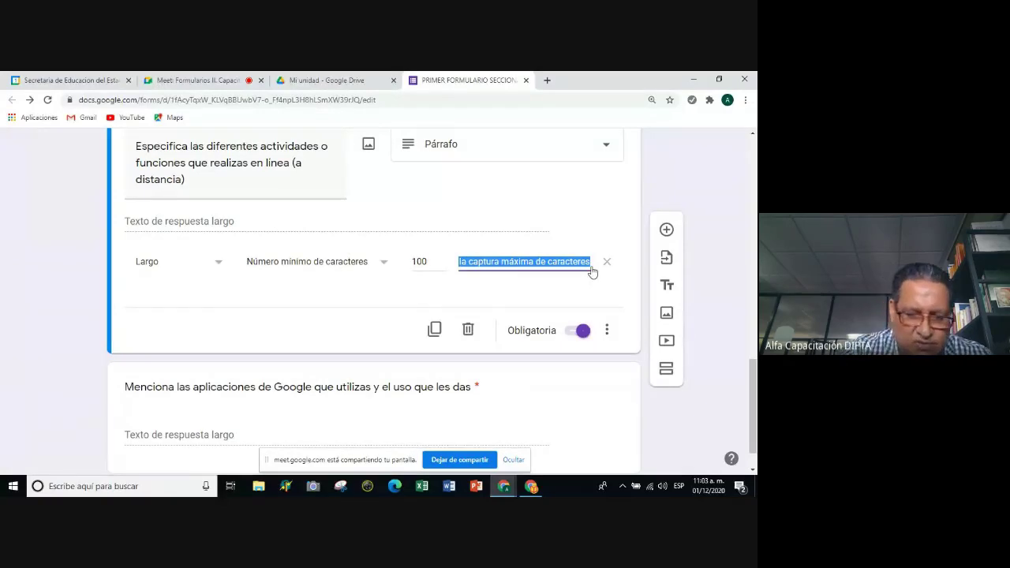
scroll(602, 351, down, 1)
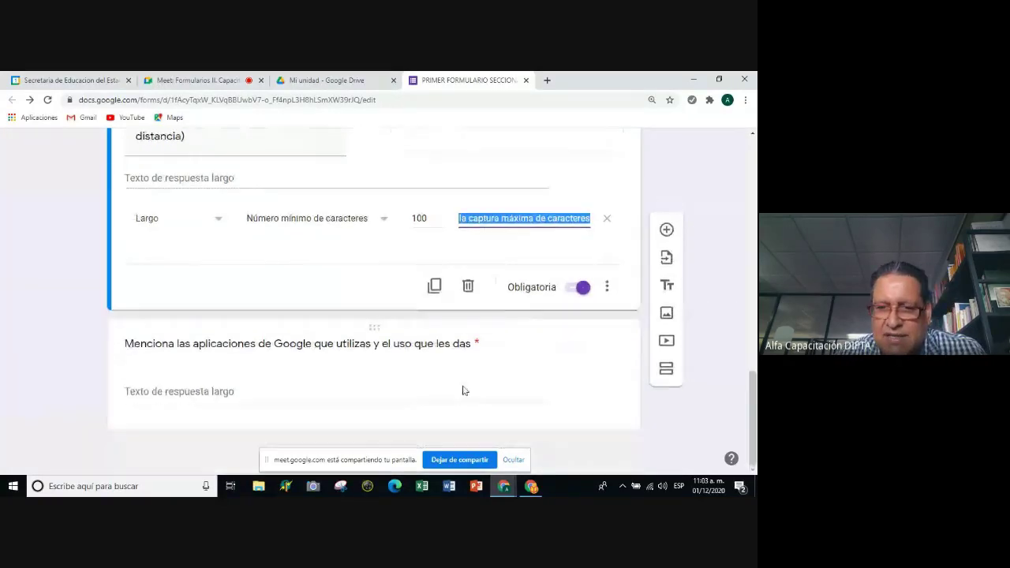
Append 'permitidos' to the Google apps question's length-error message.
click(467, 392)
click(481, 339)
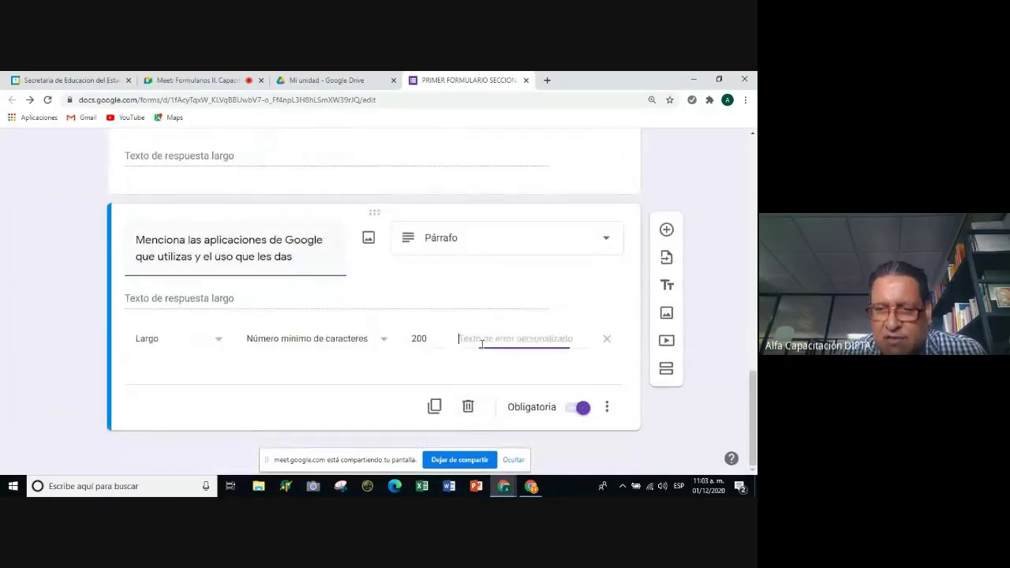
key(ctrl+v)
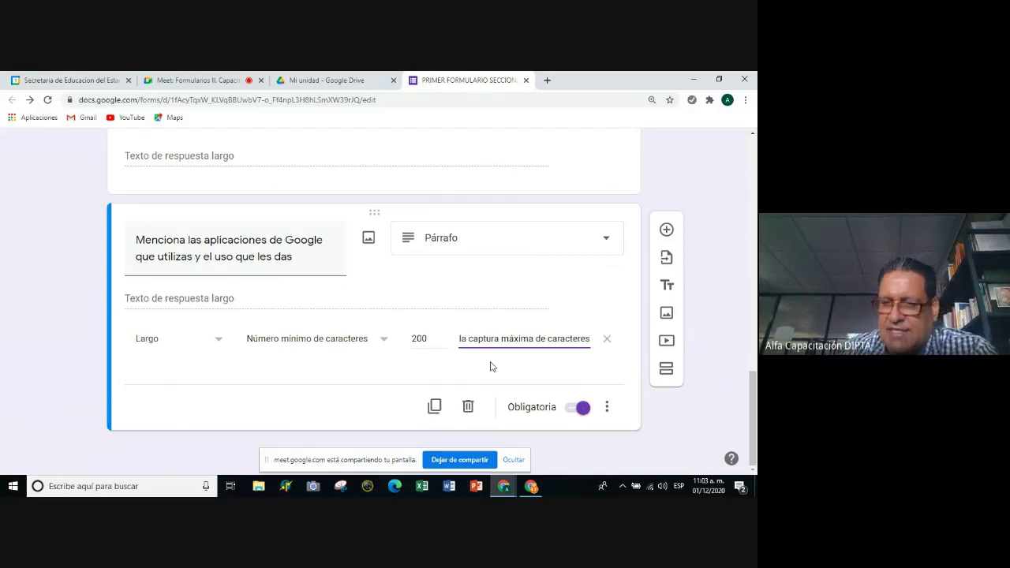
text(peerm)
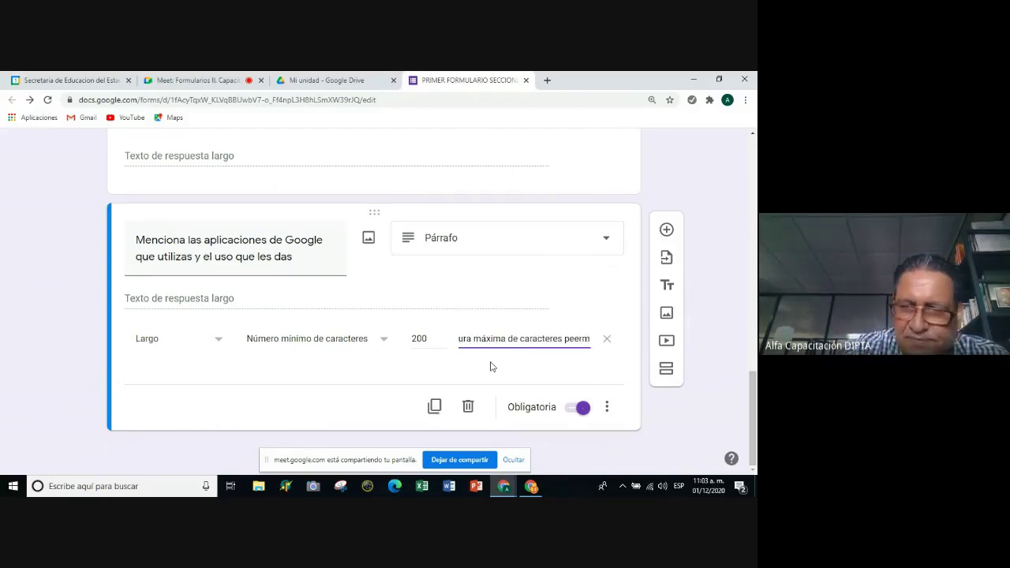
key(BackSpace)
key(BackSpace)
key(BackSpace)
text(rmitidos)
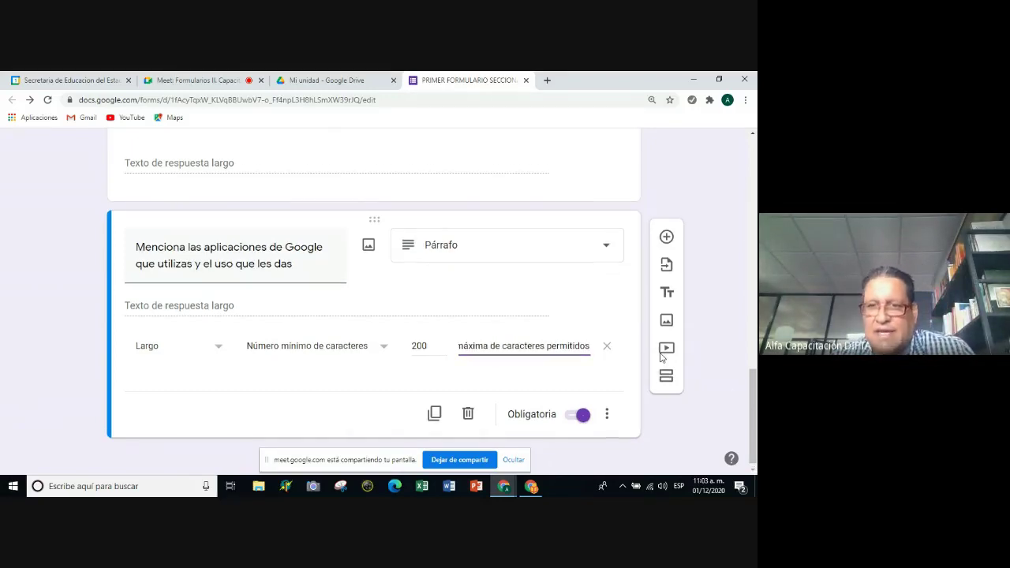
scroll(543, 187, up, 2)
Append 'permitidos' to the activities question's error message, removing the stray 'o'.
scroll(542, 187, up, 1)
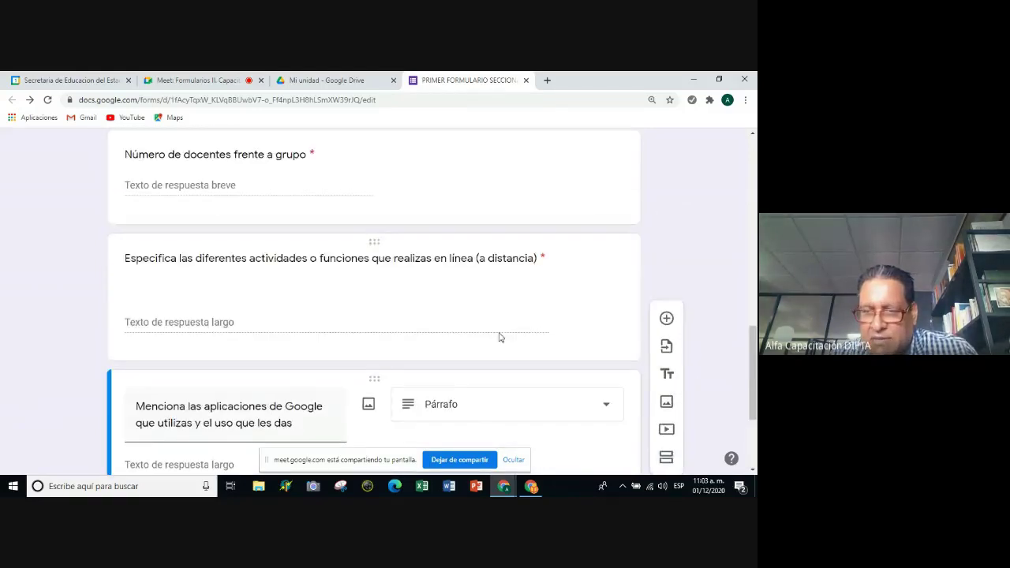
click(500, 336)
key(End)
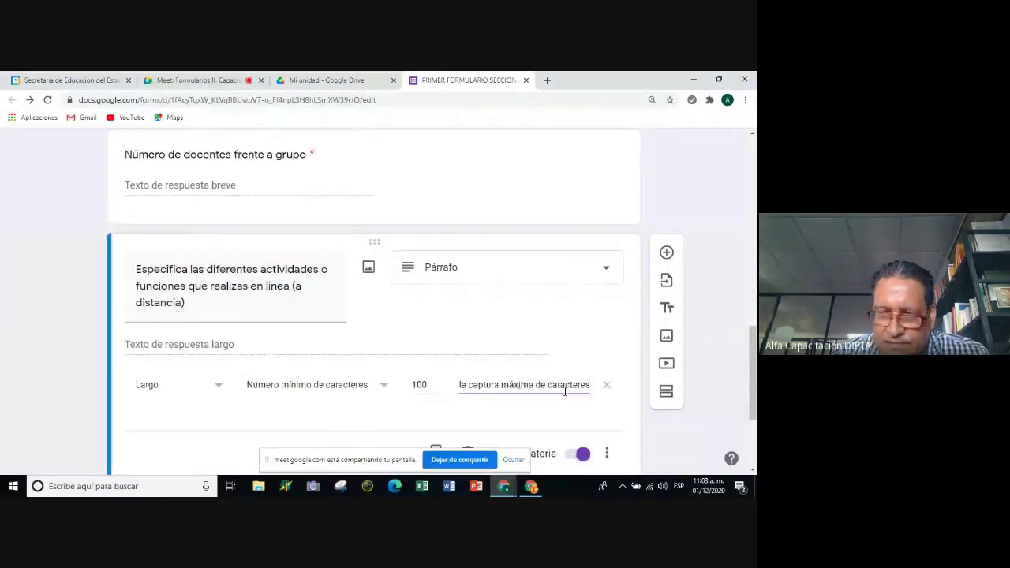
text(perm)
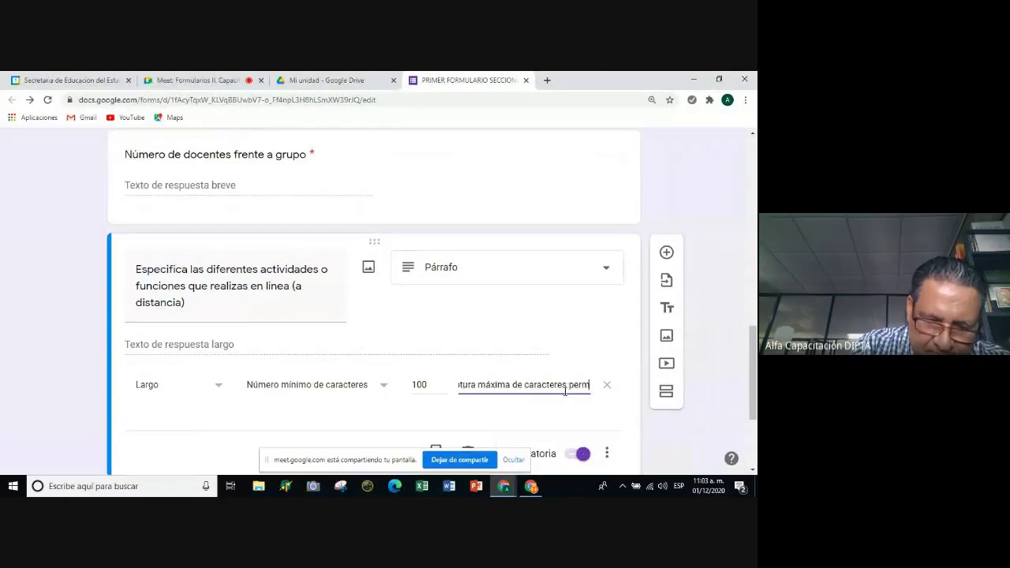
text(iotidos)
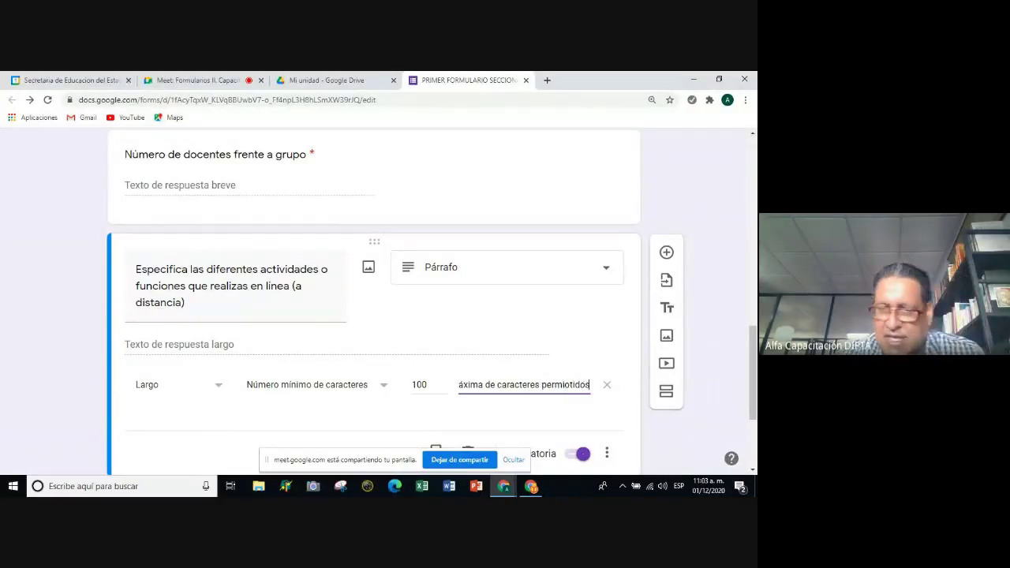
click(568, 386)
key(BackSpace)
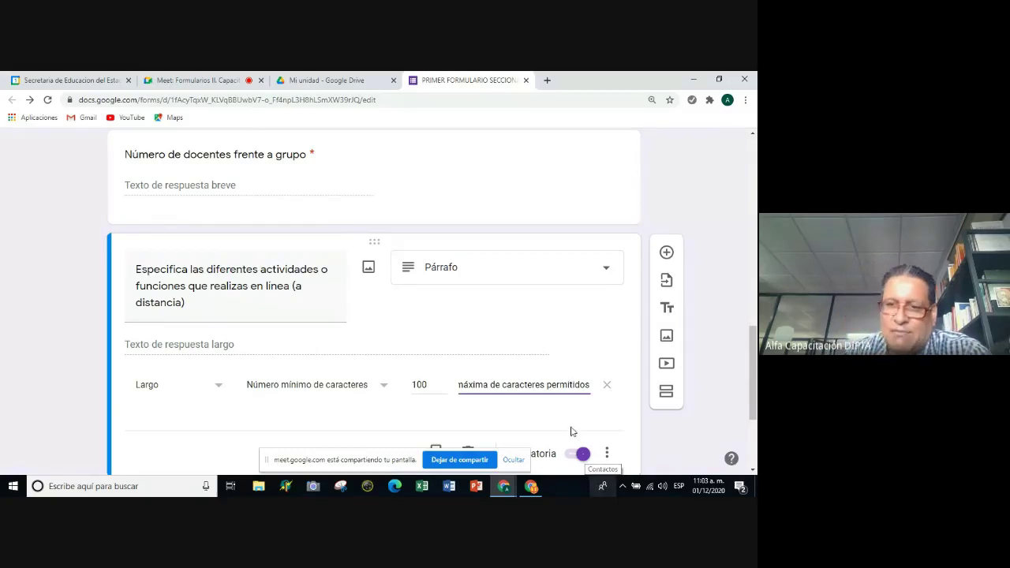
scroll(552, 394, down, 2)
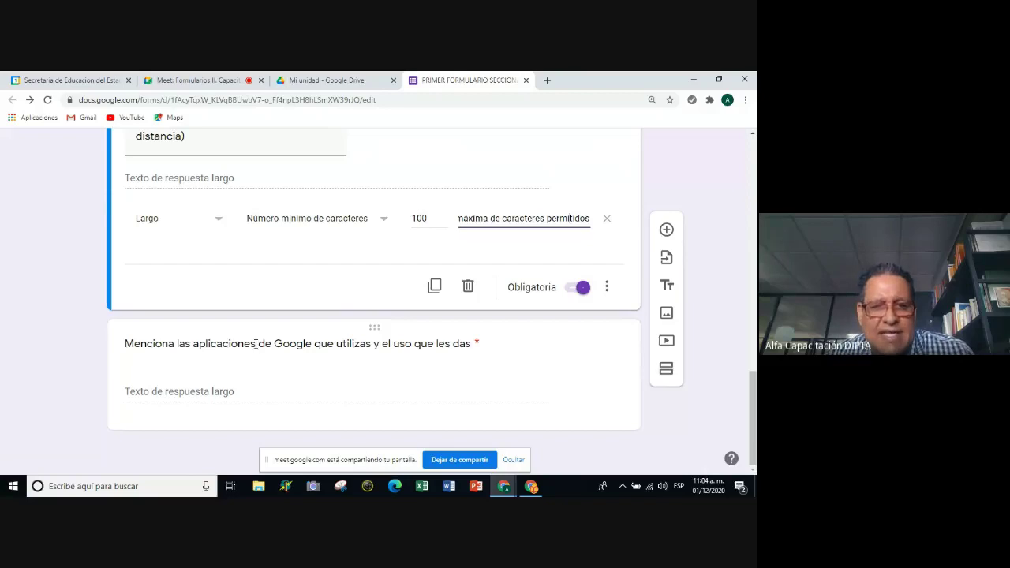
click(256, 343)
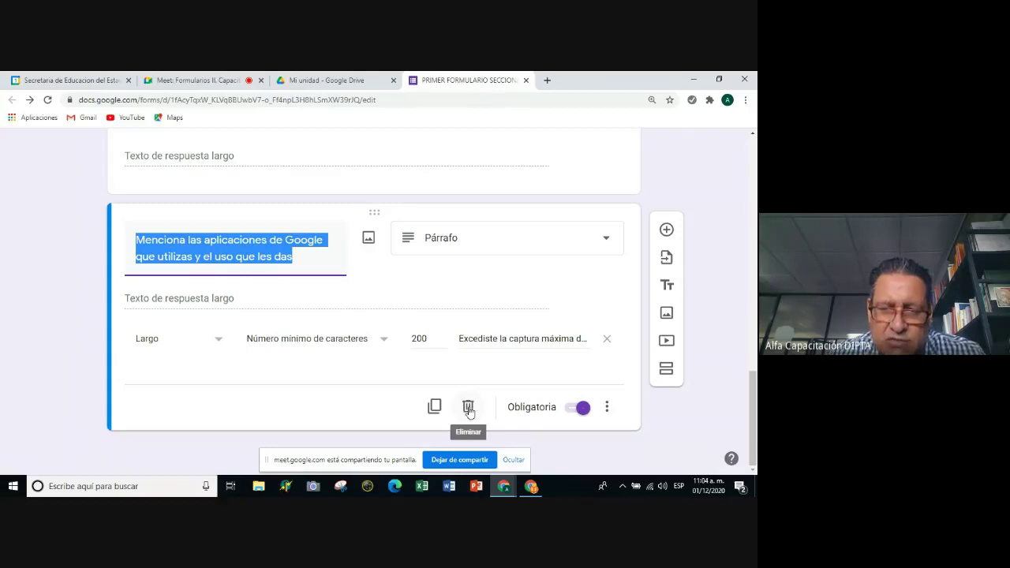
Delete the 'Menciona las aplicaciones de Google…' question.
click(468, 407)
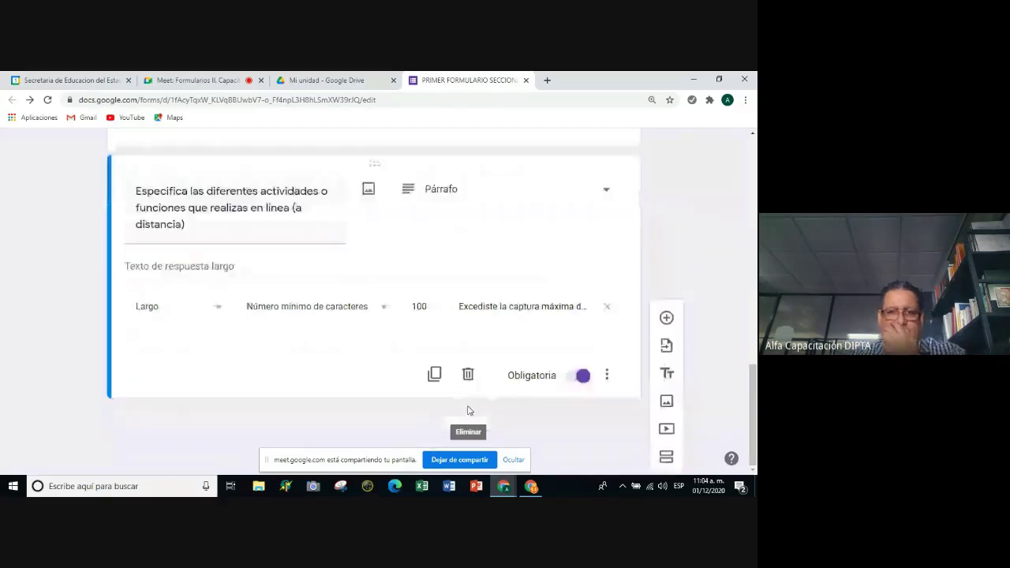
scroll(537, 342, up, 4)
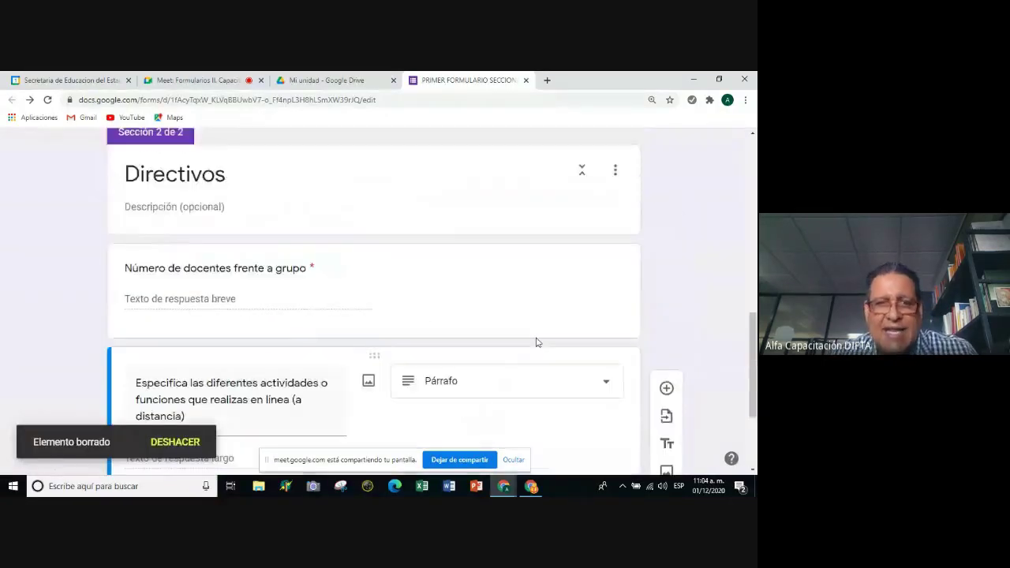
scroll(537, 331, down, 4)
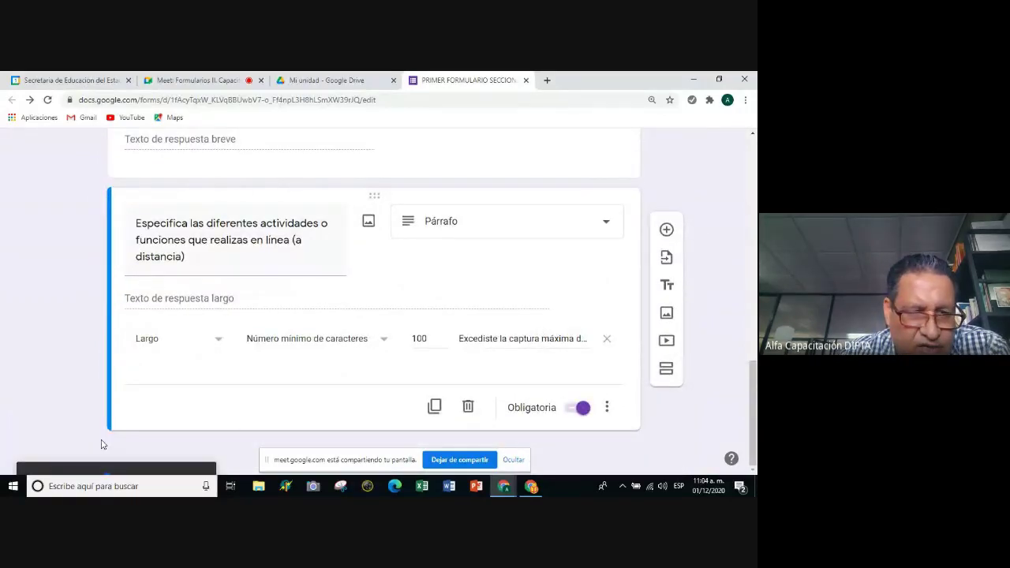
scroll(102, 444, up, 15)
scroll(209, 371, down, 3)
scroll(229, 369, down, 10)
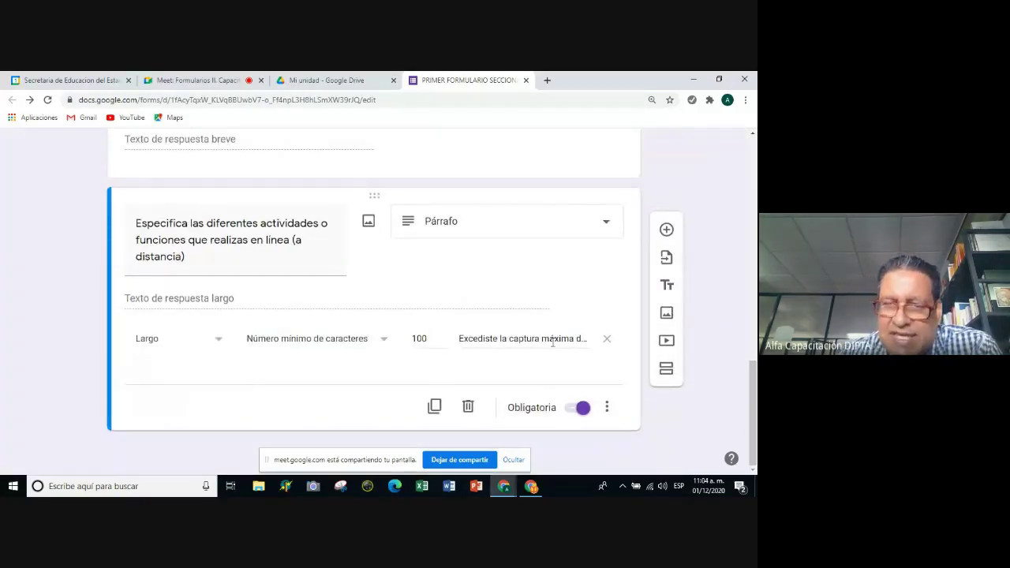
scroll(390, 319, up, 3)
Insert a new untitled section (Sección 3 de 3) after the activities question.
scroll(391, 313, up, 15)
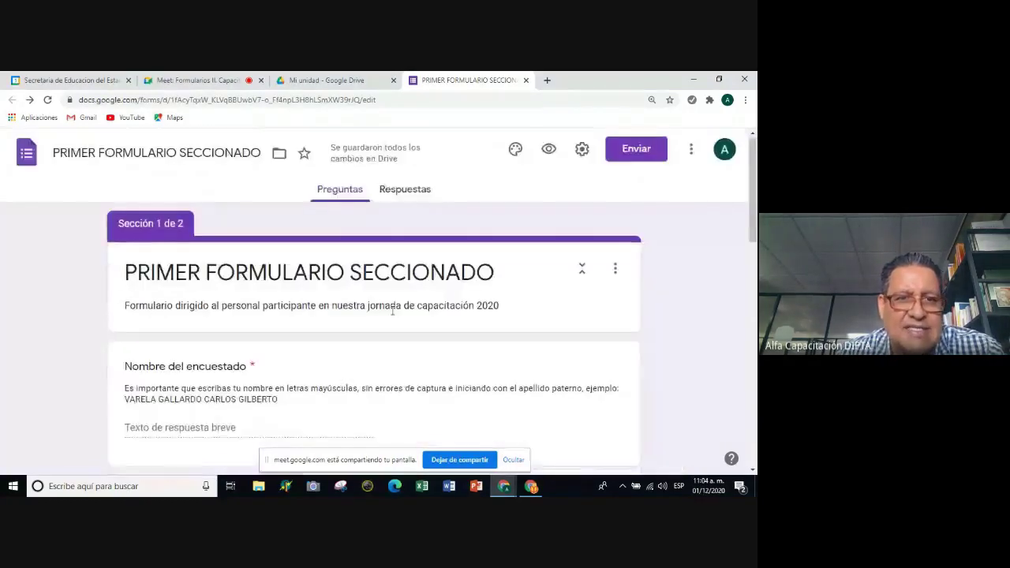
scroll(397, 308, down, 15)
scroll(404, 315, up, 10)
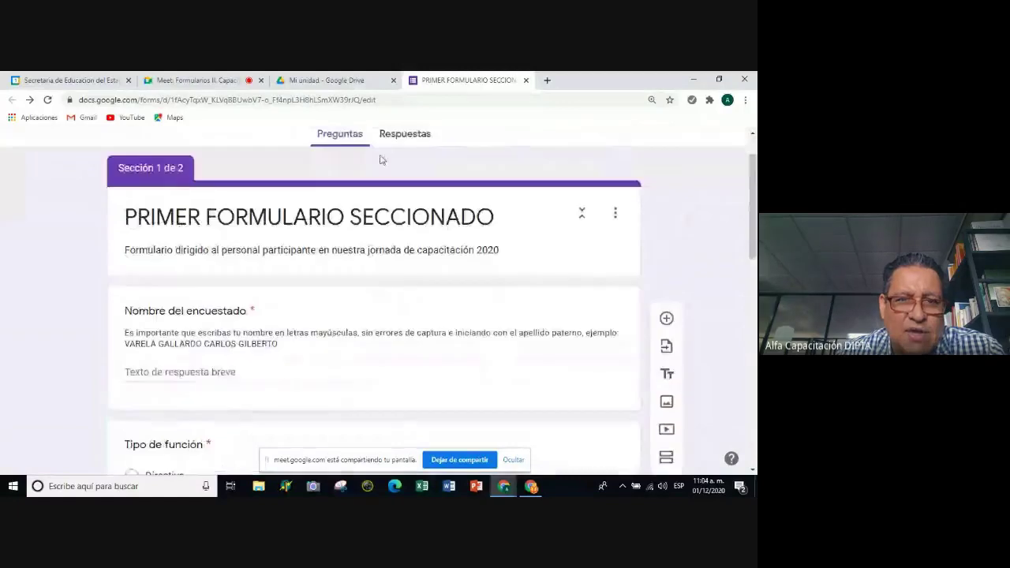
scroll(321, 244, down, 3)
scroll(320, 246, down, 8)
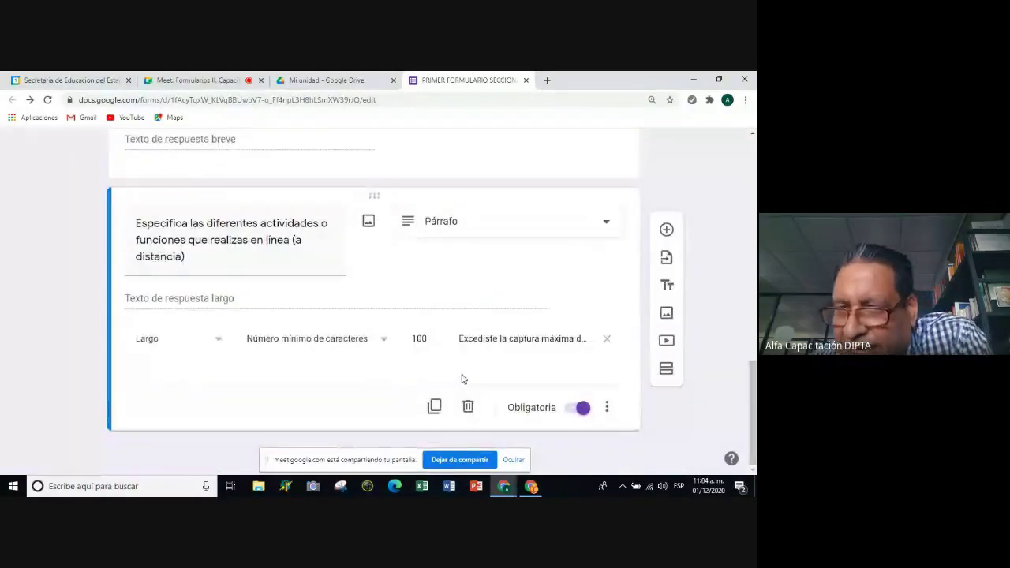
click(665, 372)
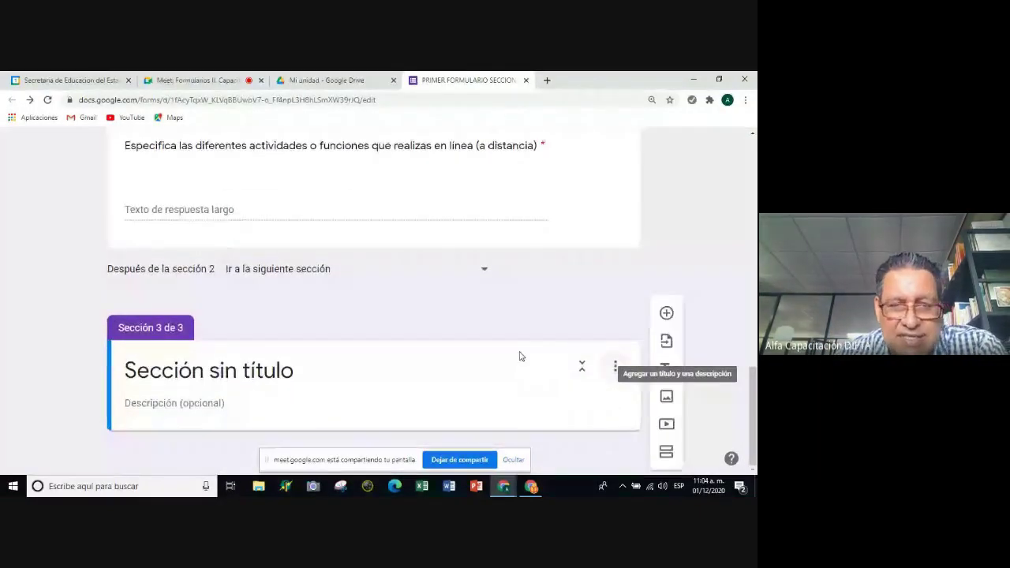
Type 'Docentes frente a frupo' as the new third section's title.
scroll(241, 398, up, 1)
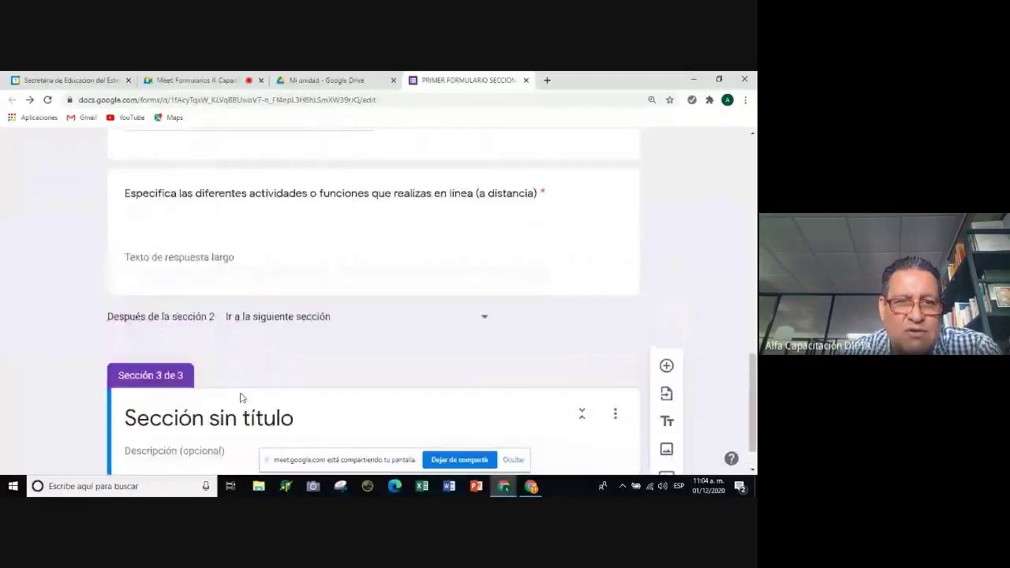
scroll(241, 397, up, 1)
scroll(241, 397, down, 2)
click(345, 387)
scroll(207, 376, up, 5)
scroll(207, 376, up, 4)
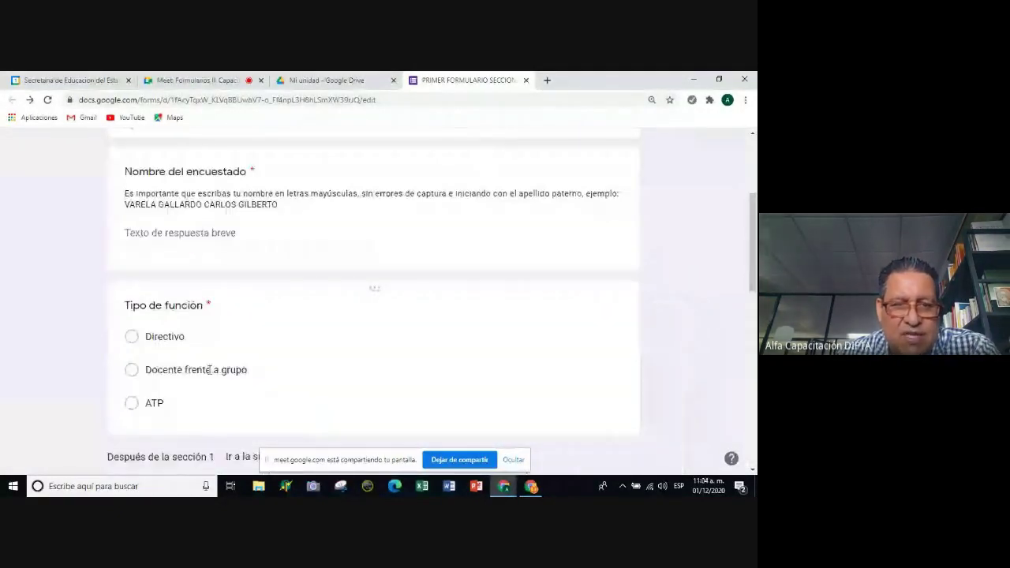
scroll(209, 374, up, 1)
scroll(209, 374, down, 9)
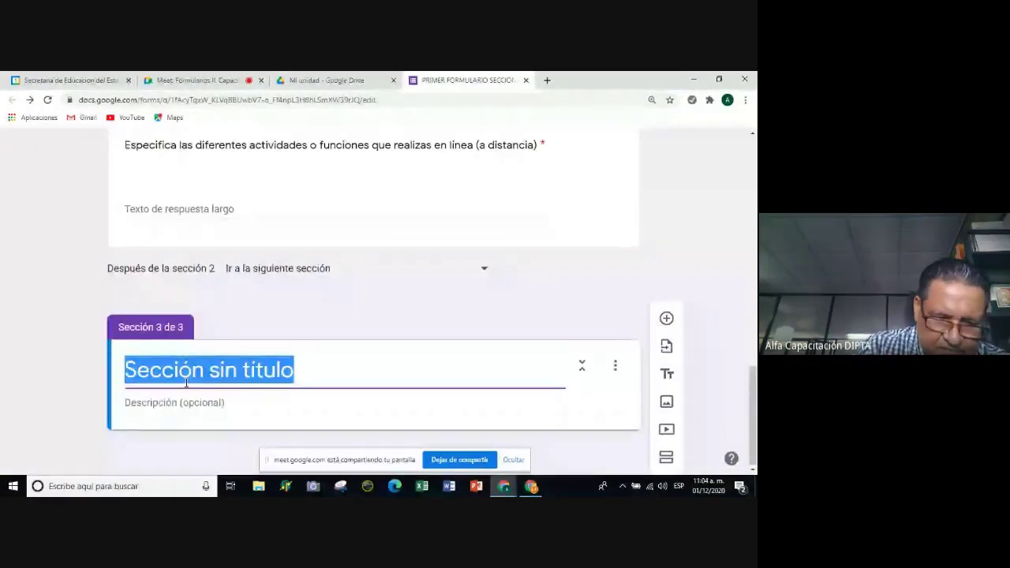
text(Docente)
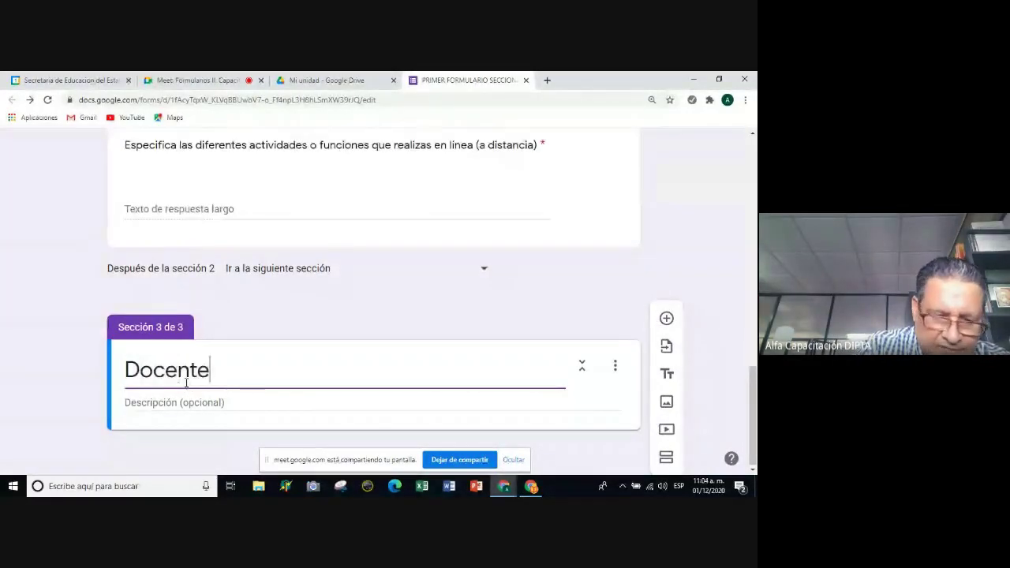
text(s frente a )
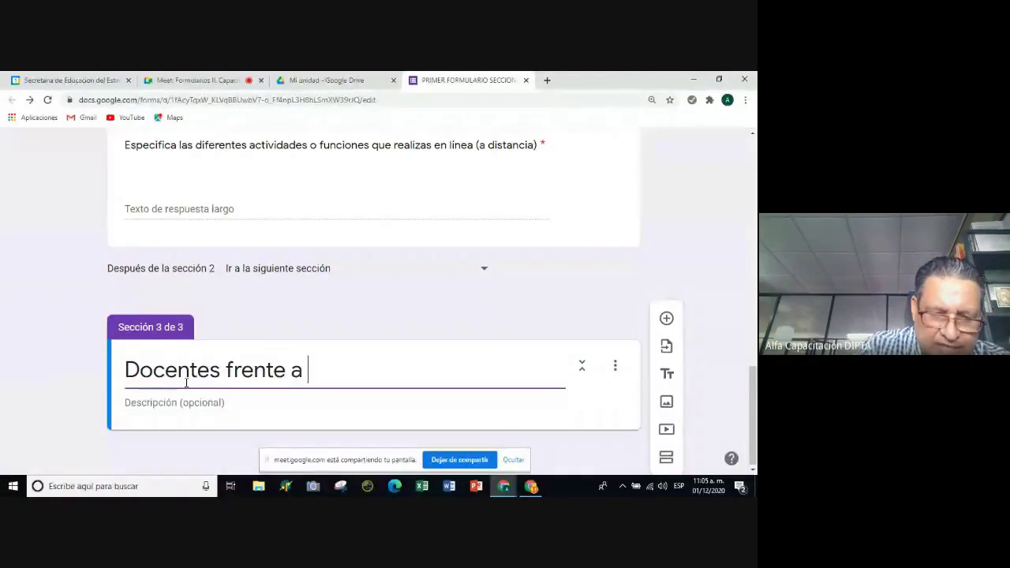
text(frupo)
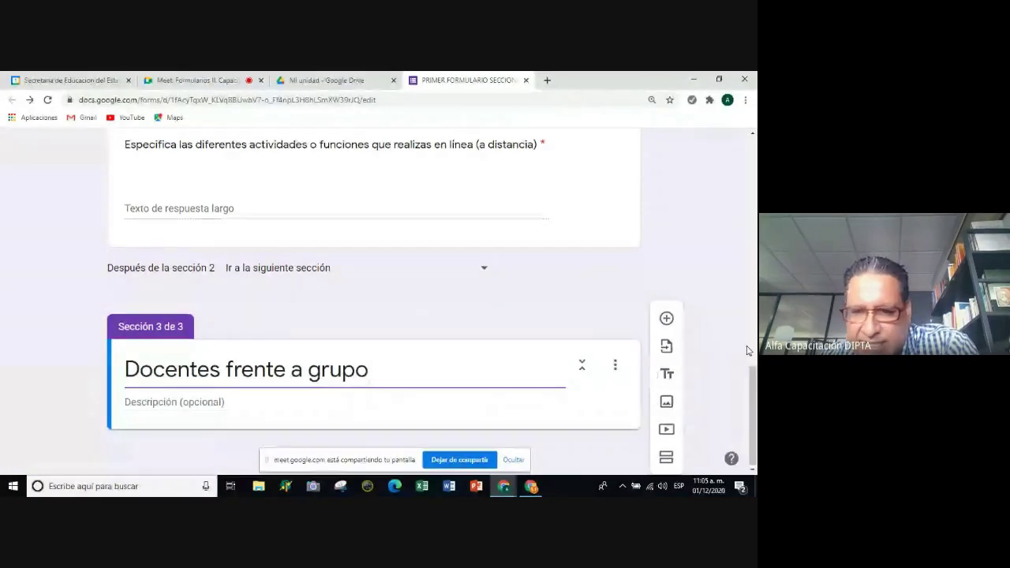
Add a new question to the third section, which creates a blank multiple-choice question.
click(666, 320)
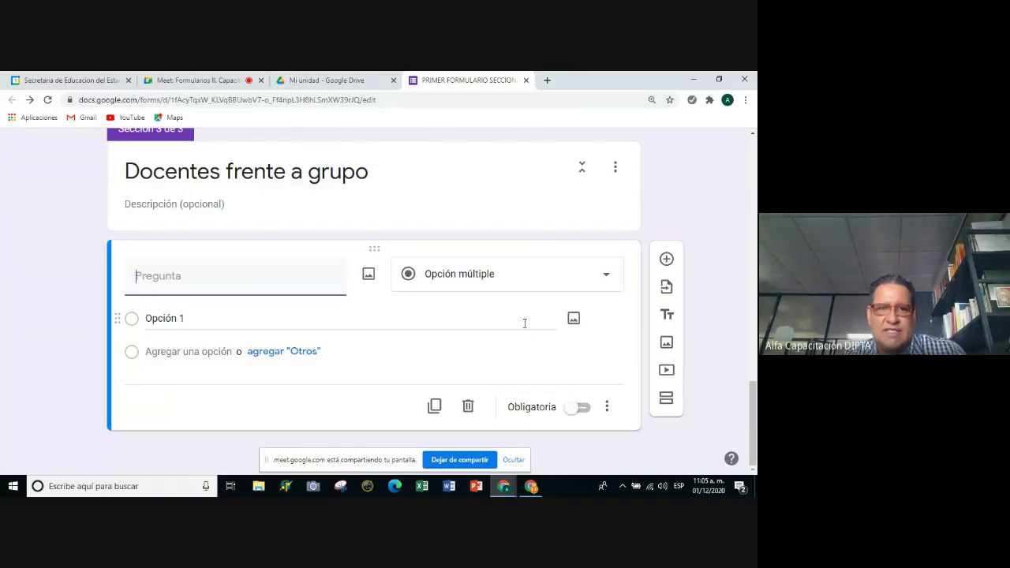
scroll(507, 332, up, 6)
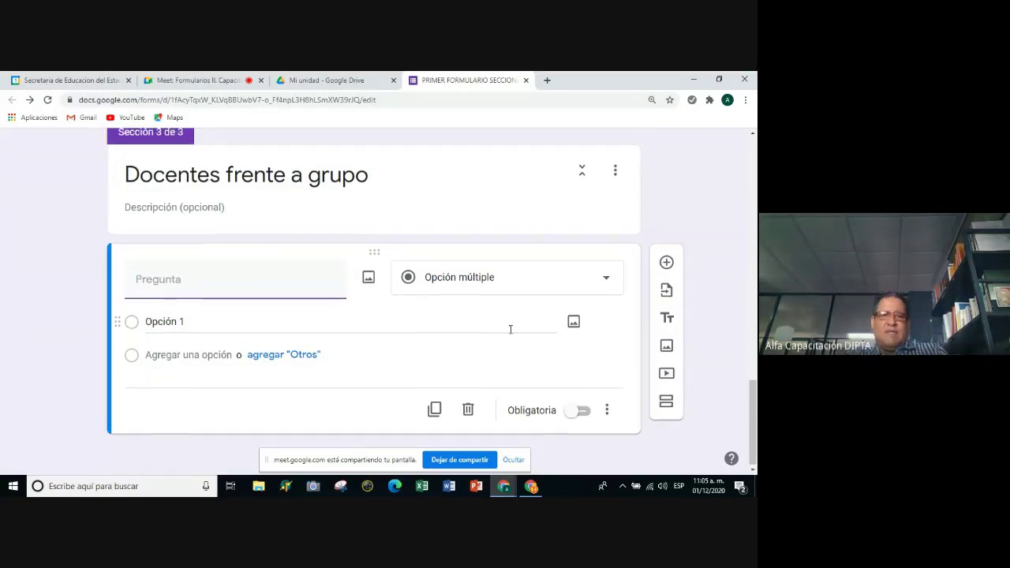
scroll(495, 320, down, 3)
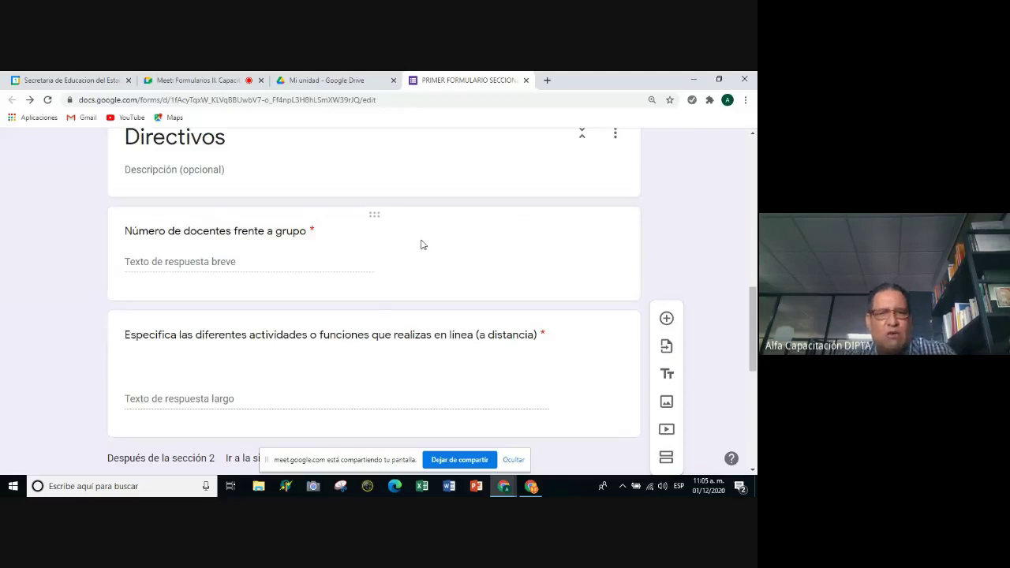
scroll(414, 246, down, 1)
scroll(413, 248, up, 2)
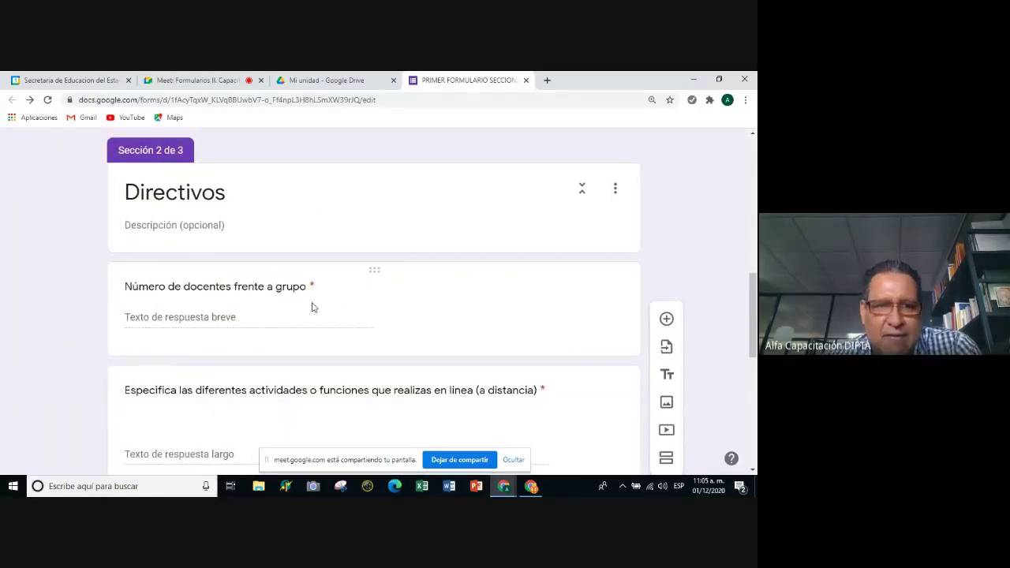
scroll(291, 323, down, 5)
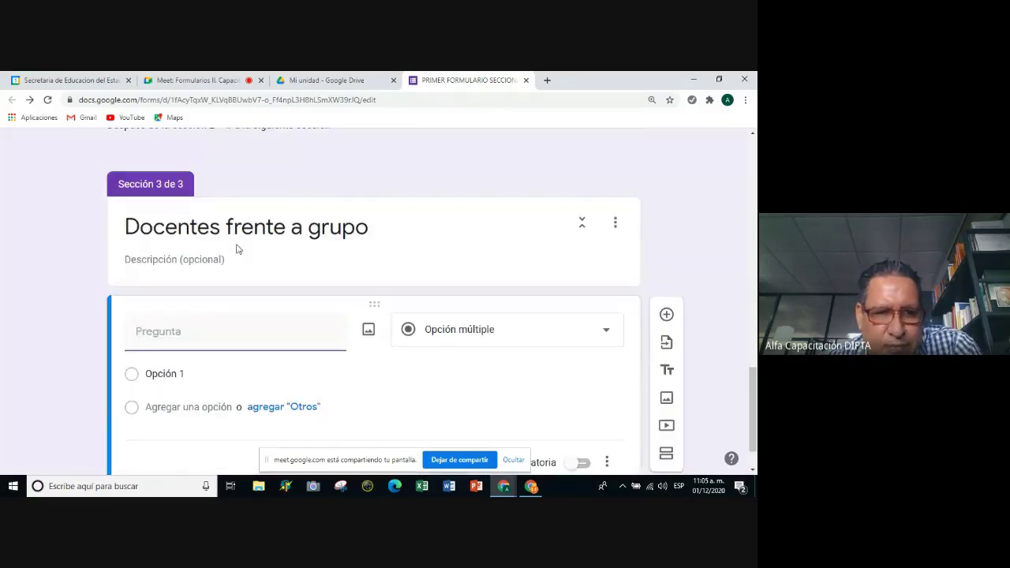
scroll(312, 252, down, 1)
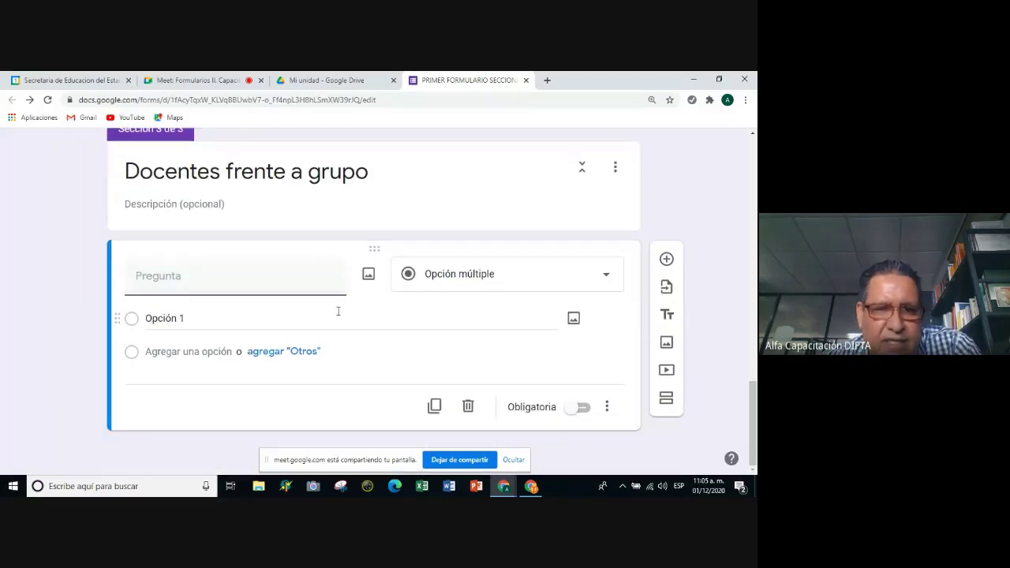
Select the blank multiple-choice question and delete it from the Docentes frente a grupo section.
click(310, 292)
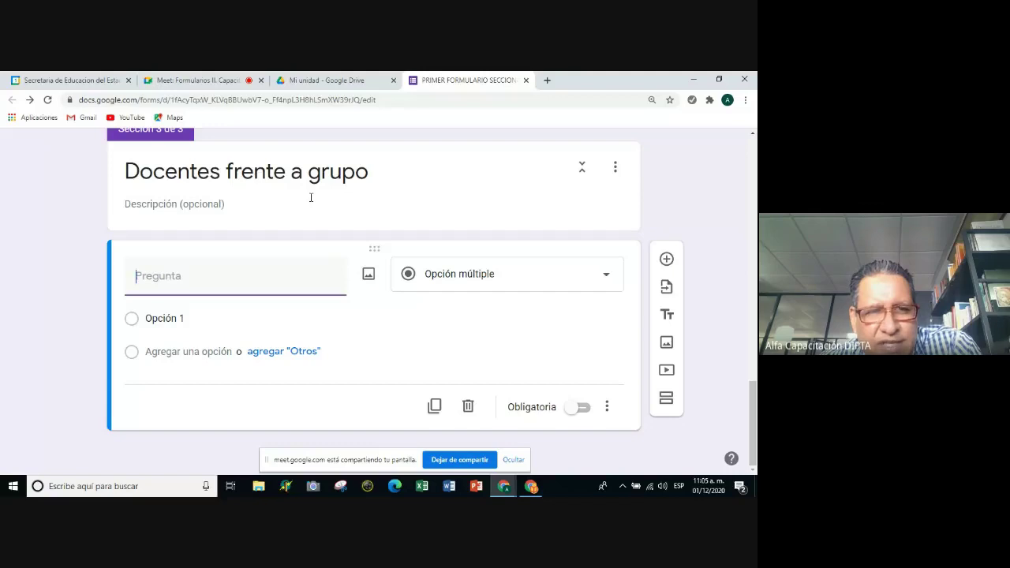
scroll(310, 197, up, 1)
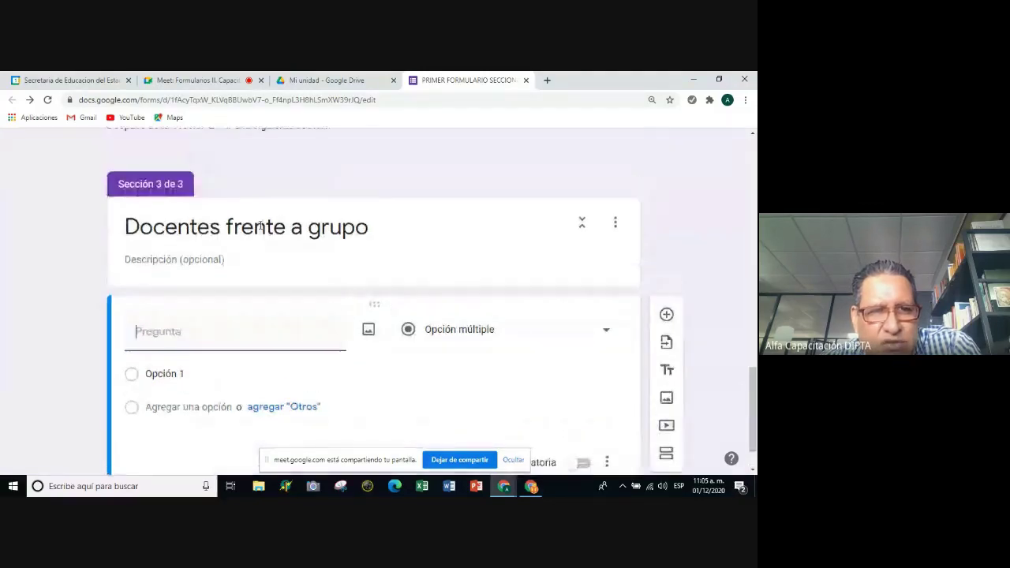
scroll(245, 295, down, 1)
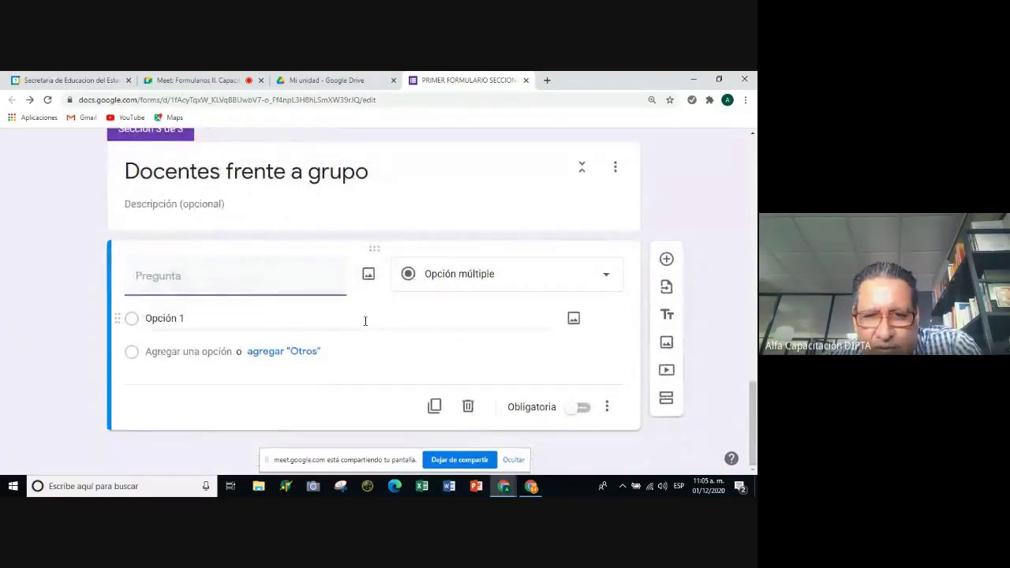
scroll(363, 319, up, 2)
scroll(166, 238, down, 2)
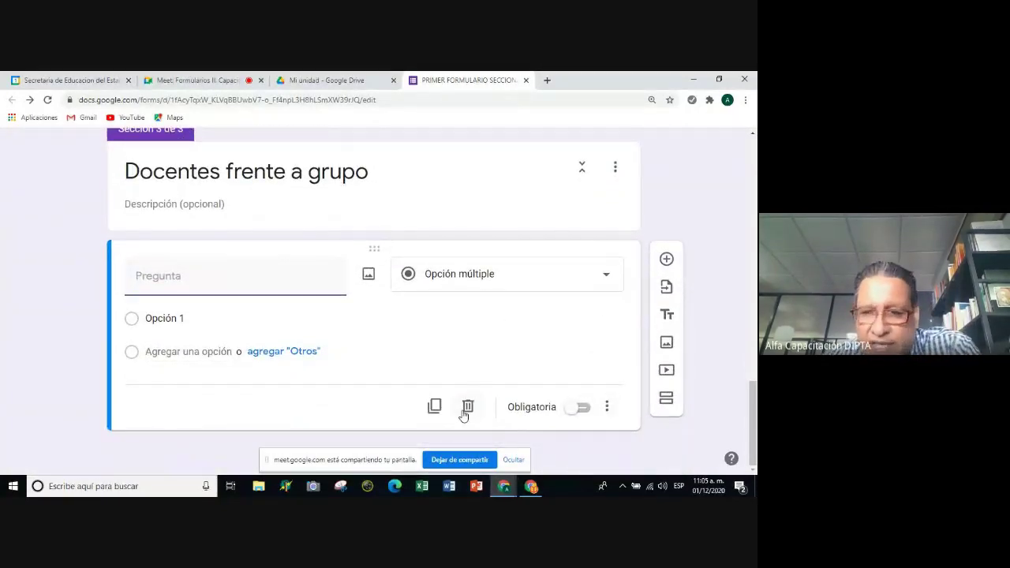
click(467, 407)
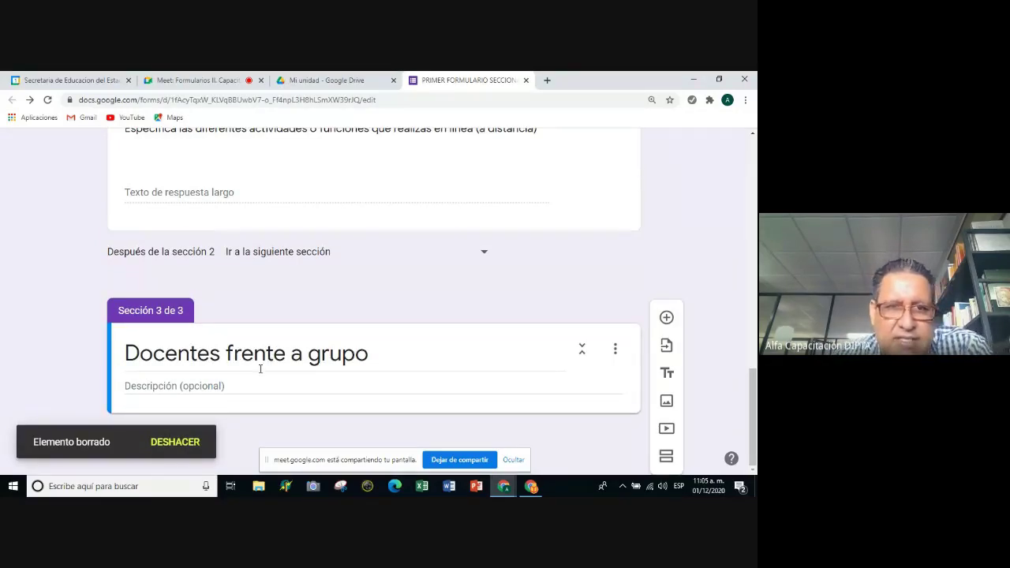
Edit the Directivos question 'Número de docentes frente a grupo' to show its required 2-character limit.
scroll(260, 368, up, 4)
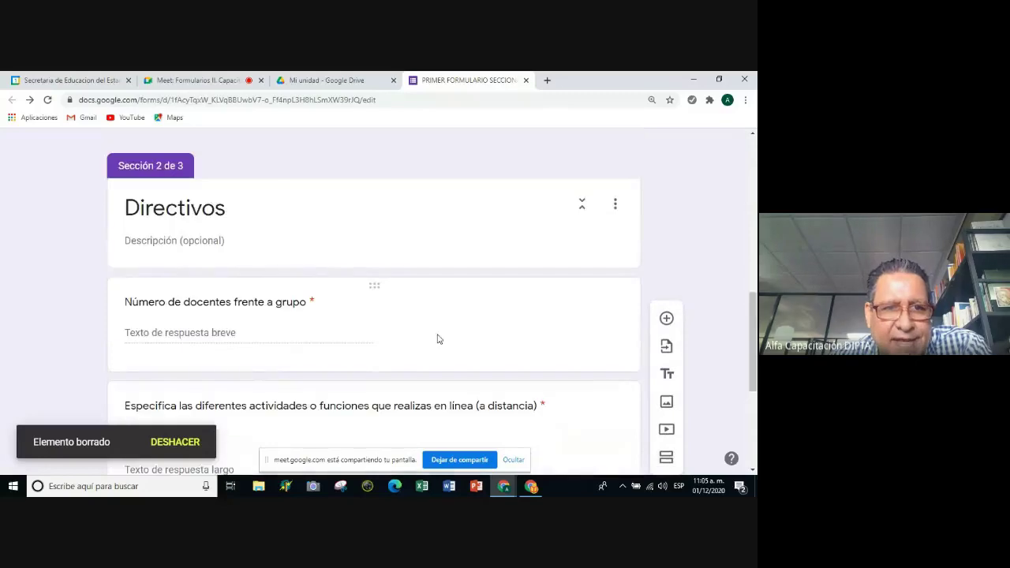
scroll(438, 339, up, 10)
scroll(242, 300, down, 1)
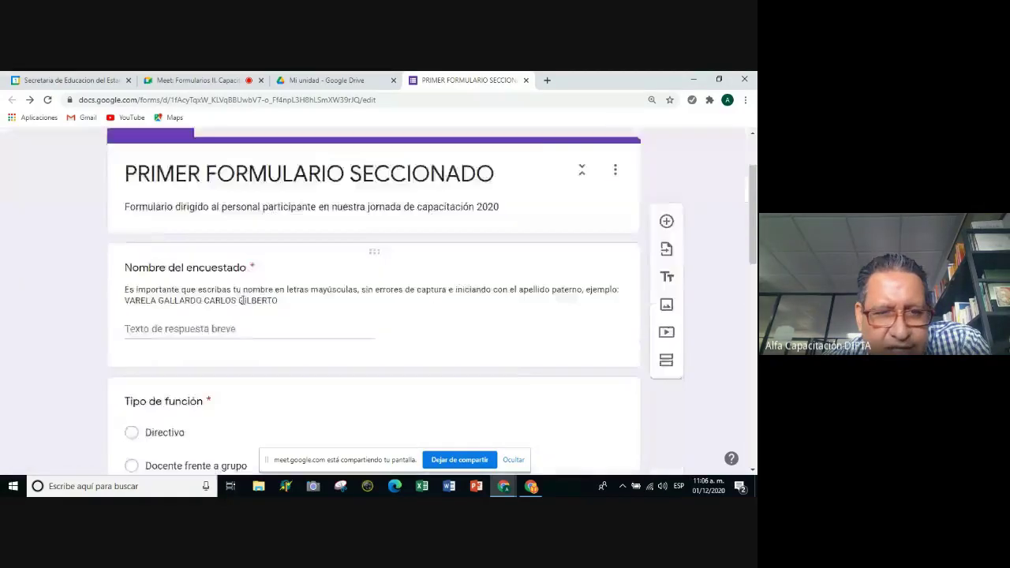
scroll(245, 299, down, 6)
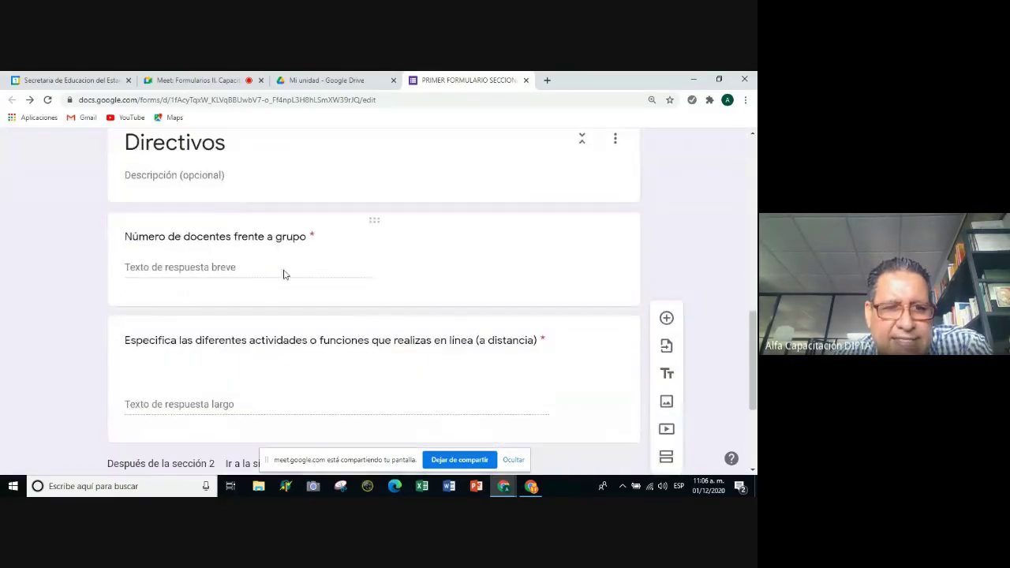
click(450, 259)
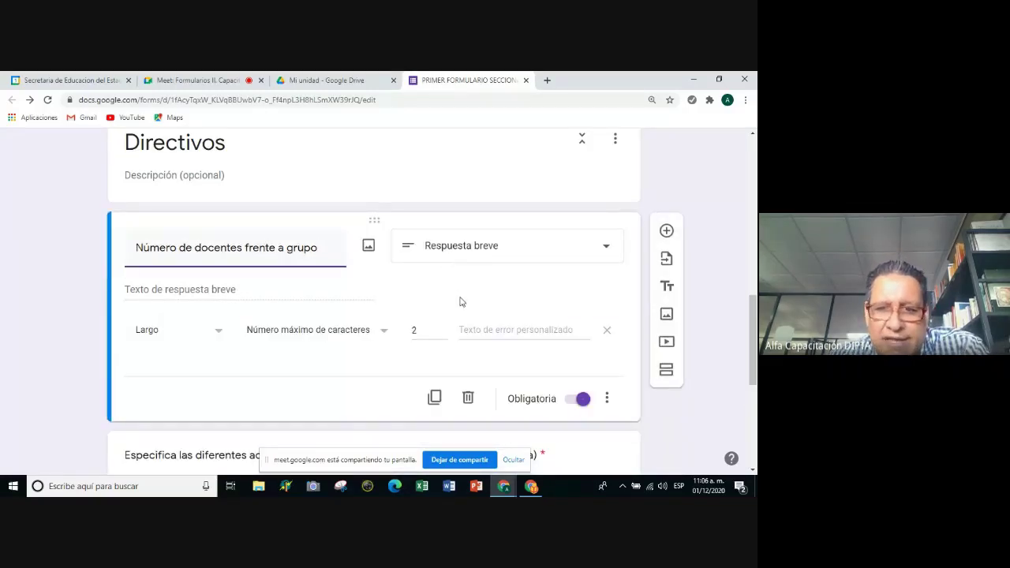
scroll(463, 303, down, 1)
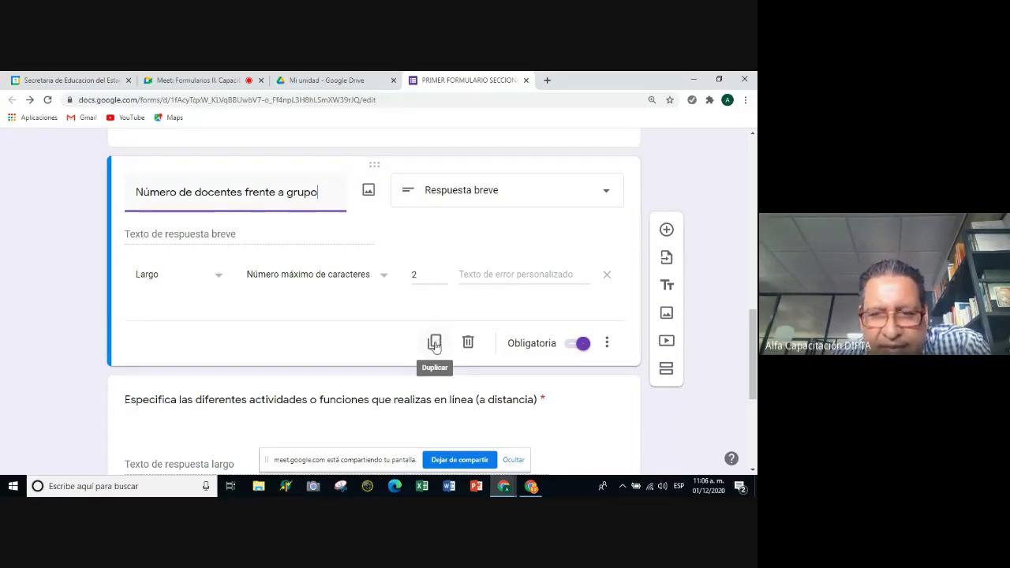
Duplicate 'Número de docentes frente a grupo' and drag the copy into the Docentes frente a grupo section.
click(435, 343)
scroll(421, 339, up, 2)
scroll(421, 341, down, 2)
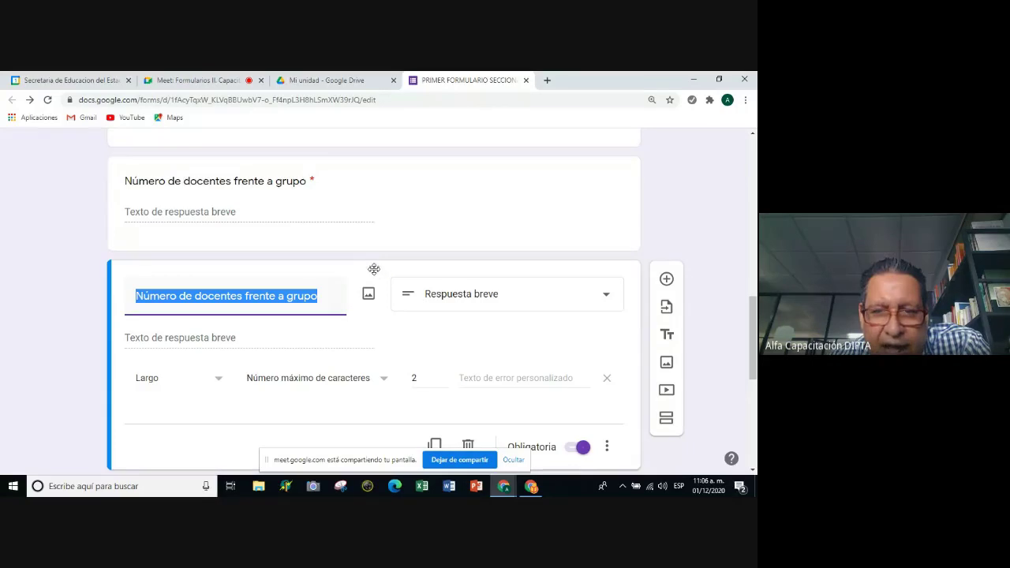
drag(374, 268, 323, 318)
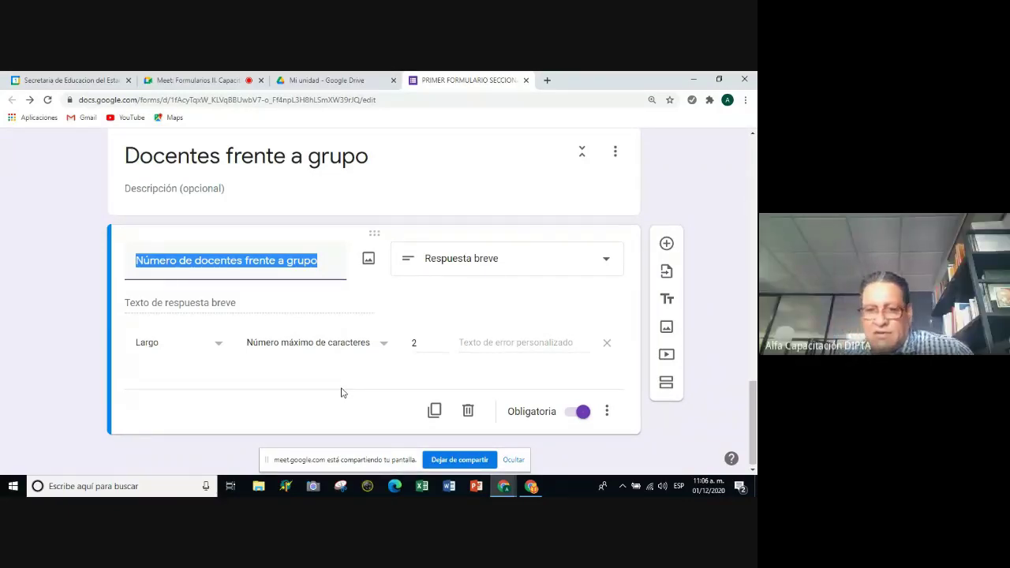
click(191, 75)
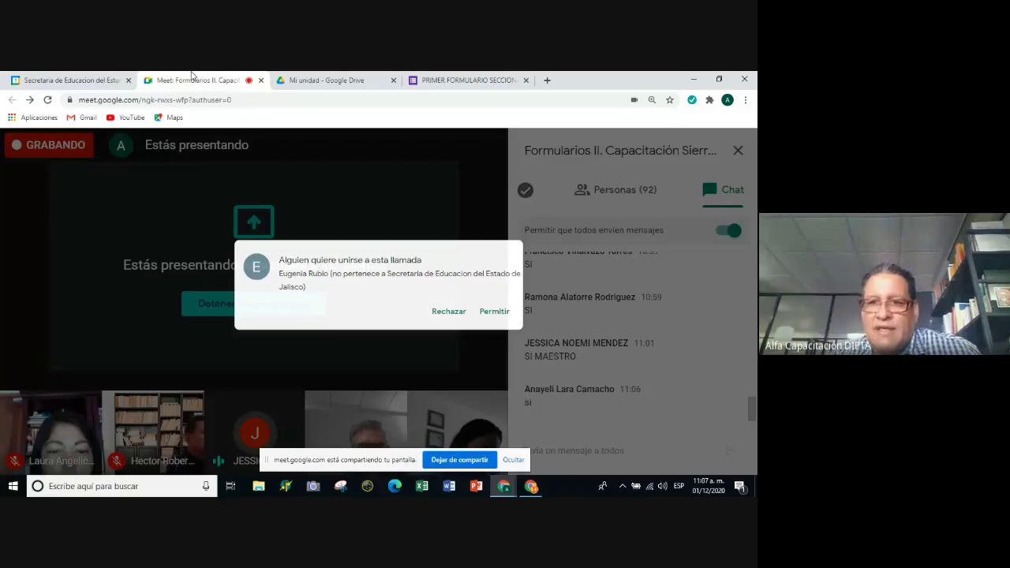
Admit the waiting participant to the Meet call and bring the other browser window forward.
click(520, 229)
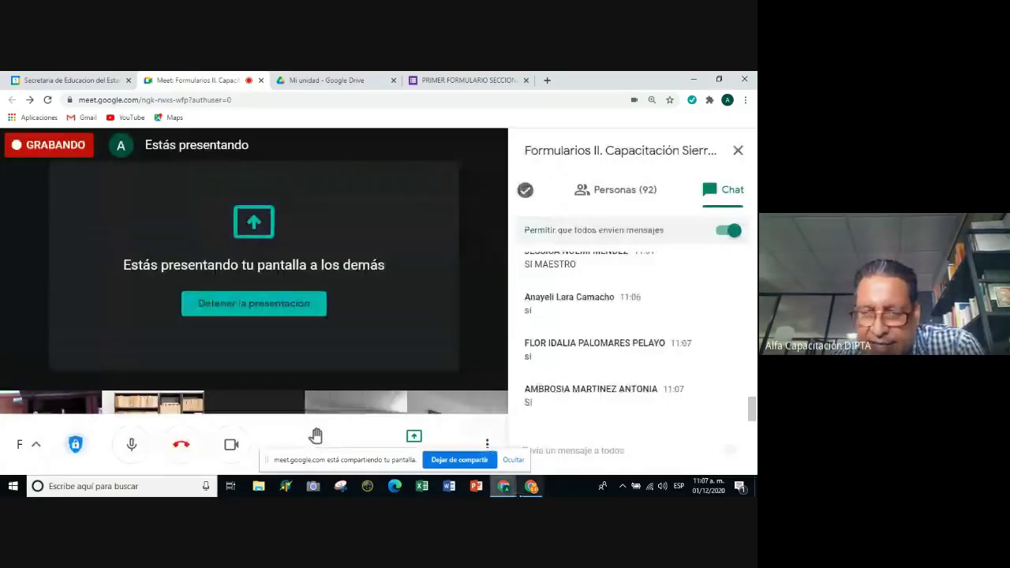
click(516, 489)
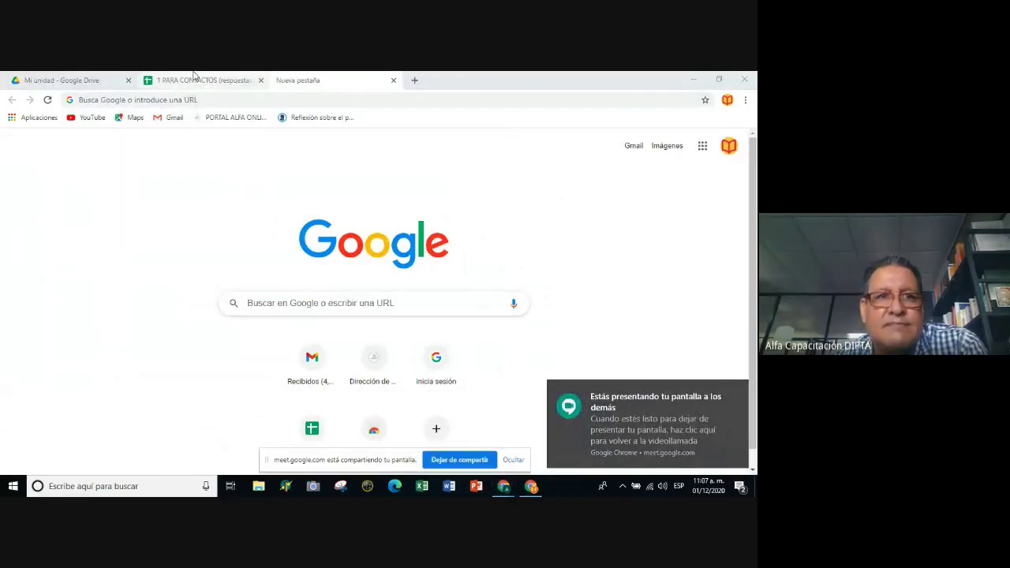
View the 1 PARA CONTACTOS responses spreadsheet, then go back to the meeting window and form.
click(63, 80)
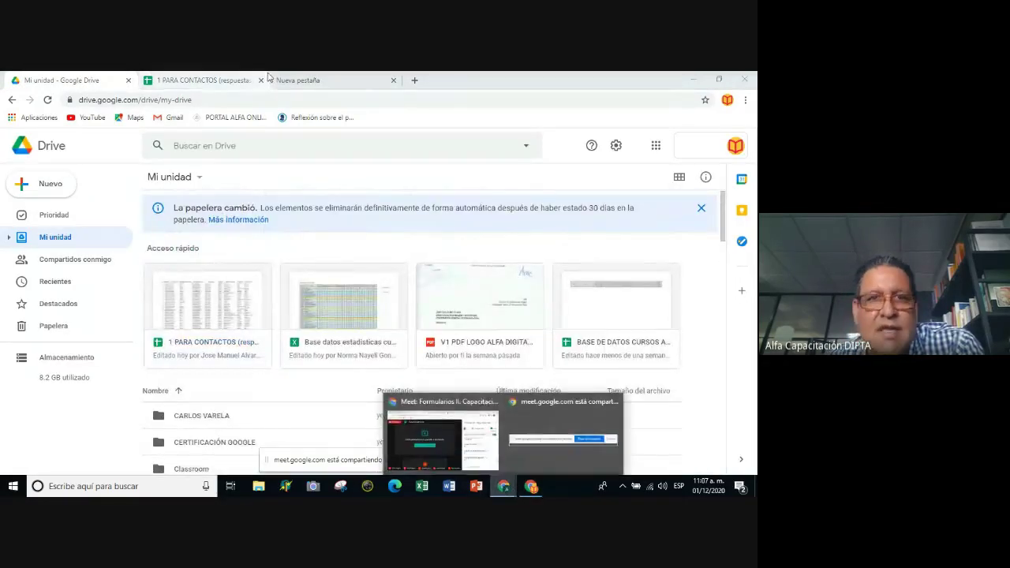
click(297, 79)
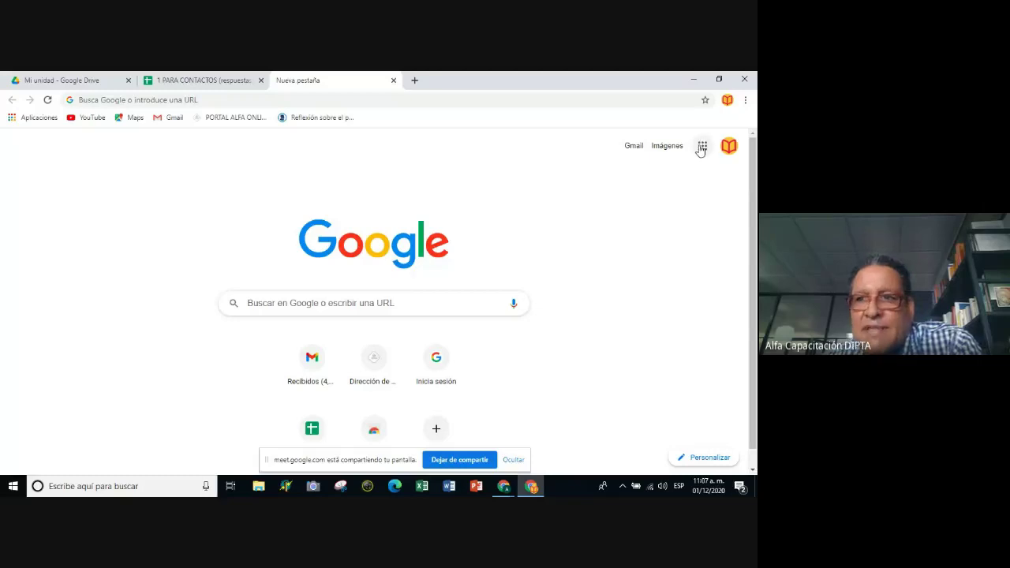
click(190, 81)
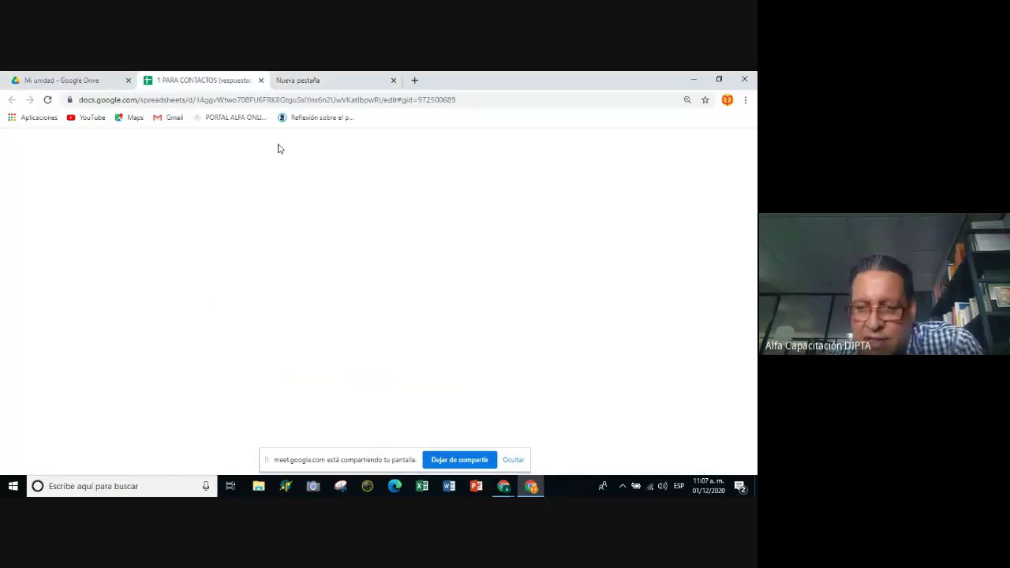
mouse_move(501, 489)
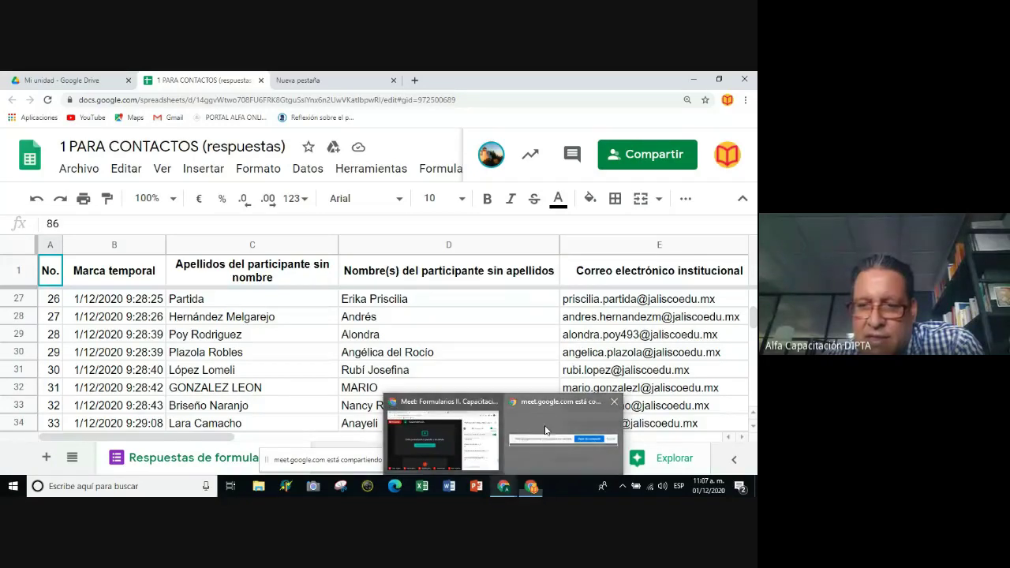
click(500, 489)
click(500, 489)
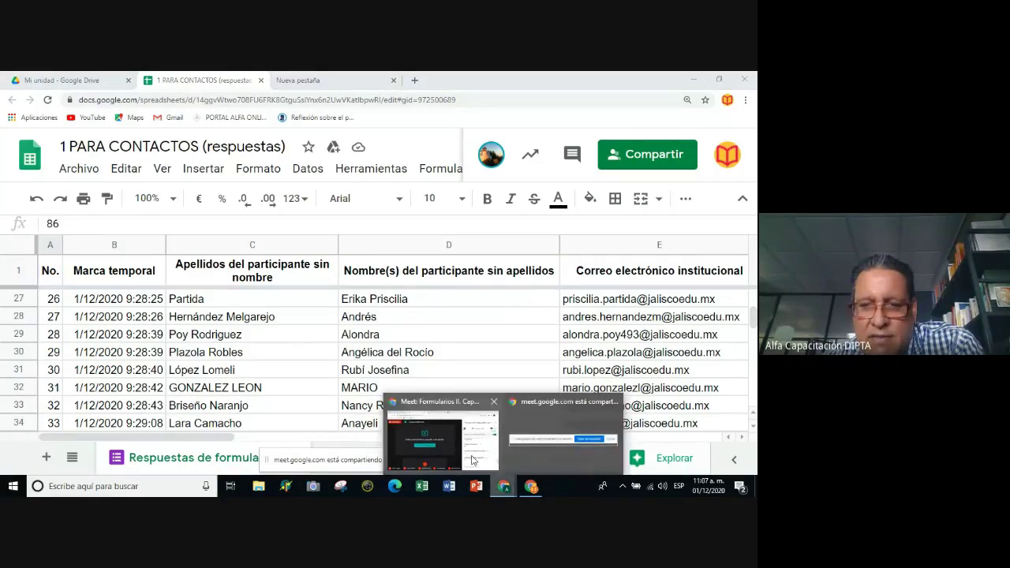
click(473, 460)
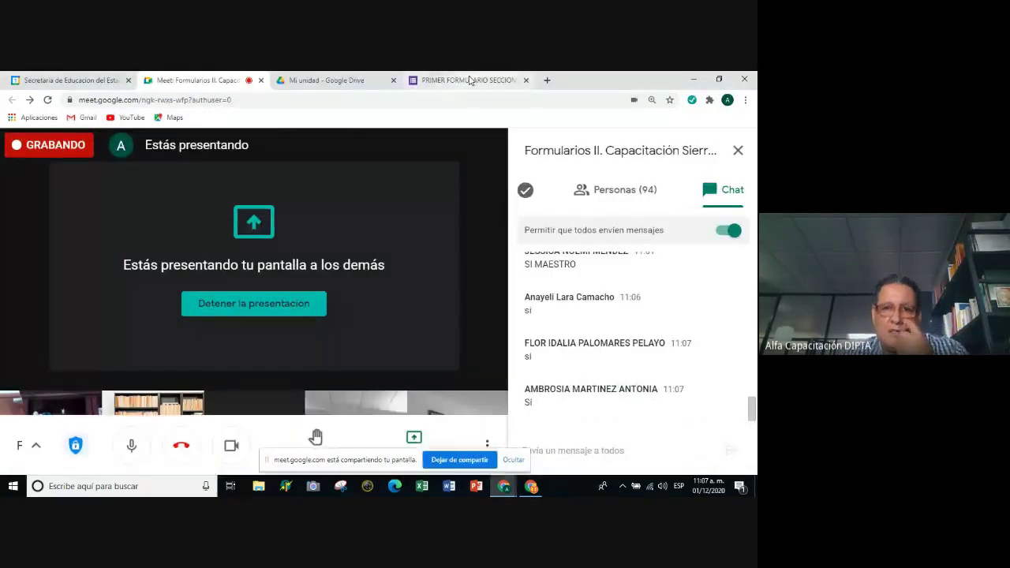
click(466, 80)
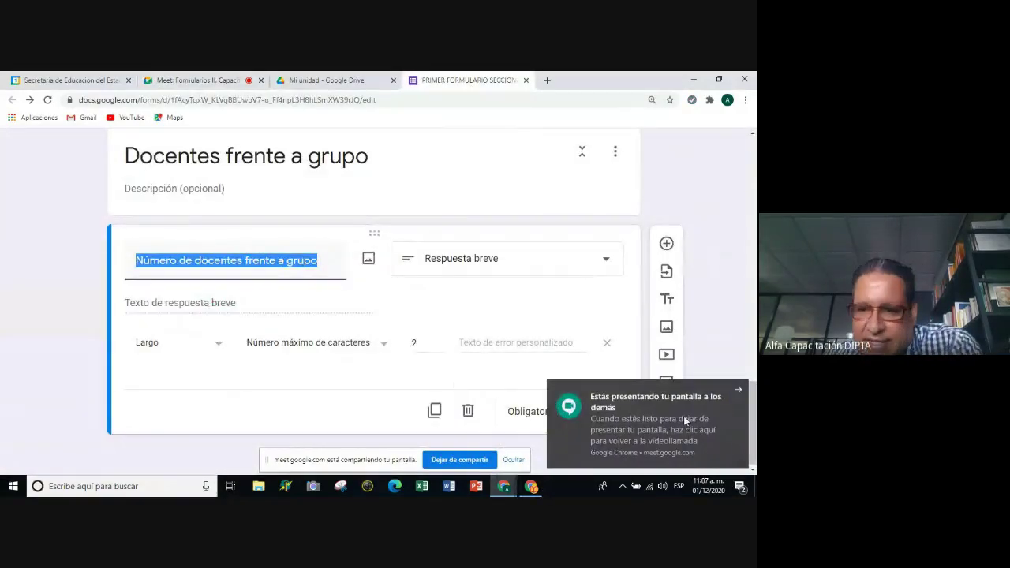
Dismiss the sharing notice and reword the copied question to 'Número de alumnos frente a grupo'.
click(739, 390)
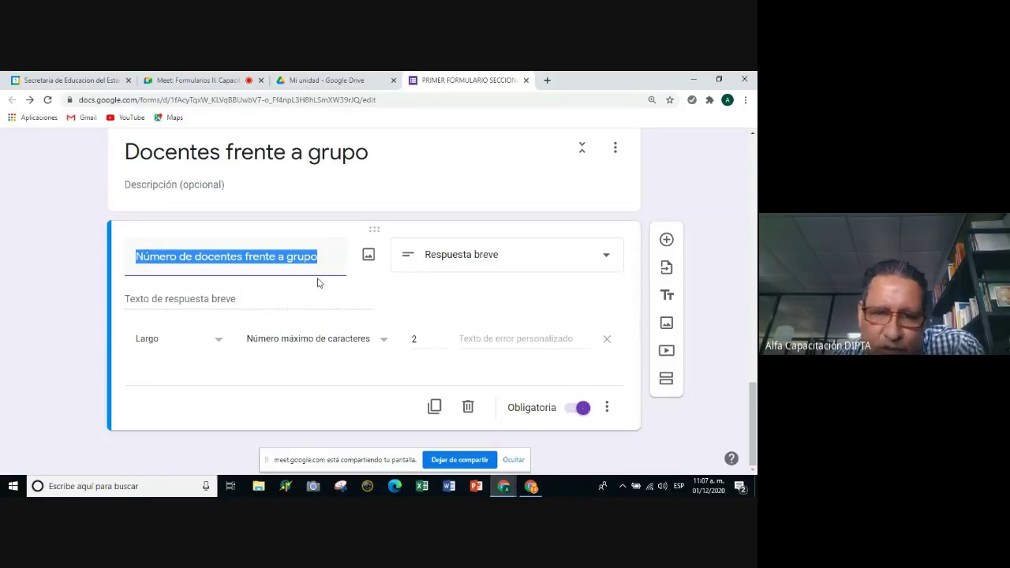
click(289, 263)
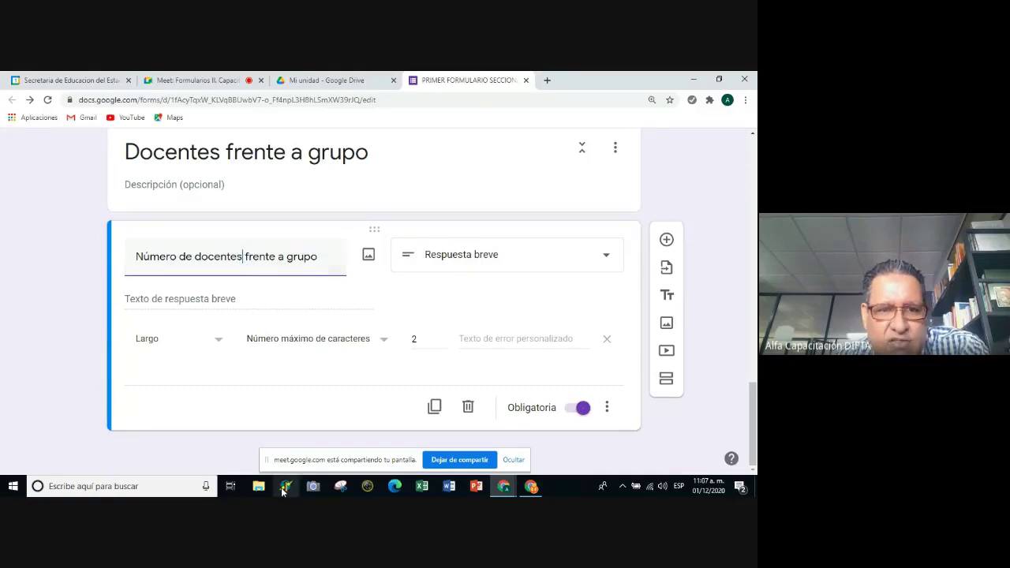
key(BackSpace)
key(BackSpace)
key(BackSpace)
key(BackSpace)
key(BackSpace)
key(BackSpace)
key(BackSpace)
key(BackSpace)
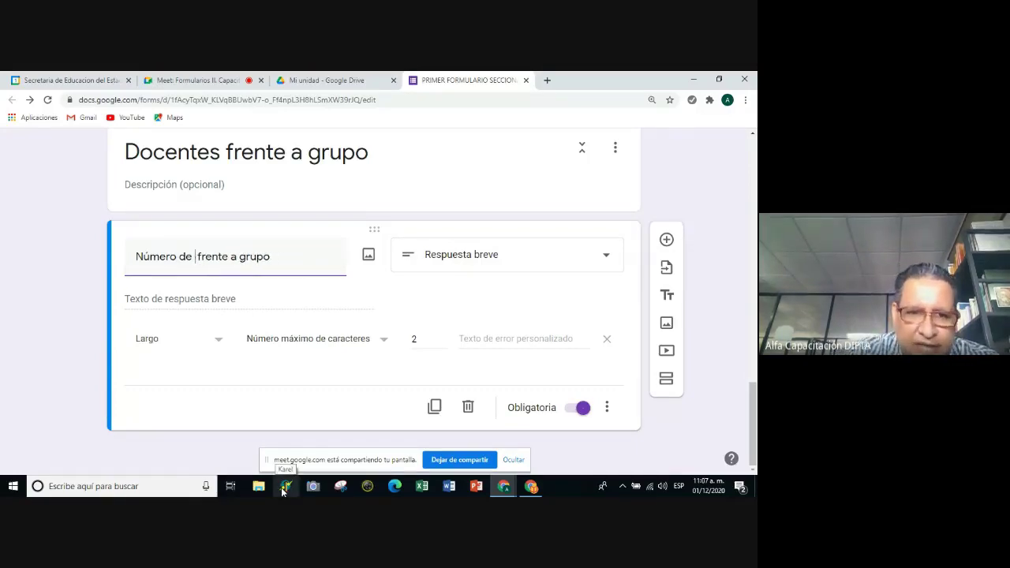
text(alumnos)
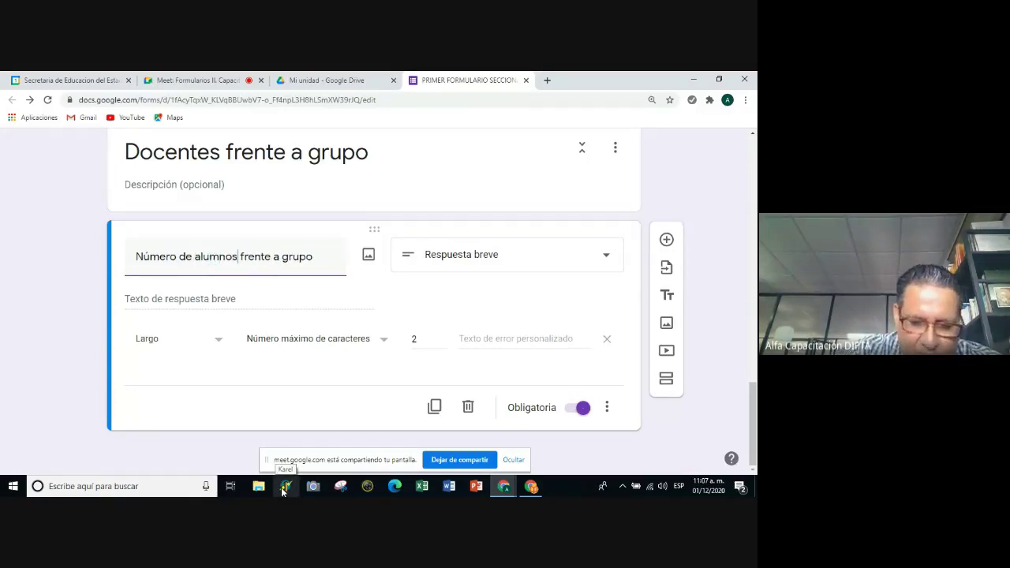
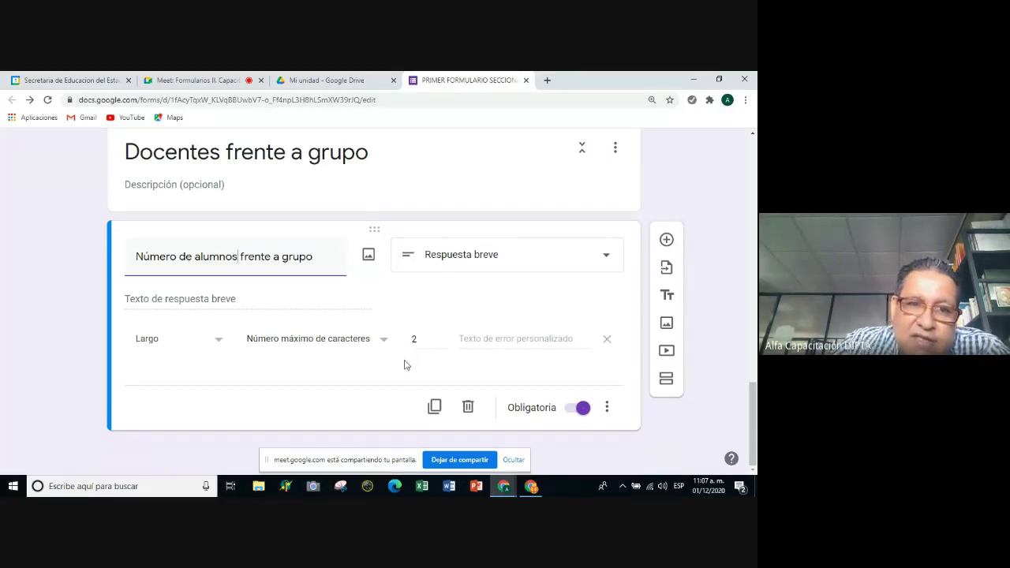
Delete 'frente a grupo' from the end of the section 3 question title.
key(End)
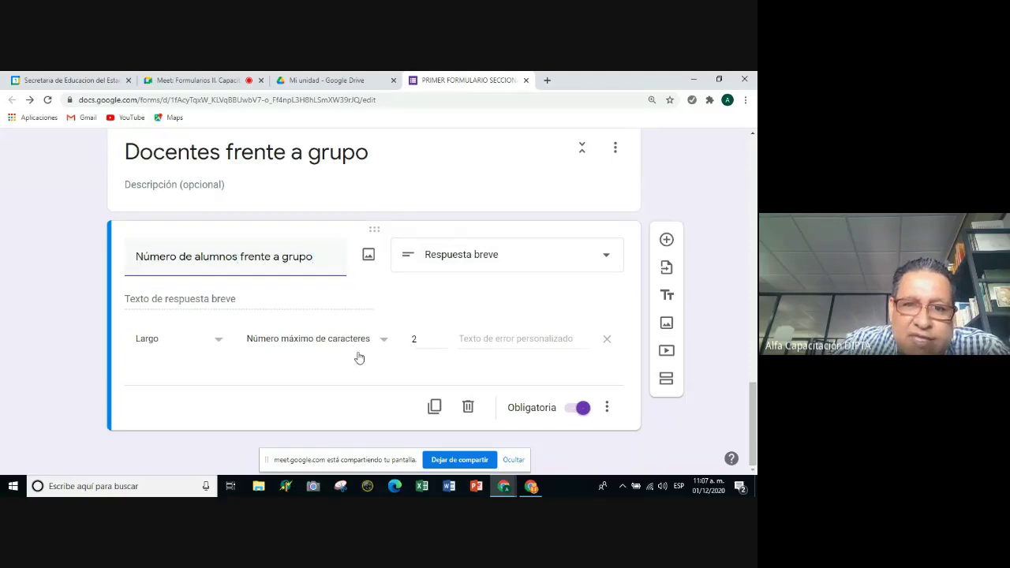
key(BackSpace)
key(BackSpace)
key(BackSpace)
key(BackSpace)
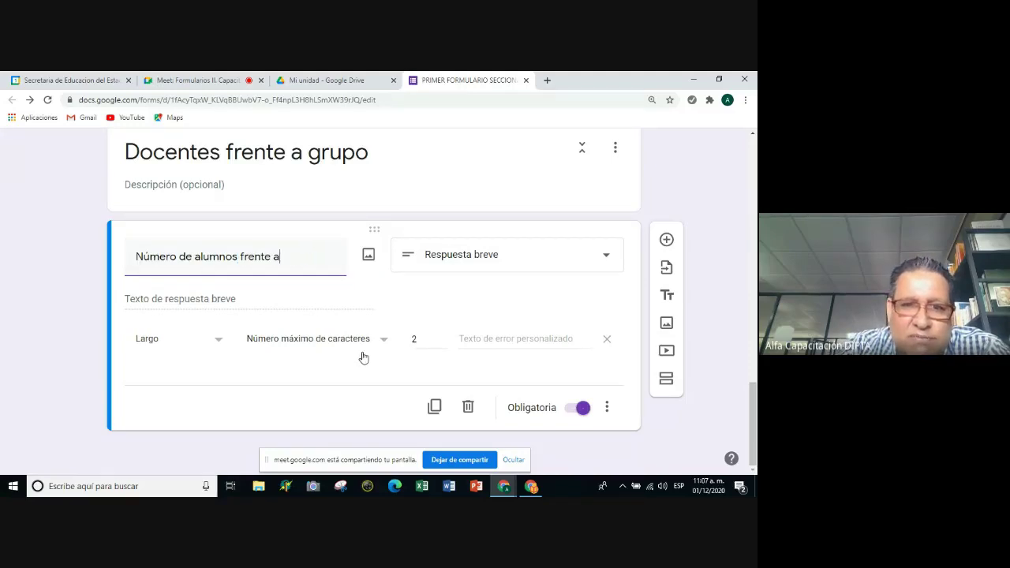
key(BackSpace)
key(BackSpace)
key(BackSpace)
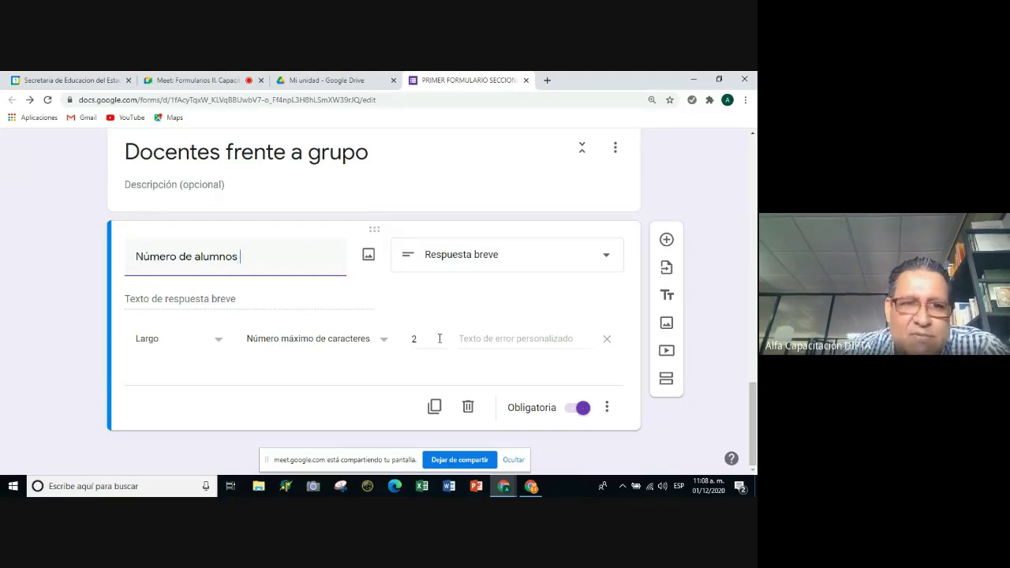
scroll(419, 340, up, 5)
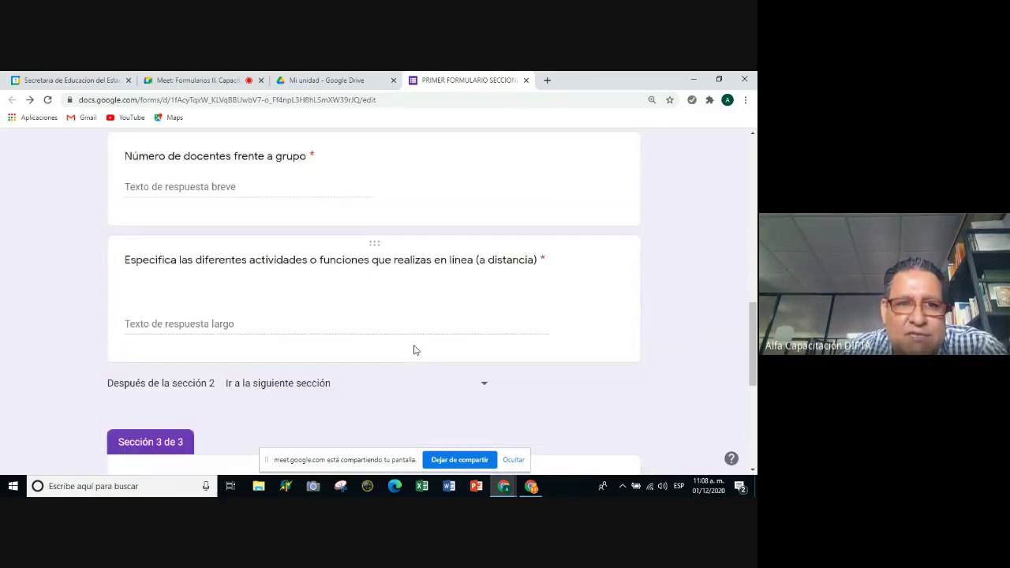
scroll(413, 349, up, 3)
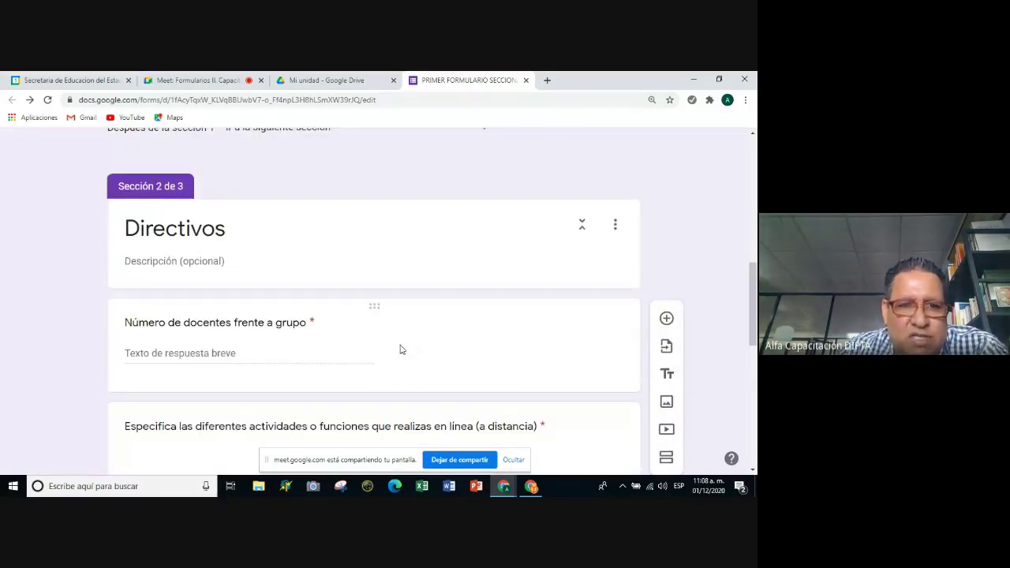
scroll(392, 359, down, 1)
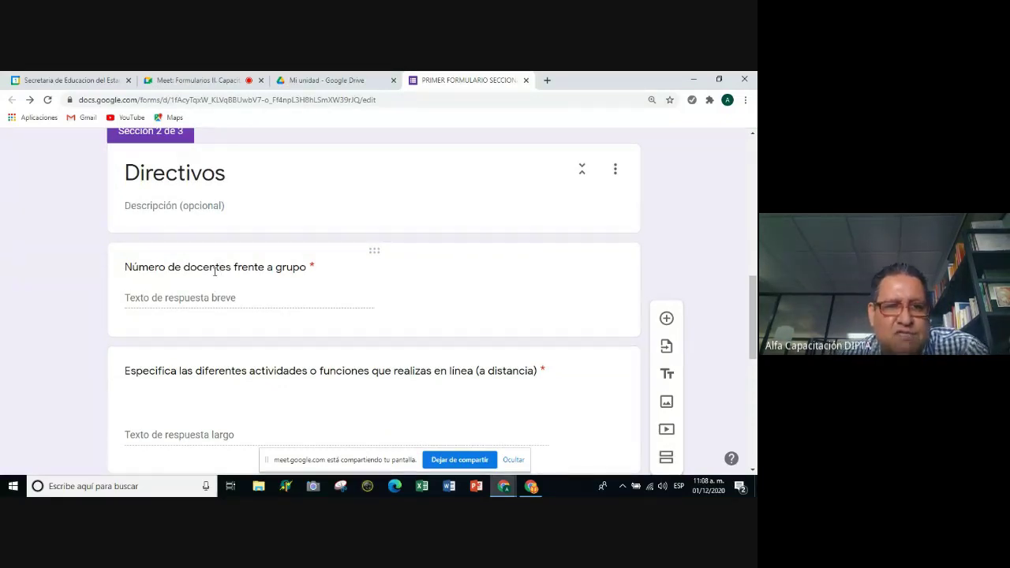
Retitle the docentes question to 'Número de docentes a su cargo'.
click(309, 268)
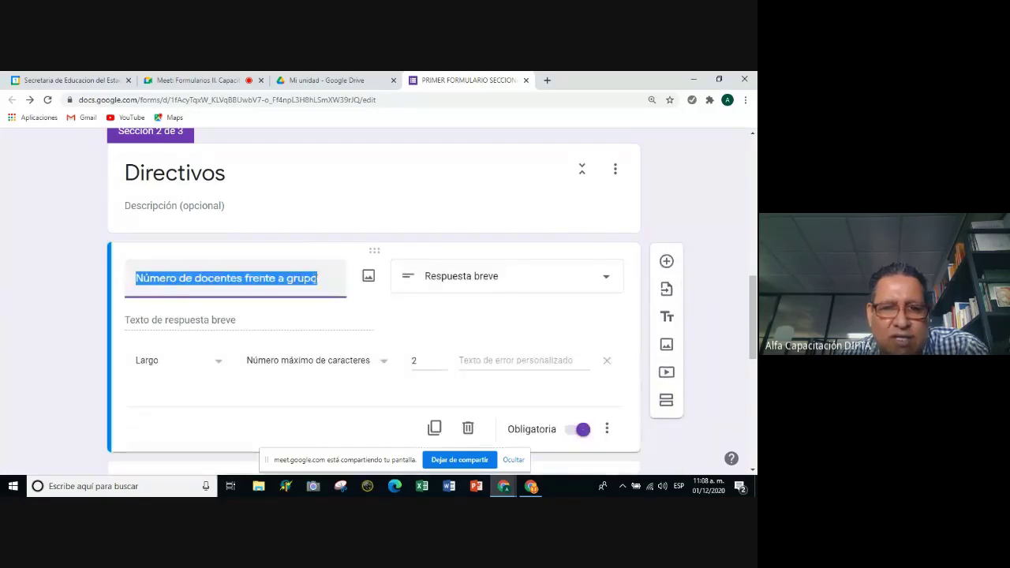
click(324, 278)
key(BackSpace)
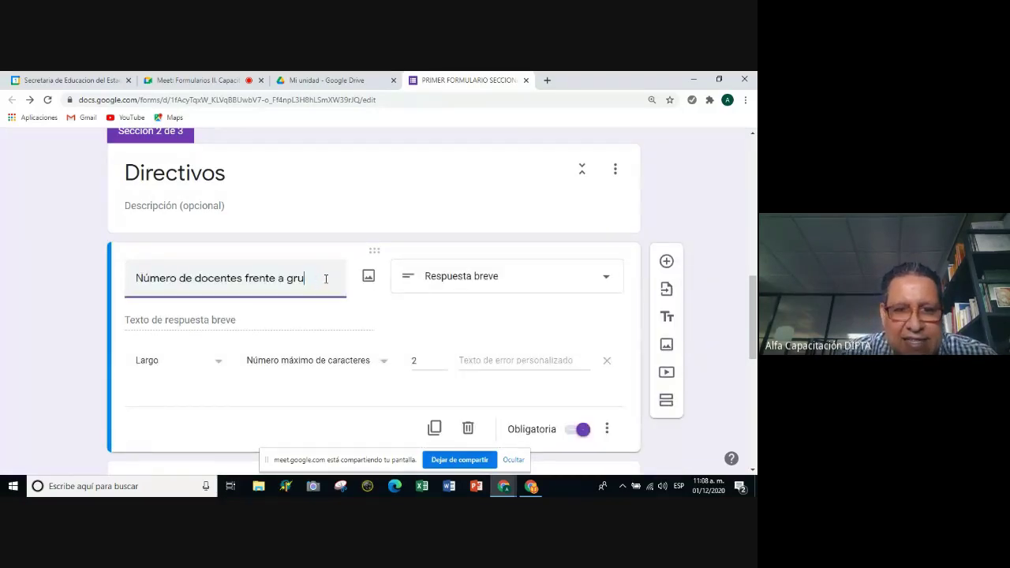
key(BackSpace)
key(BackSpace)
key(BackSpace)
key(BackSpace)
key(BackSpace)
key(BackSpace)
key(BackSpace)
key(BackSpace)
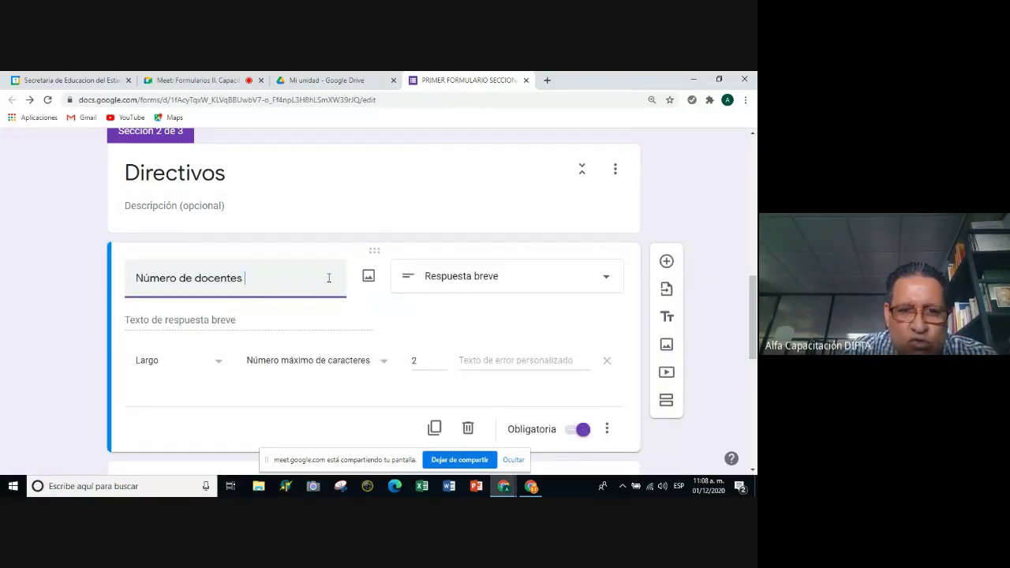
text(a su cargo)
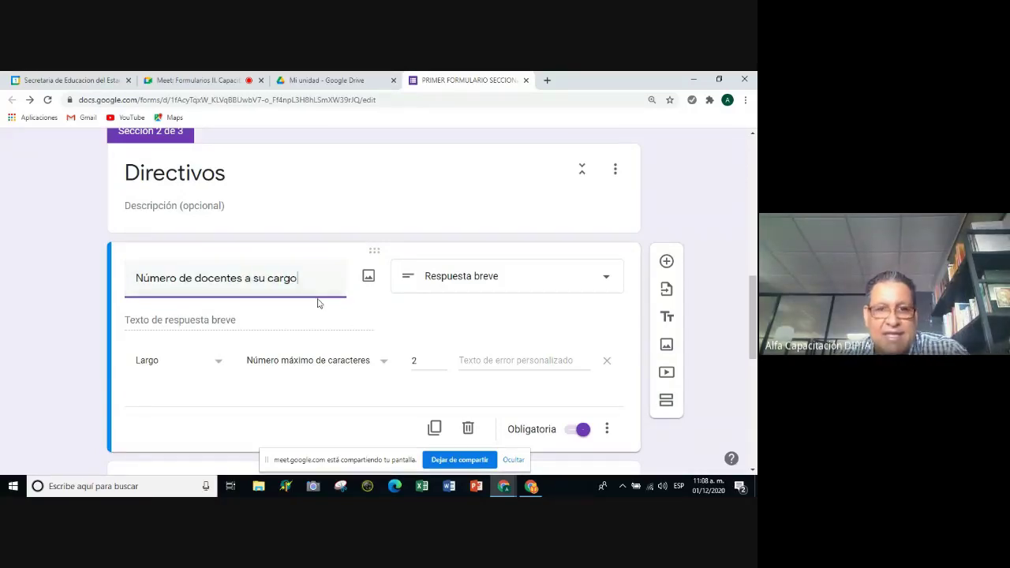
Remove the two-character maximum length validation from 'Número de docentes a su cargo'.
scroll(409, 376, down, 1)
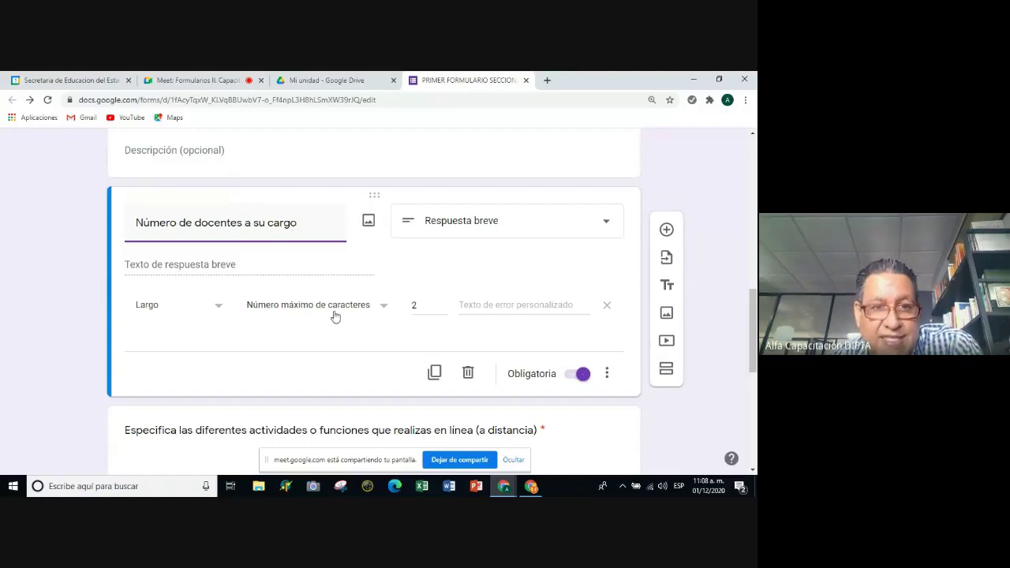
scroll(200, 258, up, 2)
scroll(200, 258, down, 1)
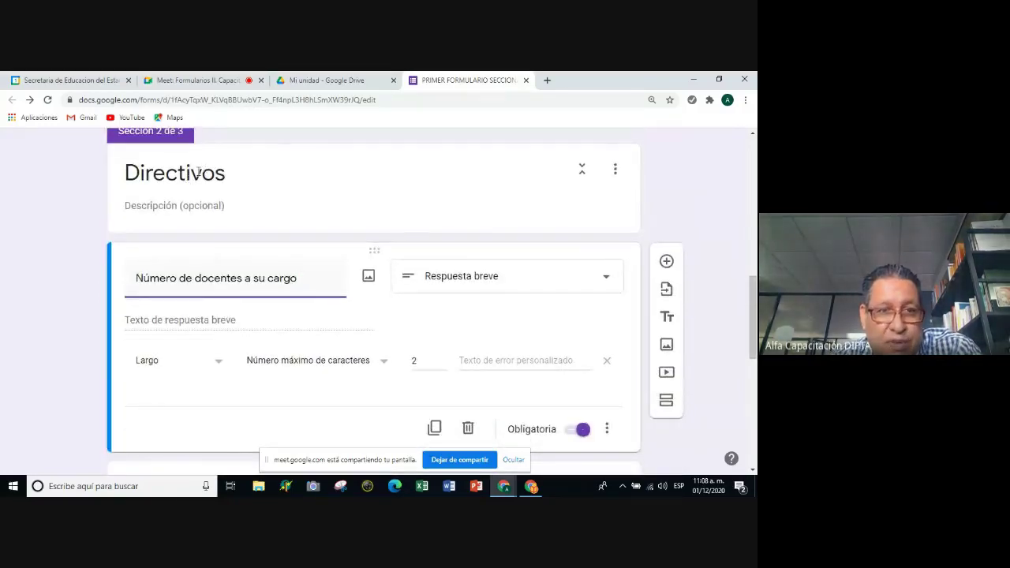
scroll(187, 181, up, 1)
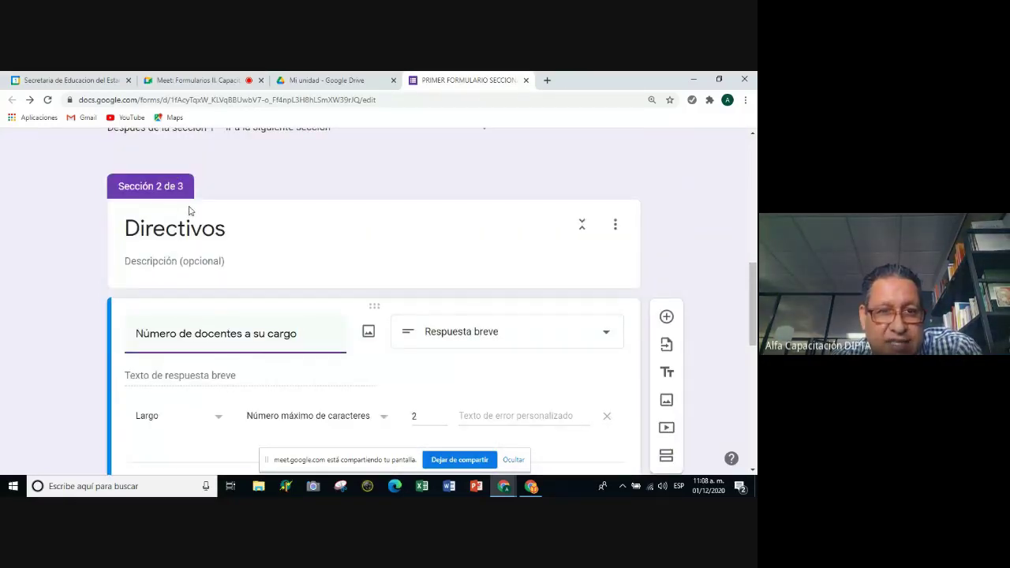
scroll(196, 206, down, 2)
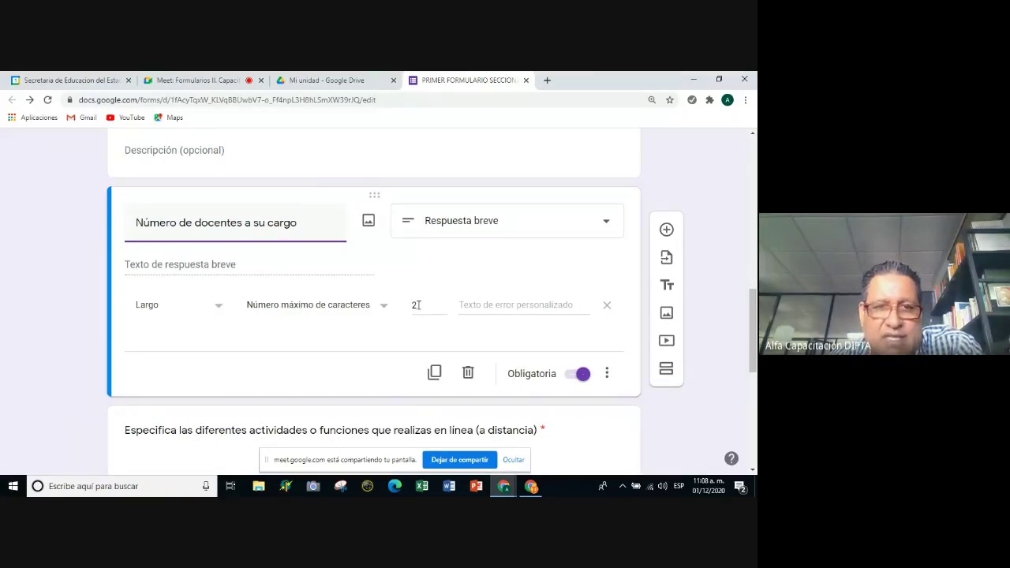
scroll(171, 205, up, 1)
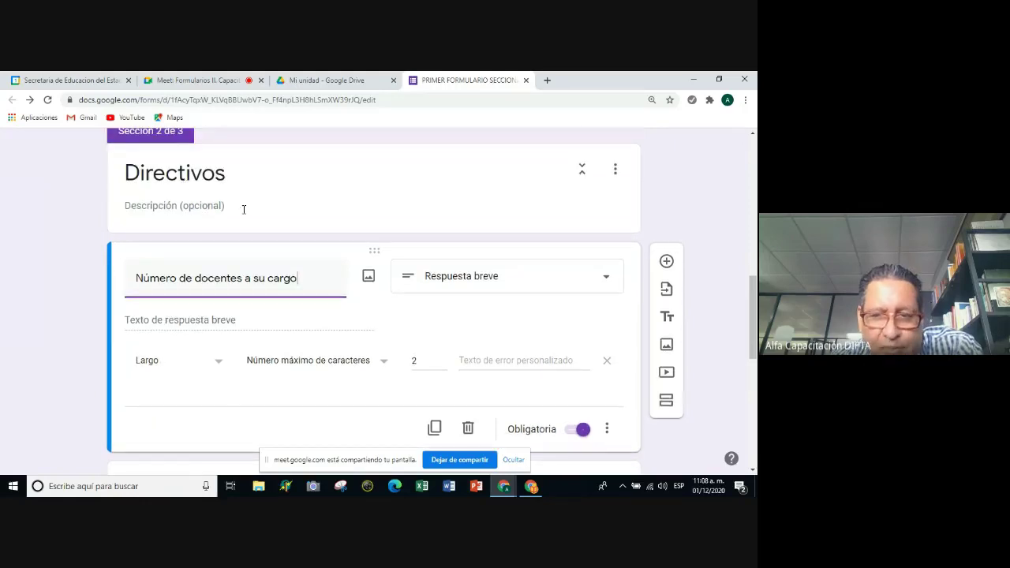
scroll(299, 335, down, 1)
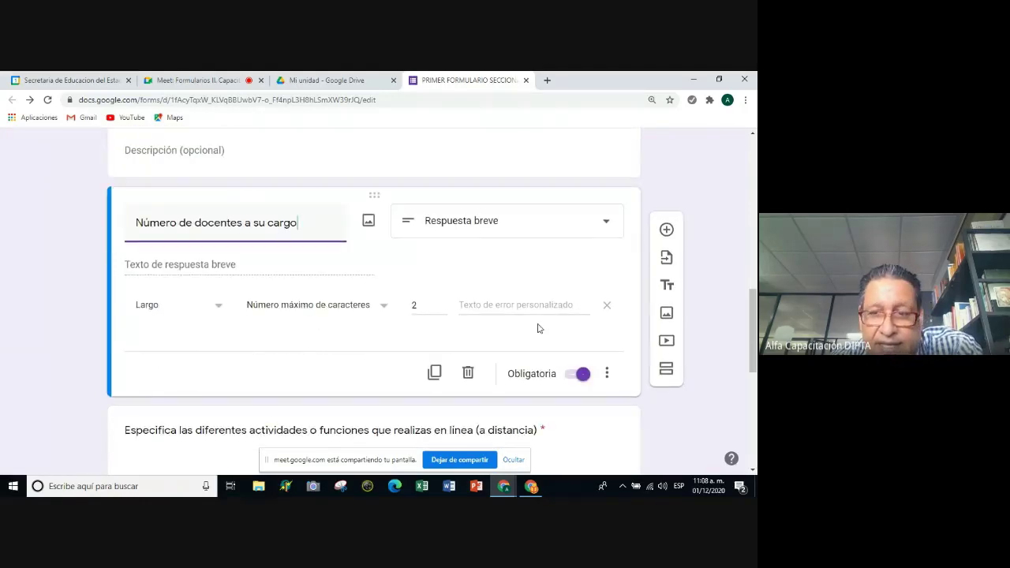
click(608, 306)
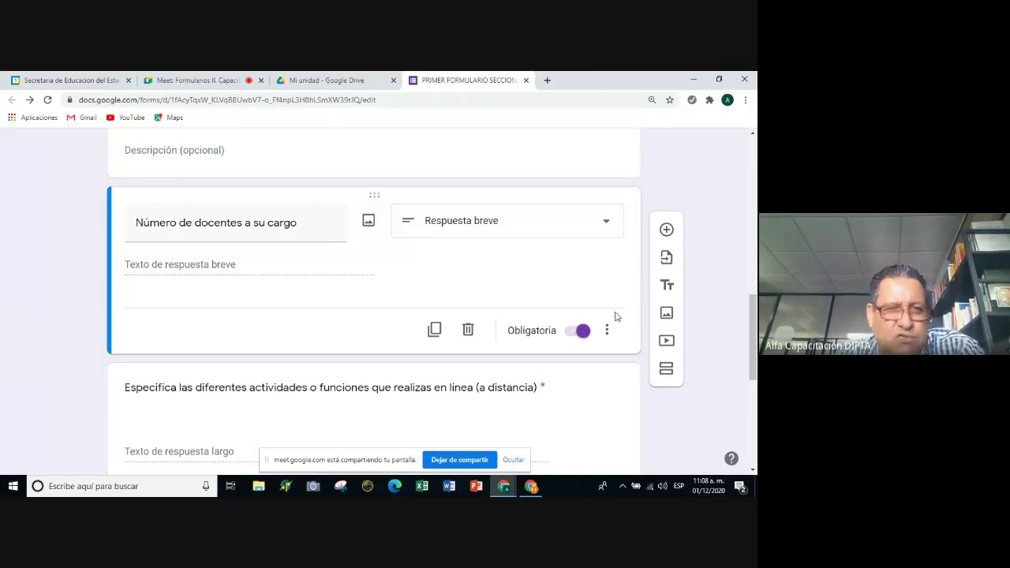
scroll(245, 230, up, 1)
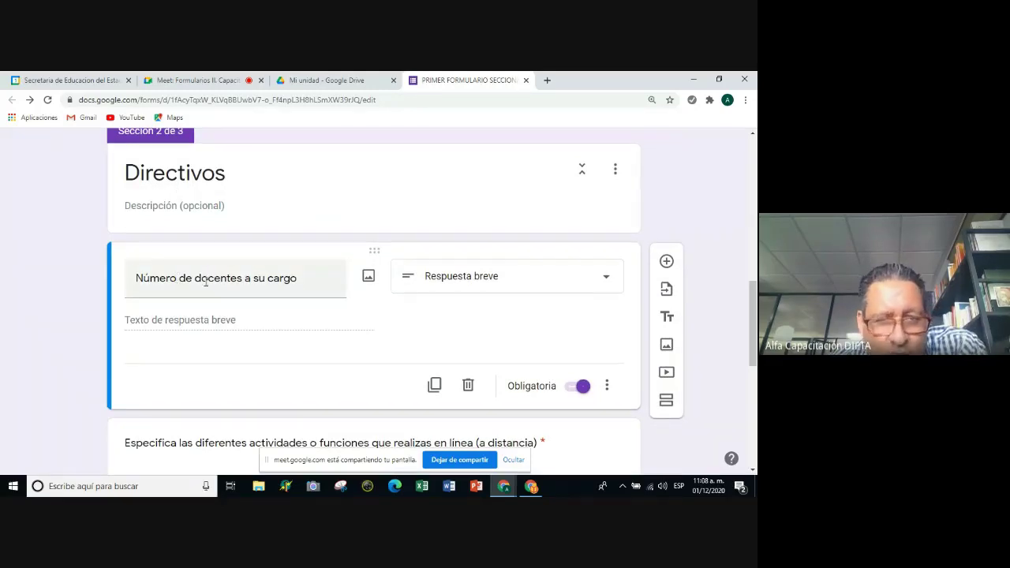
scroll(302, 310, down, 5)
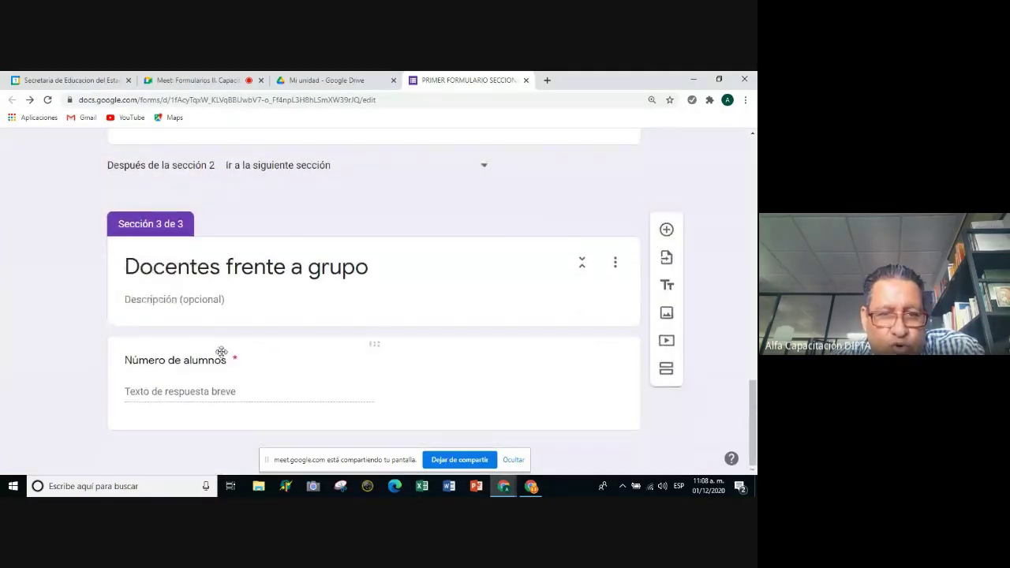
click(220, 356)
key(Right)
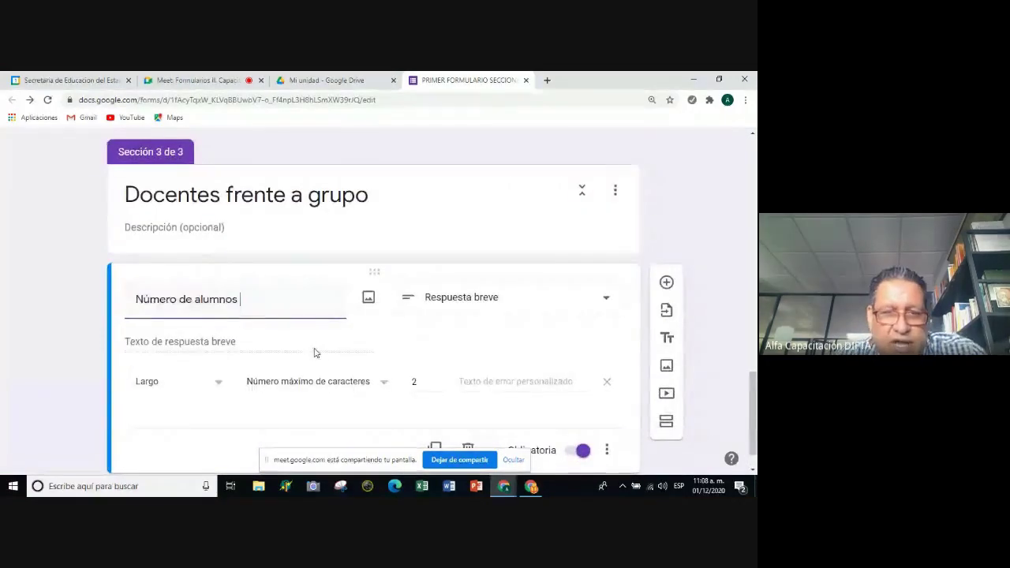
text(a)
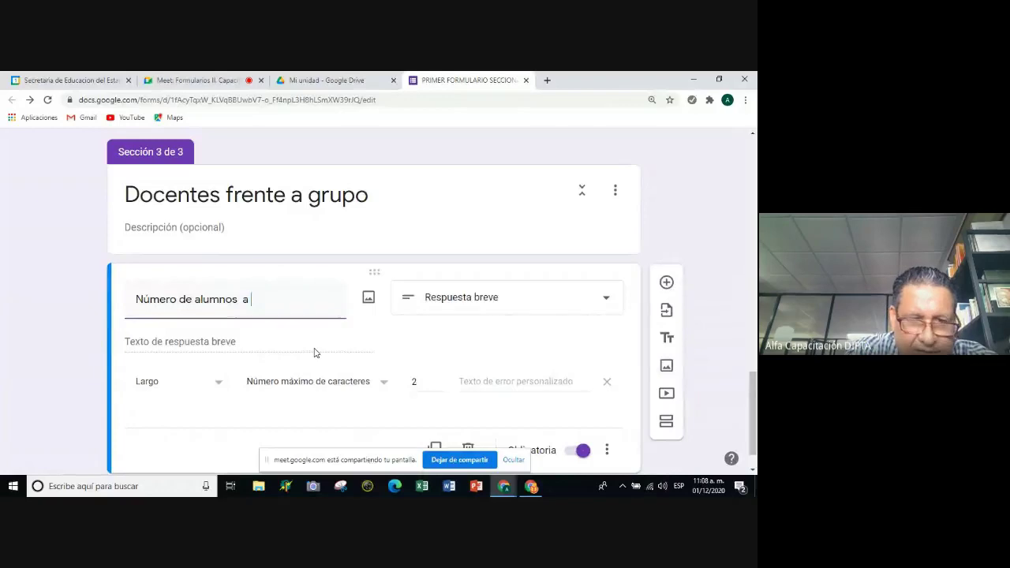
text( su acrg)
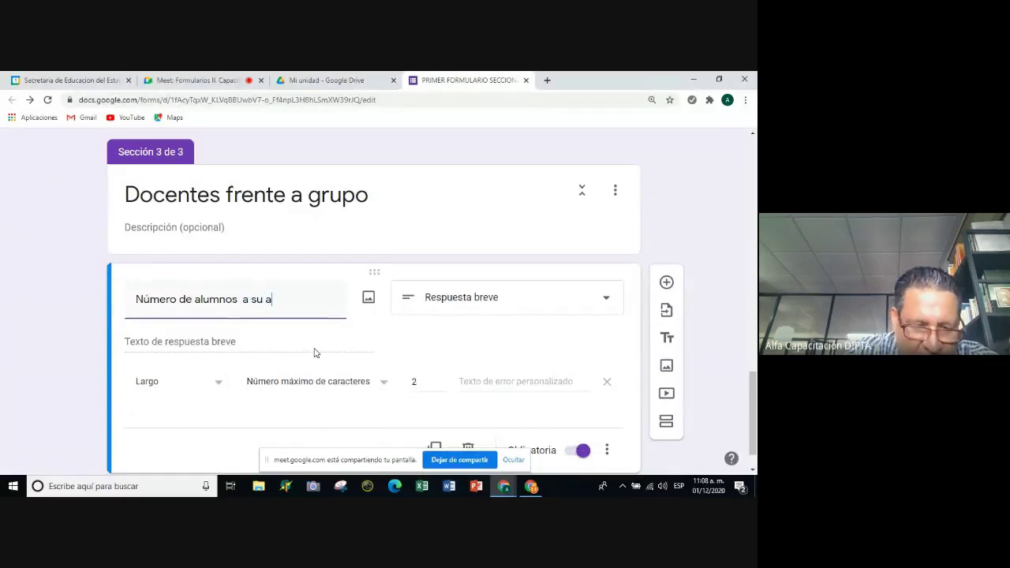
key(BackSpace)
key(BackSpace)
key(BackSpace)
key(BackSpace)
text(car)
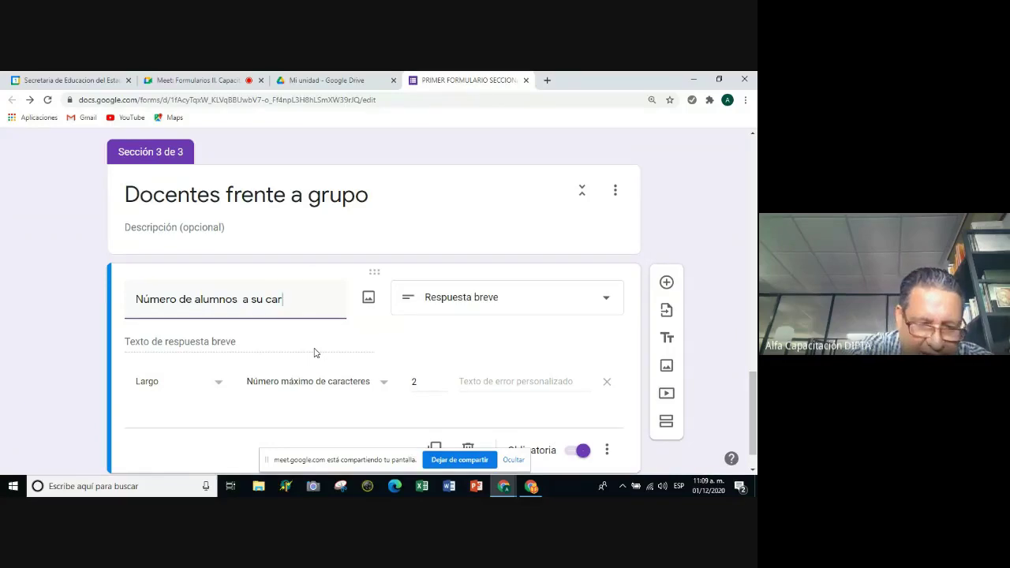
text(go)
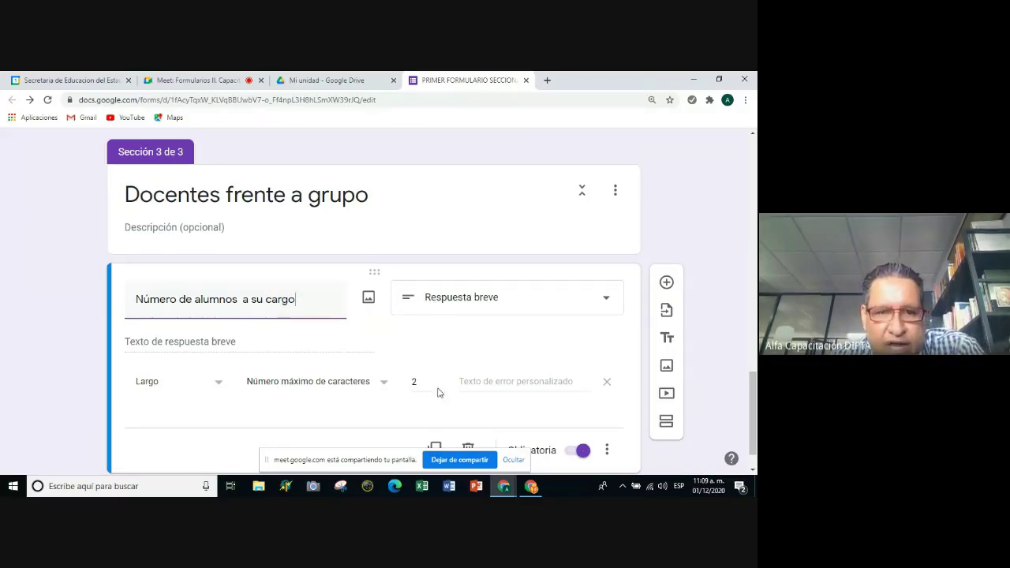
scroll(568, 399, down, 1)
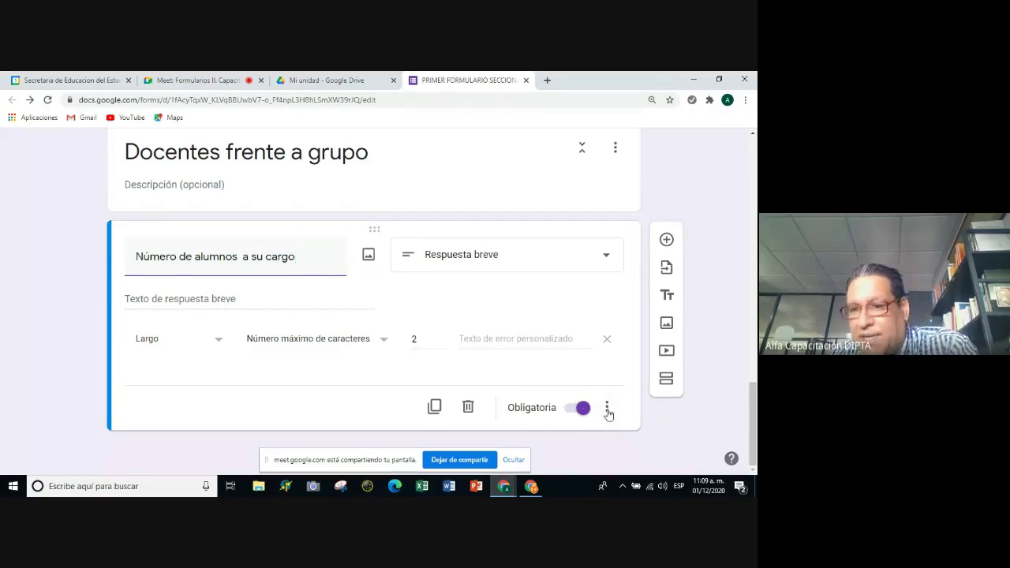
click(607, 341)
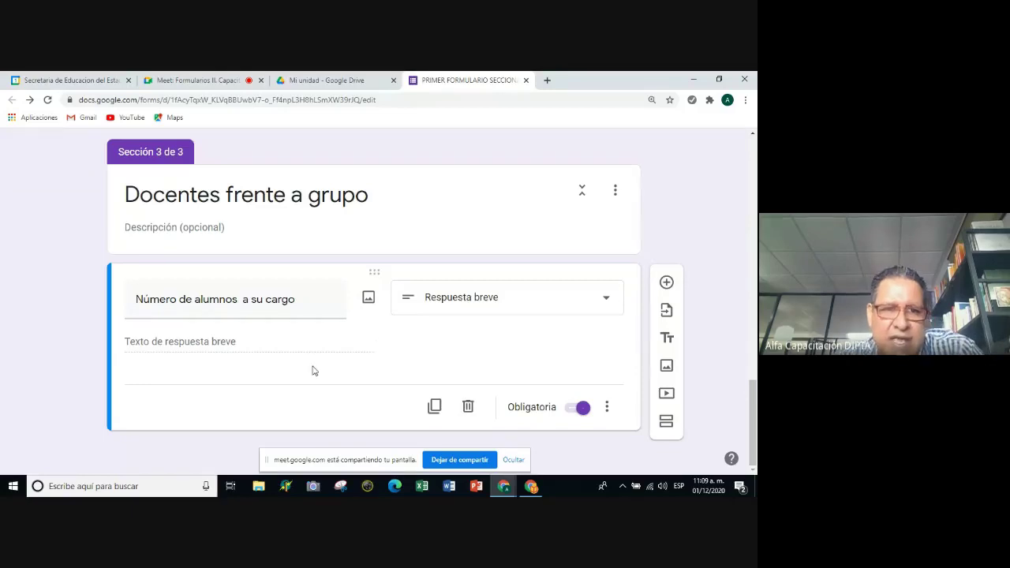
scroll(322, 360, up, 3)
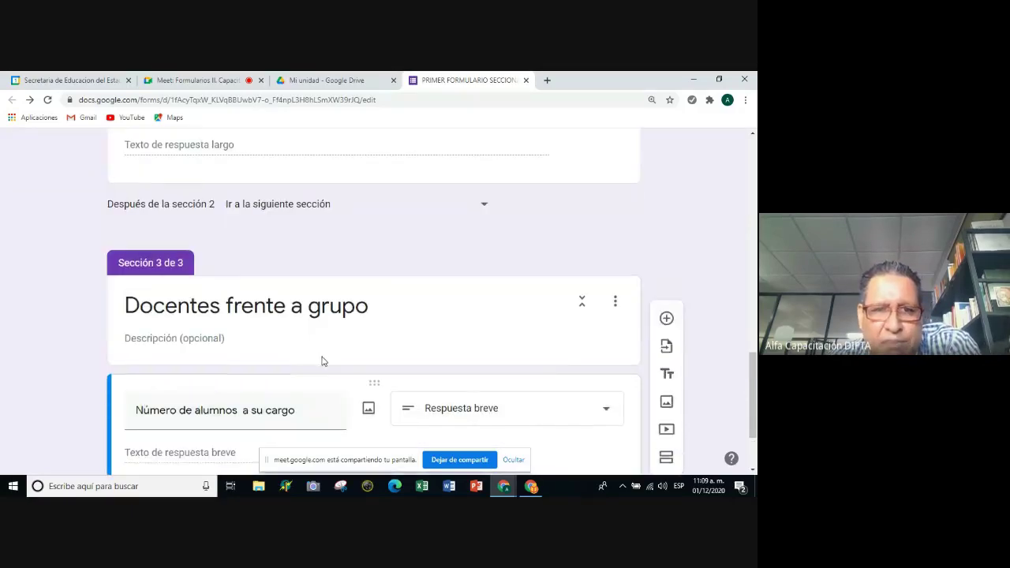
scroll(322, 360, up, 4)
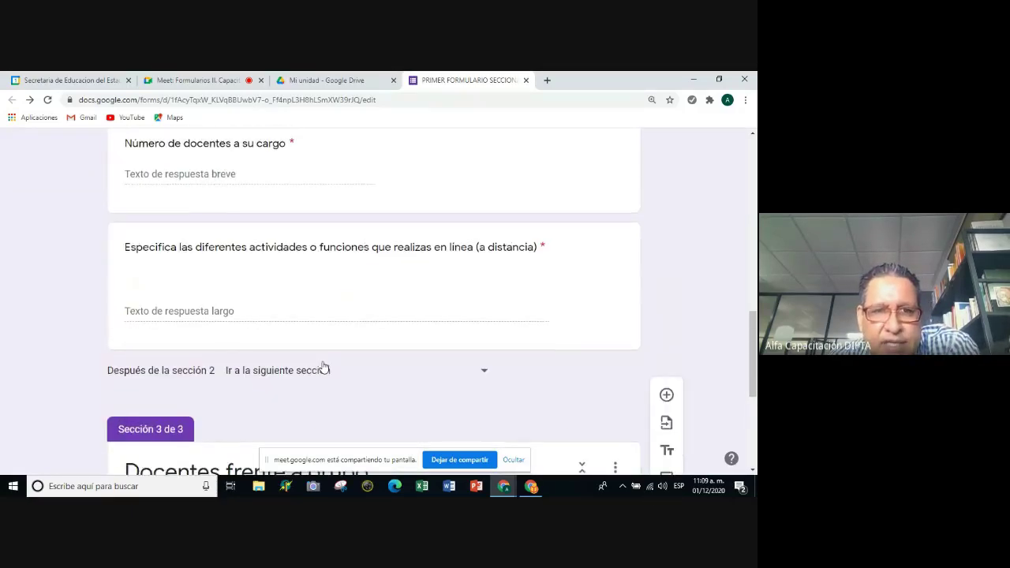
scroll(323, 368, up, 4)
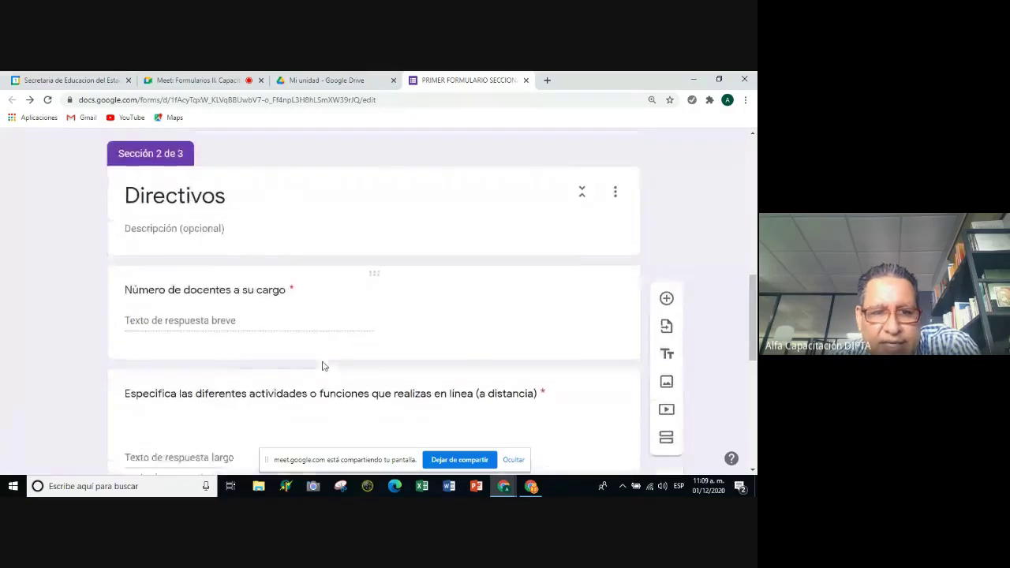
scroll(322, 366, down, 5)
scroll(325, 369, up, 1)
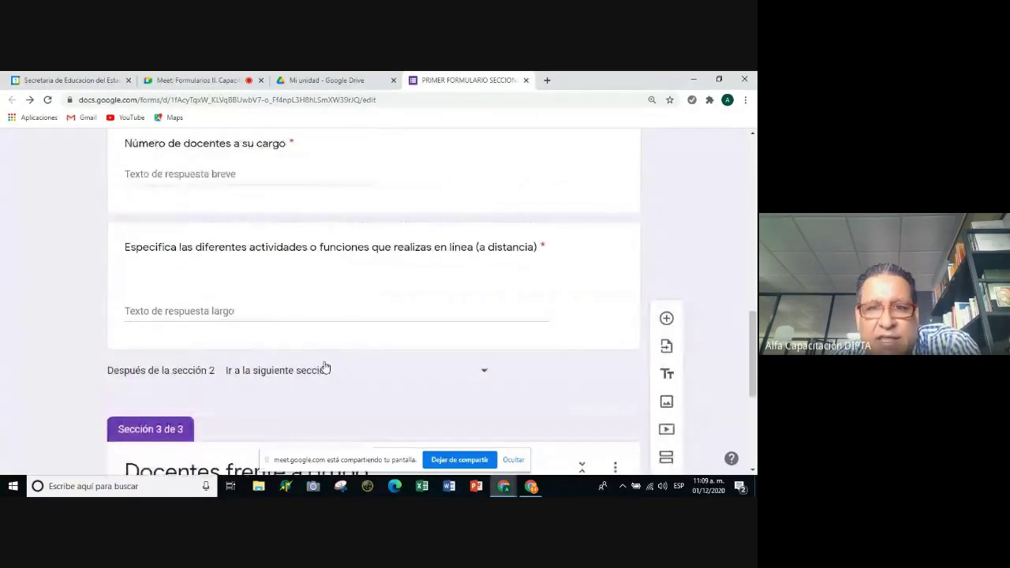
scroll(323, 368, up, 1)
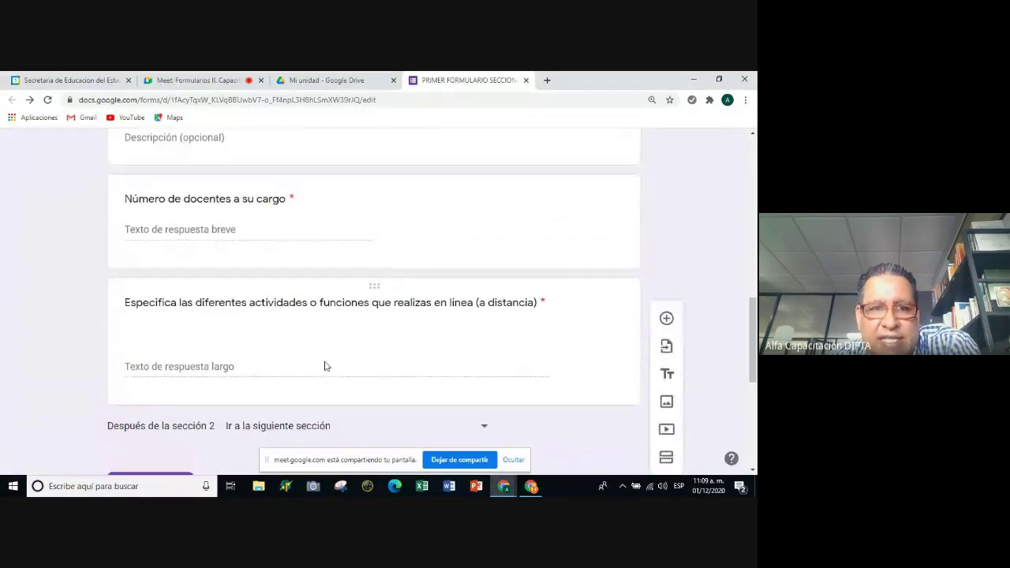
scroll(323, 366, down, 3)
scroll(324, 364, down, 2)
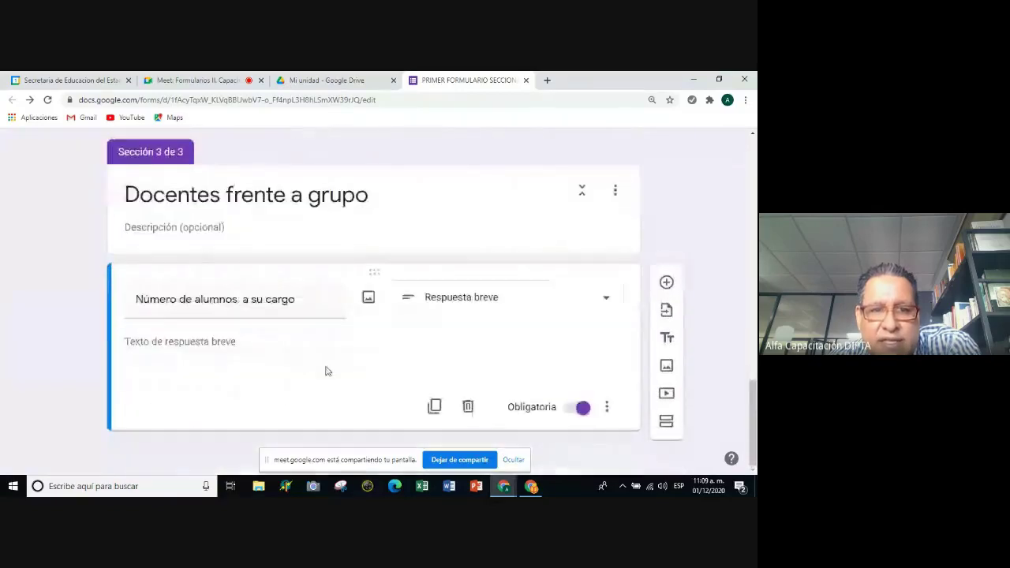
scroll(324, 370, up, 3)
Duplicate the online-activities question and drag the copy into section 3 below Número de alumnos a su cargo.
click(418, 211)
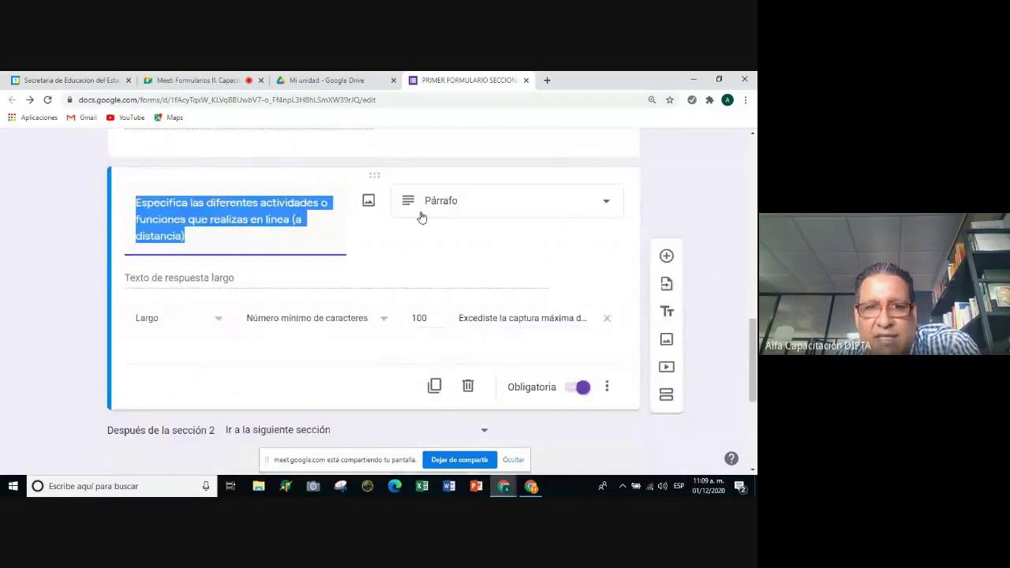
click(434, 386)
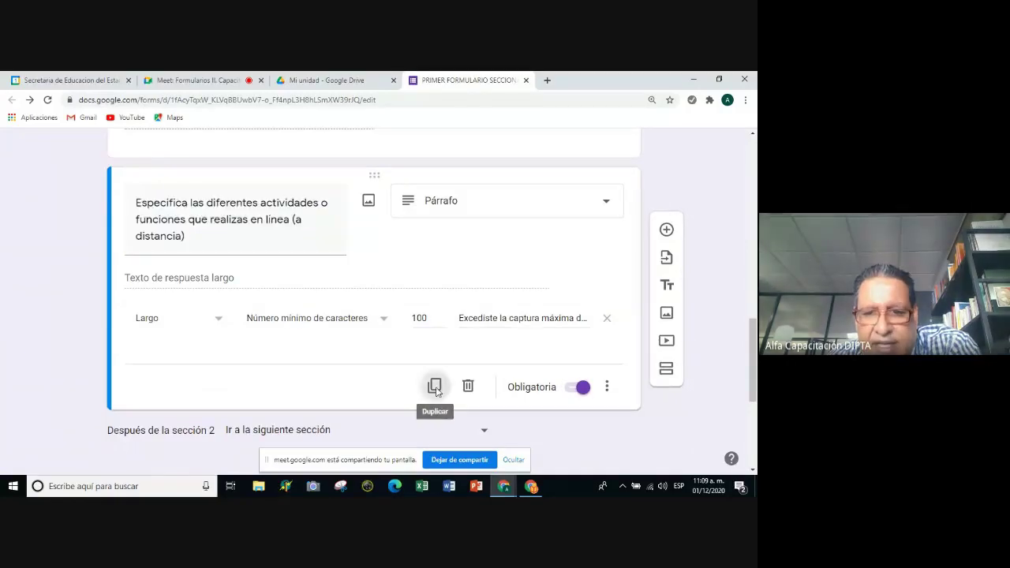
scroll(451, 392, down, 4)
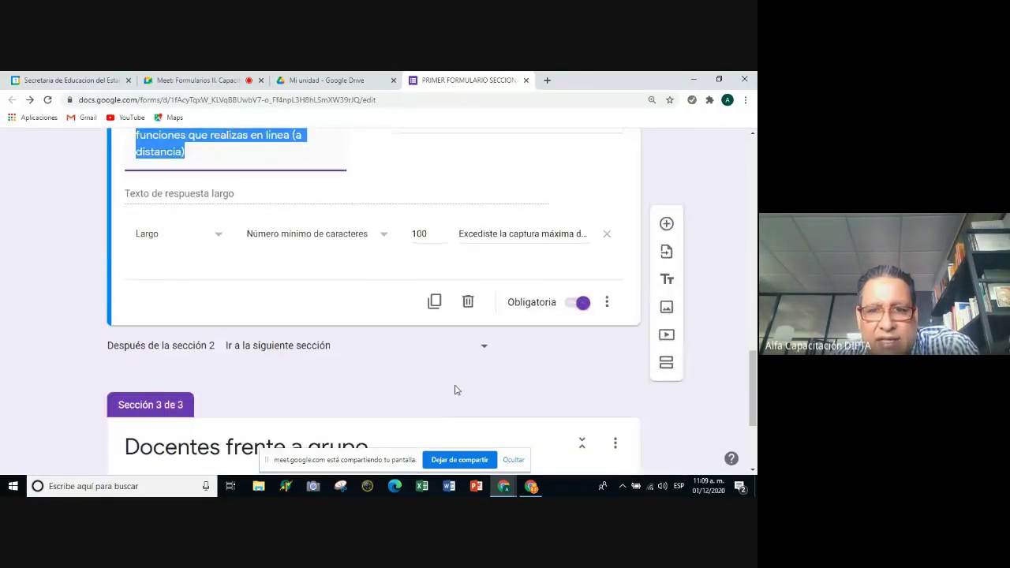
scroll(383, 320, up, 2)
scroll(349, 229, up, 1)
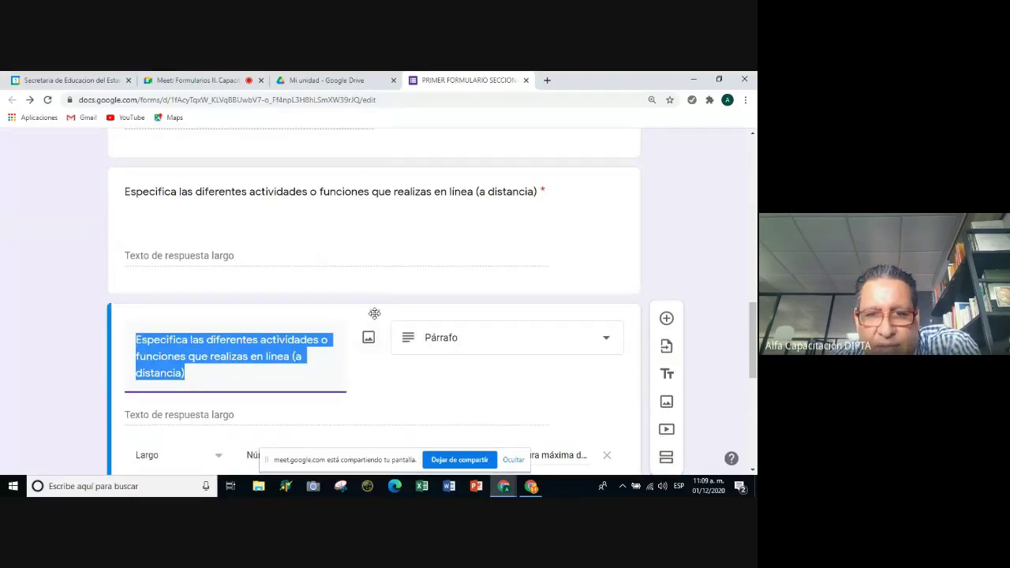
drag(374, 312, 363, 292)
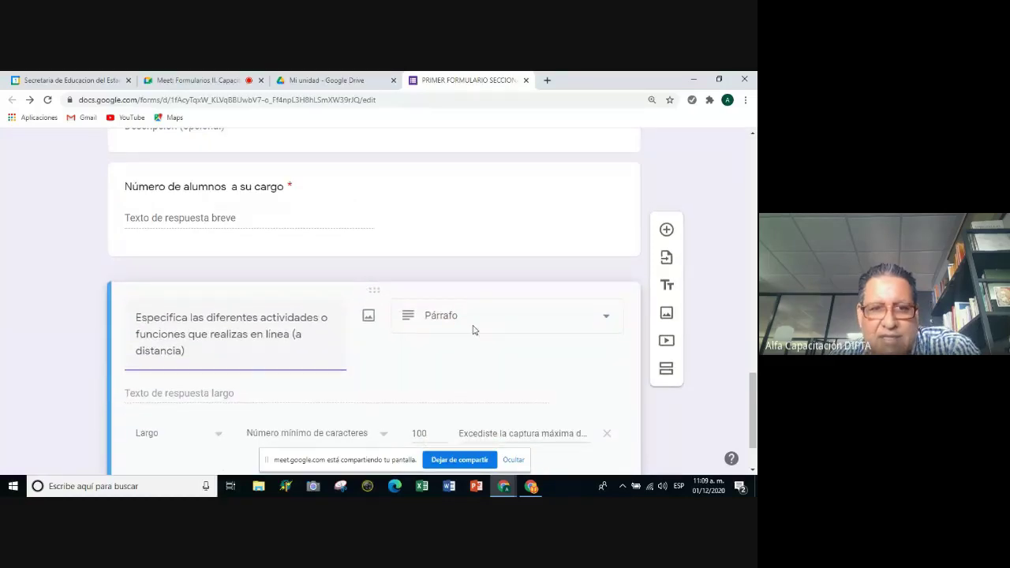
Check the copied question's placement in section 3 and deselect its title.
scroll(498, 341, up, 5)
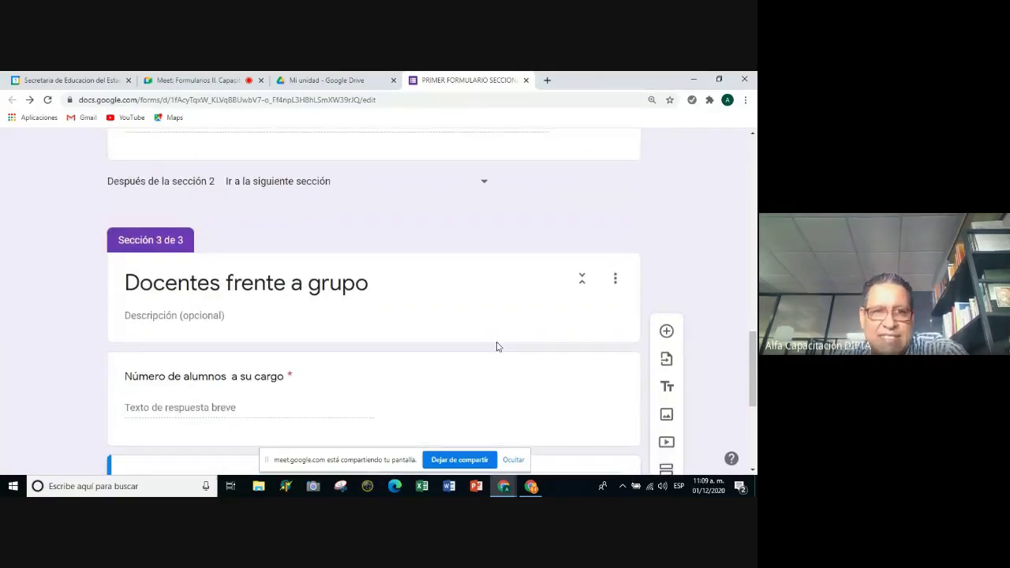
scroll(496, 342, up, 1)
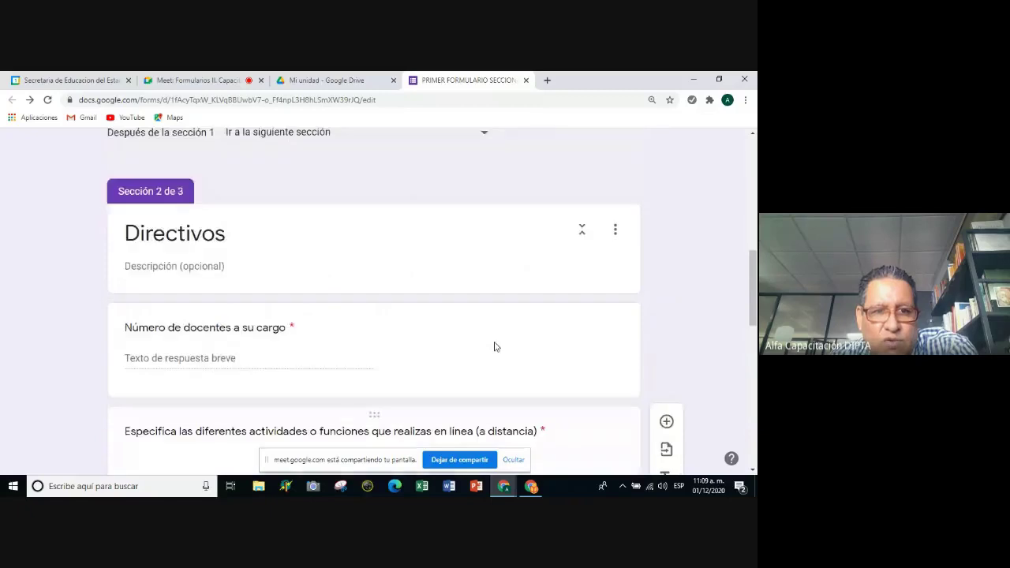
scroll(495, 342, down, 2)
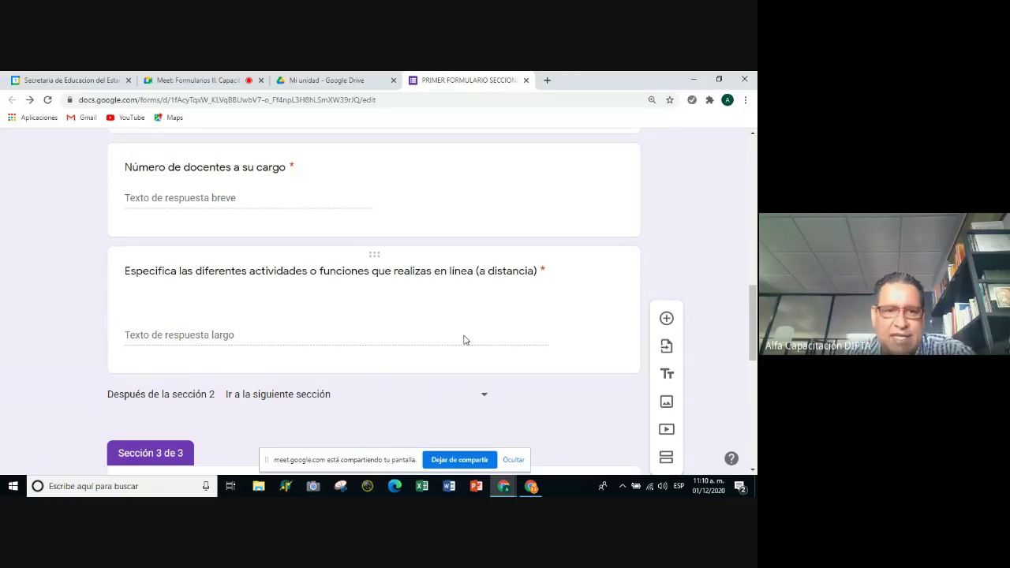
scroll(462, 338, up, 5)
scroll(444, 387, up, 2)
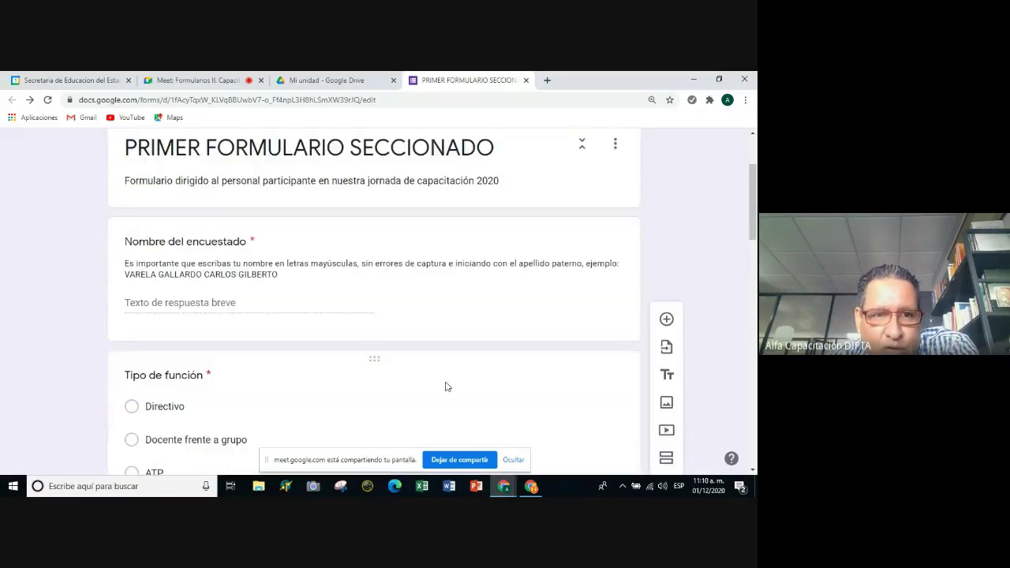
scroll(446, 386, down, 9)
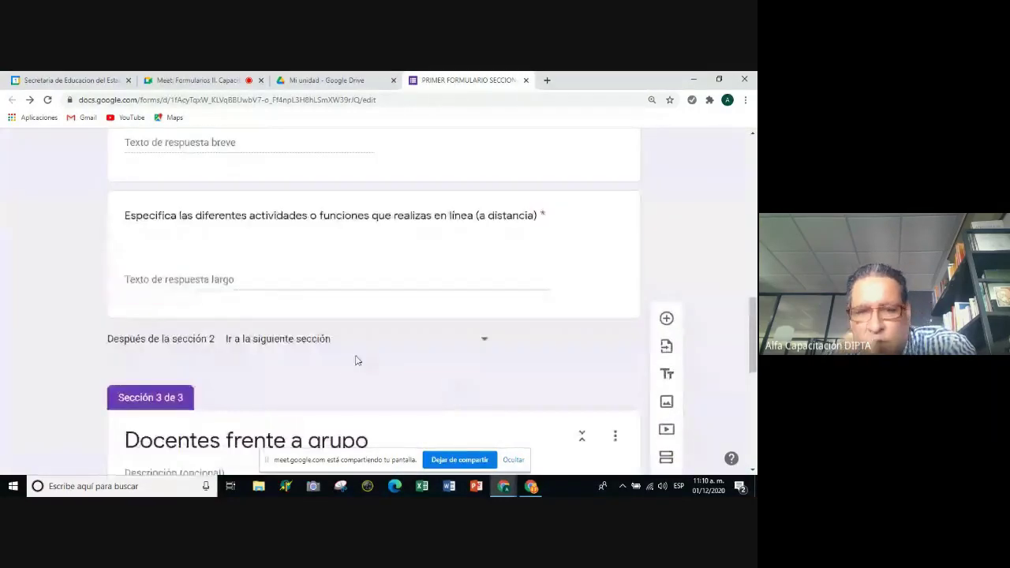
key(Tab)
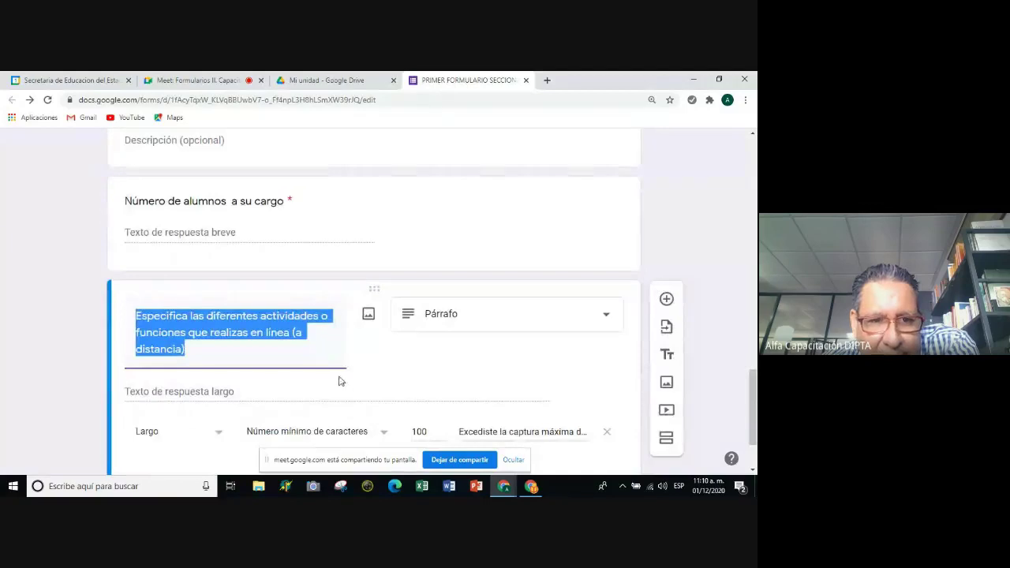
click(375, 359)
scroll(372, 356, up, 5)
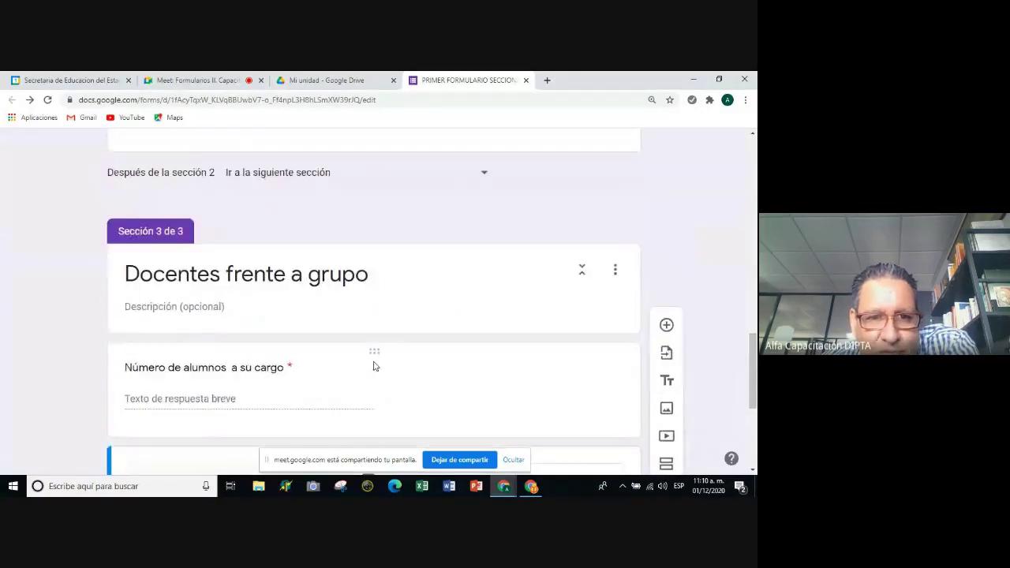
scroll(392, 342, up, 2)
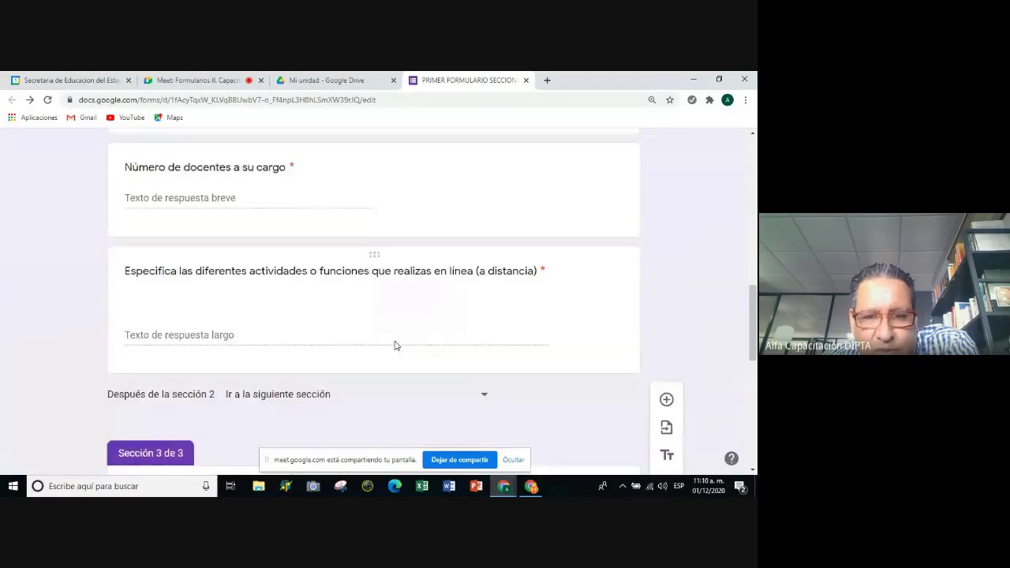
scroll(394, 345, down, 1)
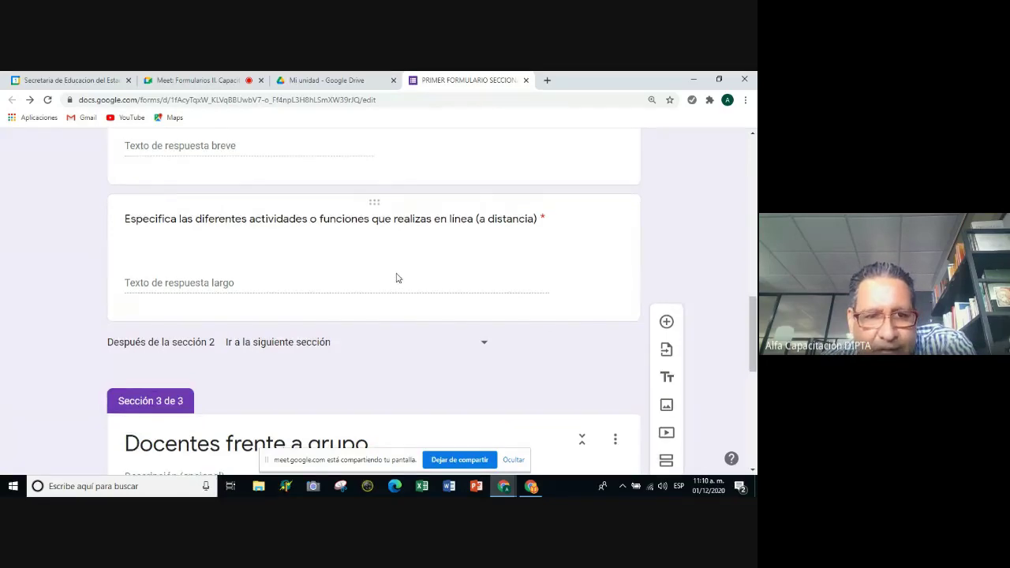
scroll(401, 277, up, 2)
scroll(403, 277, down, 2)
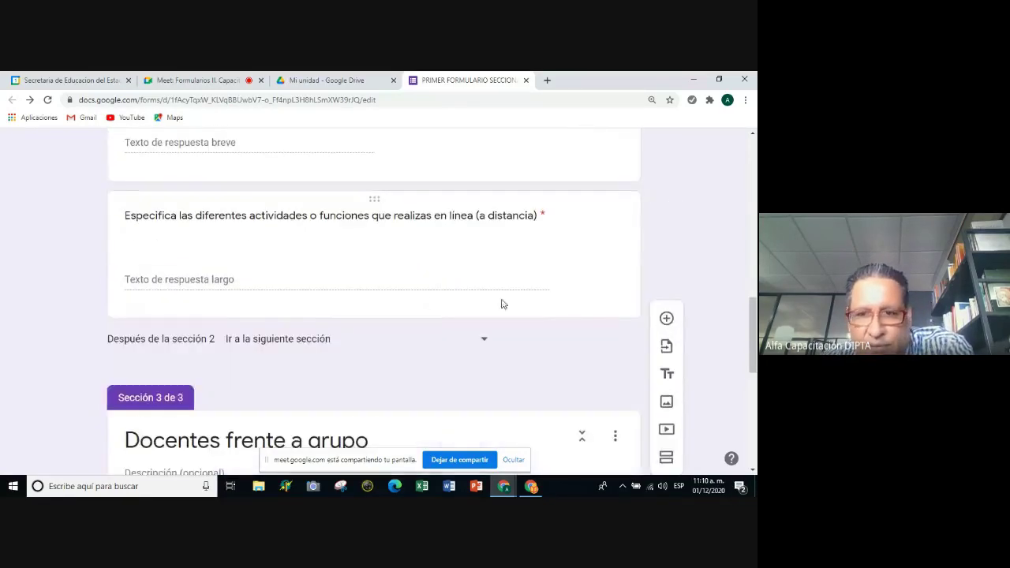
Delete the two stray blank multiple-choice questions, then add a single blank question ending section 2.
click(669, 321)
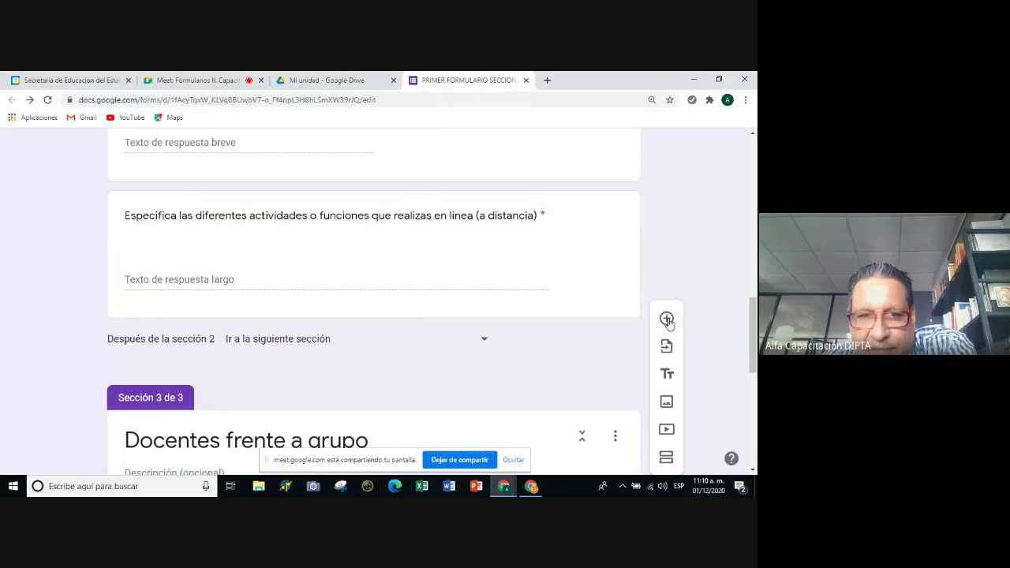
click(666, 320)
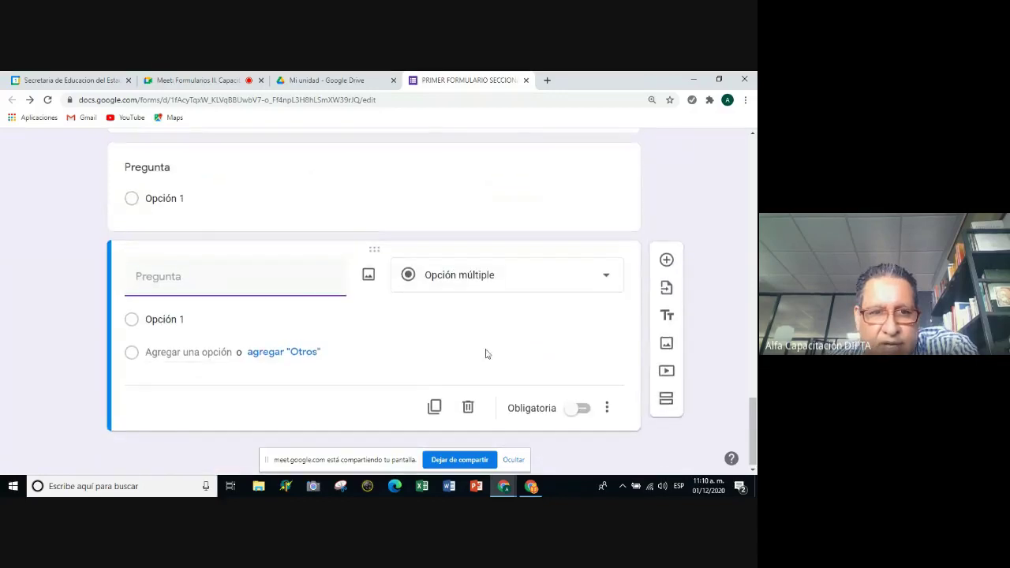
click(320, 304)
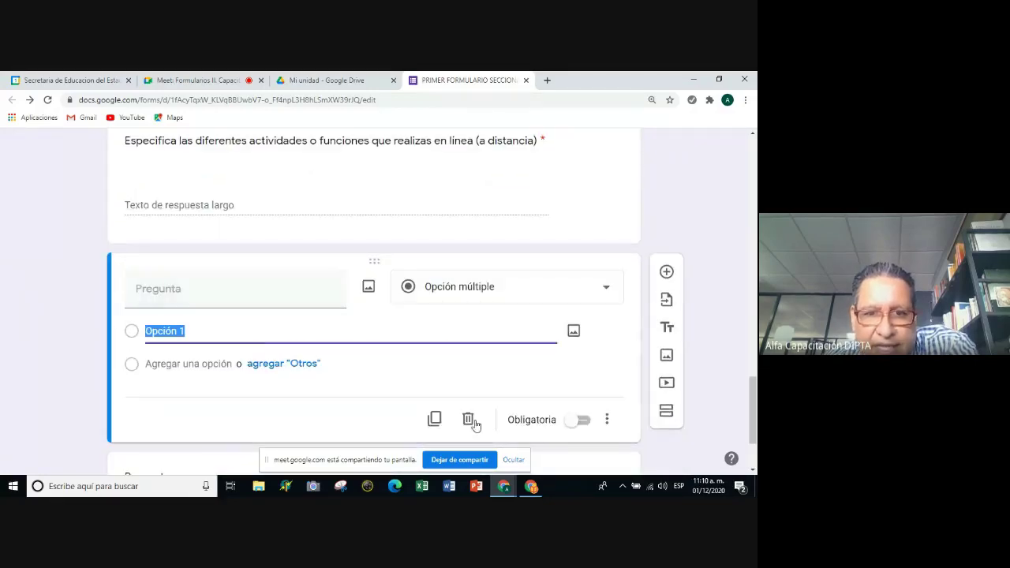
click(470, 420)
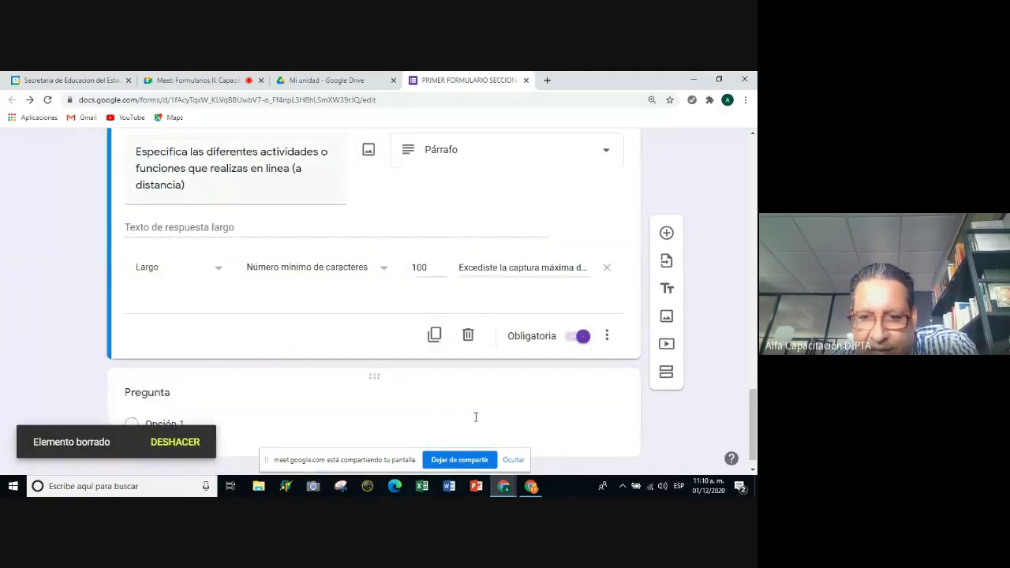
click(383, 377)
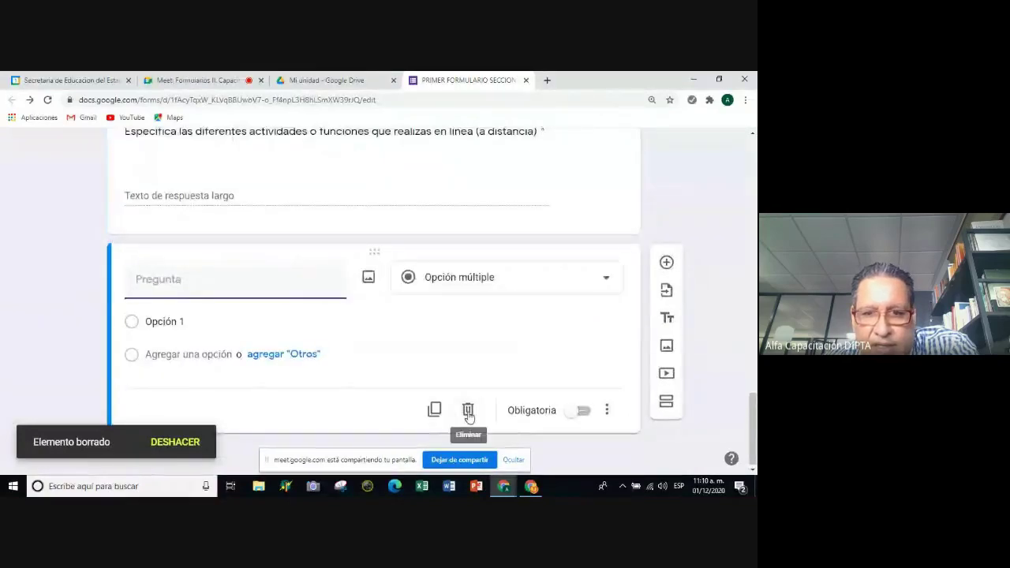
click(468, 410)
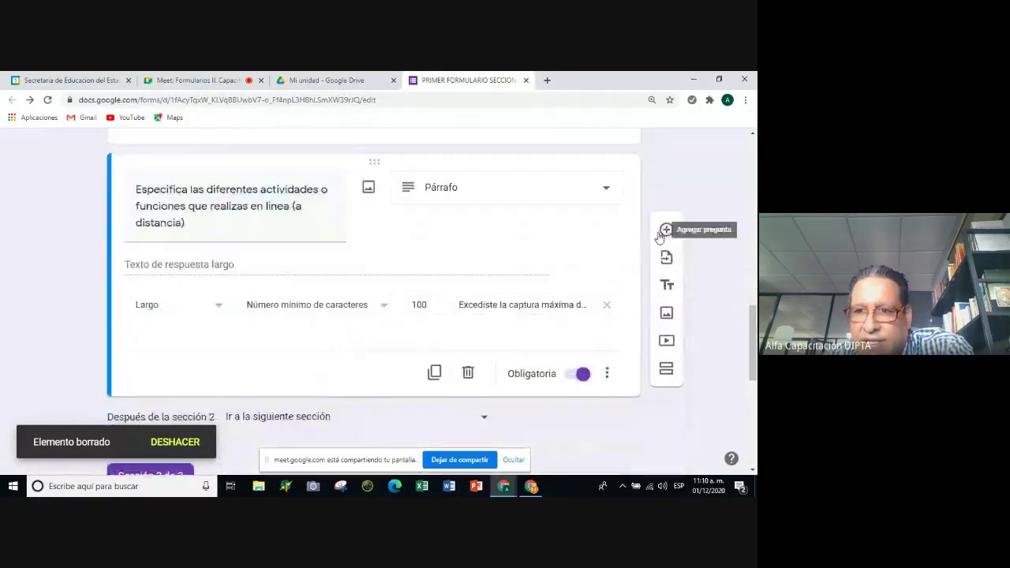
click(661, 233)
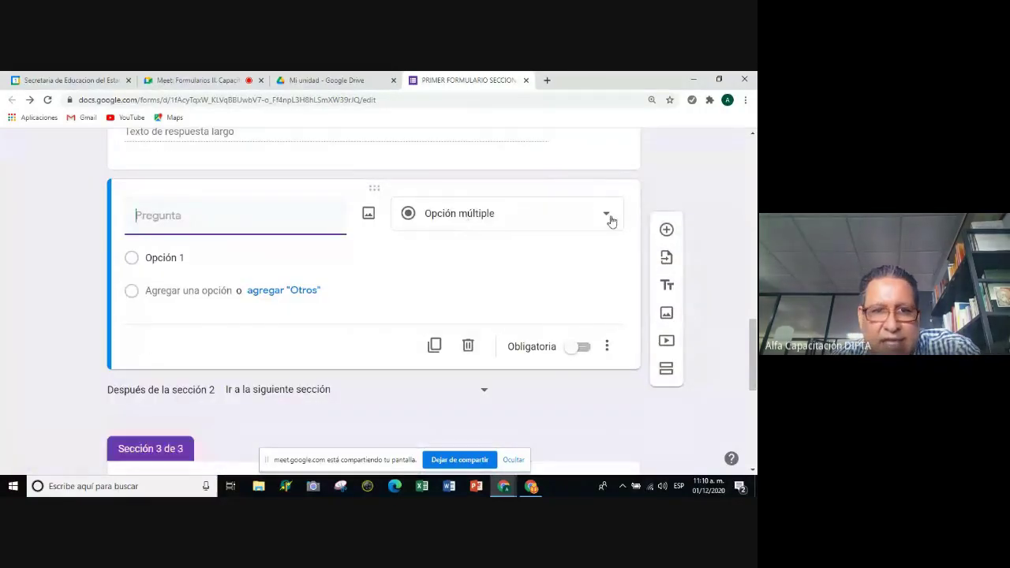
Make the new question a Párrafo question titled 'Menciona las aplicaciones de Google que utilizas y el uso que le das'.
click(609, 218)
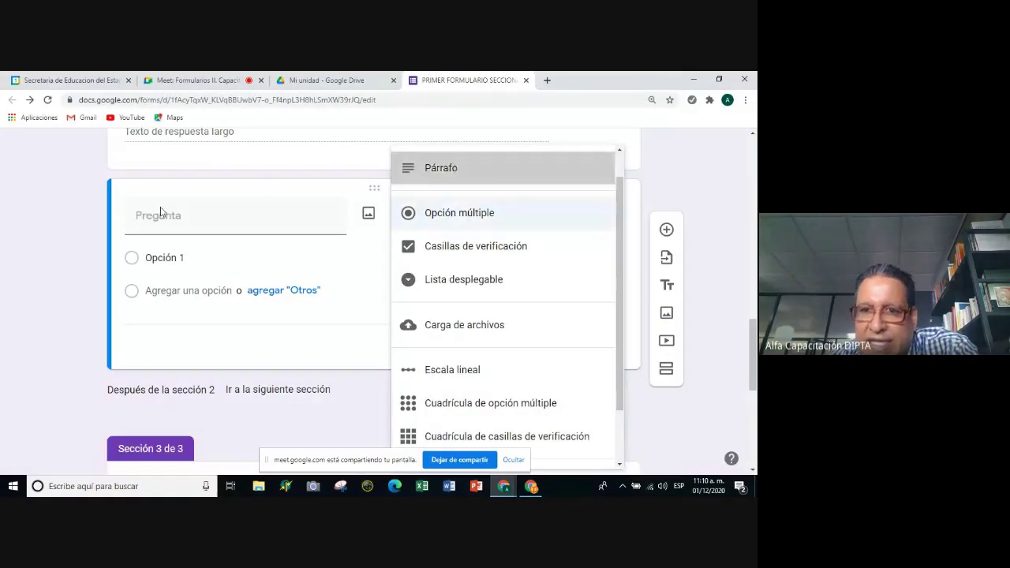
key(Return)
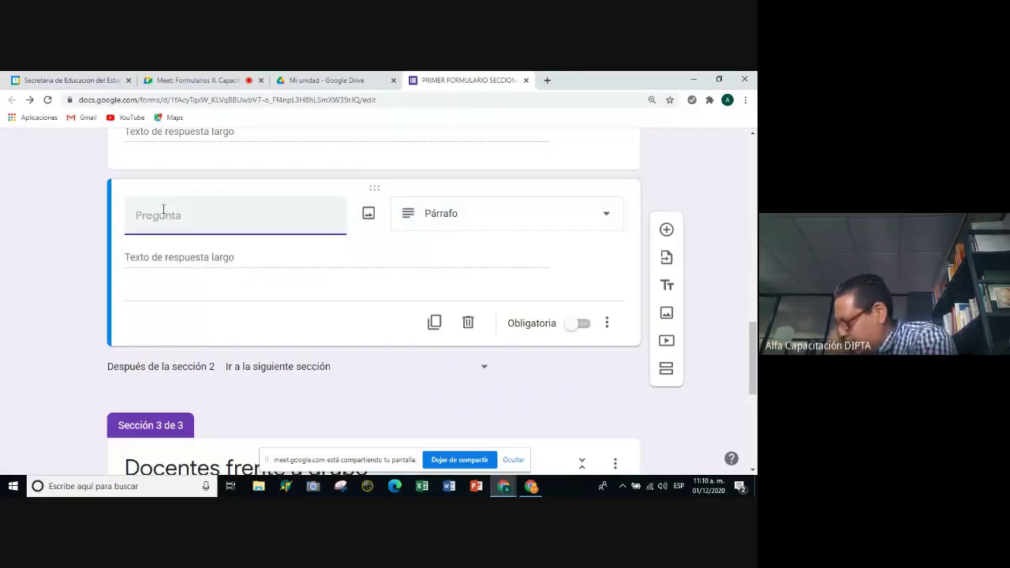
text(Menc)
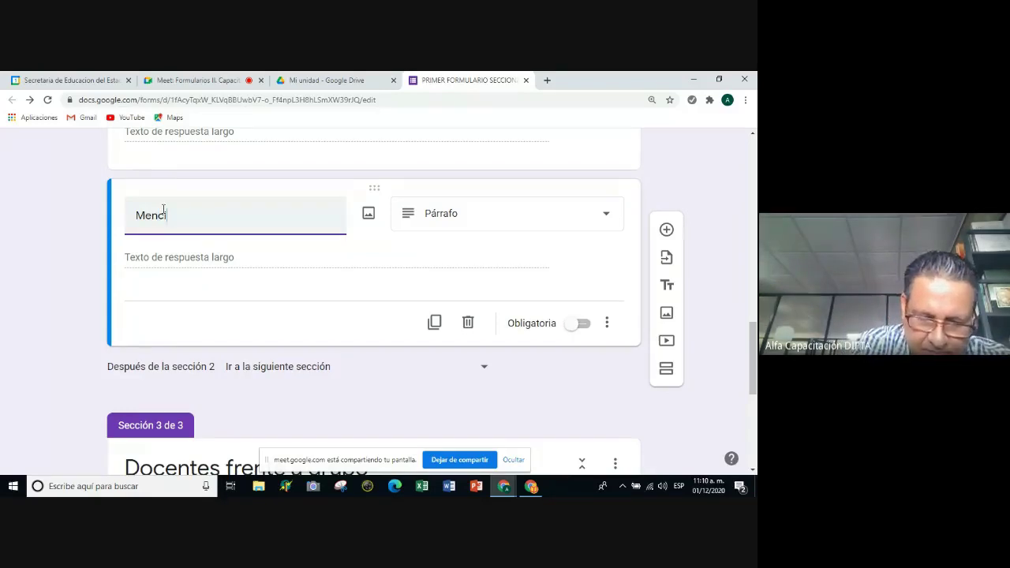
text(iona las apliaciu)
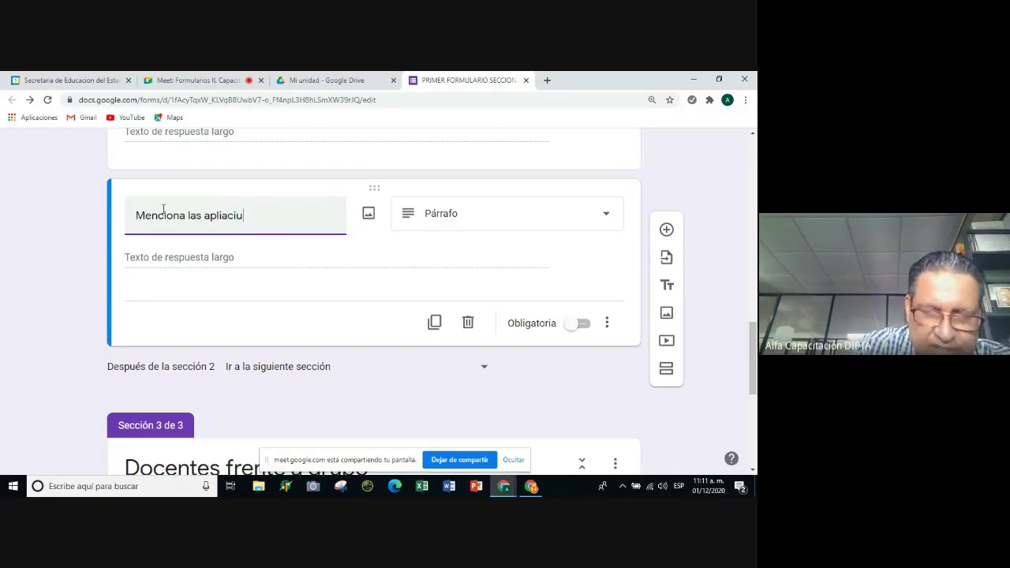
key(BackSpace)
text(ones)
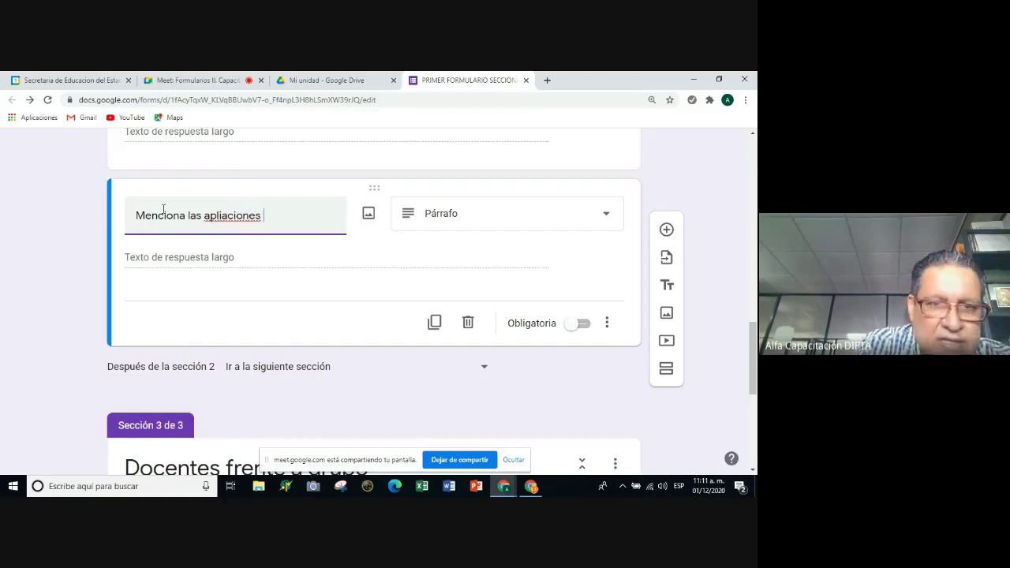
key(BackSpace)
key(BackSpace)
key(BackSpace)
key(BackSpace)
key(BackSpace)
key(BackSpace)
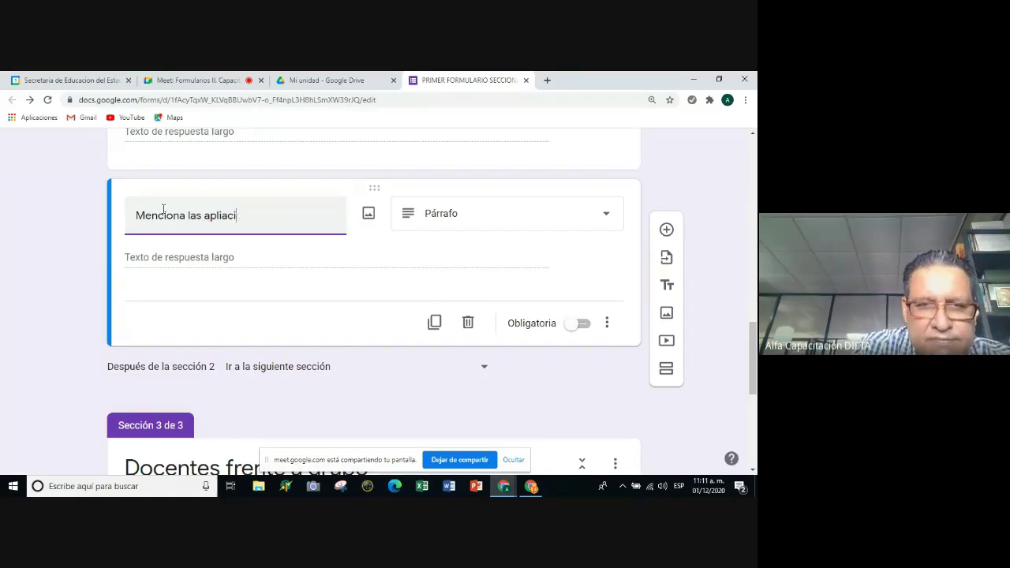
text(caciones de goog)
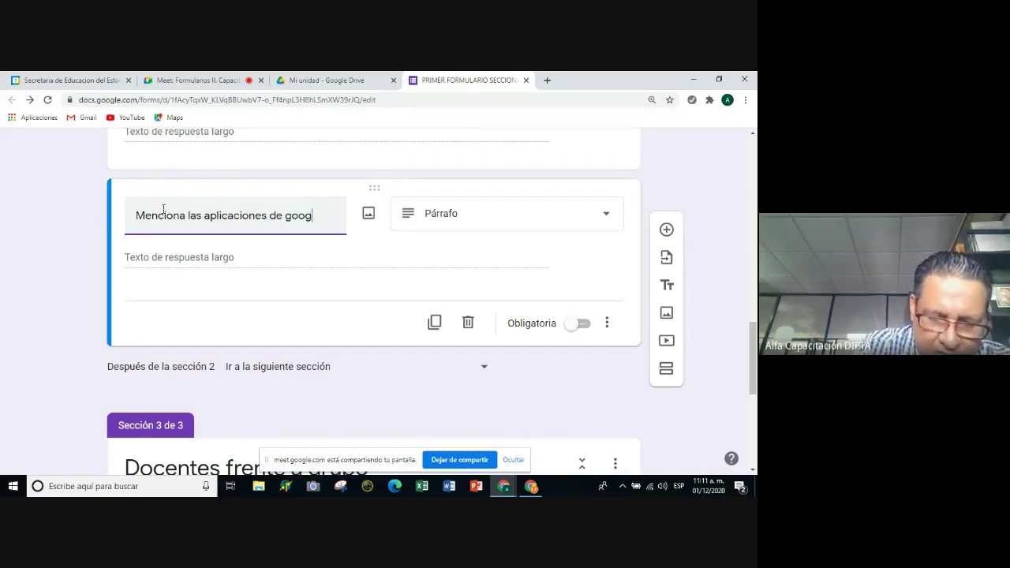
key(BackSpace)
key(BackSpace)
key(BackSpace)
key(BackSpace)
key(BackSpace)
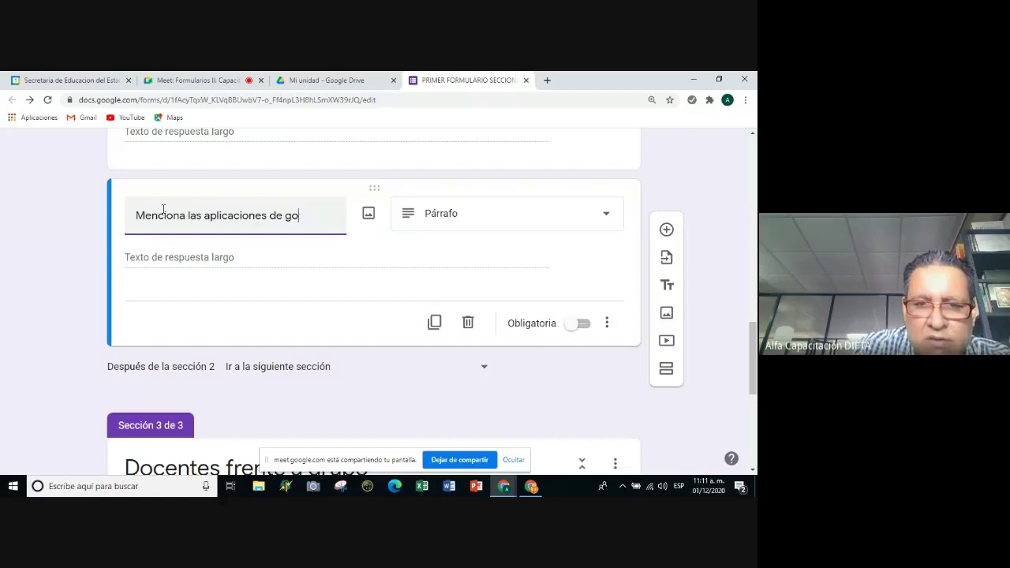
text(Google qu)
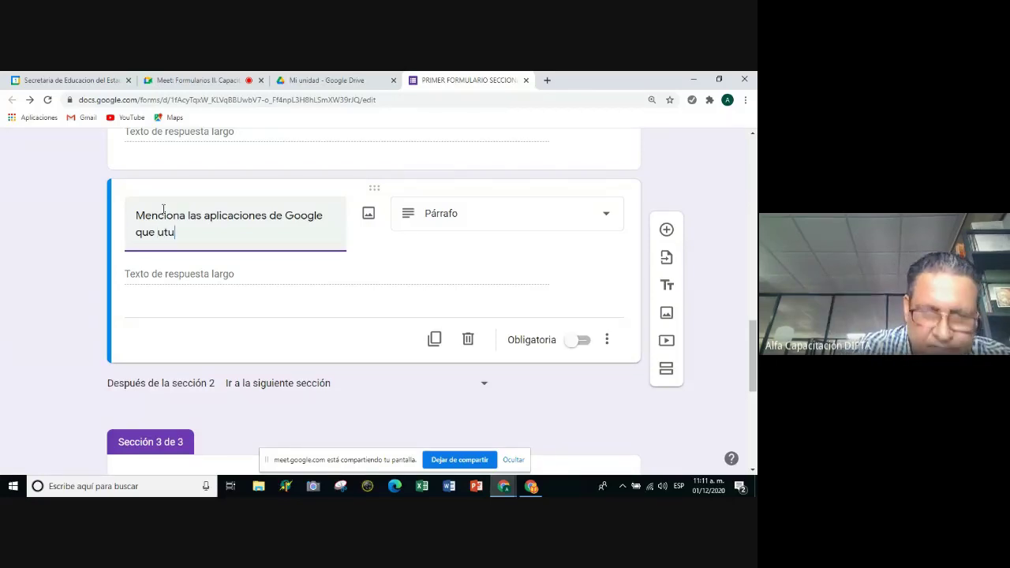
text(e utilizas y el u)
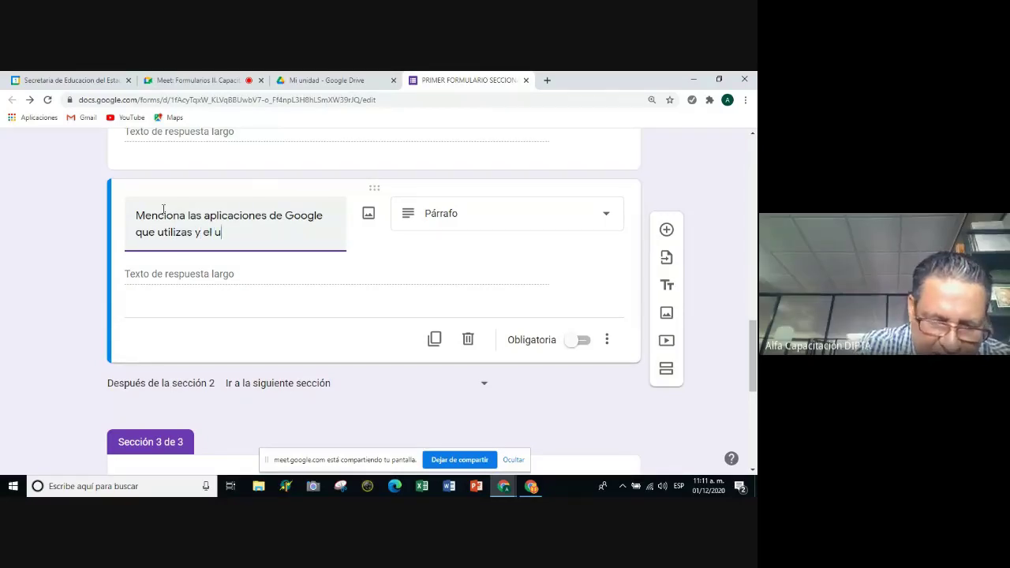
text(so que le)
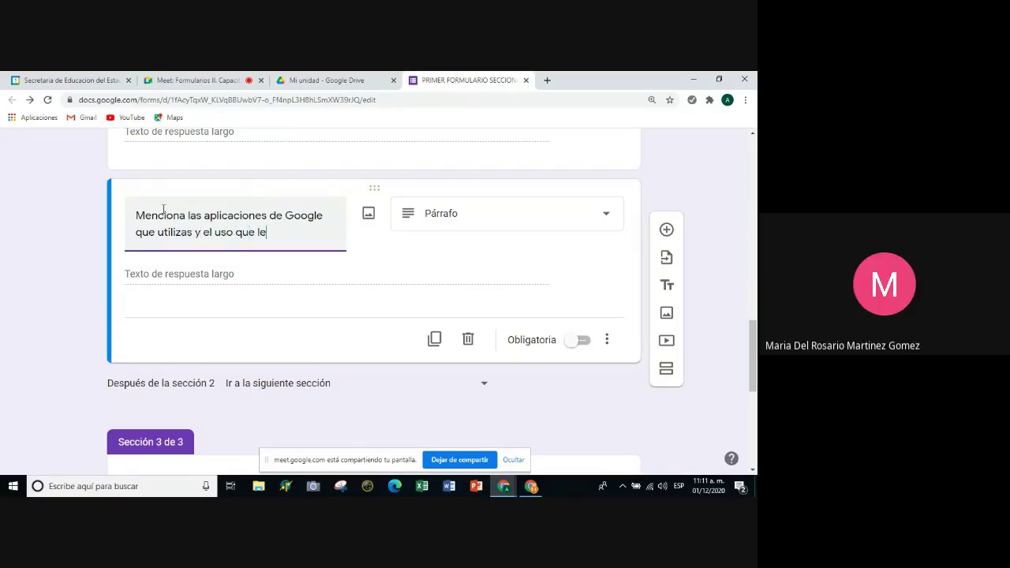
text( das)
Mark the Google applications question as required.
scroll(462, 287, up, 1)
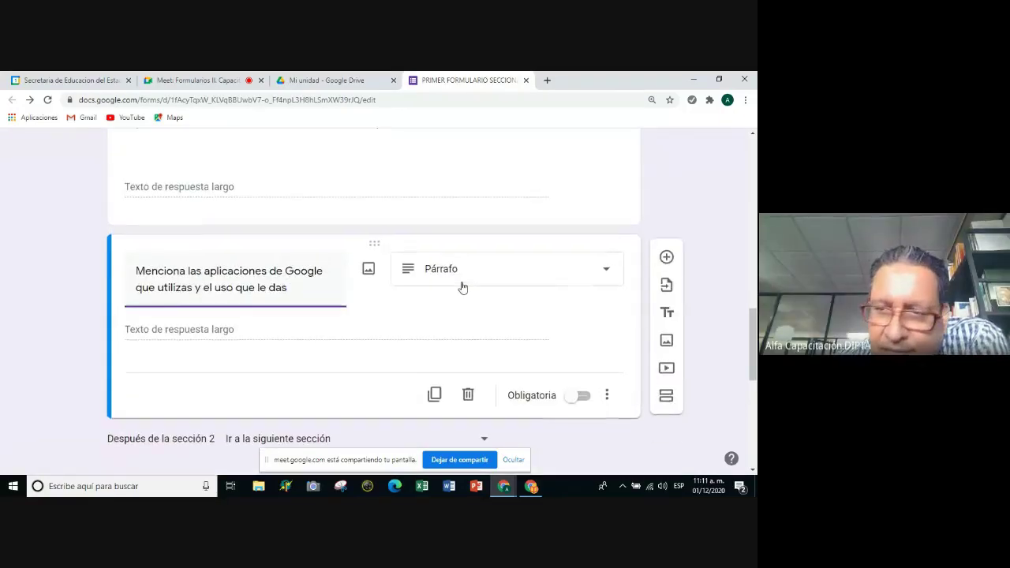
scroll(465, 284, up, 1)
scroll(473, 276, down, 1)
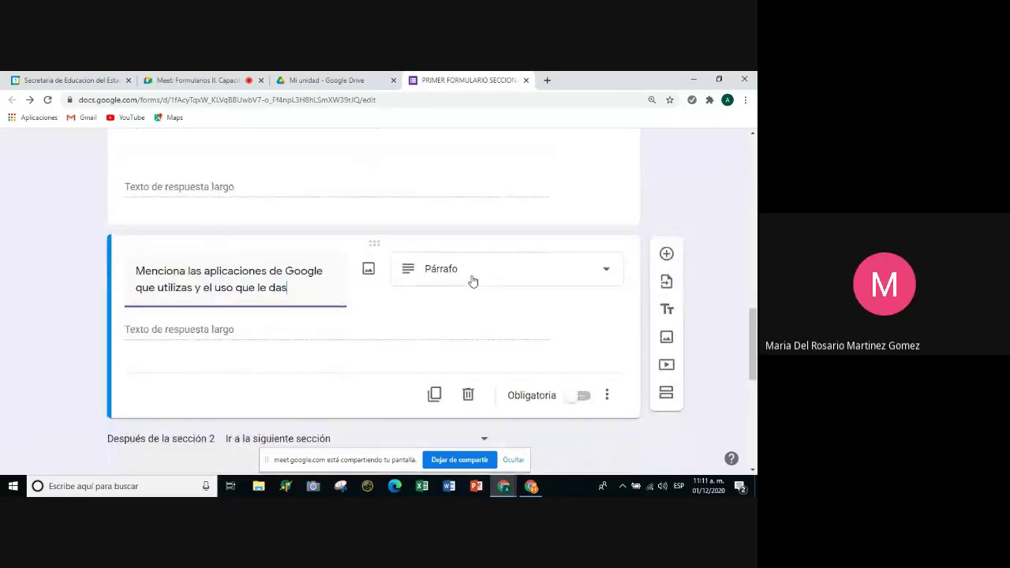
scroll(472, 281, down, 5)
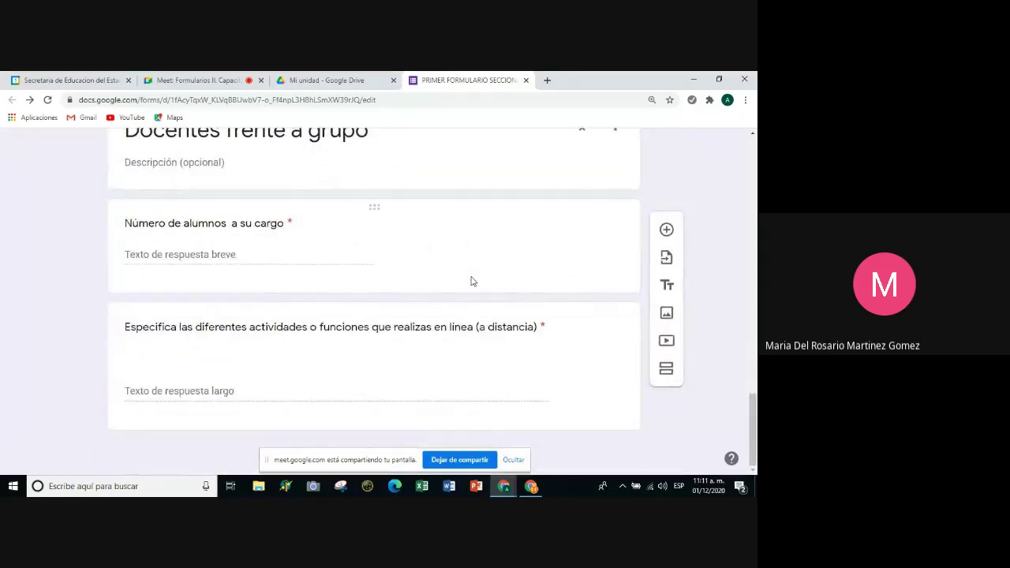
scroll(471, 281, up, 5)
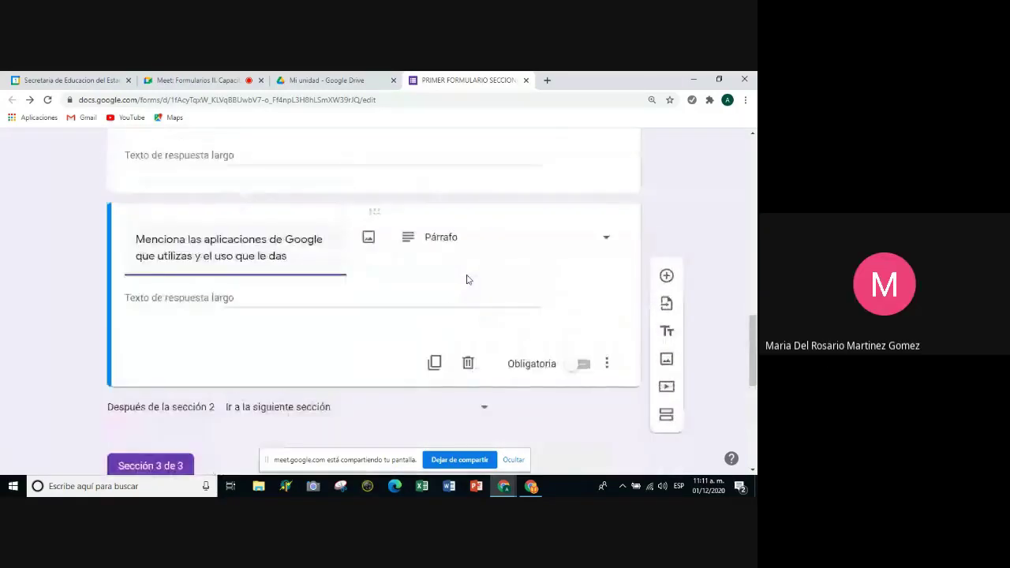
scroll(466, 279, up, 2)
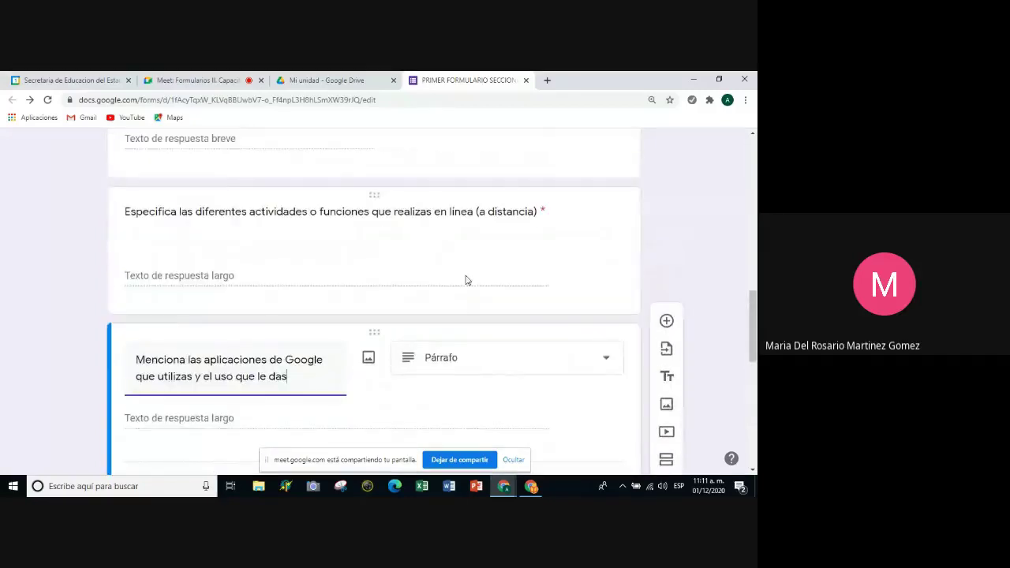
scroll(465, 279, down, 1)
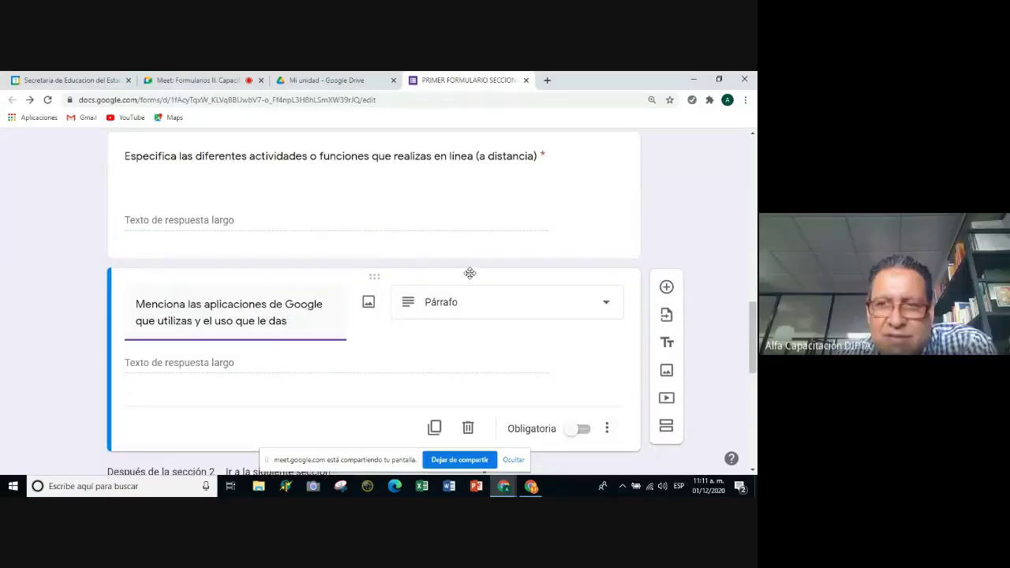
scroll(469, 273, up, 2)
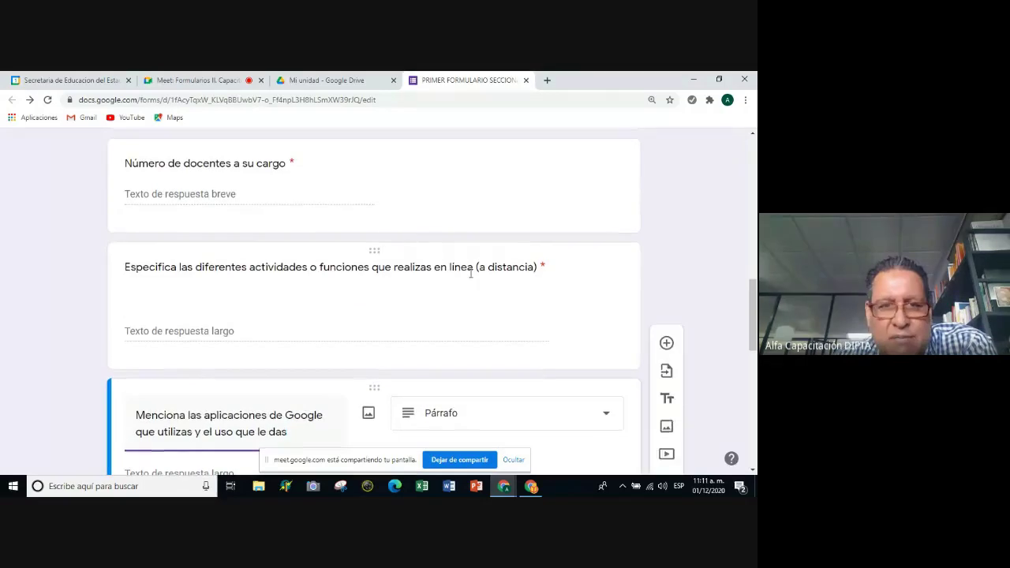
scroll(471, 277, down, 1)
scroll(470, 278, down, 1)
scroll(468, 346, down, 1)
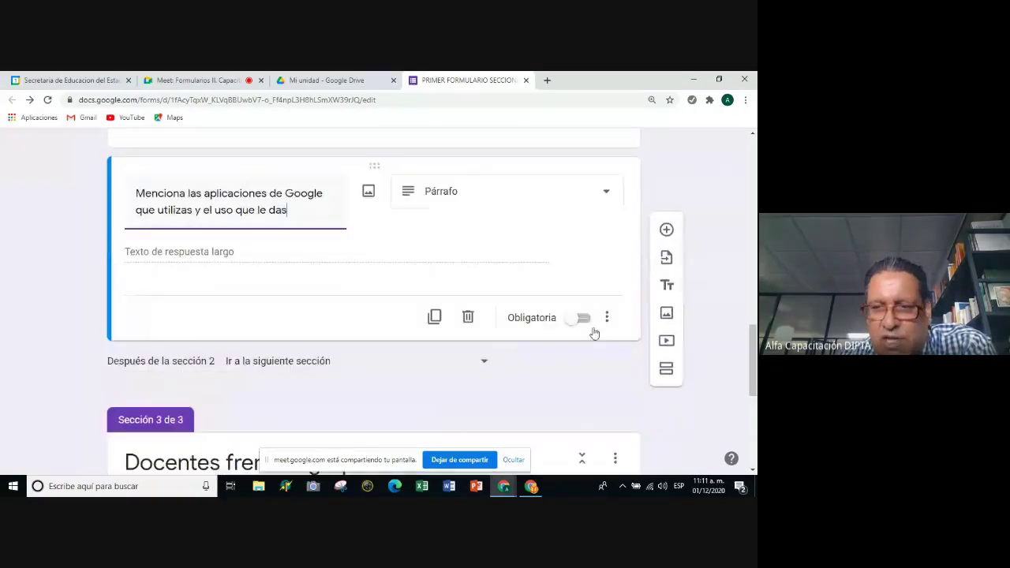
click(584, 324)
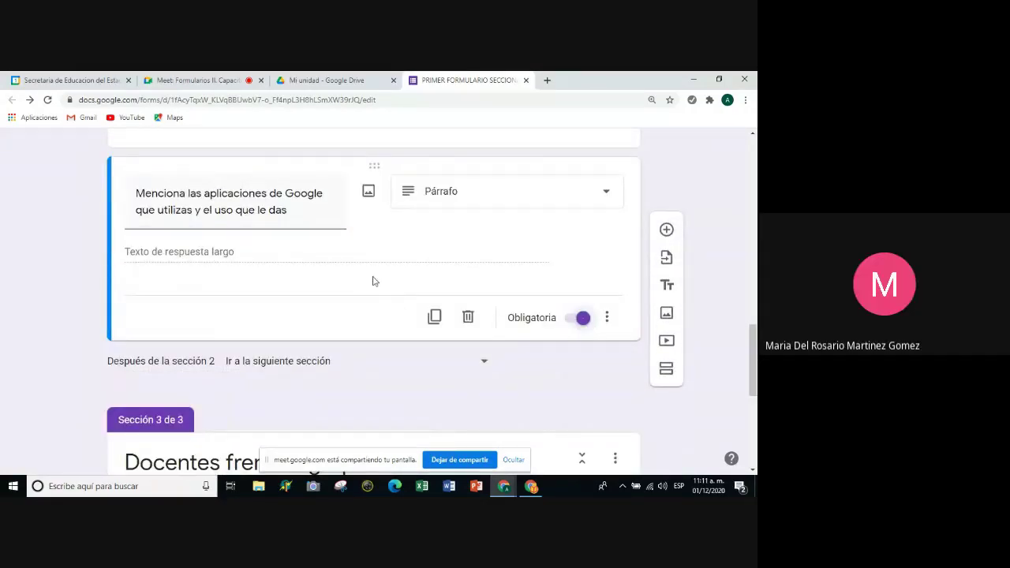
Duplicate the 'Menciona las aplicaciones' question and drag the copy into section 3.
scroll(377, 280, up, 3)
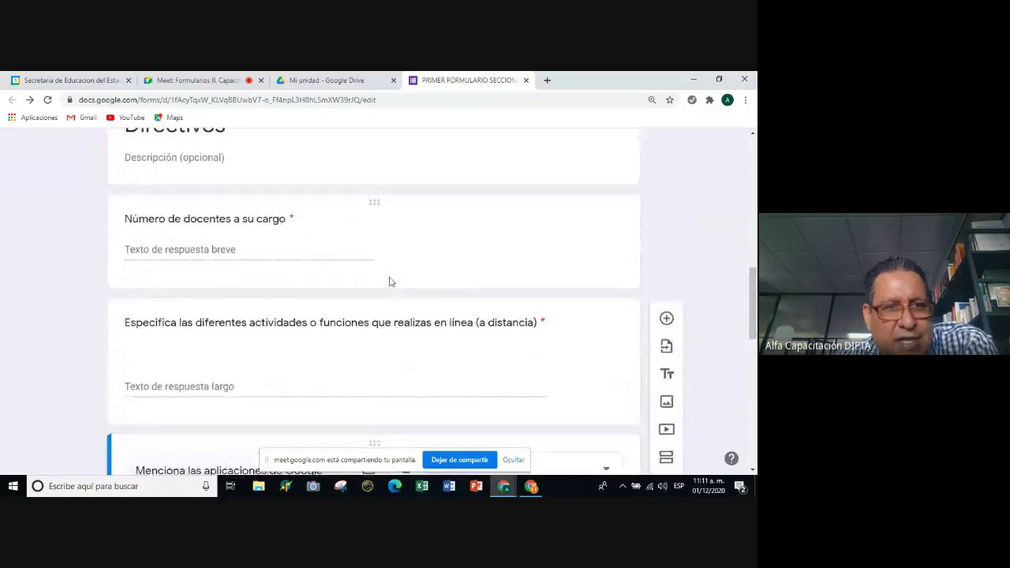
scroll(389, 282, up, 1)
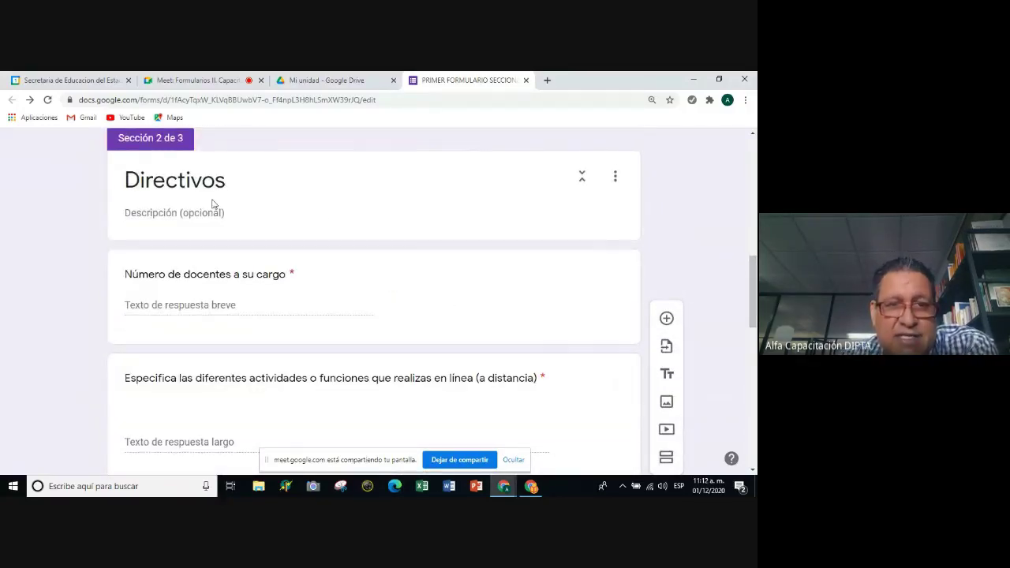
scroll(250, 233, down, 1)
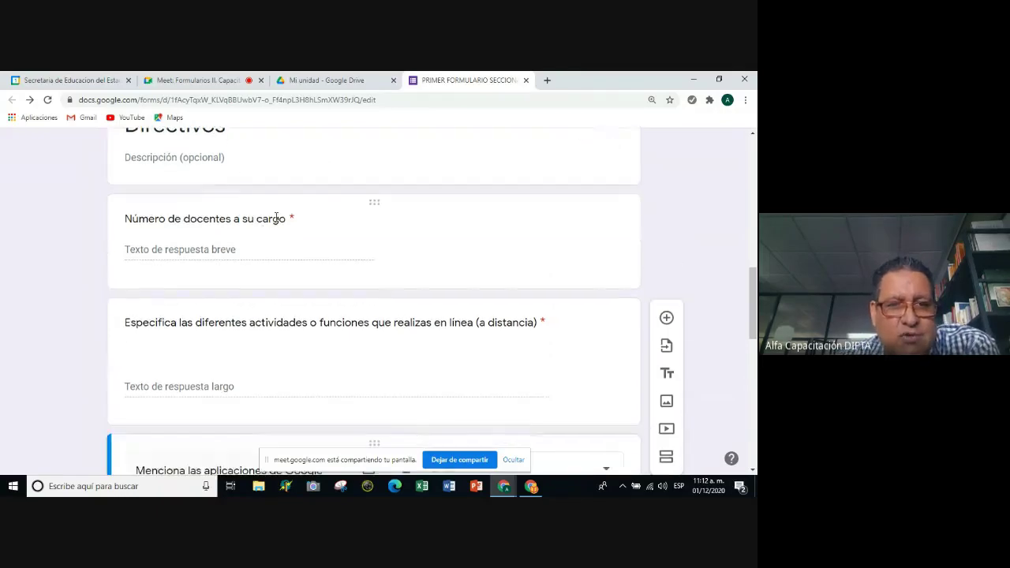
scroll(296, 230, down, 2)
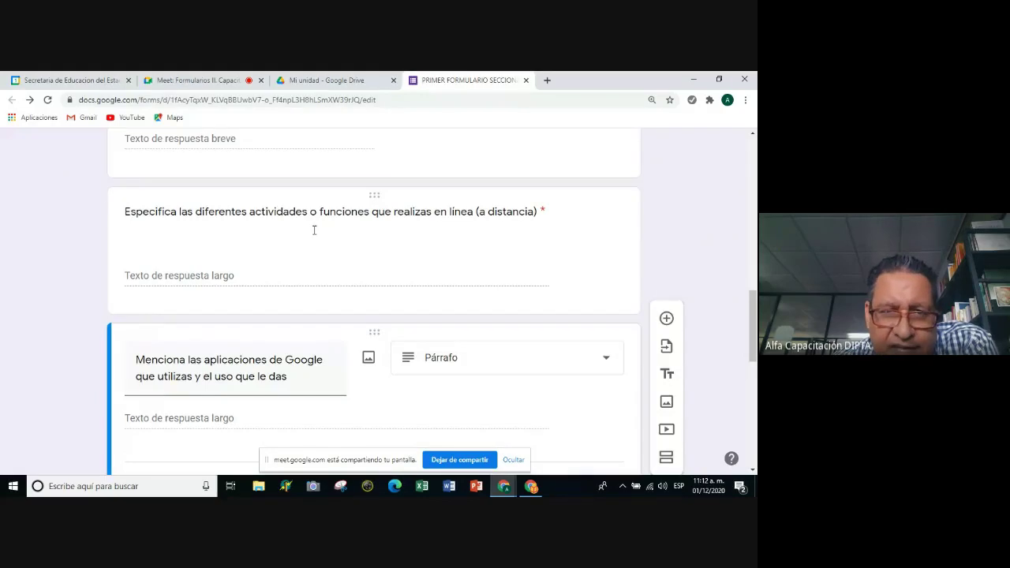
scroll(314, 234, down, 2)
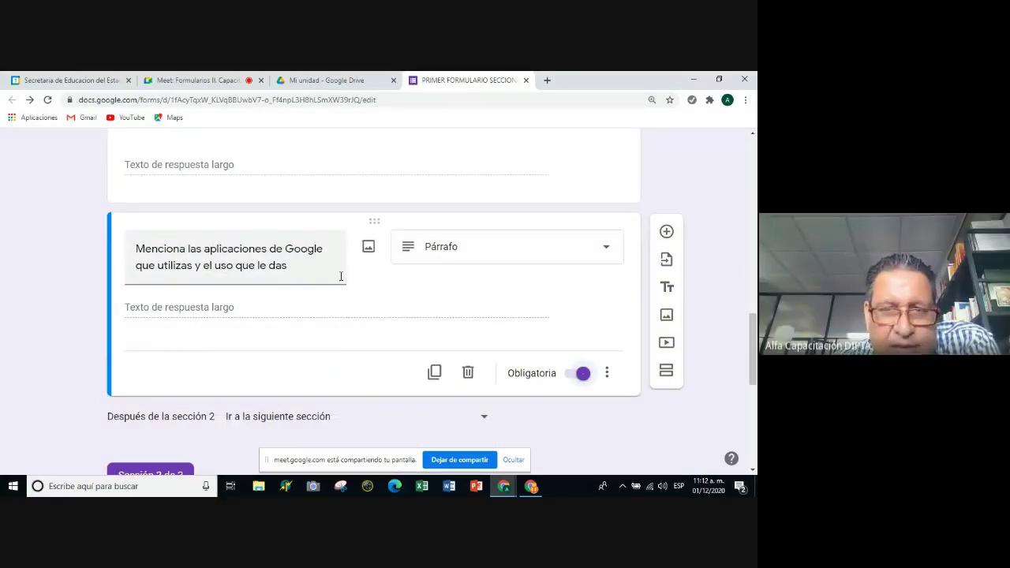
scroll(345, 278, down, 4)
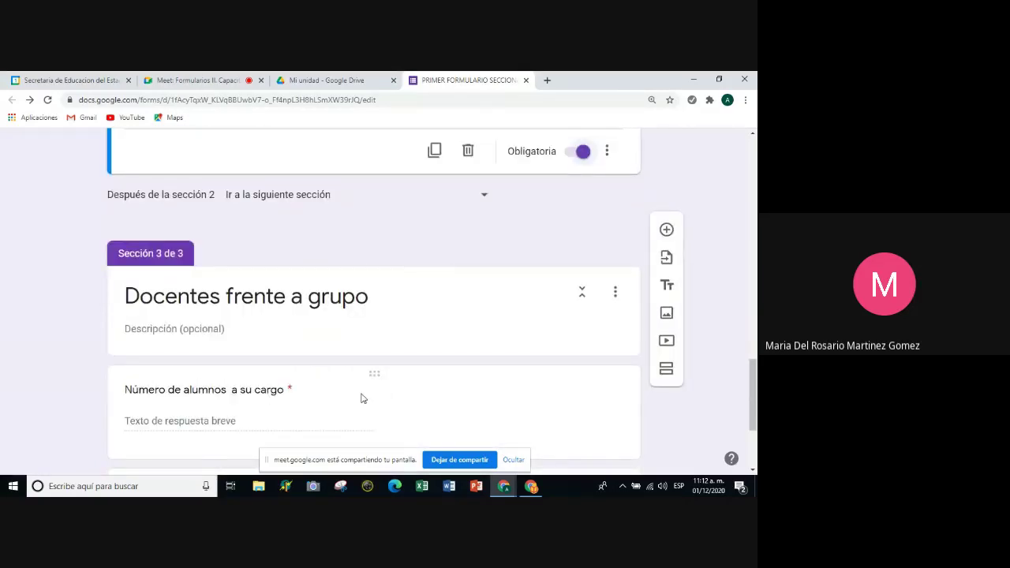
scroll(361, 394, up, 4)
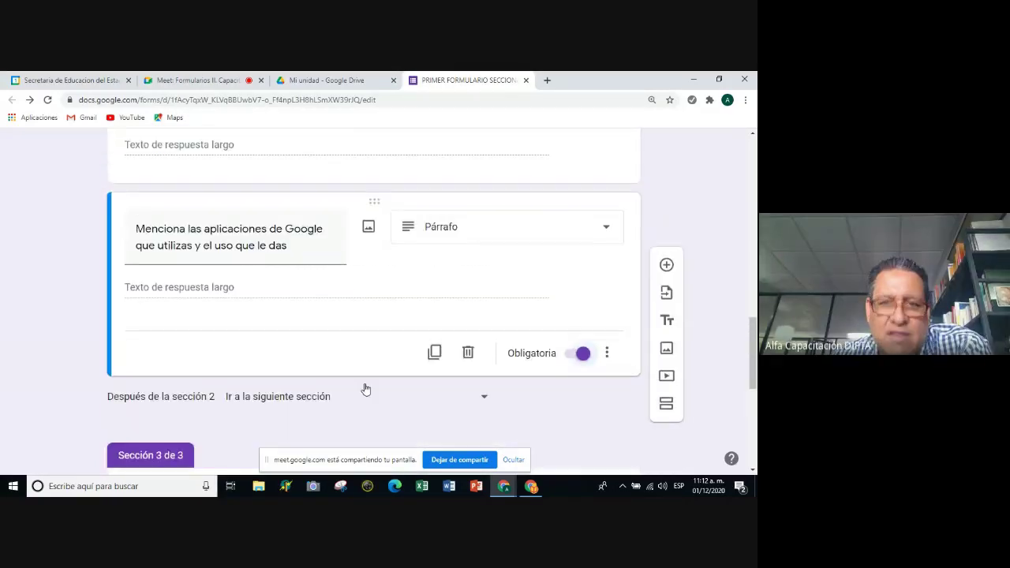
scroll(365, 389, up, 1)
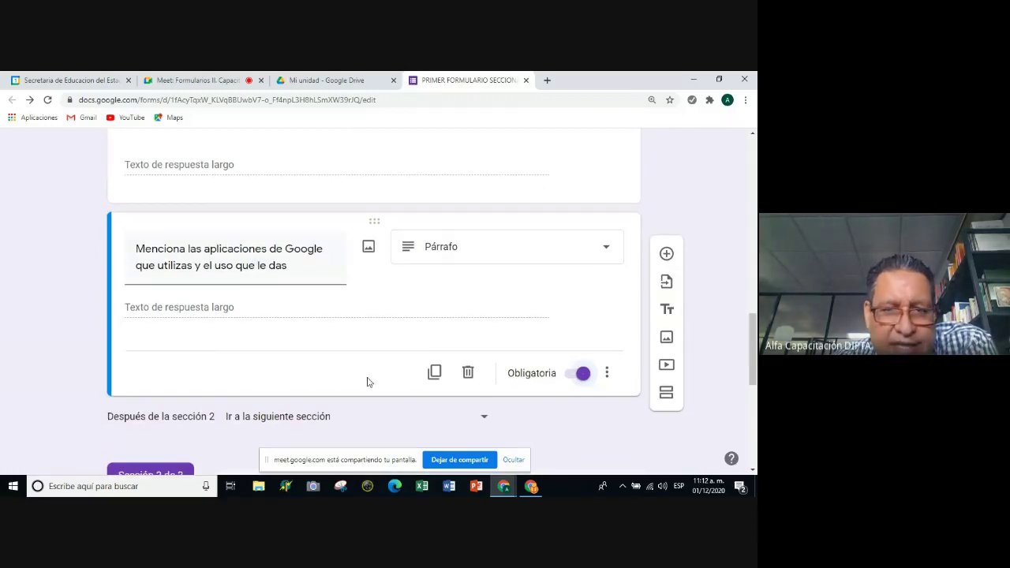
scroll(367, 381, up, 4)
scroll(379, 299, down, 3)
scroll(355, 224, up, 1)
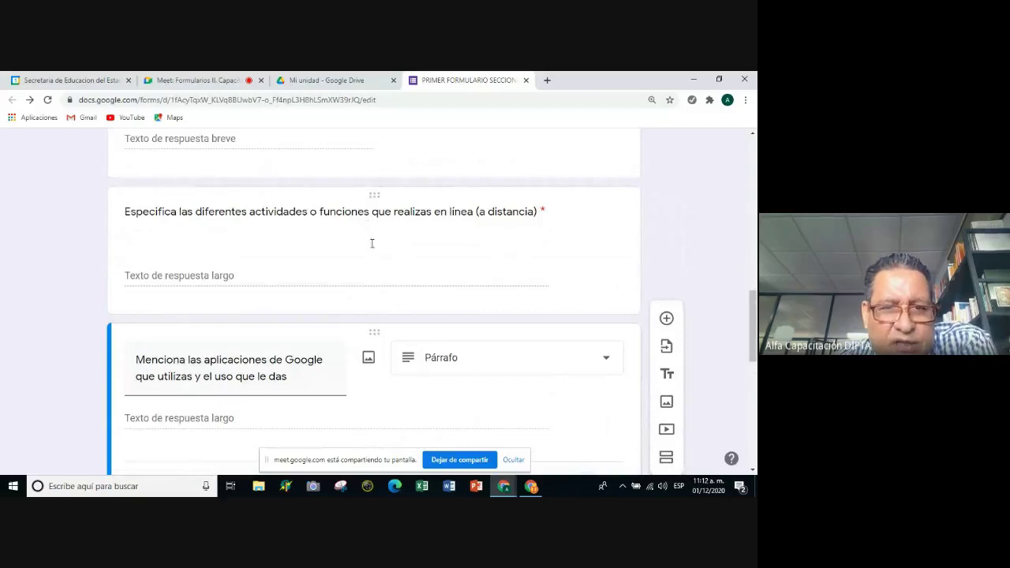
scroll(371, 243, down, 1)
scroll(377, 247, up, 5)
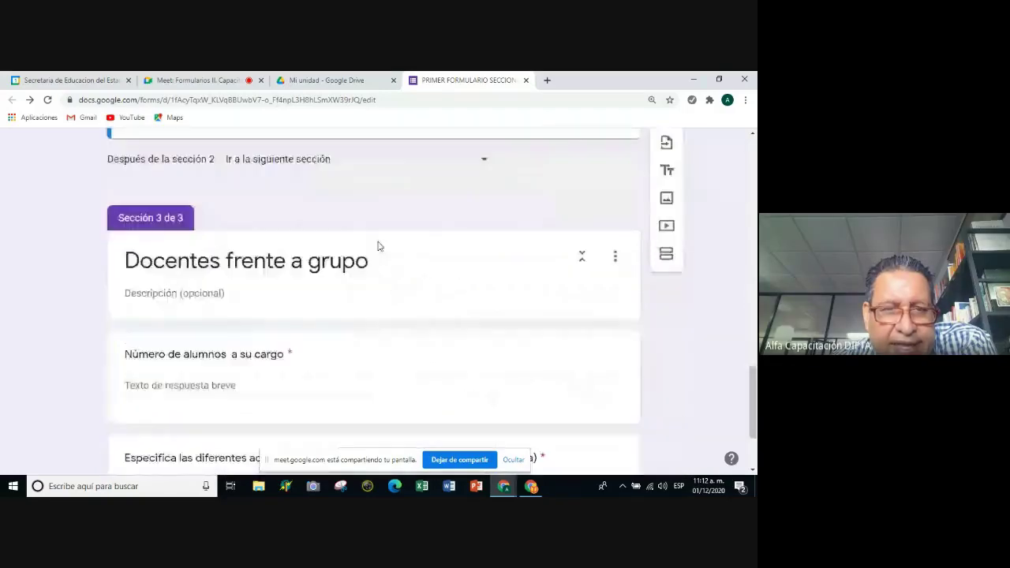
scroll(378, 246, down, 1)
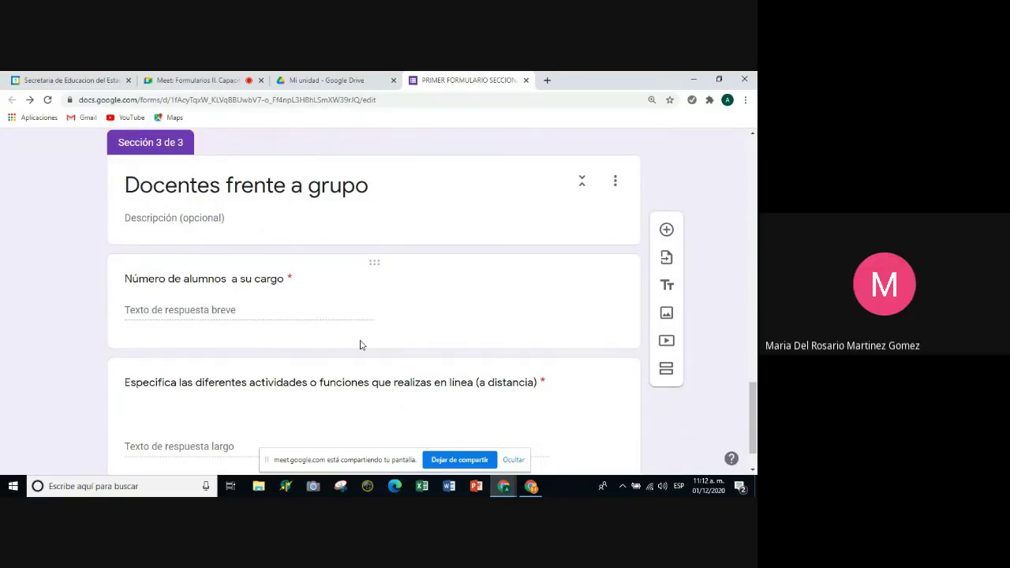
scroll(359, 344, up, 1)
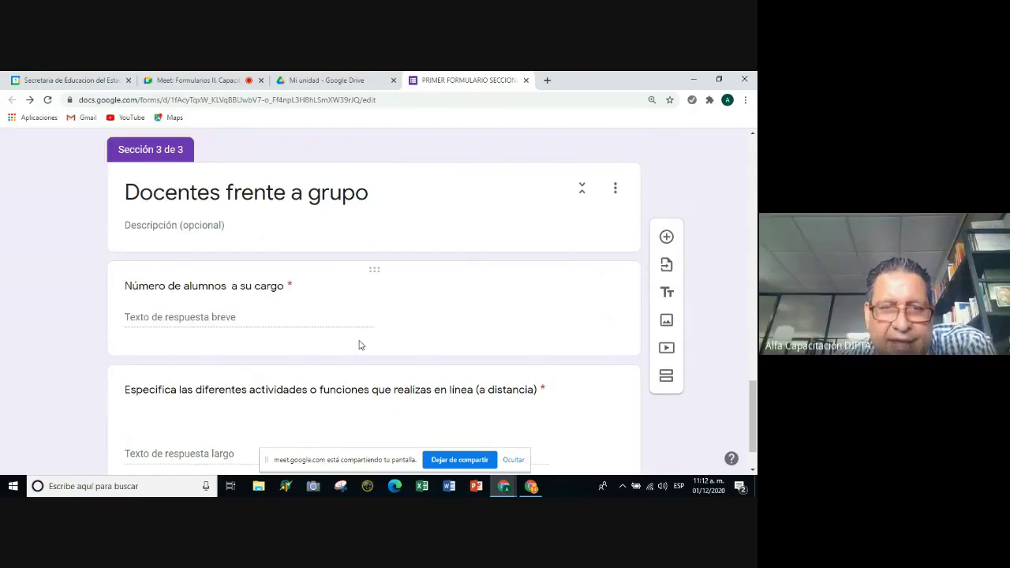
scroll(359, 345, up, 5)
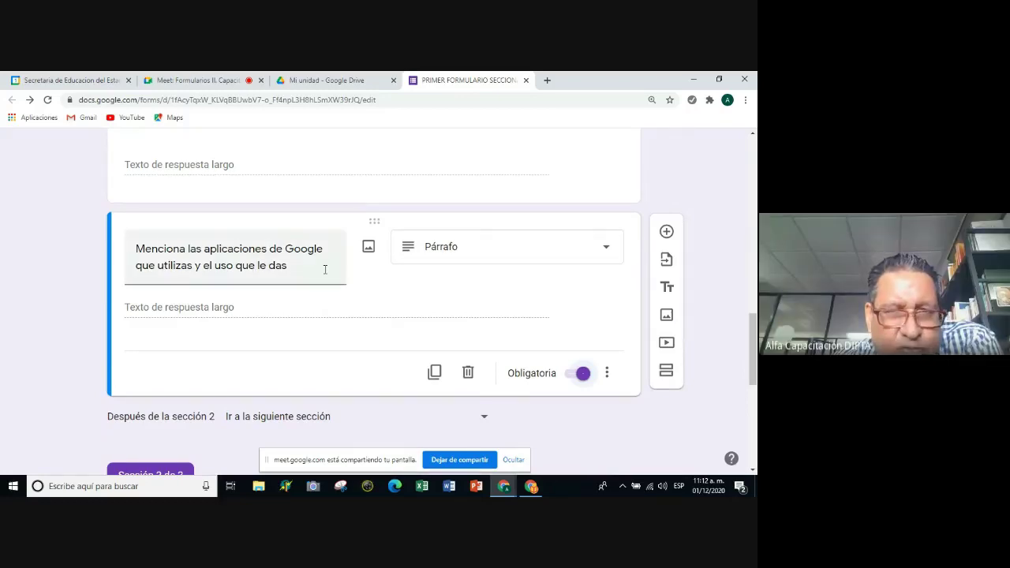
scroll(219, 196, up, 5)
scroll(224, 250, down, 4)
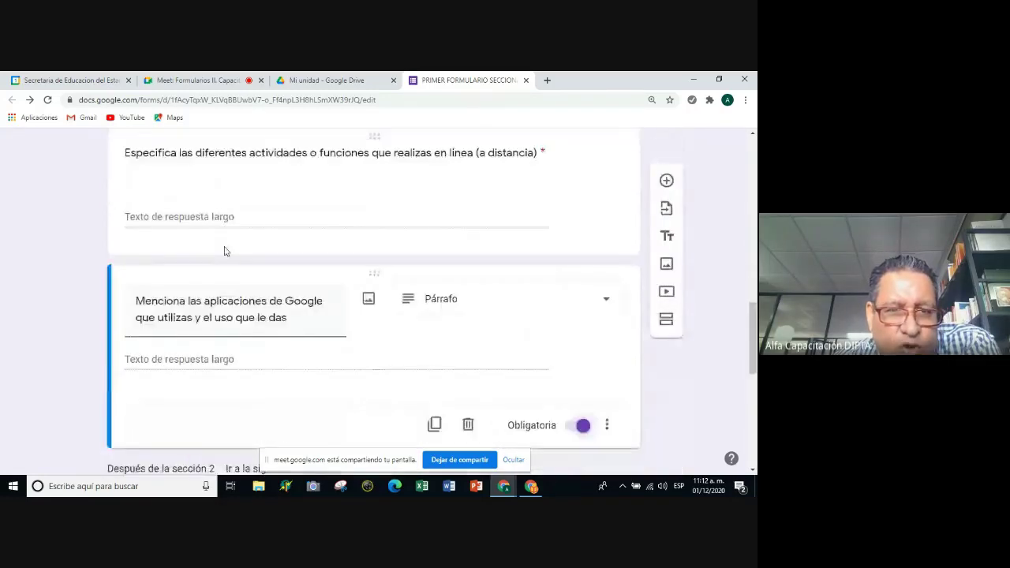
scroll(229, 265, down, 6)
scroll(250, 166, up, 2)
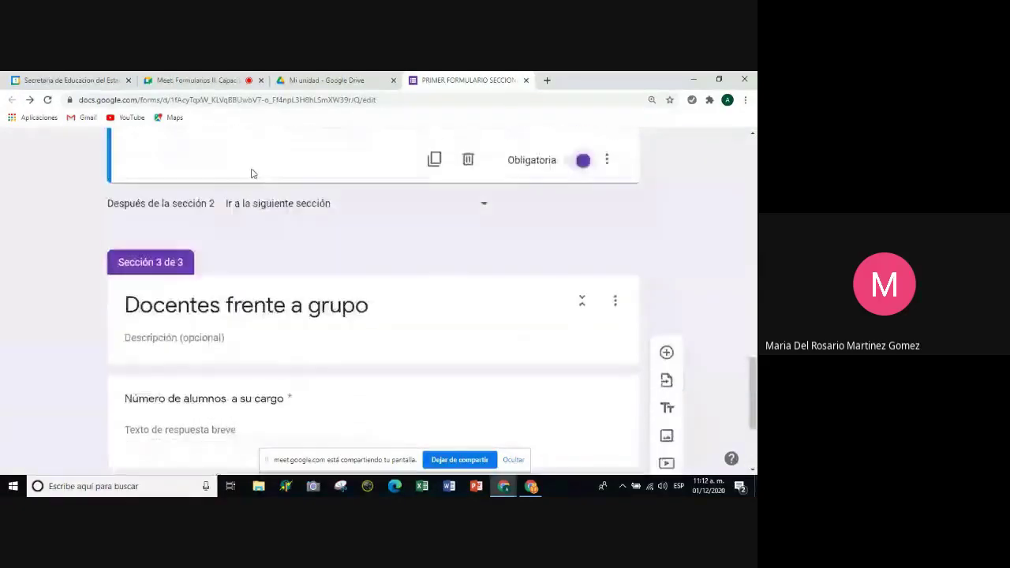
scroll(252, 174, up, 3)
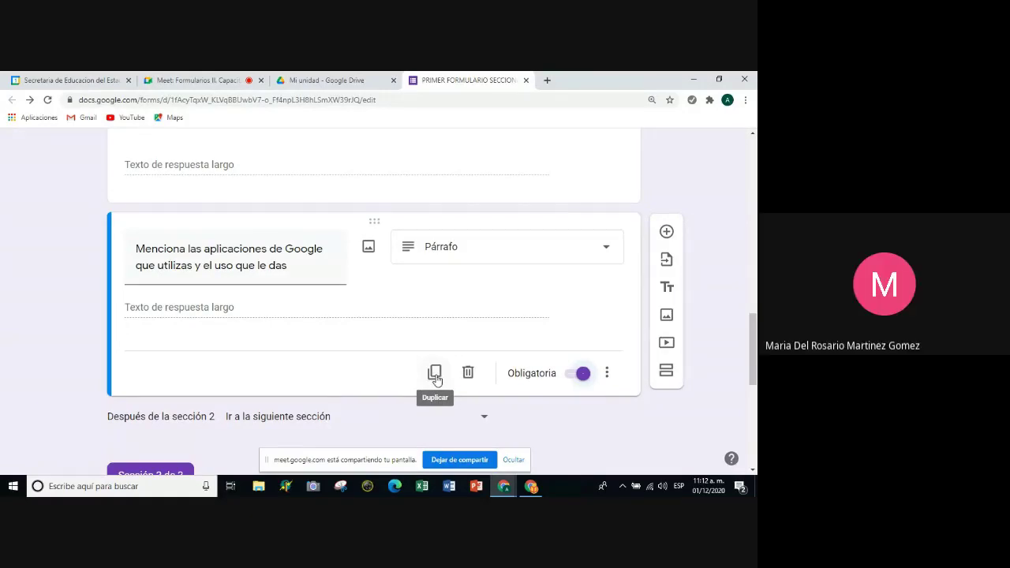
click(434, 372)
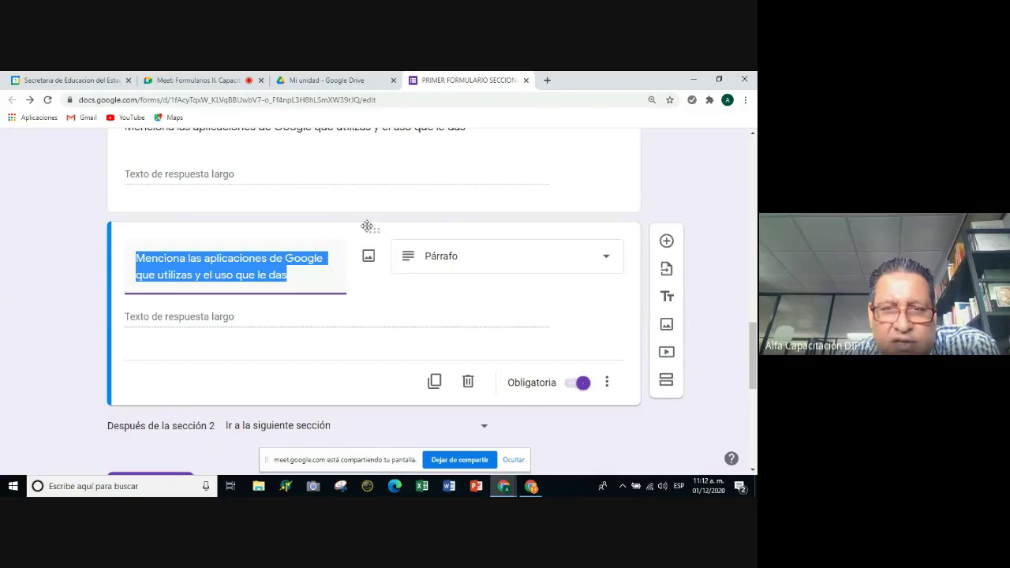
drag(374, 230, 354, 410)
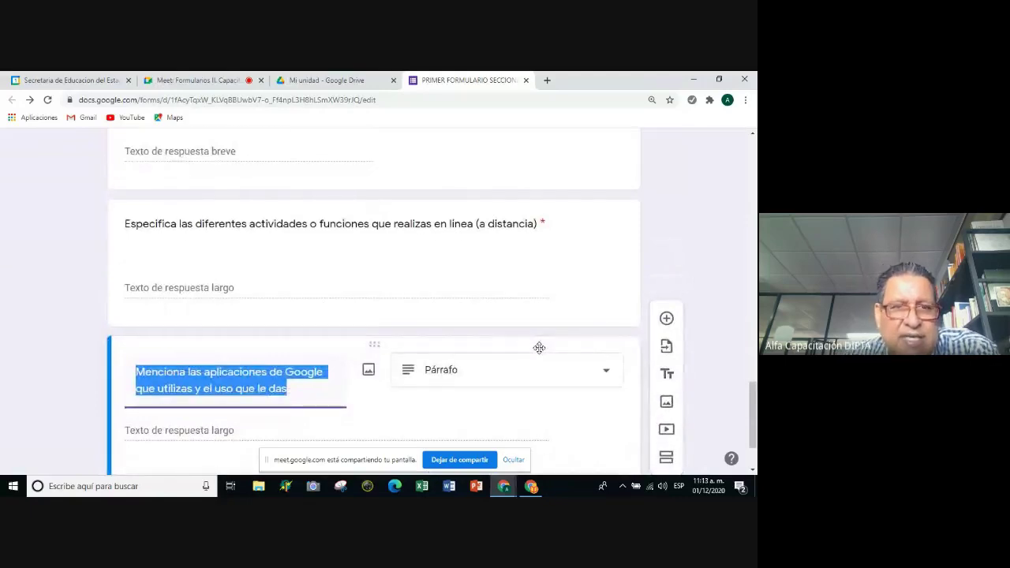
Review the copied Google-apps question in Docentes frente a grupo and close its editing card.
scroll(539, 347, up, 2)
scroll(539, 353, up, 6)
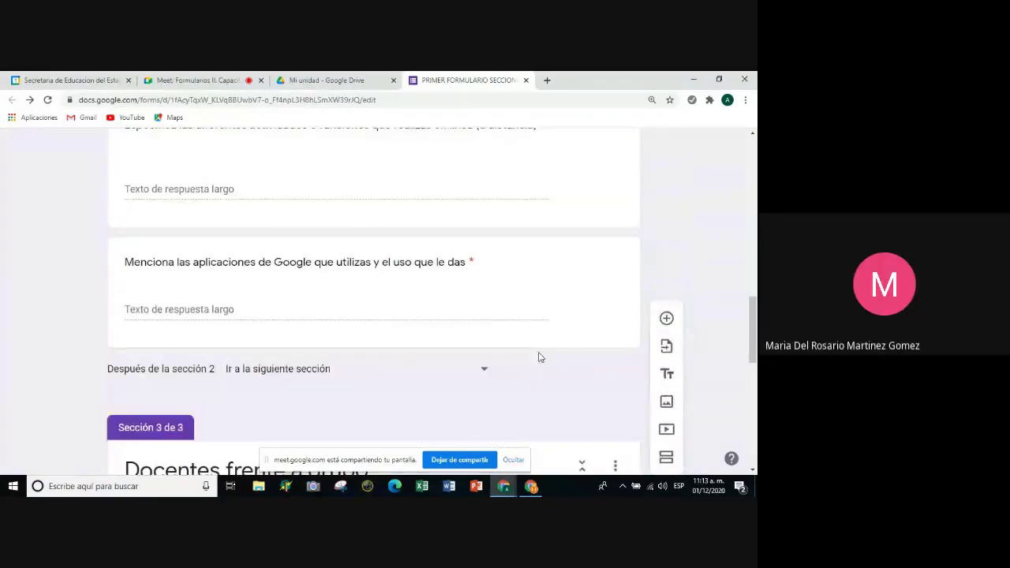
scroll(541, 355, up, 5)
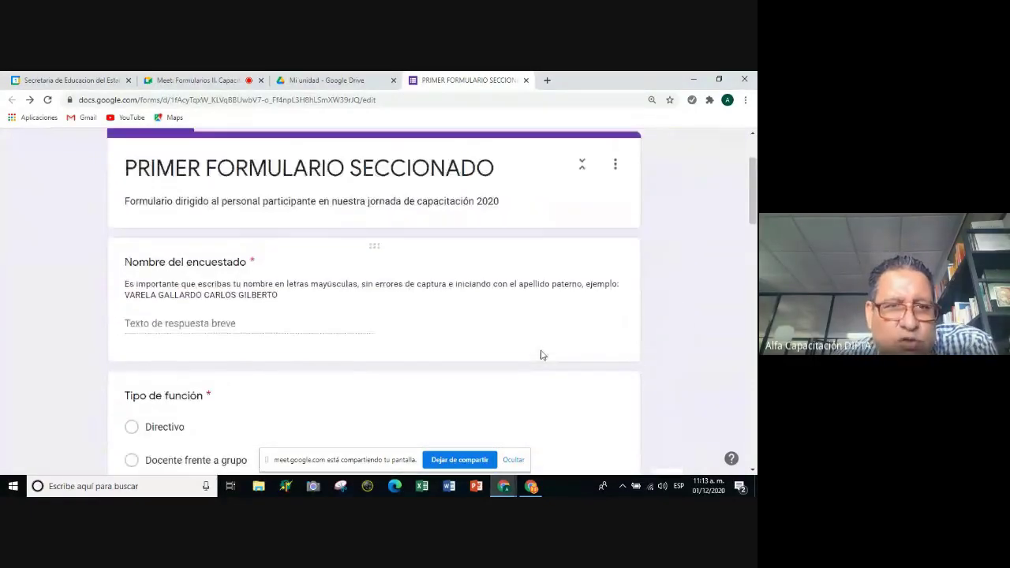
scroll(542, 351, down, 2)
scroll(542, 350, down, 8)
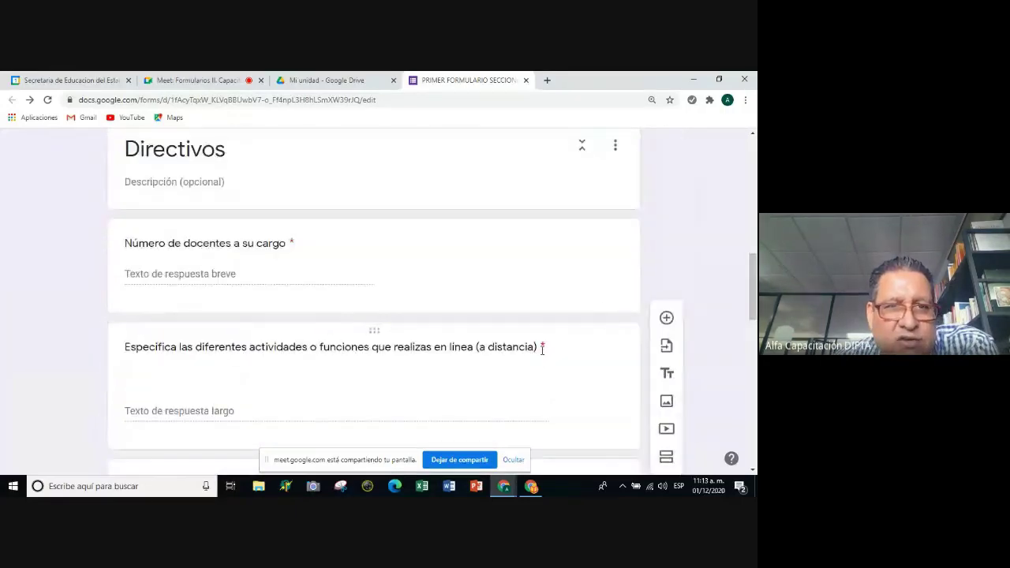
scroll(541, 351, up, 2)
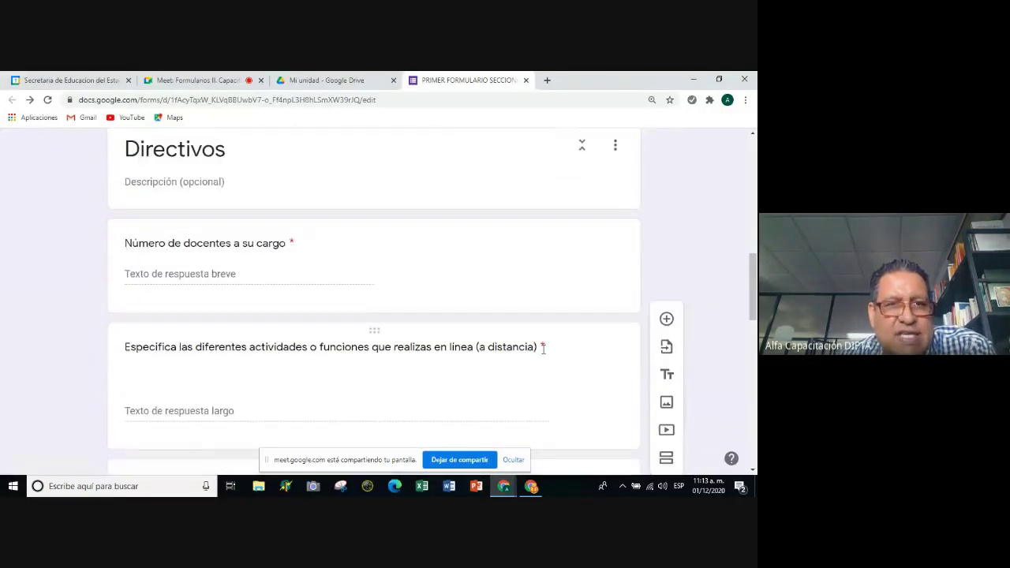
scroll(542, 351, down, 10)
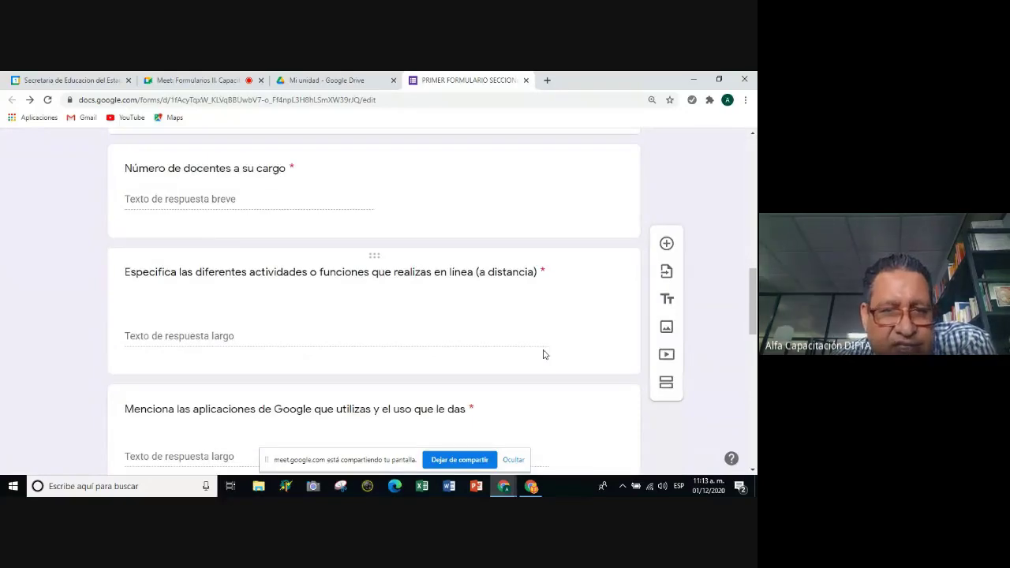
click(542, 354)
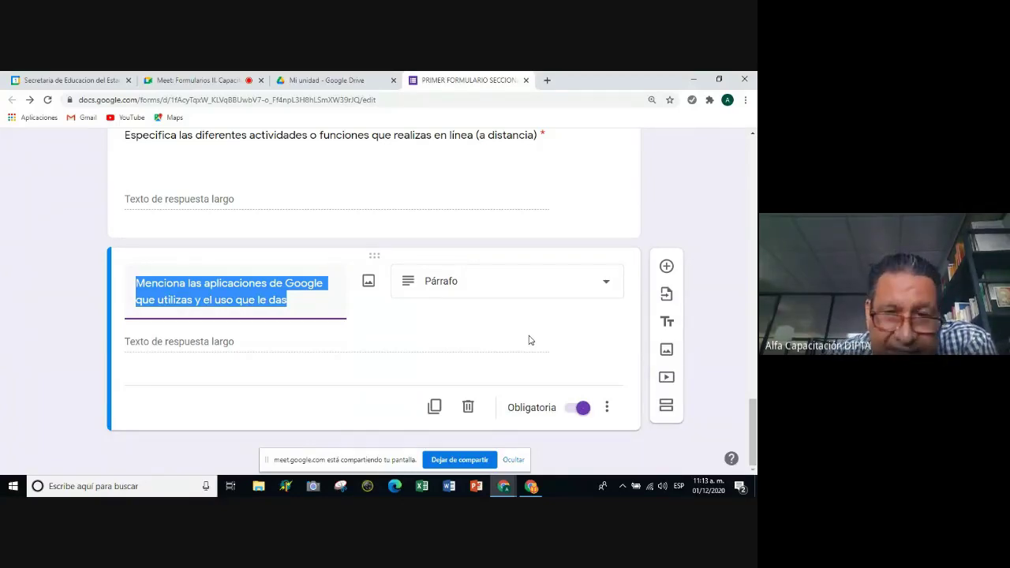
click(541, 242)
scroll(533, 239, down, 1)
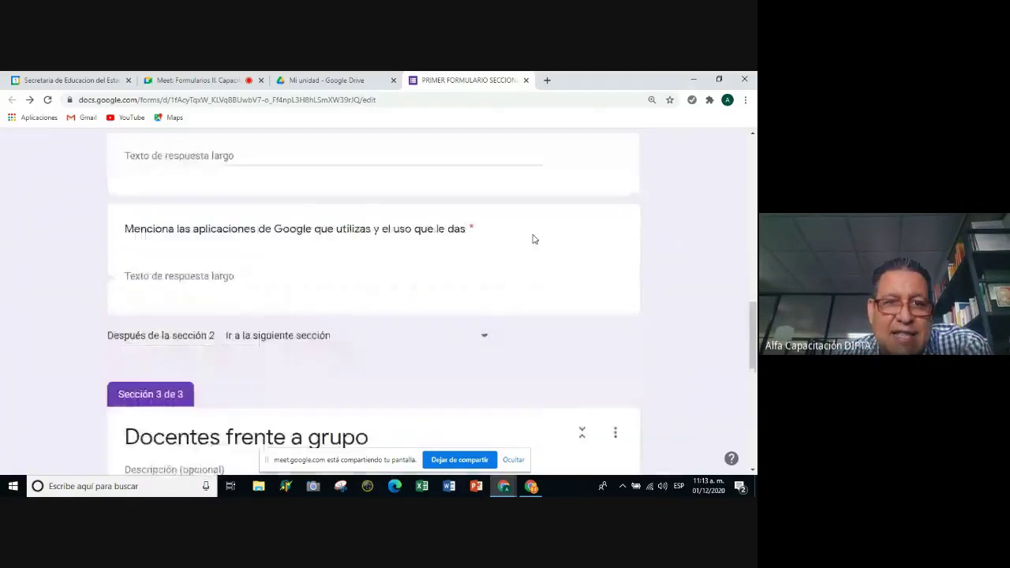
scroll(532, 234, up, 4)
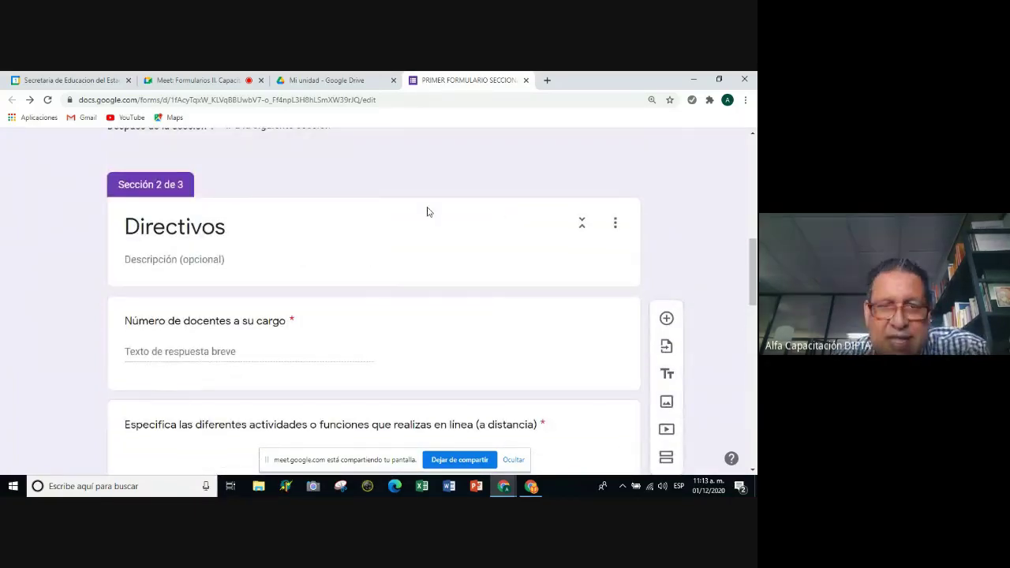
scroll(331, 266, down, 3)
scroll(332, 270, down, 4)
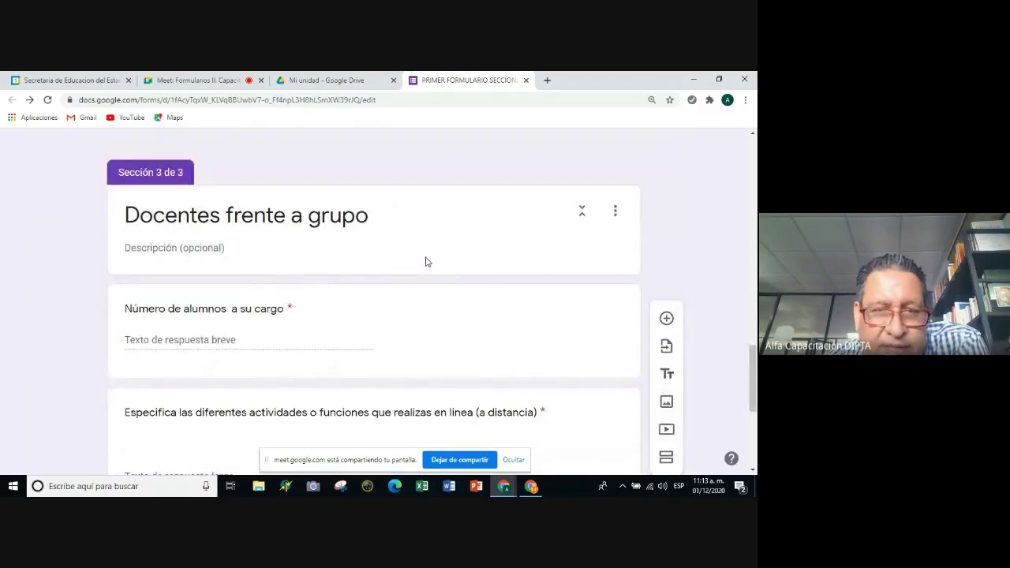
scroll(426, 259, up, 5)
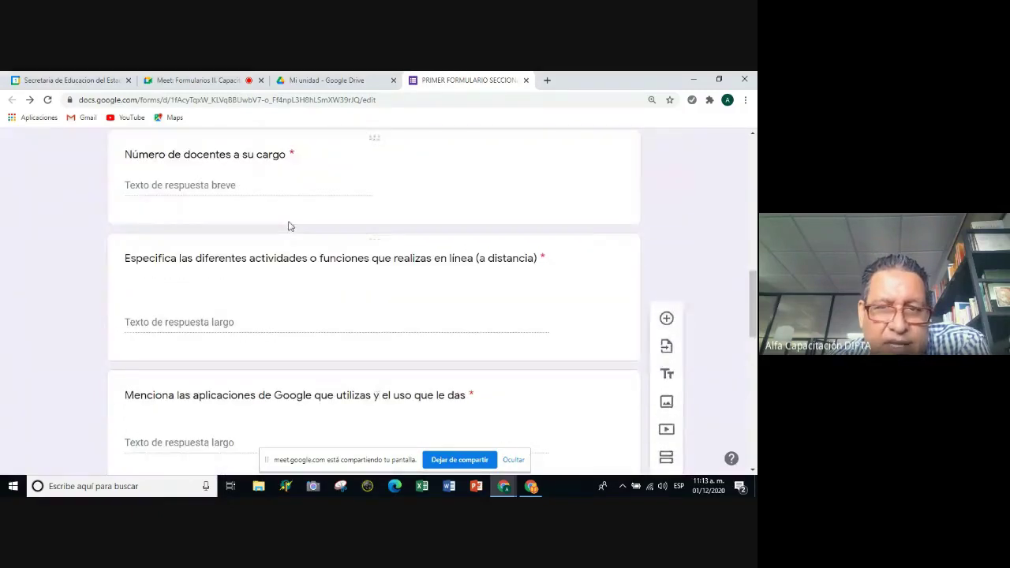
scroll(289, 248, down, 7)
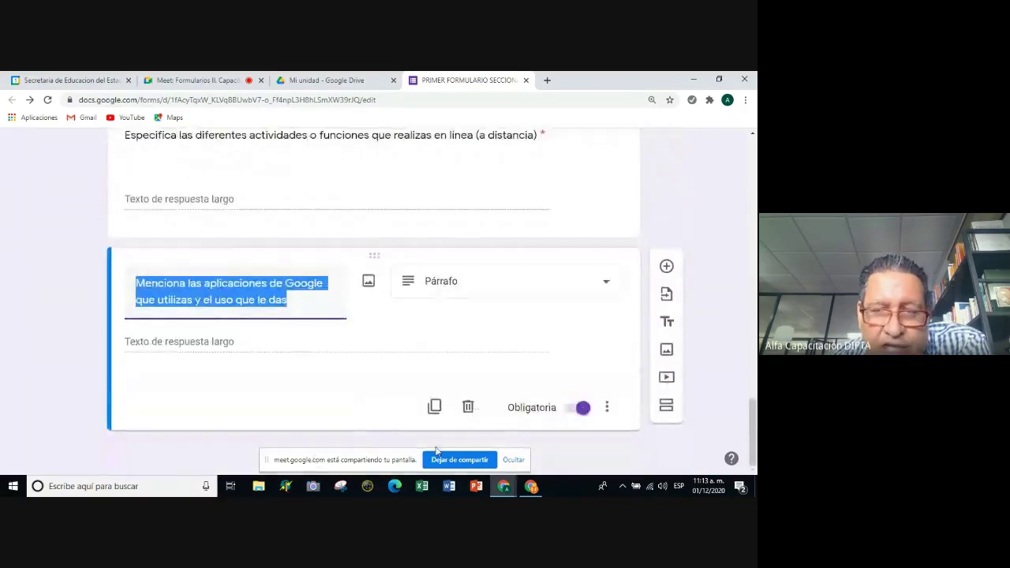
scroll(477, 422, up, 5)
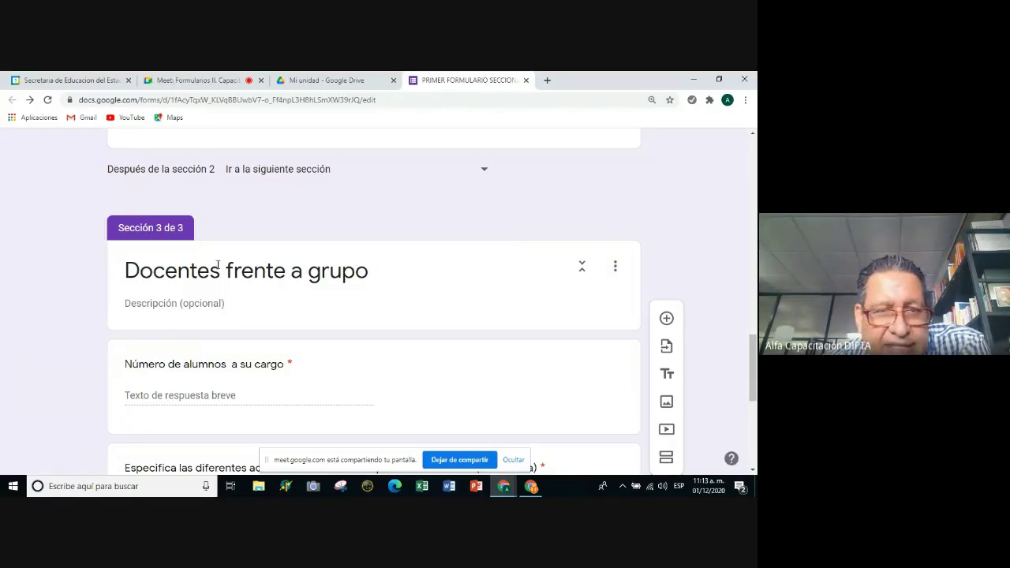
Use Duplicar sección from the Docentes frente a grupo section's options menu.
click(616, 269)
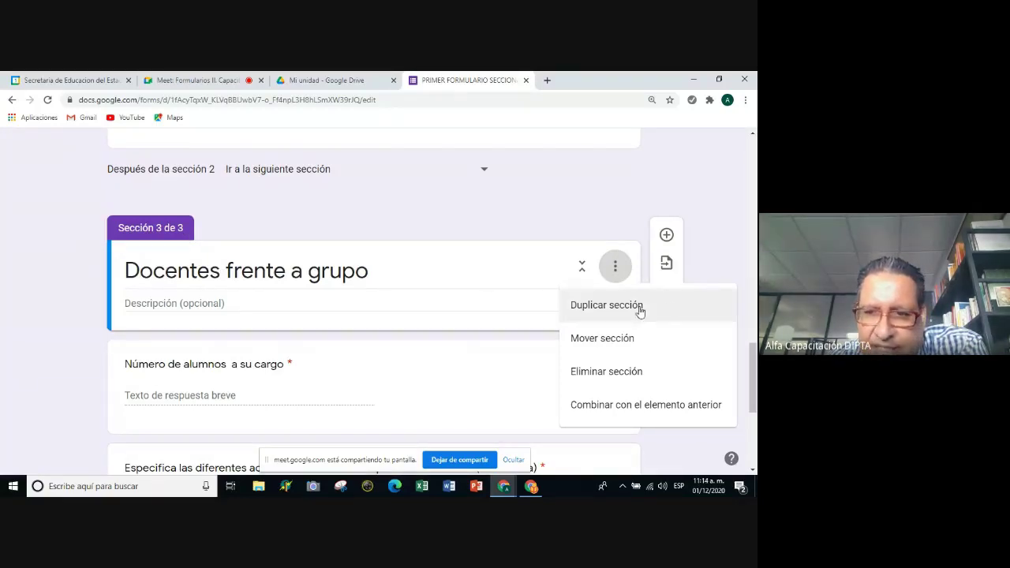
click(599, 310)
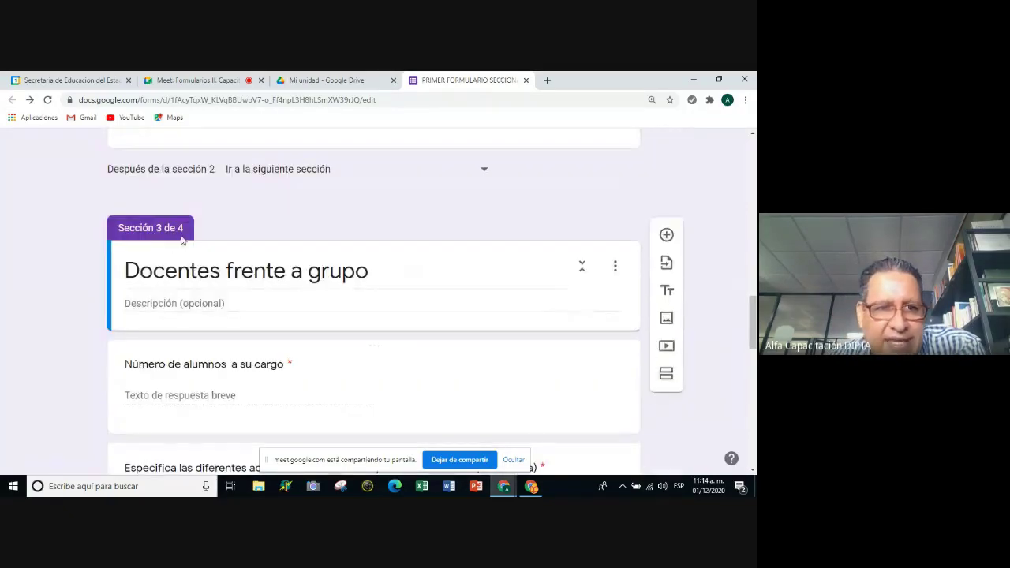
Replace the Sección 4 de 4 title with 'ATP'.
scroll(178, 239, down, 5)
scroll(175, 242, down, 6)
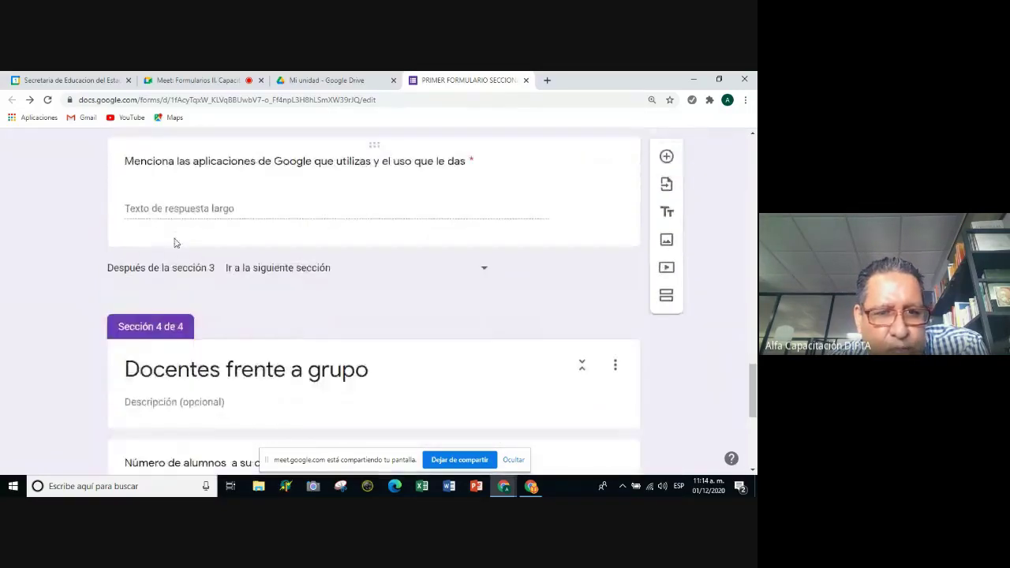
scroll(176, 238, up, 2)
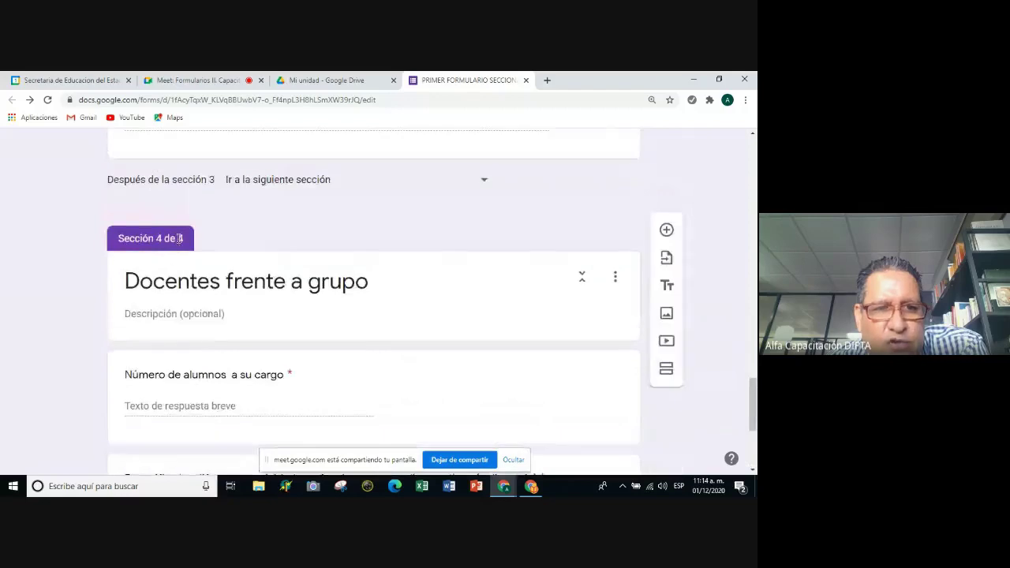
scroll(235, 261, down, 1)
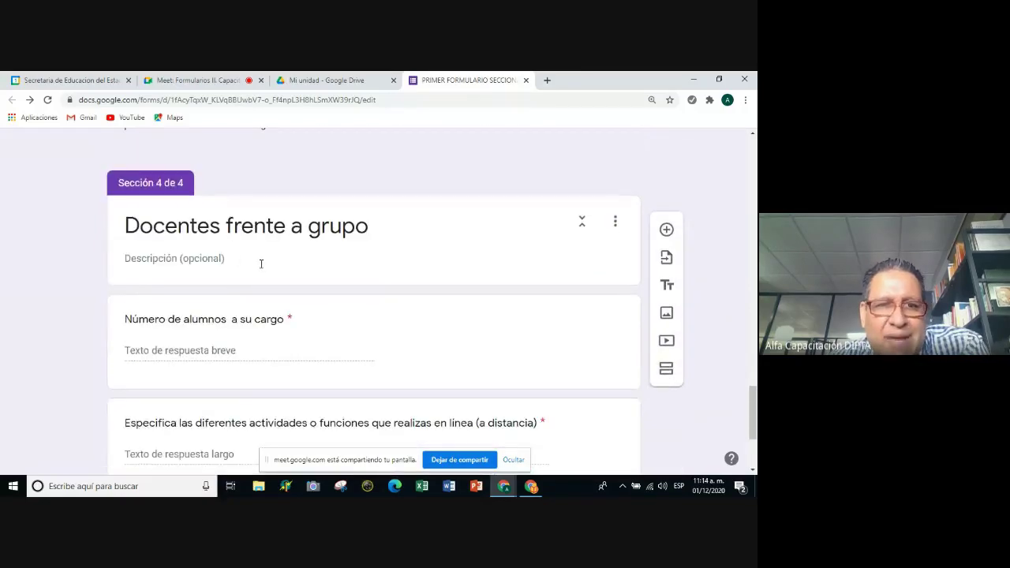
scroll(287, 265, up, 1)
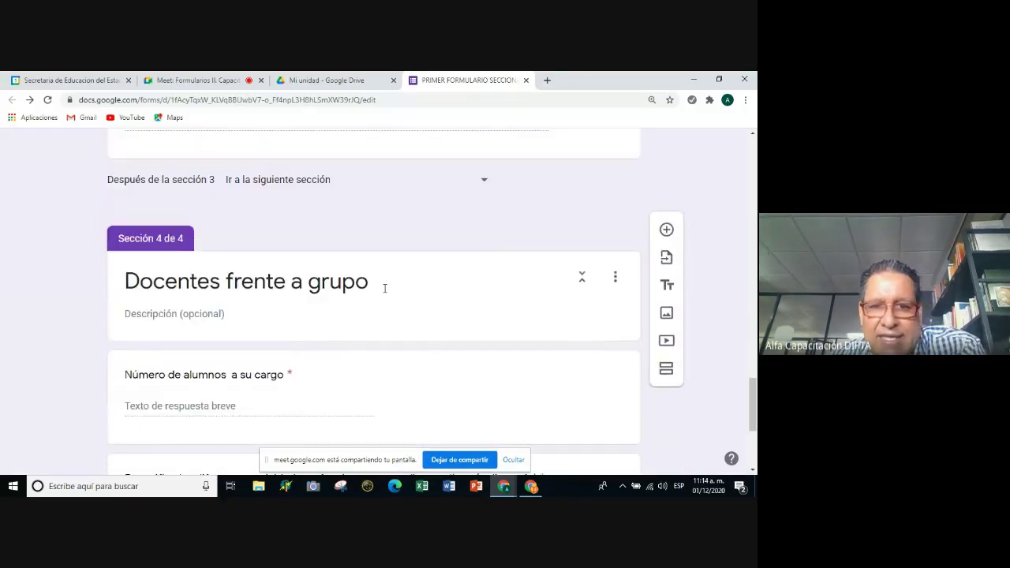
click(348, 269)
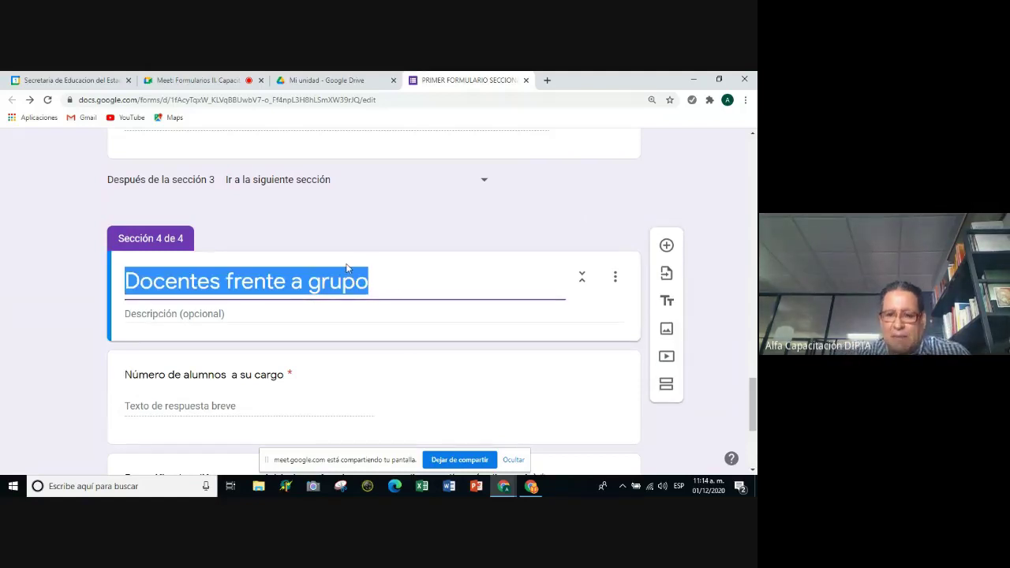
key(BackSpace)
text(a)
key(BackSpace)
text(ATP)
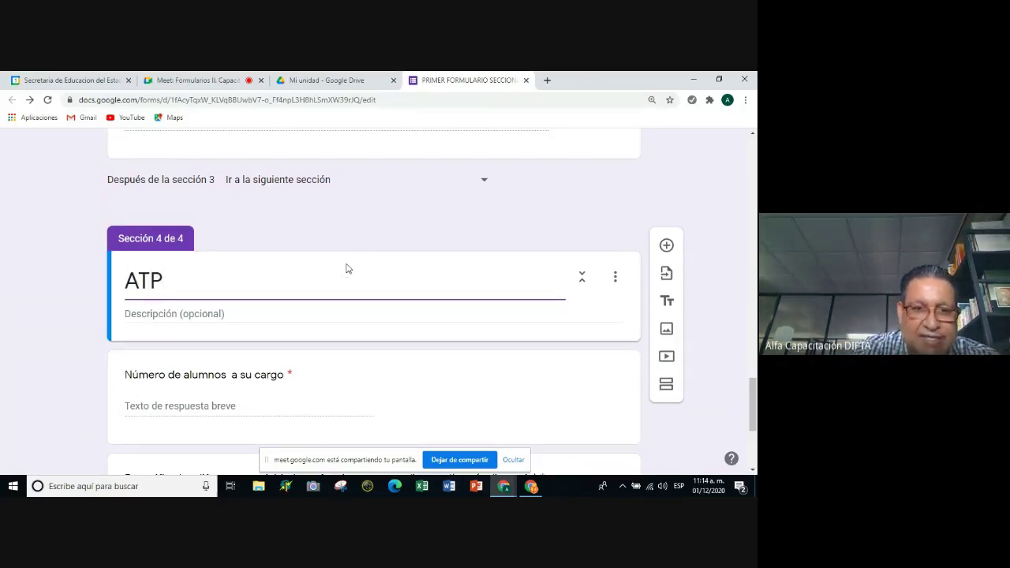
scroll(346, 269, up, 10)
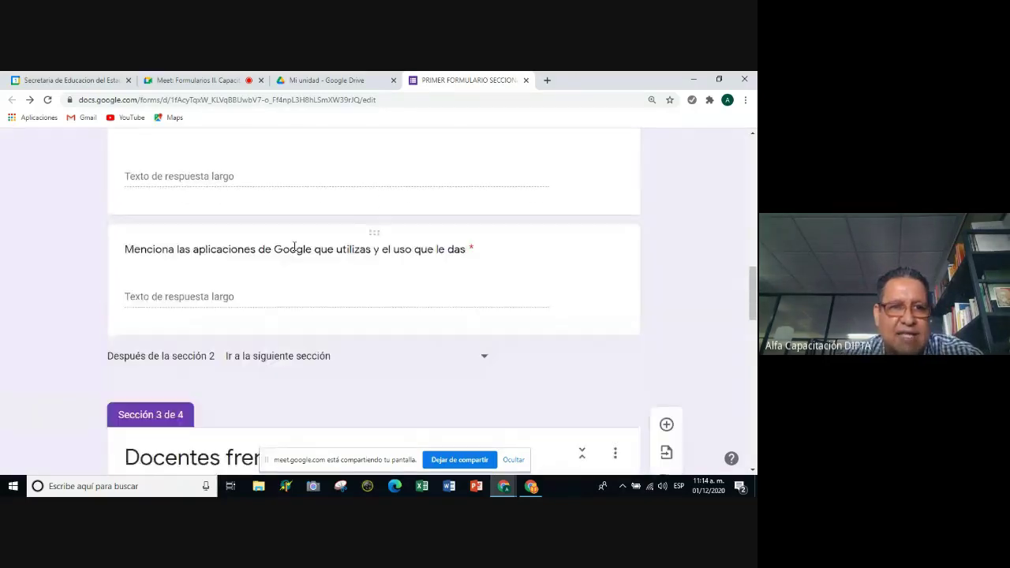
scroll(294, 246, up, 8)
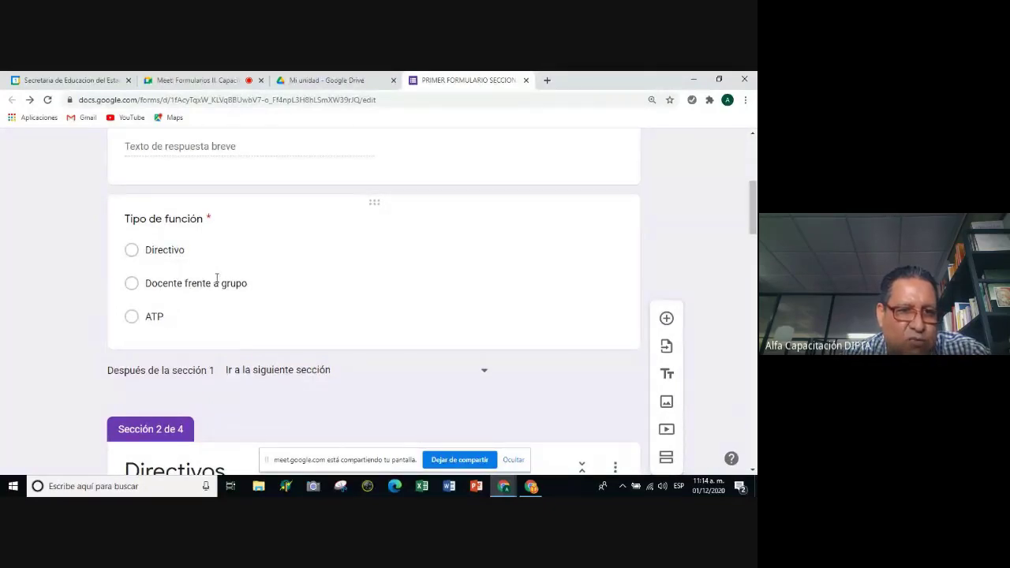
scroll(206, 273, down, 2)
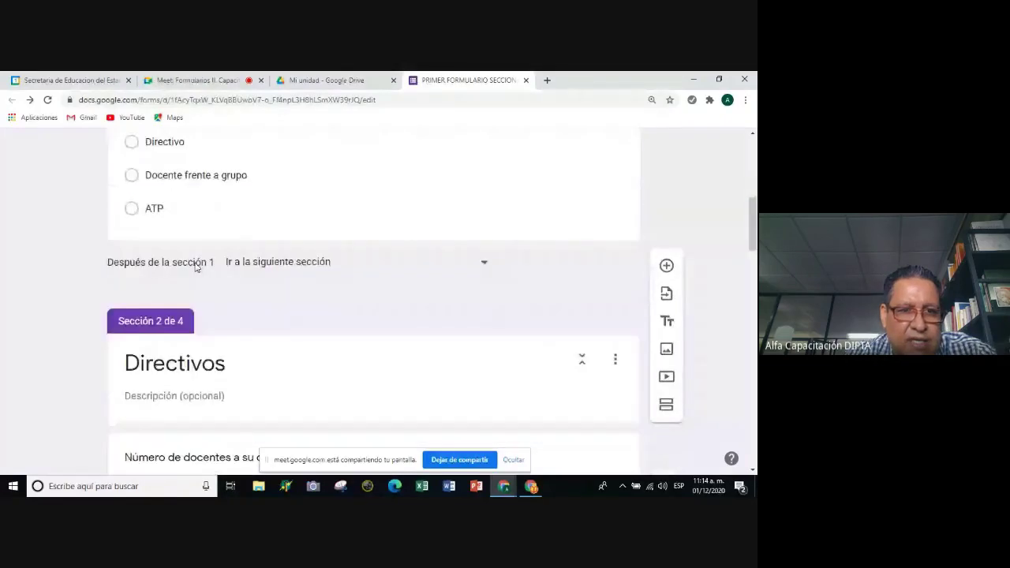
scroll(197, 267, down, 15)
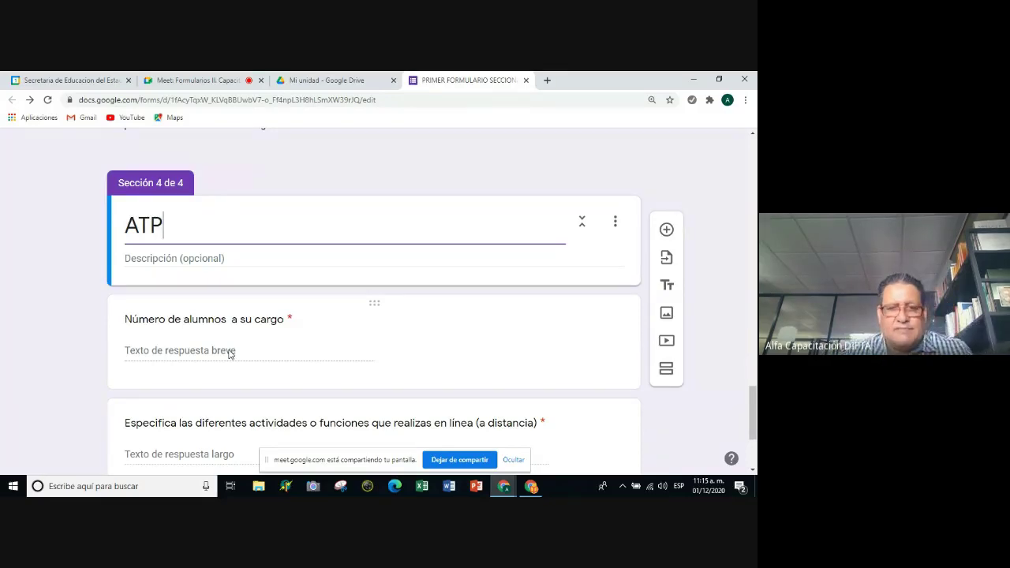
Change the ATP section's first question from 'Número de alumnos a su cargo' to 'Número de docentes que asesoras'.
click(224, 319)
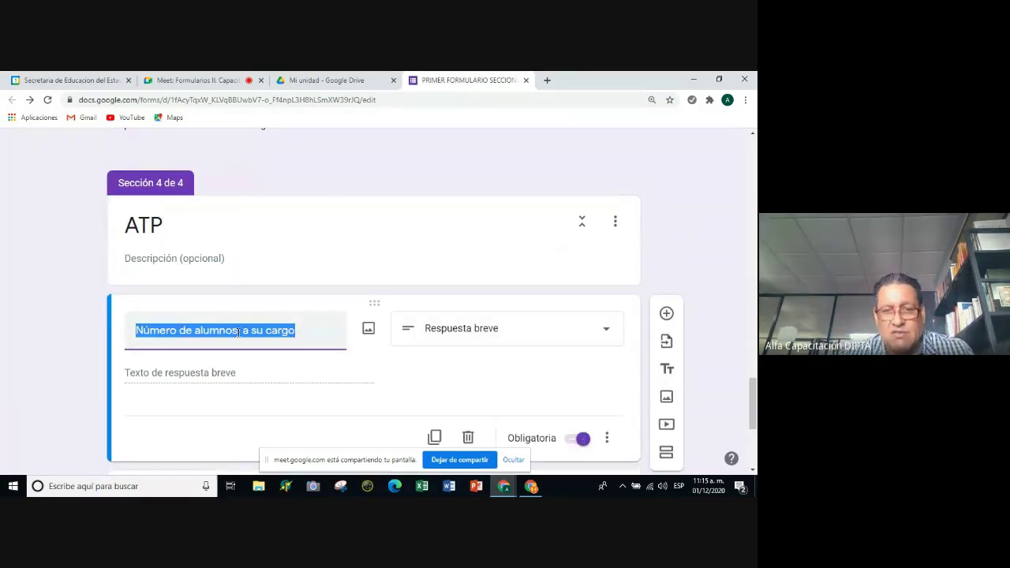
click(239, 332)
key(BackSpace)
key(BackSpace)
key(BackSpace)
key(BackSpace)
key(BackSpace)
key(BackSpace)
key(BackSpace)
text(DOCENTES)
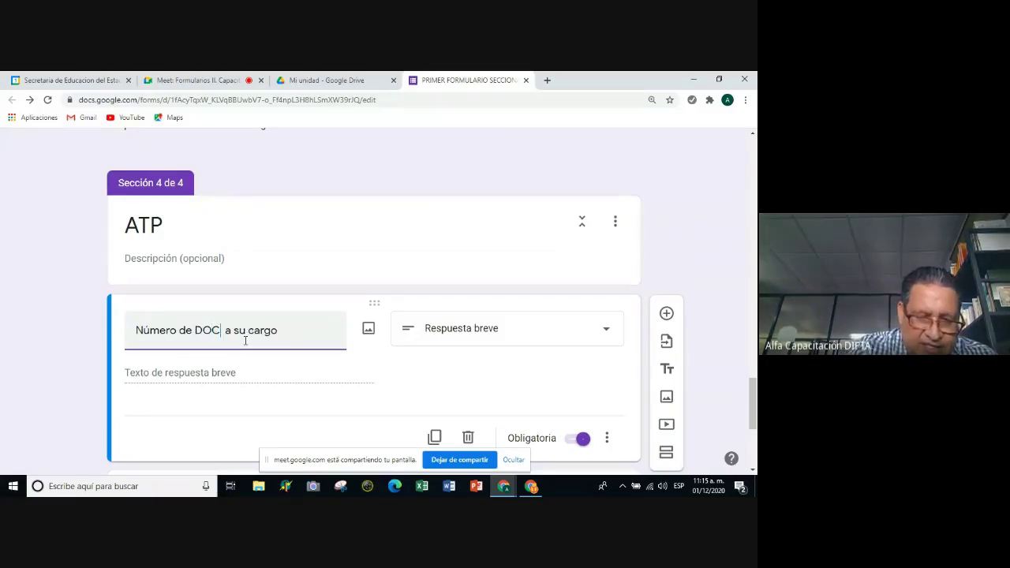
key(BackSpace)
key(BackSpace)
key(BackSpace)
key(BackSpace)
key(BackSpace)
key(BackSpace)
key(BackSpace)
key(BackSpace)
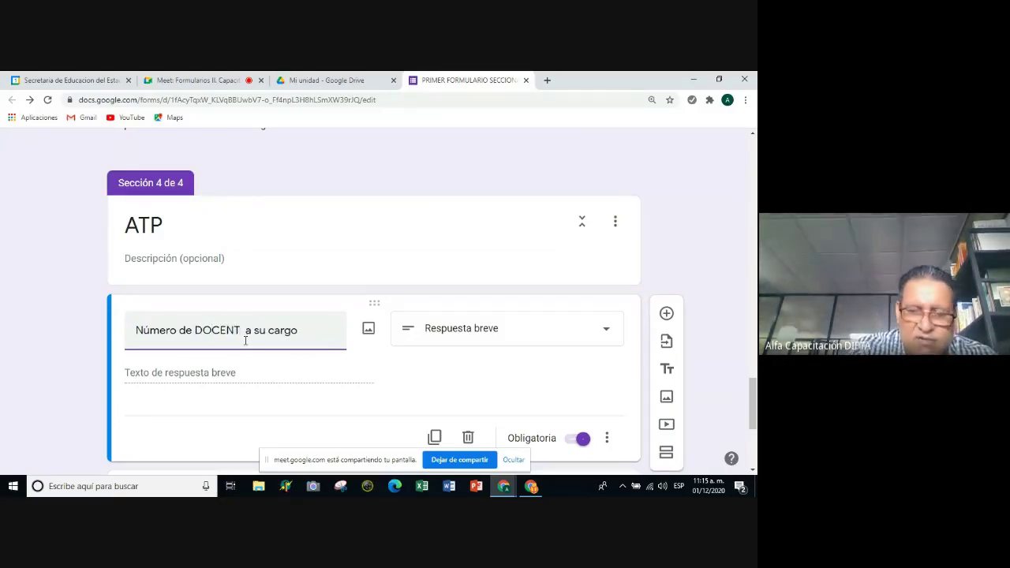
text(docent)
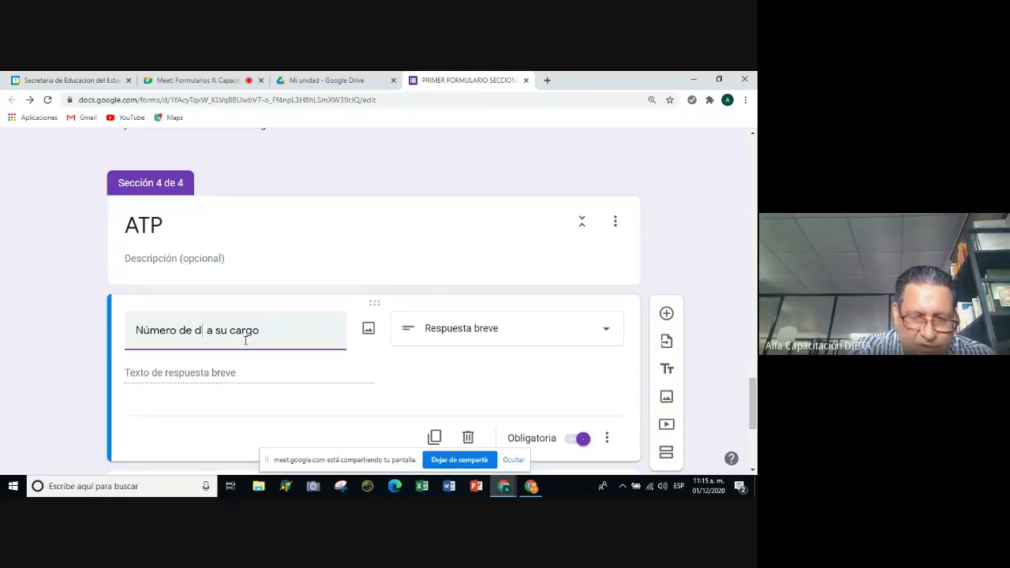
text(es)
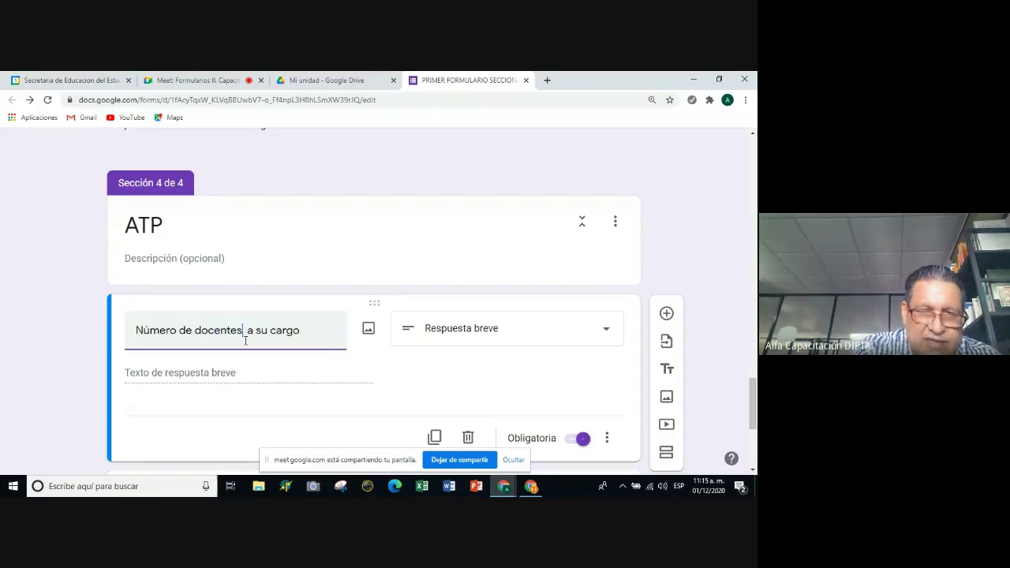
key(BackSpace)
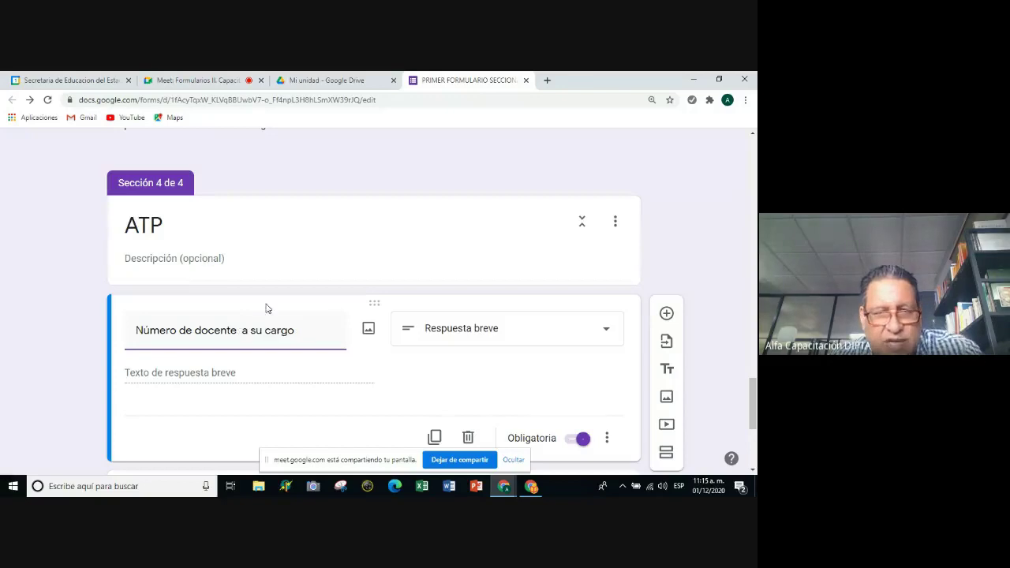
key(BackSpace)
key(BackSpace)
key(BackSpace)
key(BackSpace)
key(BackSpace)
key(BackSpace)
key(BackSpace)
key(BackSpace)
key(BackSpace)
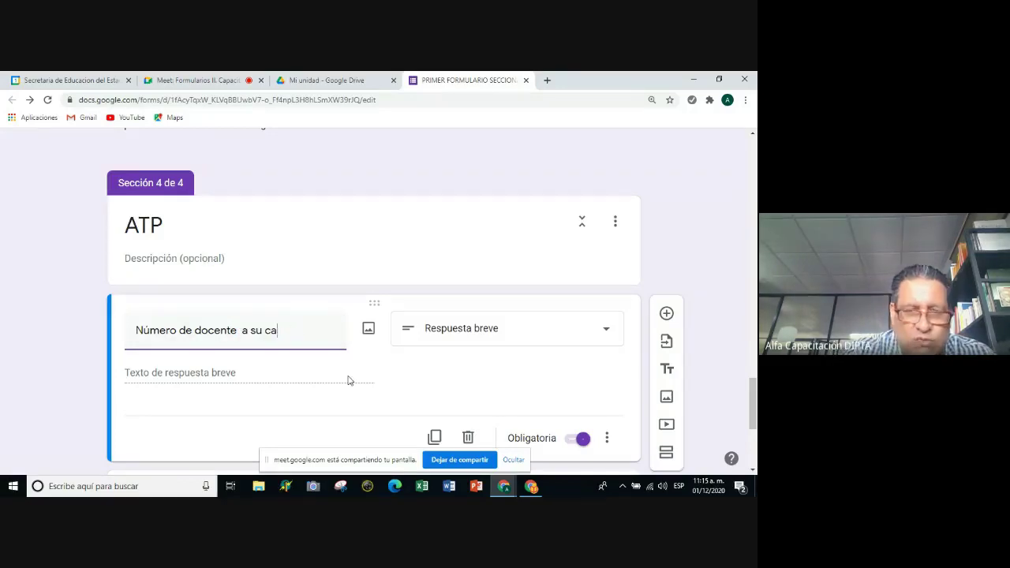
key(BackSpace)
key(BackSpace)
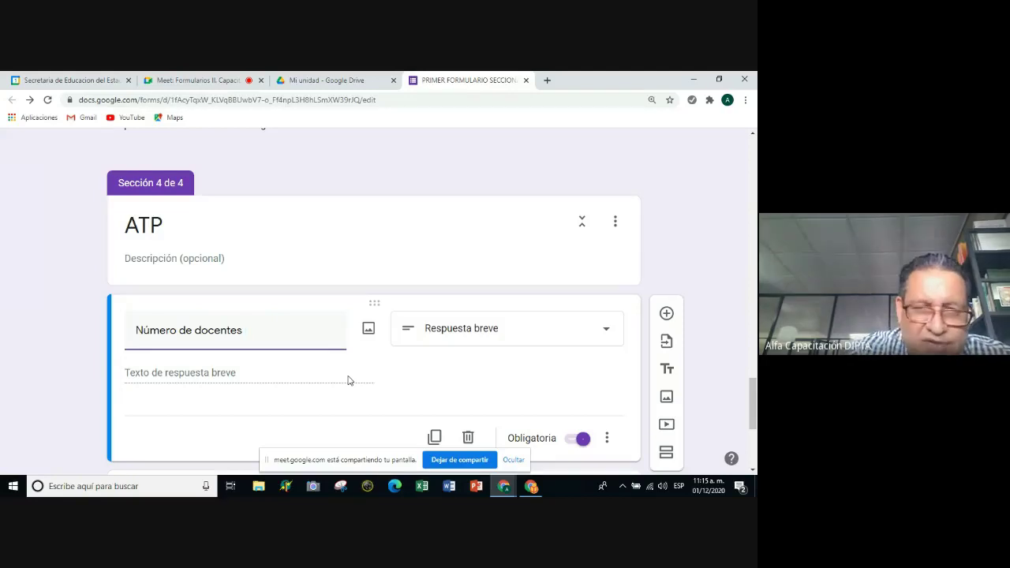
text(que )
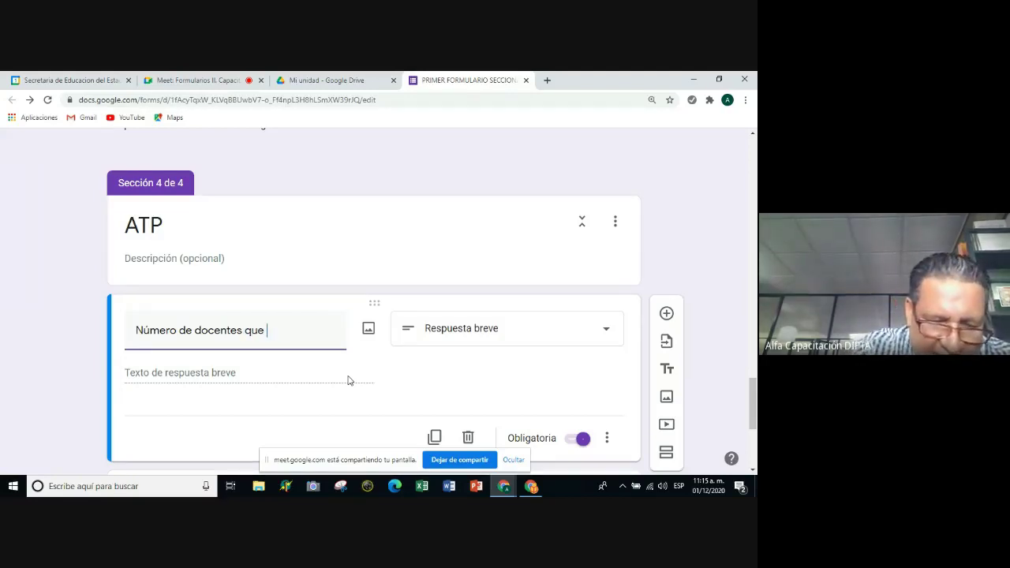
text(asesoras)
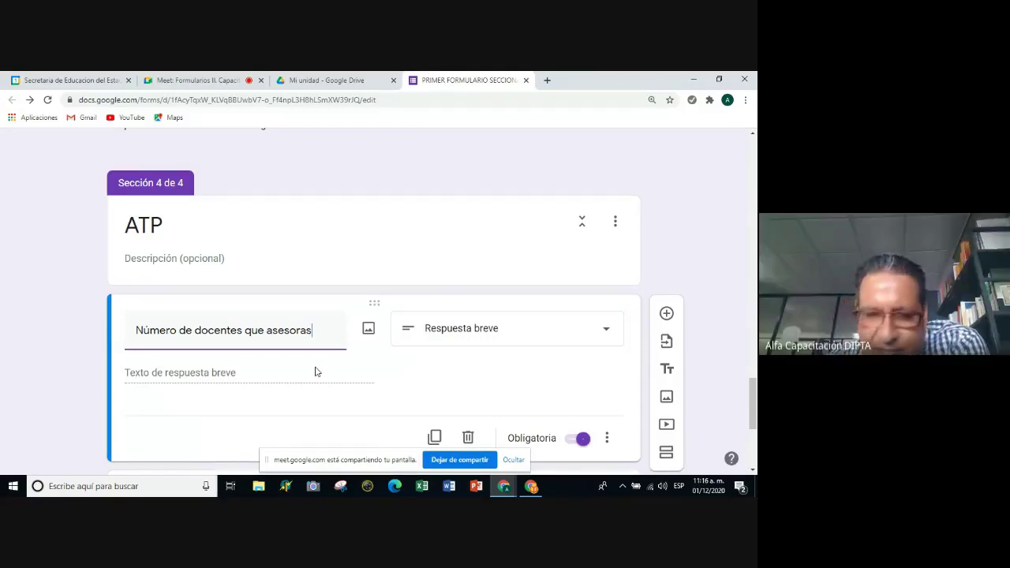
scroll(336, 272, up, 1)
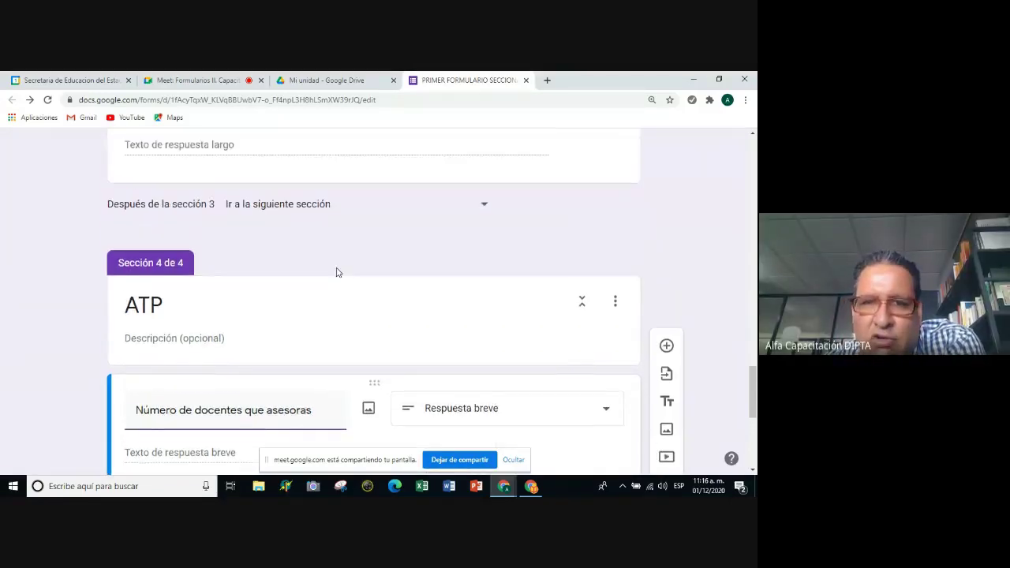
scroll(336, 272, up, 6)
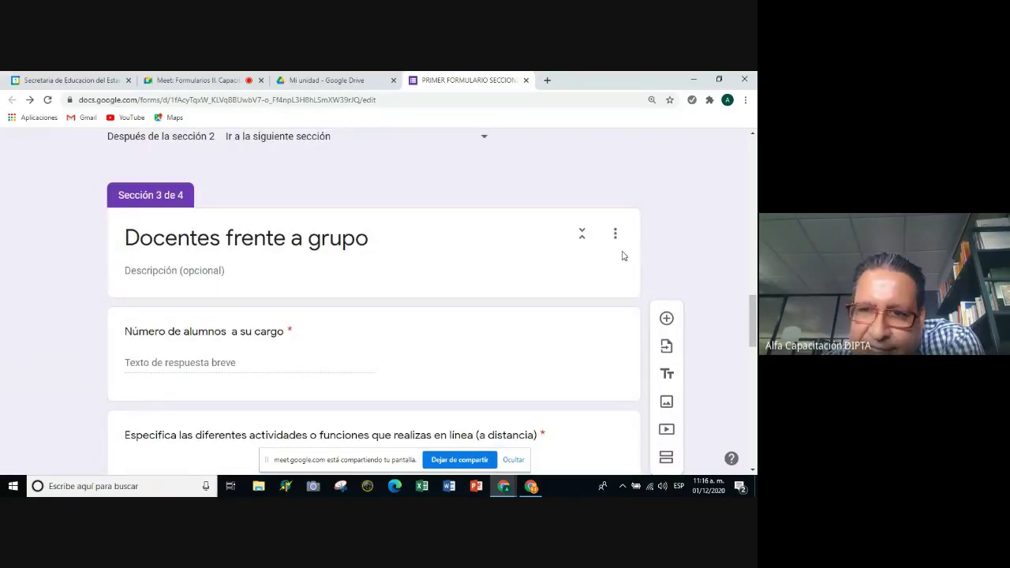
scroll(237, 288, down, 4)
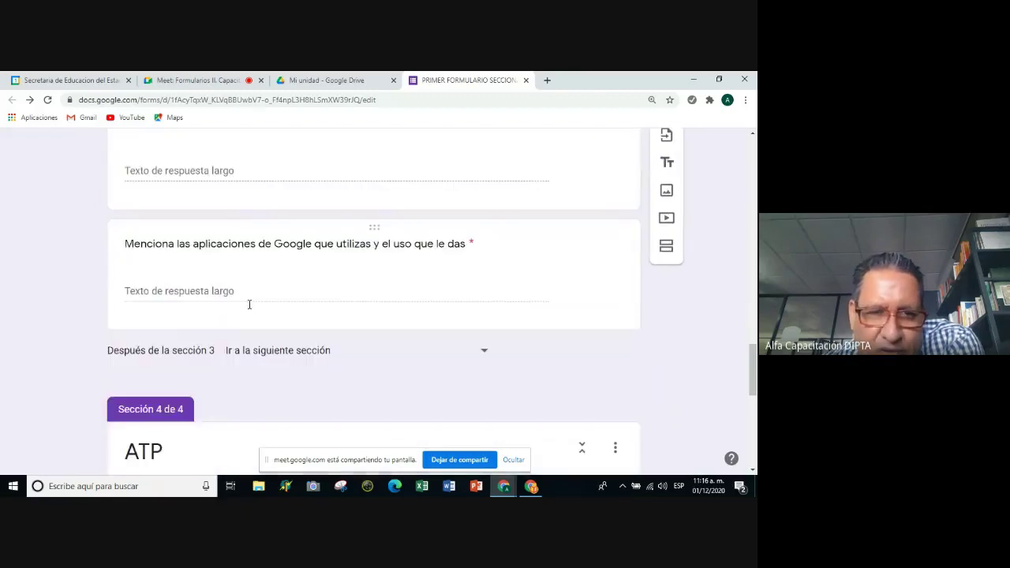
Look over the sections and open the Docentes frente a grupo section's options menu.
scroll(247, 302, down, 4)
click(214, 251)
scroll(218, 221, up, 3)
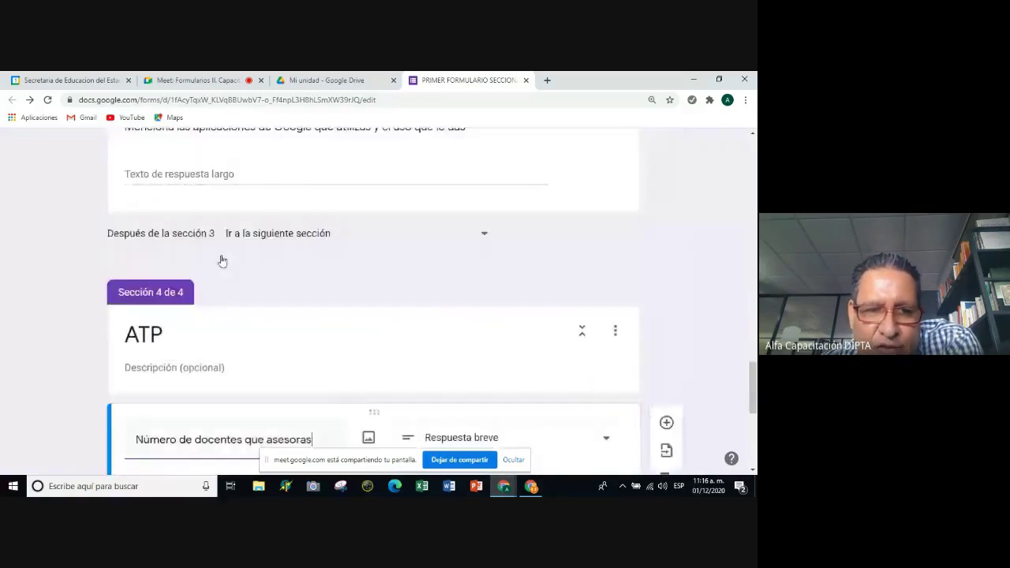
scroll(158, 332, up, 5)
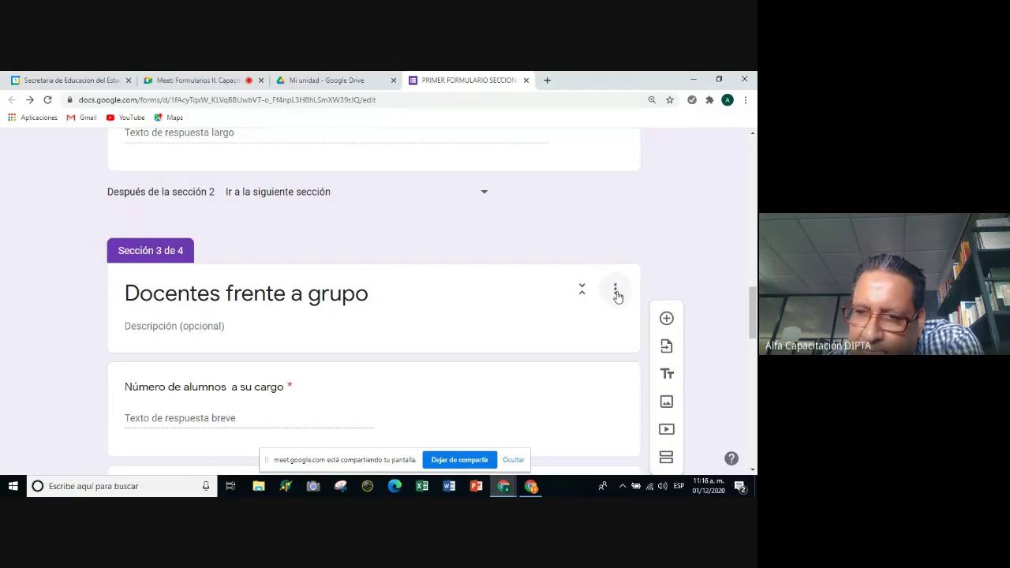
click(618, 294)
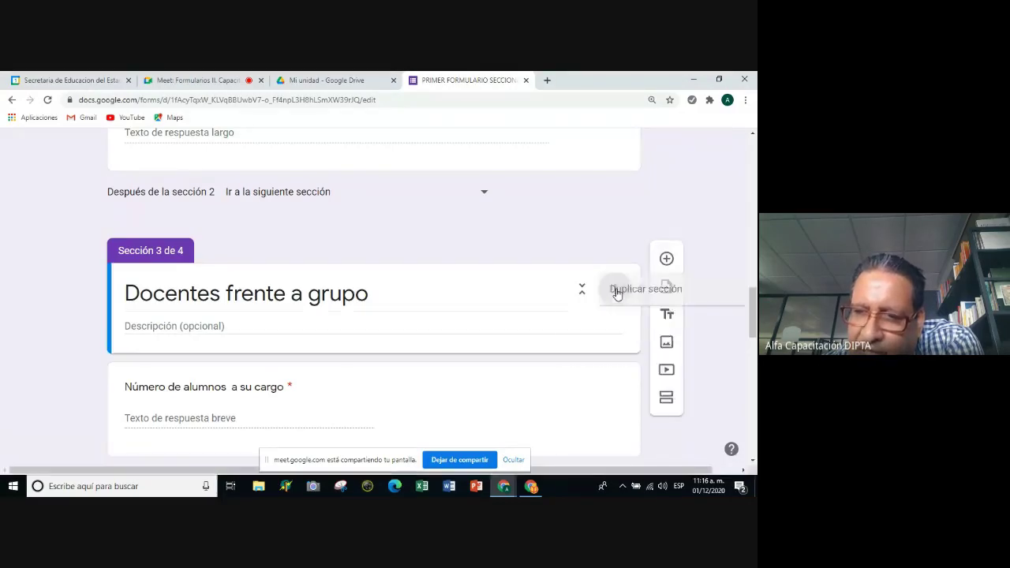
click(616, 291)
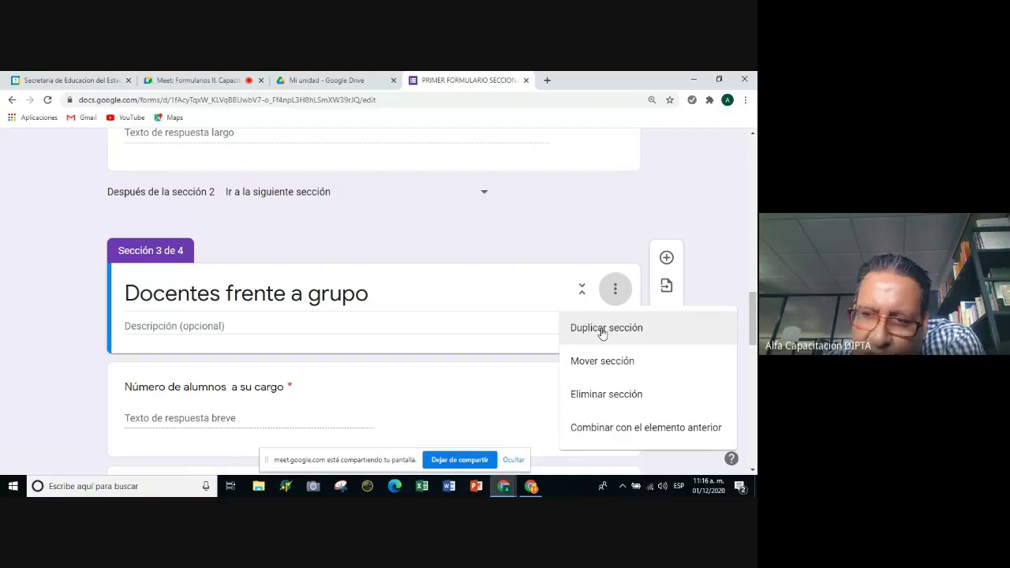
Close that menu and move back up to the Tipo de función question.
scroll(522, 271, down, 10)
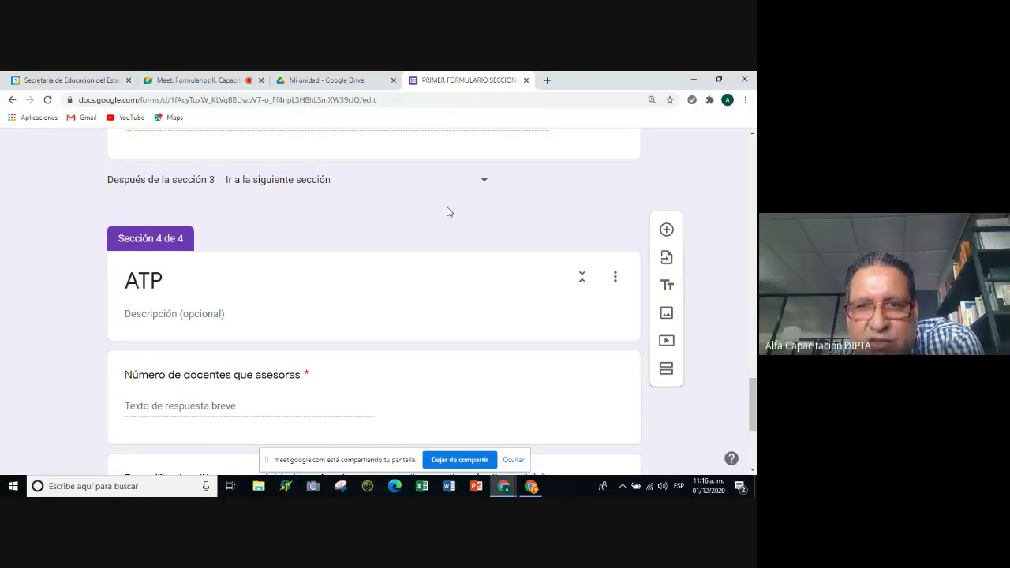
key(alt+Left)
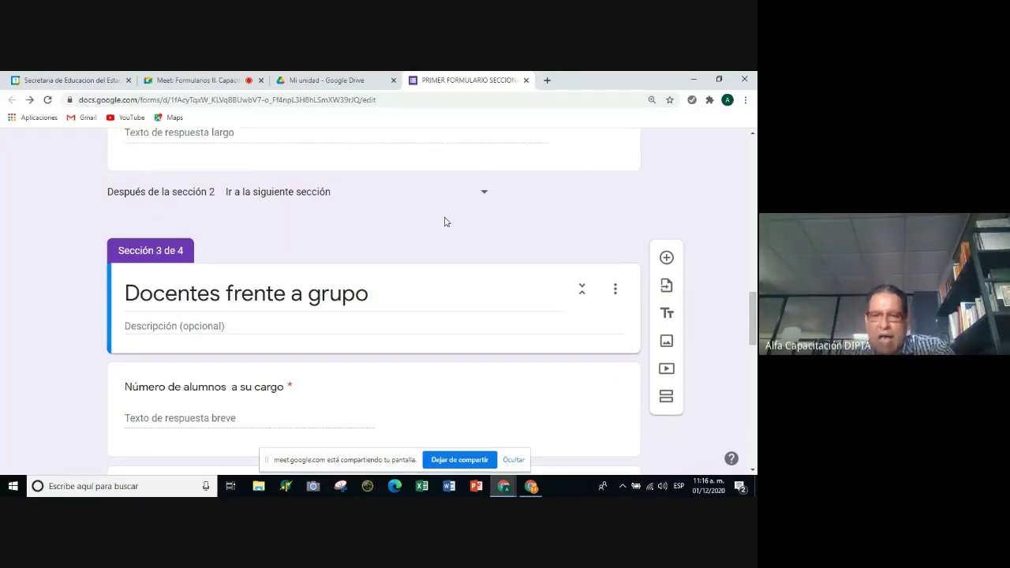
drag(755, 304, 755, 201)
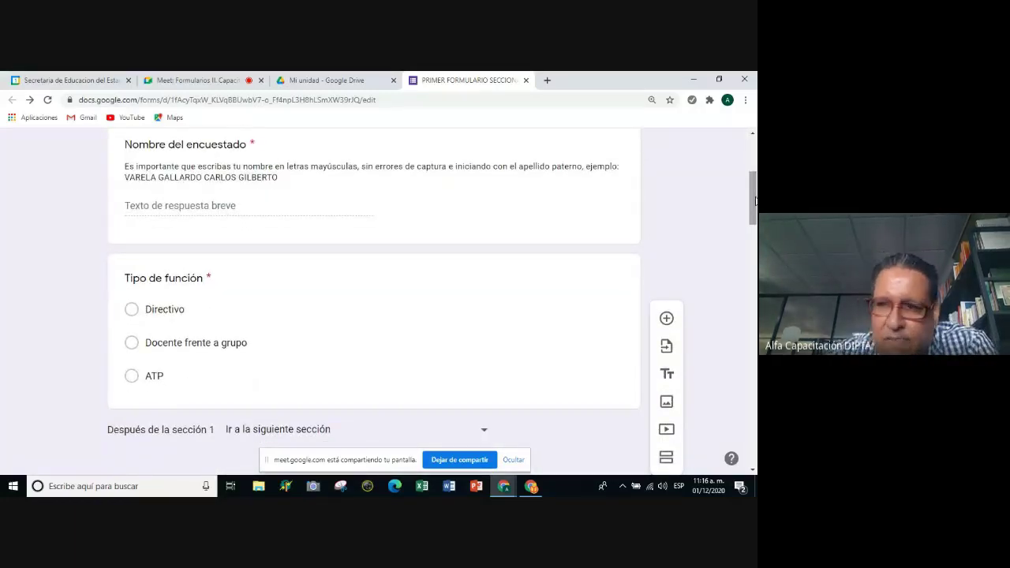
Put the Tipo de función card (Directivo, Docente frente a grupo, ATP) into edit mode.
scroll(525, 271, up, 3)
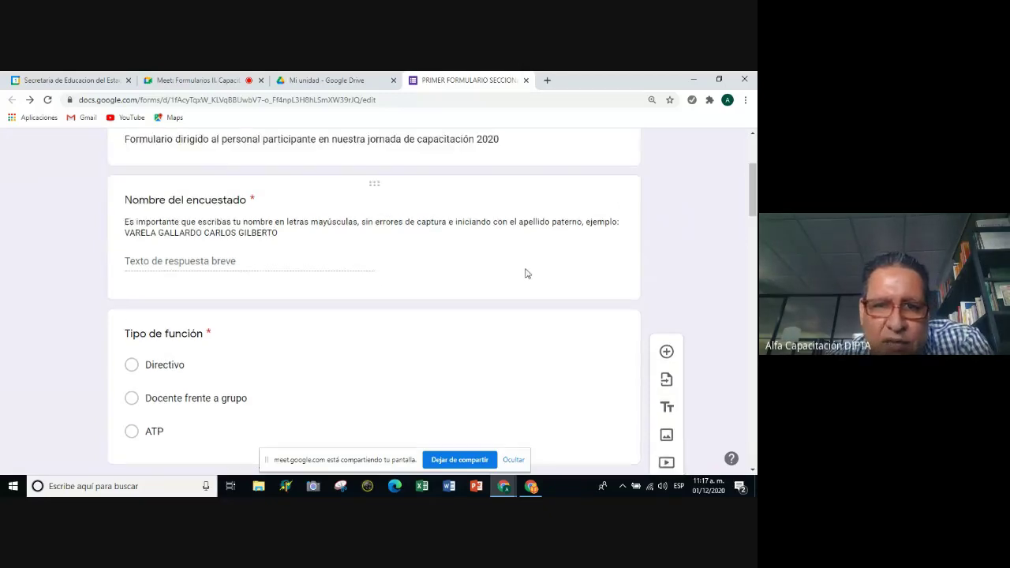
scroll(525, 275, down, 5)
scroll(521, 259, up, 1)
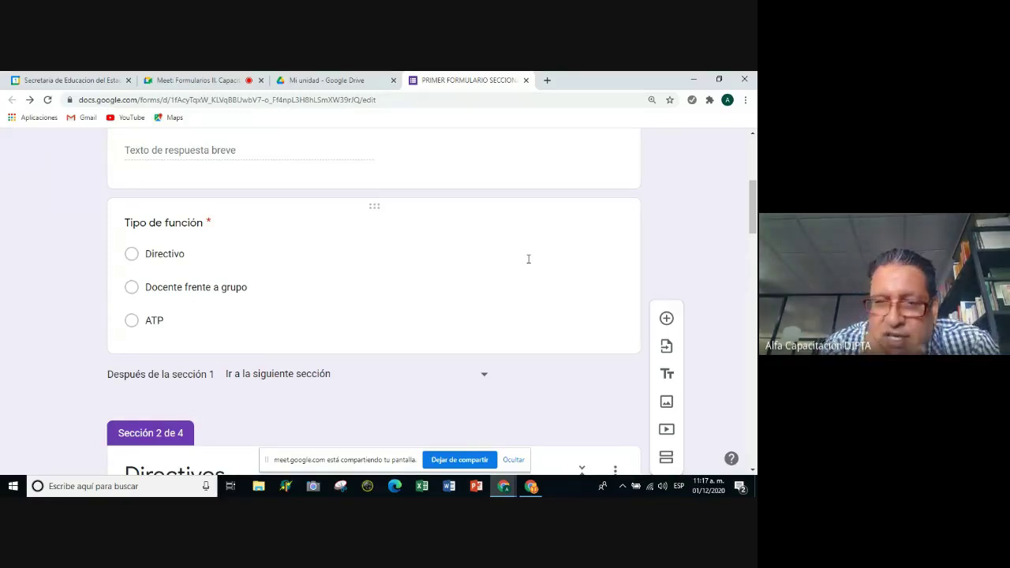
click(377, 314)
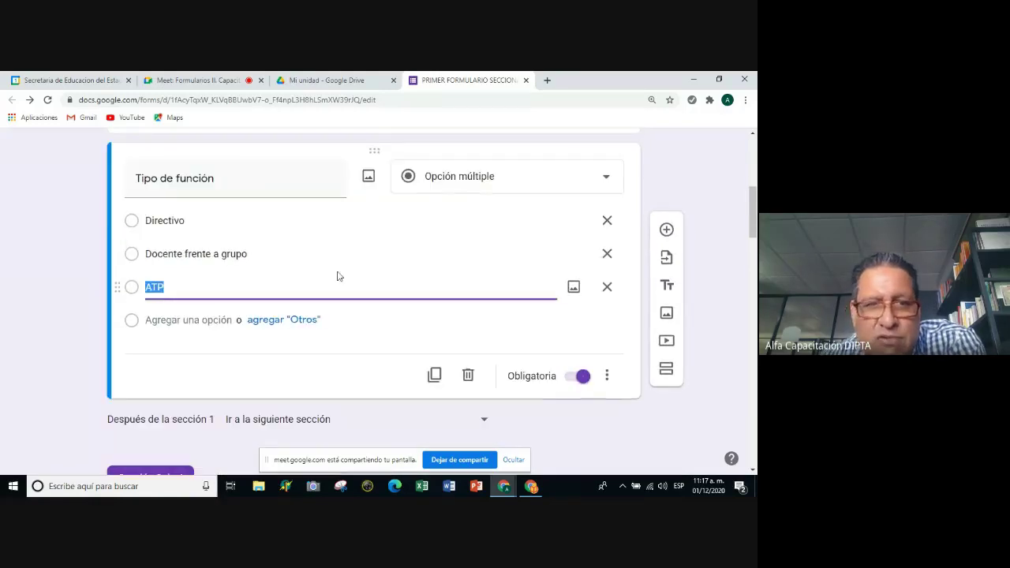
scroll(327, 330, up, 3)
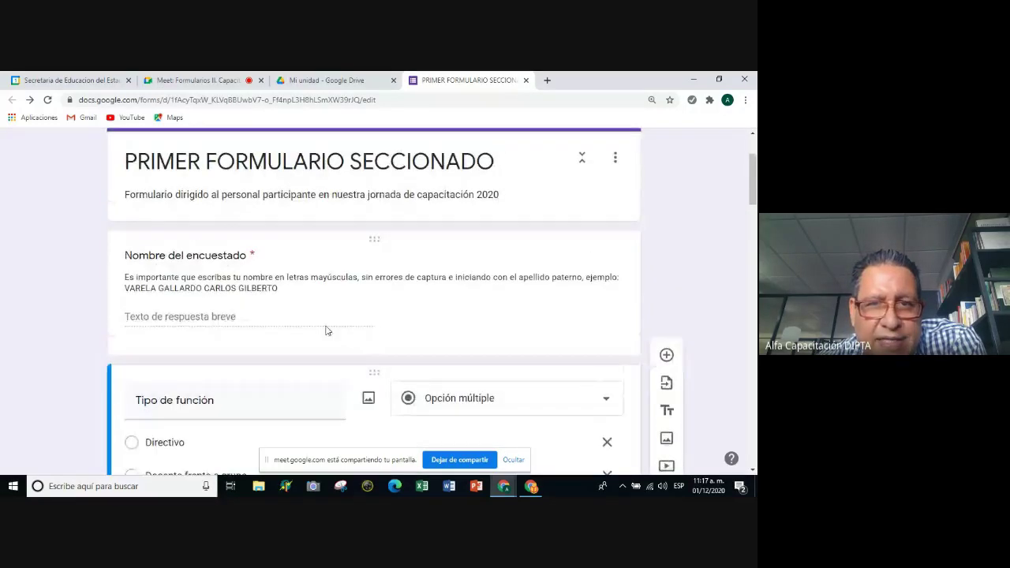
scroll(328, 327, up, 1)
scroll(326, 319, down, 3)
scroll(352, 265, down, 1)
scroll(350, 261, up, 4)
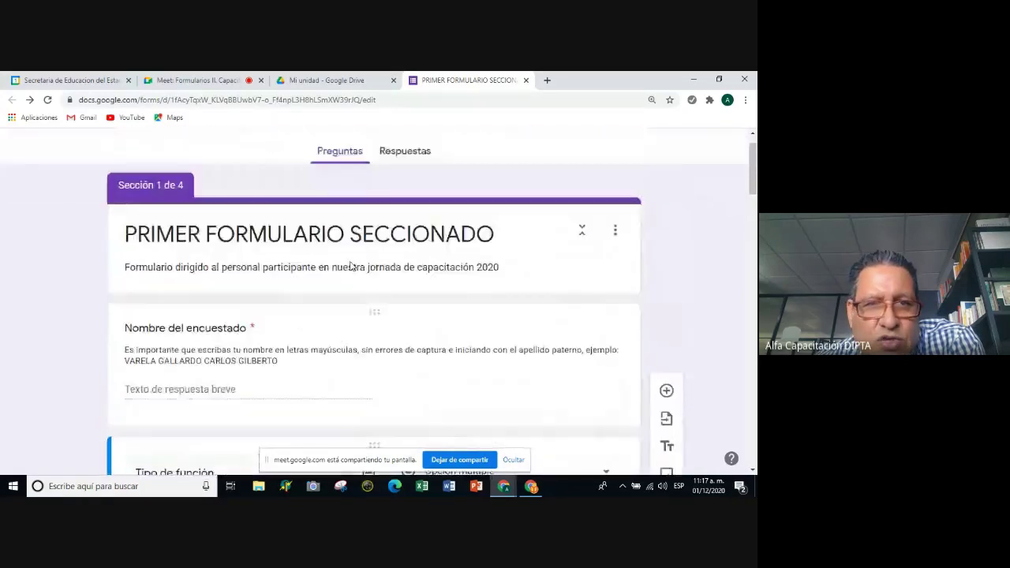
scroll(352, 265, up, 1)
scroll(349, 260, down, 5)
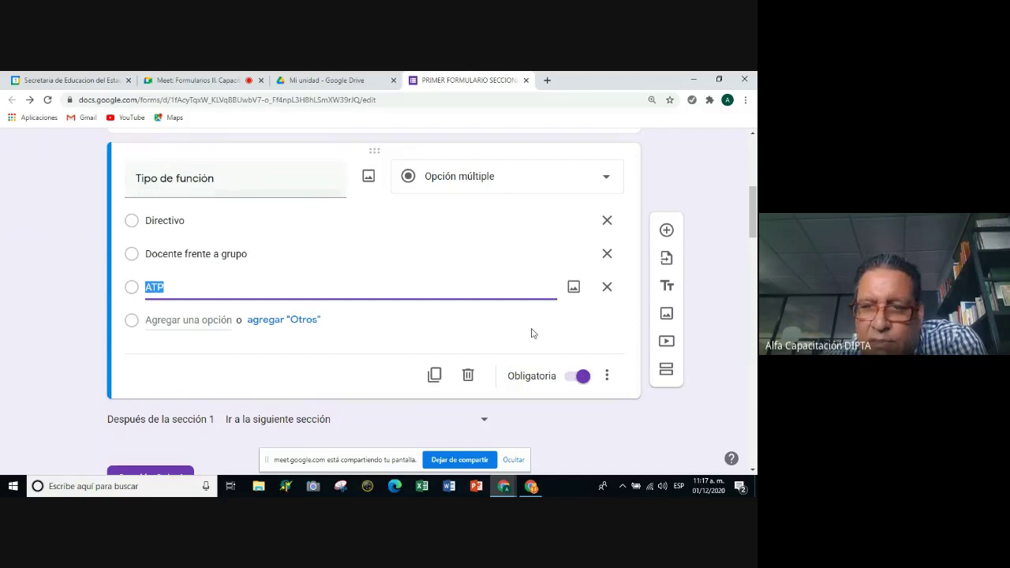
Turn on 'Ir a la sección según la respuesta' for the Tipo de función question.
click(607, 379)
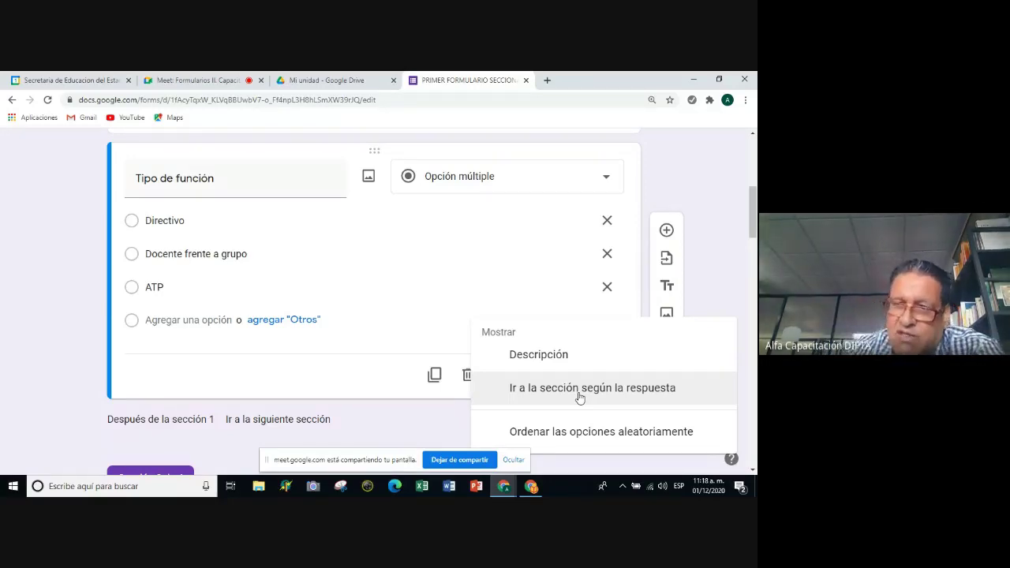
click(716, 165)
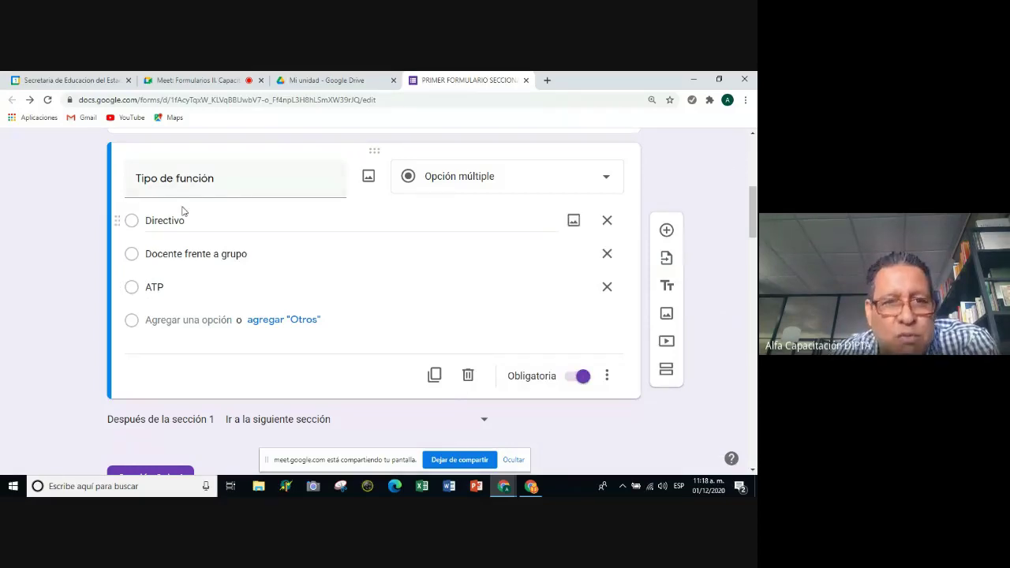
scroll(210, 205, up, 4)
scroll(210, 220, down, 2)
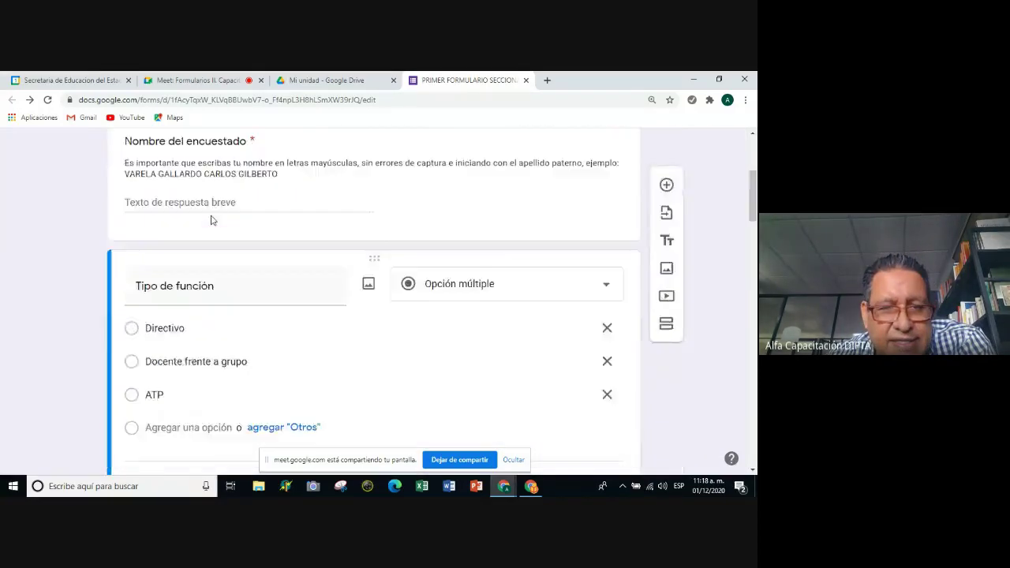
scroll(211, 220, down, 2)
scroll(212, 212, up, 1)
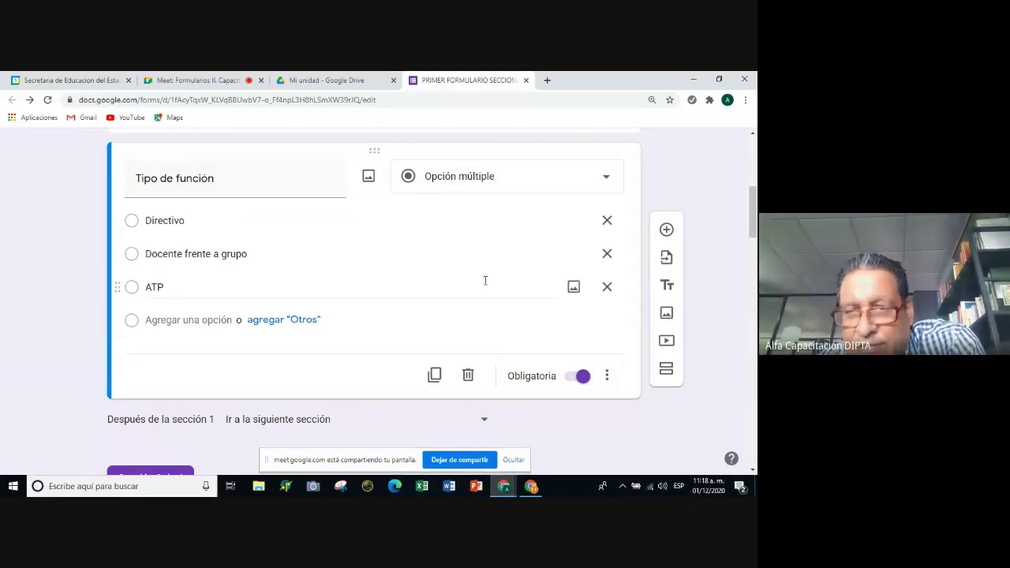
click(608, 377)
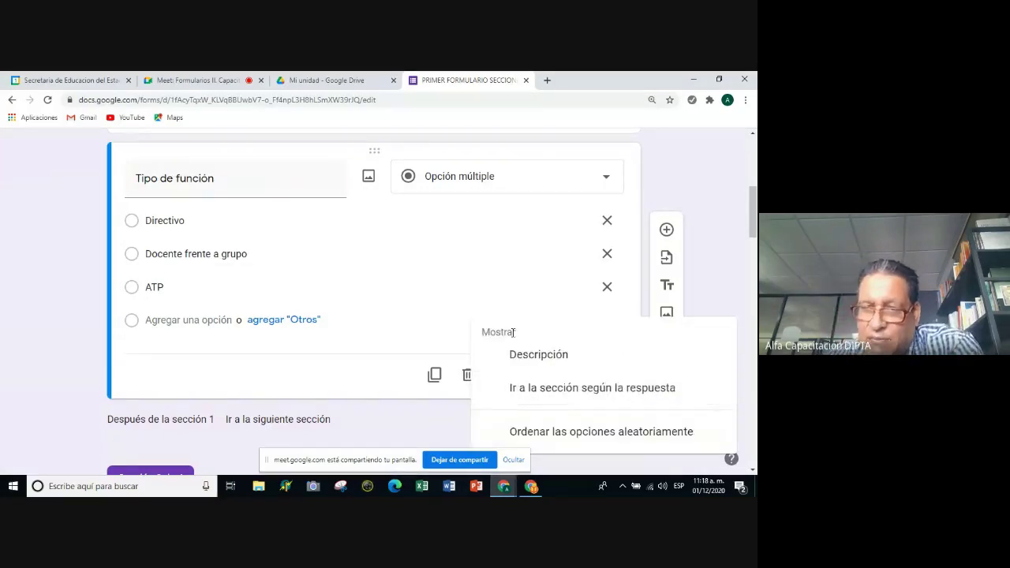
click(550, 392)
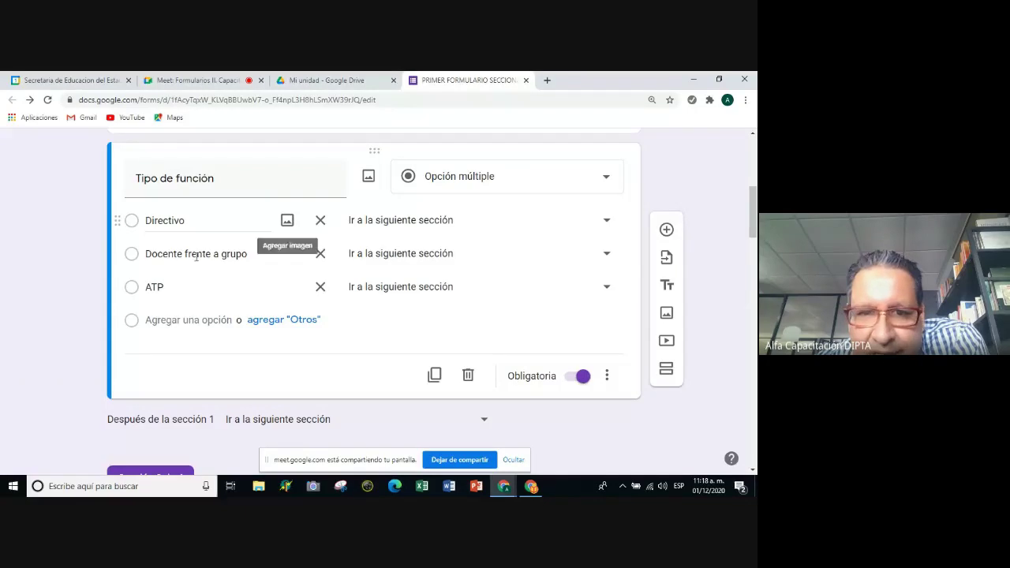
Set answer destinations: Directivo to sección 2, Docente frente a grupo to sección 3, ATP to sección 4.
click(608, 377)
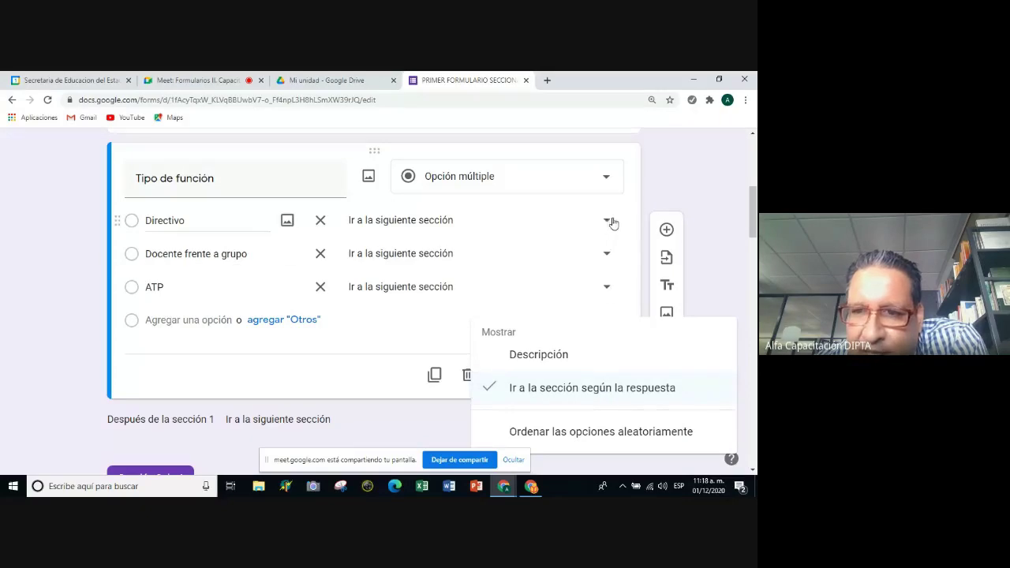
click(675, 194)
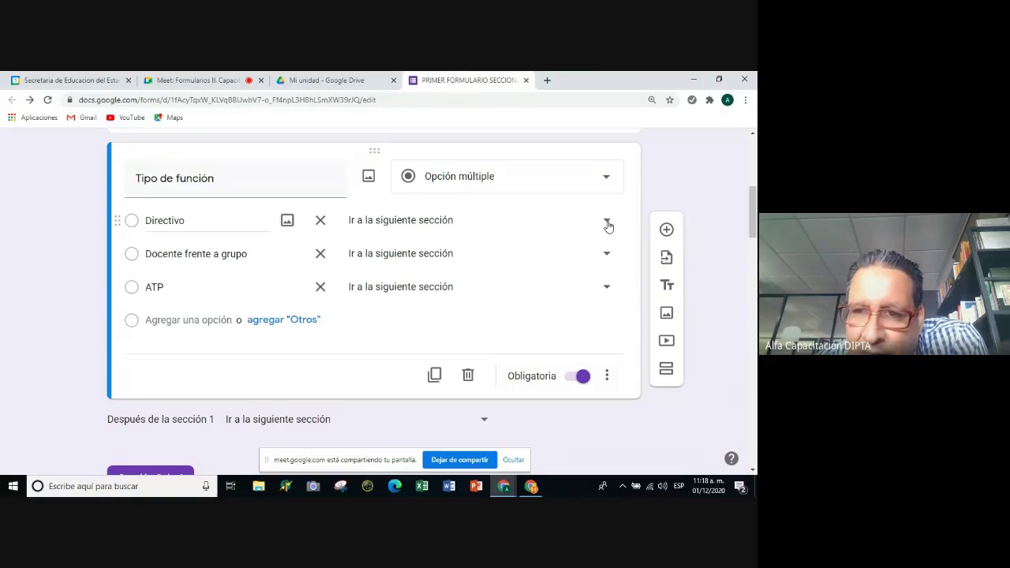
click(605, 224)
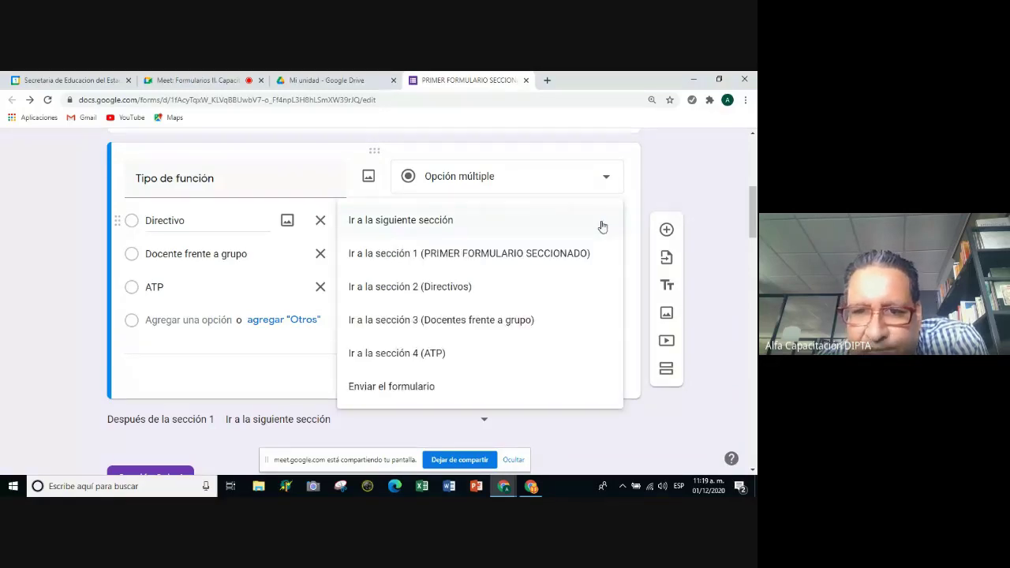
click(461, 292)
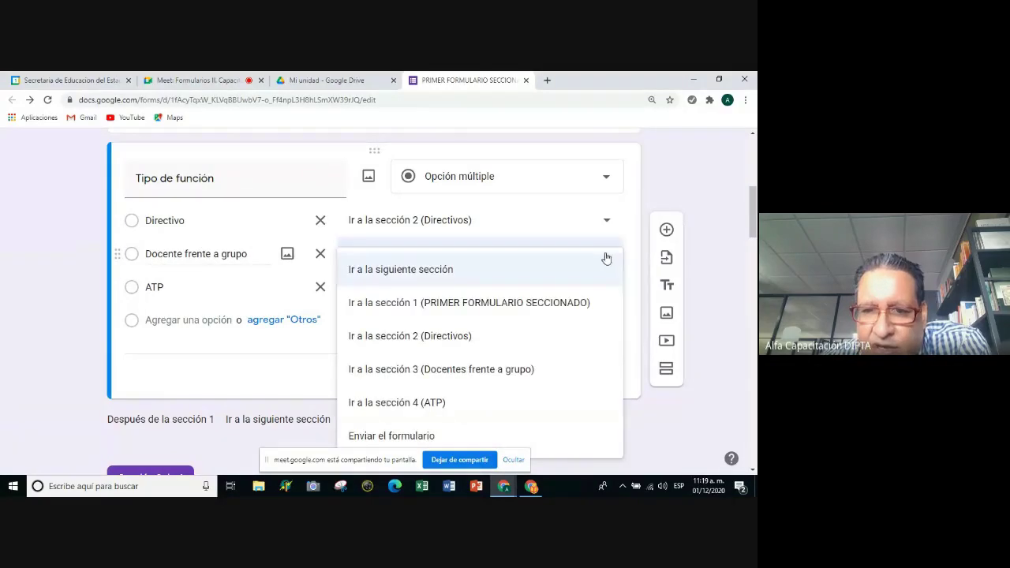
click(530, 377)
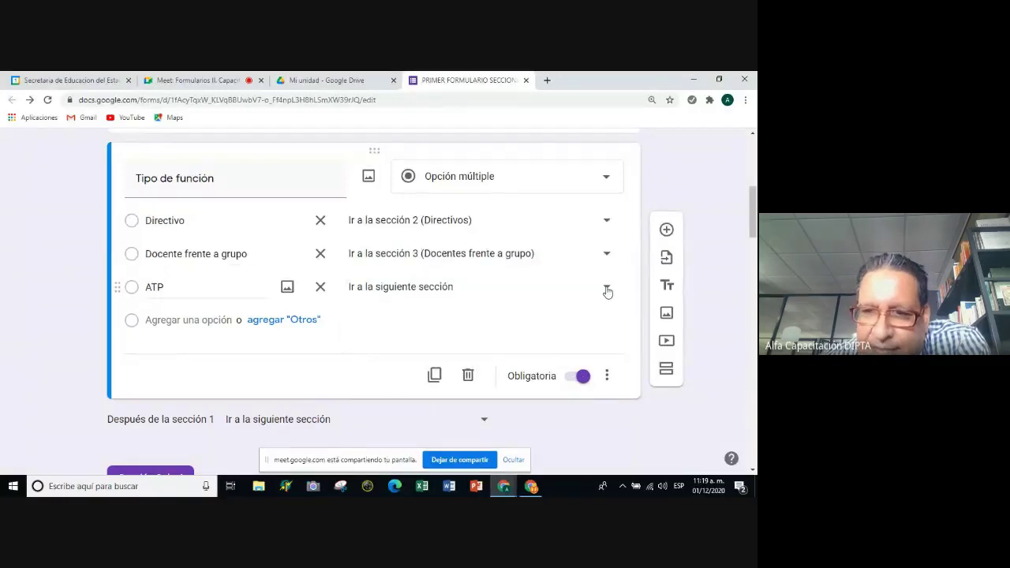
click(607, 289)
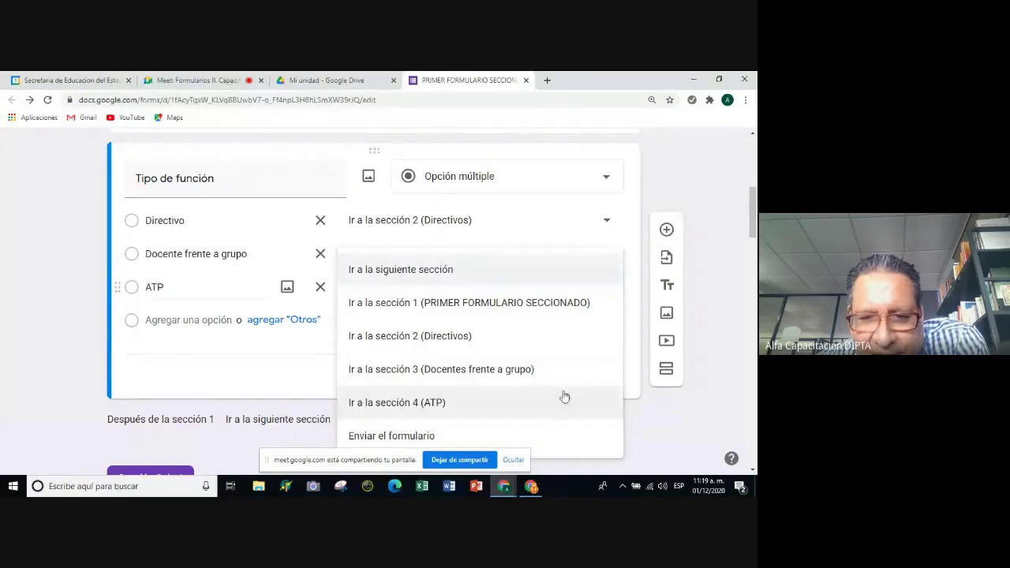
click(408, 410)
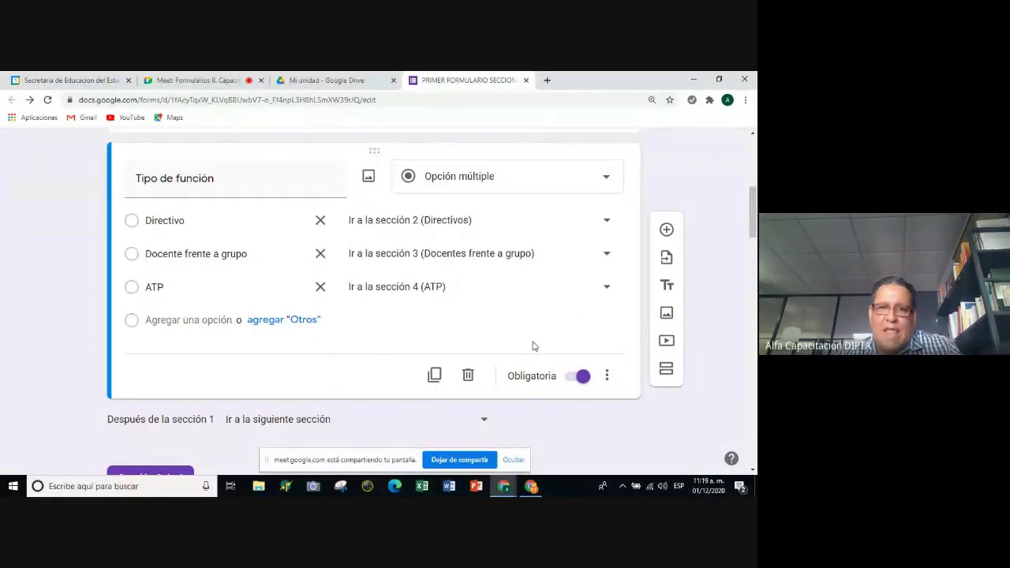
Scroll through the sections and open the 'Después de la sección 2' destination dropdown.
scroll(536, 345, down, 1)
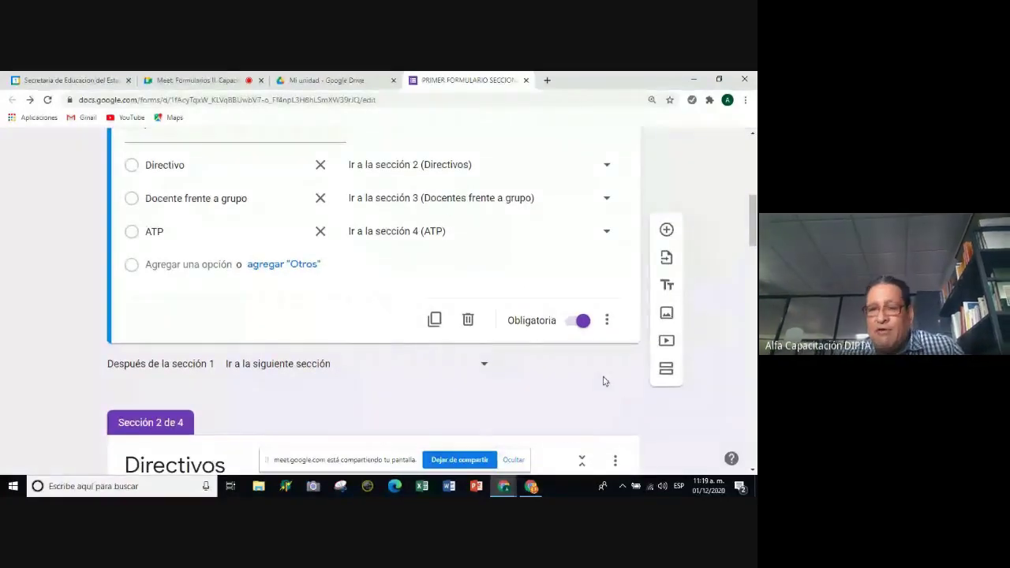
scroll(601, 379, up, 2)
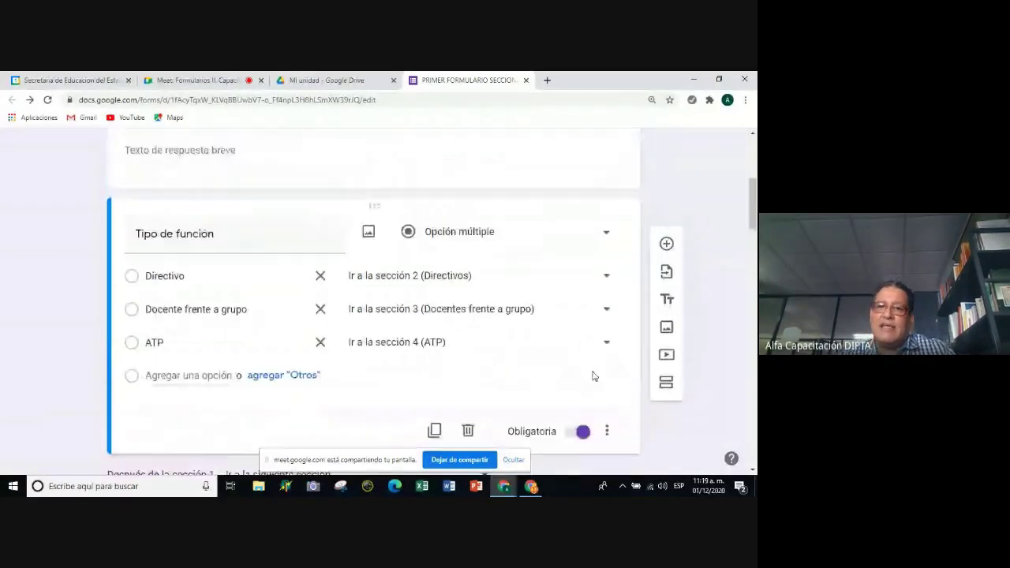
scroll(594, 376, up, 4)
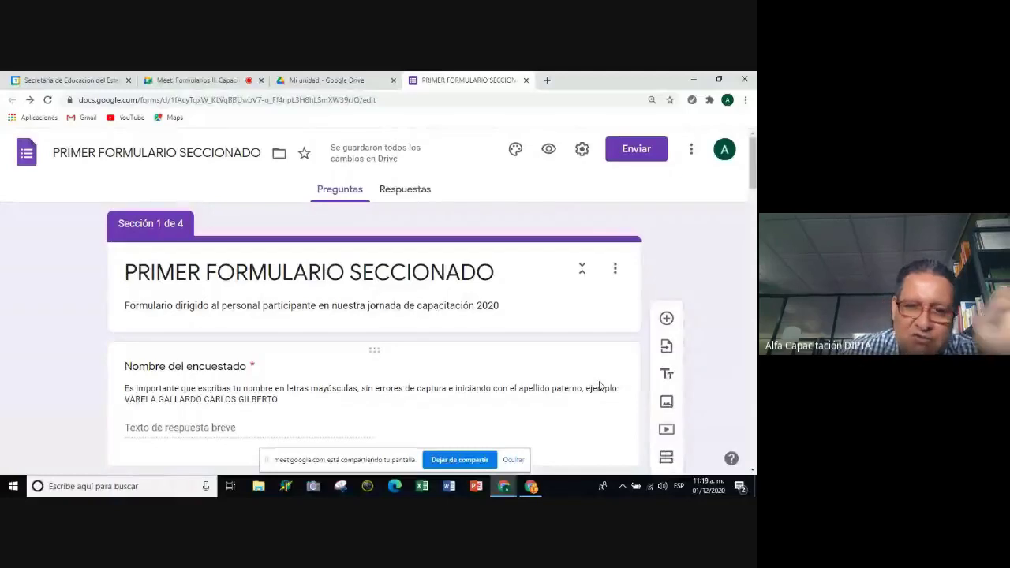
scroll(599, 386, down, 3)
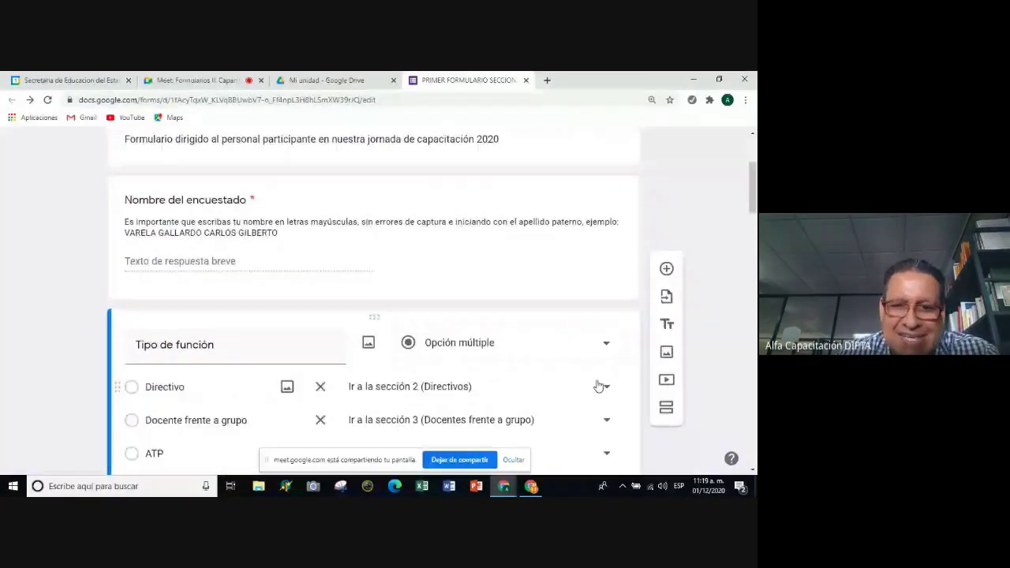
scroll(584, 371, down, 1)
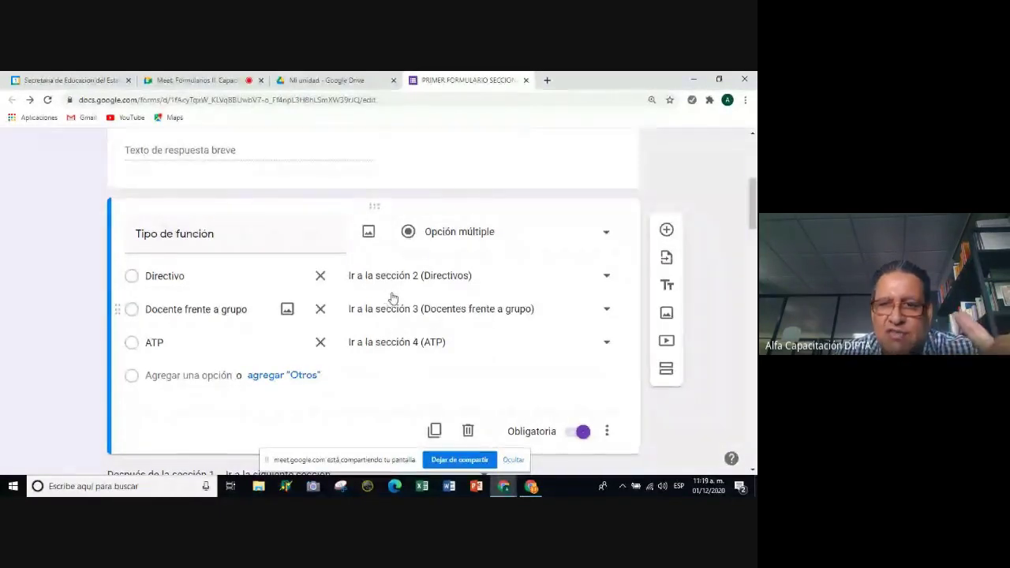
scroll(394, 297, down, 2)
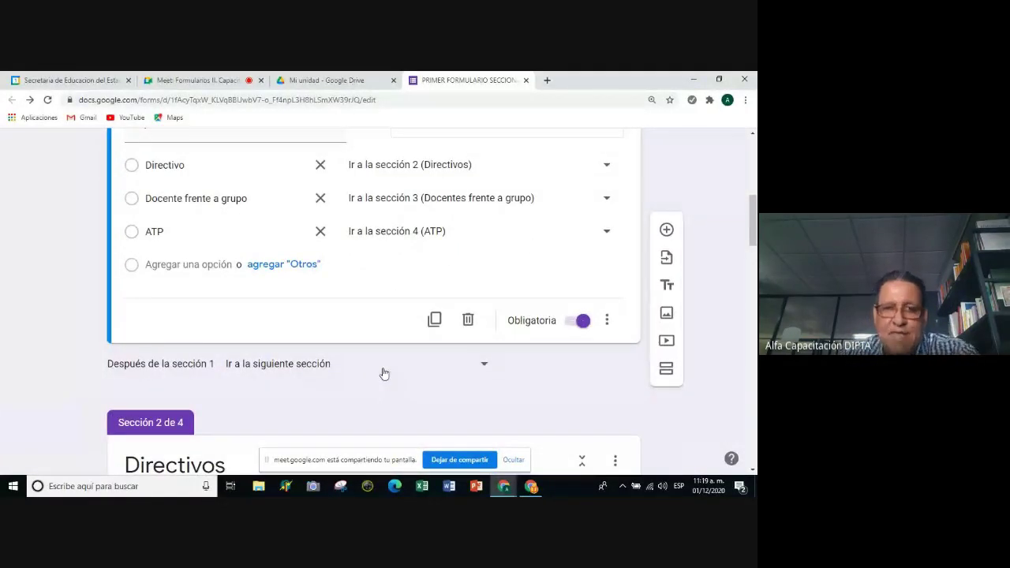
scroll(326, 366, up, 3)
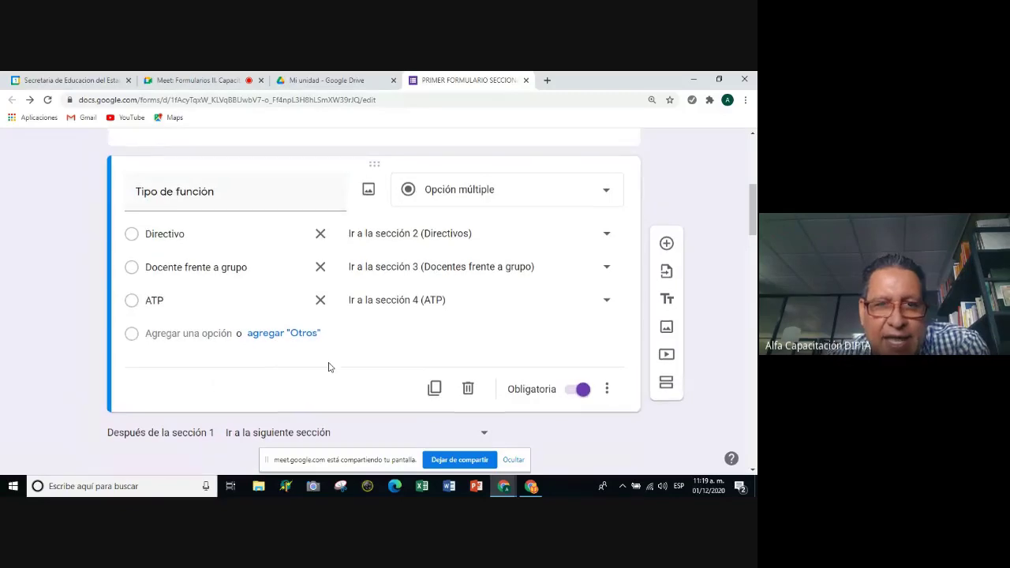
scroll(330, 367, down, 1)
scroll(329, 367, down, 2)
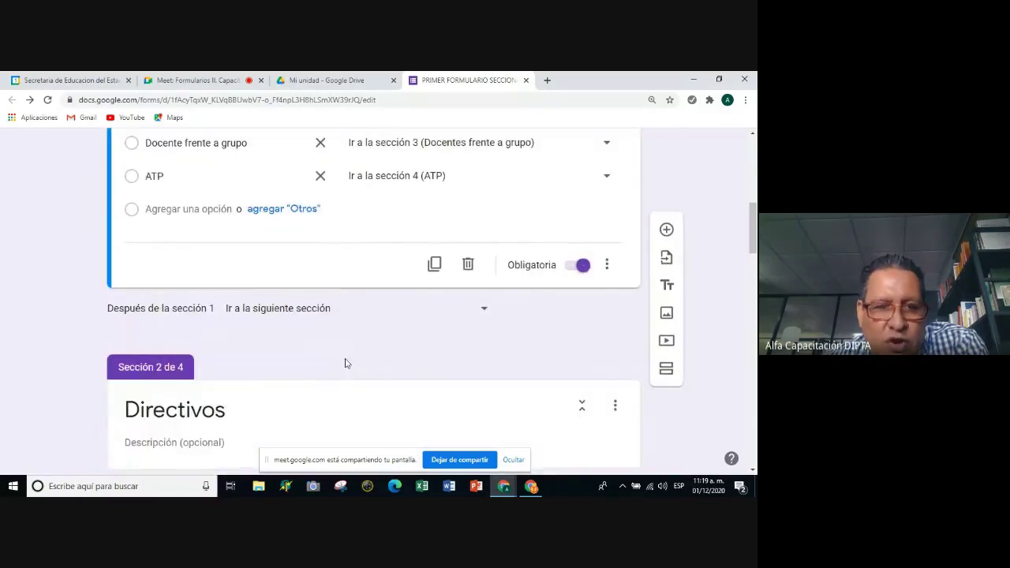
scroll(357, 355, up, 1)
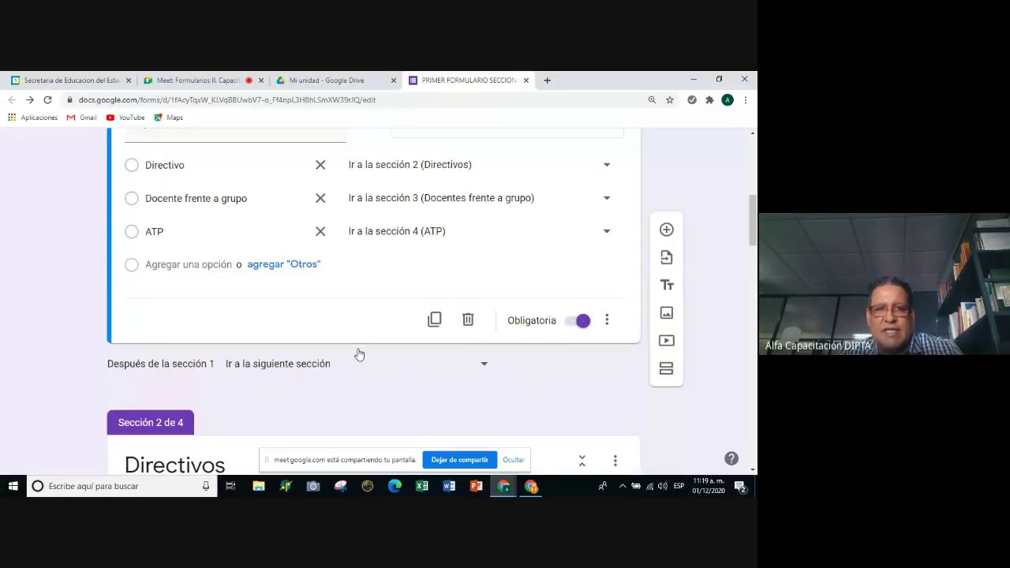
scroll(357, 354, down, 3)
scroll(357, 353, down, 1)
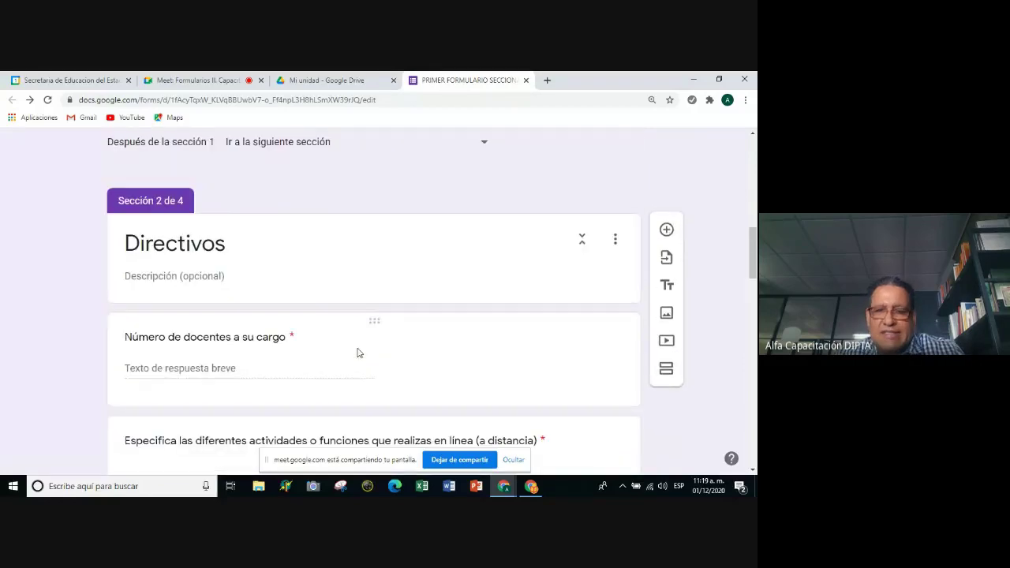
scroll(358, 345, up, 4)
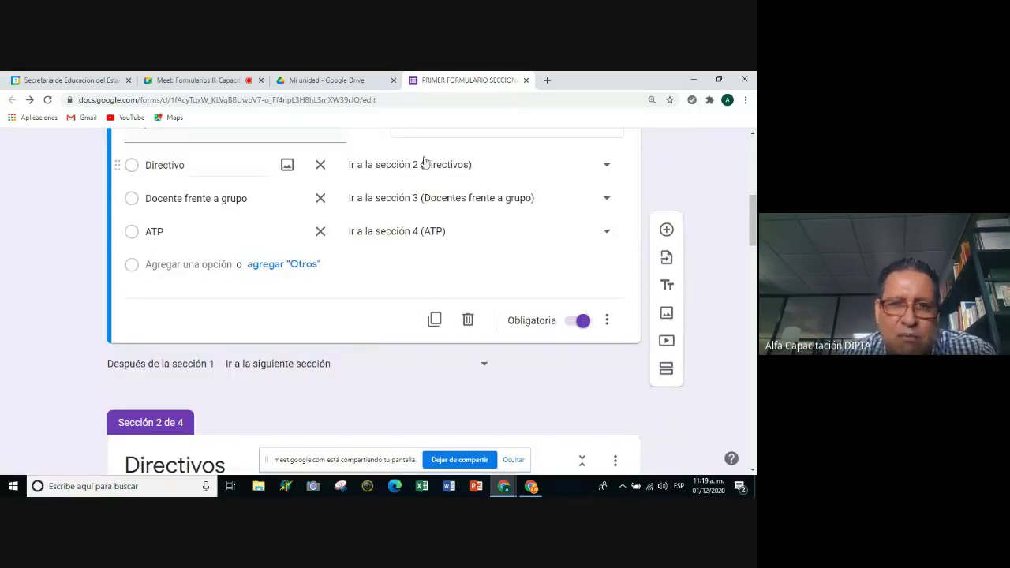
scroll(400, 189, down, 5)
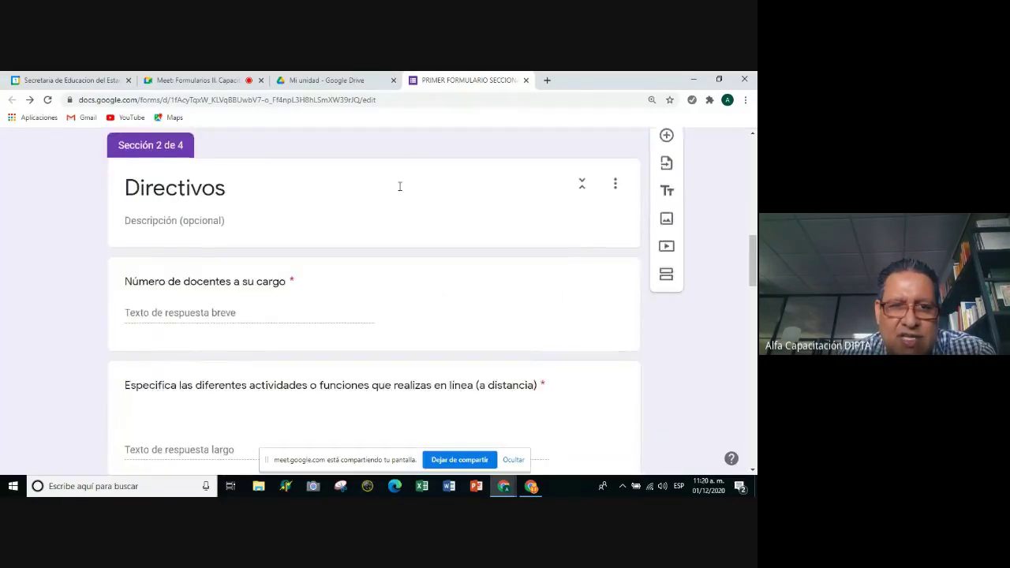
scroll(399, 192, down, 2)
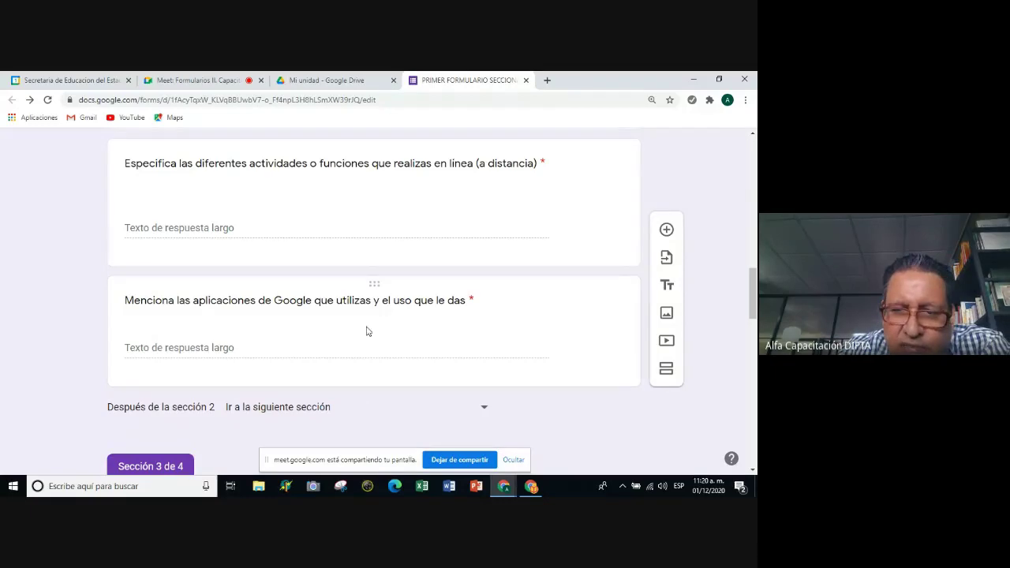
scroll(338, 331, up, 2)
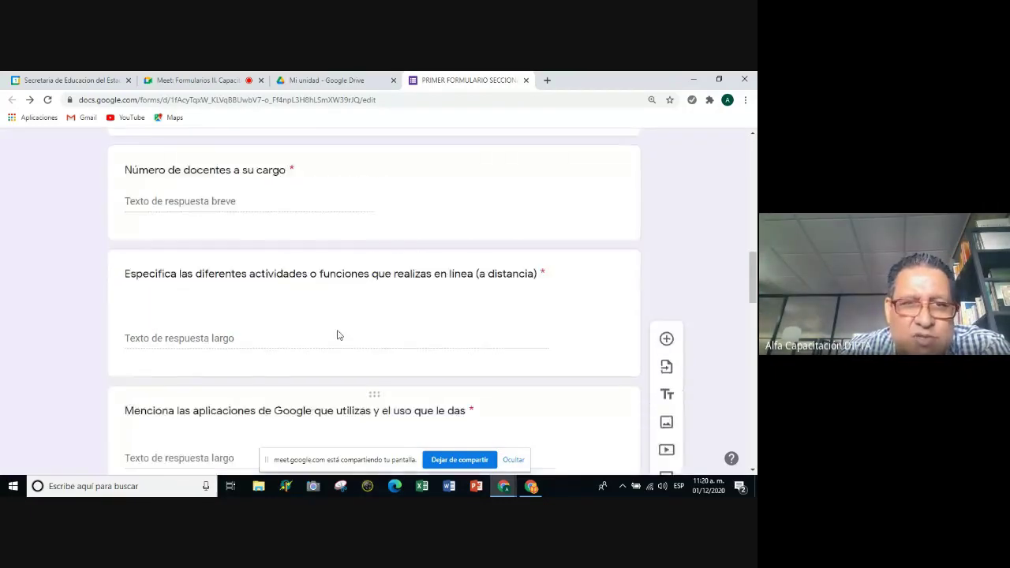
scroll(336, 336, up, 3)
scroll(337, 336, down, 10)
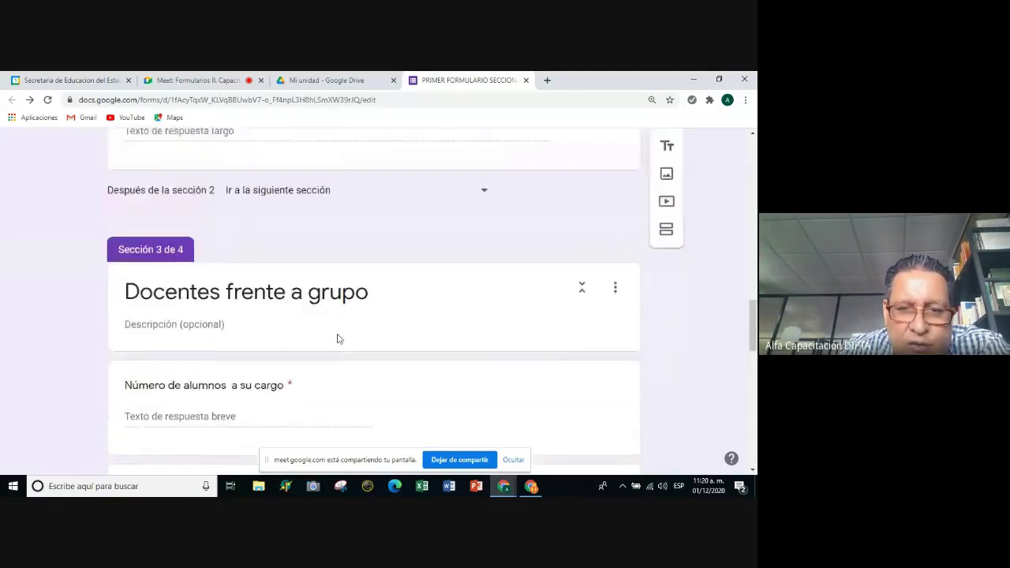
scroll(337, 336, up, 2)
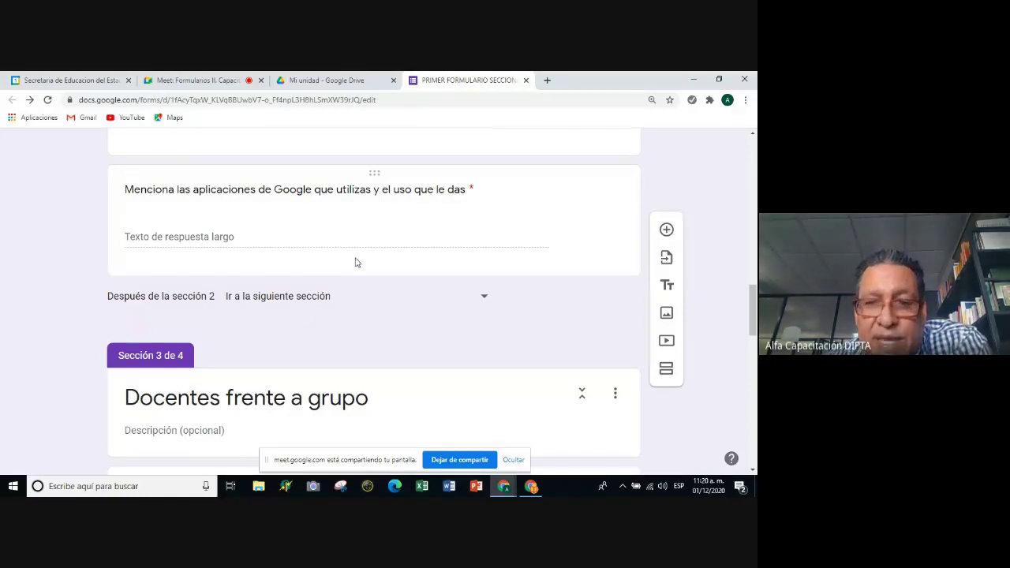
click(485, 299)
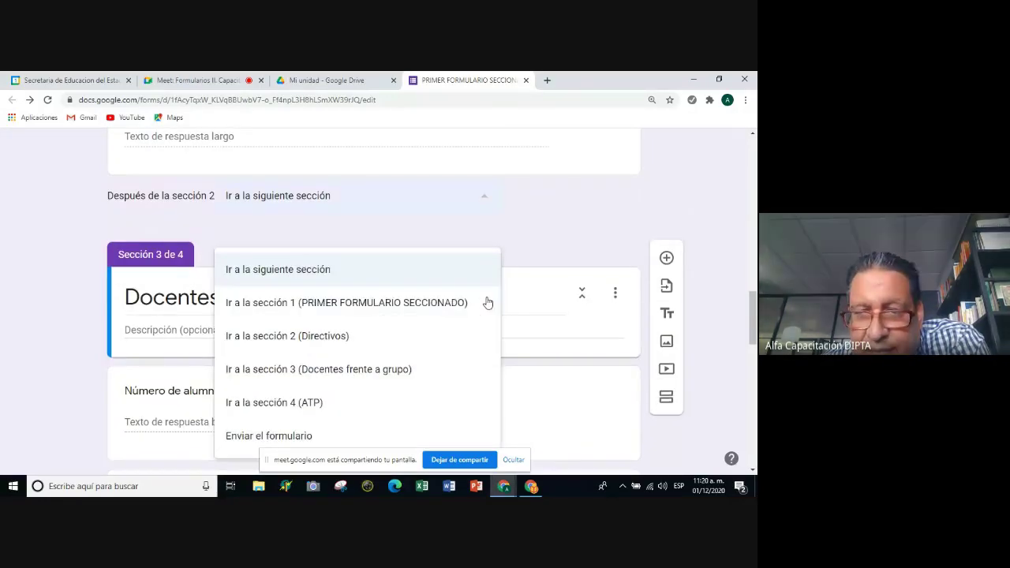
Set 'Después de la sección 2' to 'Enviar el formulario'.
click(527, 227)
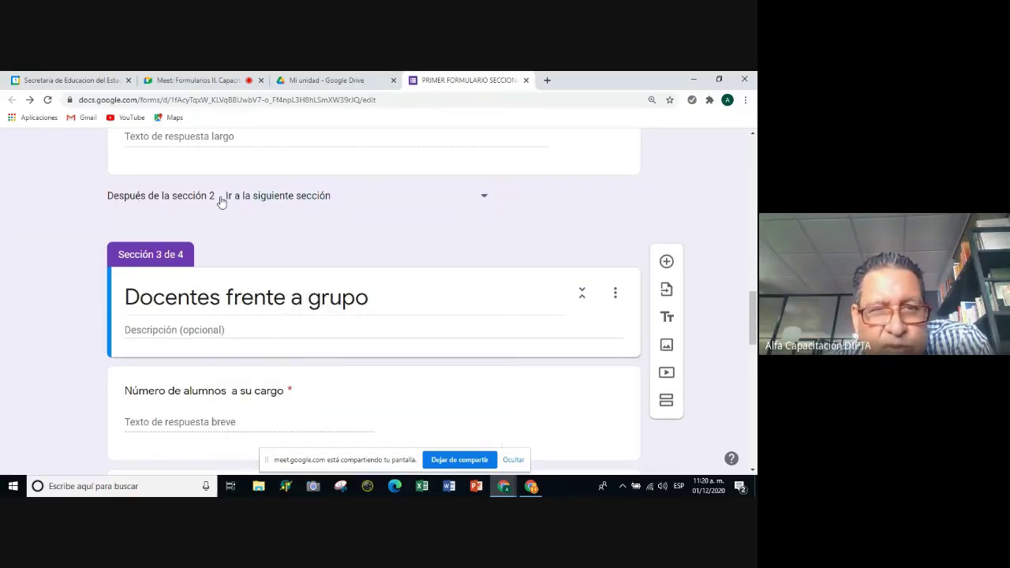
click(485, 201)
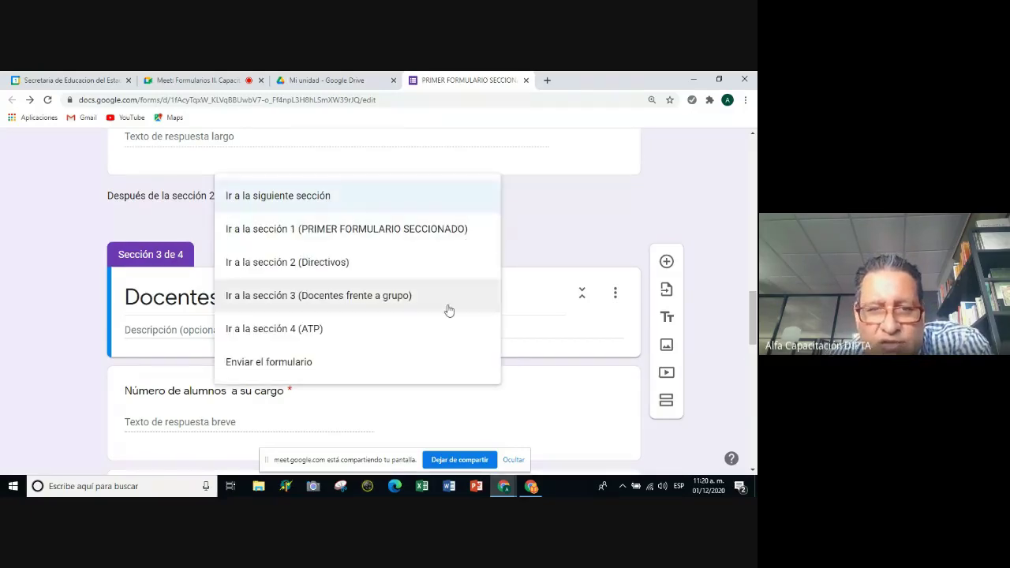
scroll(446, 310, down, 2)
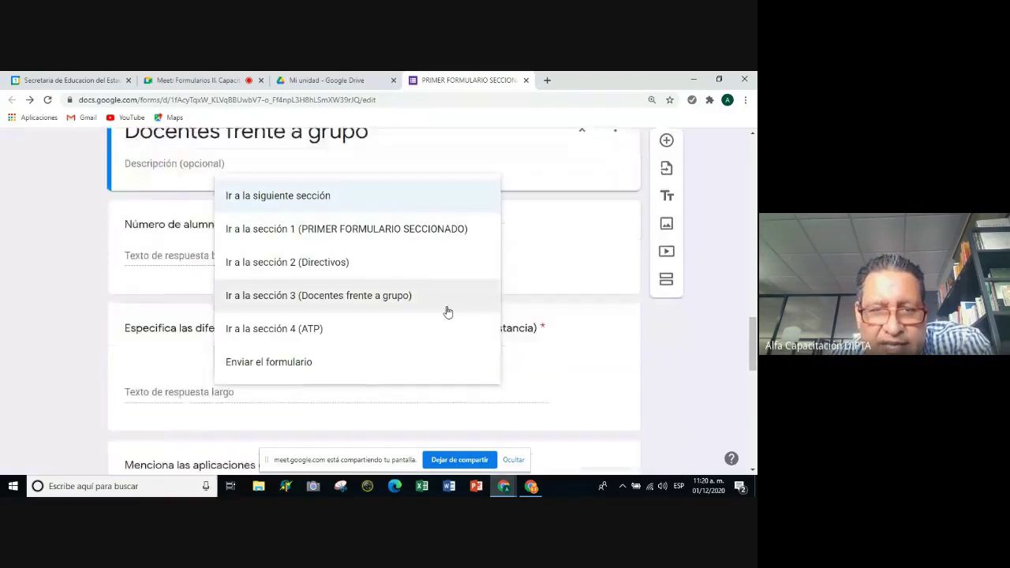
click(300, 365)
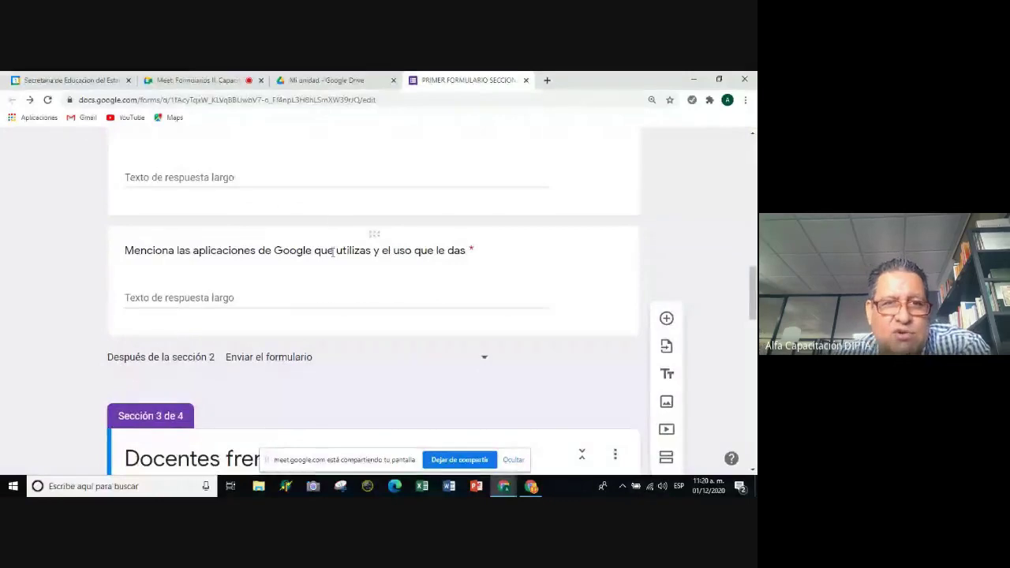
Set 'Después de la sección 3' to 'Enviar el formulario' as well.
scroll(332, 252, up, 5)
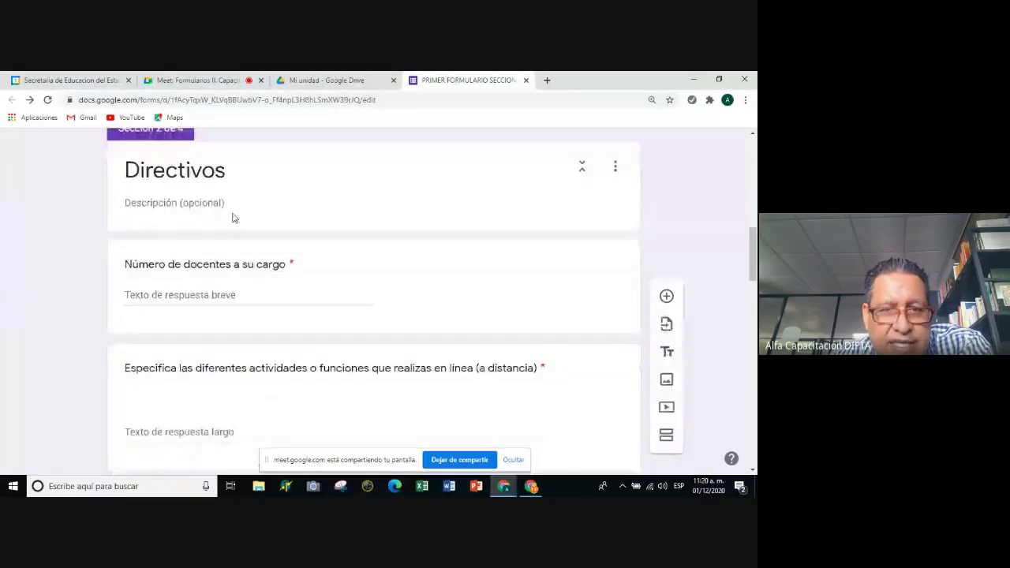
scroll(235, 221, down, 6)
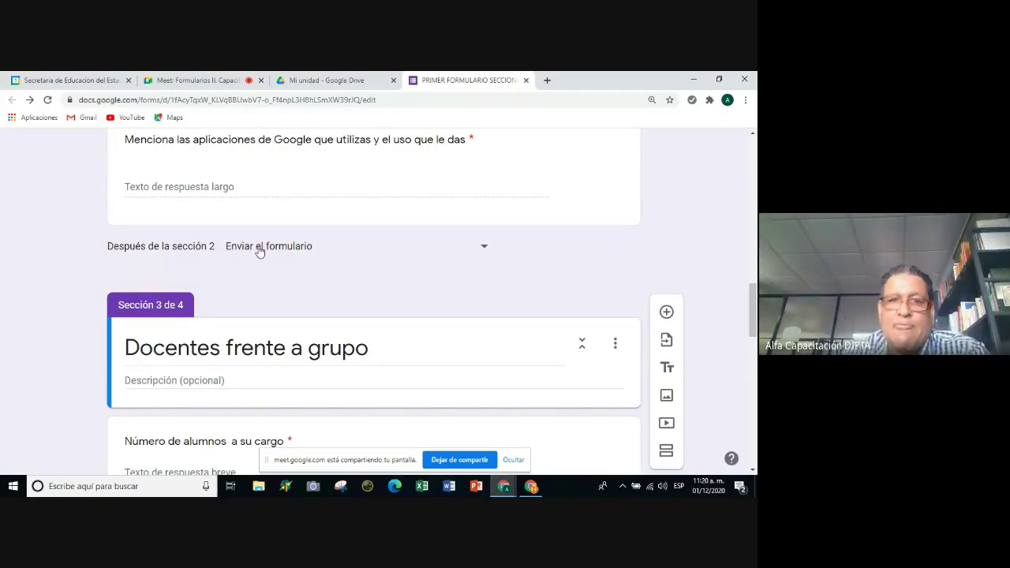
scroll(258, 259, down, 1)
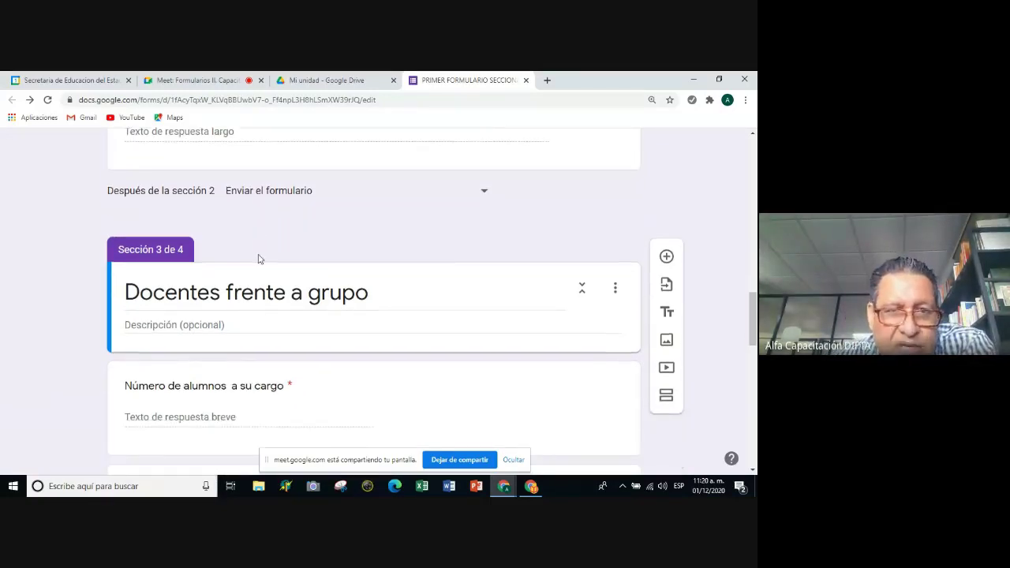
scroll(259, 259, down, 4)
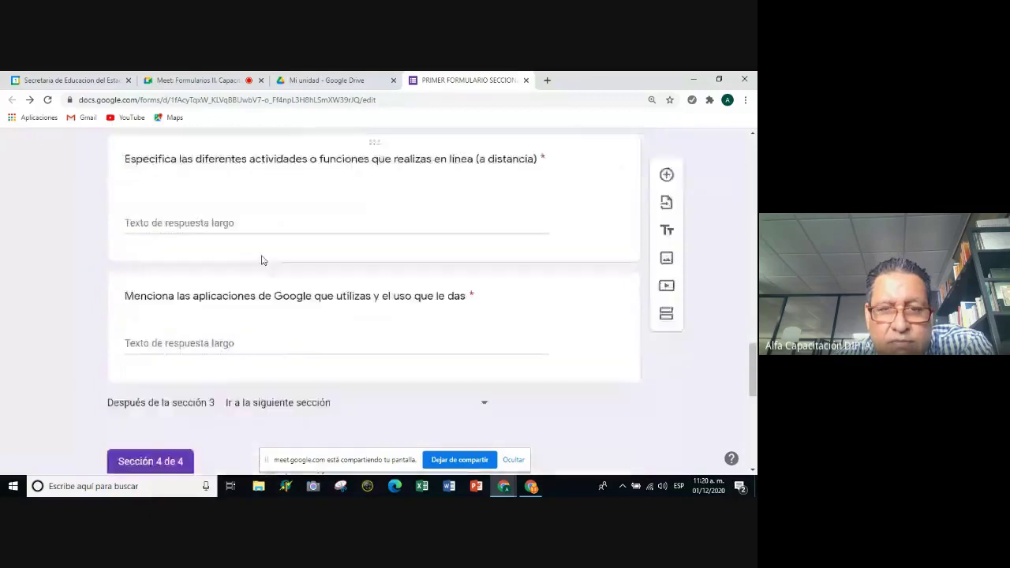
scroll(261, 257, down, 3)
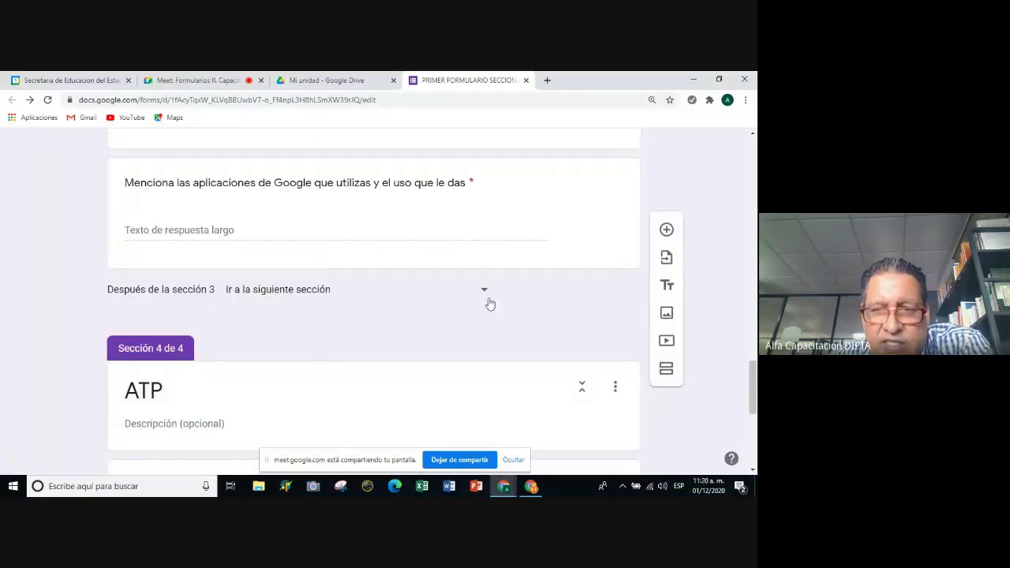
click(487, 295)
click(309, 436)
scroll(327, 157, up, 6)
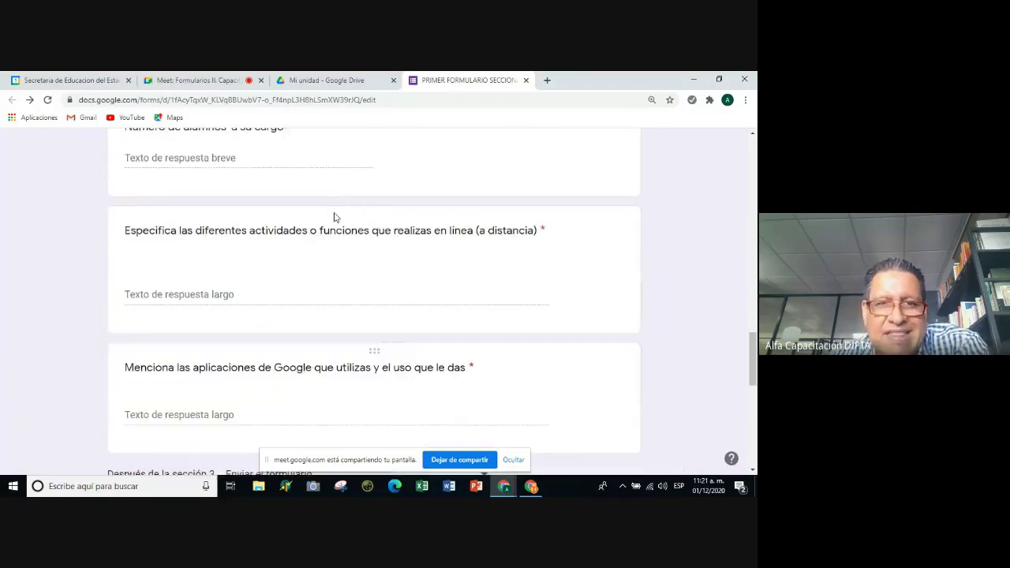
scroll(332, 216, up, 4)
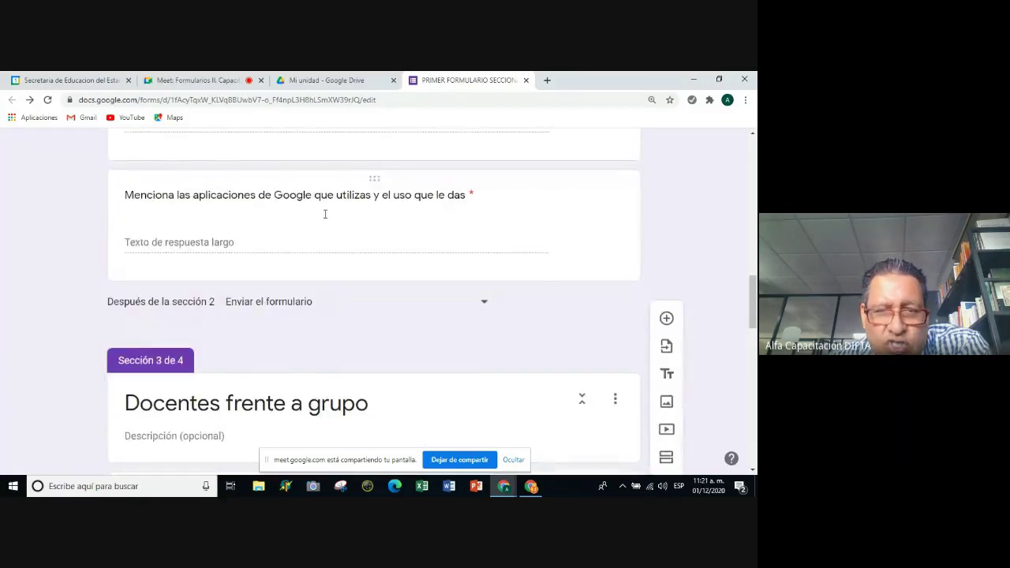
scroll(325, 217, down, 10)
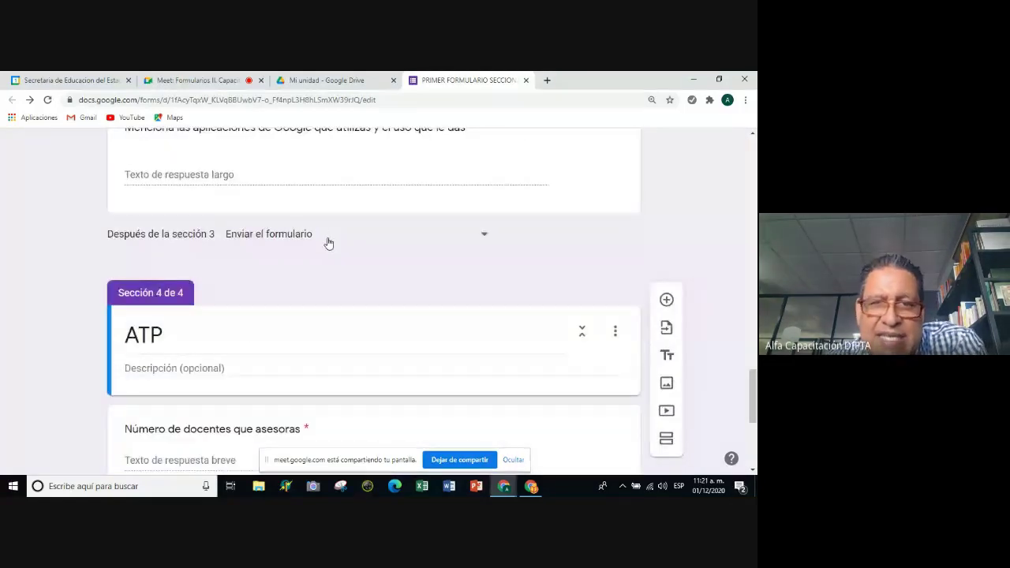
scroll(345, 237, down, 4)
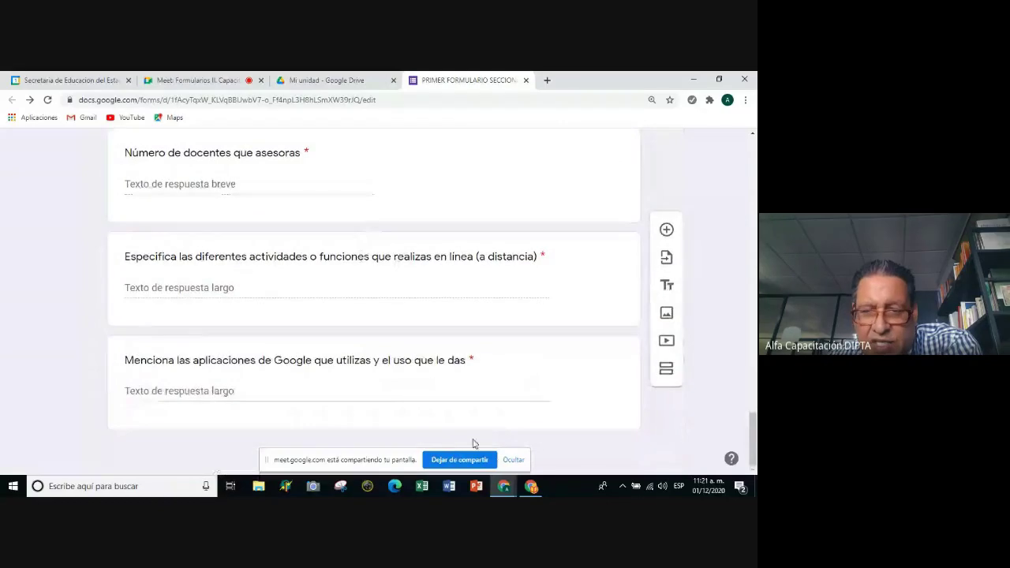
drag(387, 458, 592, 460)
scroll(414, 291, down, 4)
scroll(416, 289, up, 1)
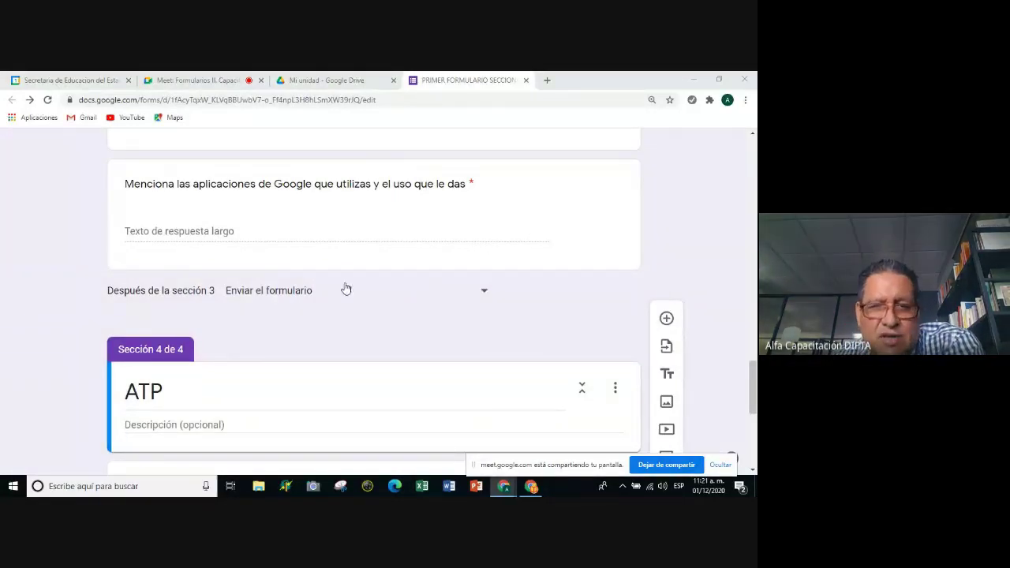
scroll(227, 300, down, 1)
scroll(227, 300, down, 4)
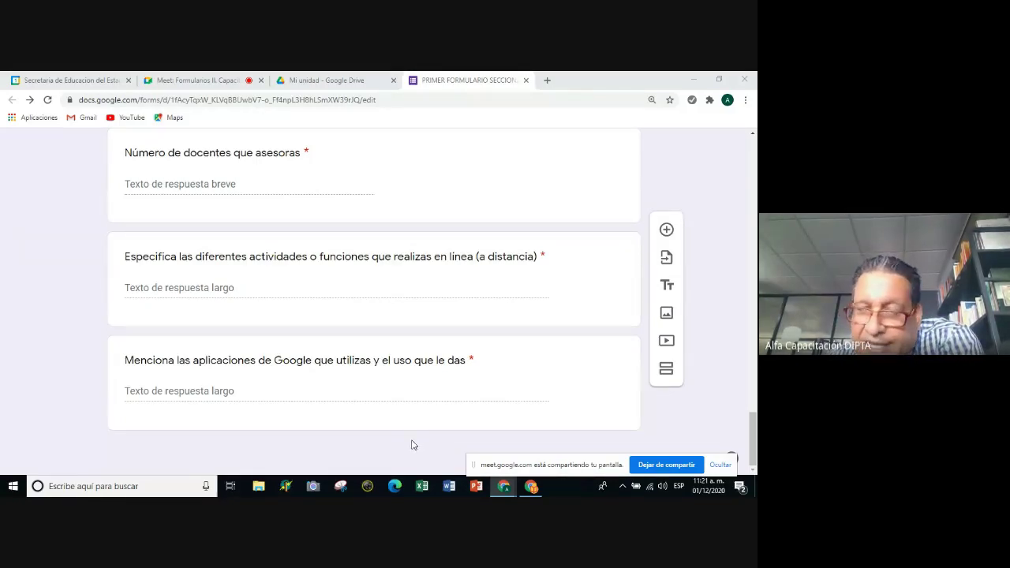
scroll(411, 445, up, 15)
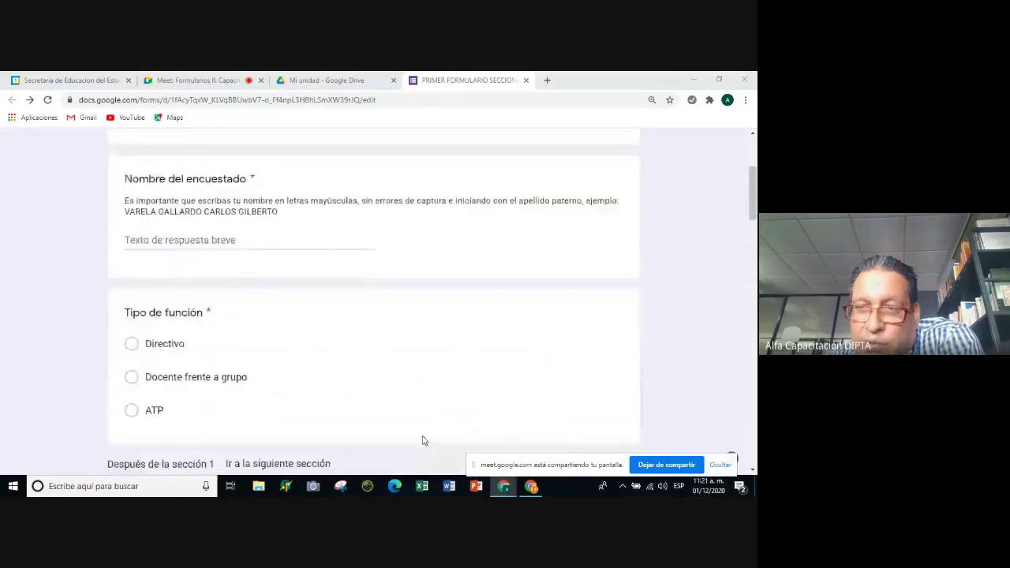
scroll(422, 440, up, 5)
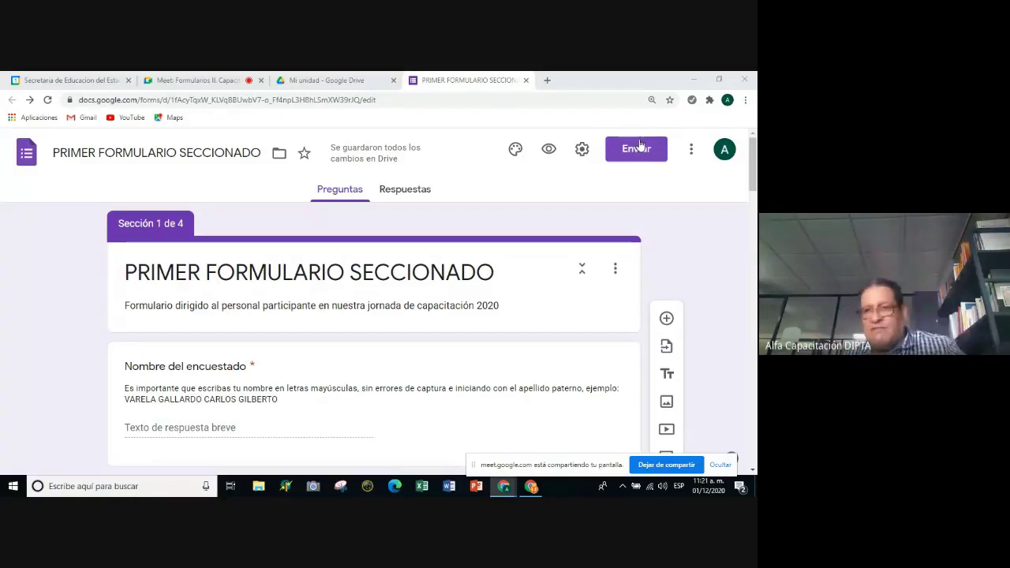
scroll(639, 241, down, 15)
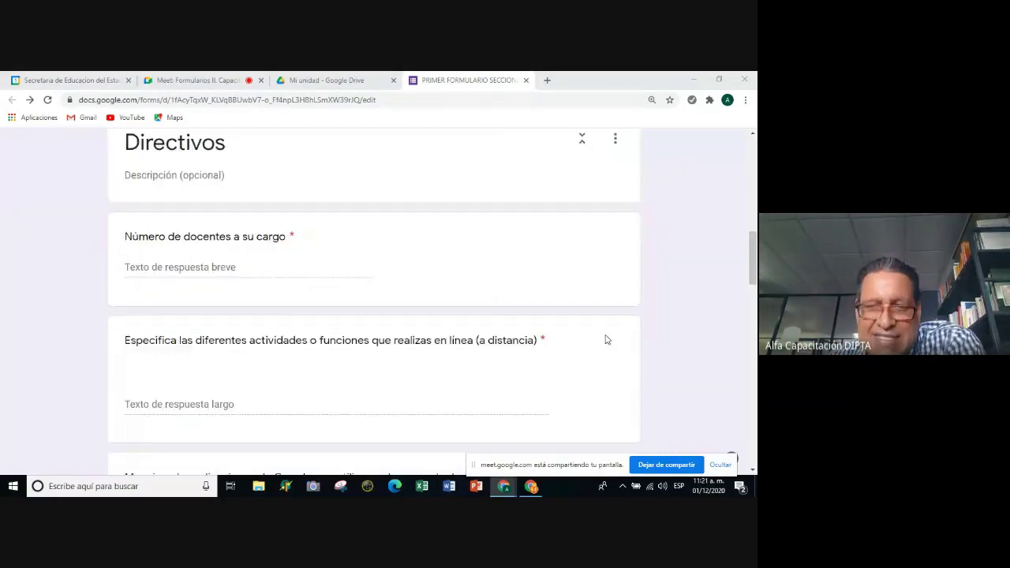
scroll(539, 396, up, 2)
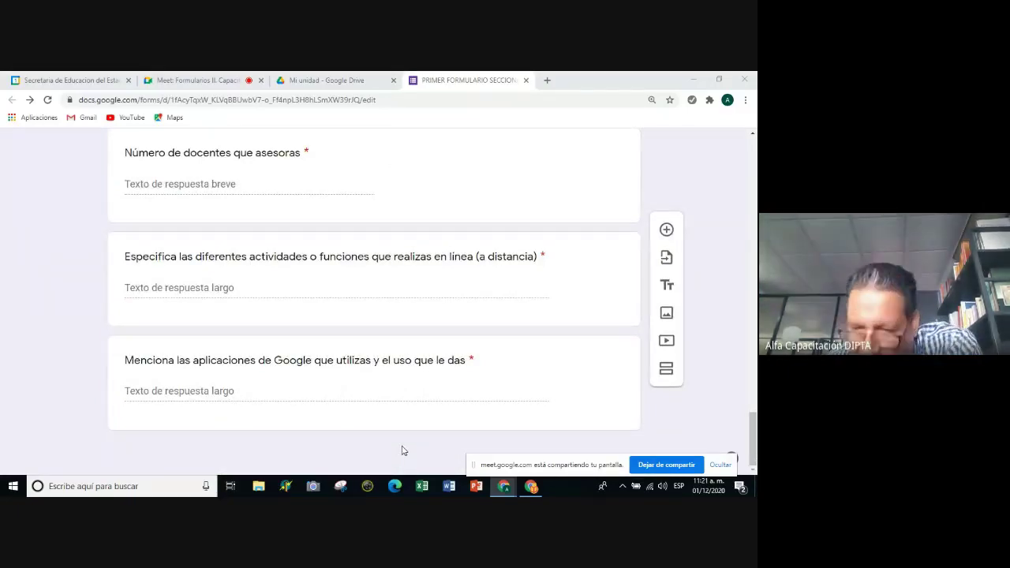
scroll(402, 451, up, 8)
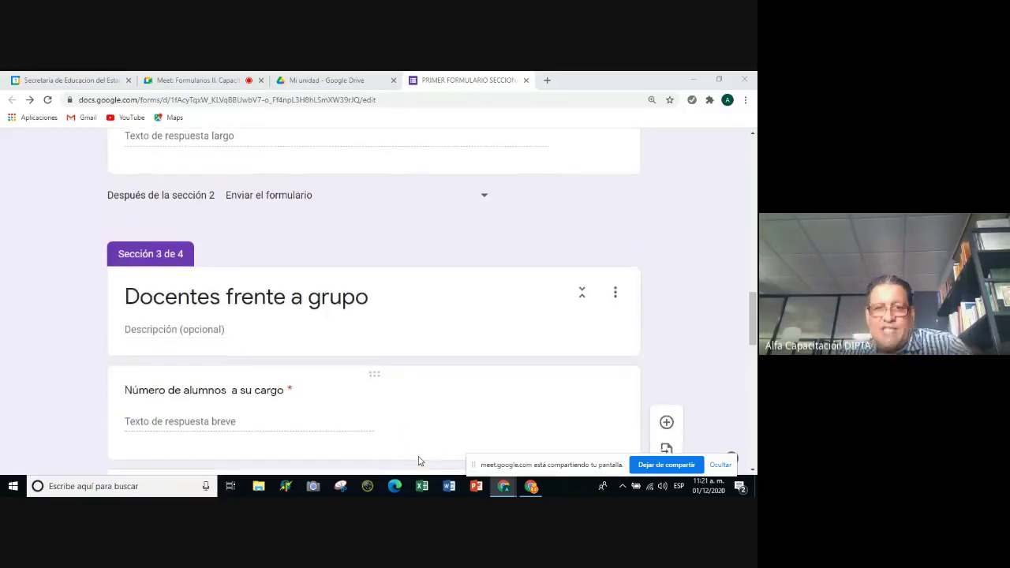
scroll(426, 461, up, 5)
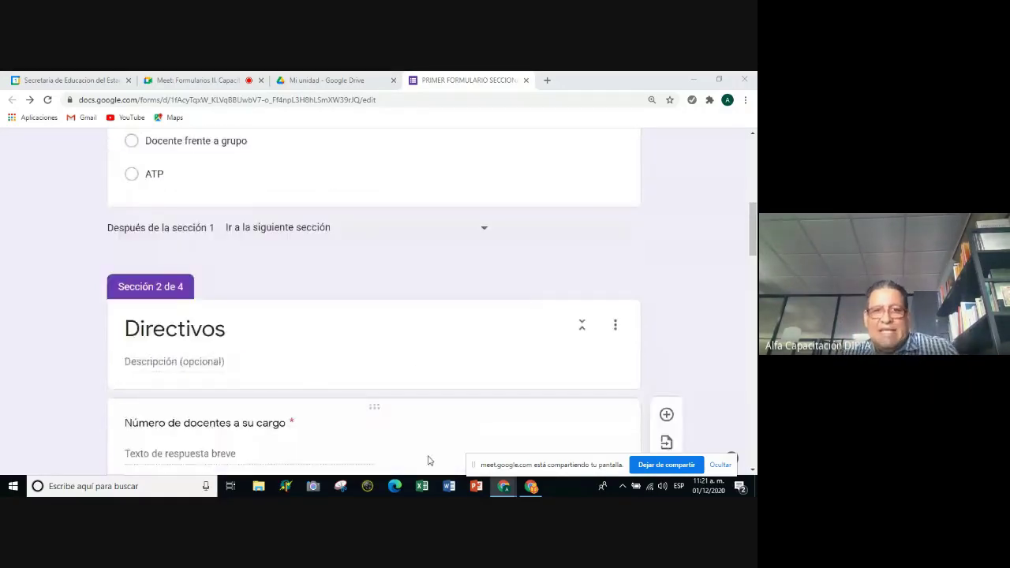
scroll(429, 461, up, 3)
scroll(428, 457, up, 2)
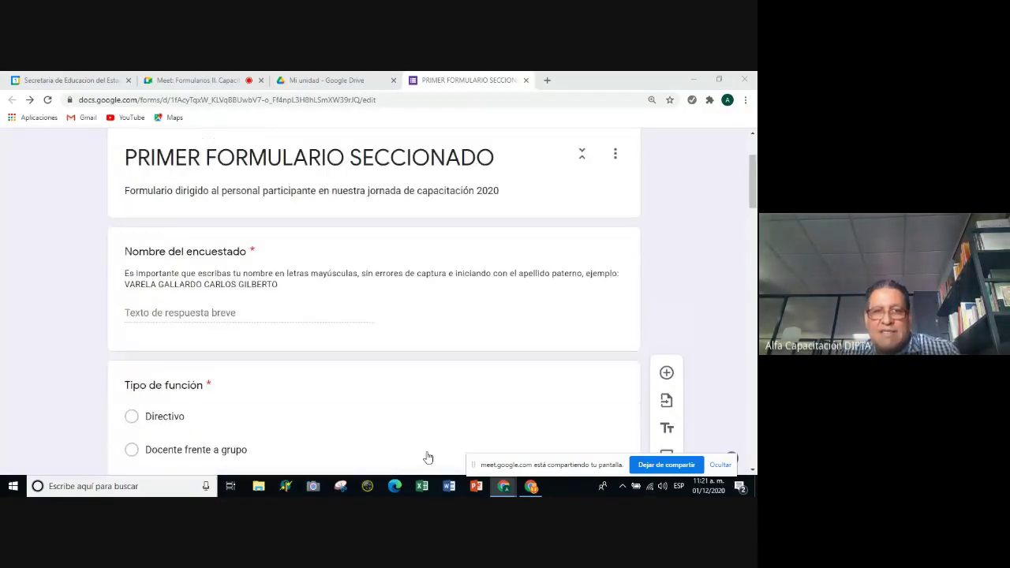
click(424, 449)
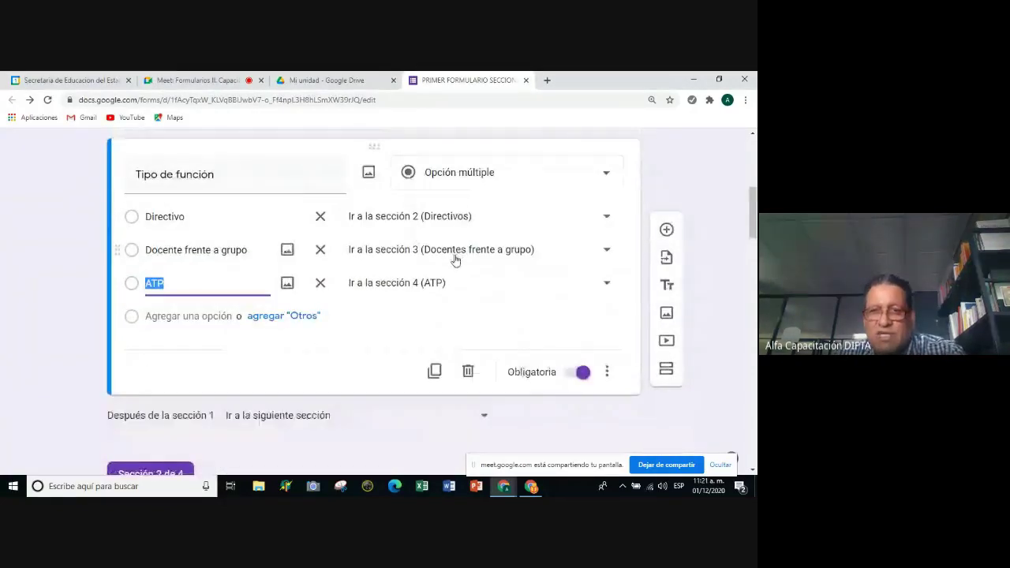
scroll(455, 260, down, 3)
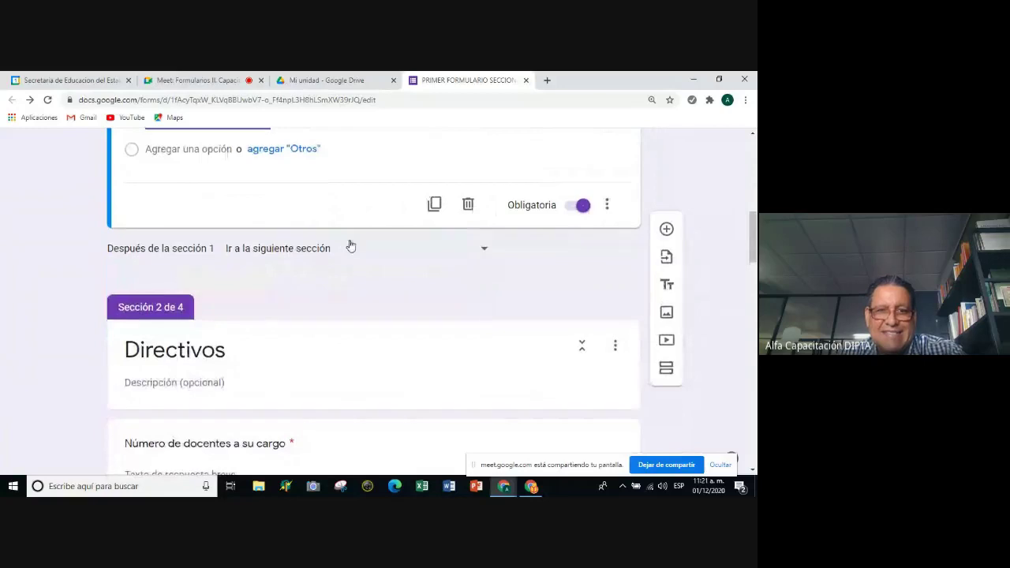
scroll(351, 246, down, 2)
scroll(351, 246, down, 3)
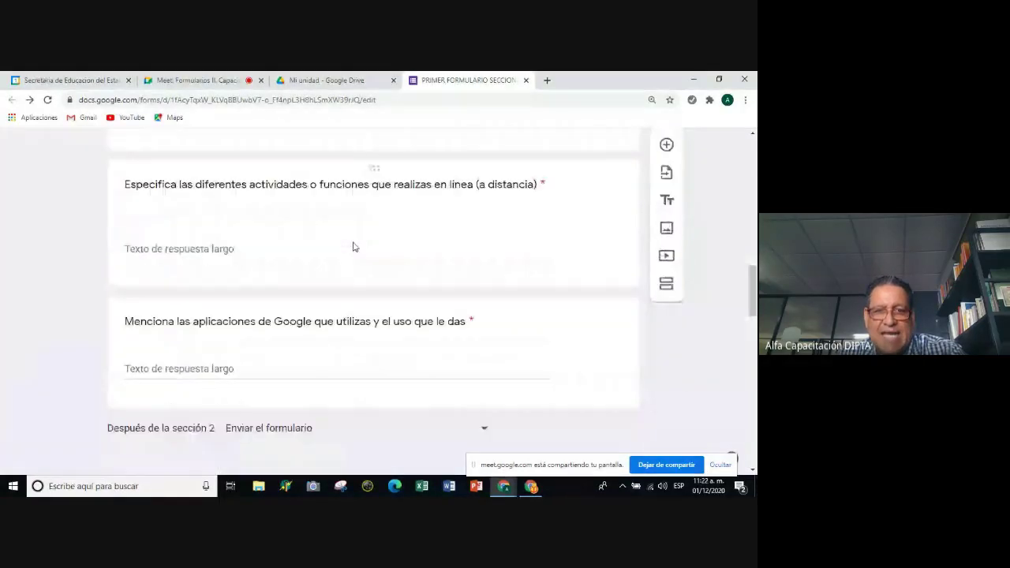
scroll(371, 276, down, 2)
scroll(384, 298, down, 8)
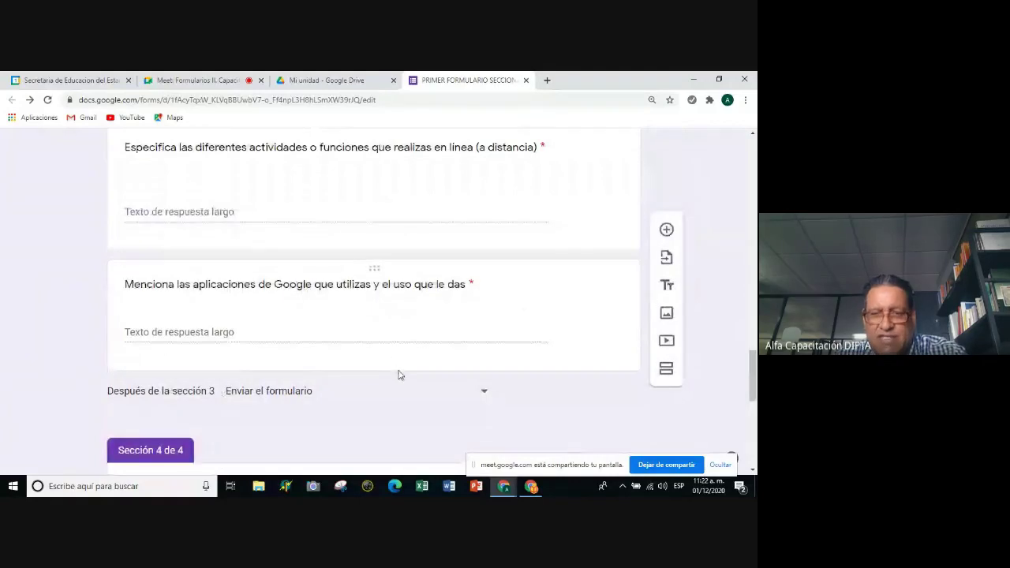
scroll(398, 376, down, 2)
scroll(400, 366, down, 3)
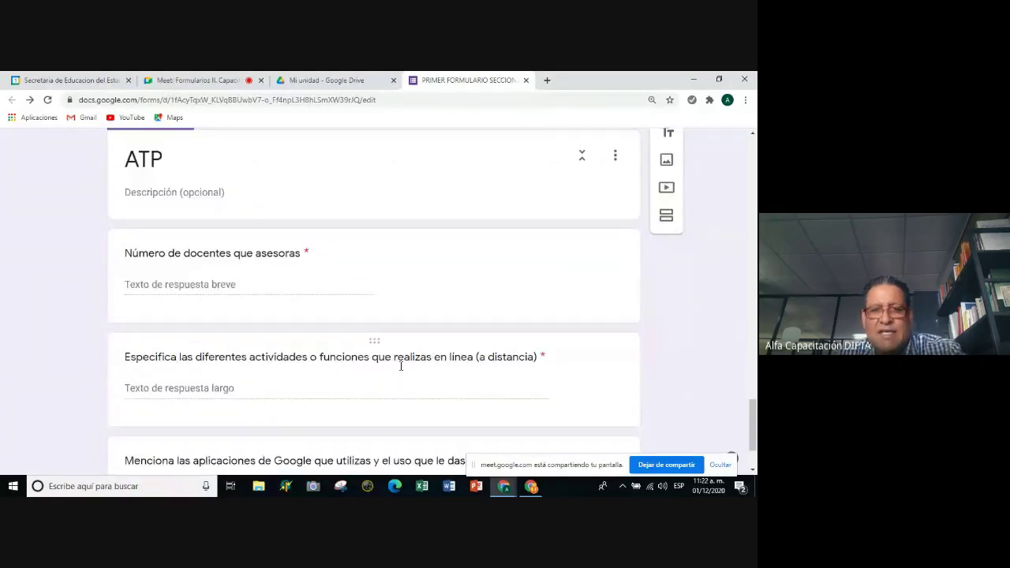
scroll(401, 366, up, 15)
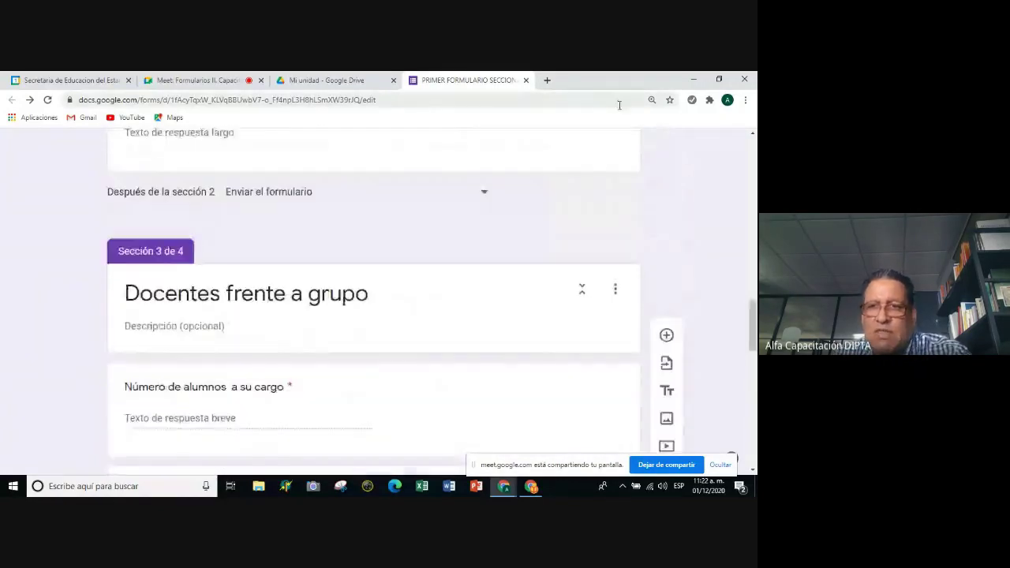
scroll(642, 194, up, 5)
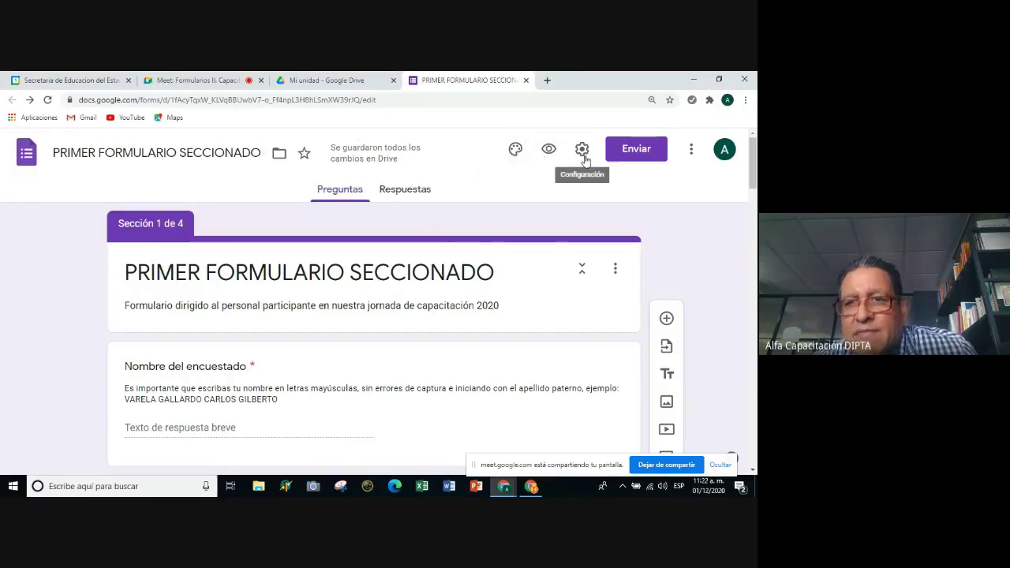
click(549, 151)
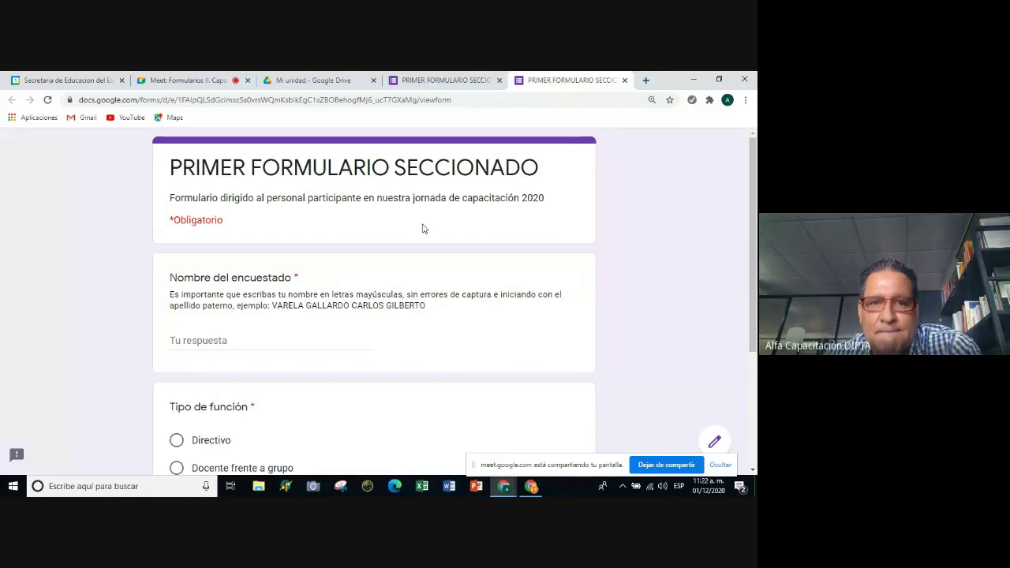
scroll(422, 228, down, 1)
scroll(422, 229, up, 1)
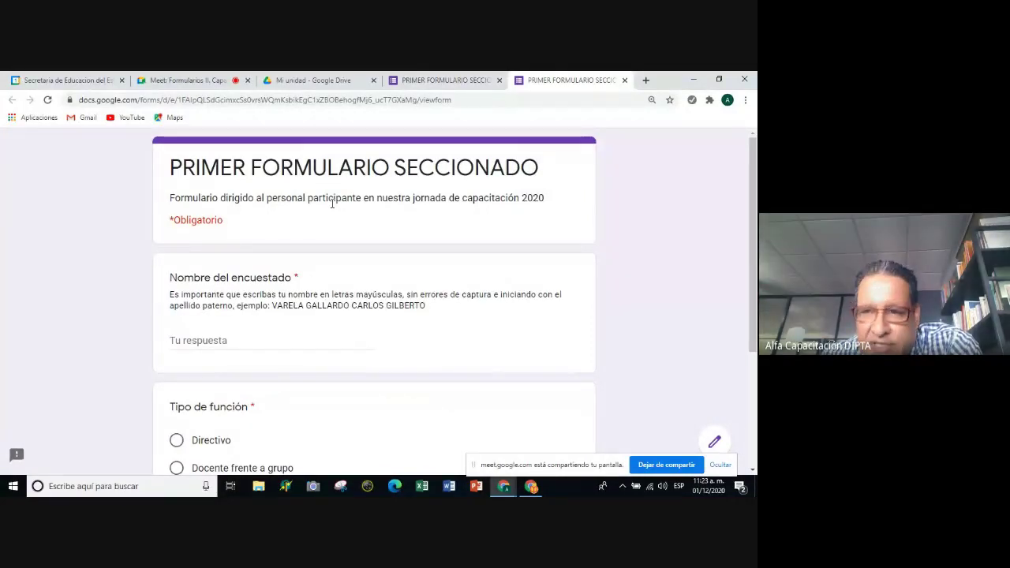
scroll(354, 199, down, 3)
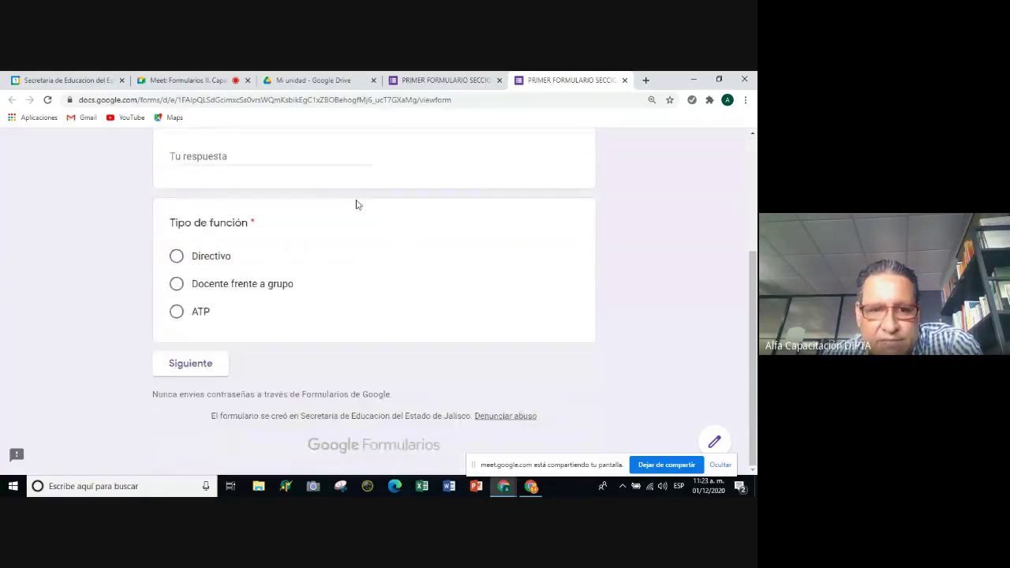
scroll(356, 203, up, 2)
scroll(356, 204, up, 2)
scroll(356, 197, down, 1)
scroll(355, 197, up, 1)
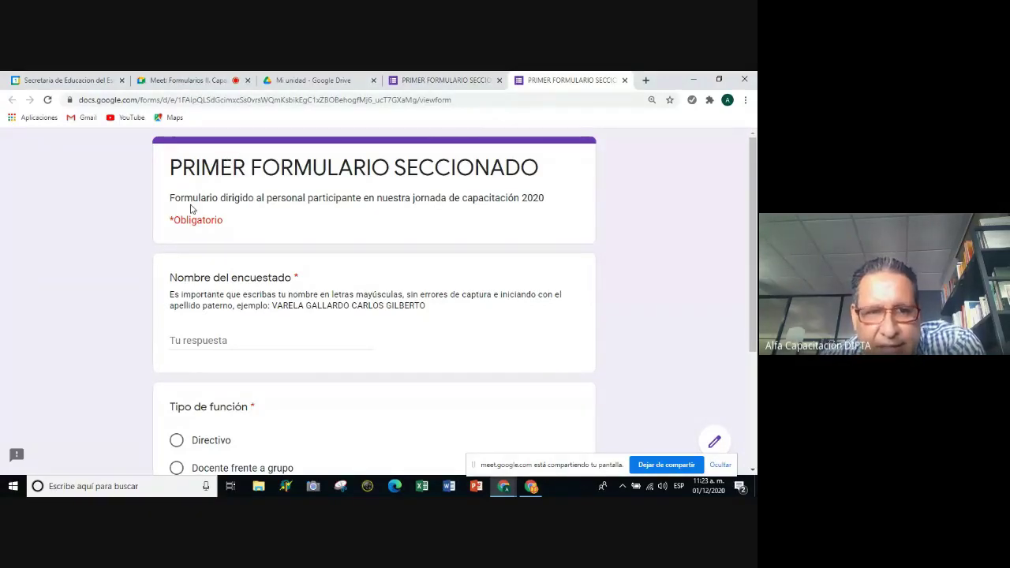
scroll(194, 216, down, 1)
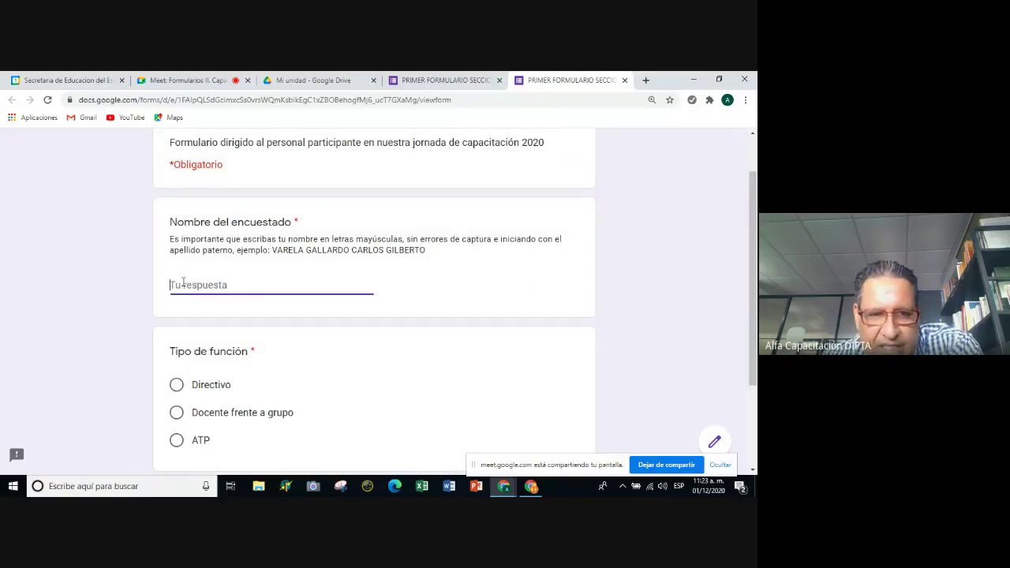
Enter a test respondent name in Nombre del encuestado and select Directivo for Tipo de función.
text(Ca)
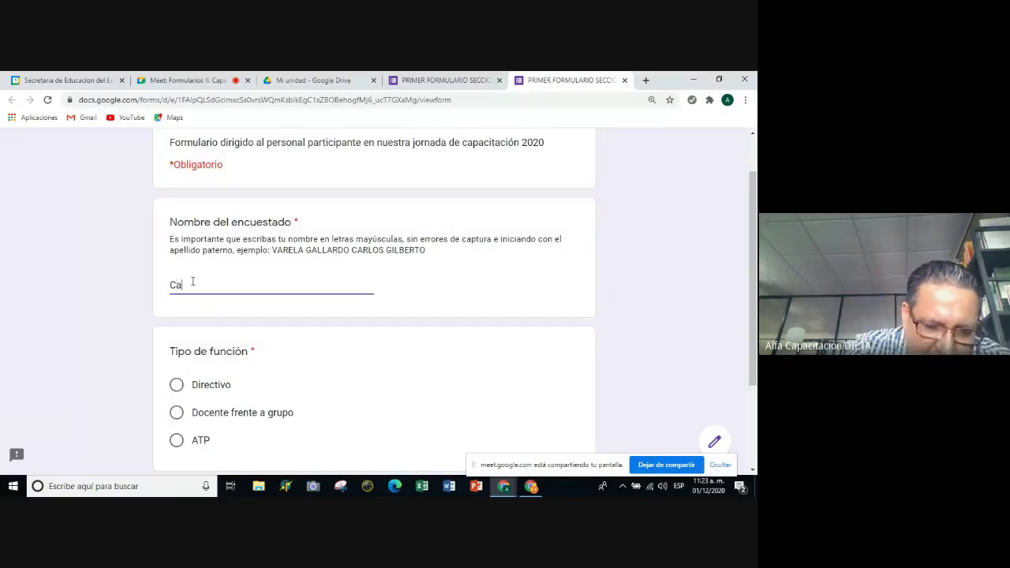
text(rlos)
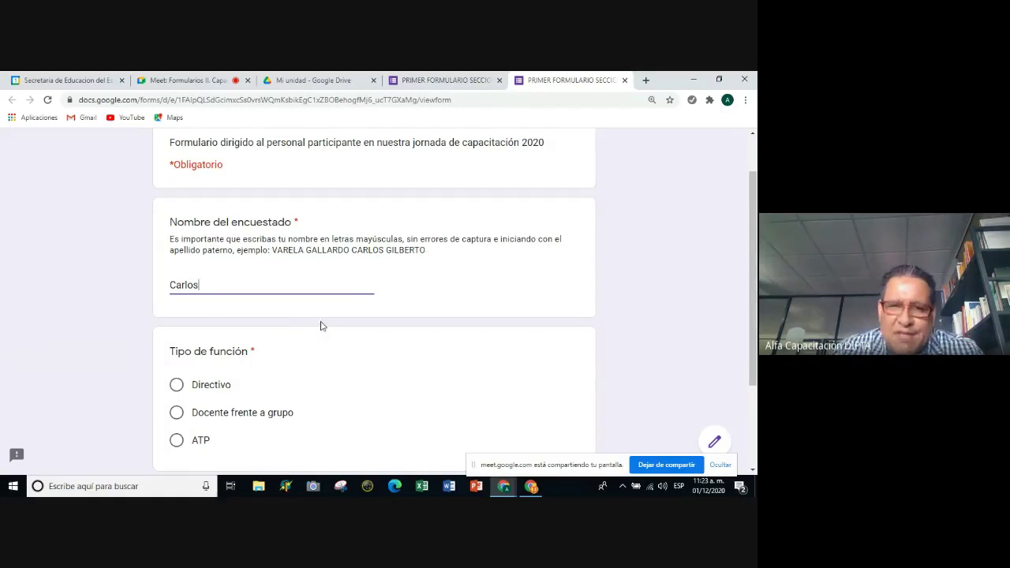
scroll(266, 296, down, 1)
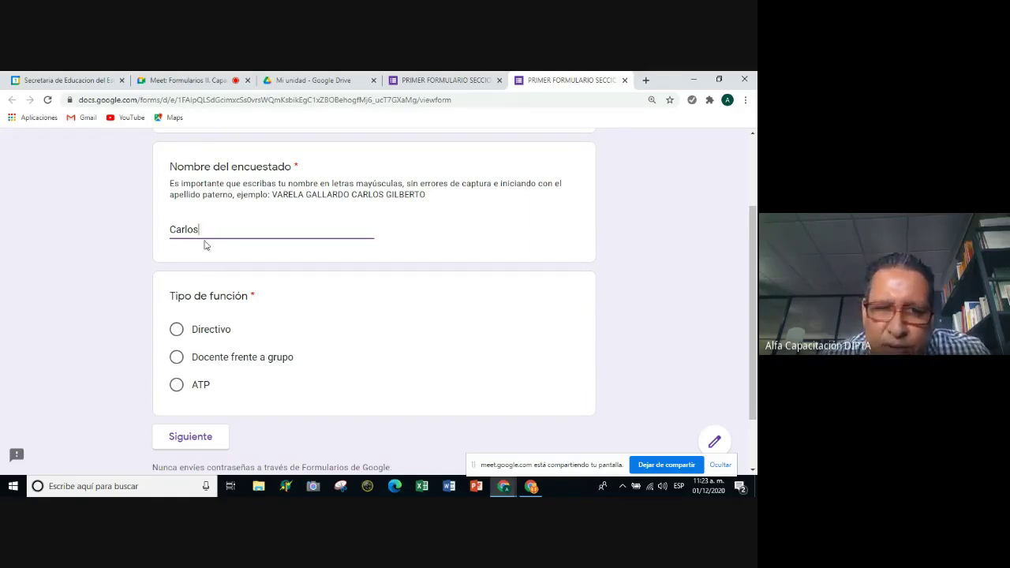
click(177, 334)
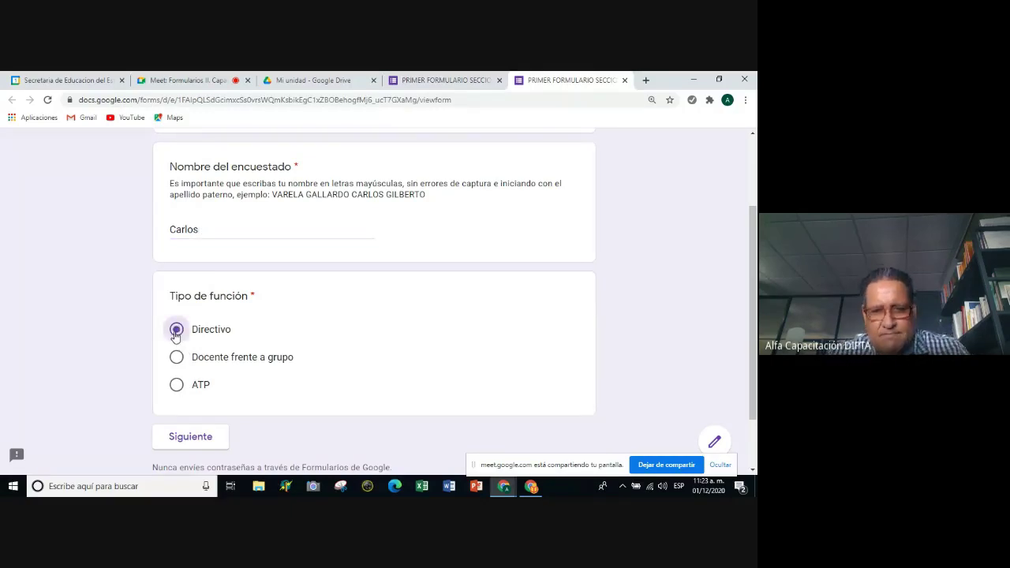
scroll(314, 213, up, 3)
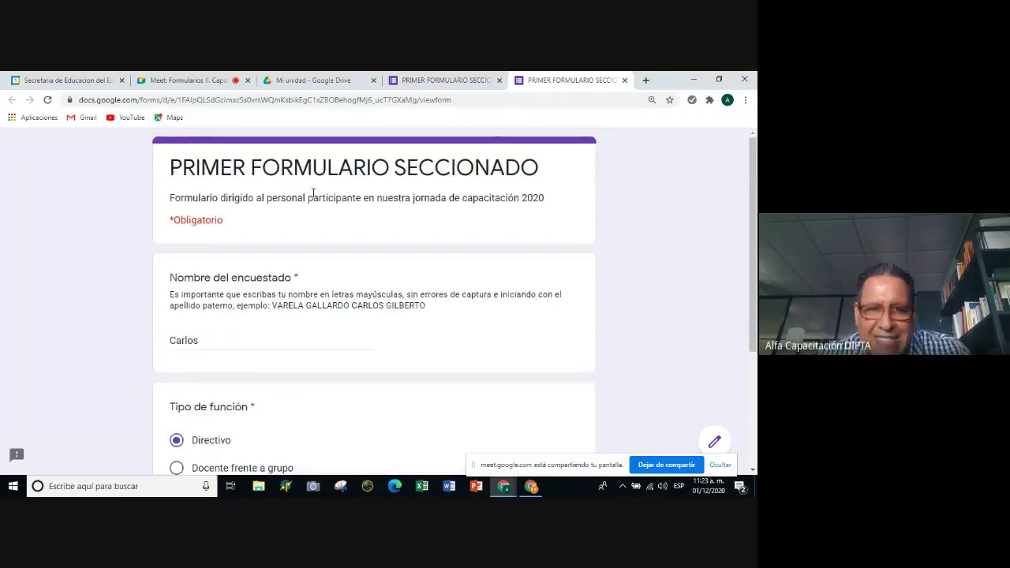
scroll(312, 203, down, 4)
scroll(317, 207, up, 2)
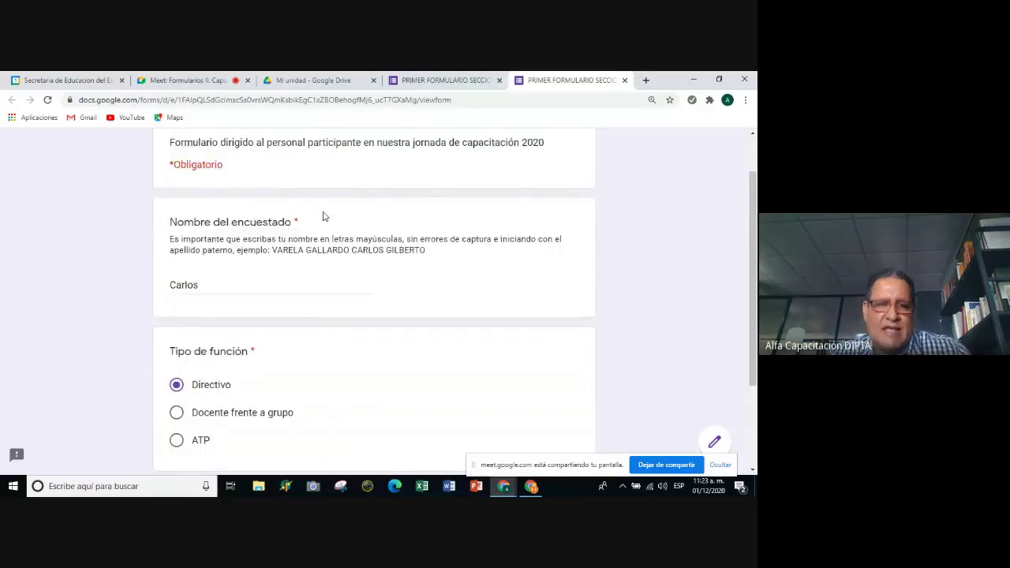
scroll(321, 217, down, 2)
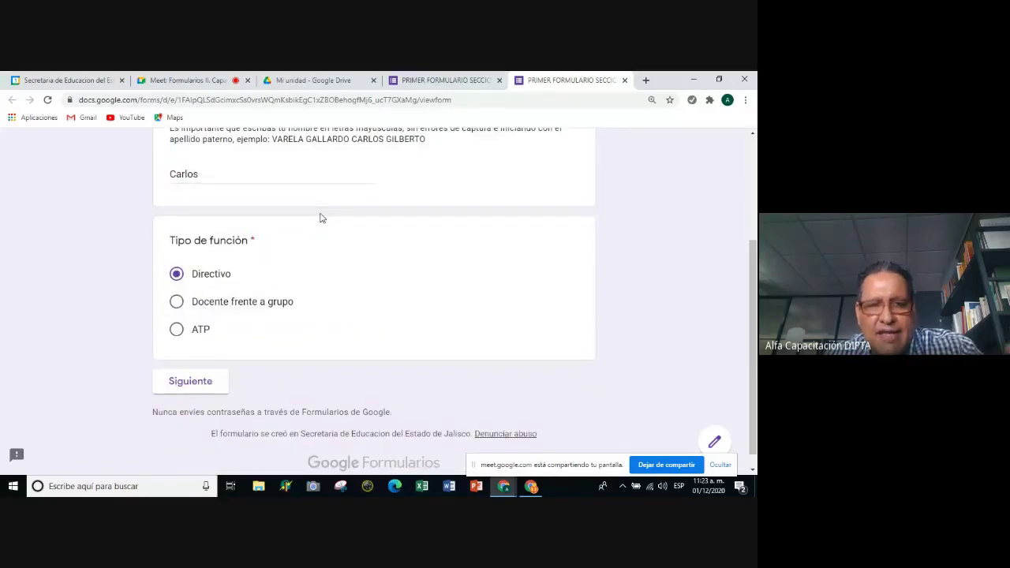
click(195, 388)
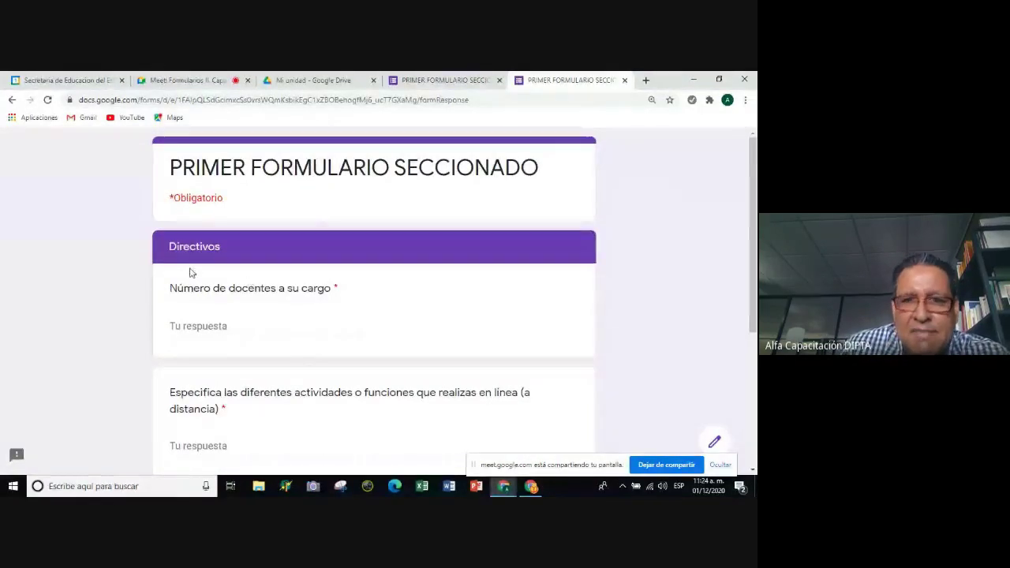
scroll(190, 272, down, 3)
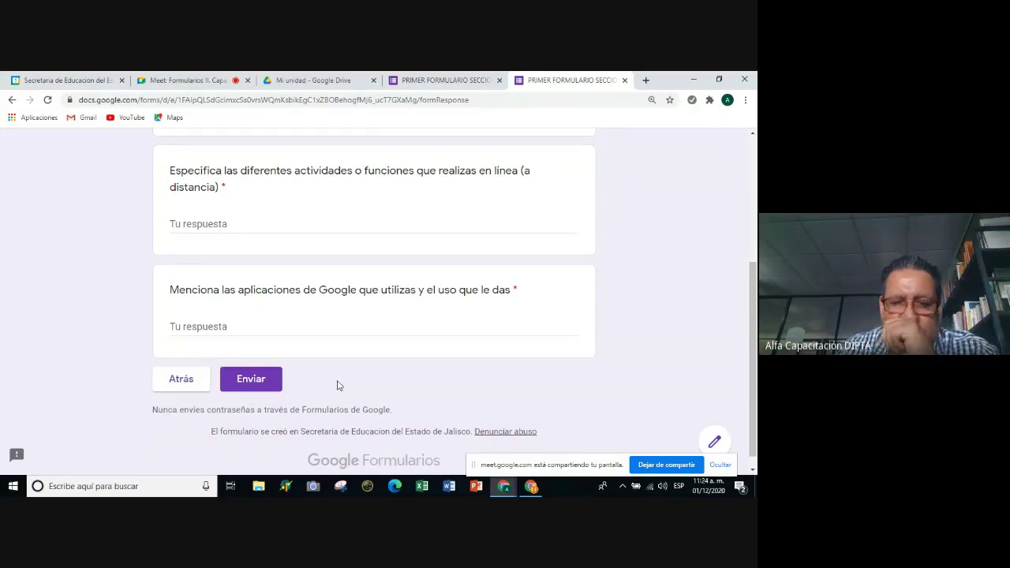
click(182, 380)
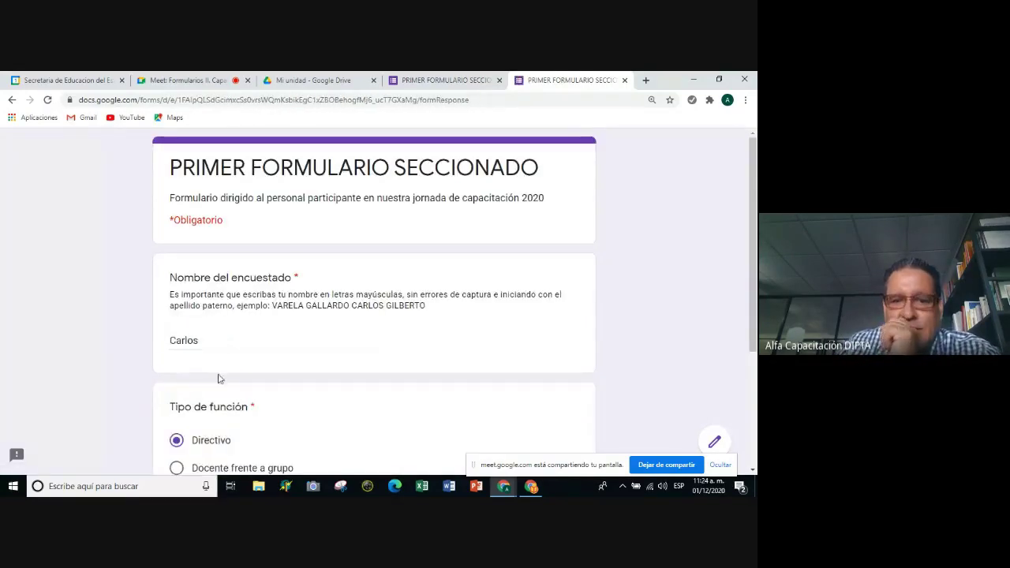
scroll(218, 377, down, 3)
Select Docente frente a grupo and advance to its section with Siguiente.
click(176, 302)
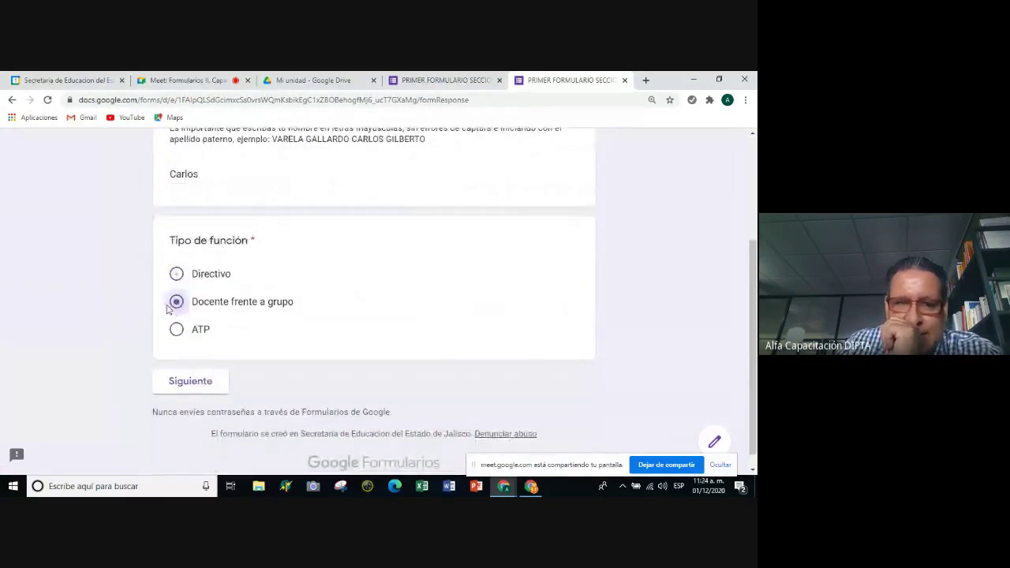
scroll(336, 287, up, 1)
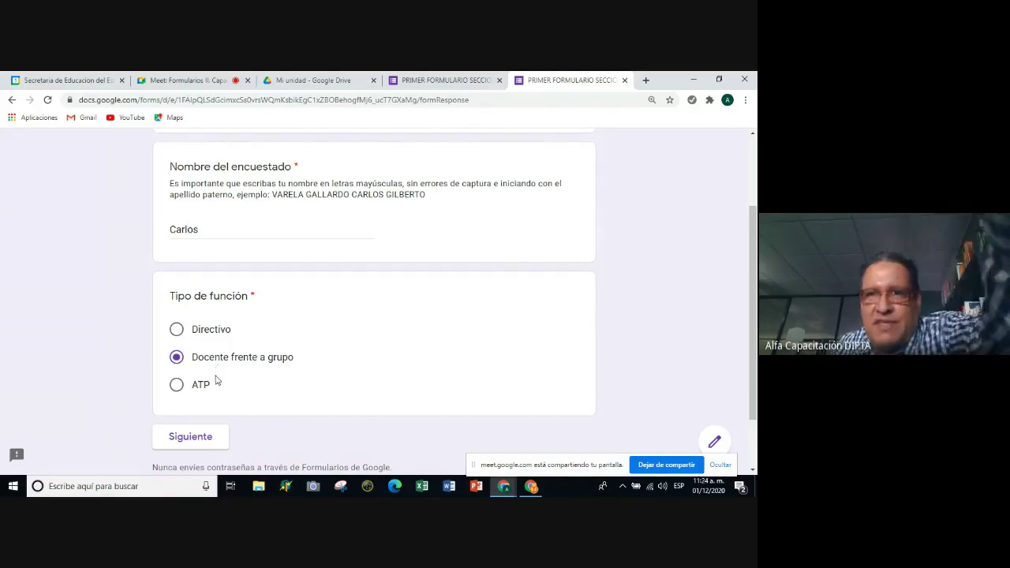
scroll(221, 391, down, 1)
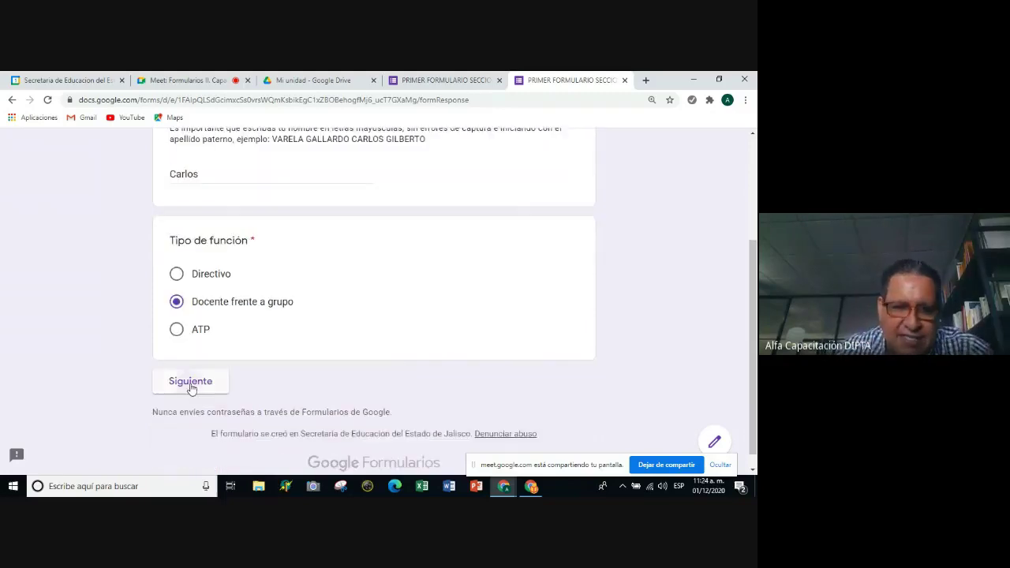
click(190, 382)
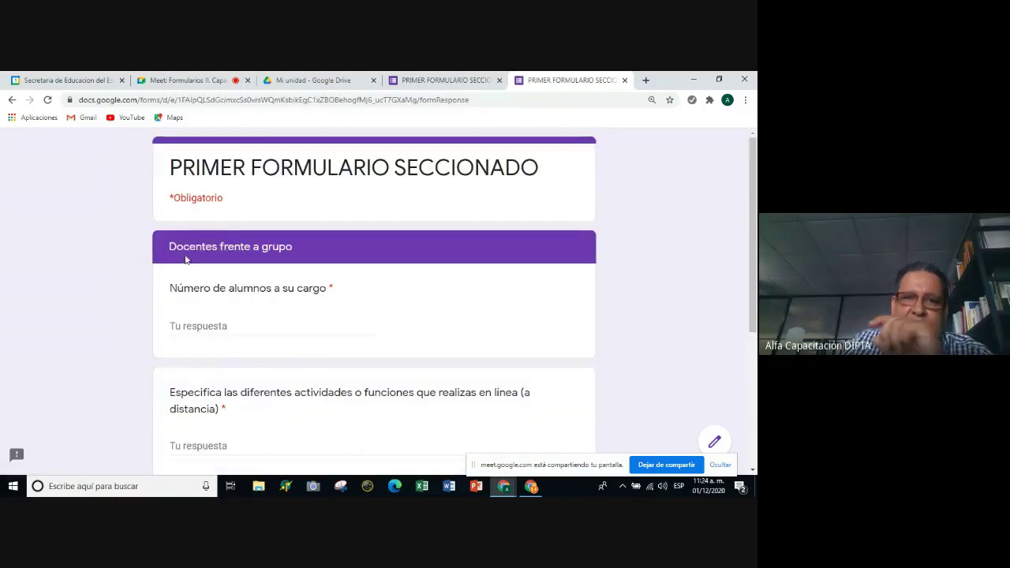
Review the Docentes frente a grupo section, then return to the first page with Atrás.
scroll(164, 253, down, 2)
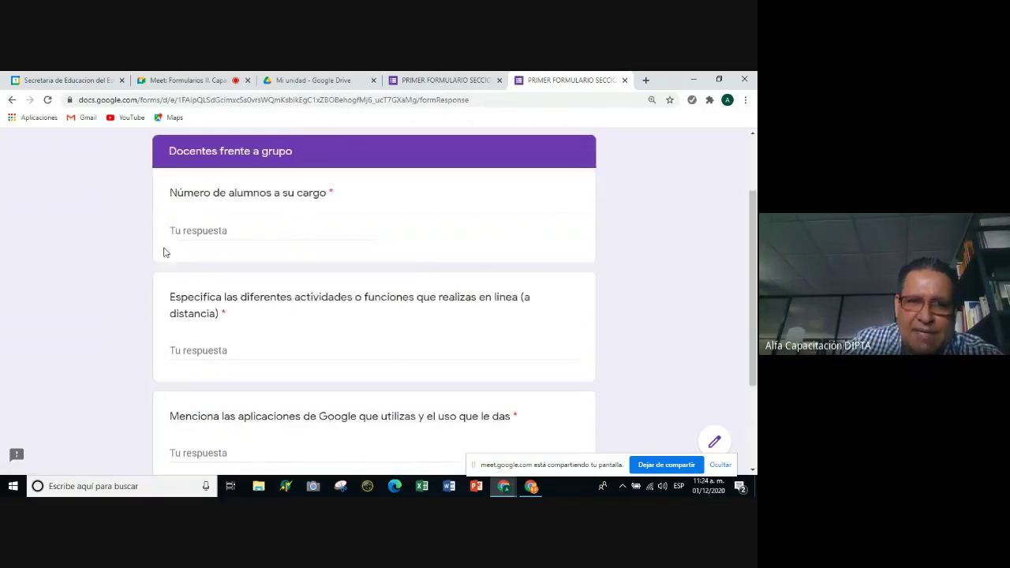
scroll(197, 214, down, 1)
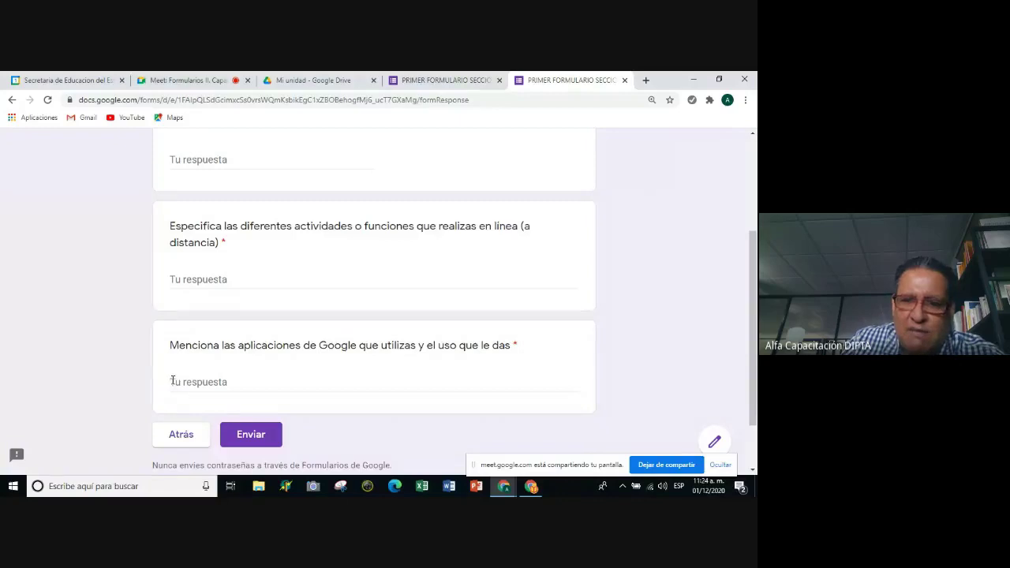
scroll(172, 381, up, 3)
scroll(173, 384, up, 2)
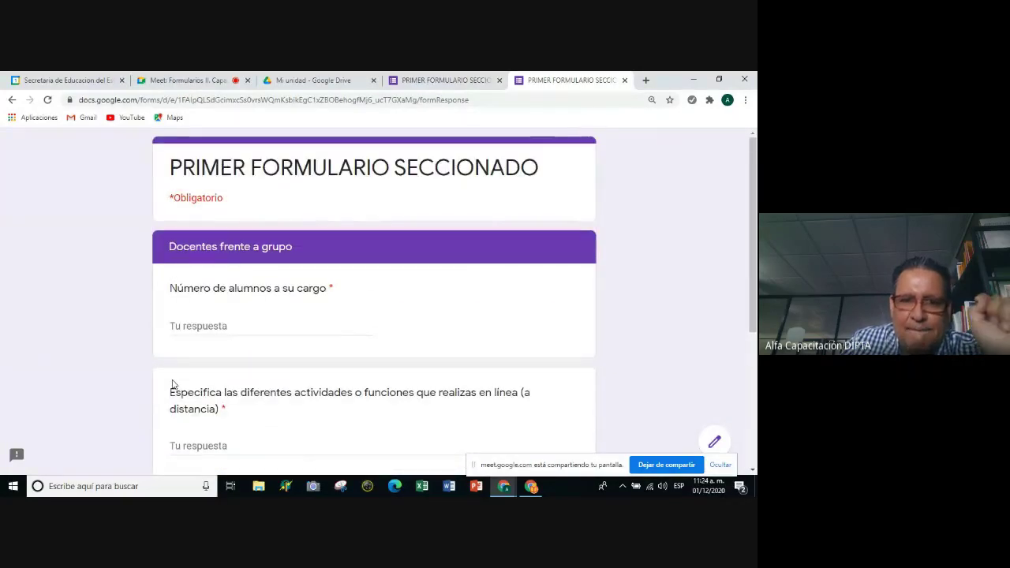
scroll(173, 384, down, 5)
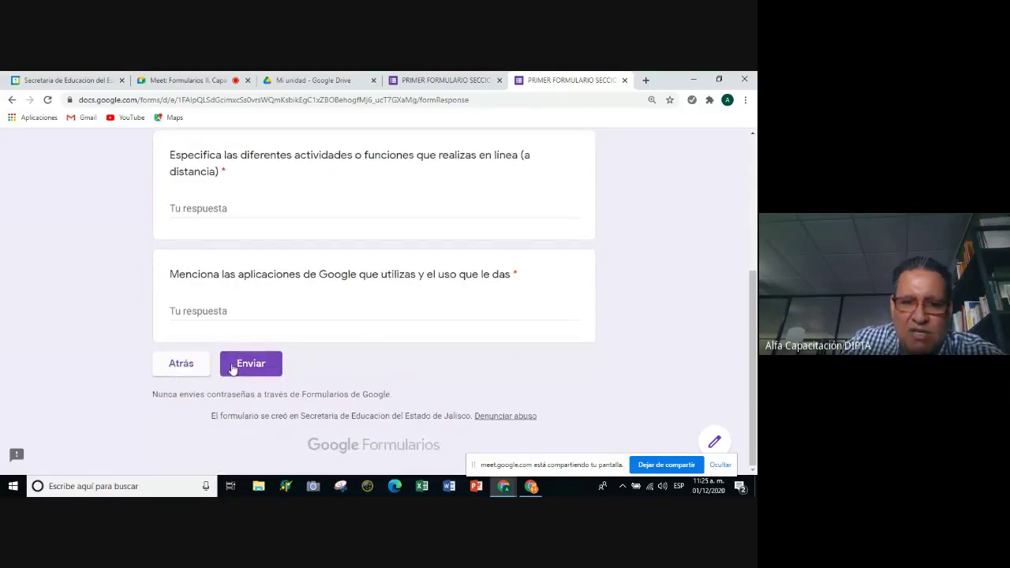
click(184, 367)
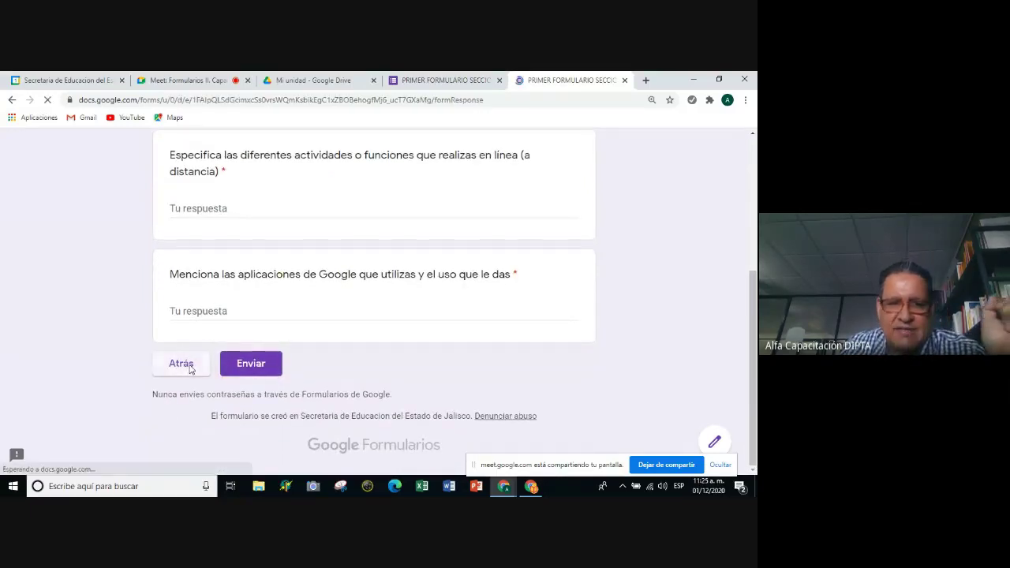
scroll(237, 324, down, 2)
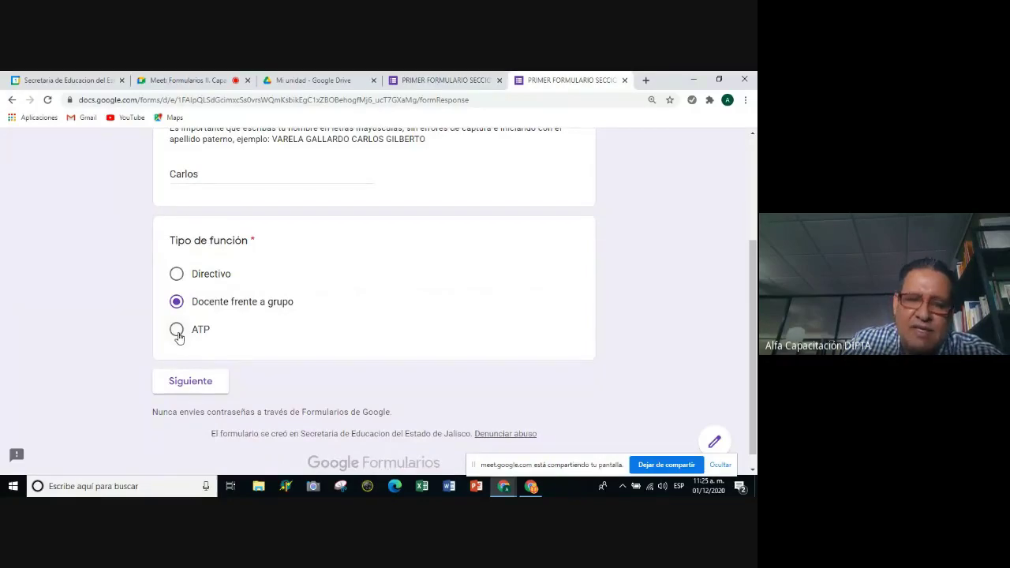
Pick ATP and advance to the ATP section with 'Número de docentes que asesoras'.
click(177, 331)
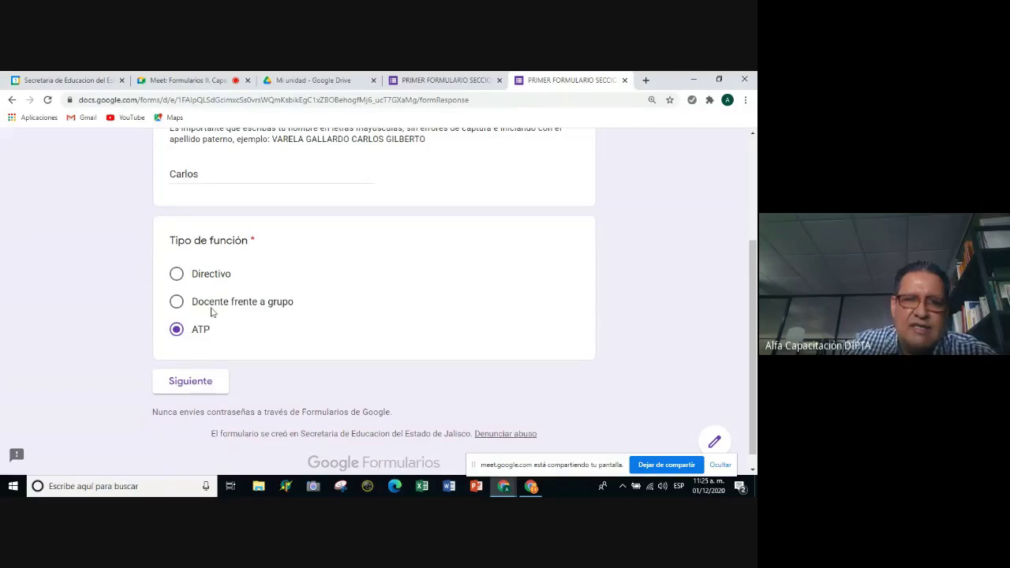
click(186, 388)
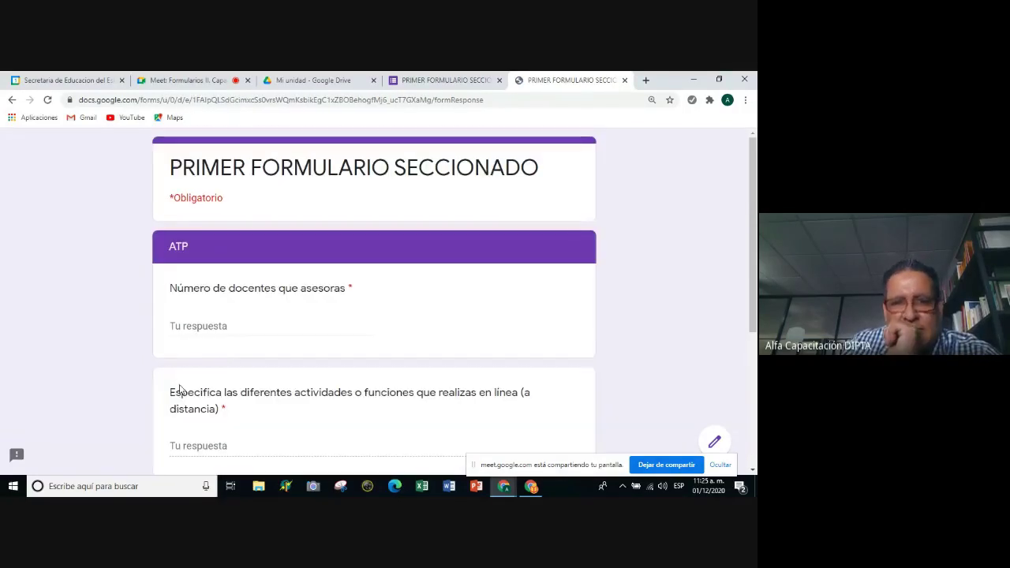
scroll(183, 245, down, 4)
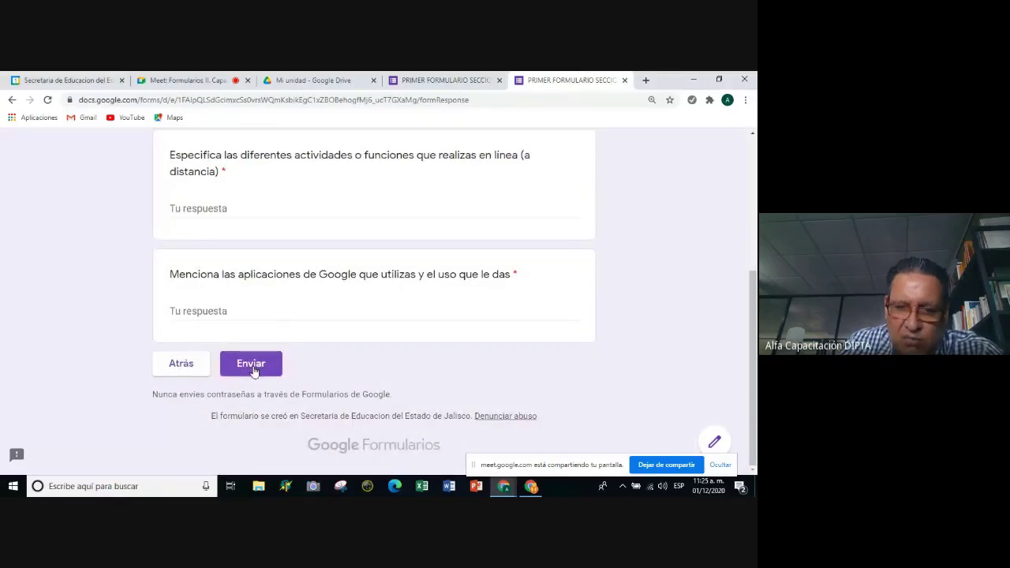
scroll(251, 371, up, 5)
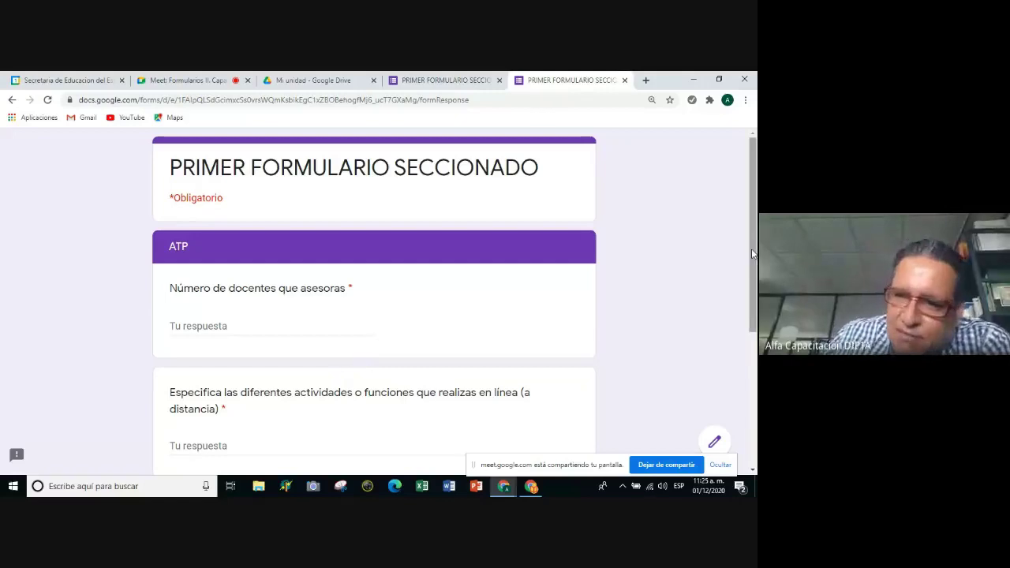
mouse_move(753, 255)
mouse_down()
mouse_move(755, 320)
mouse_move(754, 237)
mouse_up()
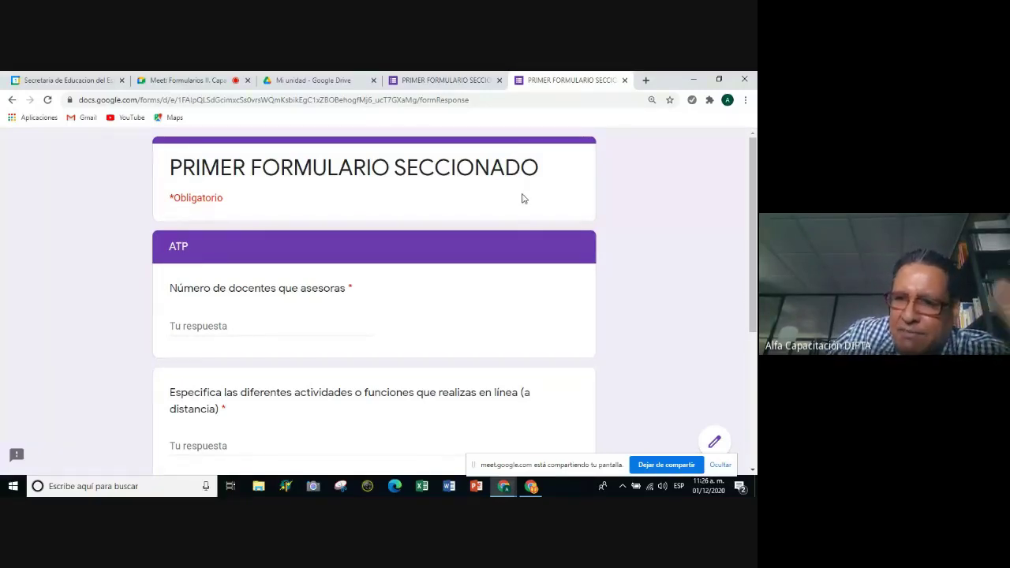
scroll(597, 295, down, 3)
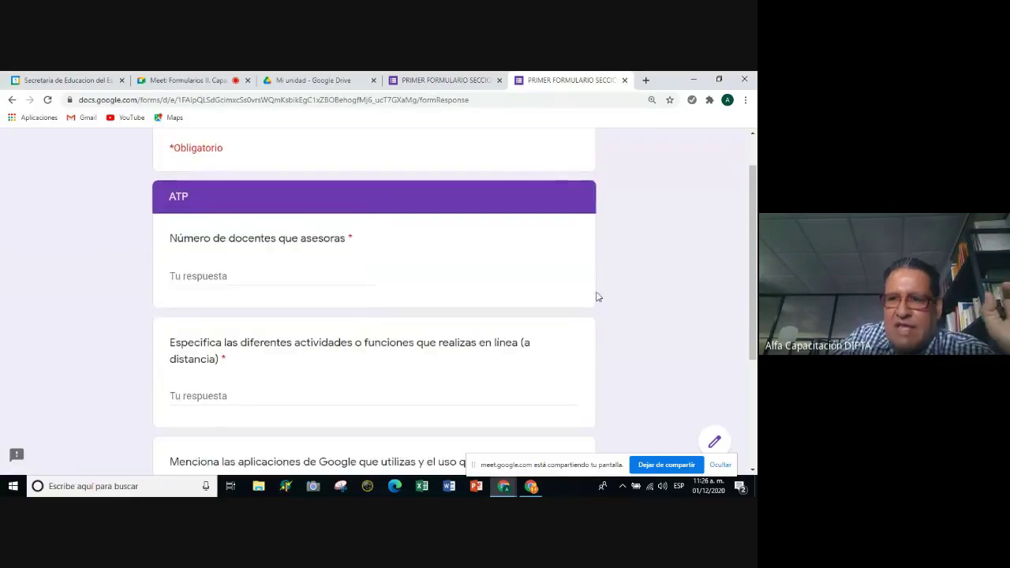
scroll(683, 434, up, 3)
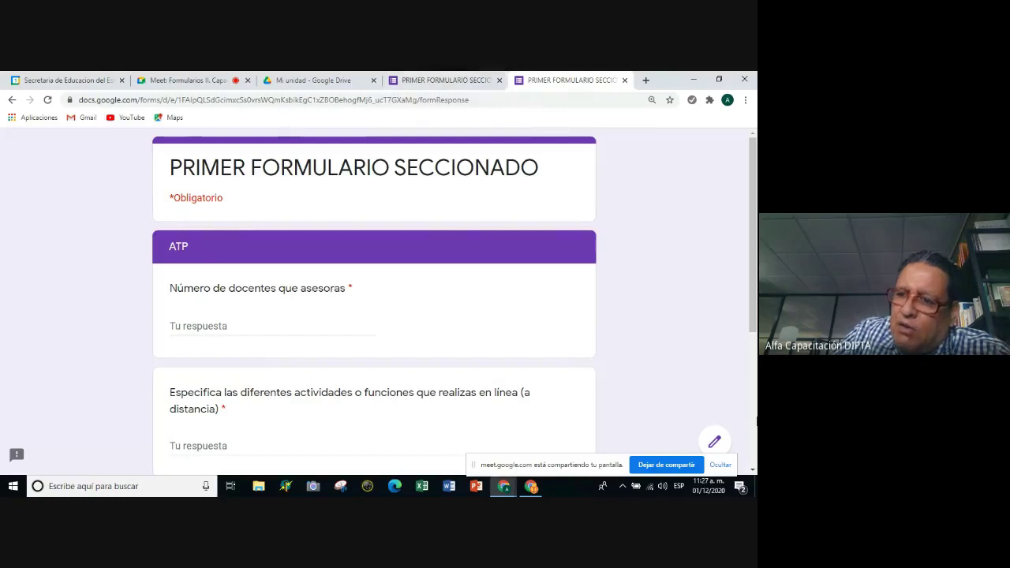
Leave the preview for the PRIMER FORMULARIO SECCIONADO editor, confirming Salir.
click(713, 445)
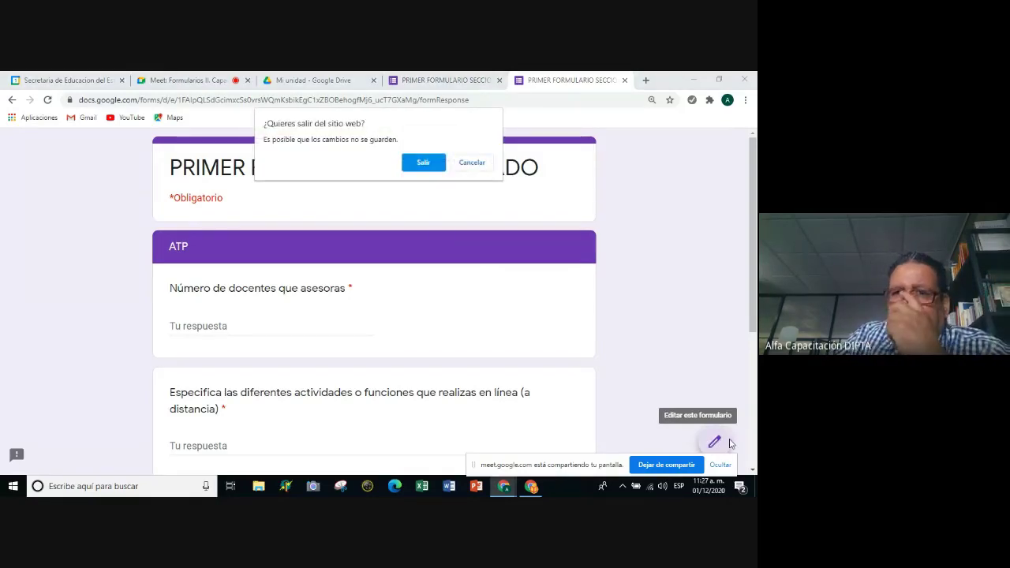
click(422, 163)
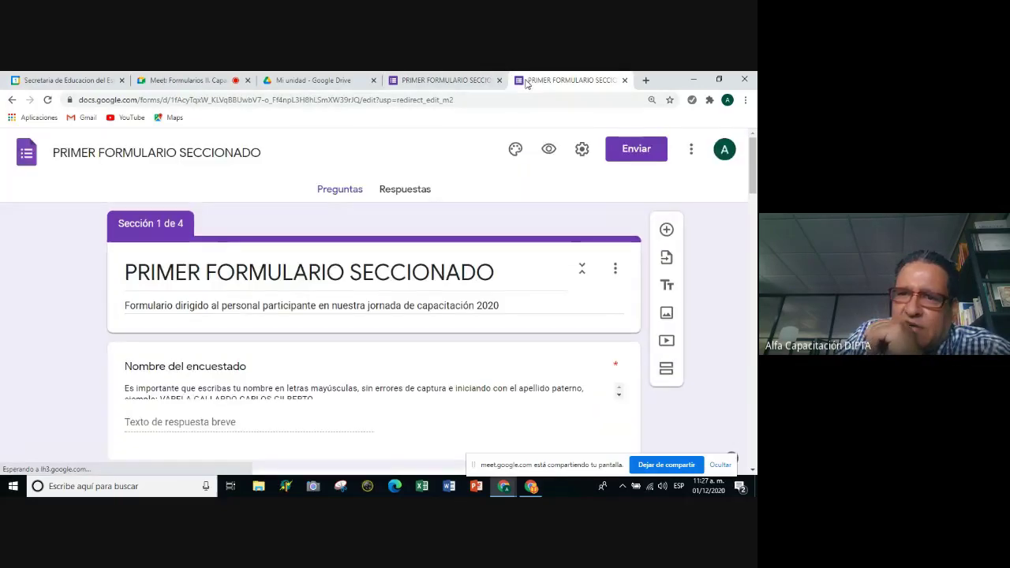
click(467, 81)
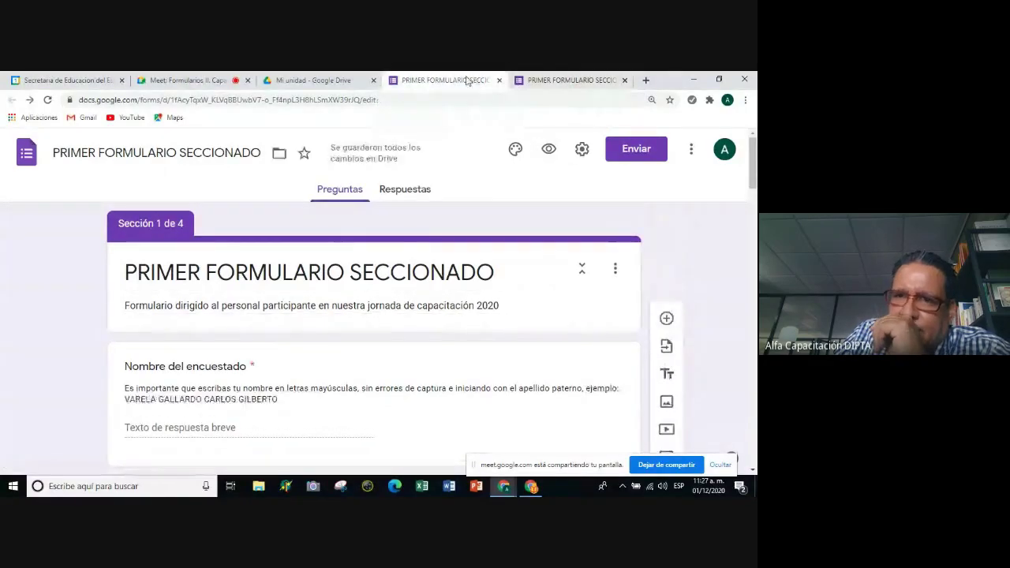
click(549, 87)
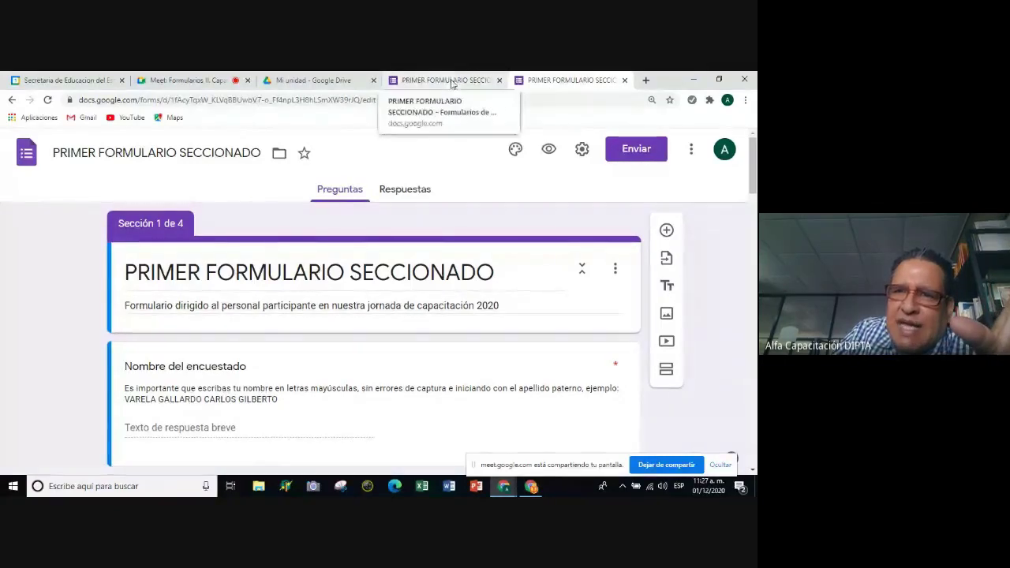
Close the duplicate tab holding the same form editor.
click(426, 80)
click(555, 84)
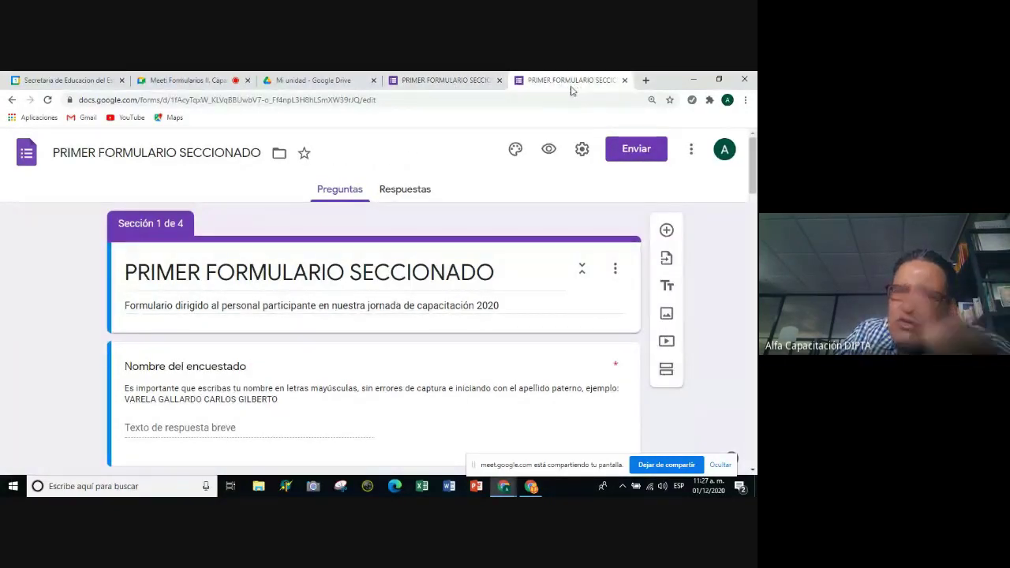
click(479, 83)
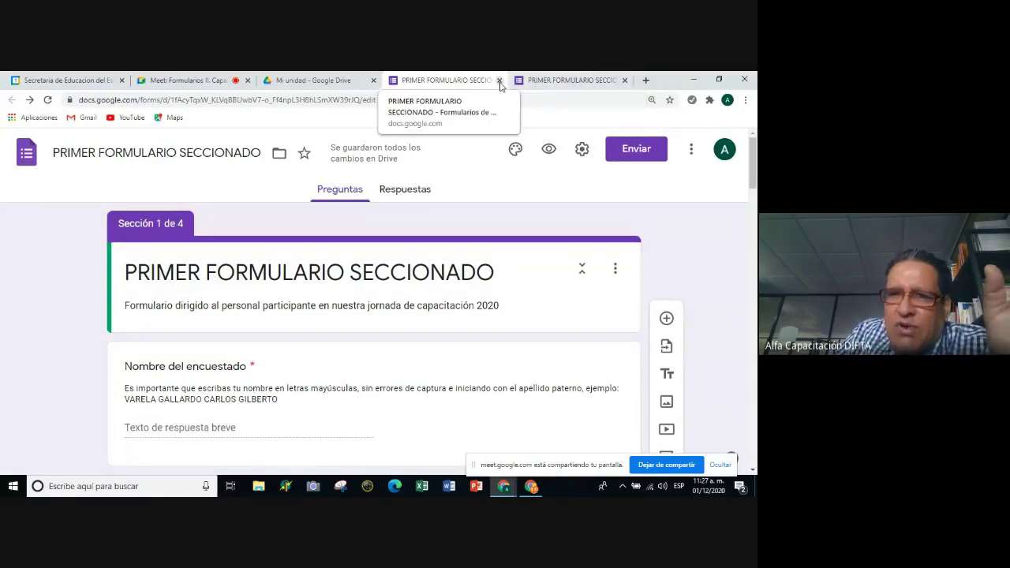
click(499, 81)
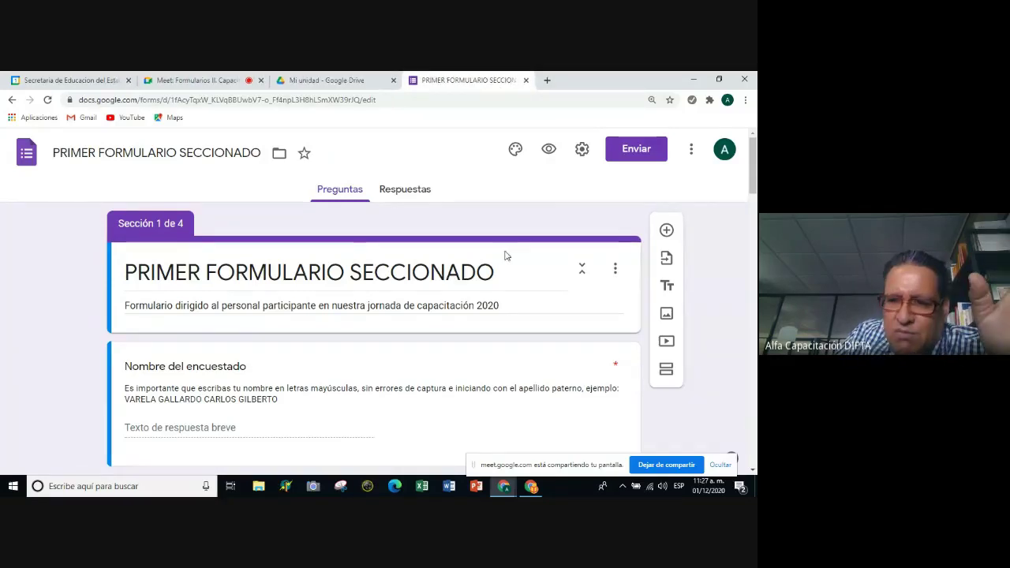
scroll(506, 255, down, 2)
scroll(500, 291, down, 15)
scroll(501, 293, up, 2)
scroll(502, 293, up, 20)
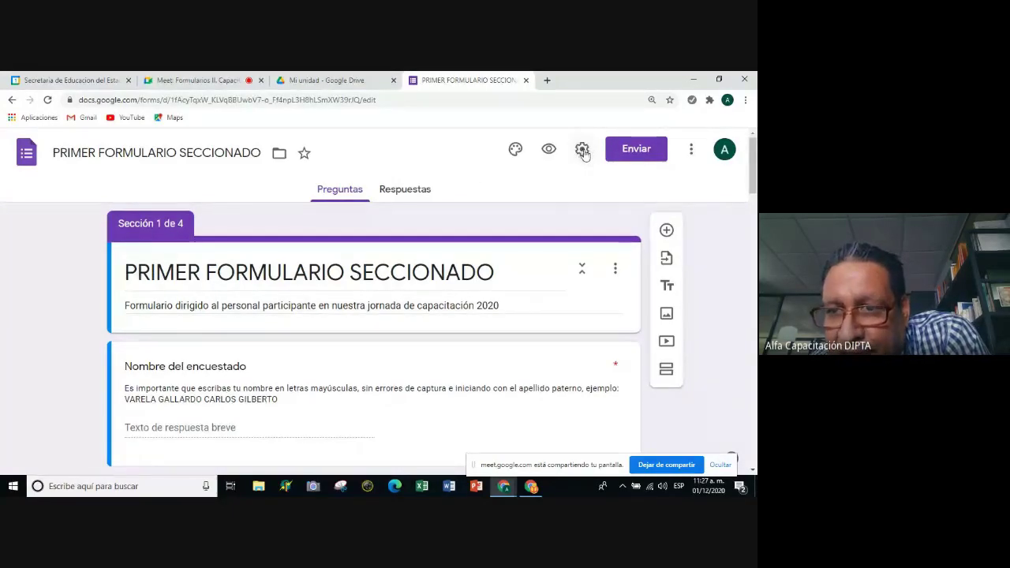
Open Configuración and review the General options, including the organization restriction and email collection.
click(582, 151)
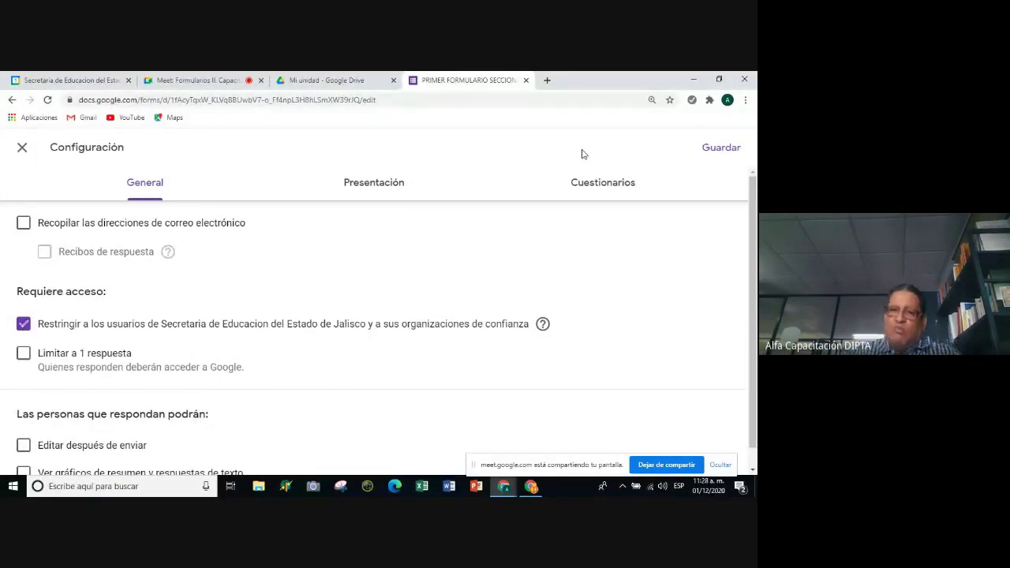
scroll(615, 223, down, 1)
scroll(615, 223, up, 1)
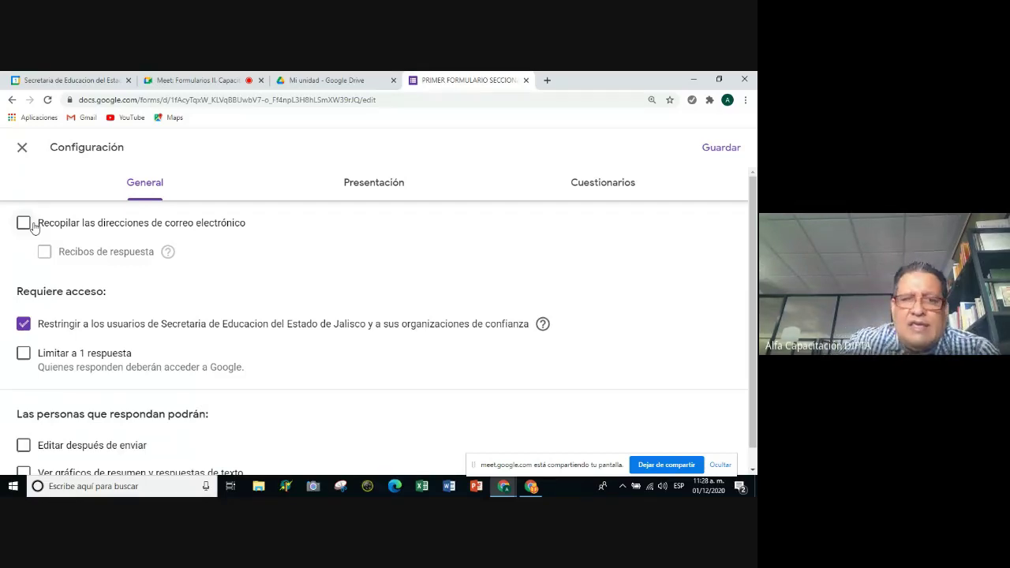
scroll(185, 327, down, 1)
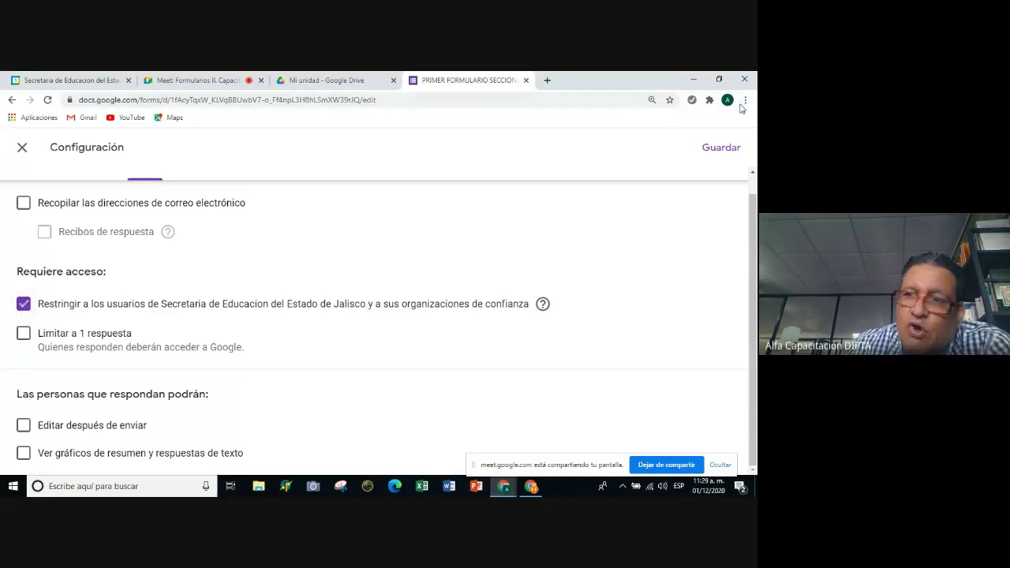
Check the signed-in account, then uncheck 'Restringir a los usuarios de Secretaria de Educacion…'.
click(727, 100)
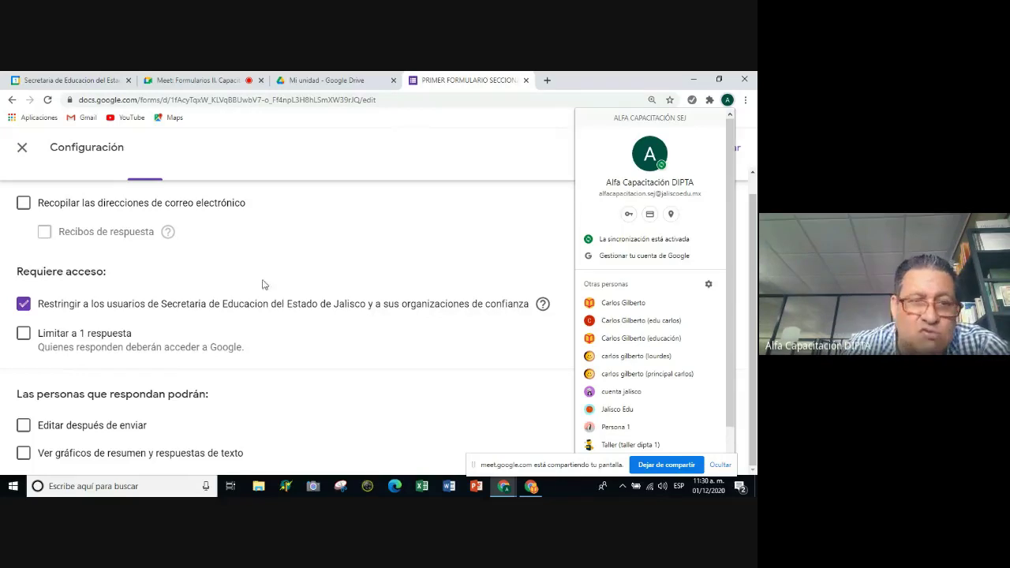
click(24, 306)
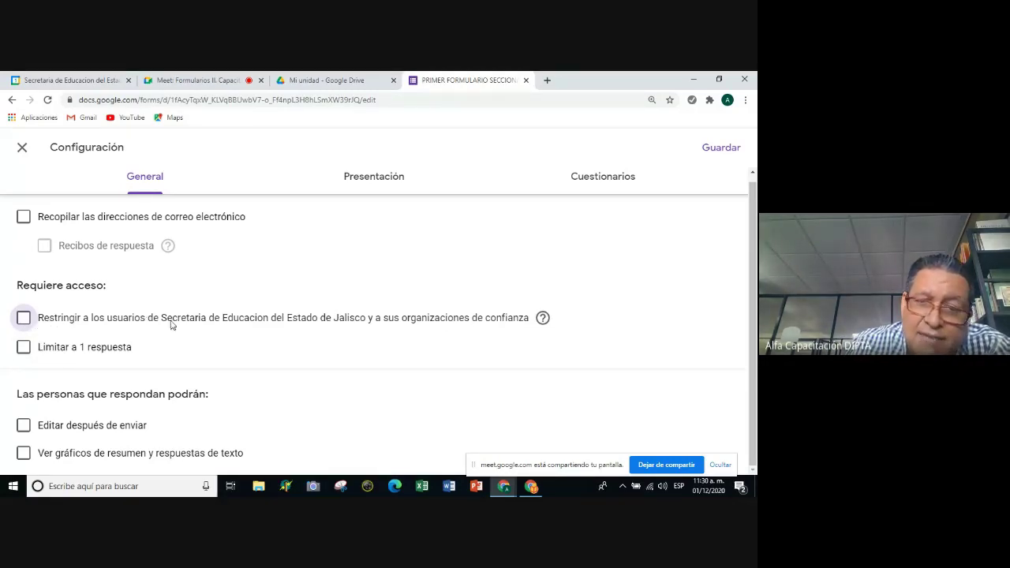
click(24, 317)
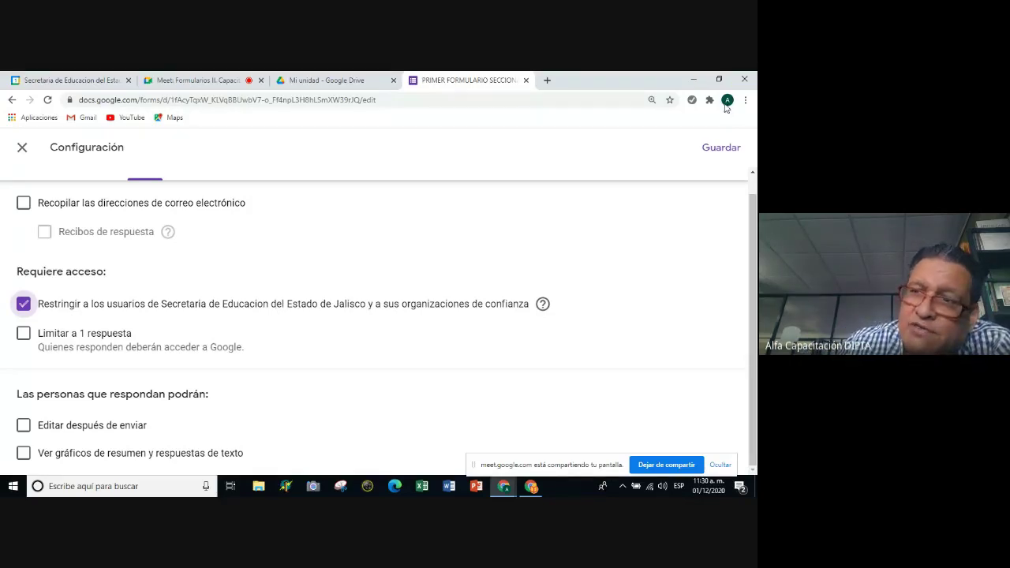
click(724, 103)
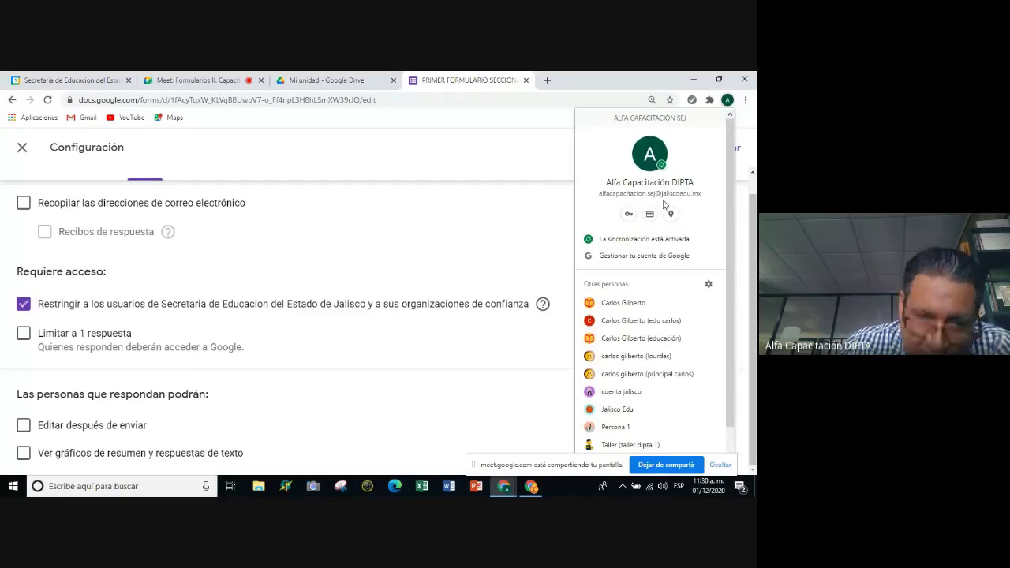
click(429, 226)
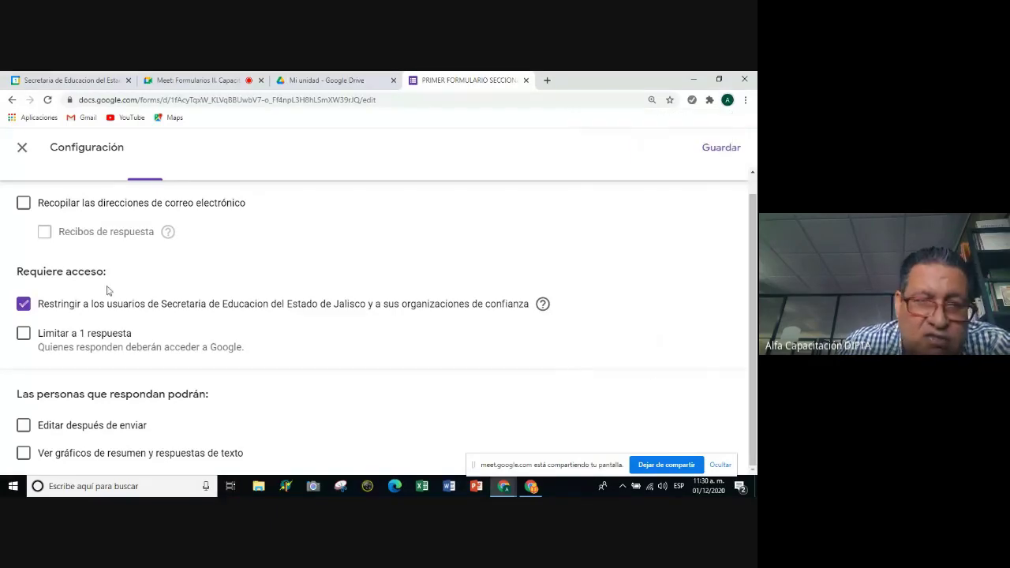
click(24, 306)
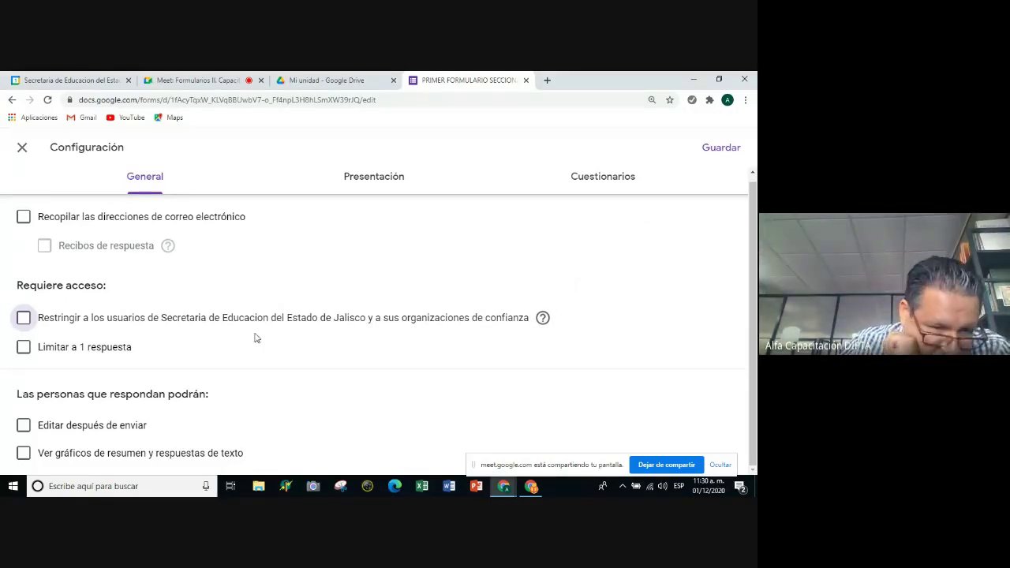
click(113, 349)
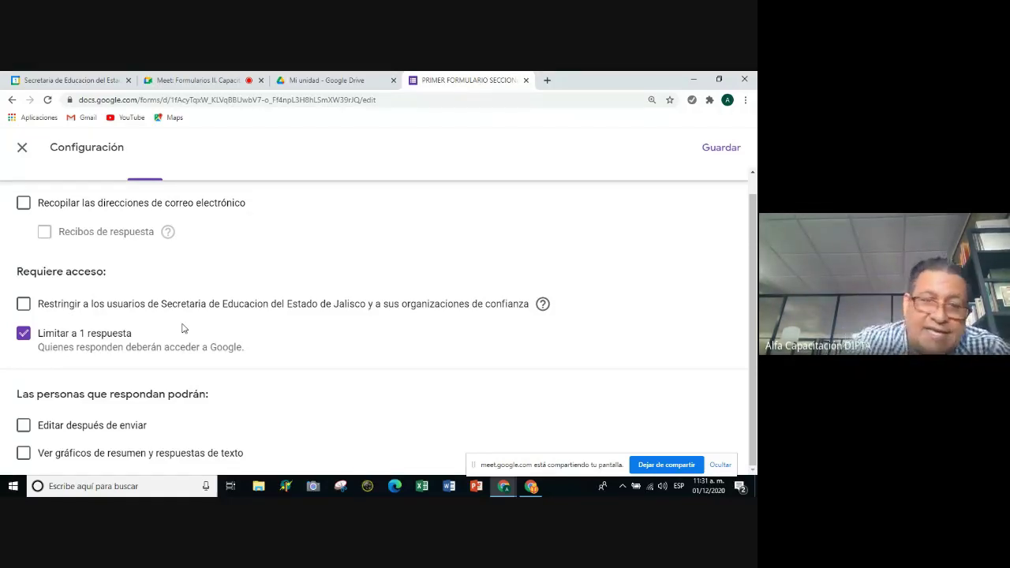
click(24, 335)
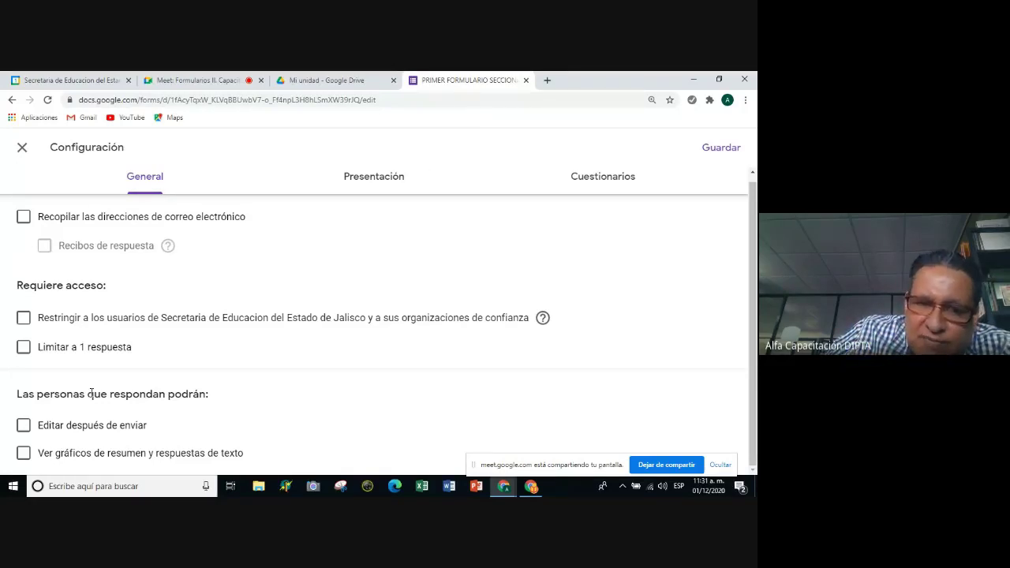
Turn on 'Limitar a 1 respuesta', then bring up the Presentación settings.
click(61, 348)
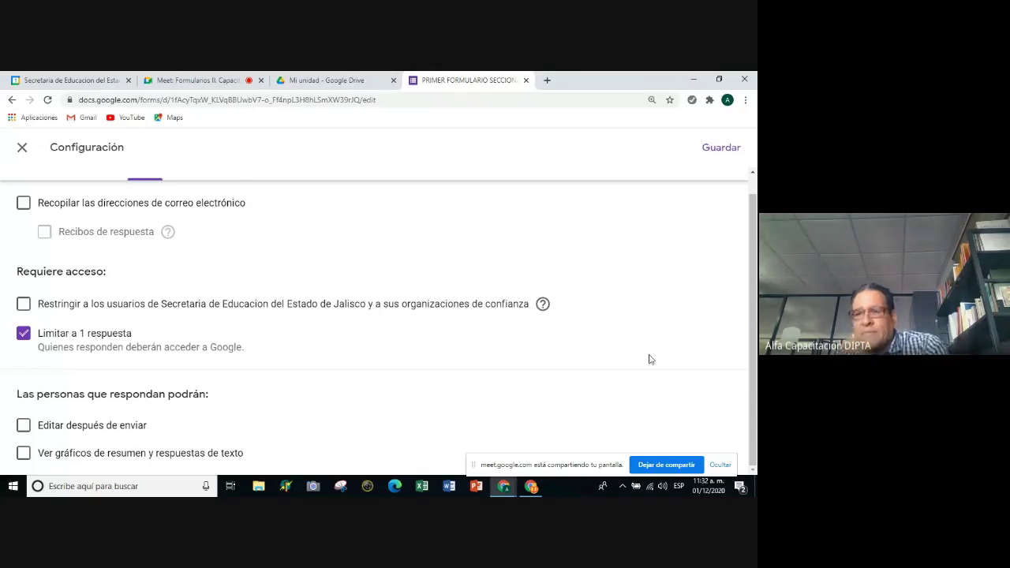
scroll(453, 313, up, 1)
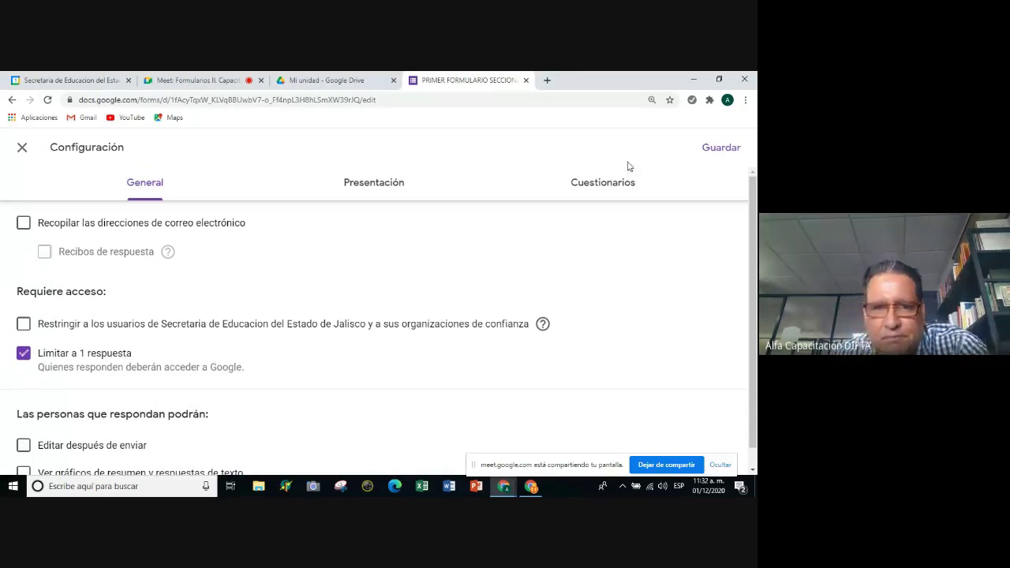
click(365, 184)
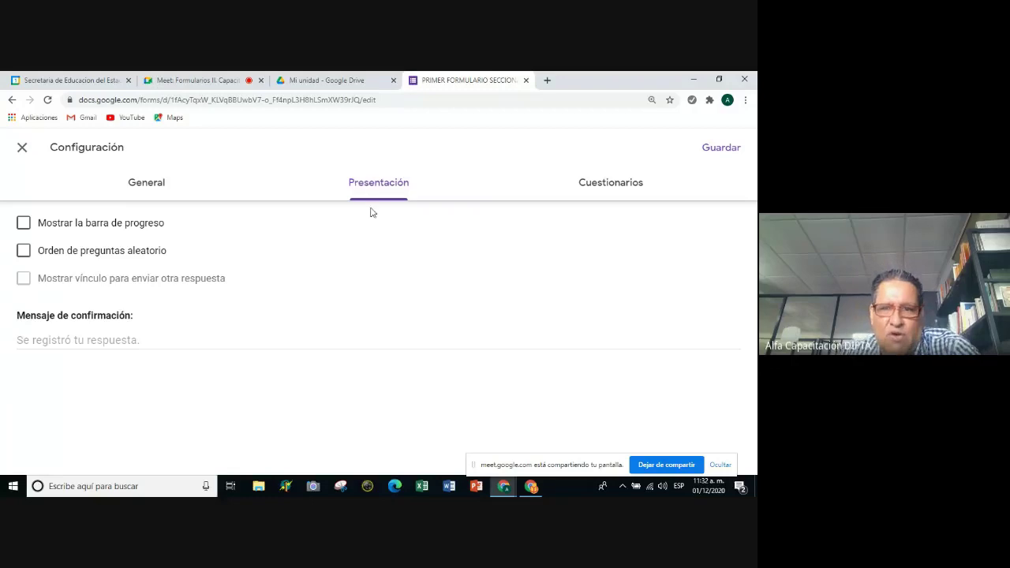
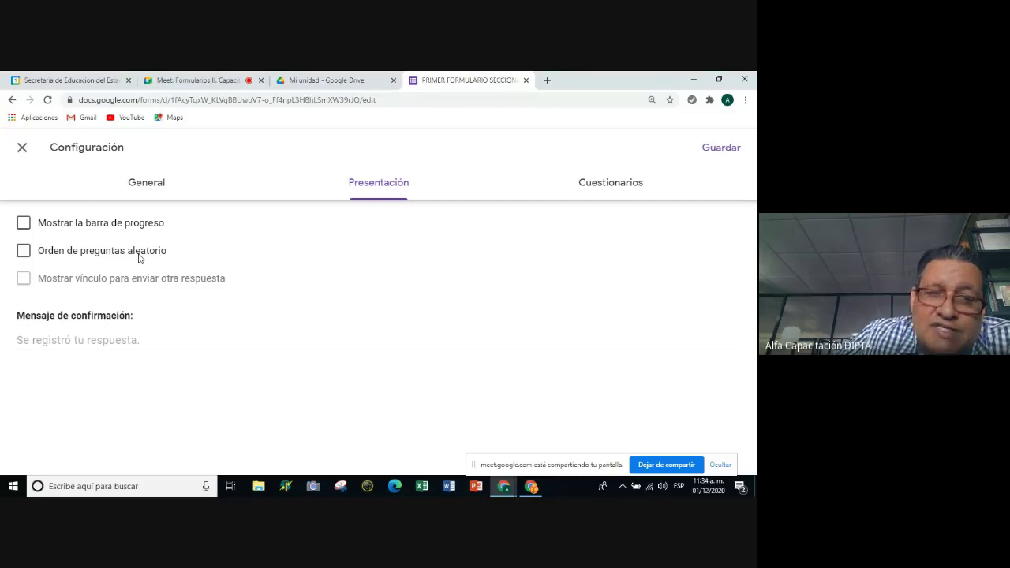
Toggle 'Orden de preguntas aleatorio' on and off twice, leaving random question order unchecked.
click(23, 250)
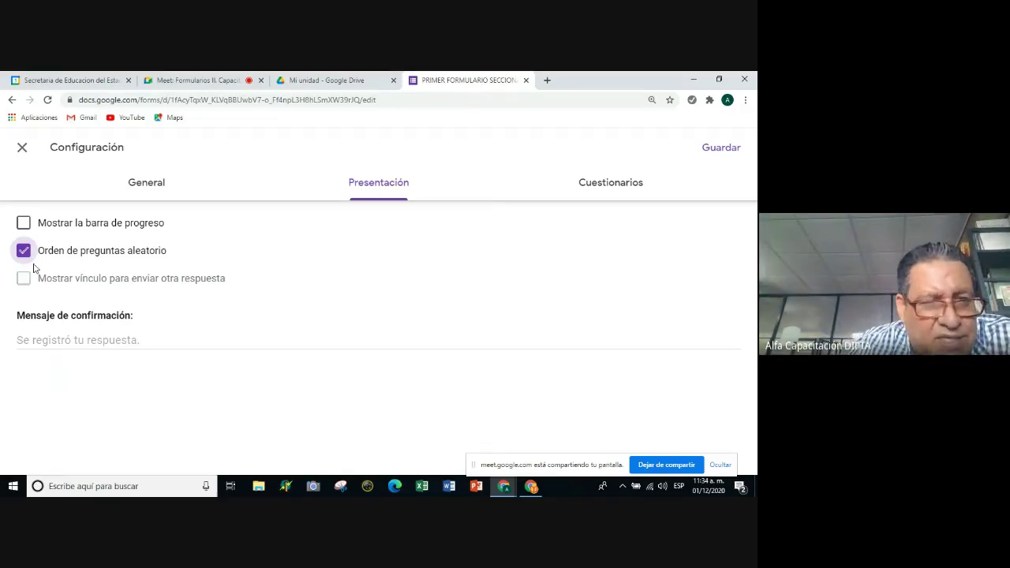
click(28, 251)
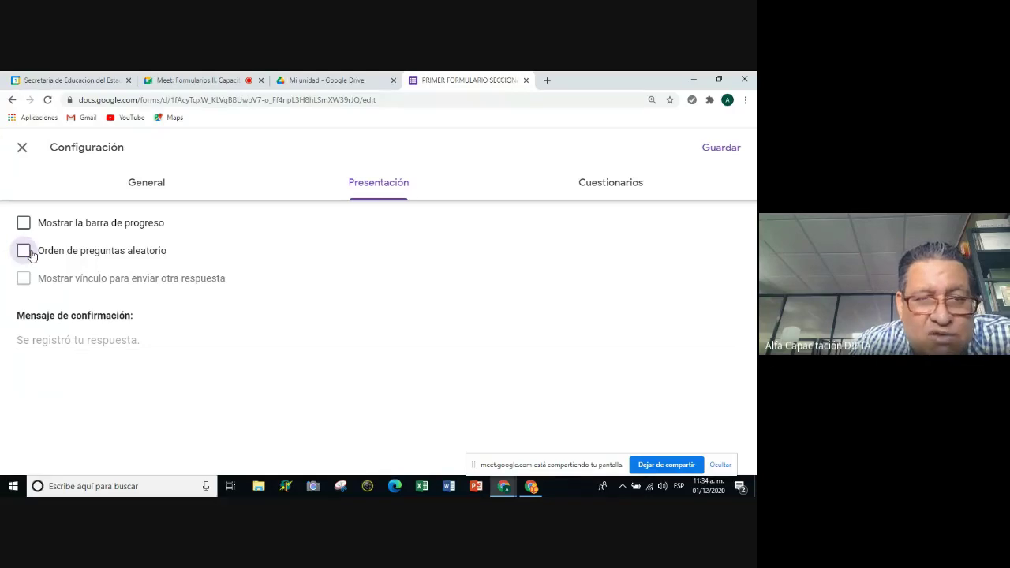
click(29, 251)
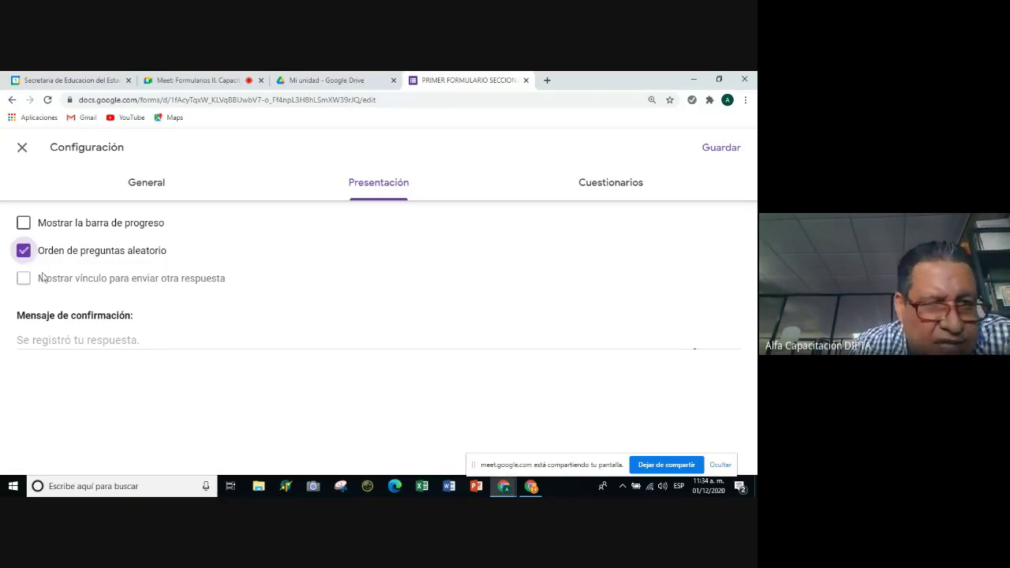
click(23, 251)
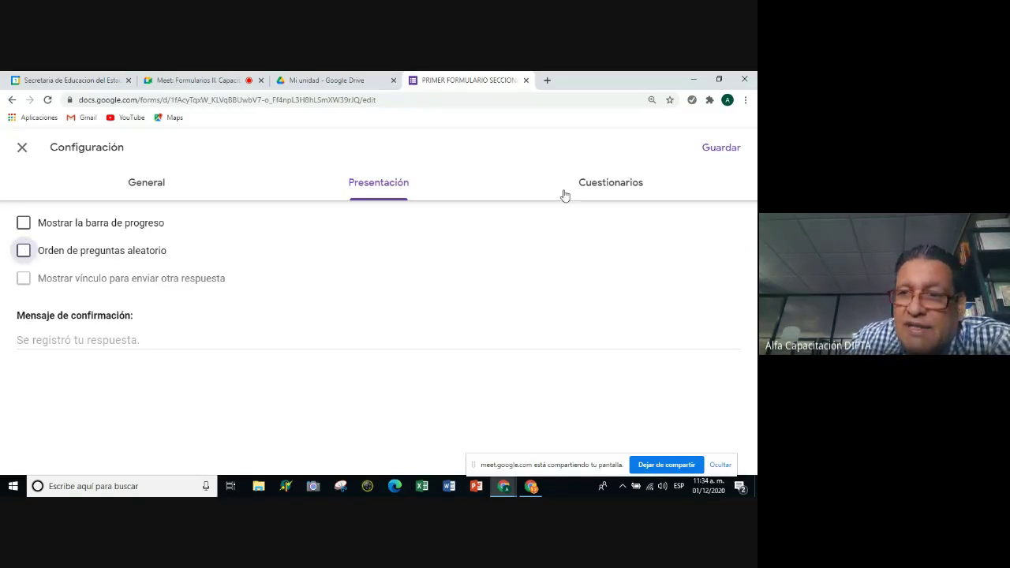
Switch 'Convertir en cuestionario' on and back off, then view the Presentación settings.
click(592, 184)
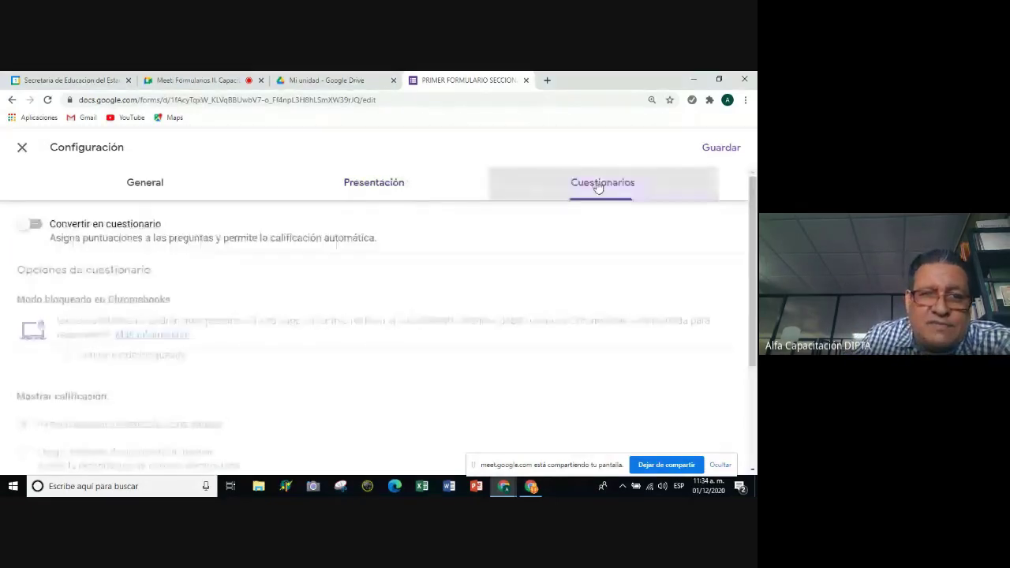
click(33, 227)
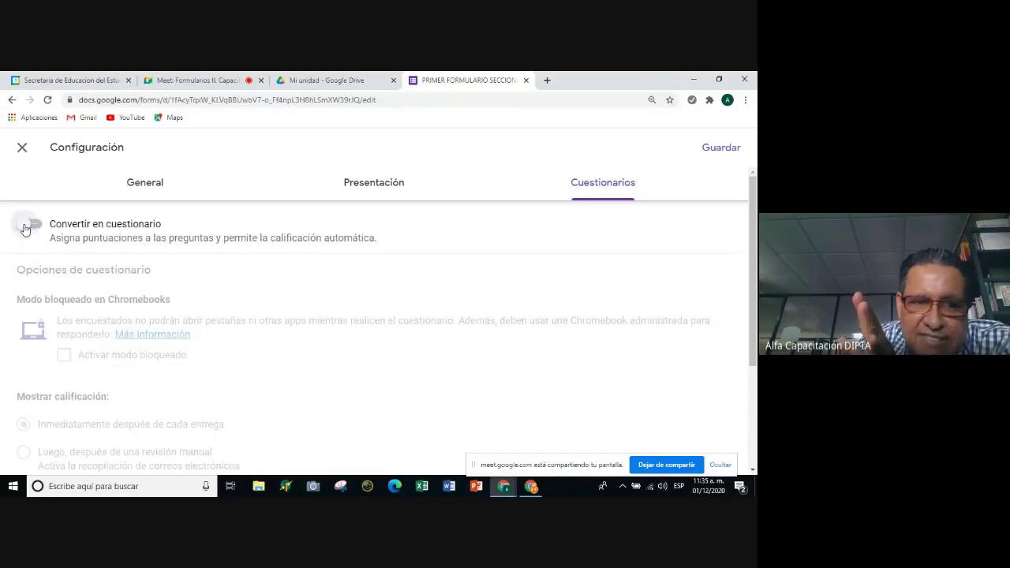
click(26, 229)
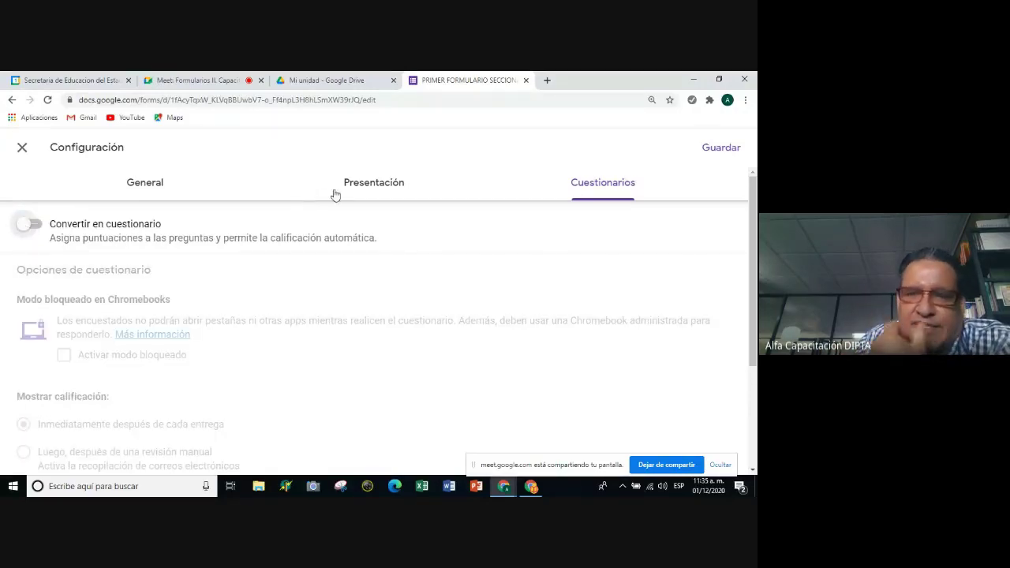
click(372, 183)
Review the General settings and save them with Guardar.
click(135, 184)
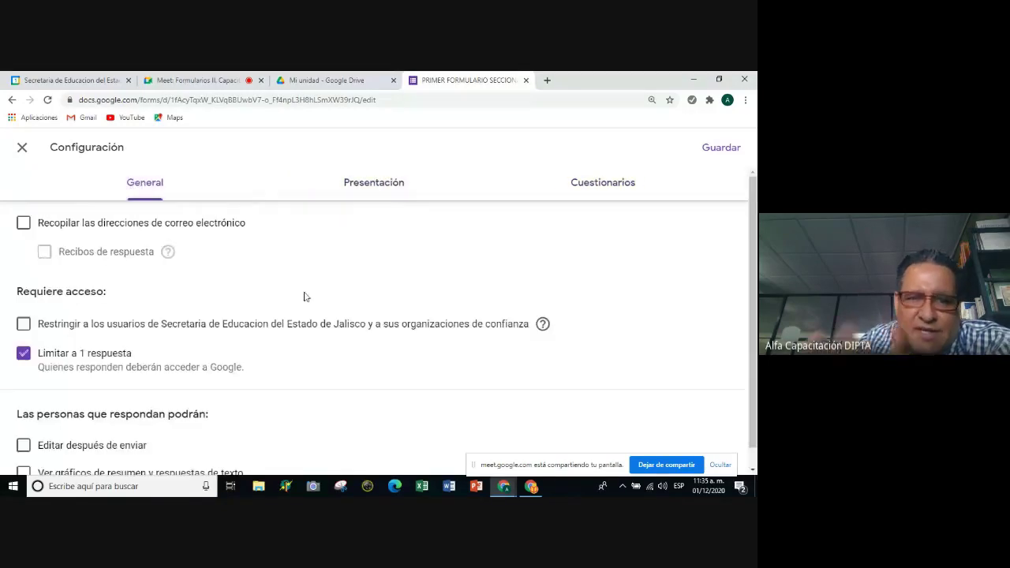
scroll(324, 319, down, 1)
click(719, 153)
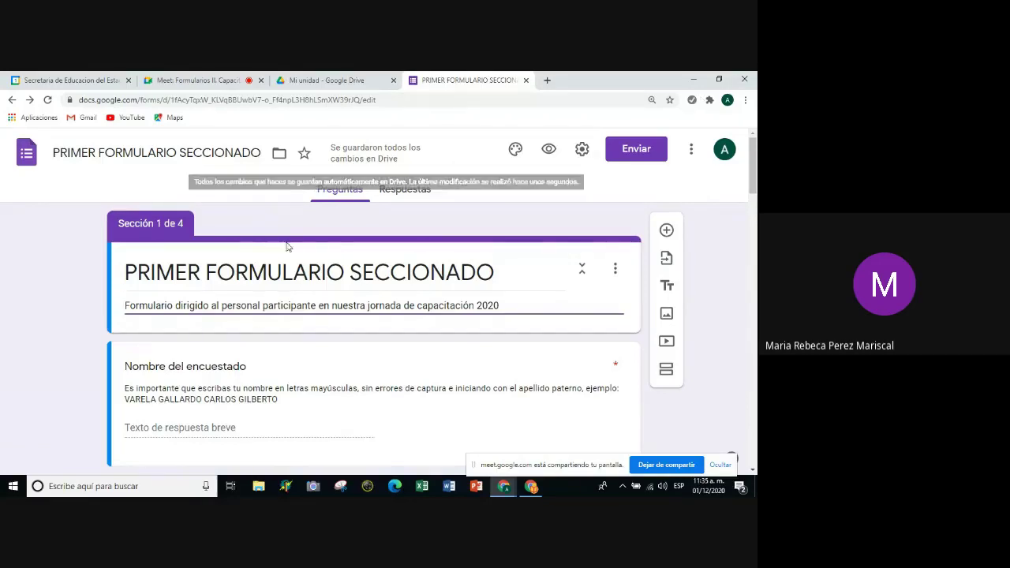
Reopen settings on the Cuestionarios tab and toggle 'Convertir en cuestionario' on, then off.
click(578, 156)
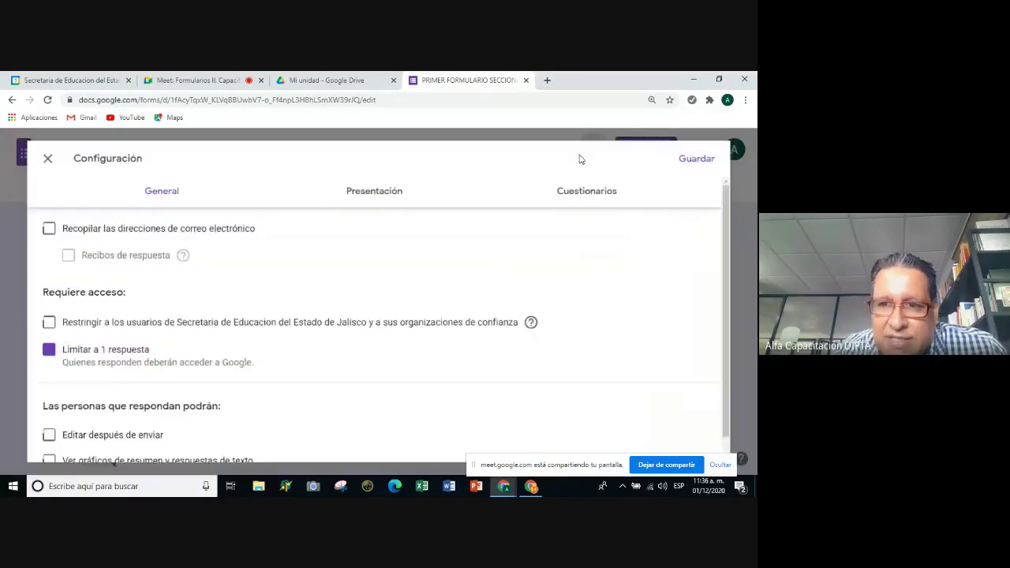
click(602, 182)
click(33, 224)
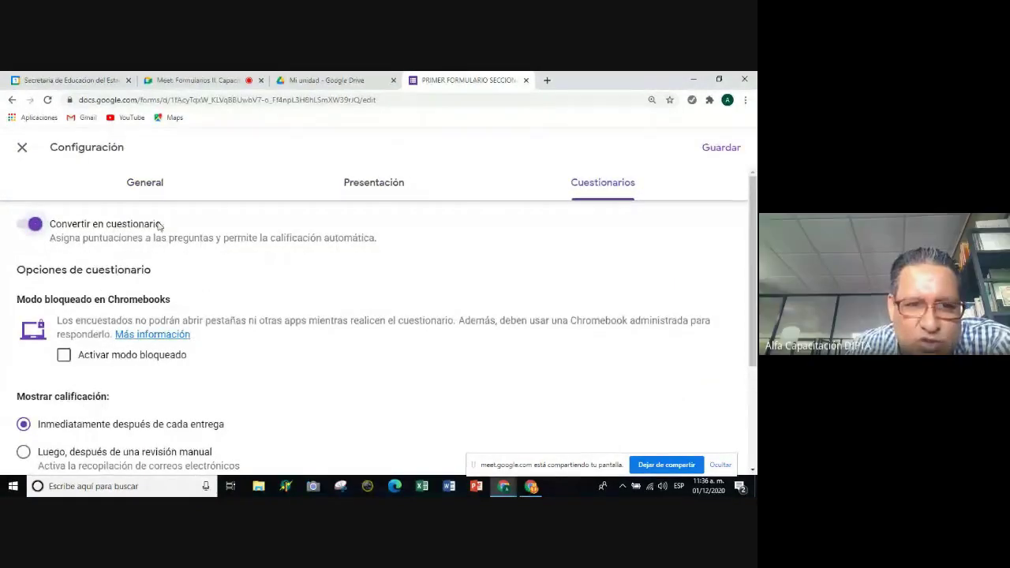
click(22, 226)
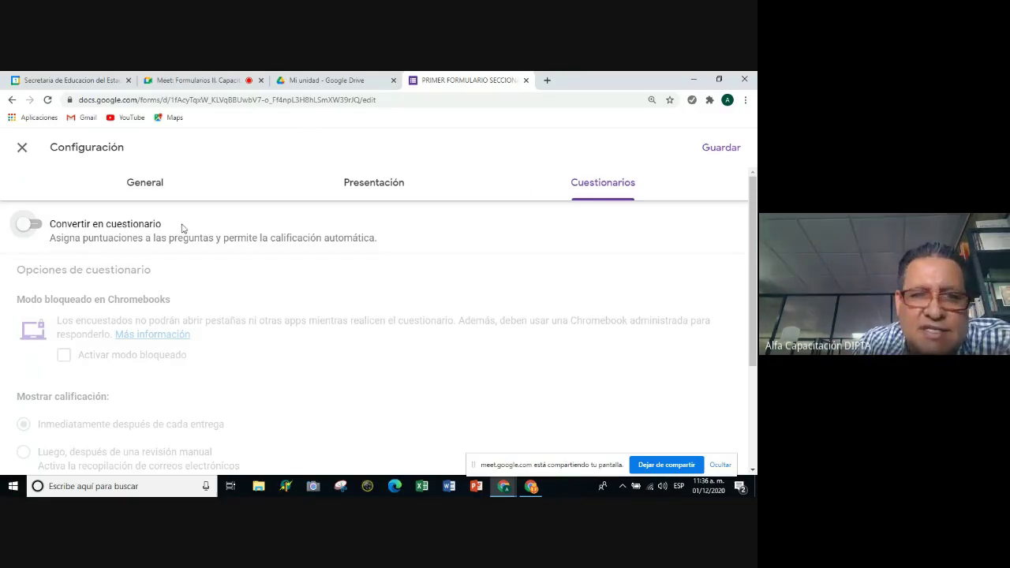
Look through the General and Presentación tabs, then save with Guardar.
click(139, 191)
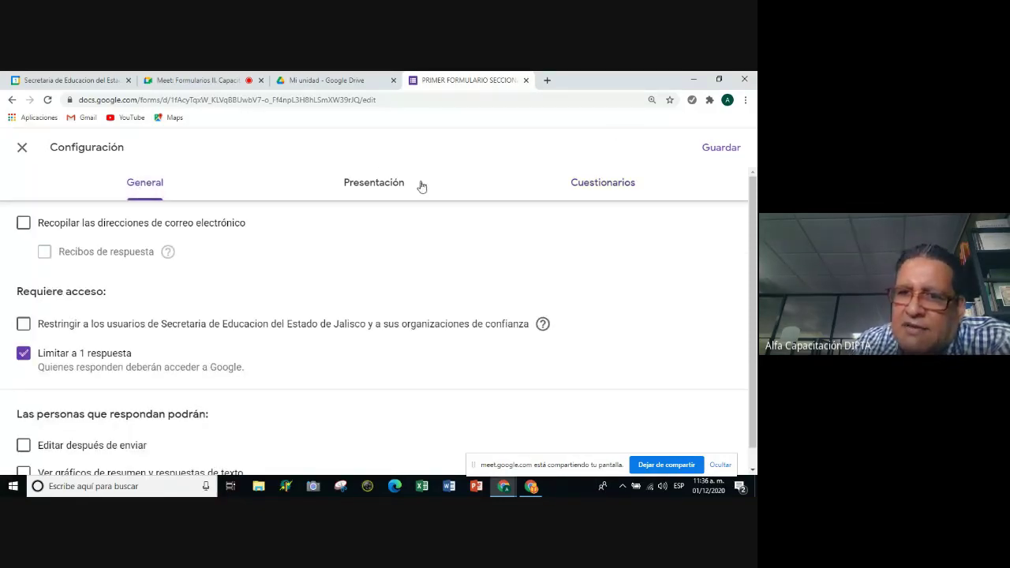
click(355, 190)
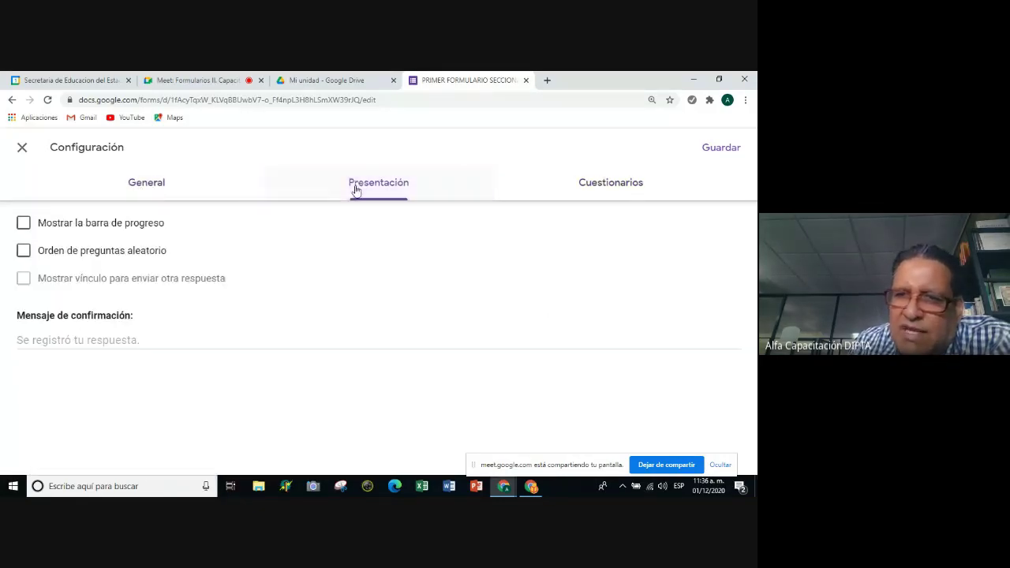
click(151, 194)
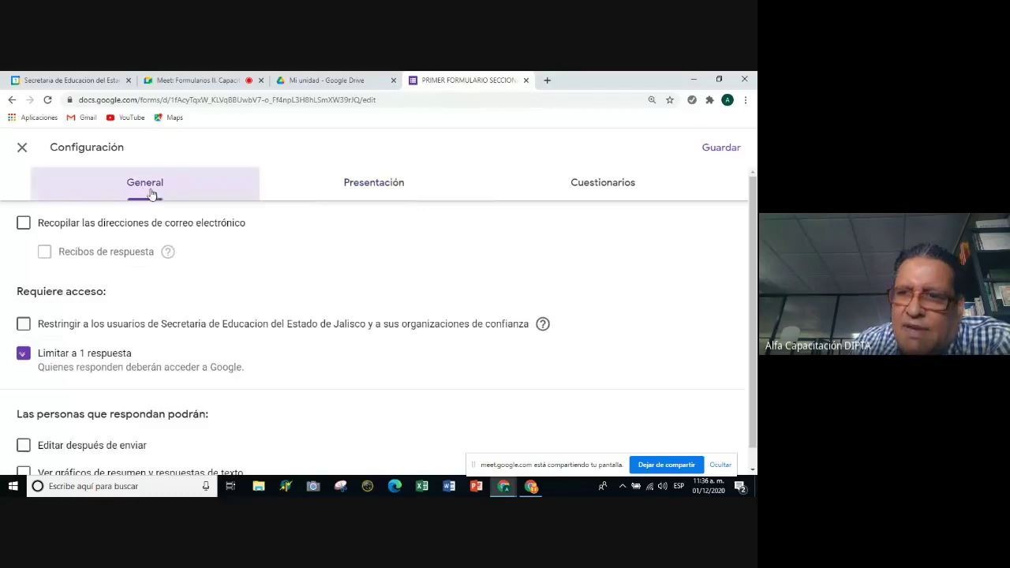
click(724, 154)
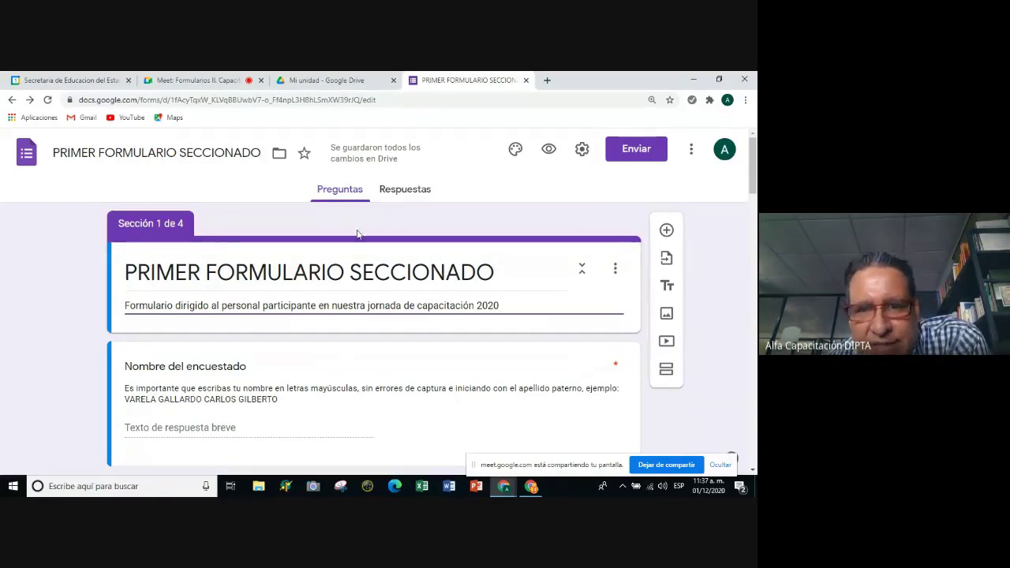
Open the Enviar formulario dialog showing the prefilled e-mail subject and message.
click(635, 154)
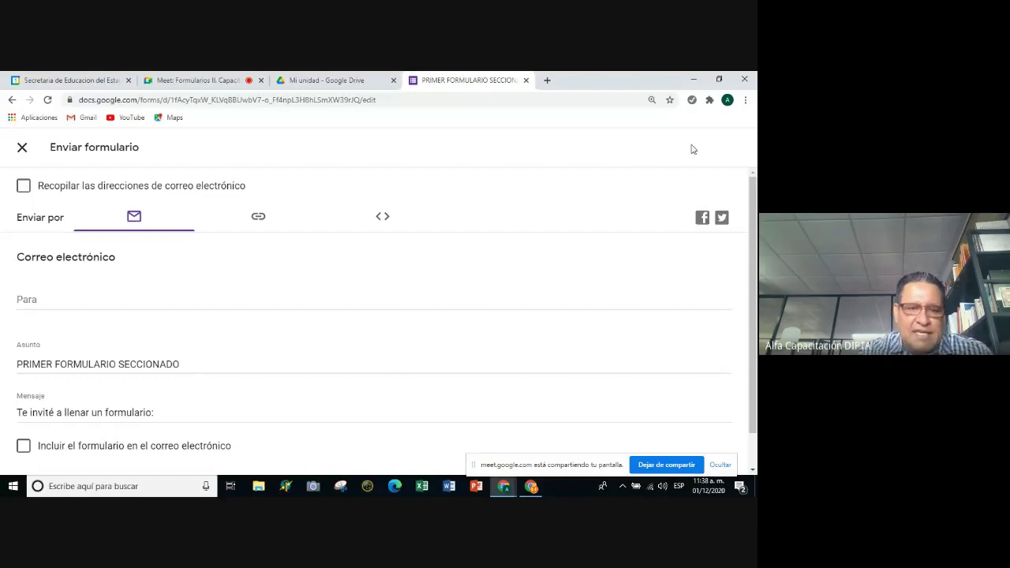
scroll(224, 281, down, 1)
scroll(226, 280, up, 1)
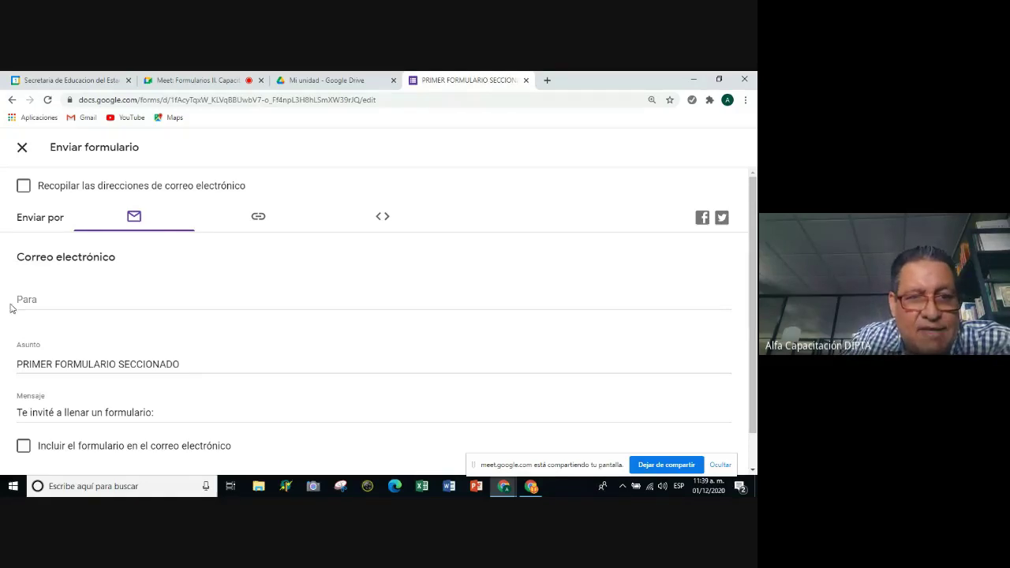
Click into the Para field, then show the form's shareable viewform link.
click(35, 300)
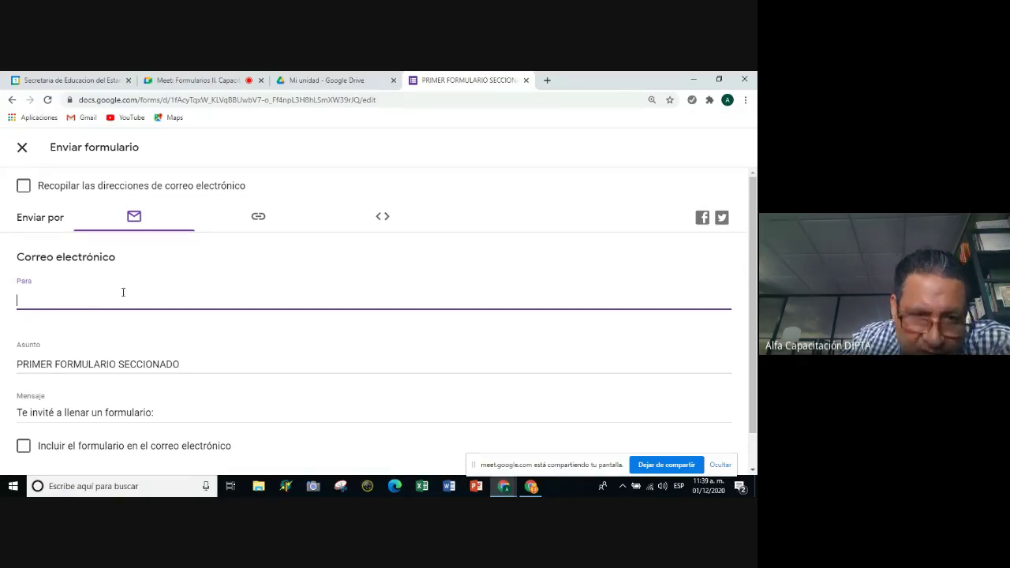
scroll(363, 320, down, 1)
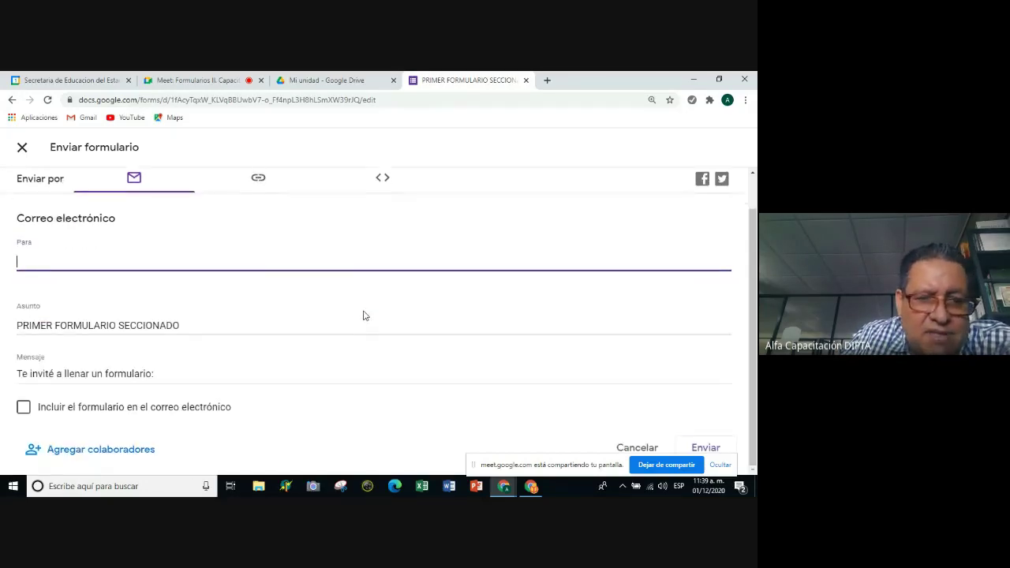
click(260, 186)
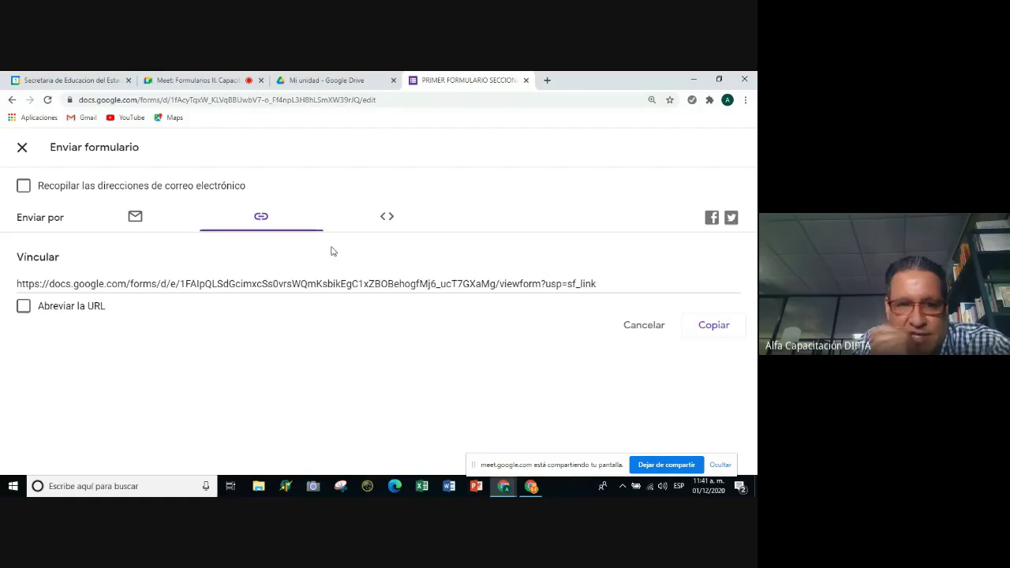
click(23, 306)
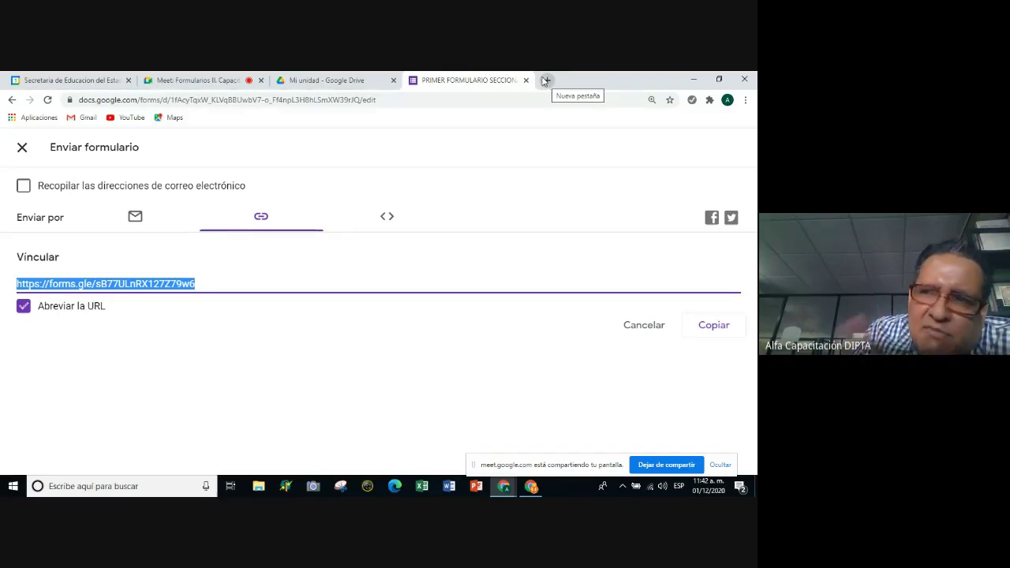
Toggle 'Abreviar la URL' off and on, then view the 640 × 647 px embed code.
click(23, 306)
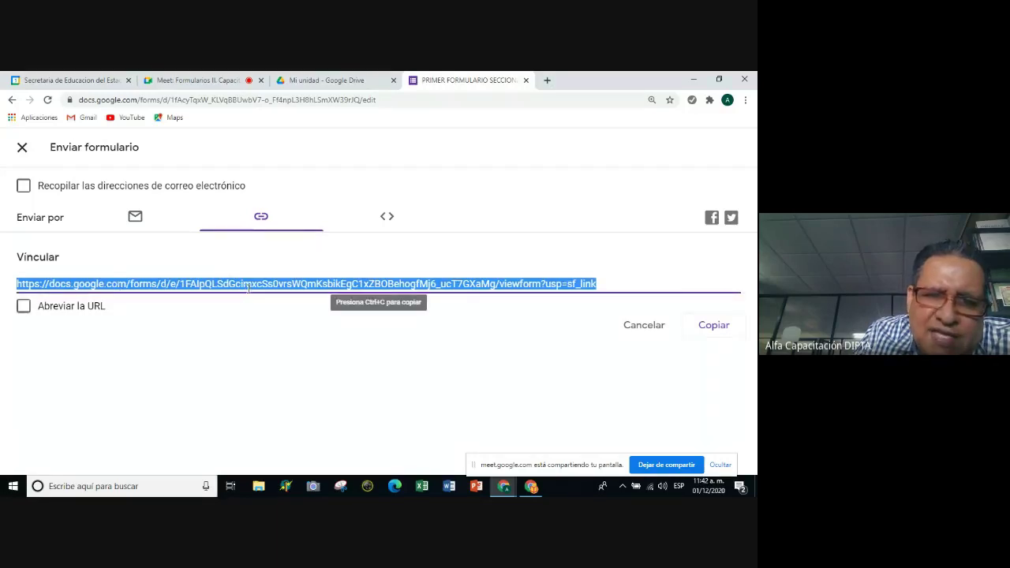
click(24, 306)
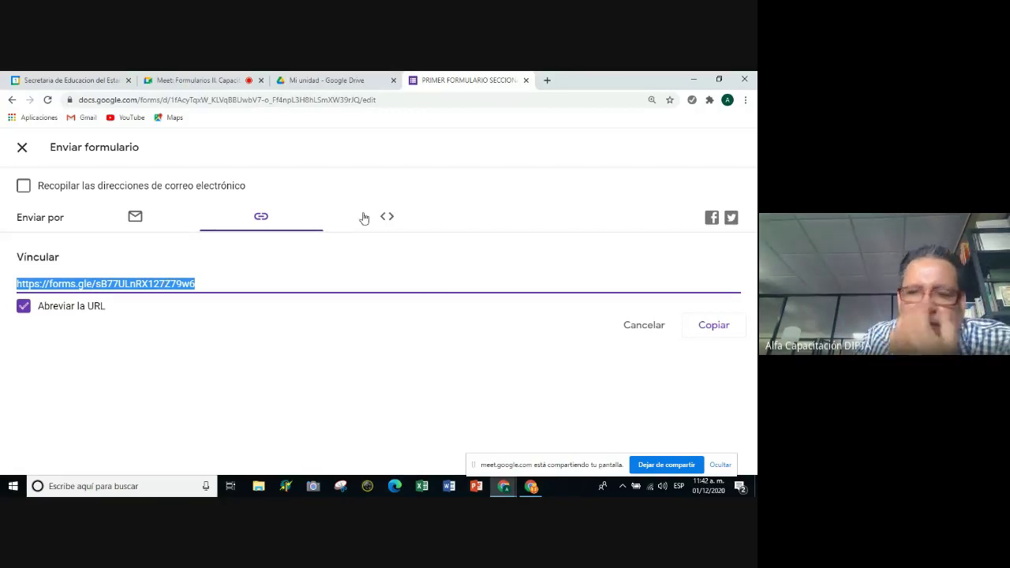
click(386, 219)
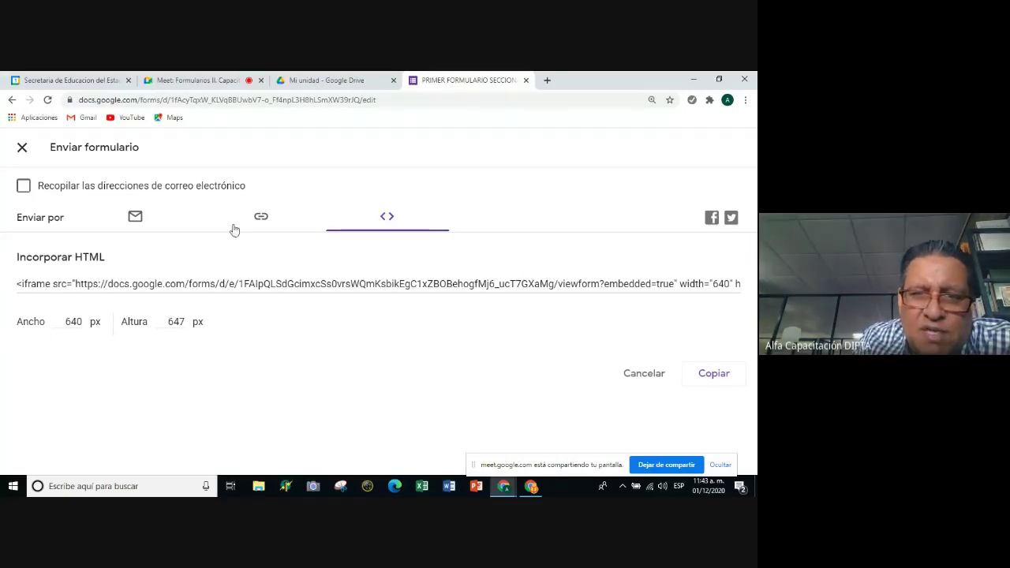
Return to the link and e-mail options, then switch to the 1 PARA CONTACTOS (respuestas) spreadsheet.
click(262, 219)
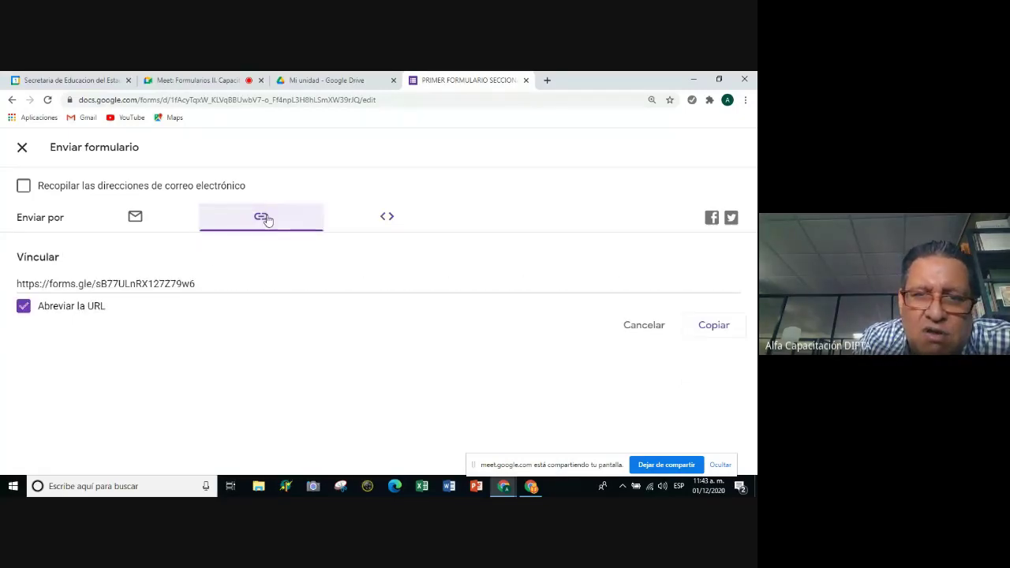
click(136, 219)
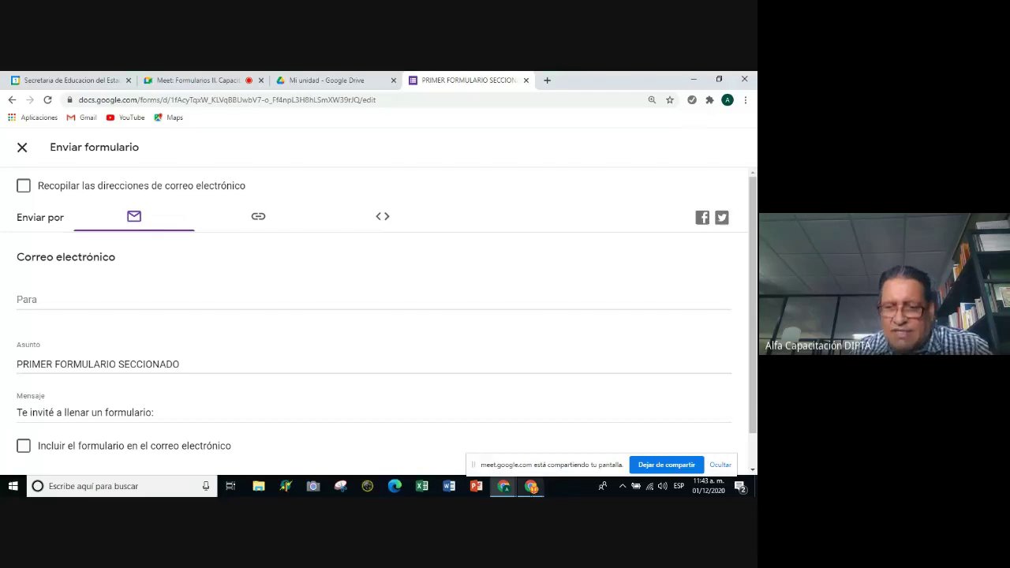
click(531, 486)
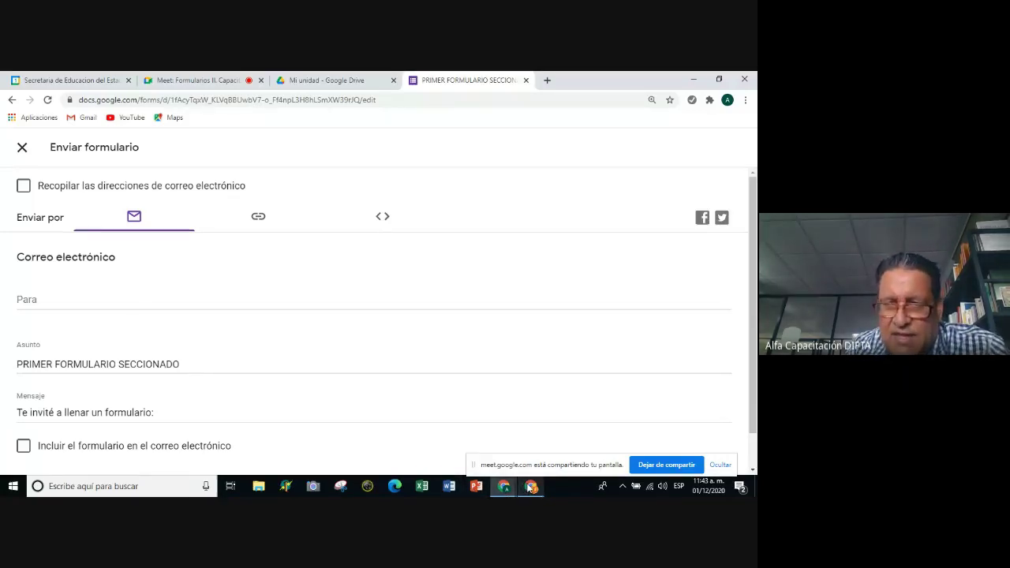
Select the e-mail addresses in column E starting at E2 and copy them with Ctrl+C.
drag(216, 438, 325, 437)
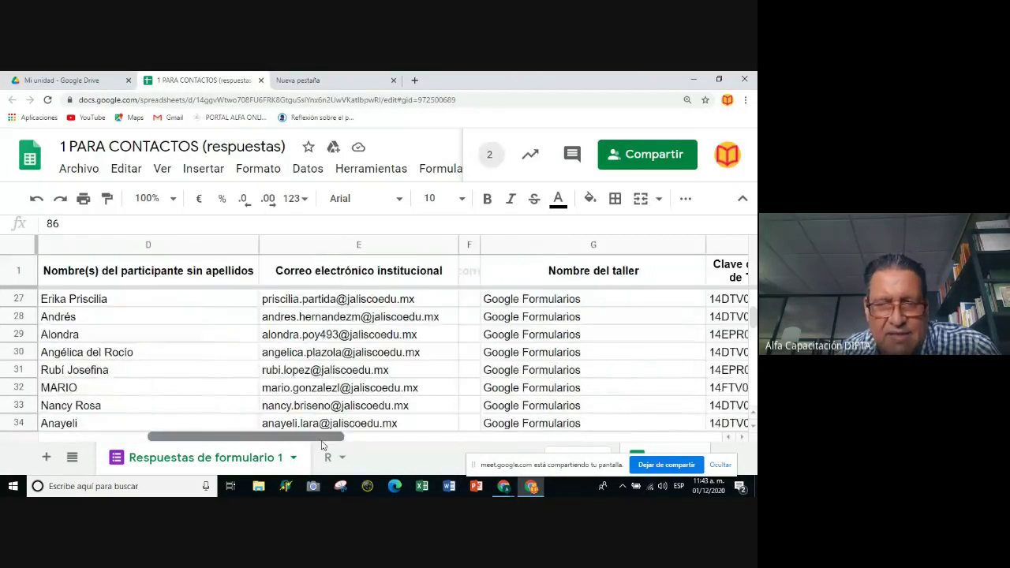
drag(423, 303, 447, 448)
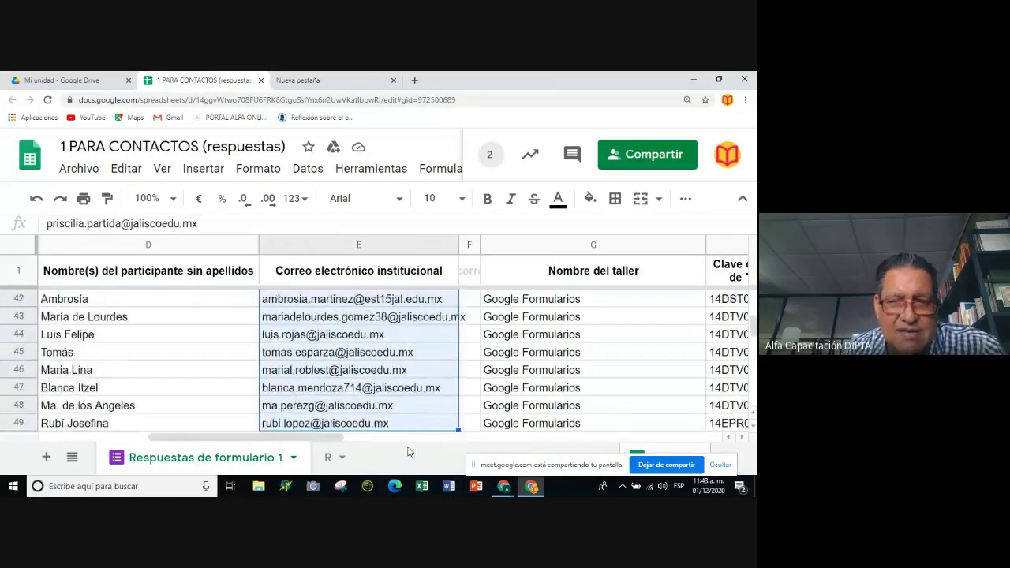
scroll(410, 334, up, 3)
scroll(412, 335, up, 10)
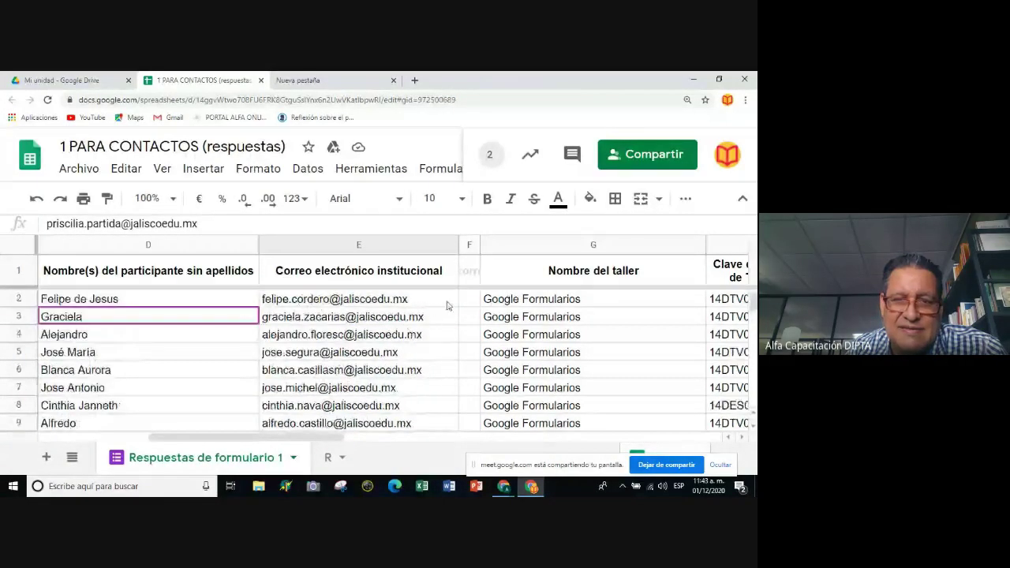
click(426, 300)
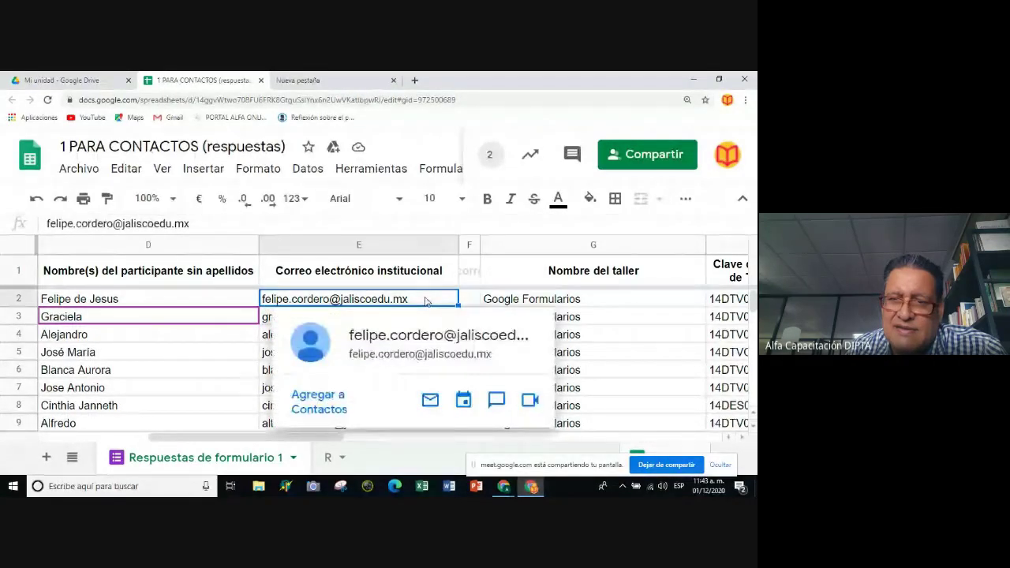
drag(424, 301, 403, 354)
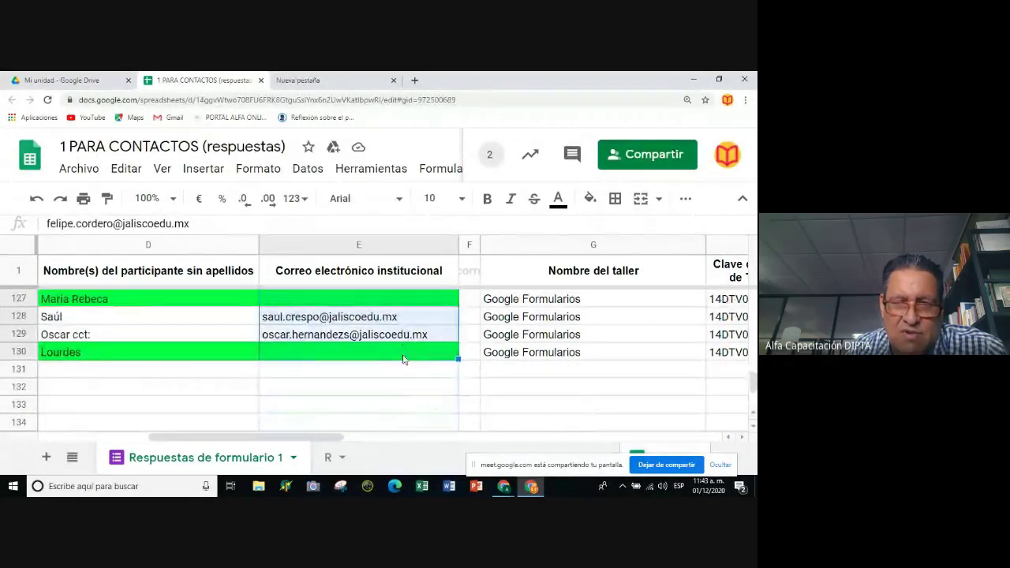
scroll(394, 359, up, 3)
scroll(394, 359, down, 2)
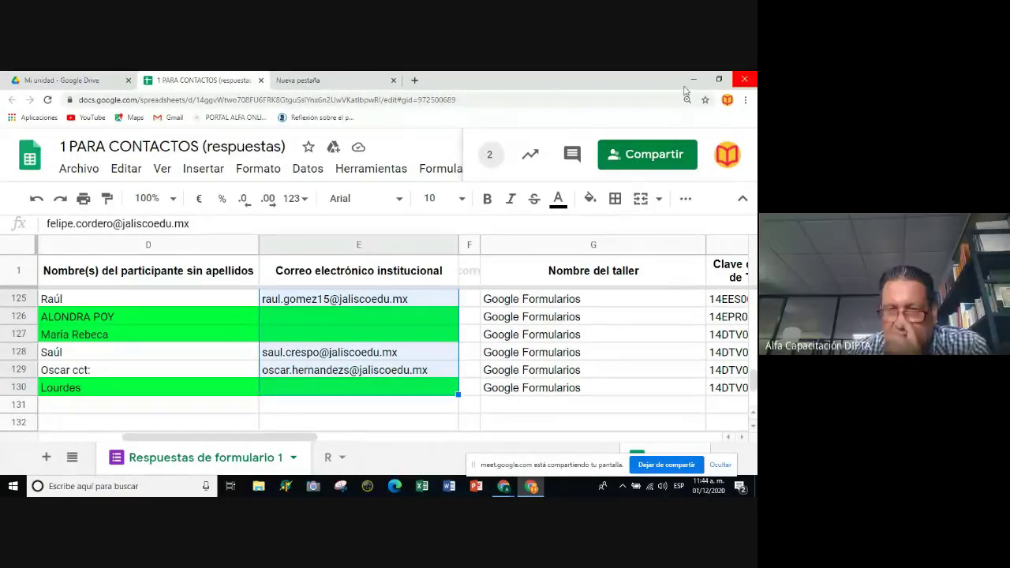
key(ctrl+c)
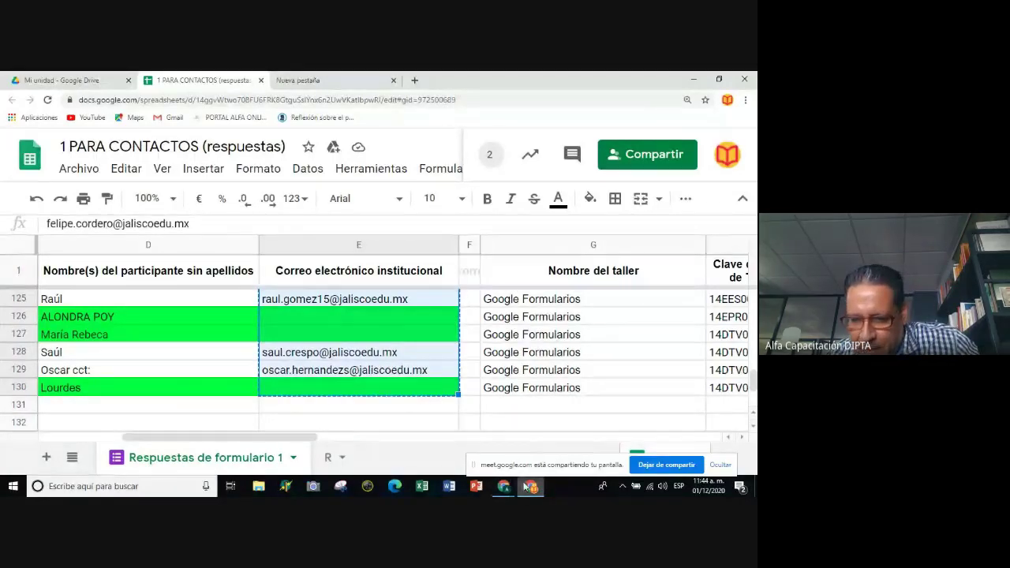
Paste the copied participant e-mail addresses into the Para field of Enviar formulario.
mouse_move(506, 487)
click(442, 434)
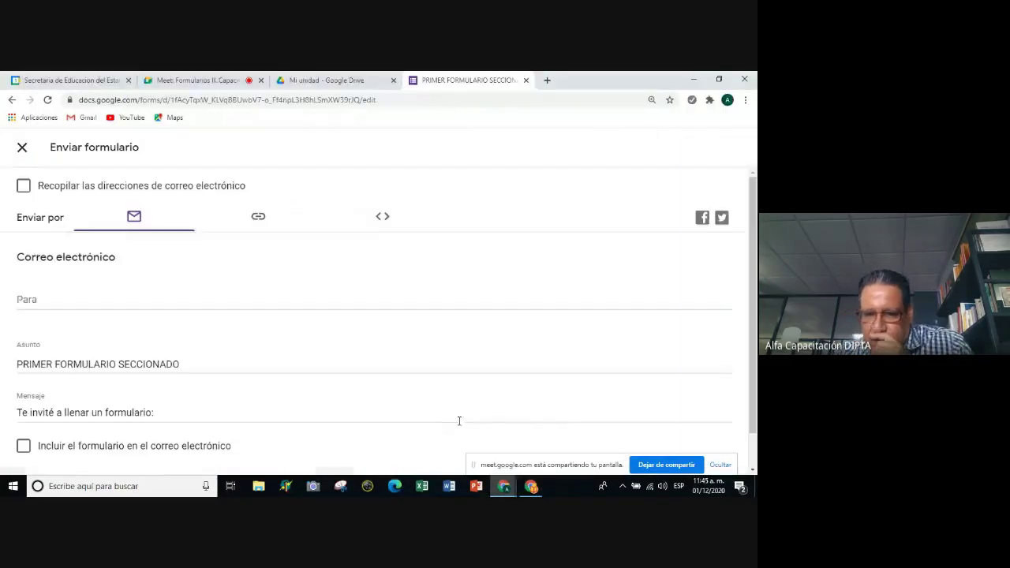
click(75, 300)
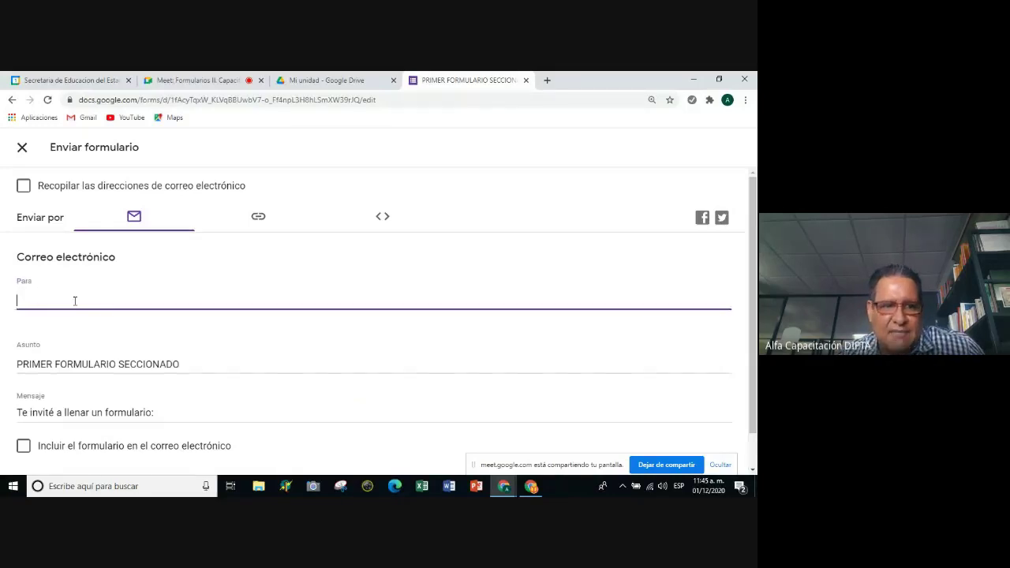
key(ctrl+v)
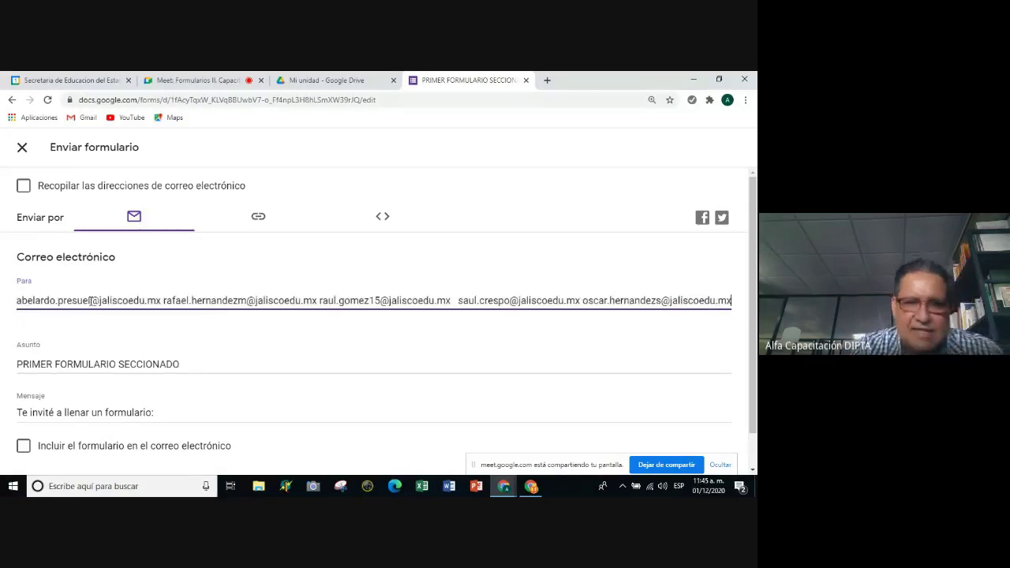
scroll(433, 365, down, 1)
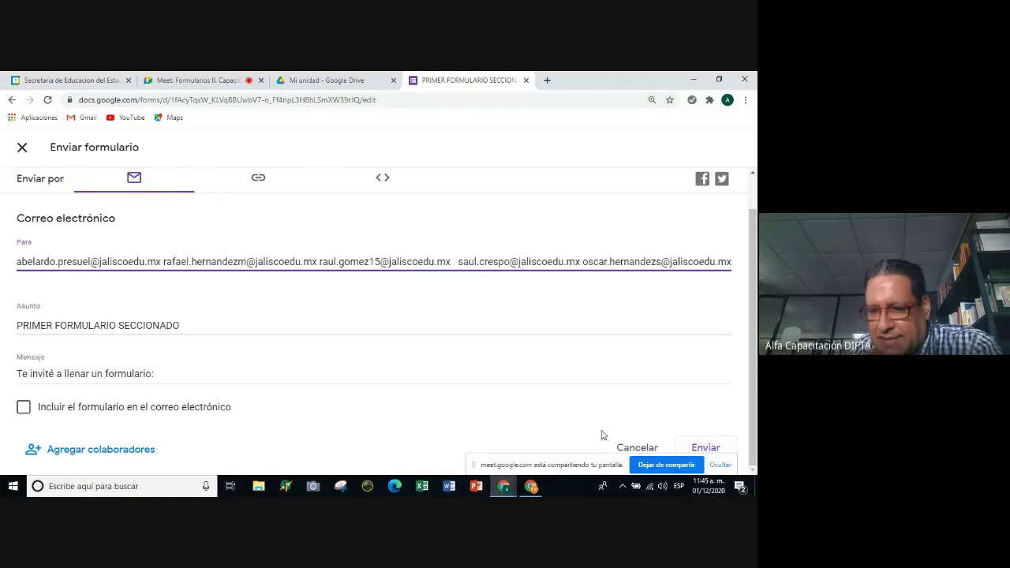
click(592, 460)
drag(575, 468, 411, 460)
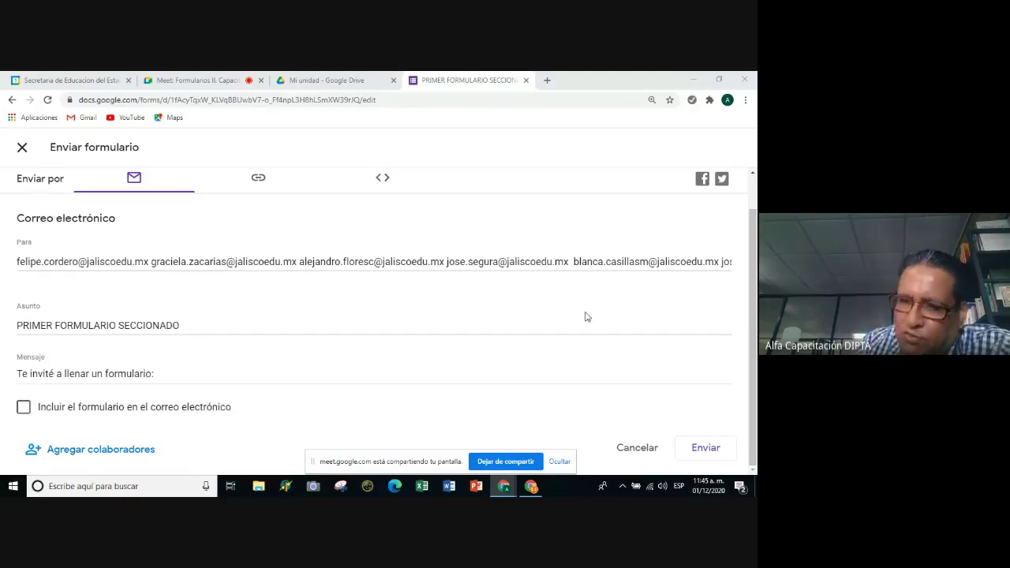
click(704, 456)
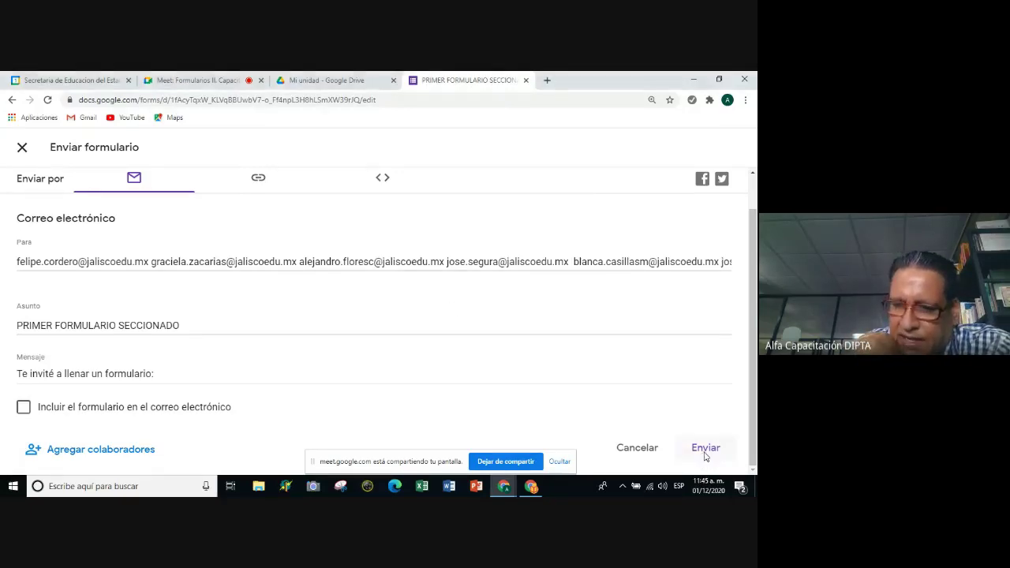
click(705, 456)
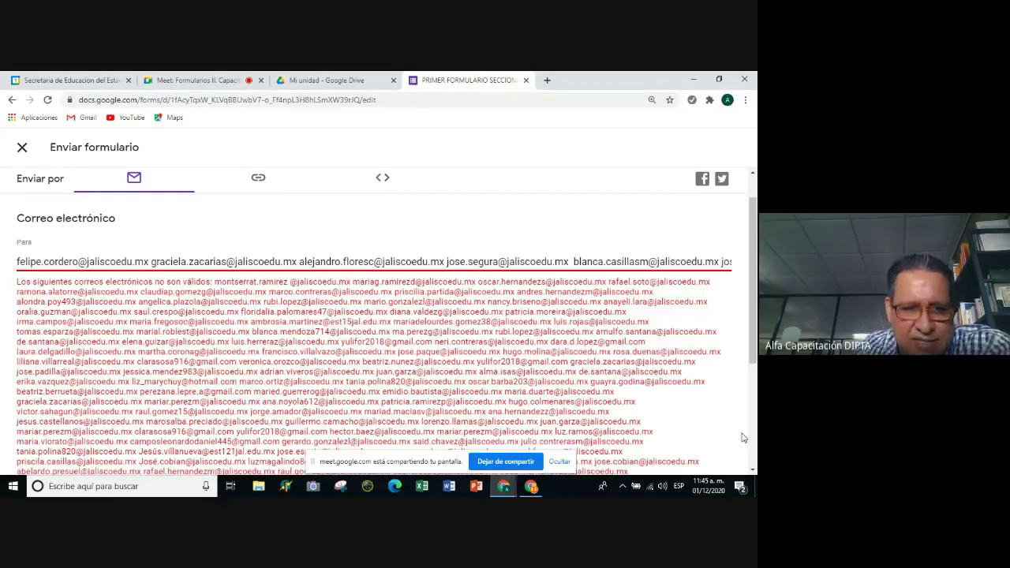
scroll(720, 460, down, 3)
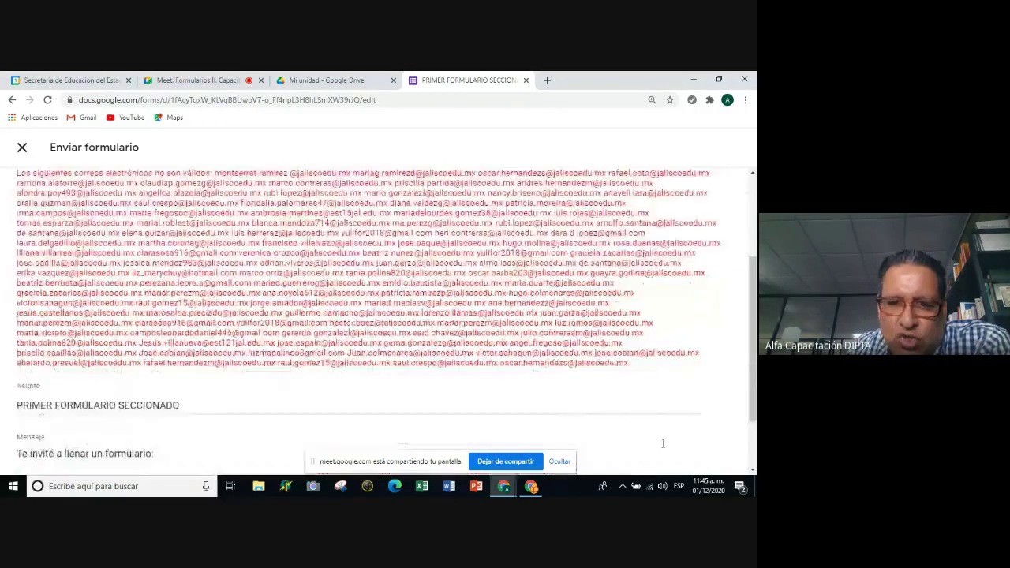
scroll(453, 271, up, 2)
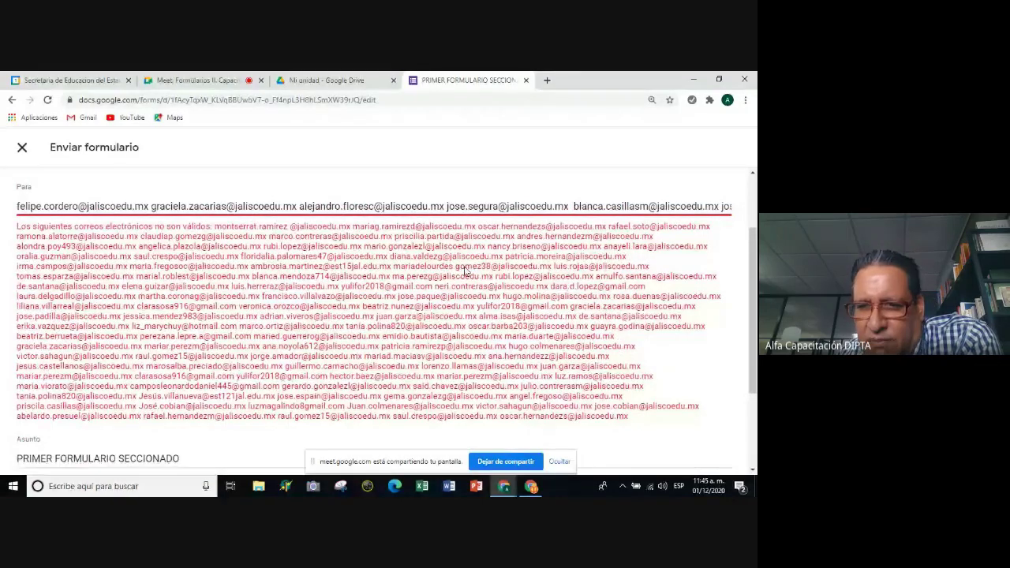
scroll(486, 274, down, 1)
scroll(486, 274, down, 2)
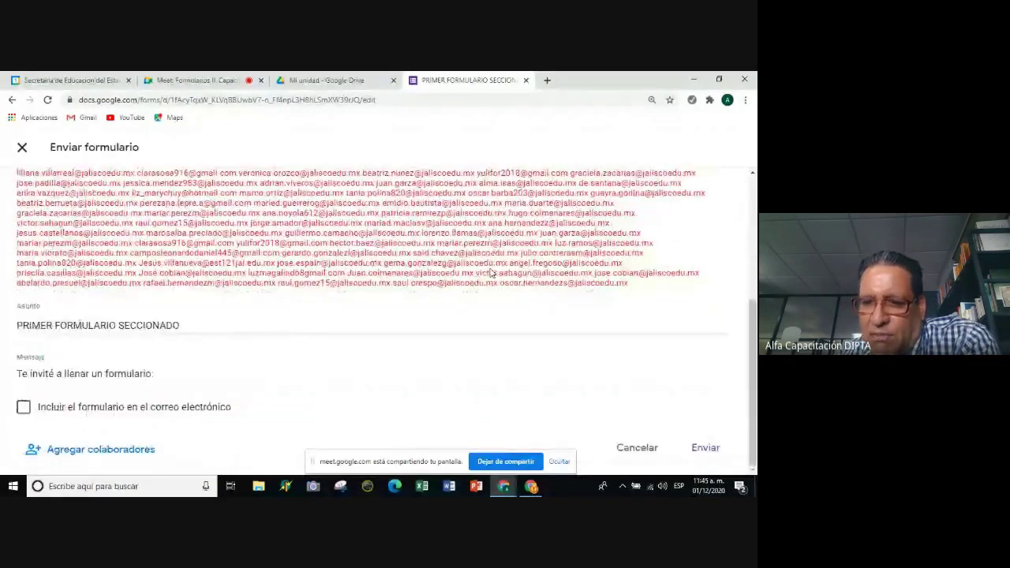
scroll(522, 289, up, 4)
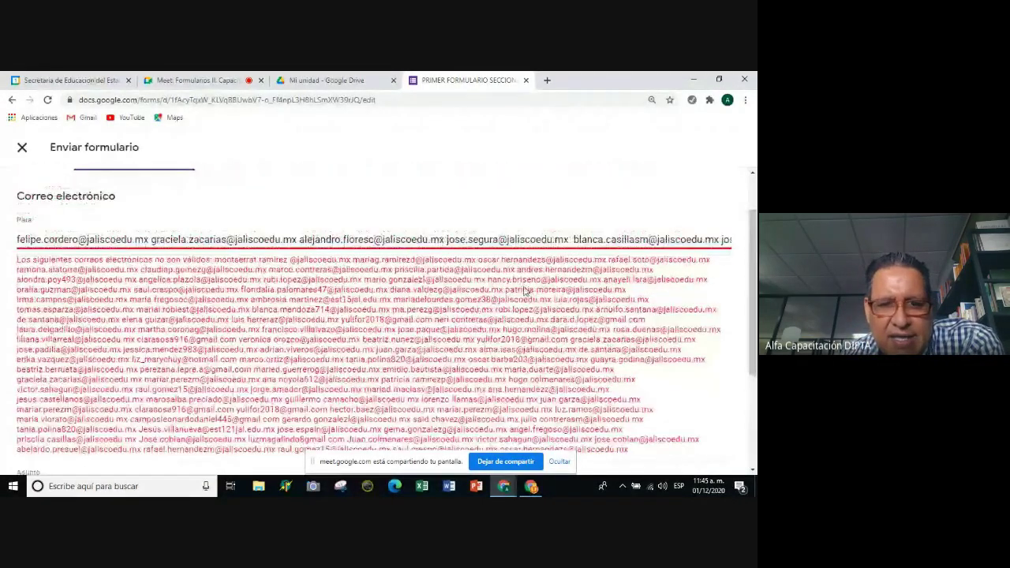
scroll(599, 365, down, 4)
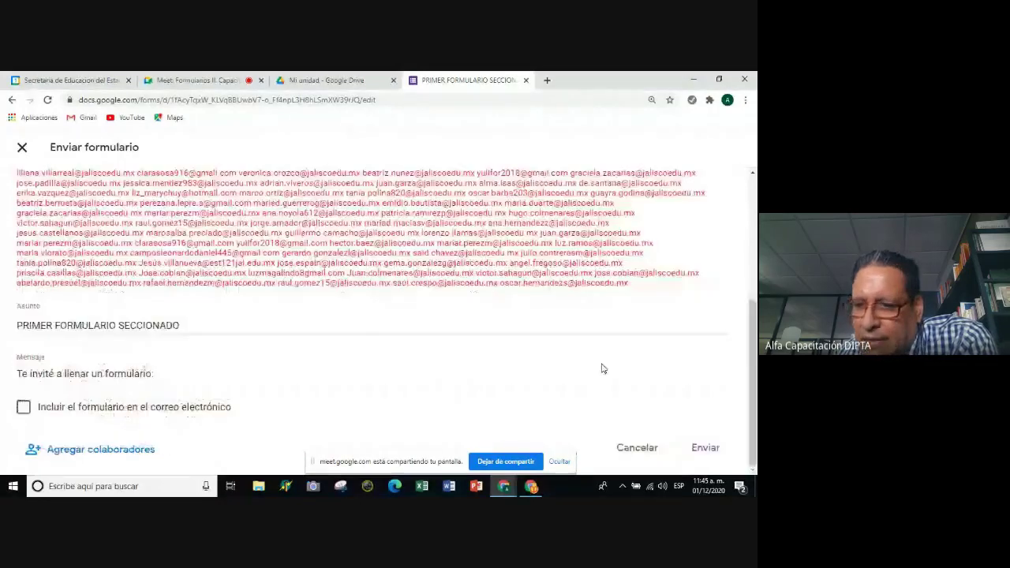
scroll(663, 282, up, 4)
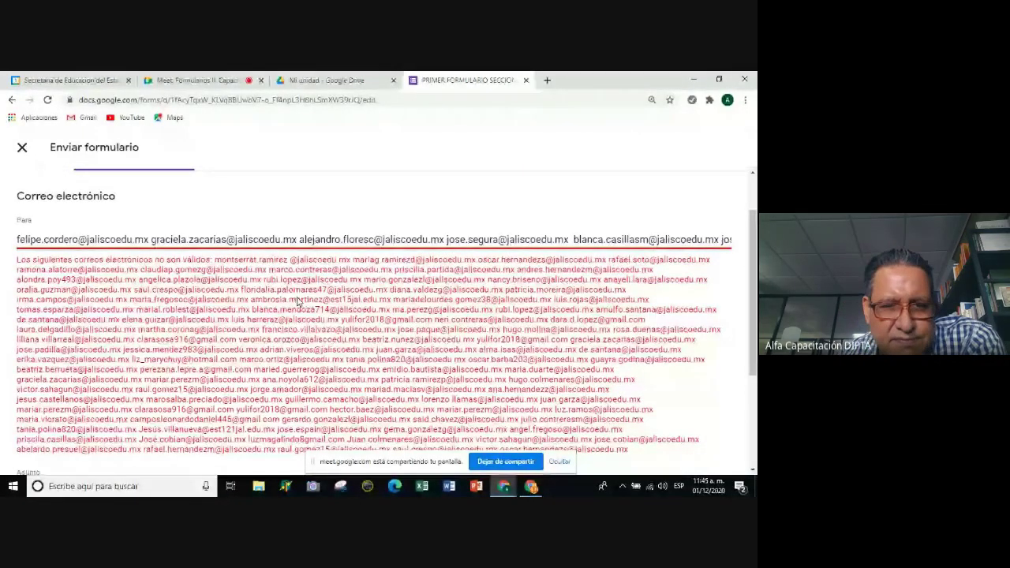
scroll(307, 303, down, 4)
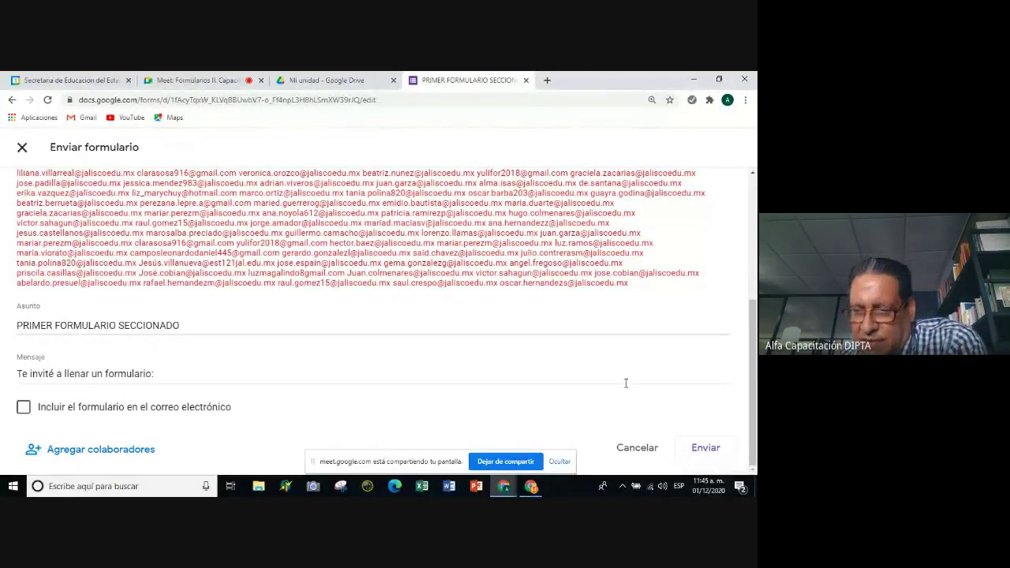
click(713, 452)
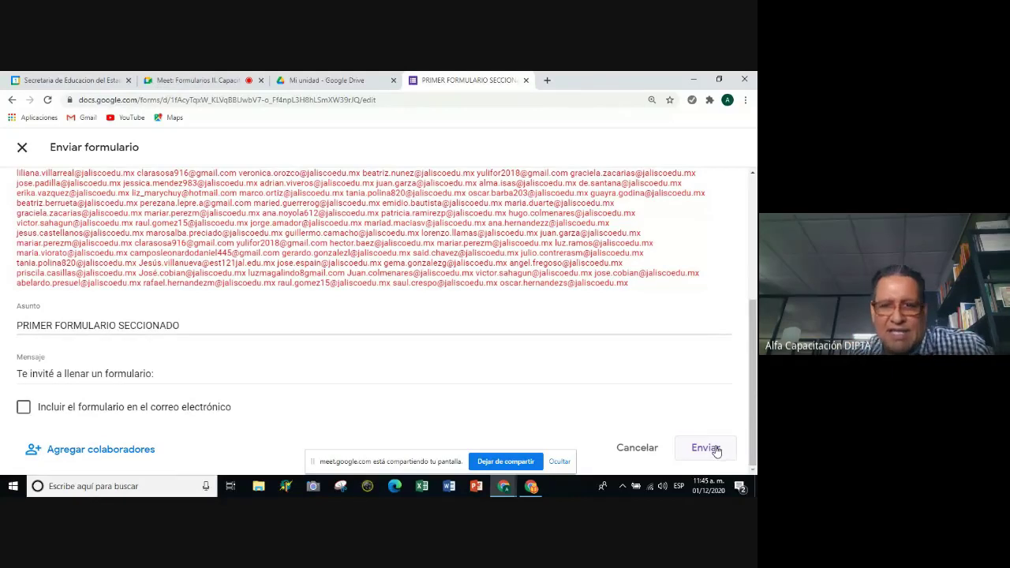
drag(382, 463, 354, 462)
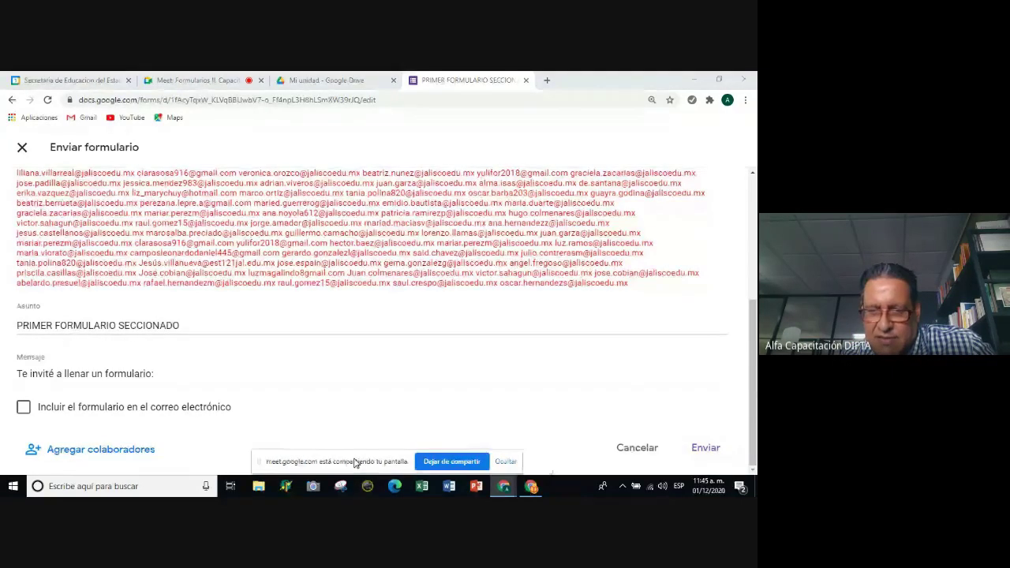
drag(751, 412, 752, 347)
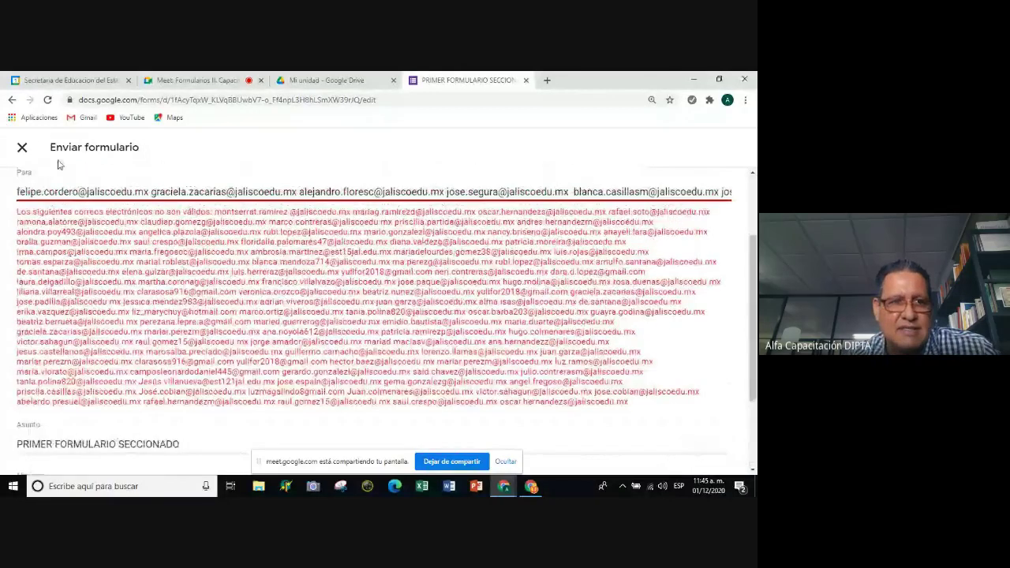
drag(17, 191, 731, 261)
Select and delete all the pasted participant addresses from the Para recipients field.
click(732, 261)
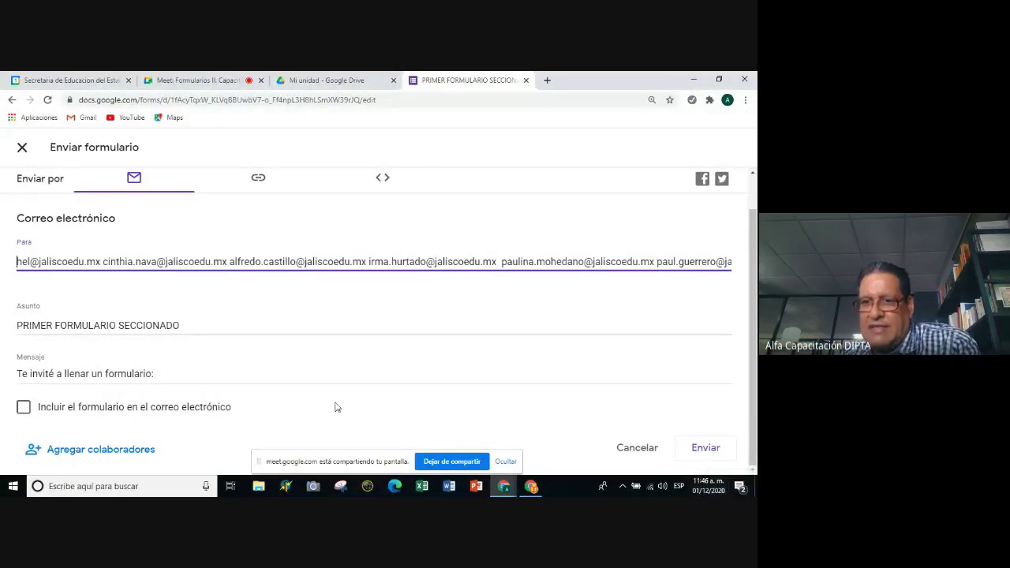
drag(21, 263, 398, 307)
click(86, 293)
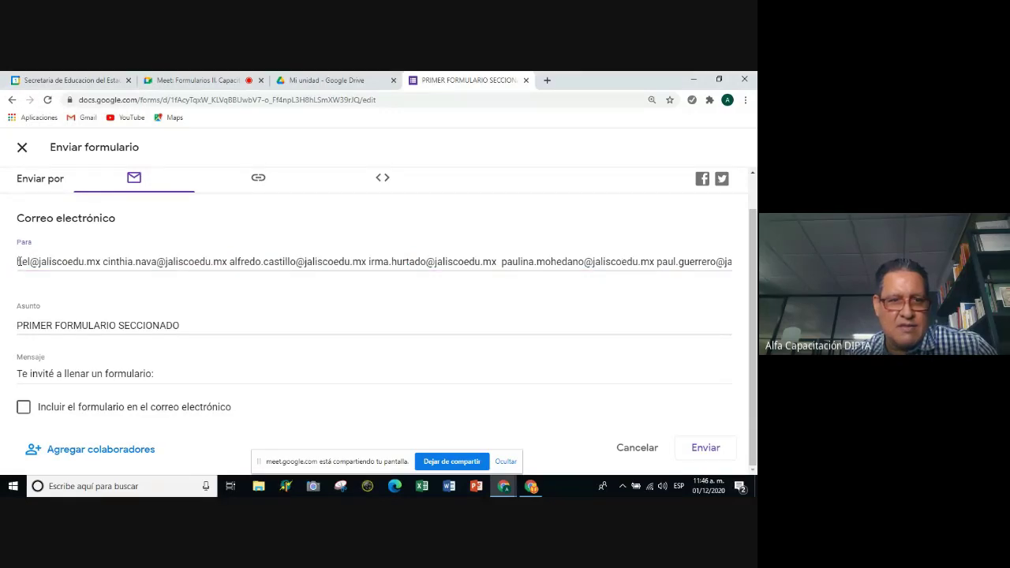
drag(453, 299, 756, 264)
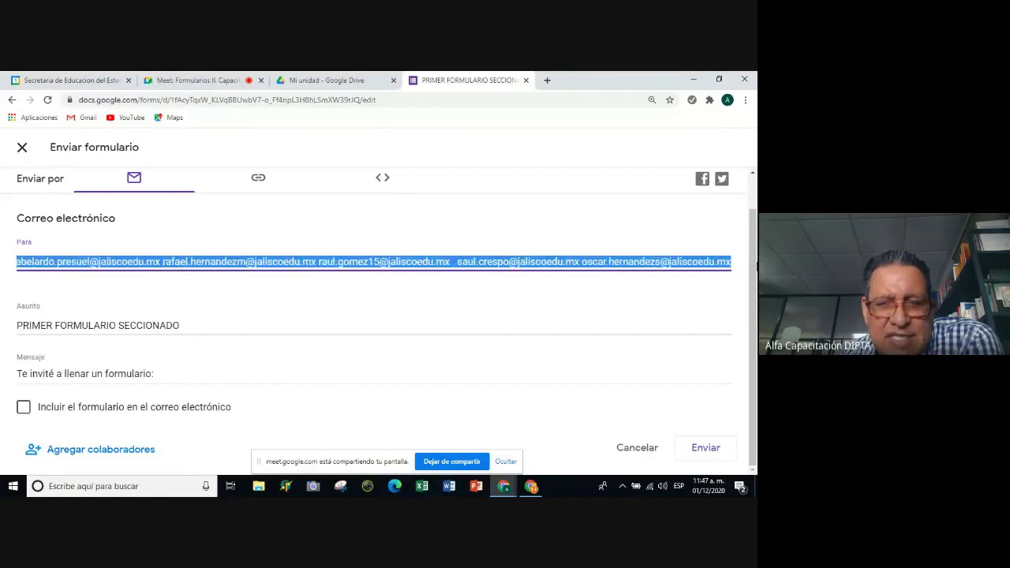
key(BackSpace)
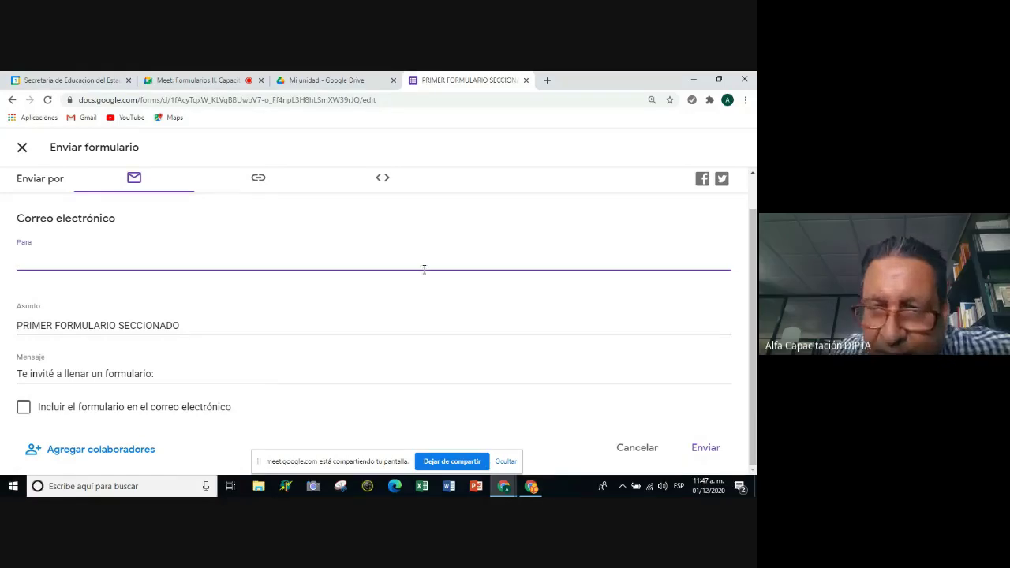
click(430, 322)
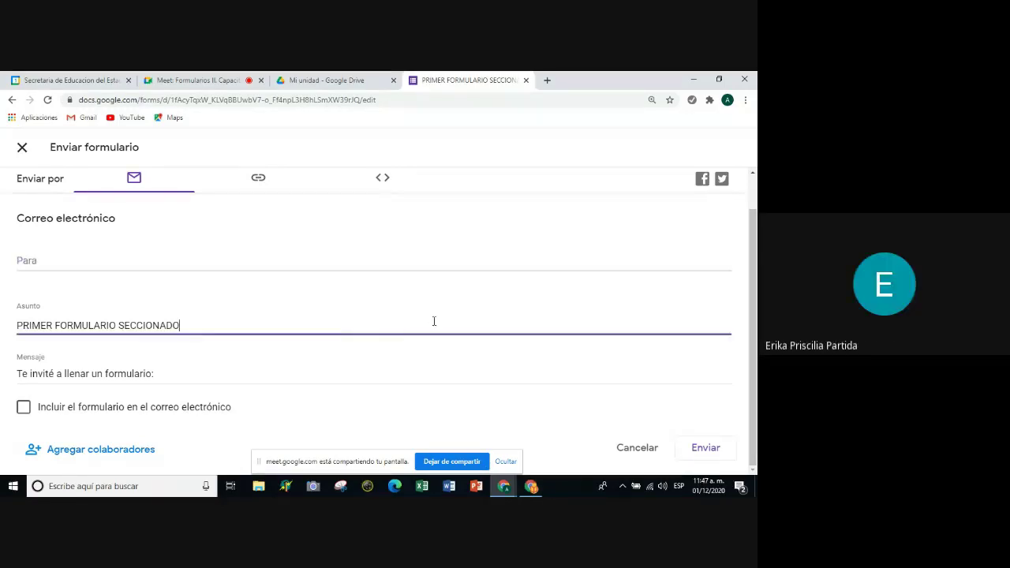
click(157, 258)
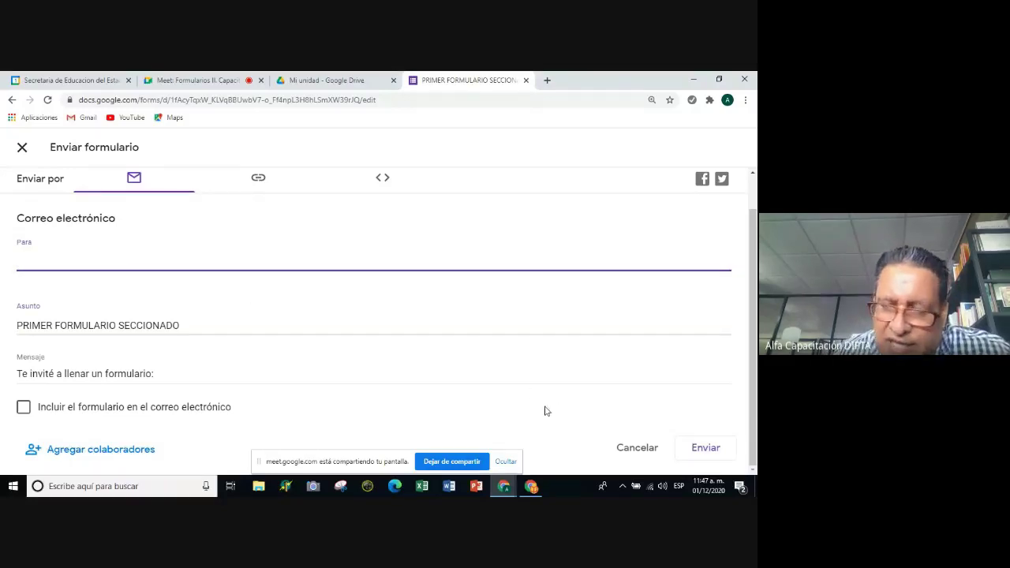
click(505, 486)
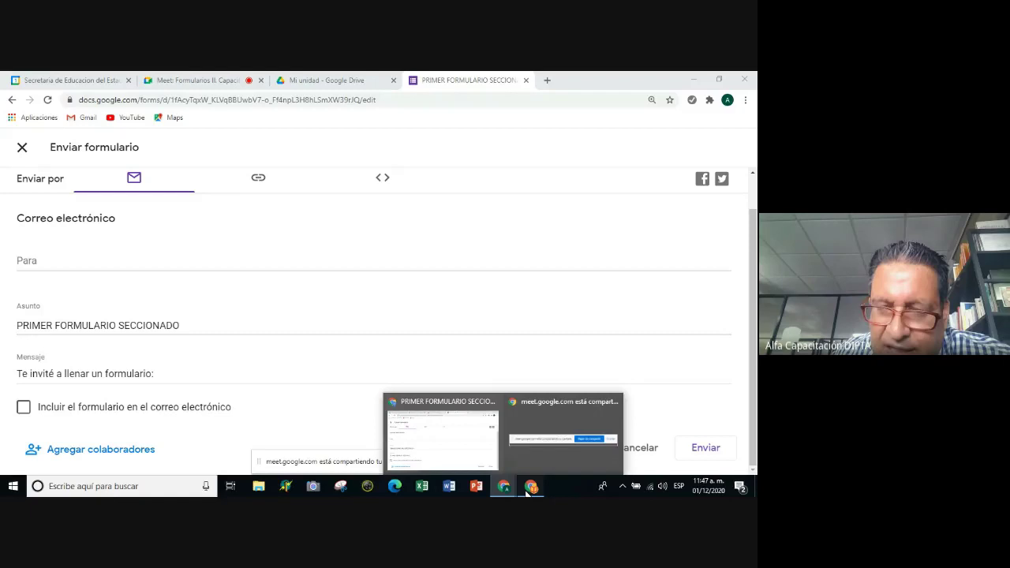
Copy the institutional e-mails in cells E26:E30 of the responses sheet.
click(529, 487)
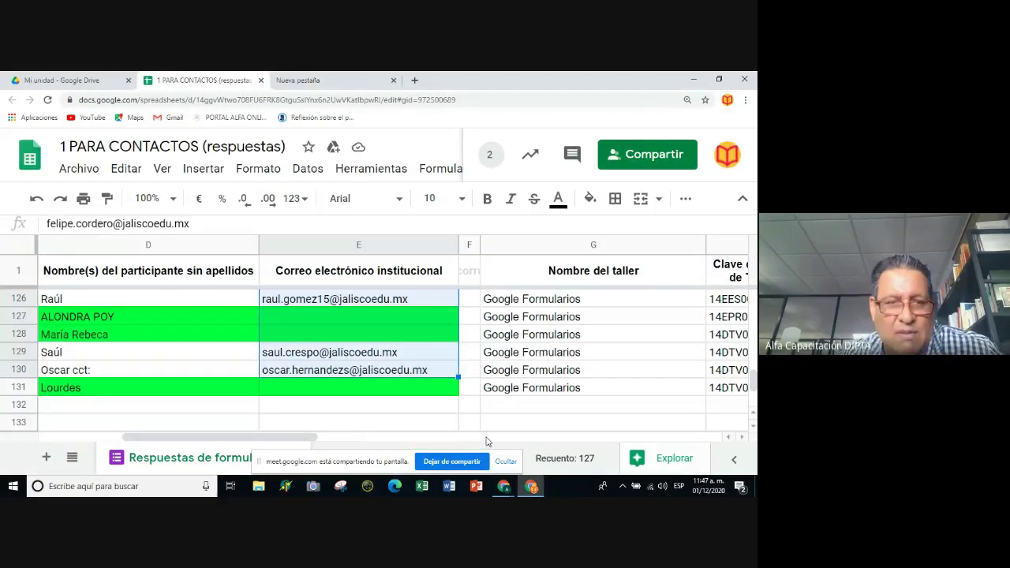
scroll(410, 347, up, 20)
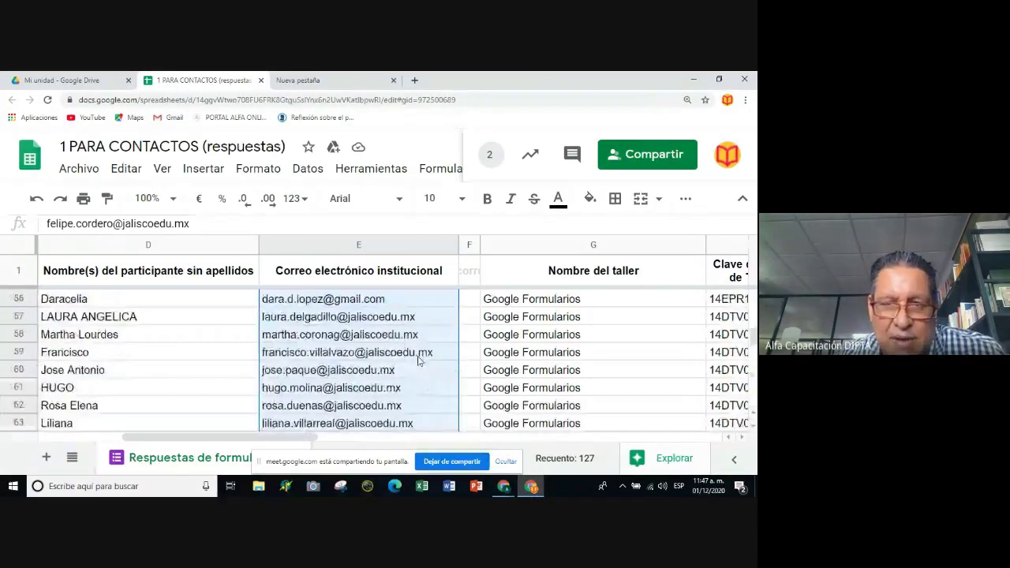
scroll(400, 316, up, 7)
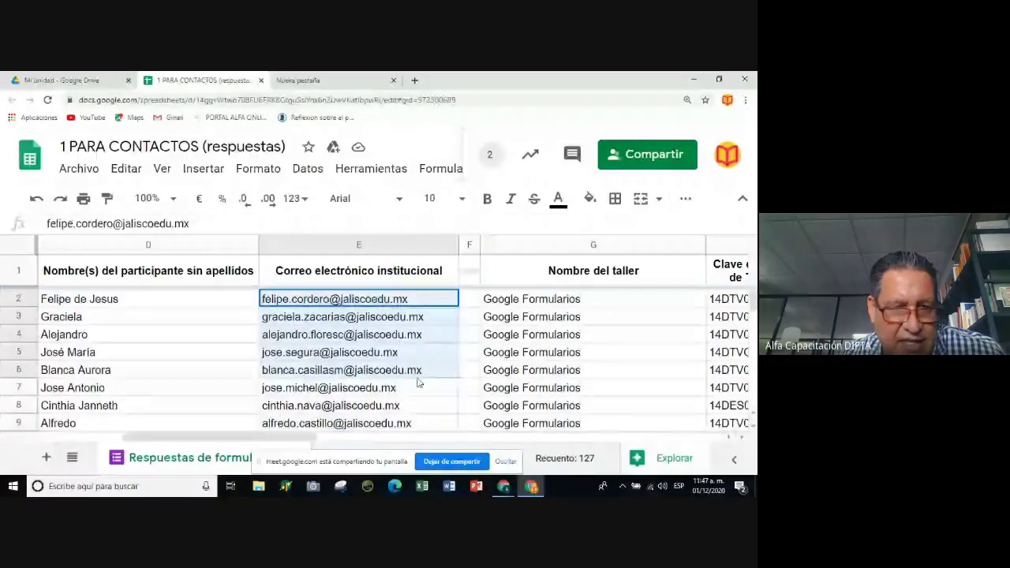
scroll(415, 379, down, 4)
scroll(418, 331, down, 7)
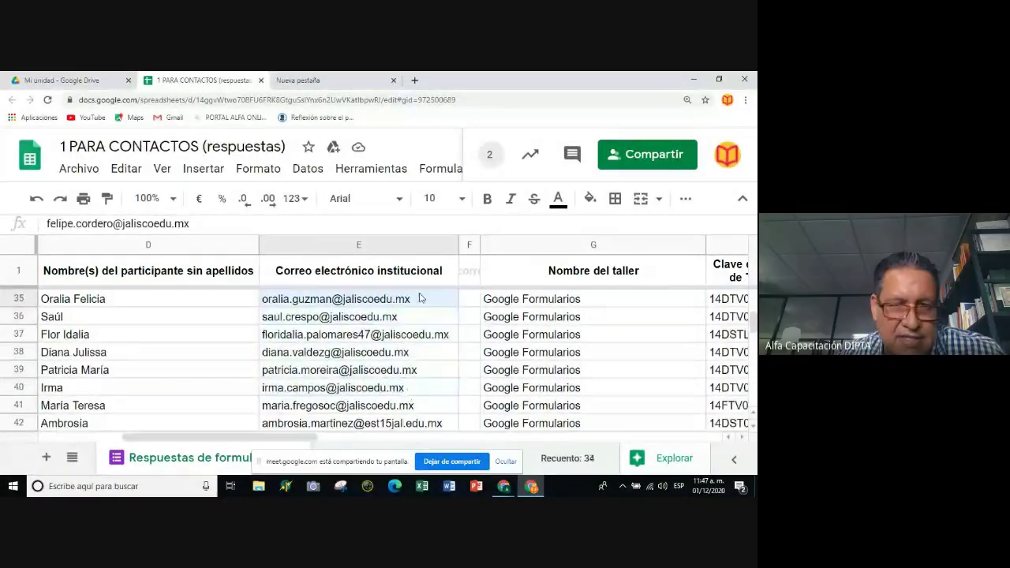
scroll(421, 316, up, 10)
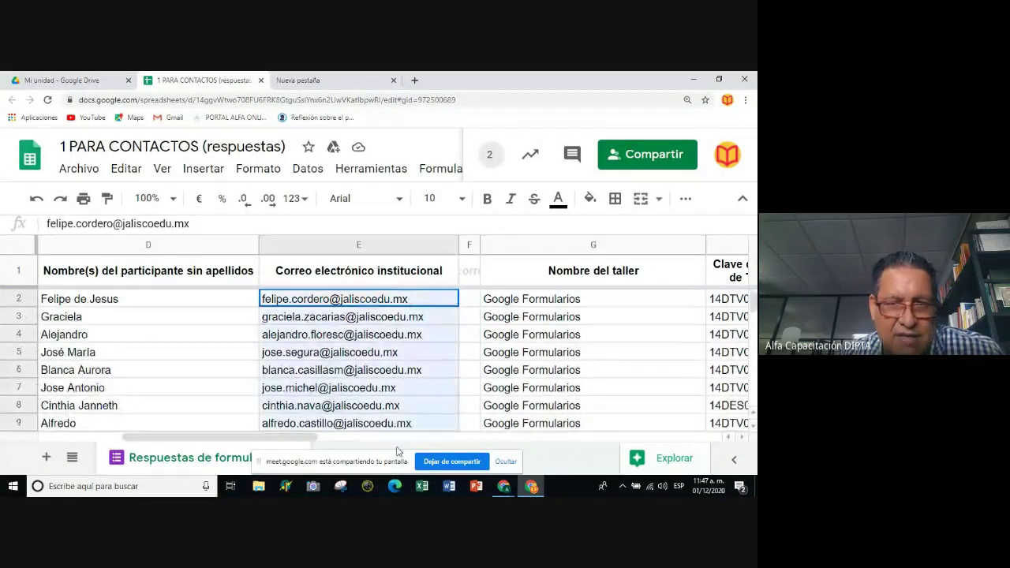
scroll(395, 426, down, 3)
scroll(395, 443, down, 4)
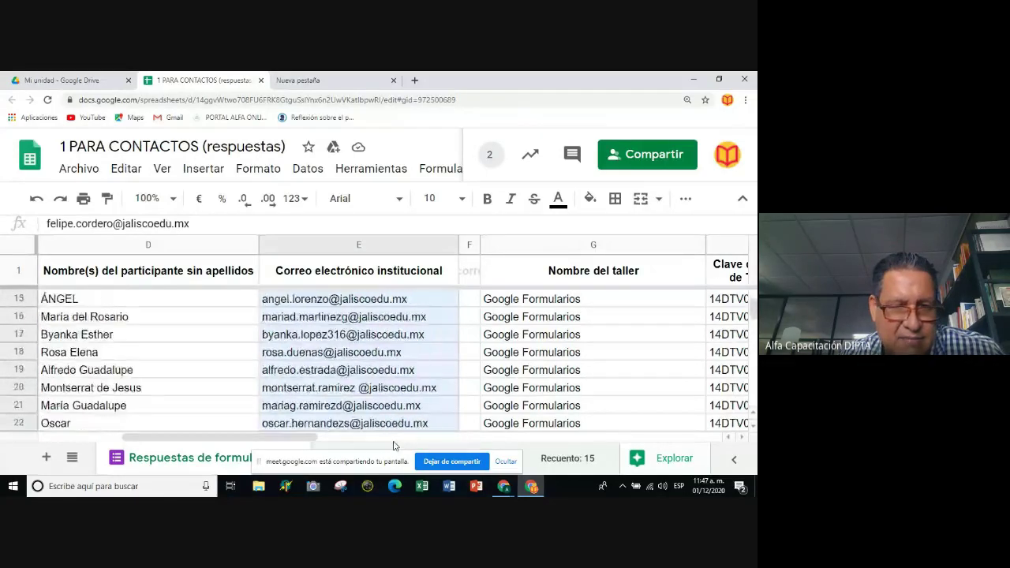
drag(393, 446, 419, 376)
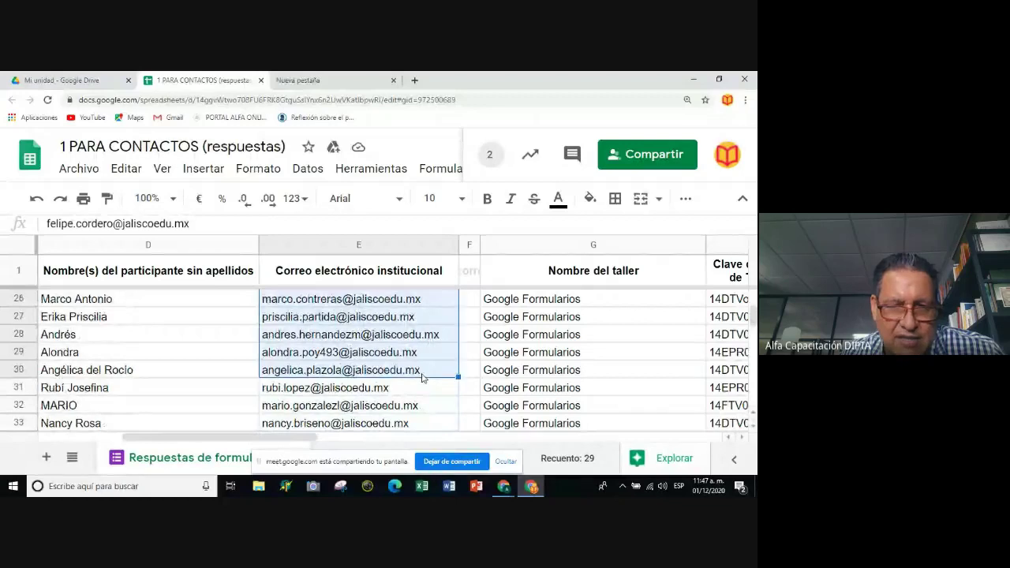
key(ctrl+c)
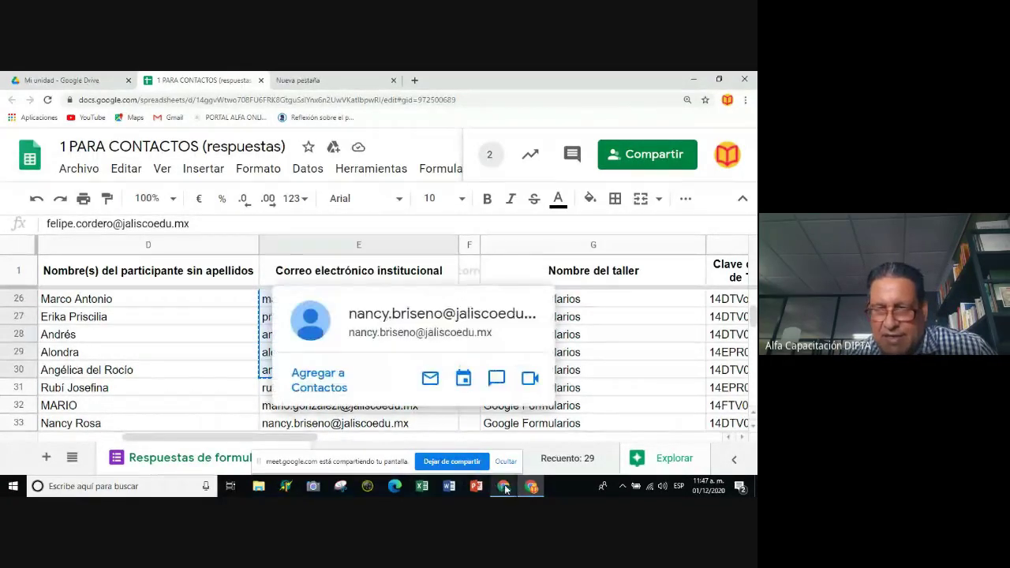
Paste the copied addresses into the Enviar formulario recipients field.
mouse_move(502, 489)
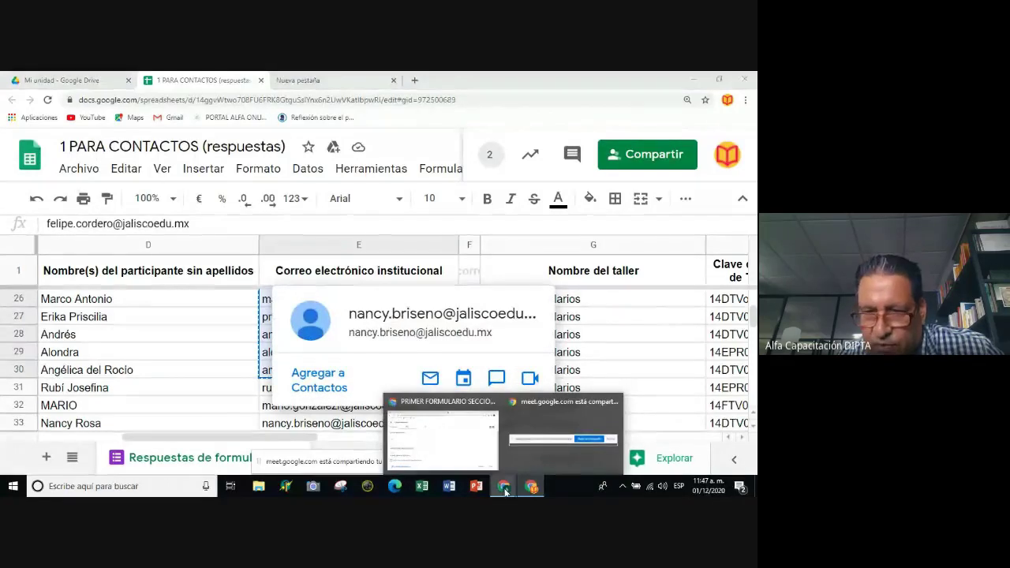
click(475, 449)
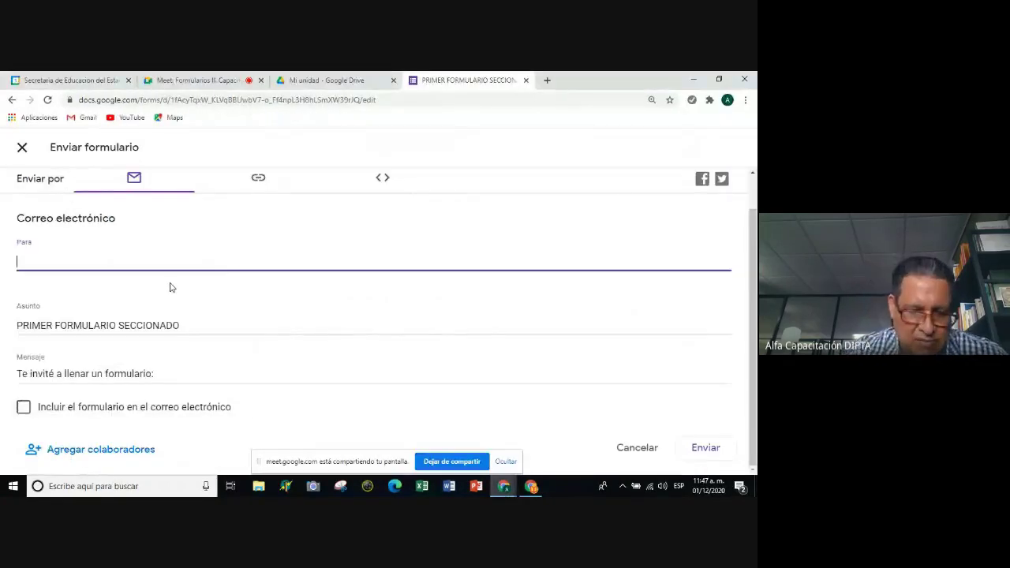
key(ctrl+v)
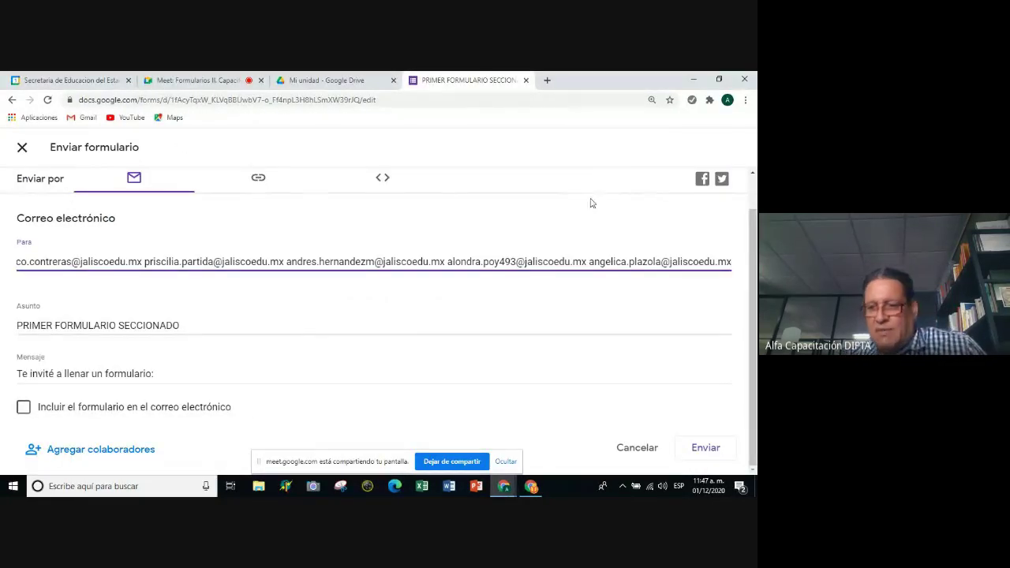
Send the invitation to the pasted recipients and review the warning listing invalid addresses.
click(698, 450)
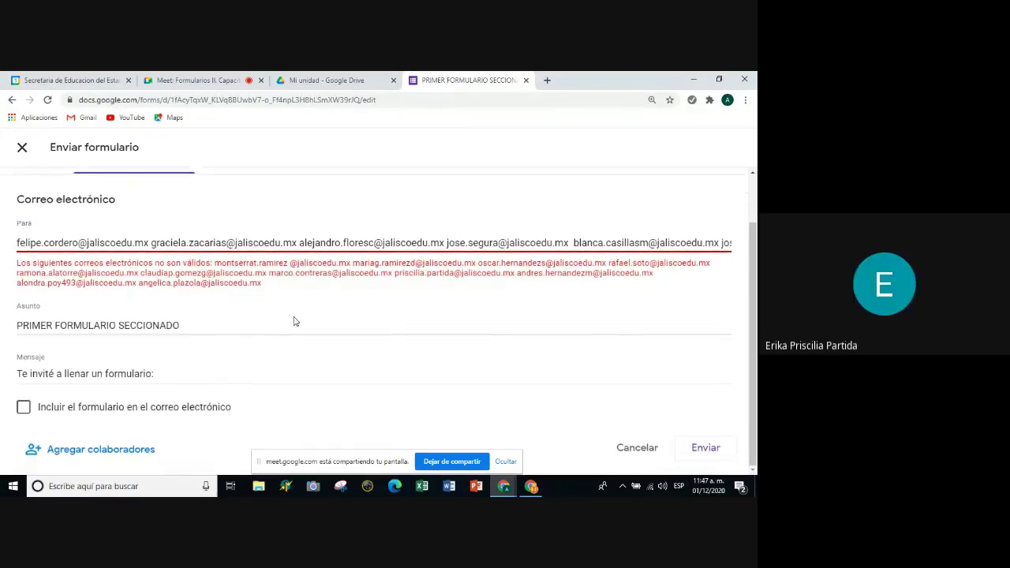
click(698, 449)
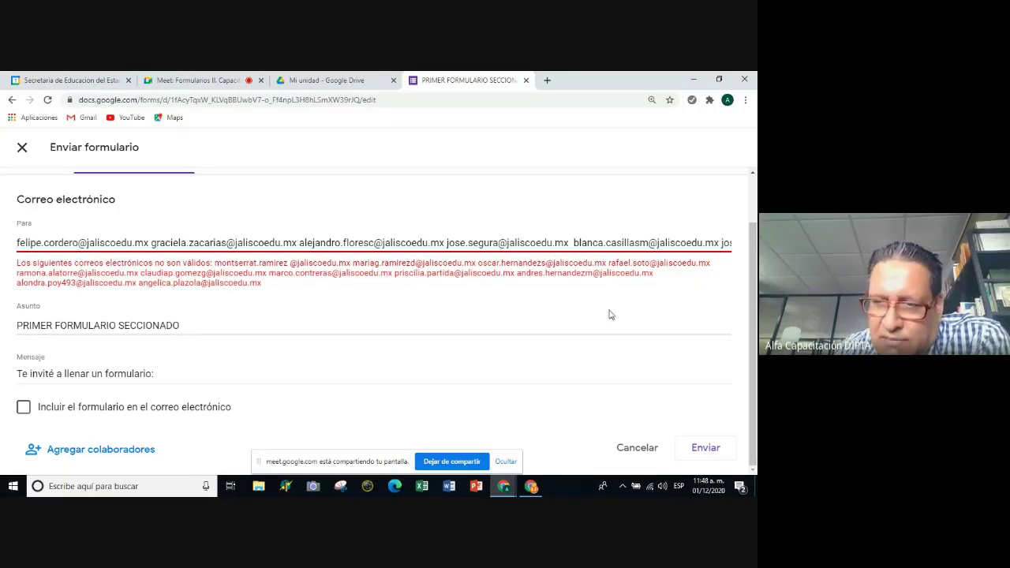
scroll(612, 316, up, 1)
scroll(631, 371, down, 1)
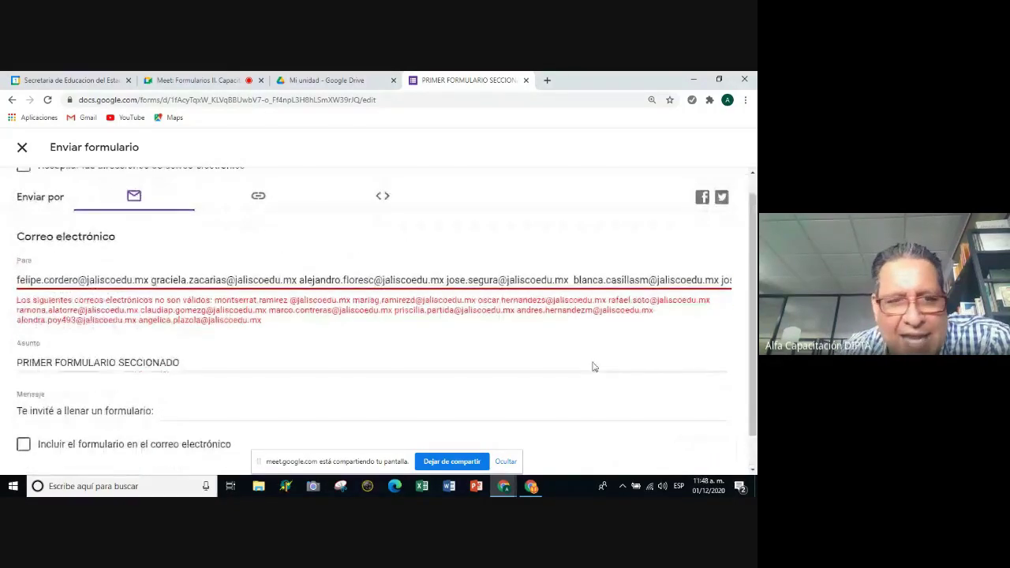
scroll(594, 367, down, 1)
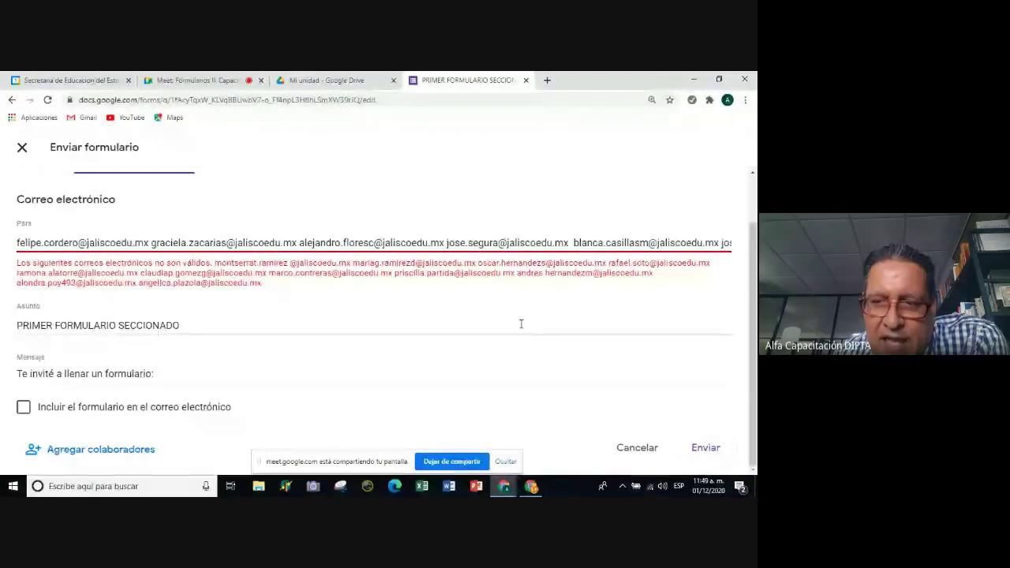
scroll(520, 323, up, 1)
scroll(522, 323, down, 1)
scroll(522, 323, down, 1)
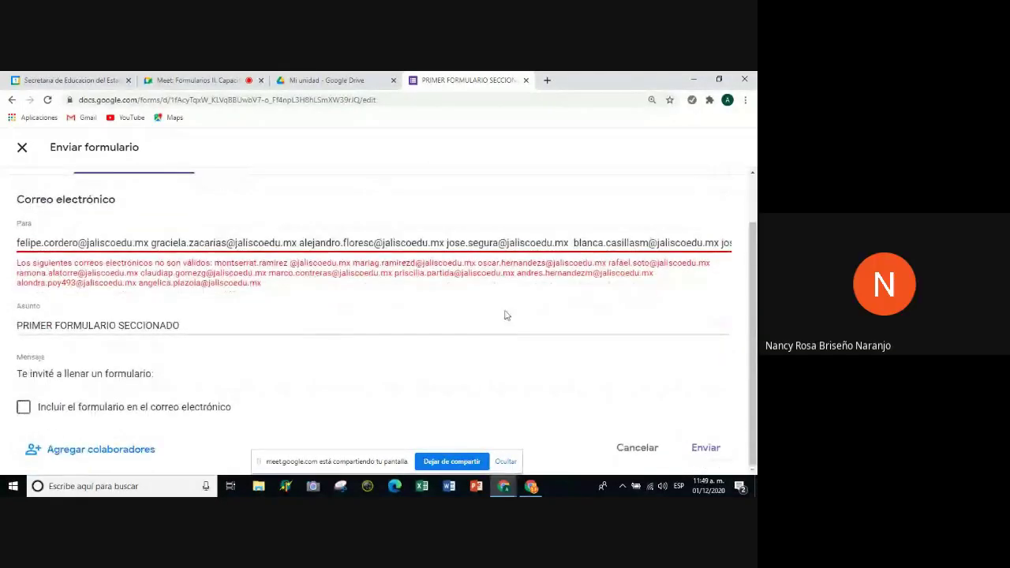
scroll(266, 311, up, 1)
scroll(11, 203, down, 1)
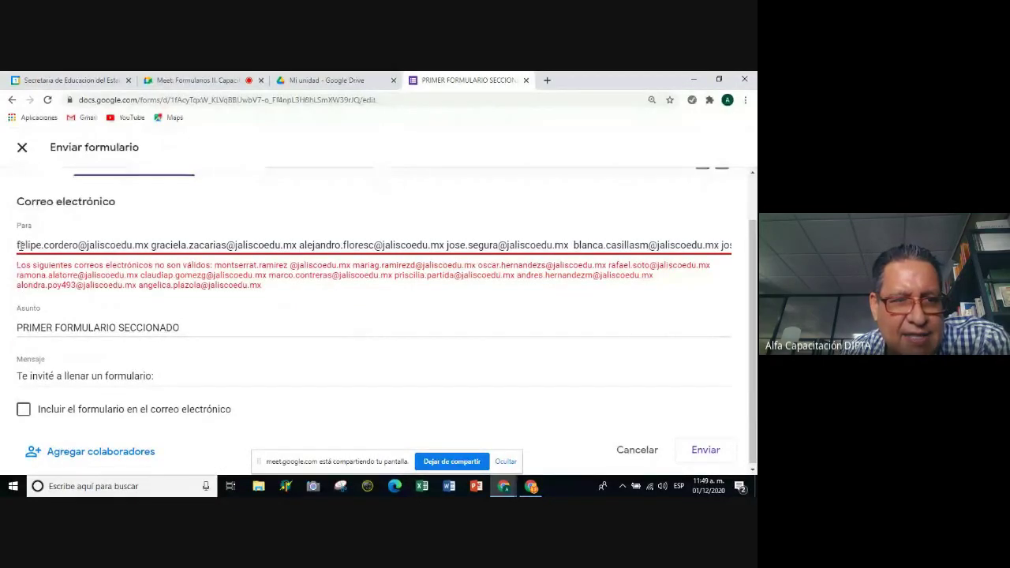
Select every address in the Para field and delete them.
drag(17, 246, 753, 275)
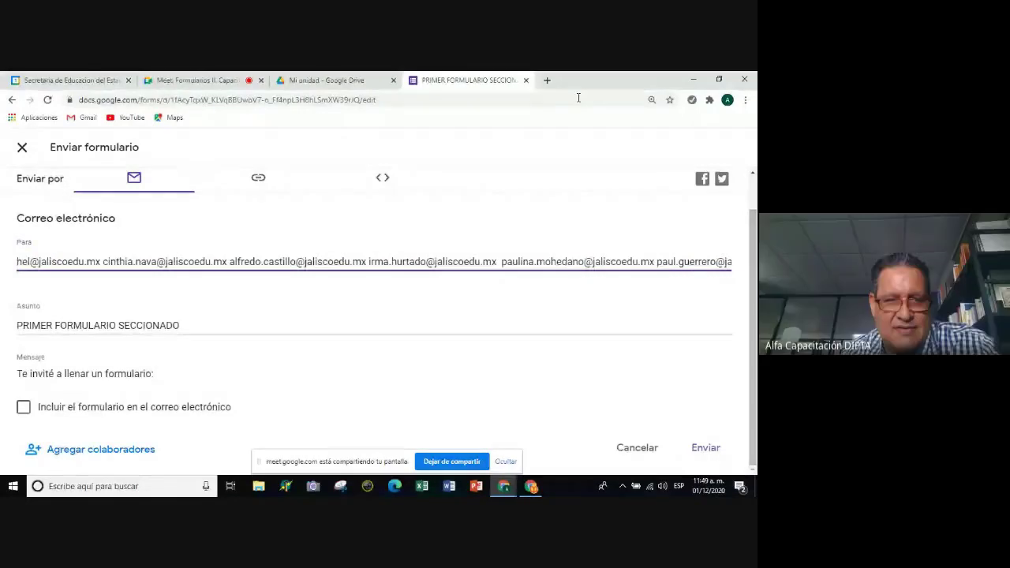
drag(17, 261, 728, 309)
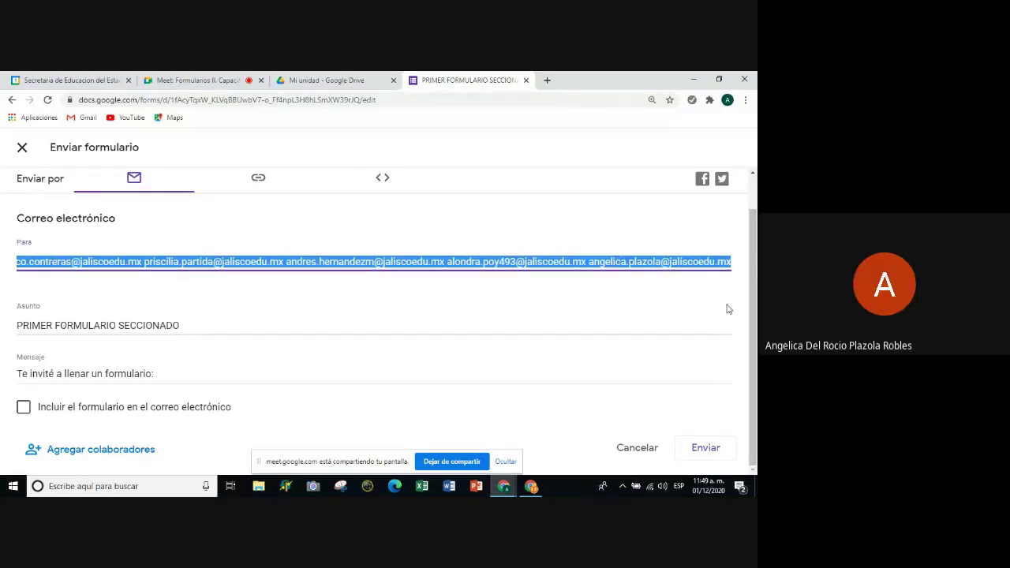
key(BackSpace)
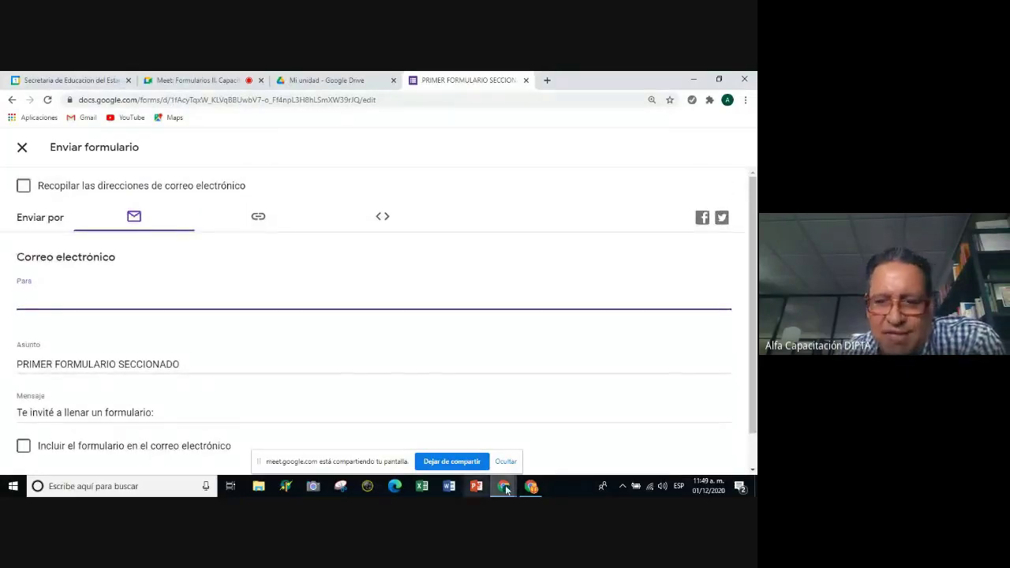
click(505, 487)
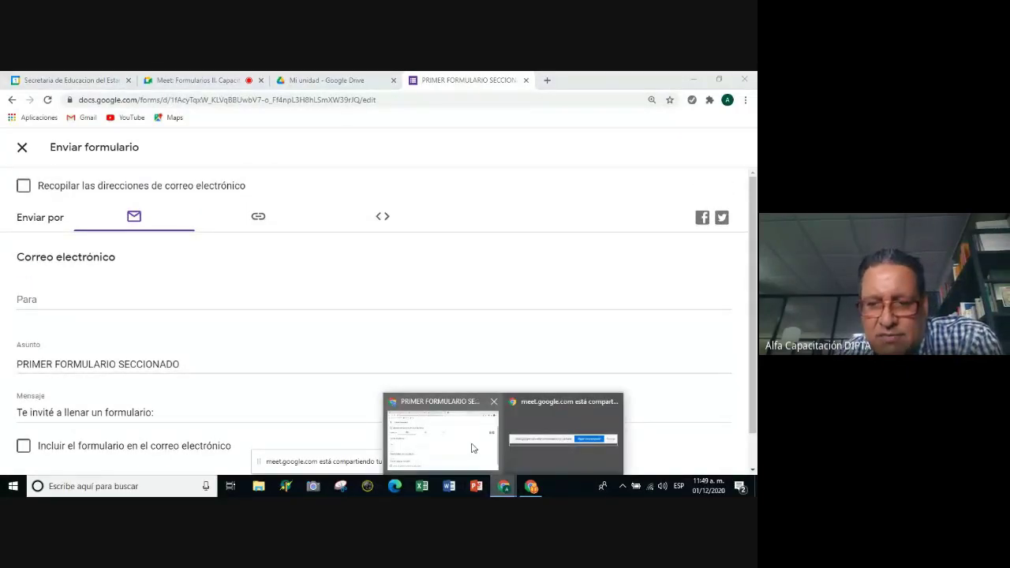
click(472, 448)
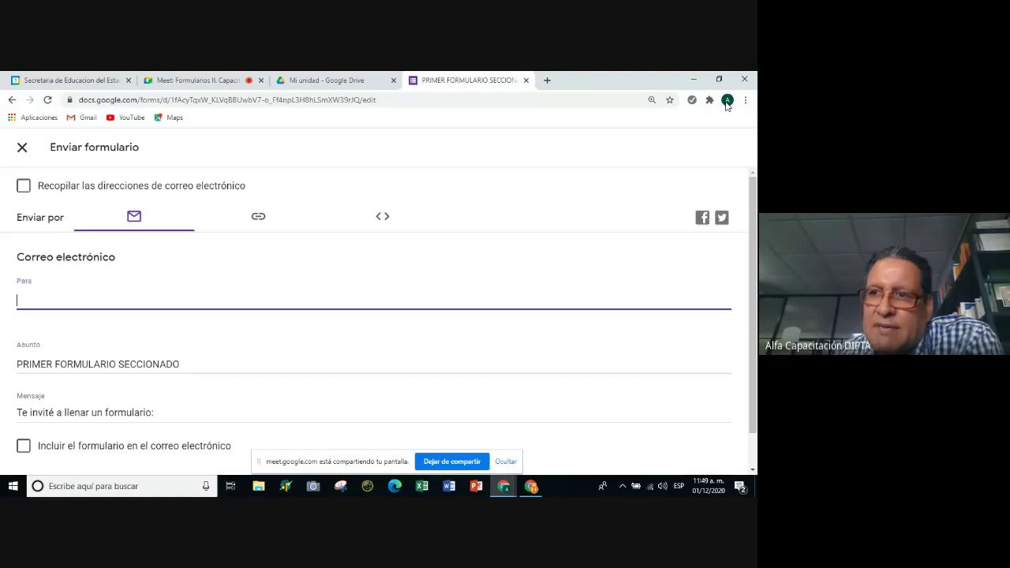
click(726, 100)
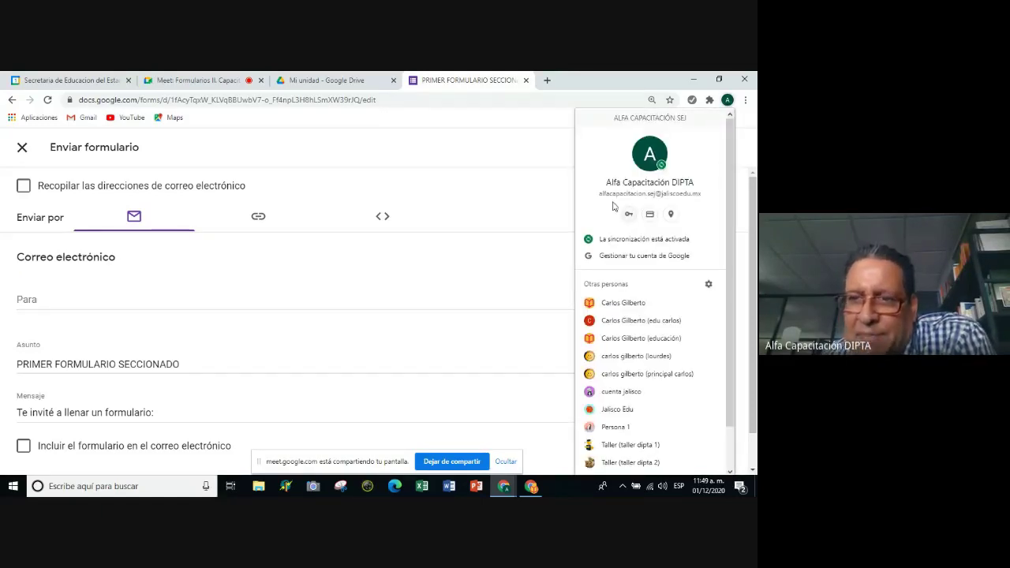
click(491, 169)
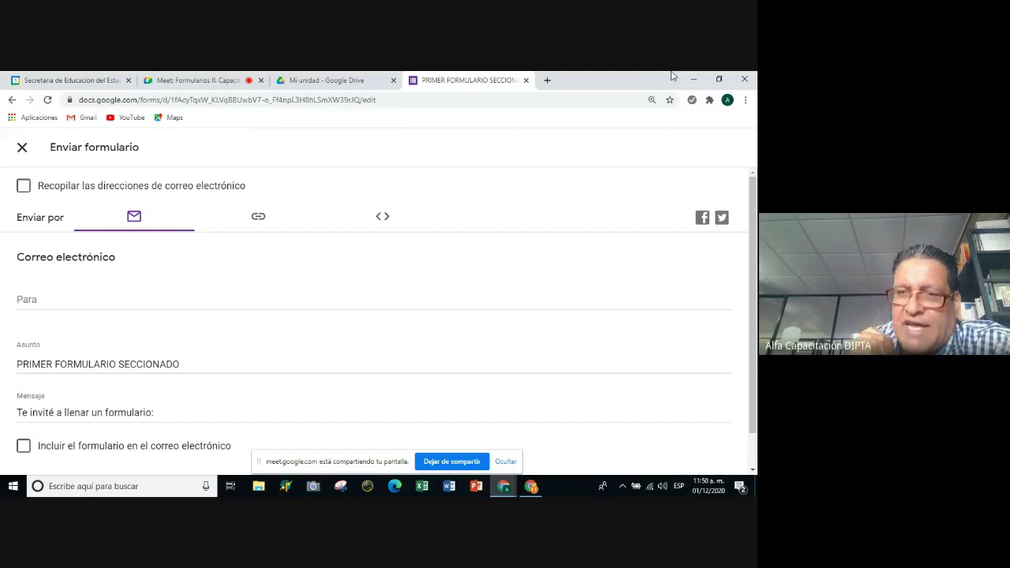
click(503, 486)
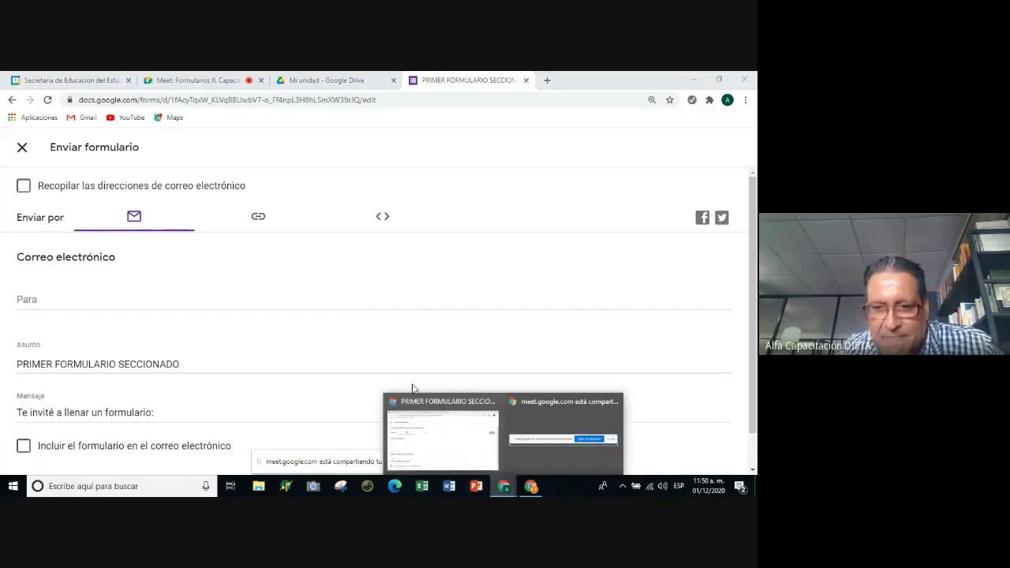
click(414, 416)
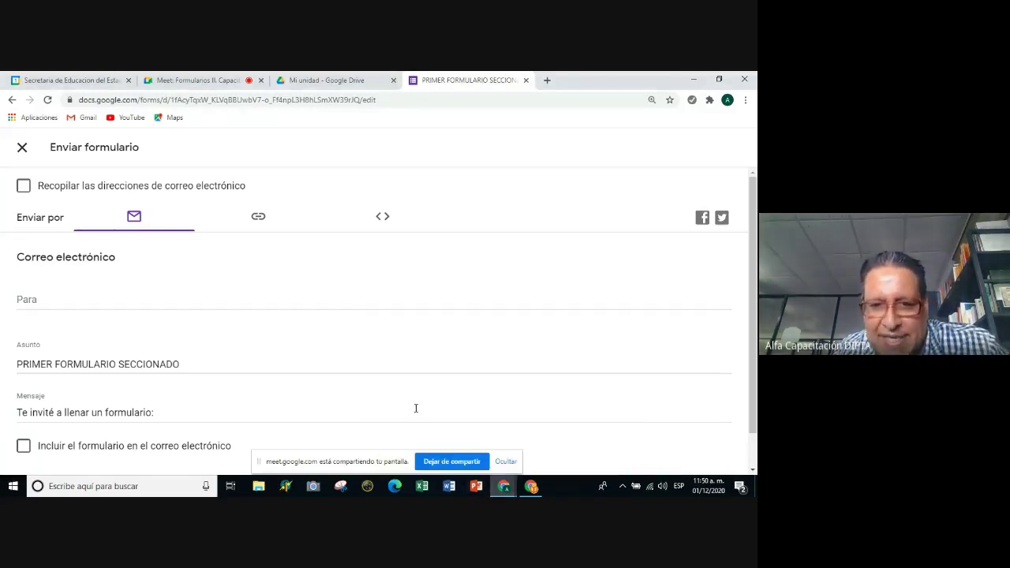
Browse the e-mail column of 1 PARA CONTACTOS down to the last data rows.
click(530, 486)
scroll(209, 347, up, 10)
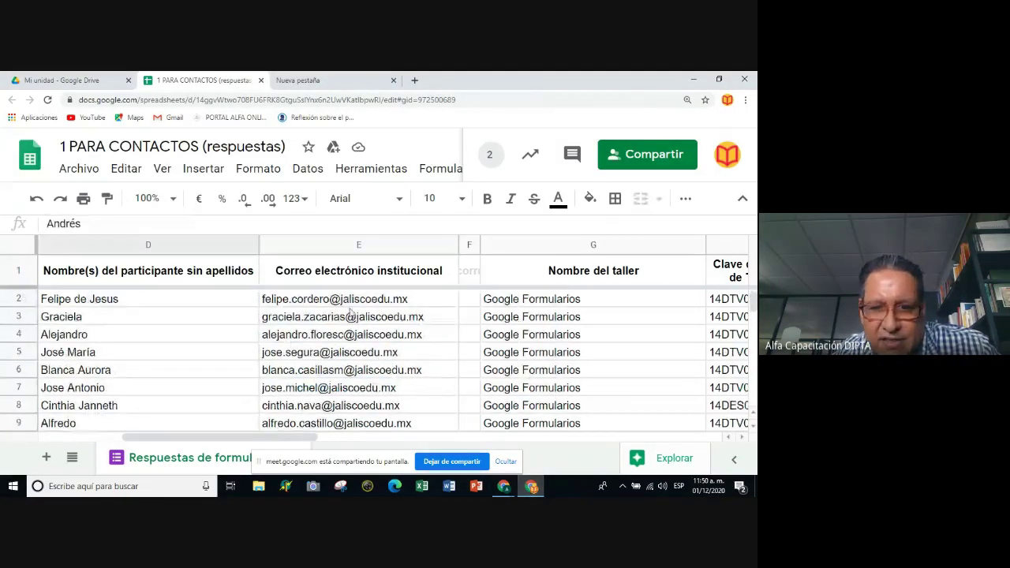
drag(385, 304, 401, 382)
click(399, 373)
scroll(396, 380, down, 5)
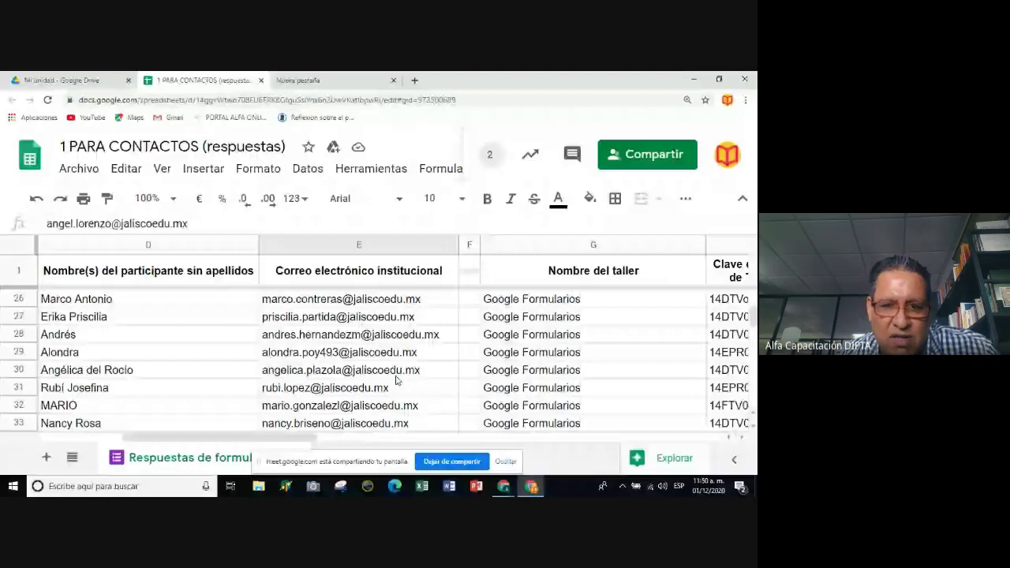
key(ctrl+Down)
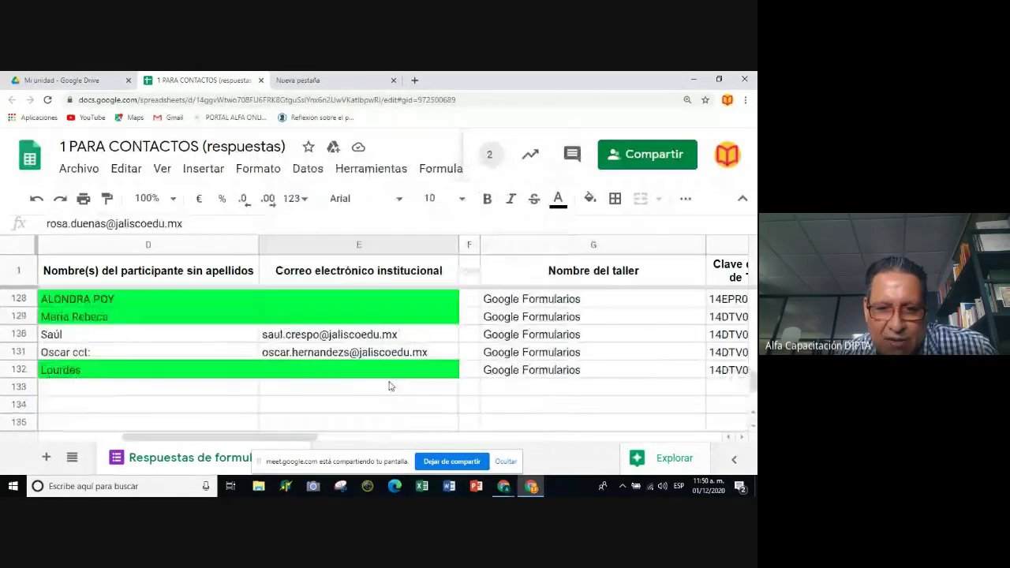
scroll(389, 386, up, 2)
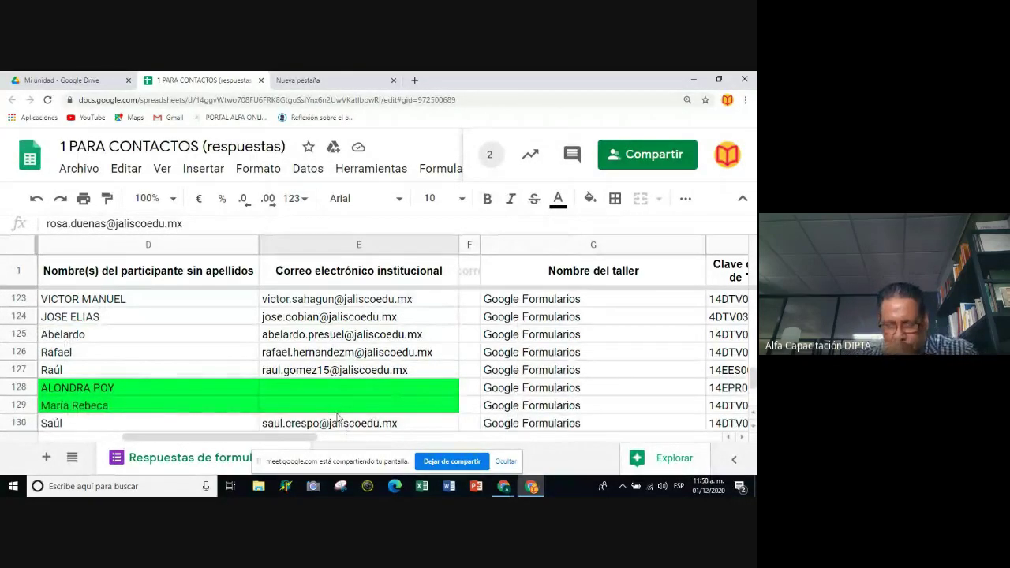
Copy the institutional e-mail addresses in E118:E127.
click(324, 374)
key(shift+Up)
key(shift+Up)
key(shift+Up)
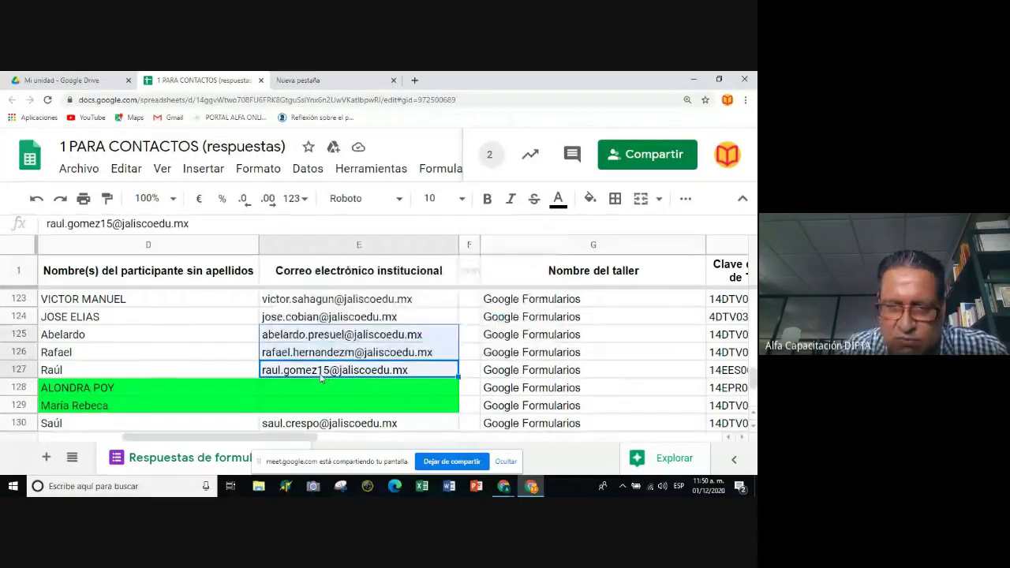
key(shift+Up)
key(shift+Up)
key(shift+Up)
key(shift+Up)
key(shift+Up)
key(shift+Up)
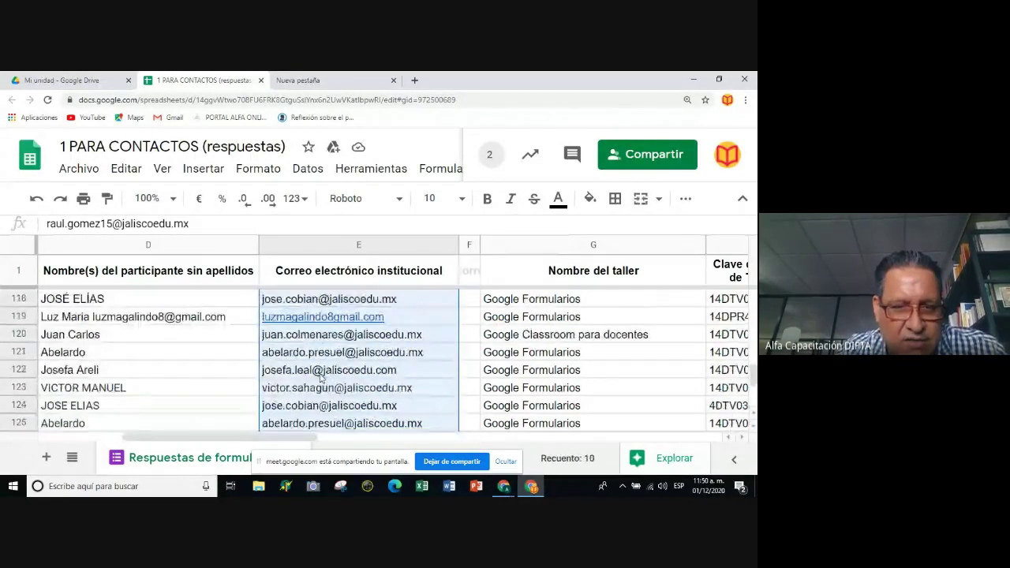
key(ctrl+c)
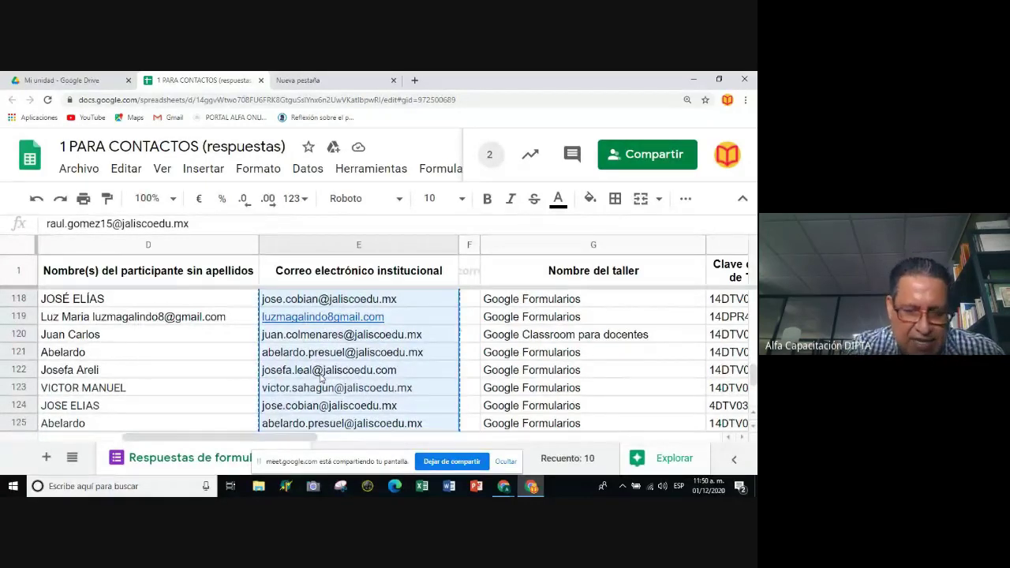
mouse_move(504, 485)
click(463, 430)
Paste the ten addresses as recipients, attempt sending, then close the dialog after the invalid-address error.
click(112, 300)
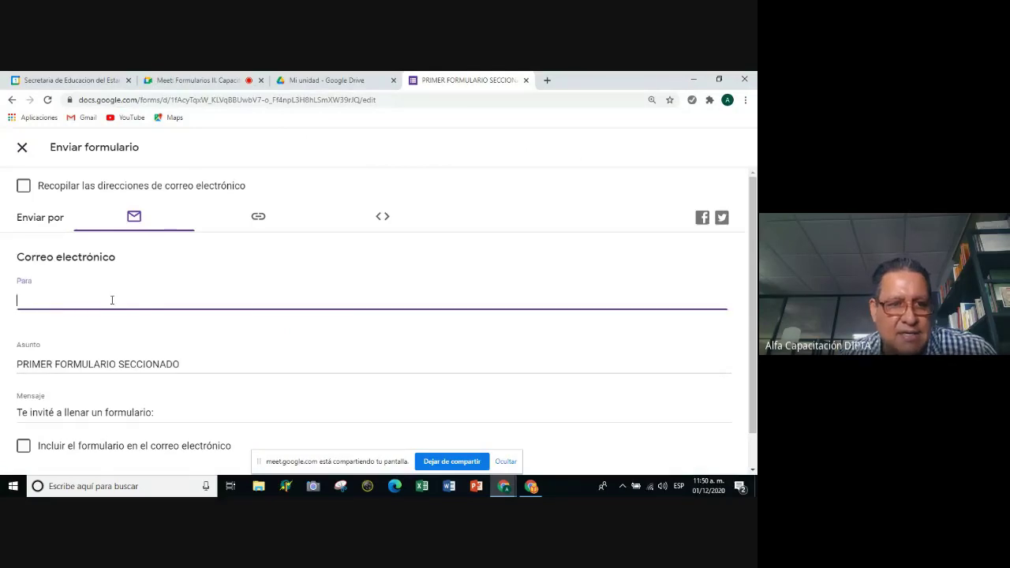
key(ctrl+v)
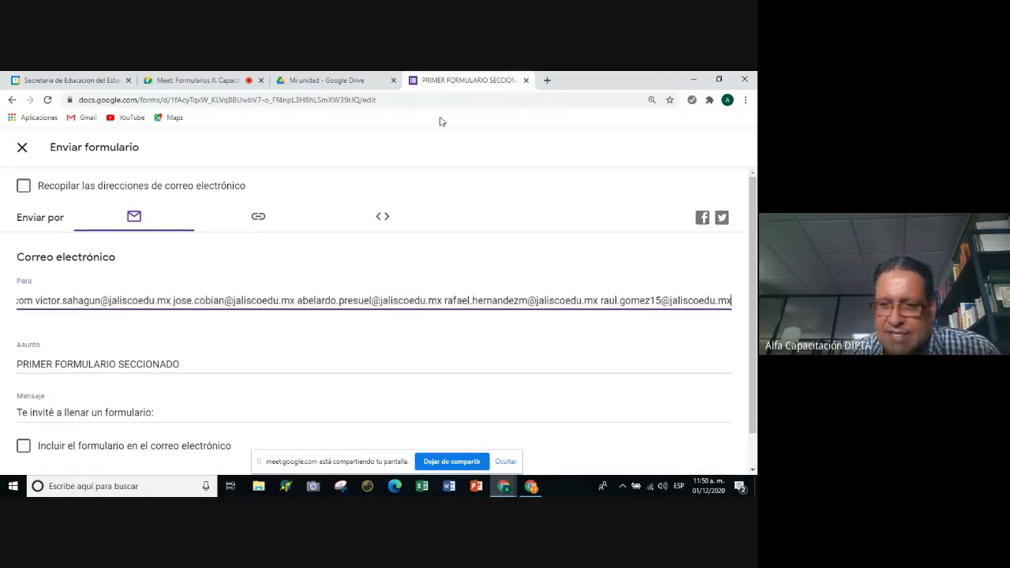
scroll(437, 403, down, 1)
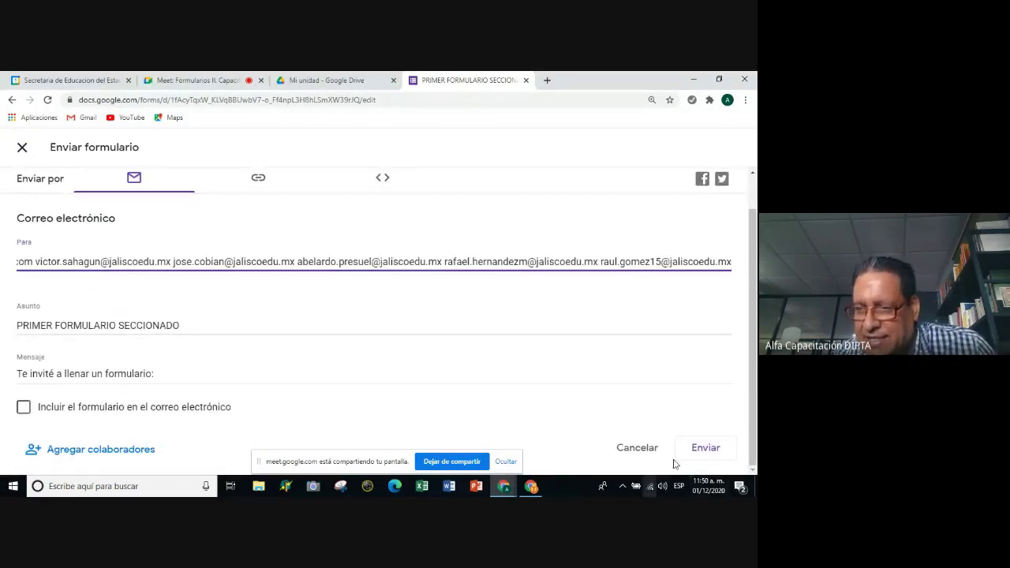
click(709, 448)
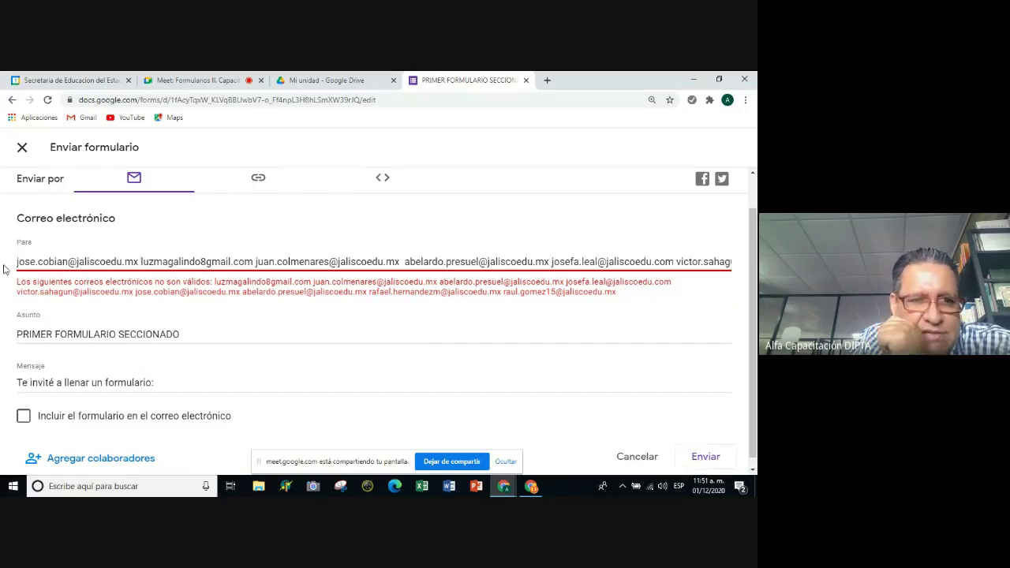
drag(18, 261, 632, 268)
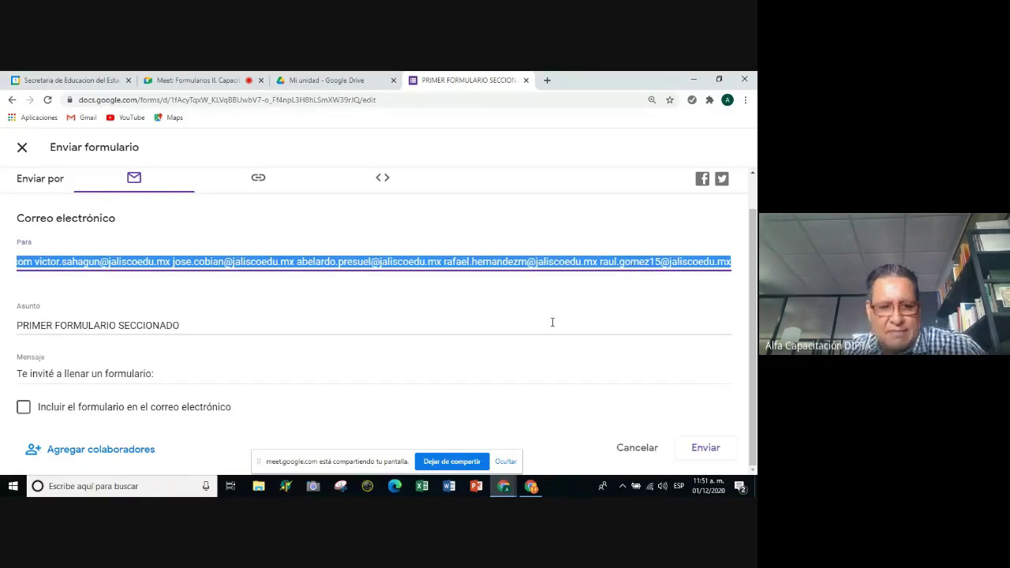
key(Escape)
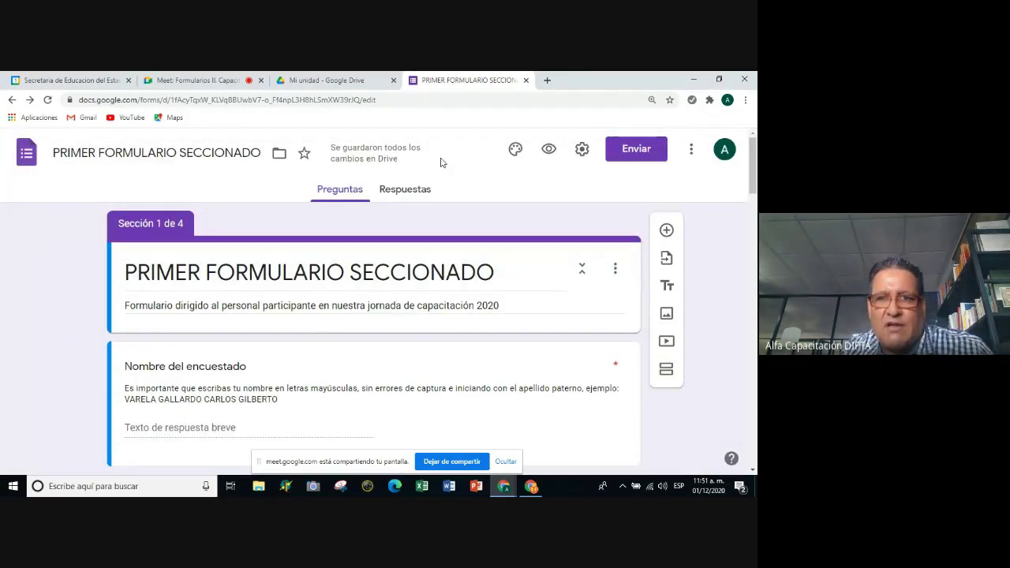
Save the form settings and display the shortened forms.gle form link.
click(581, 150)
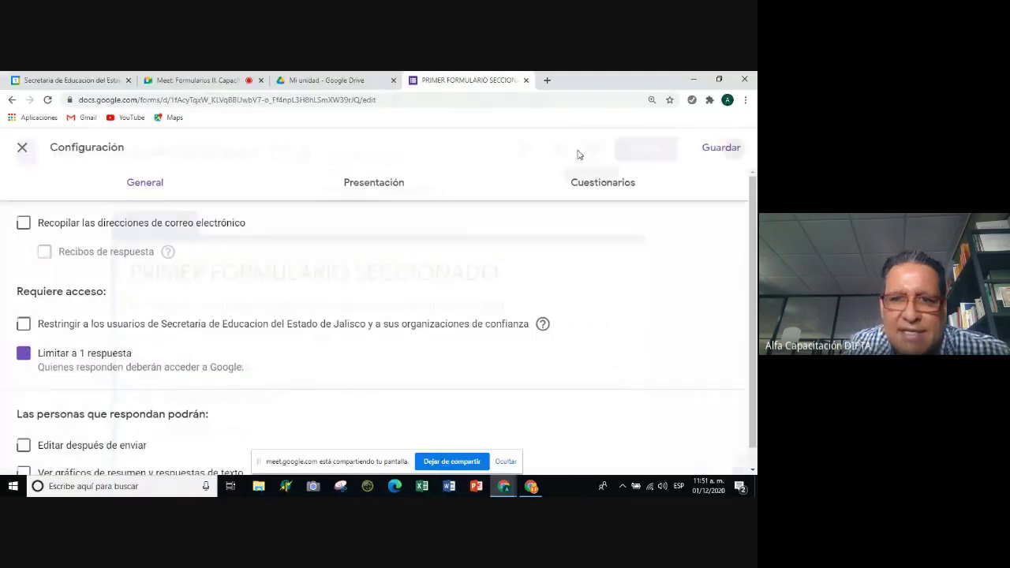
click(725, 150)
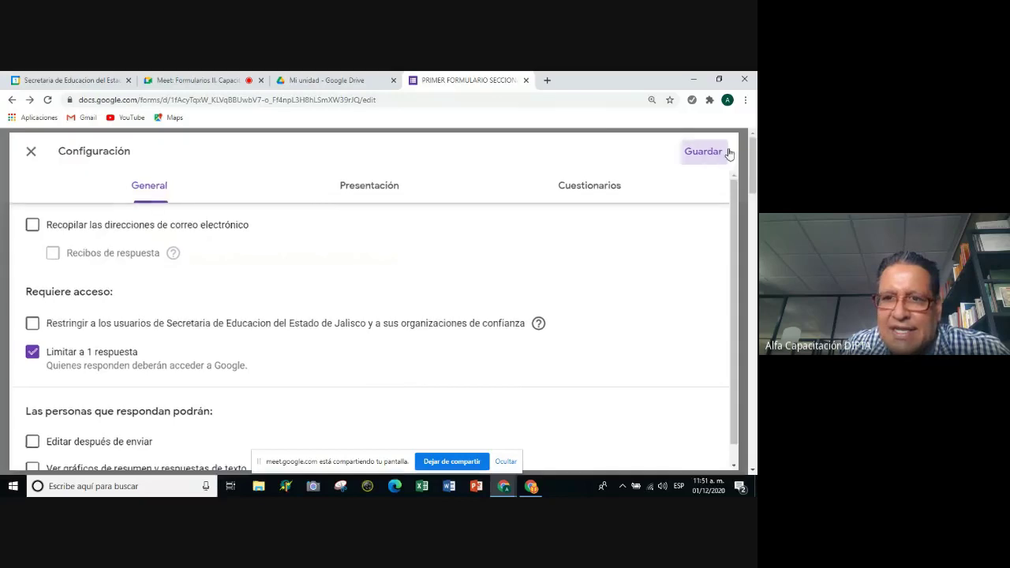
click(636, 158)
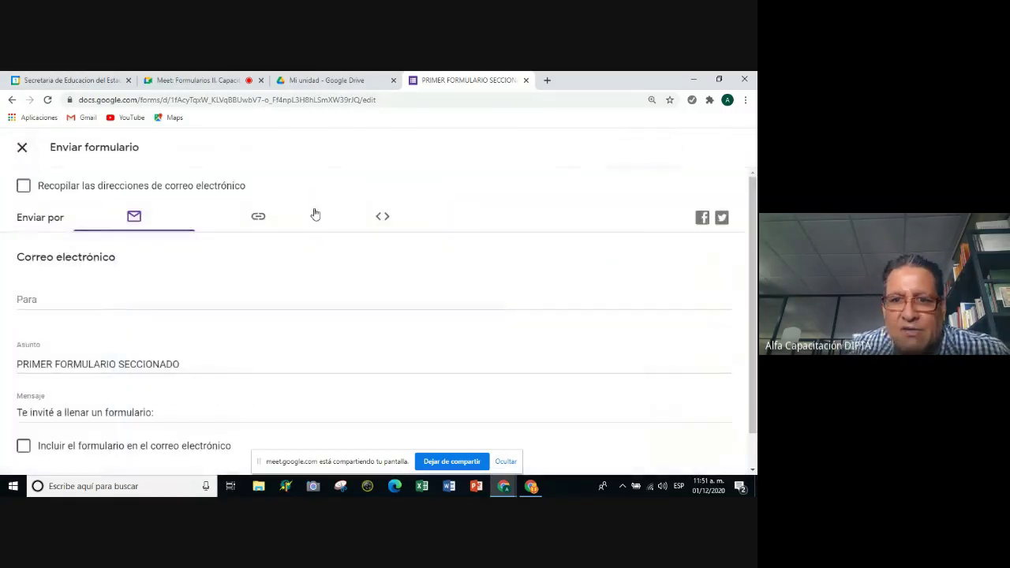
click(261, 219)
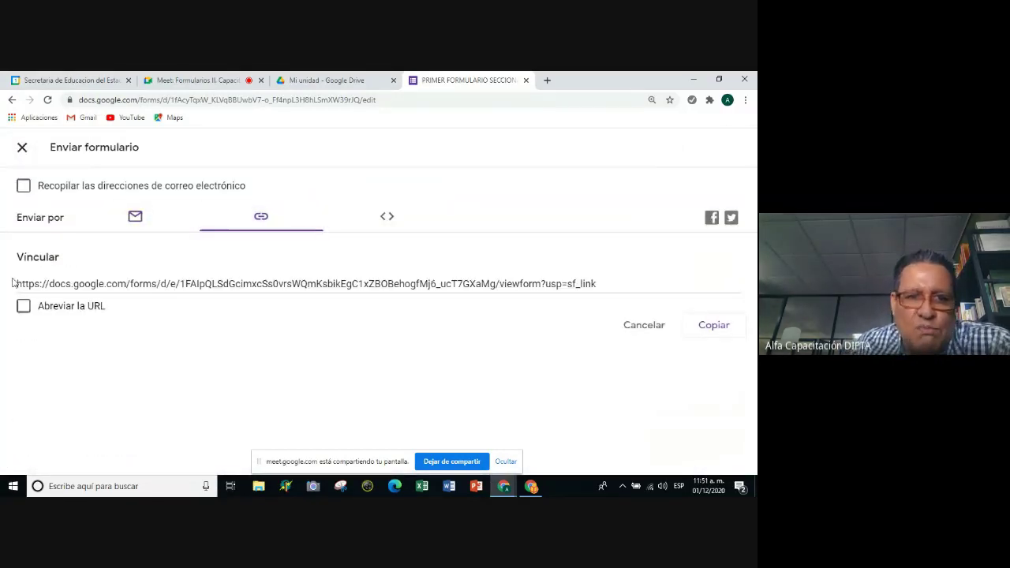
click(24, 306)
key(ctrl+c)
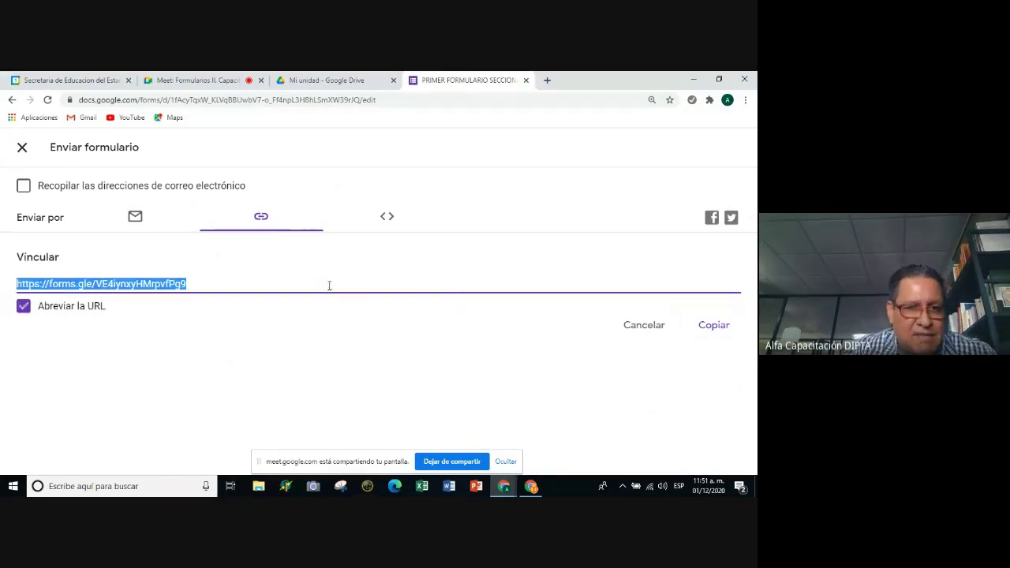
Open a new browser tab and enter bit.ly in the Google search box.
click(546, 80)
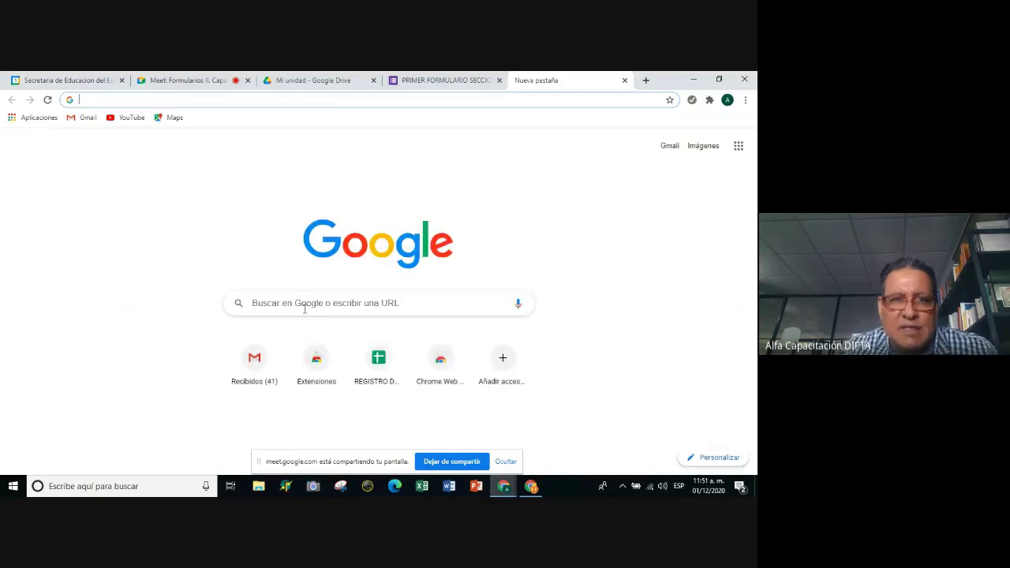
click(305, 309)
text(bit)
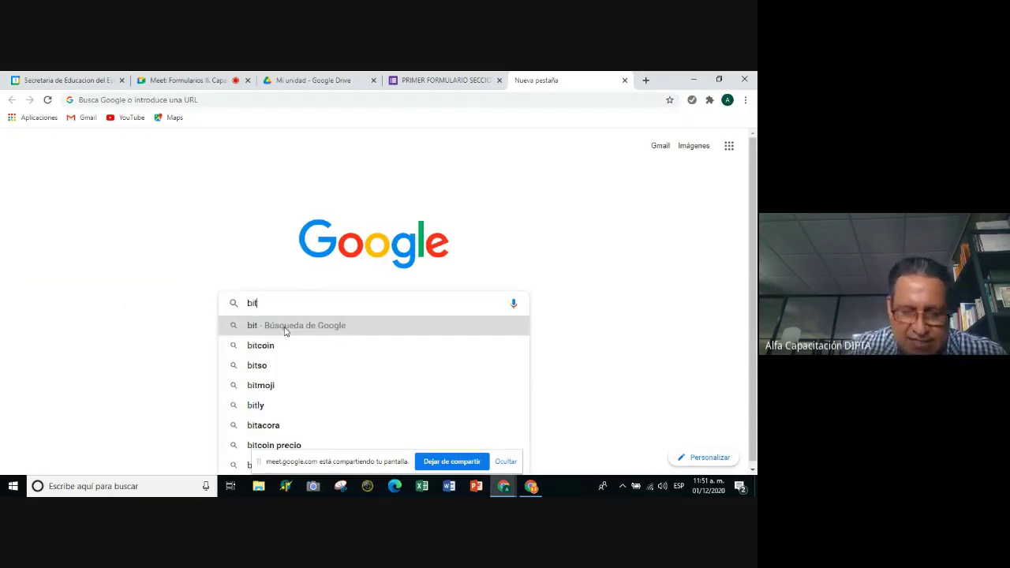
text(.ly)
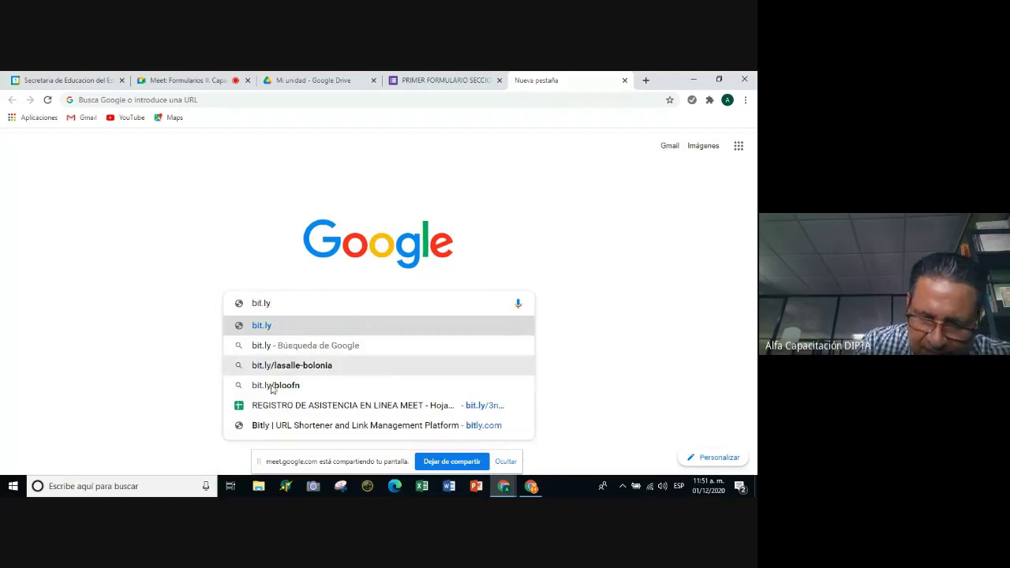
Load the bitly.com site from the bit.ly search.
key(Return)
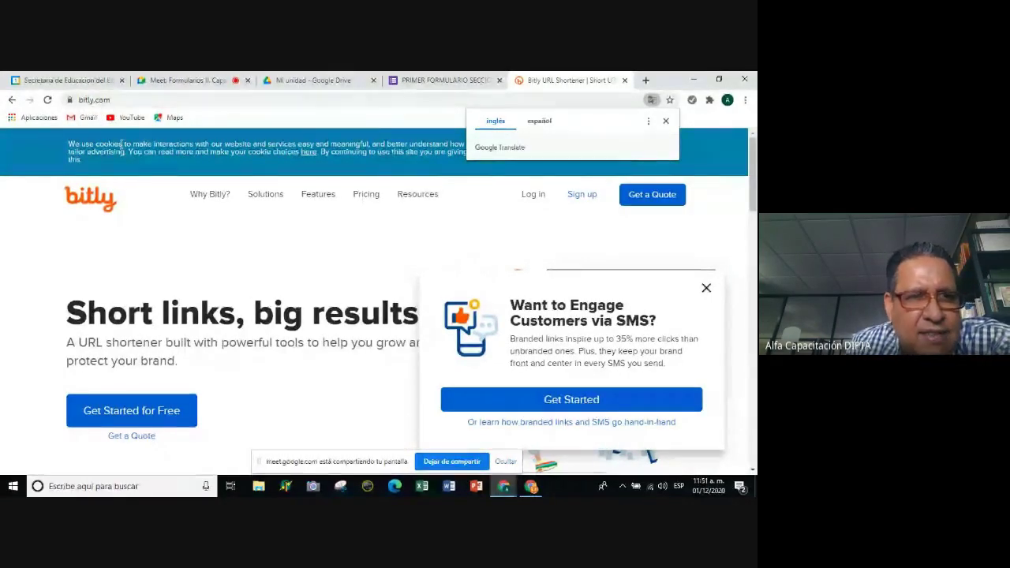
scroll(317, 396, down, 3)
click(704, 288)
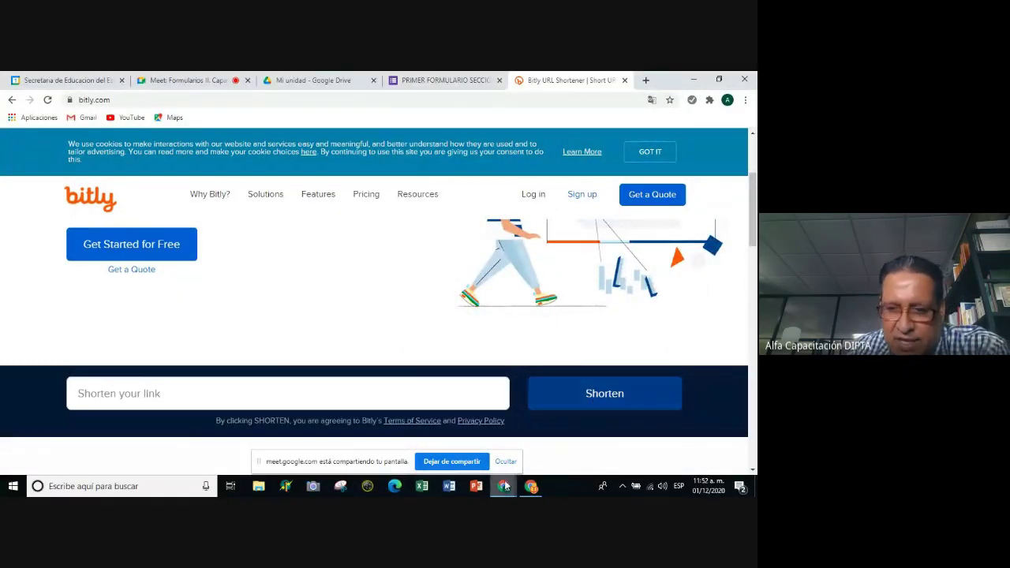
click(440, 448)
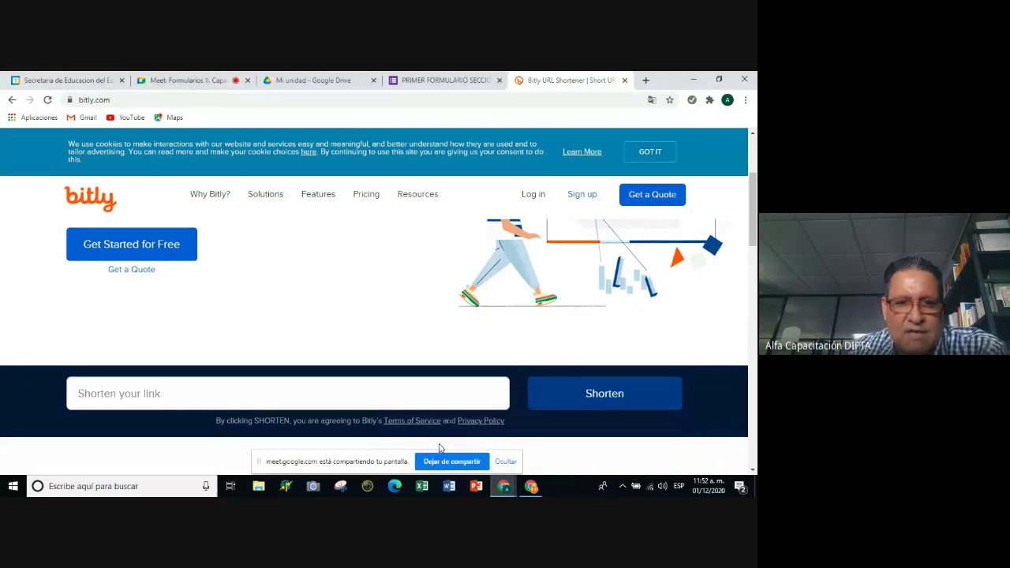
click(445, 82)
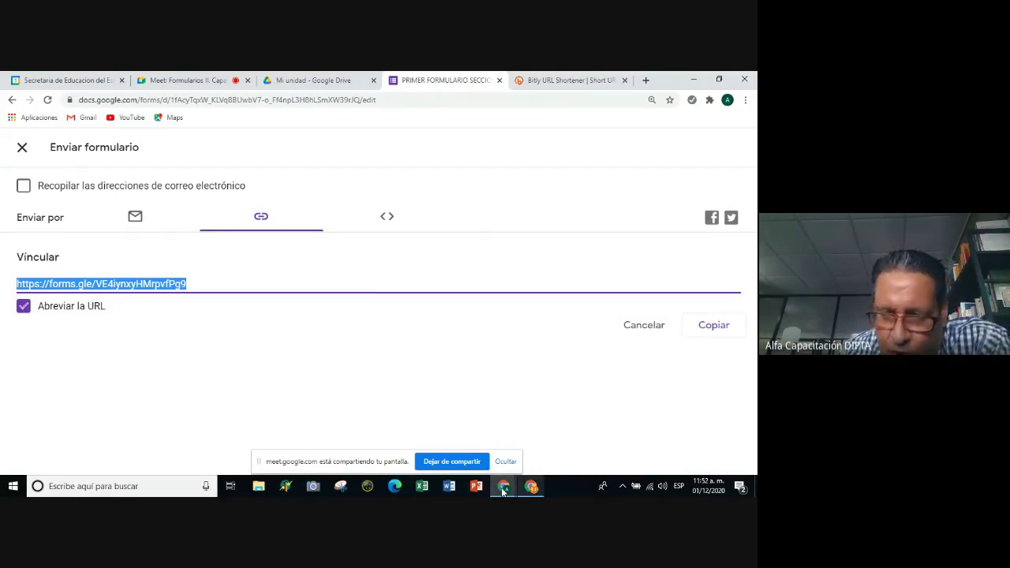
click(569, 80)
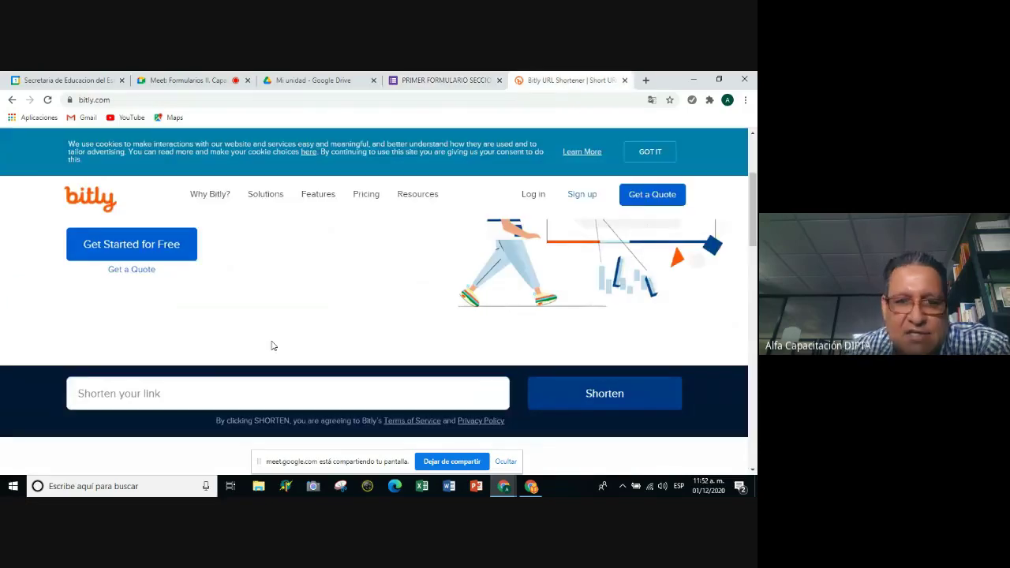
click(142, 396)
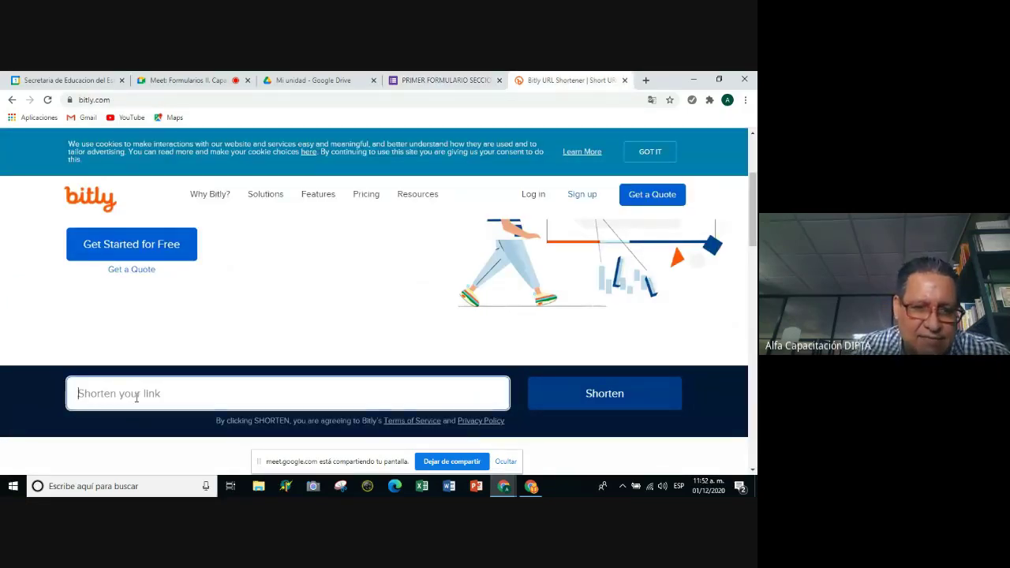
key(ctrl+v)
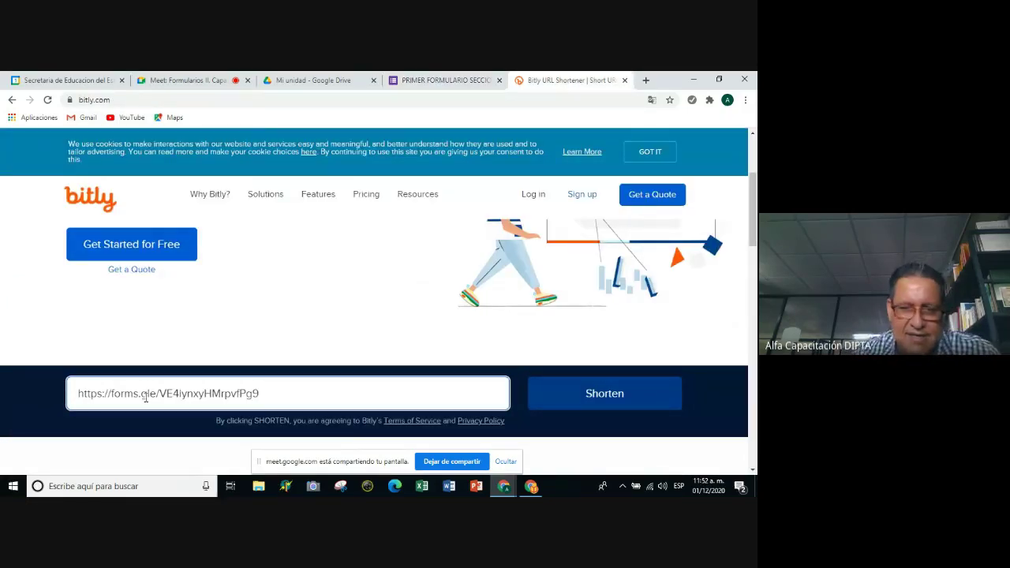
click(590, 404)
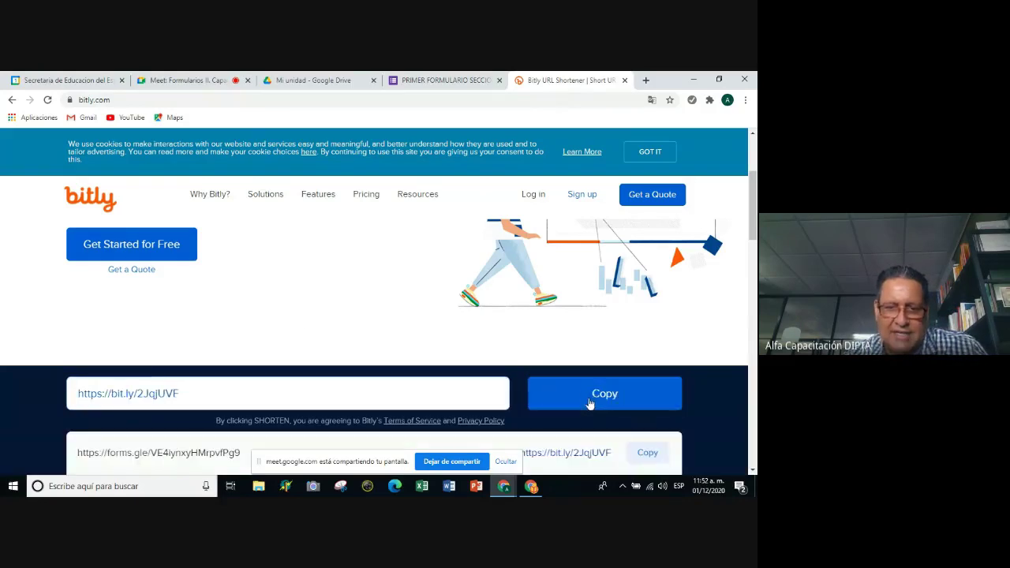
scroll(207, 351, down, 1)
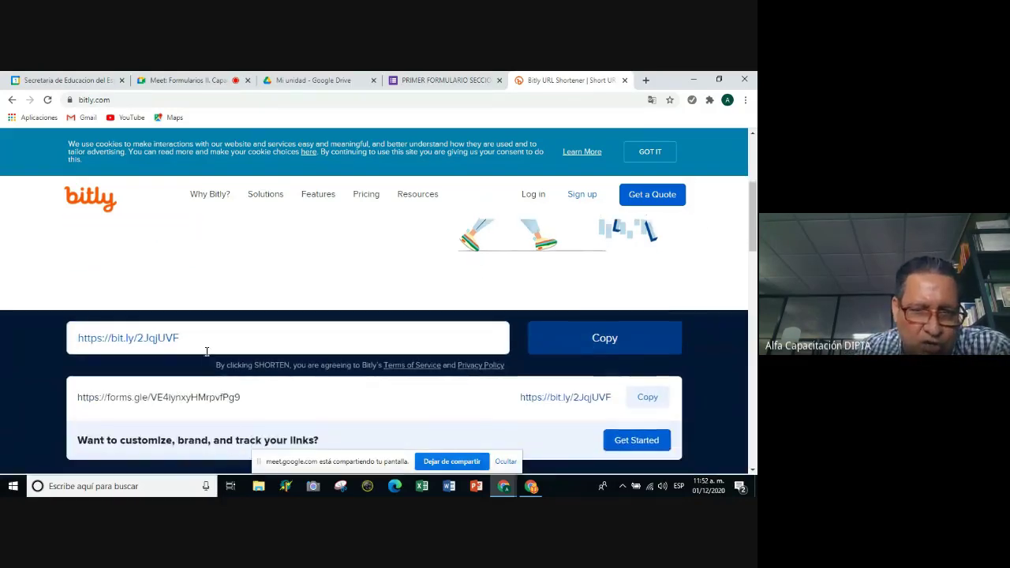
click(446, 80)
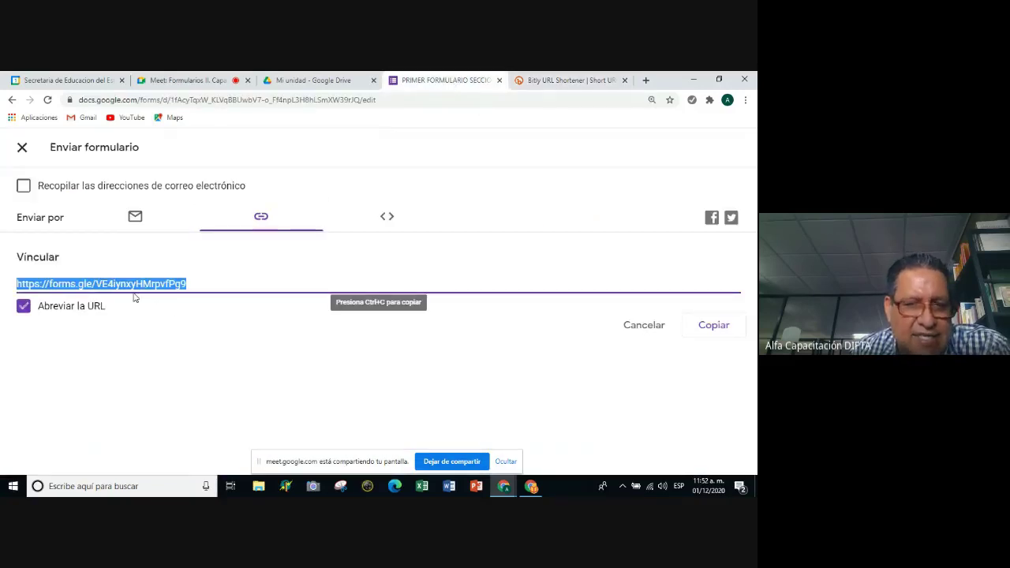
click(23, 306)
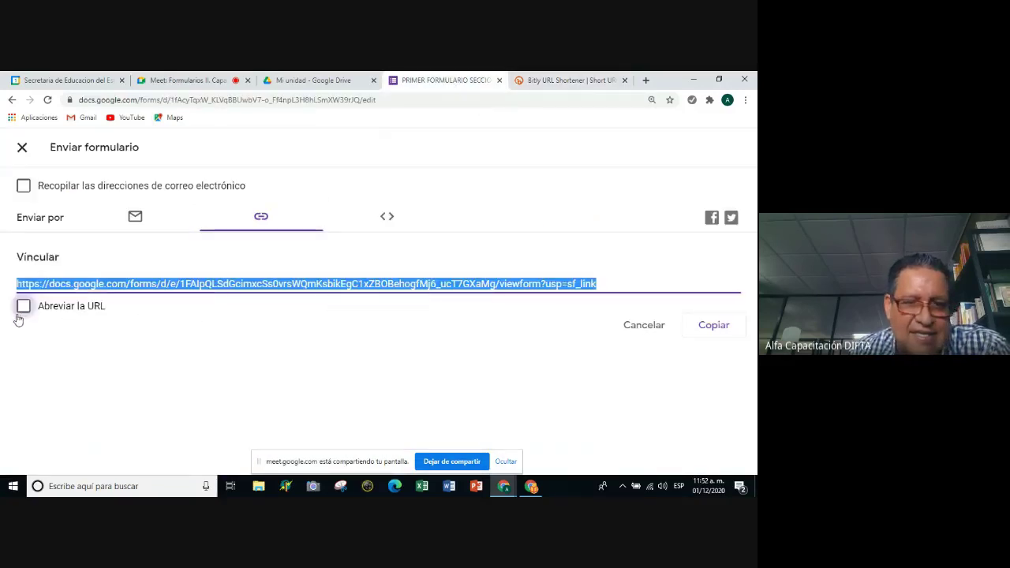
click(357, 336)
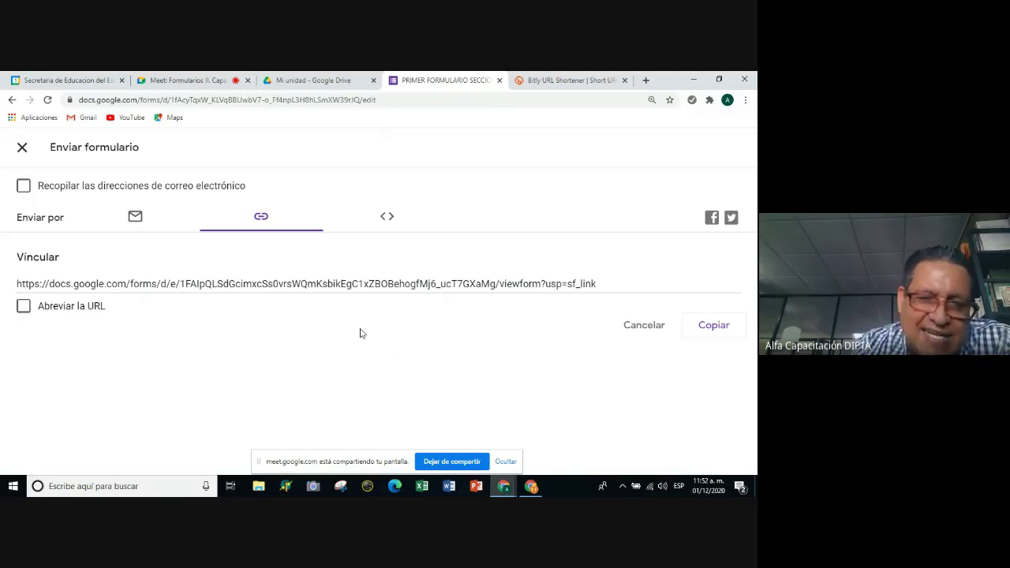
click(22, 308)
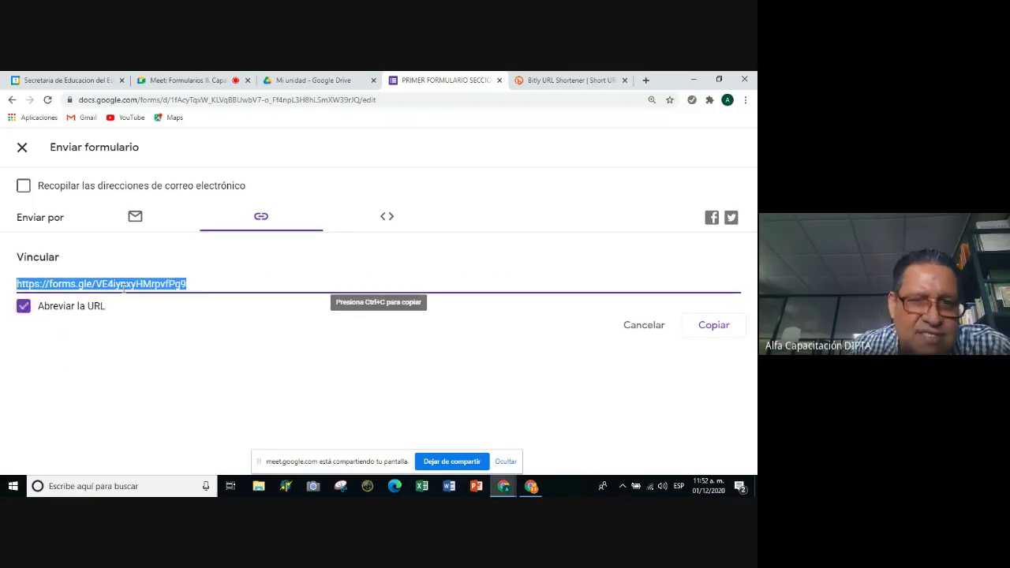
click(589, 82)
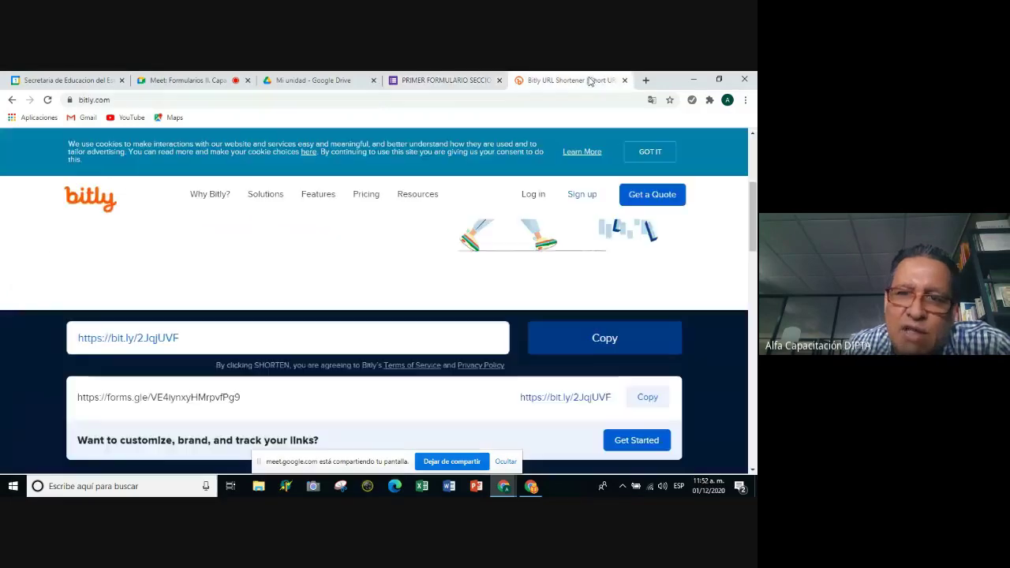
drag(186, 339, 80, 351)
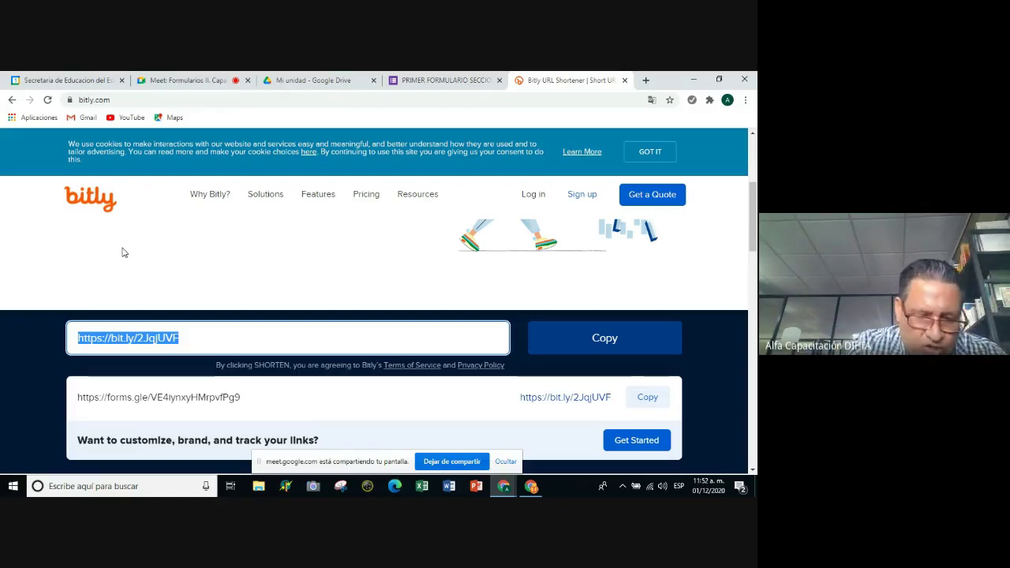
key(ctrl+c)
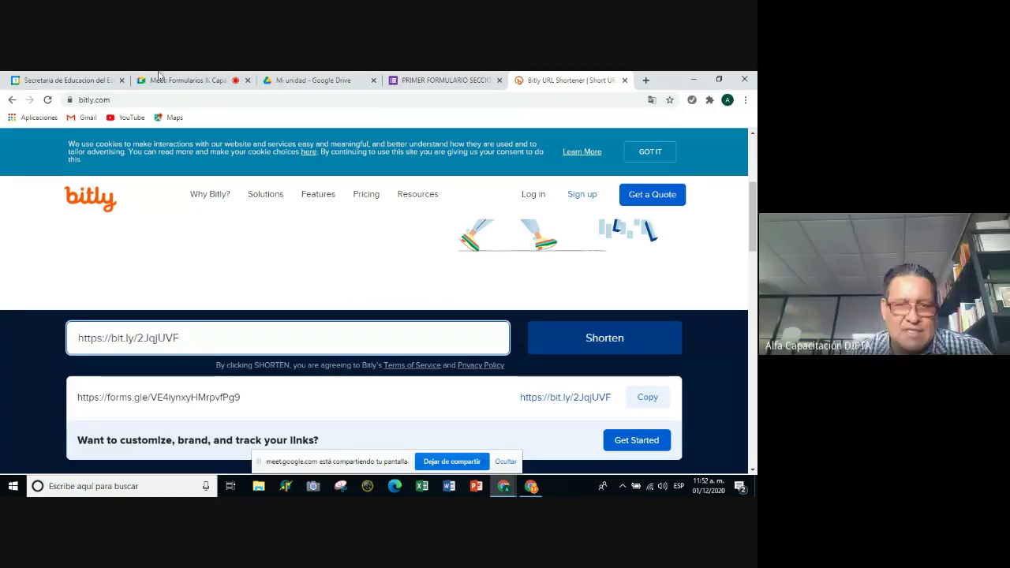
drag(186, 338, 77, 338)
click(181, 338)
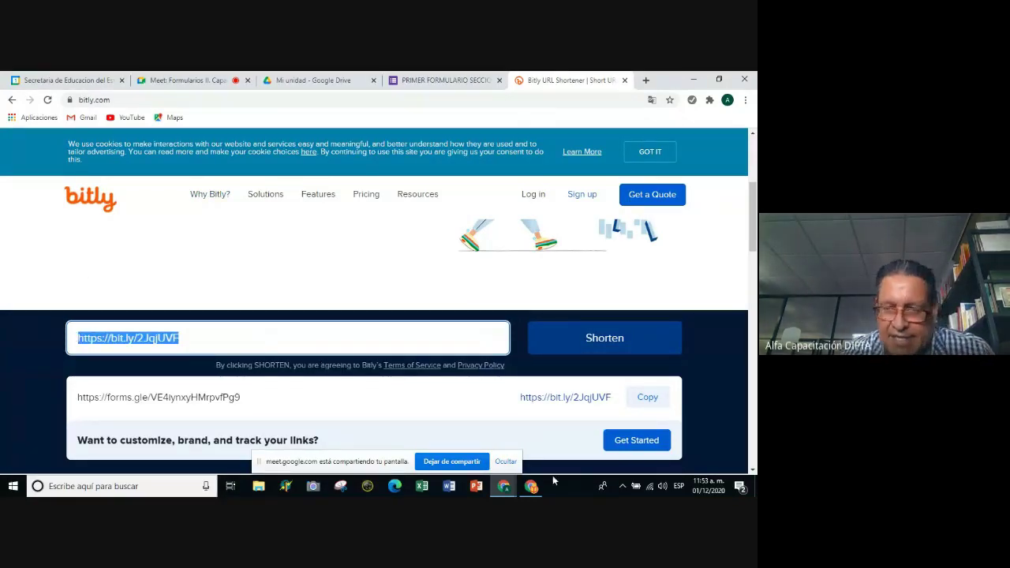
click(503, 486)
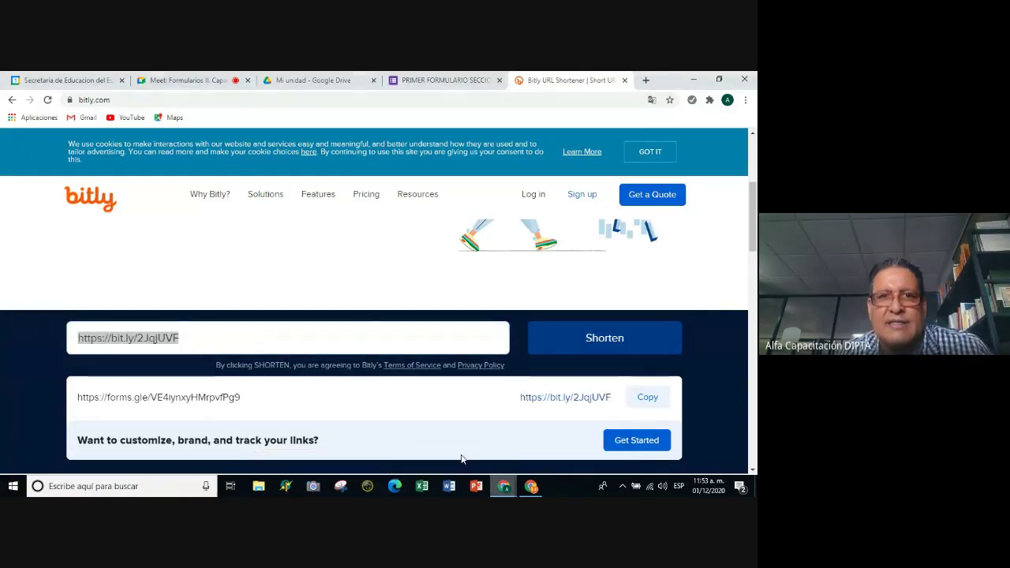
click(186, 80)
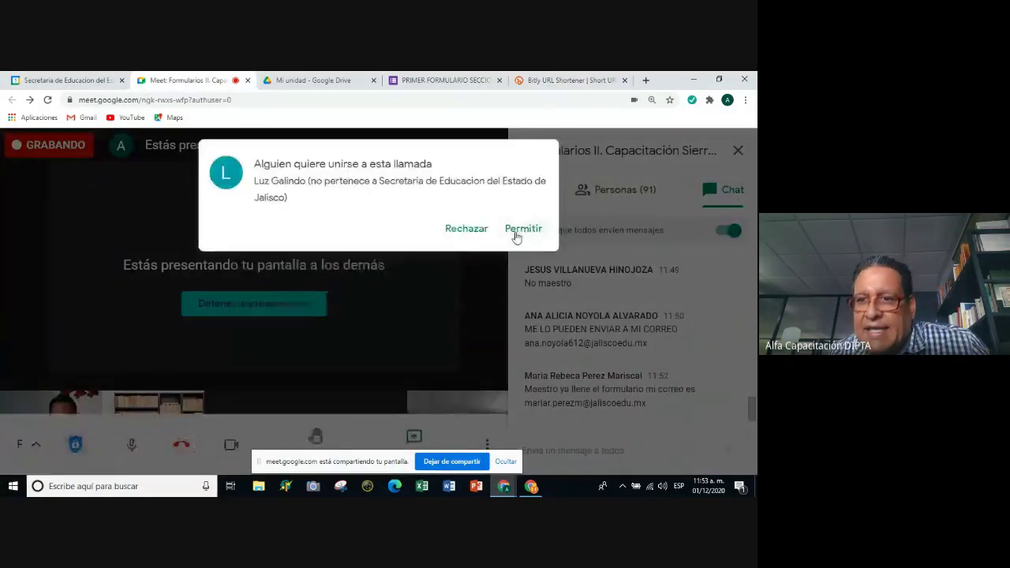
click(514, 234)
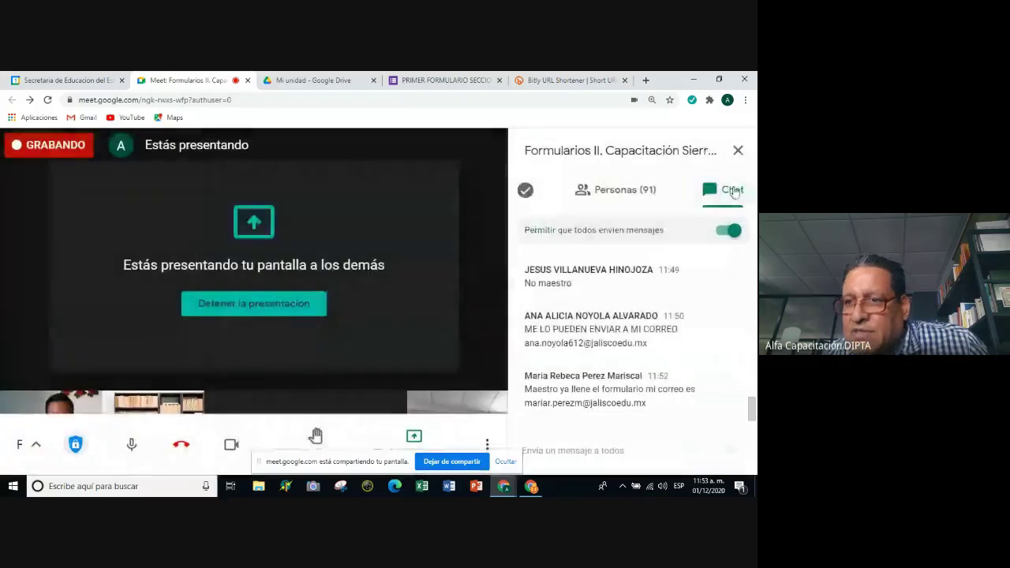
click(562, 452)
key(ctrl+v)
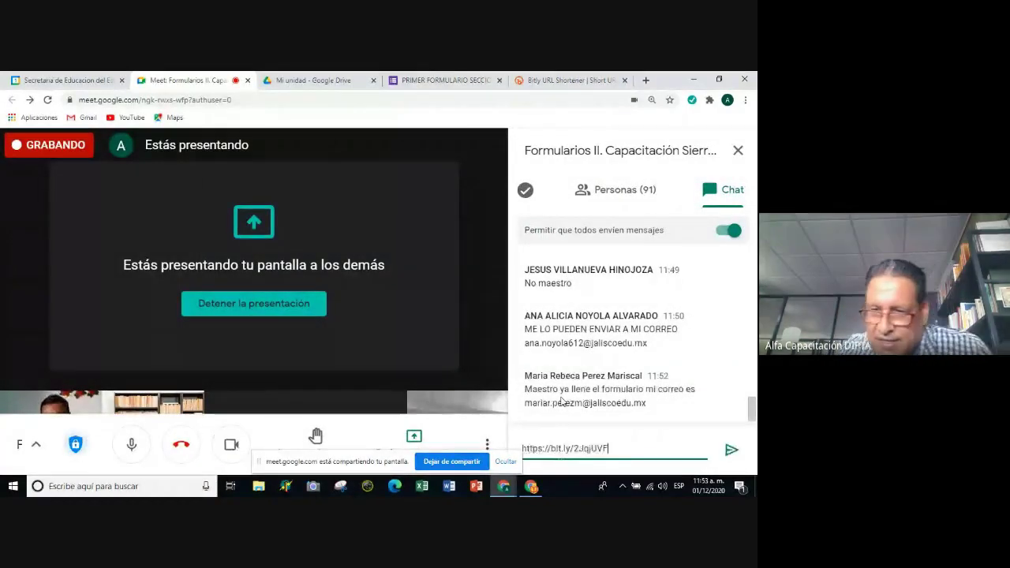
click(731, 449)
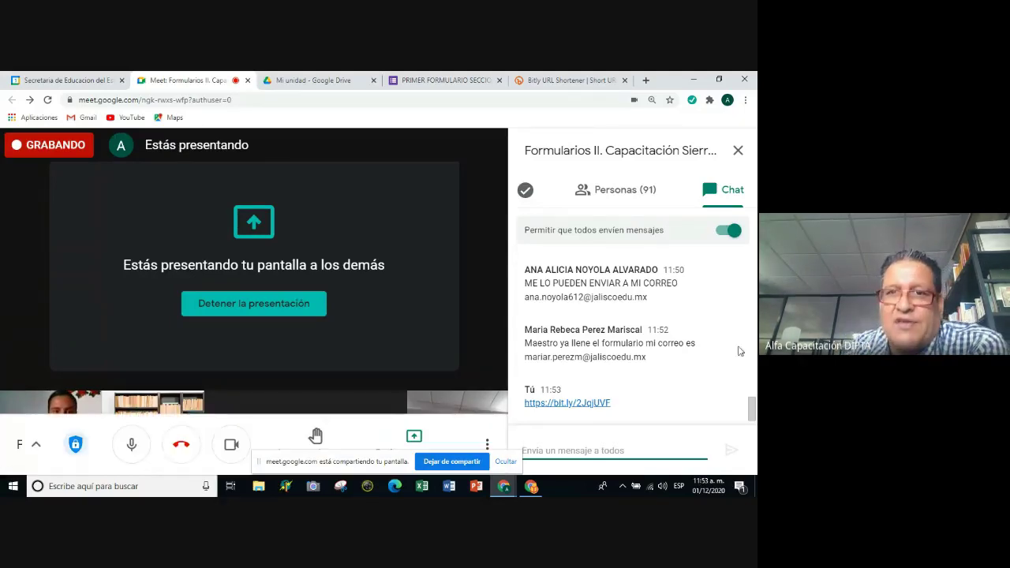
click(442, 79)
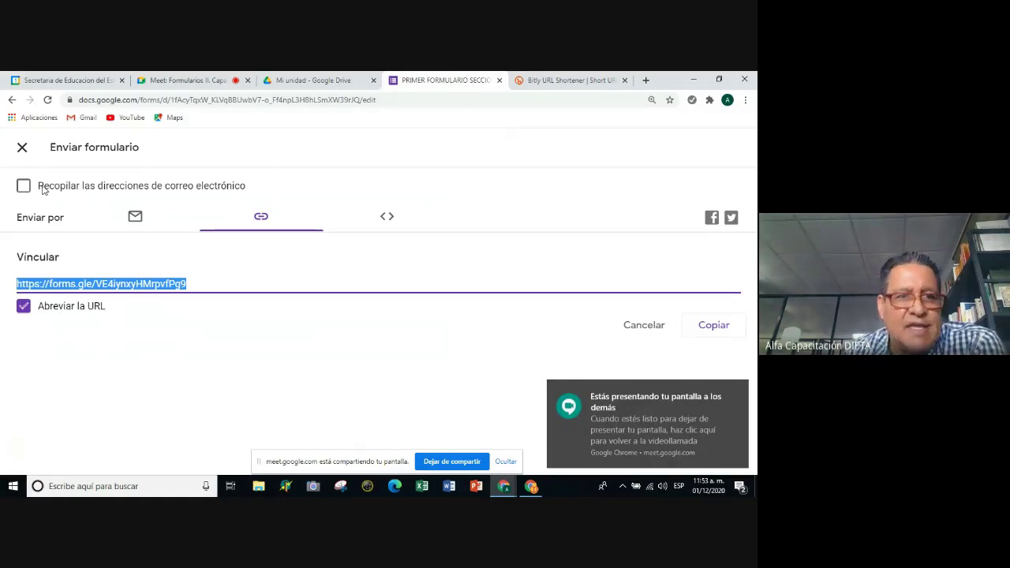
Close the Enviar formulario dialog and open Respuestas until it shows 1 respuesta.
click(23, 148)
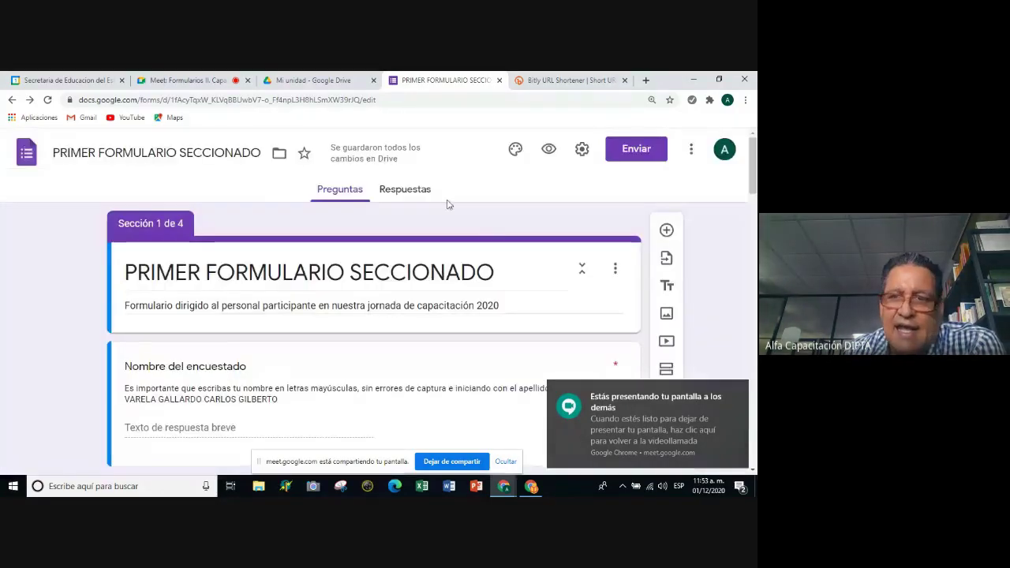
click(406, 197)
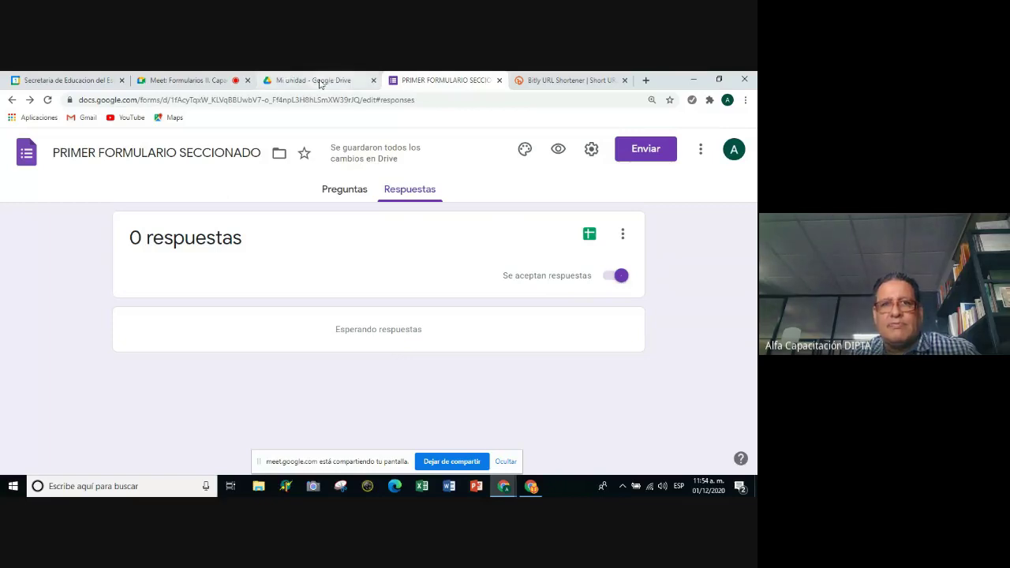
click(317, 81)
click(181, 80)
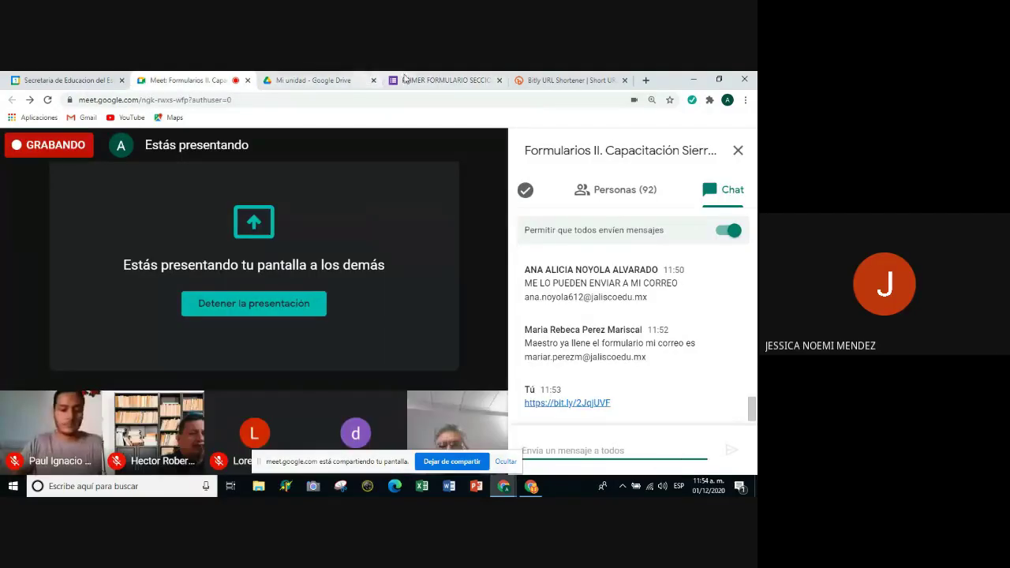
click(414, 81)
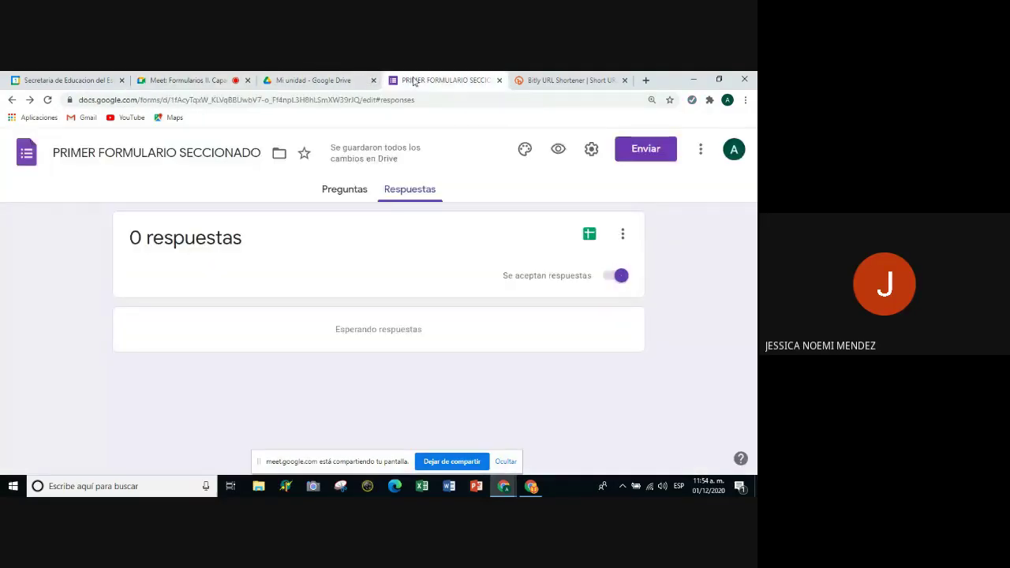
click(348, 81)
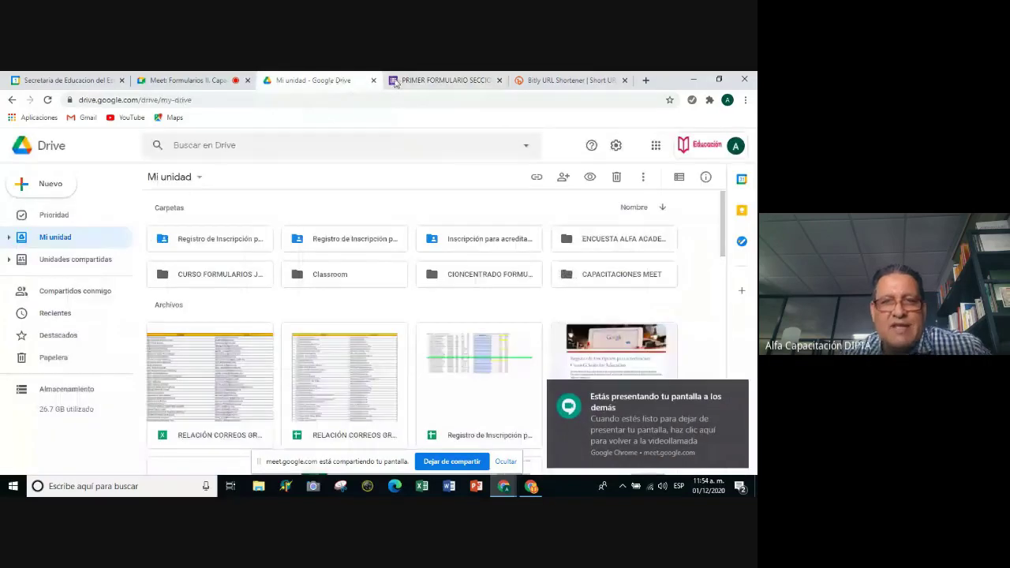
click(463, 79)
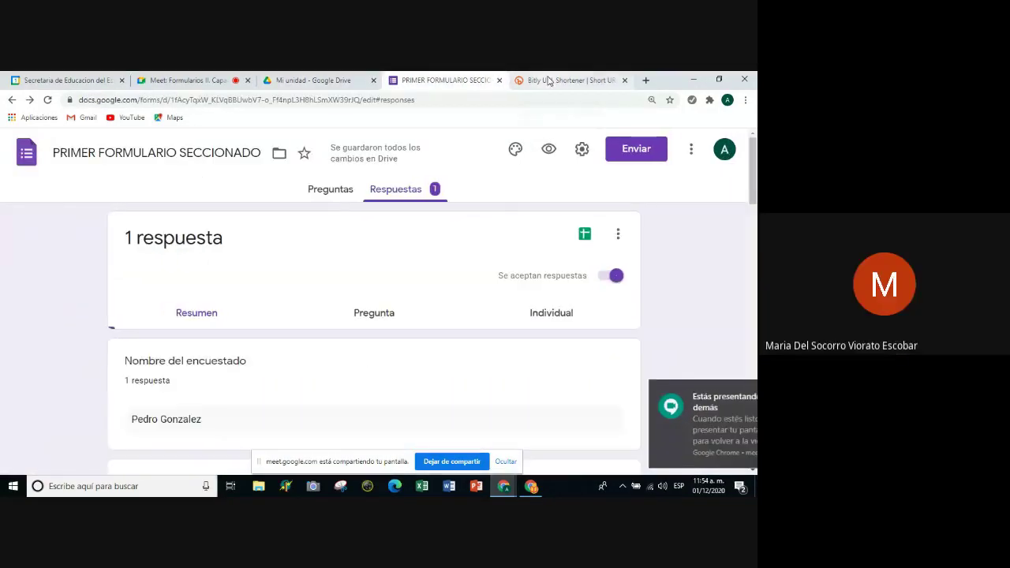
Scroll through the single response's summary charts, including Tipo de función at 100% ATP.
click(549, 81)
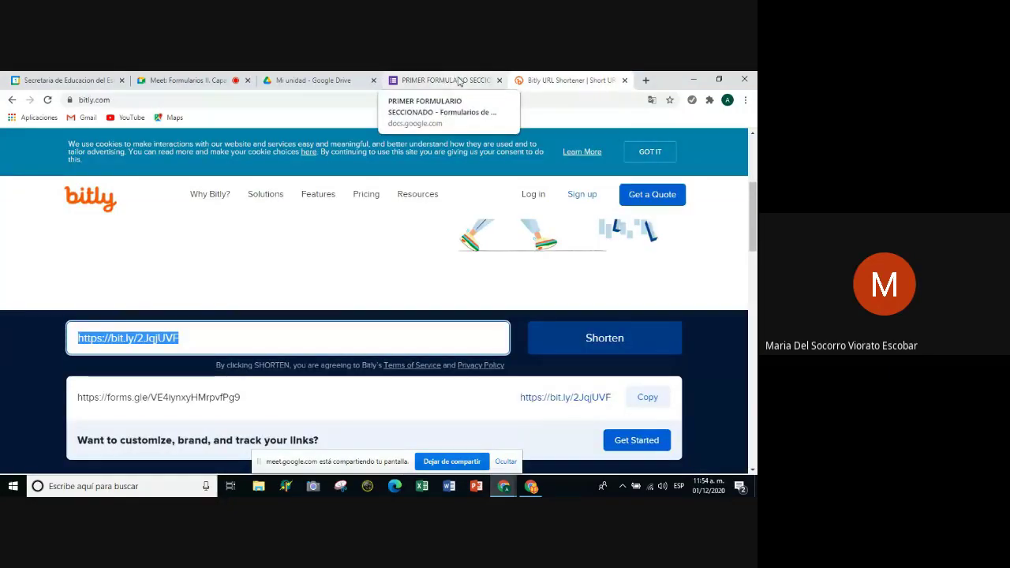
click(460, 82)
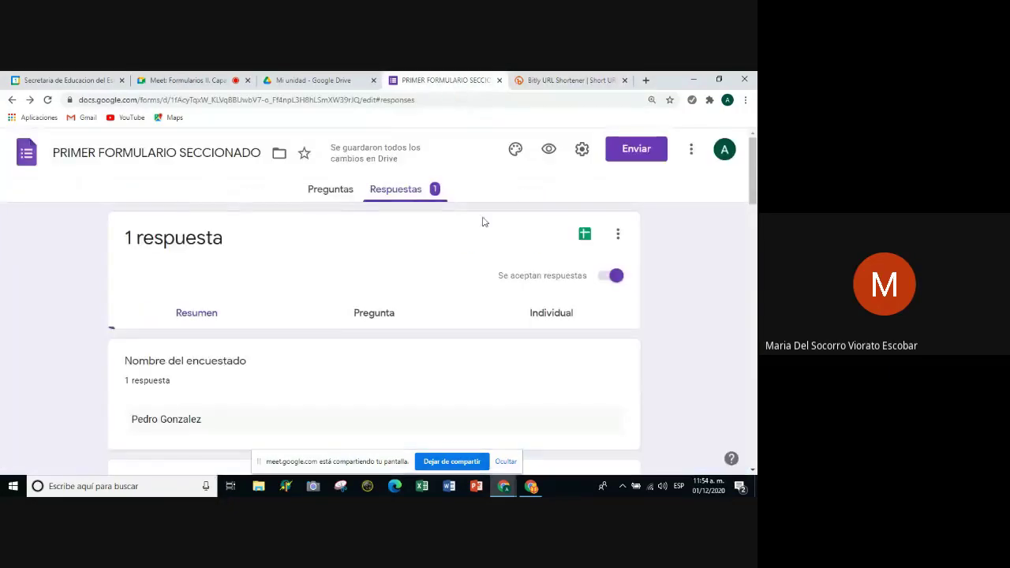
scroll(319, 281, down, 1)
scroll(320, 283, up, 1)
scroll(320, 282, down, 2)
scroll(320, 282, up, 2)
scroll(320, 282, down, 1)
scroll(327, 275, up, 1)
scroll(326, 276, down, 1)
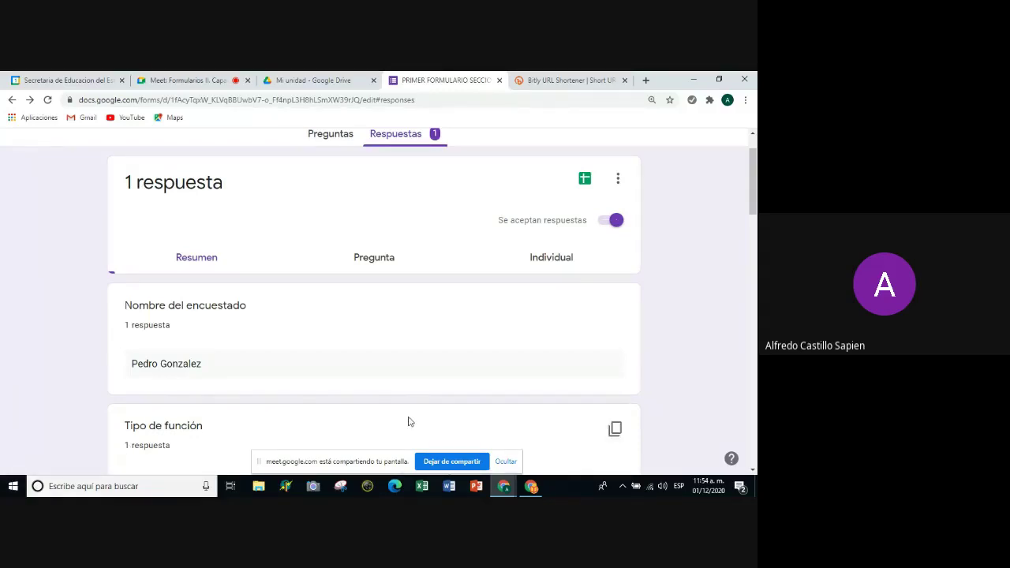
scroll(306, 342, down, 2)
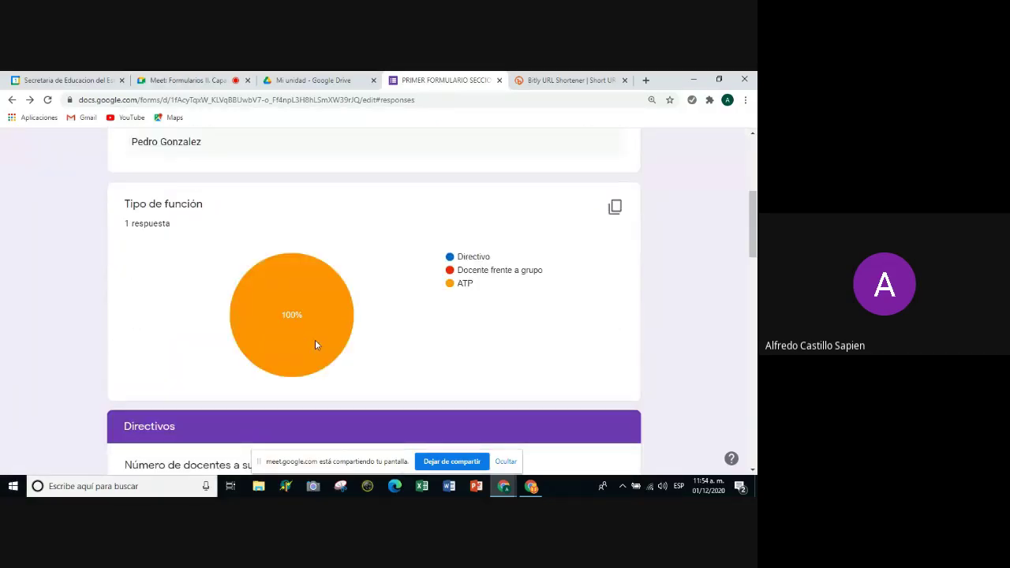
scroll(317, 339, down, 1)
scroll(322, 342, down, 3)
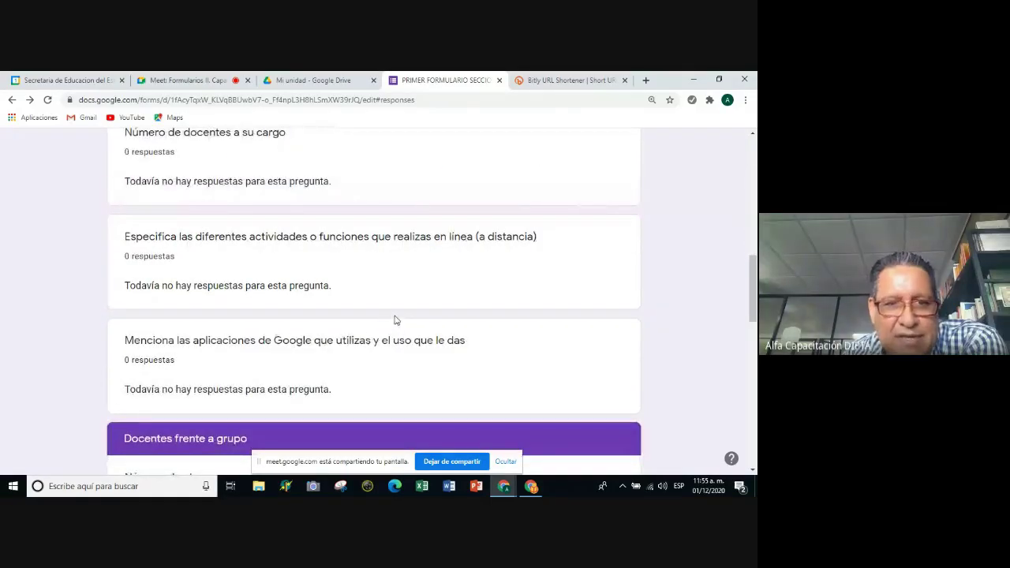
scroll(394, 318, down, 1)
scroll(396, 319, down, 3)
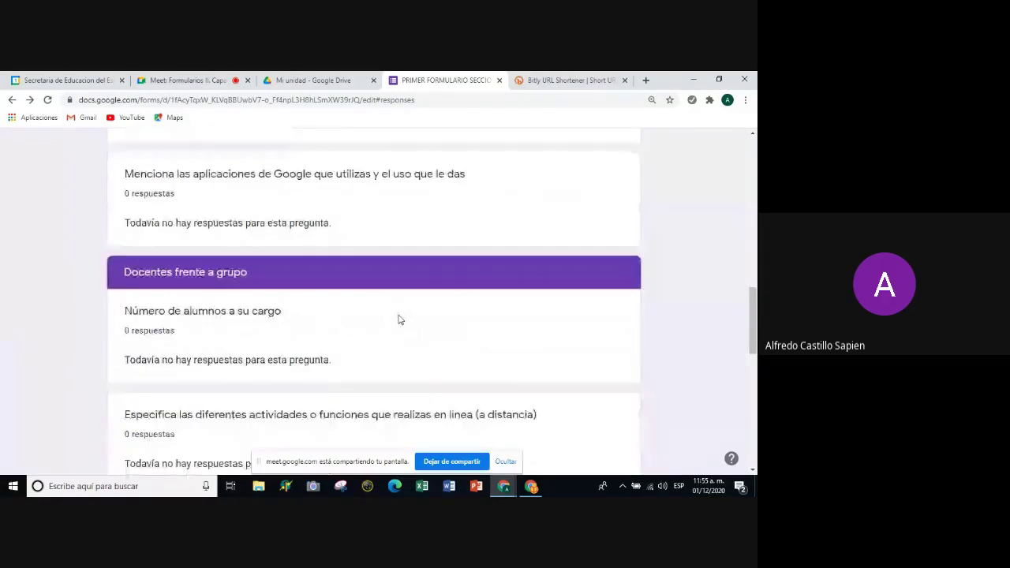
scroll(398, 319, up, 10)
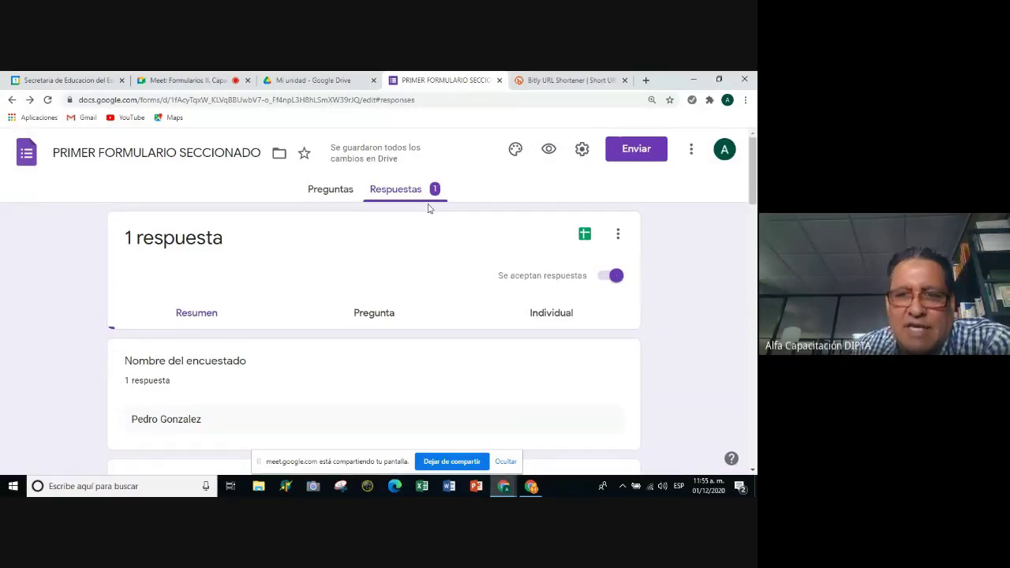
Delete the 100-character minimum validation from section 2's activities question.
click(323, 194)
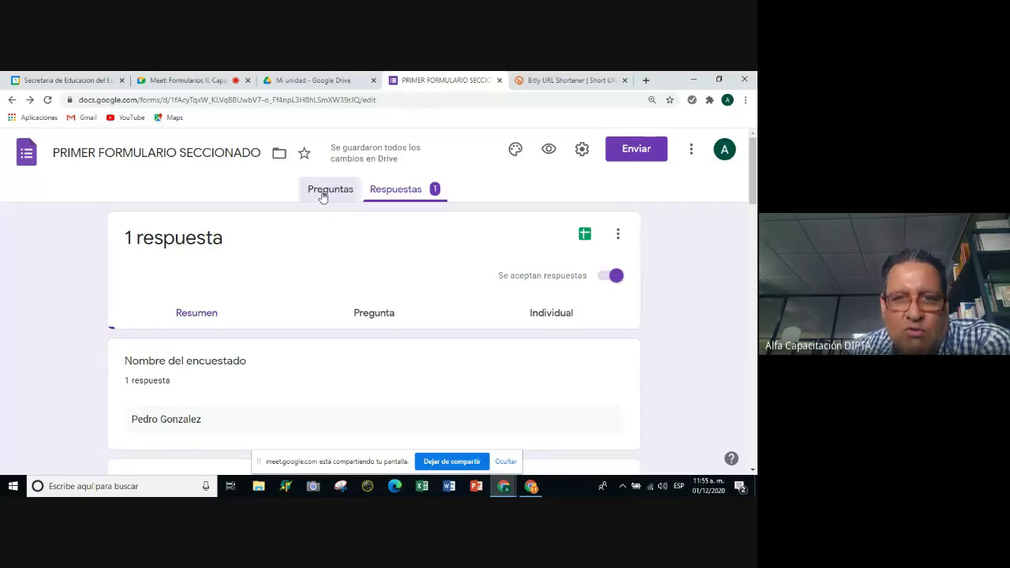
scroll(284, 276, down, 5)
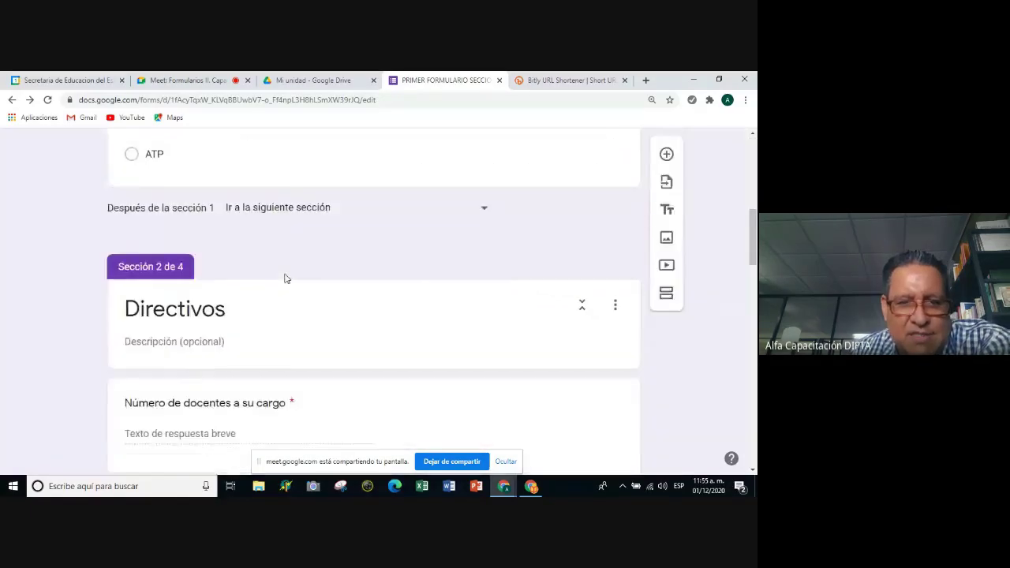
scroll(288, 277, up, 2)
scroll(290, 279, down, 3)
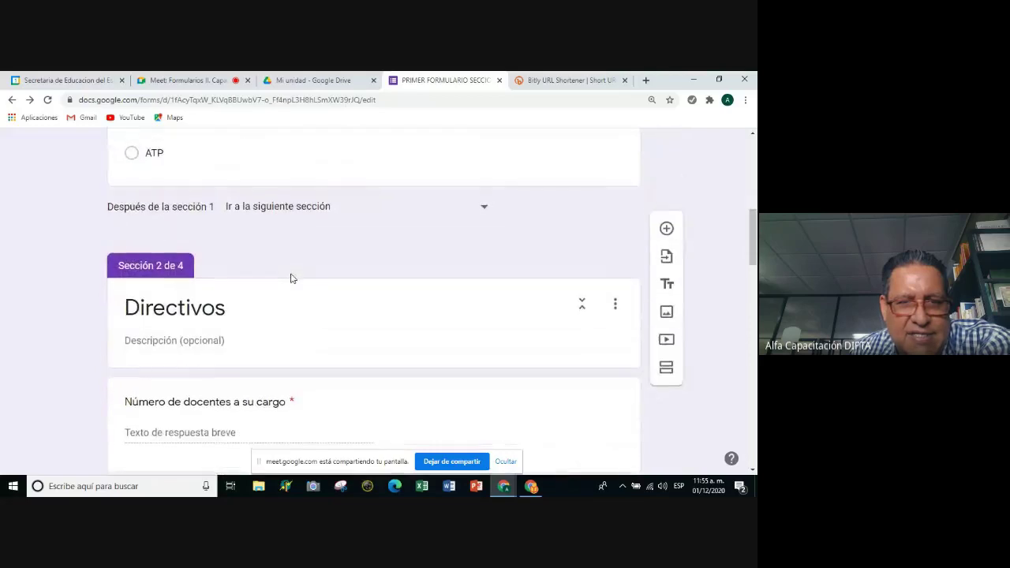
scroll(290, 278, down, 4)
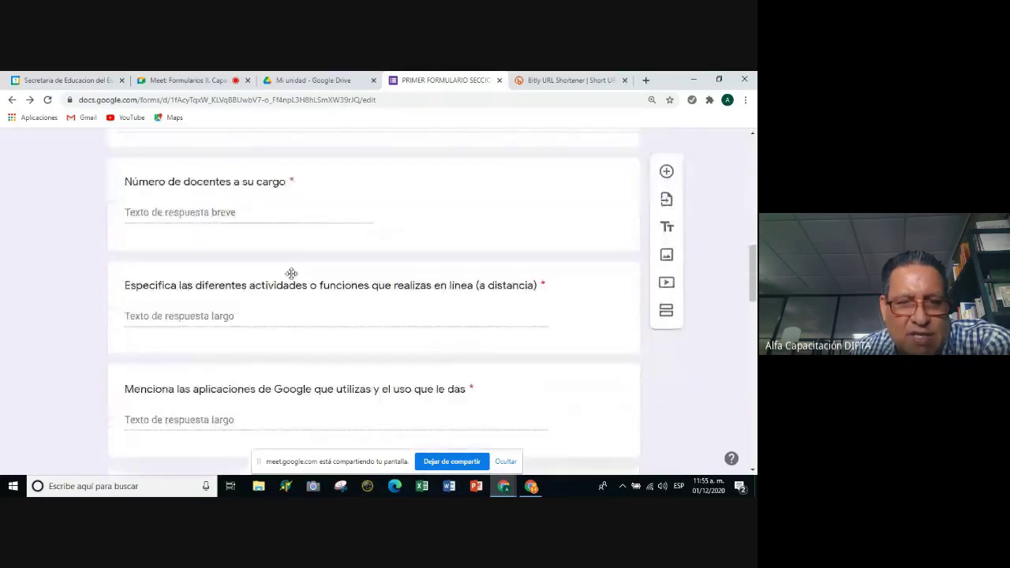
scroll(291, 273, down, 2)
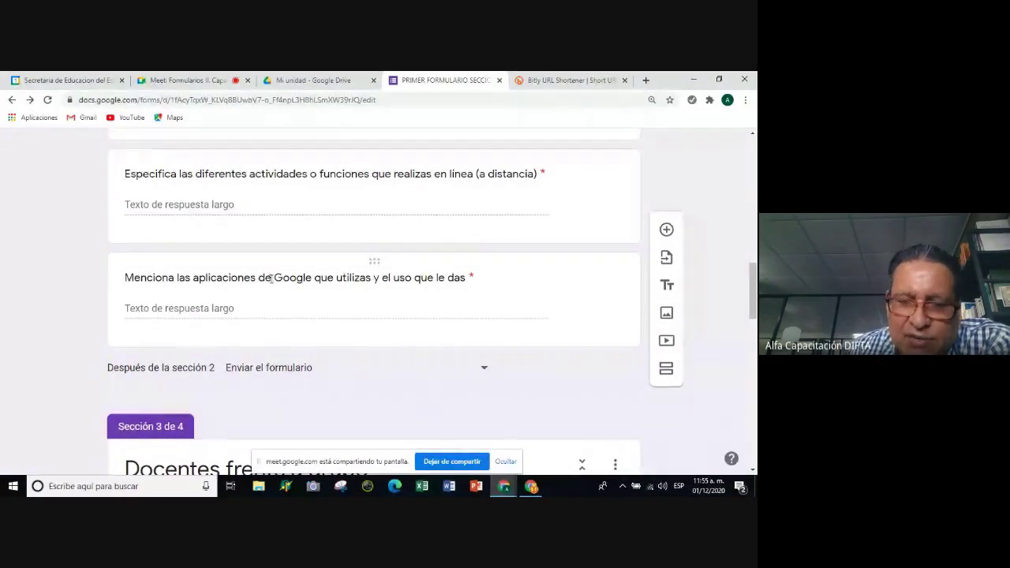
scroll(252, 328, down, 1)
scroll(258, 325, down, 1)
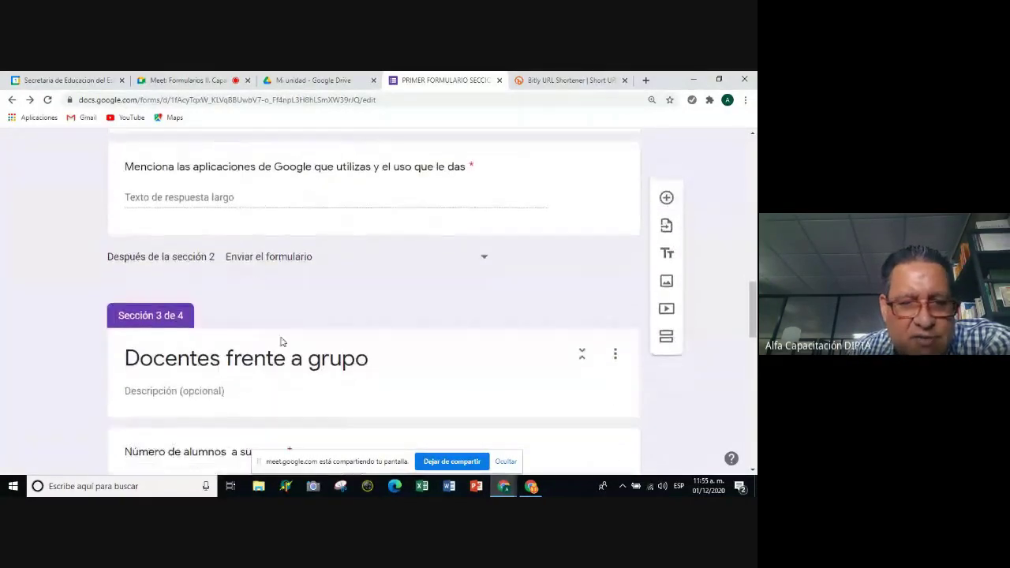
scroll(284, 335, up, 5)
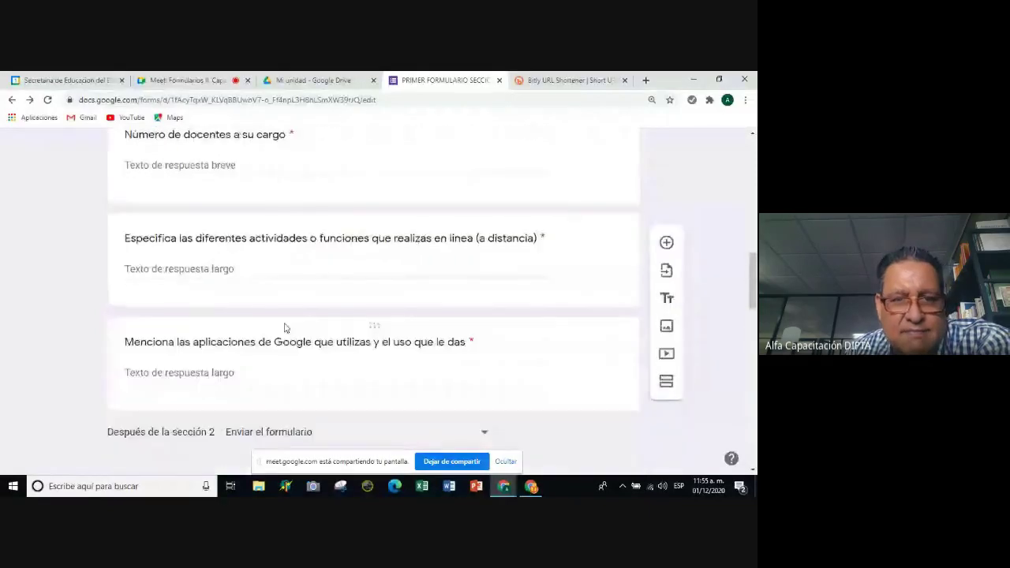
scroll(290, 319, down, 1)
click(292, 320)
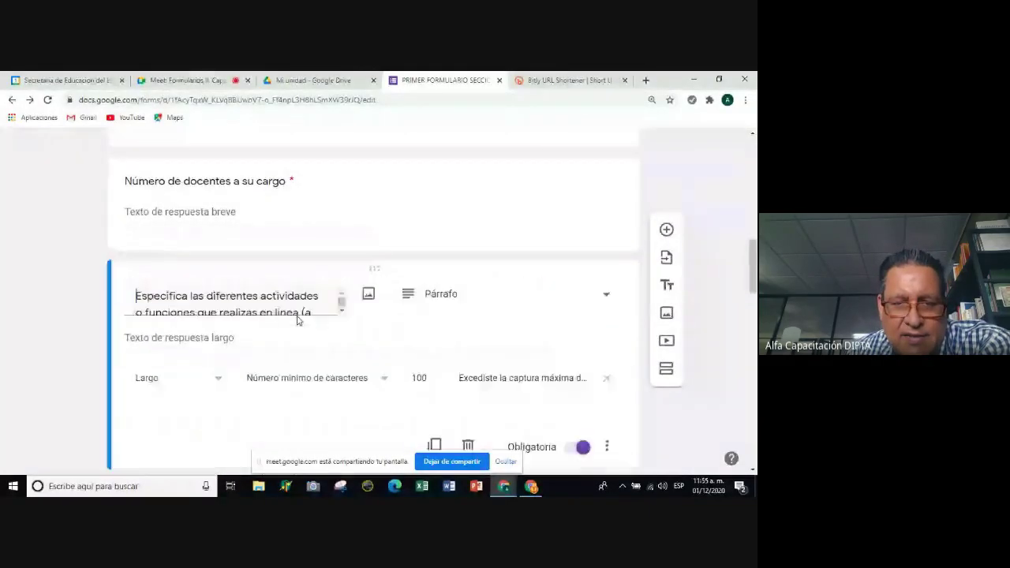
scroll(295, 322, down, 2)
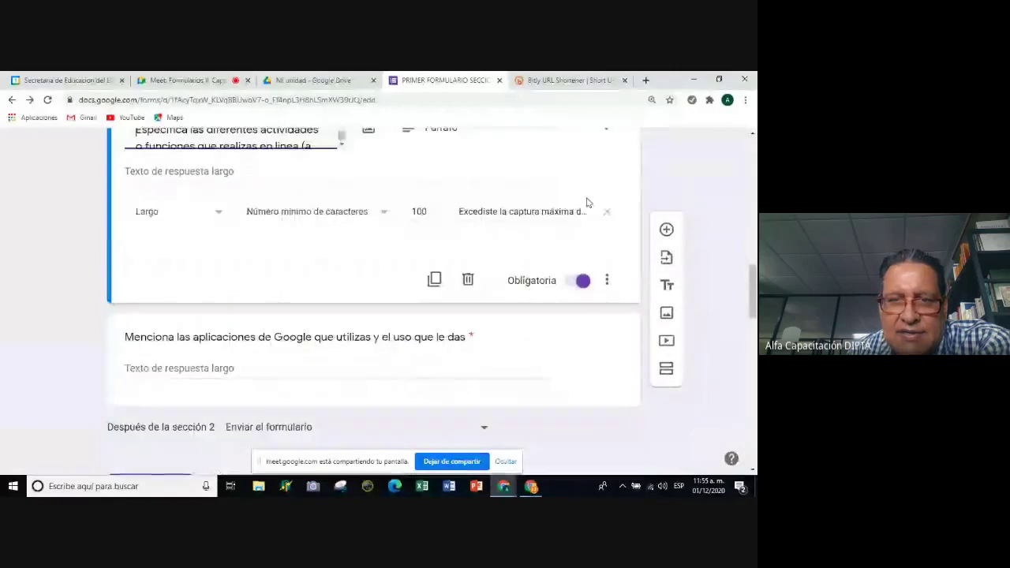
click(604, 210)
scroll(324, 325, down, 1)
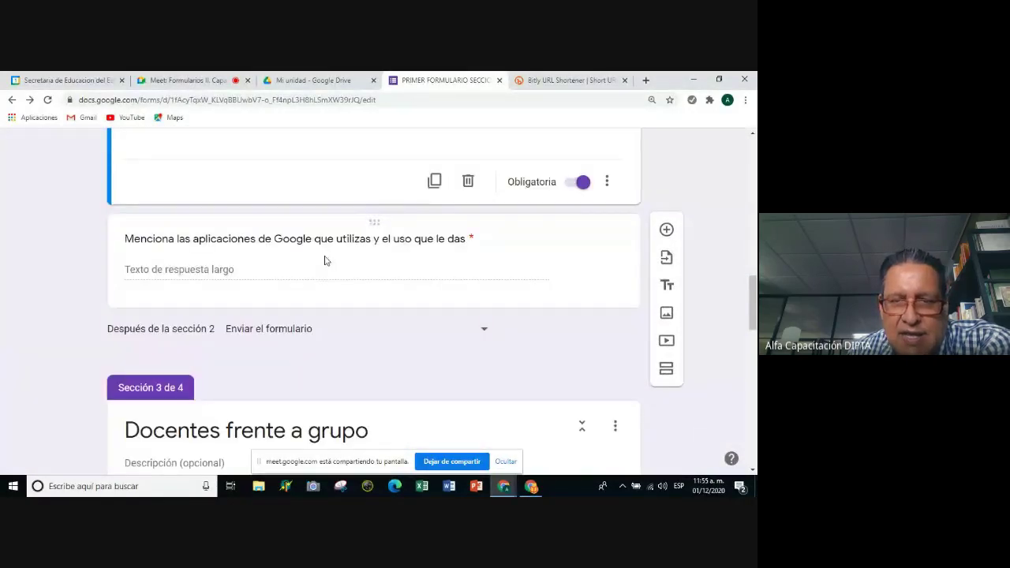
Remove the same minimum-length rule from section 3's activities question.
click(324, 260)
scroll(338, 270, down, 3)
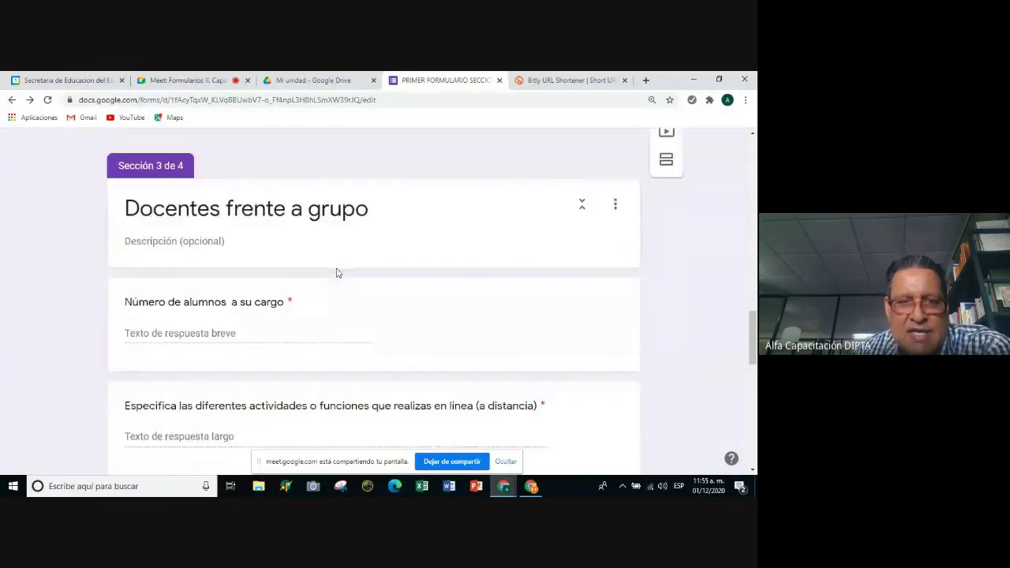
click(382, 343)
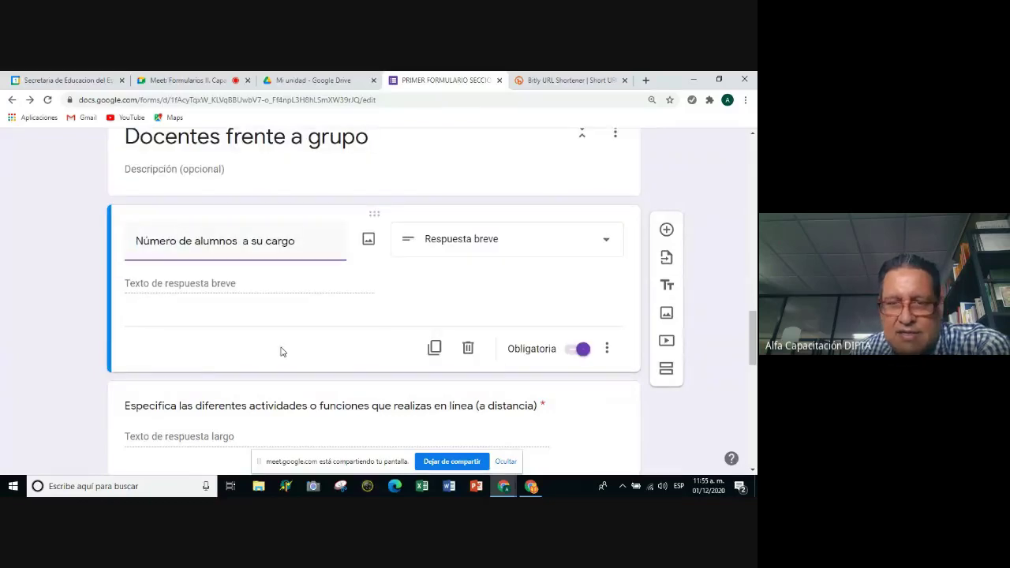
scroll(280, 351, down, 2)
click(274, 281)
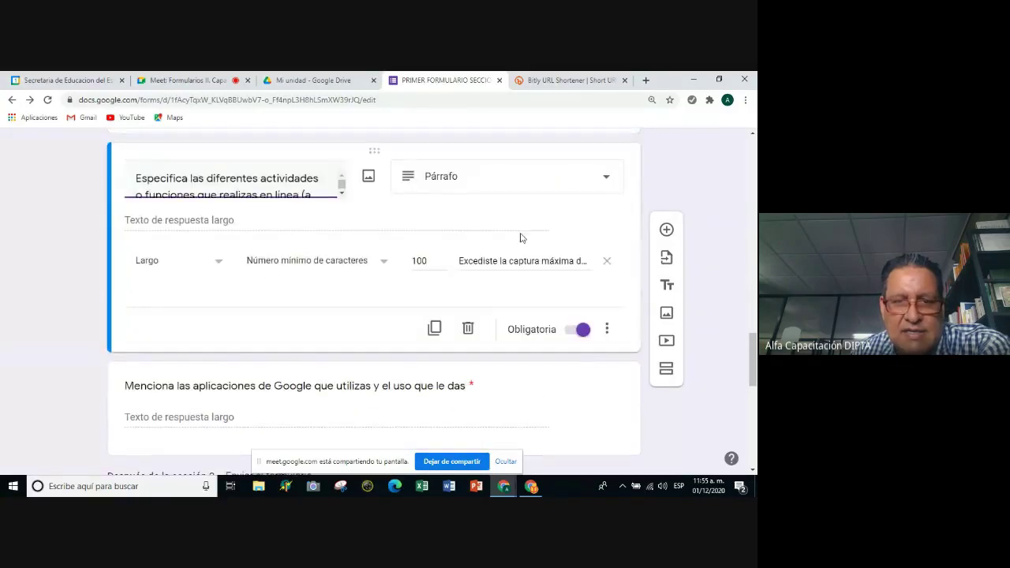
click(606, 262)
scroll(394, 324, down, 3)
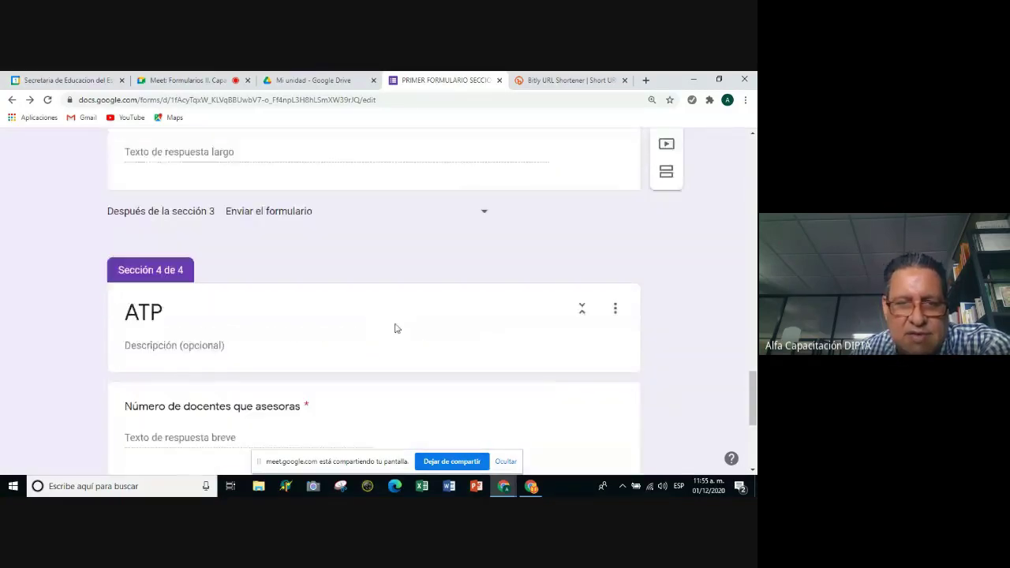
scroll(397, 329, down, 2)
Check the section 4 activities, section 2 activities and Google apps questions for leftover rules.
click(399, 331)
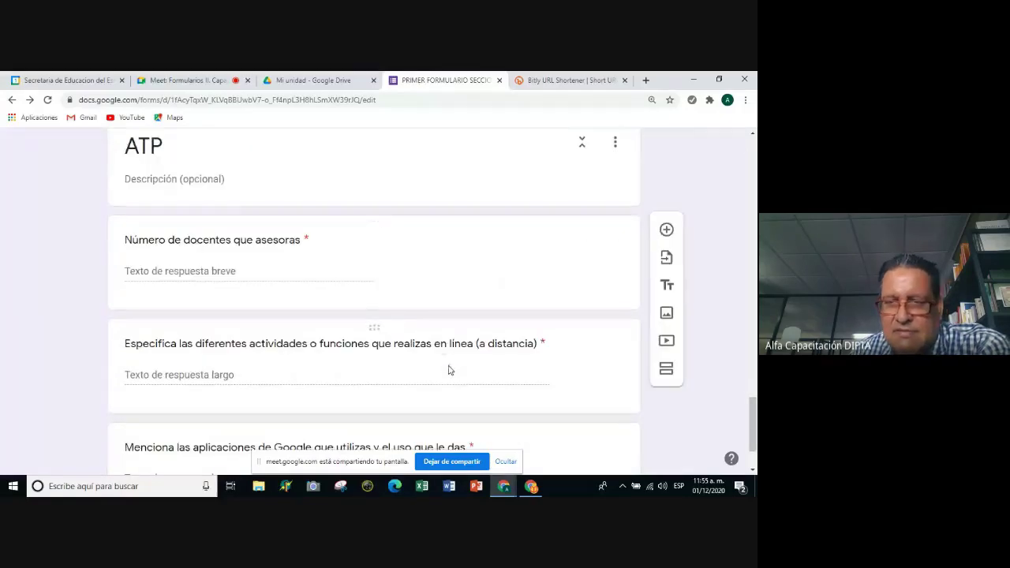
scroll(530, 351, down, 1)
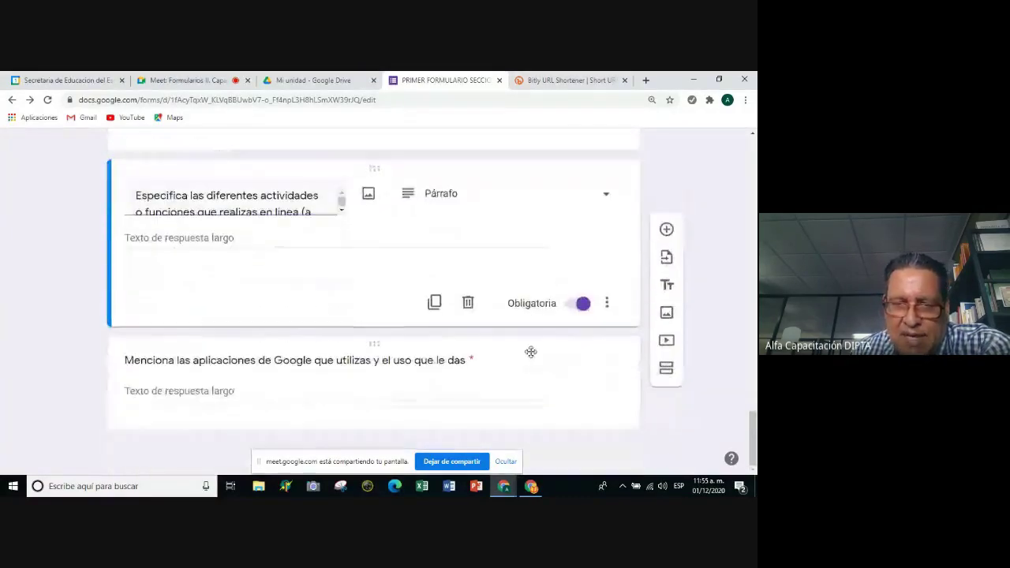
scroll(531, 358, up, 2)
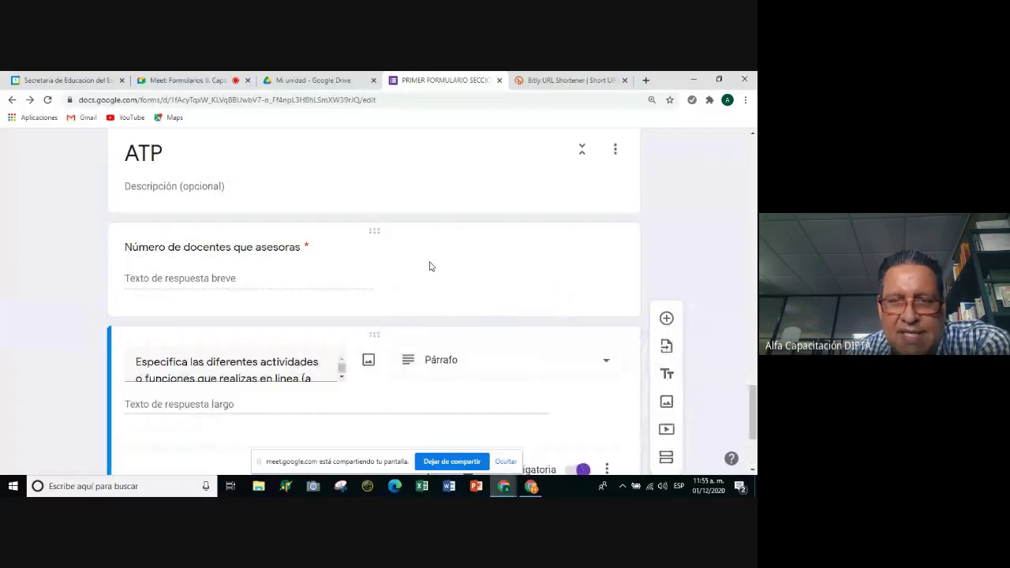
scroll(421, 266, up, 8)
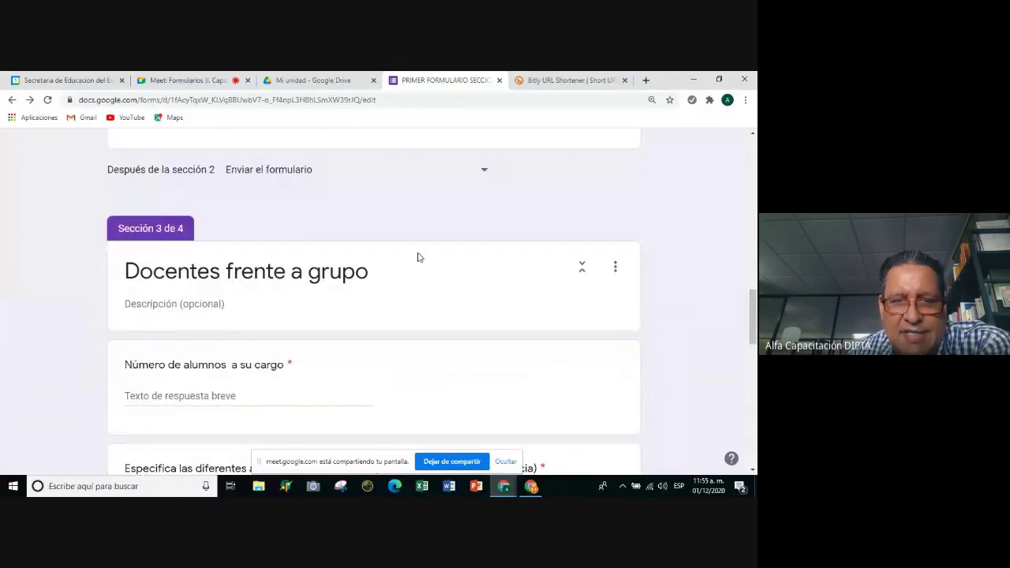
scroll(418, 258, up, 8)
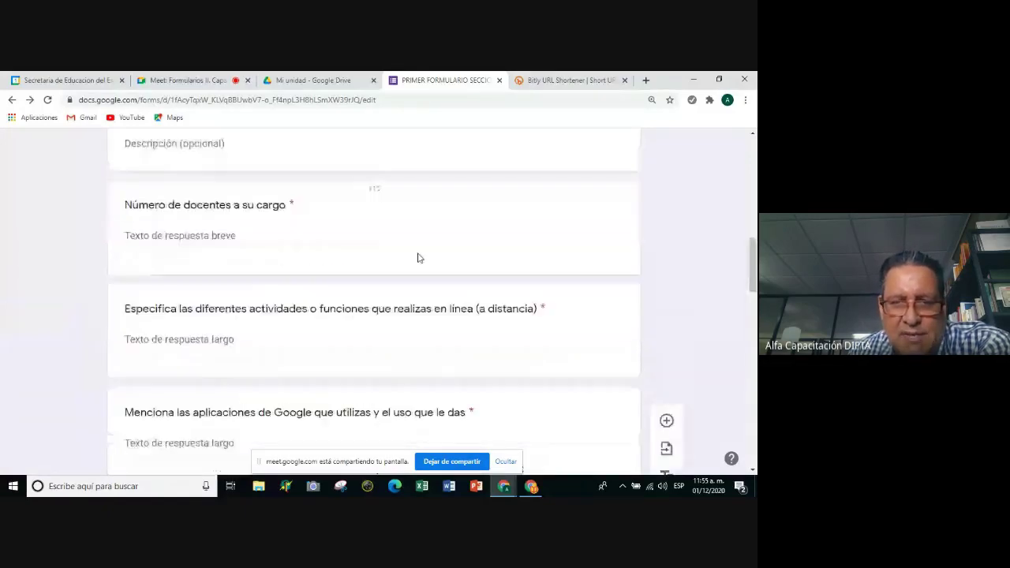
click(443, 348)
scroll(442, 335, down, 3)
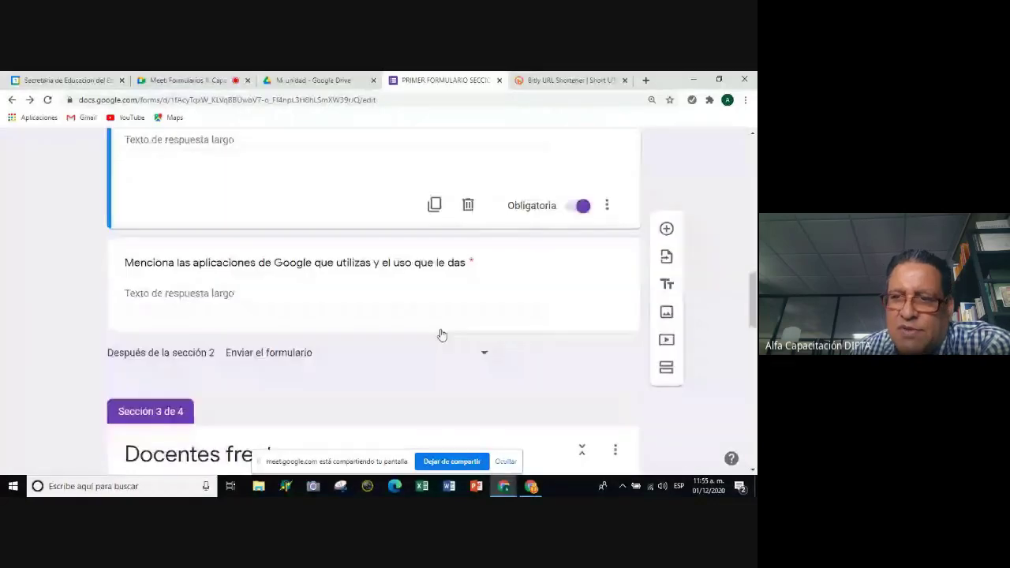
click(439, 329)
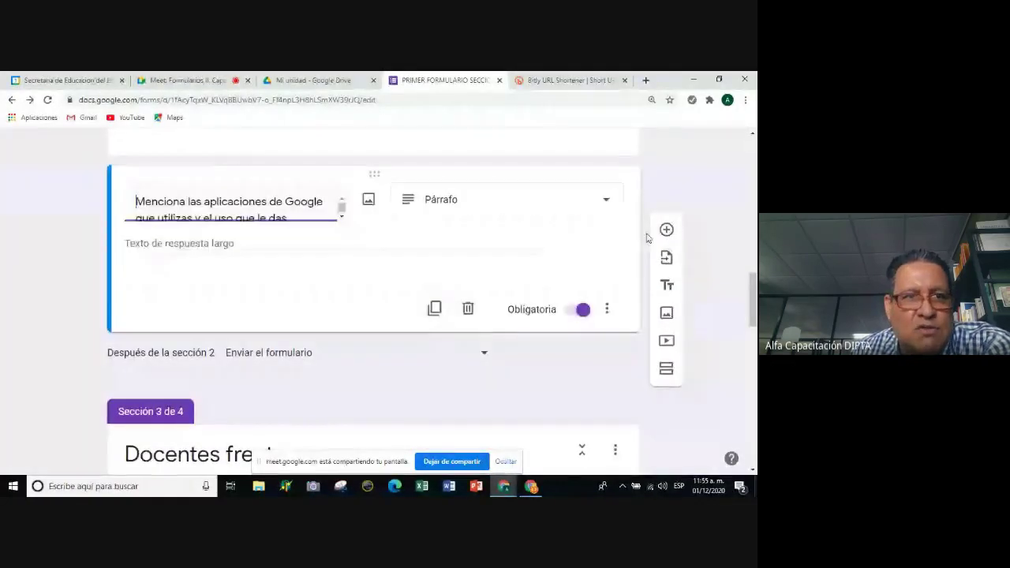
scroll(752, 276, up, 1)
drag(752, 276, 752, 138)
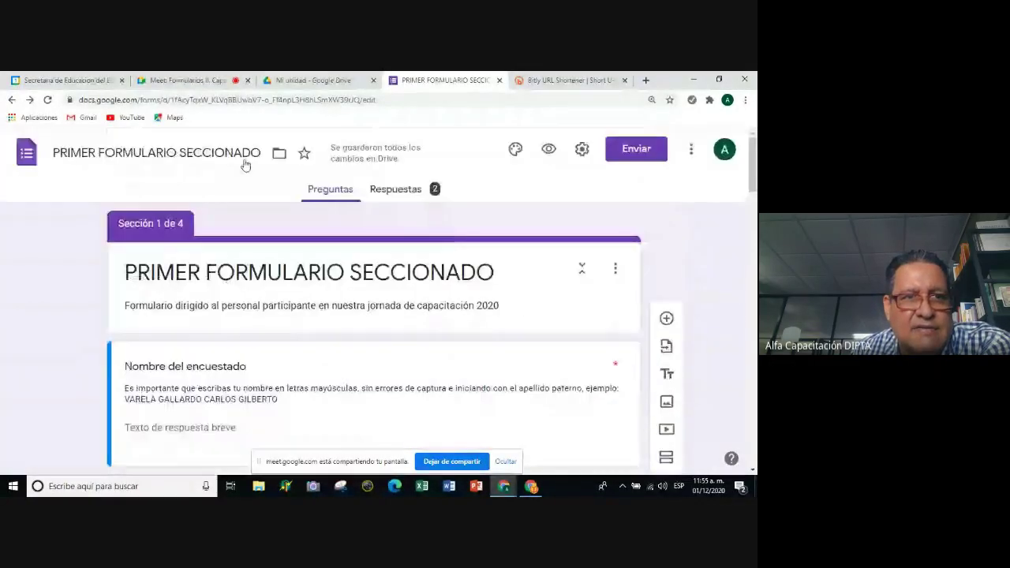
click(48, 100)
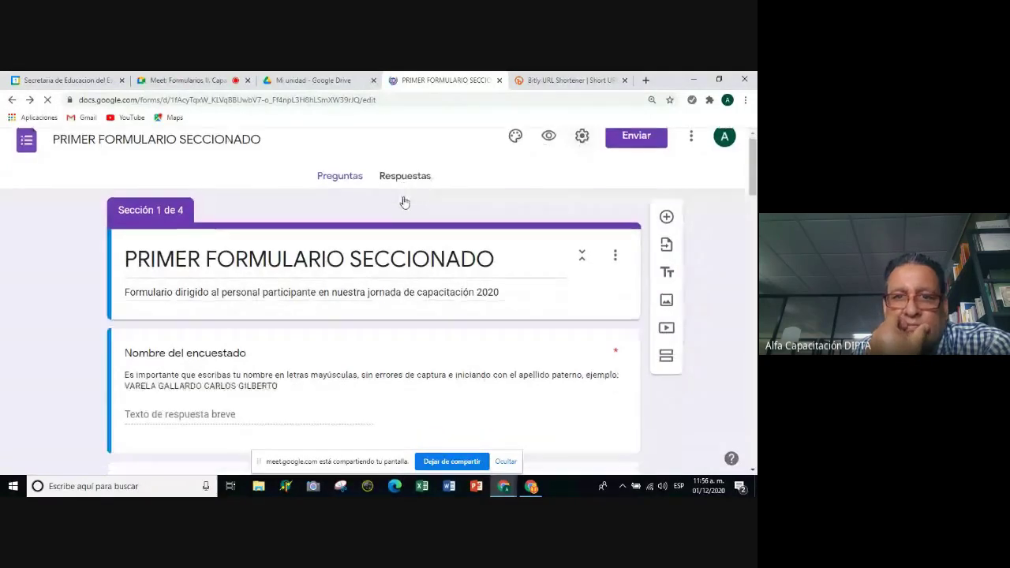
Uncheck 'Limitar a 1 respuesta' in General settings and save.
click(582, 150)
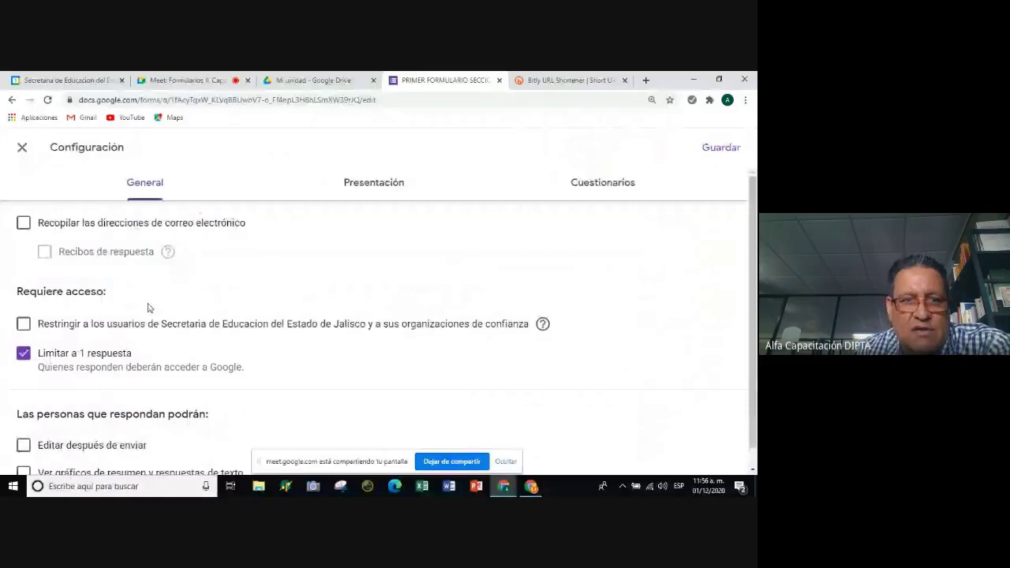
click(83, 353)
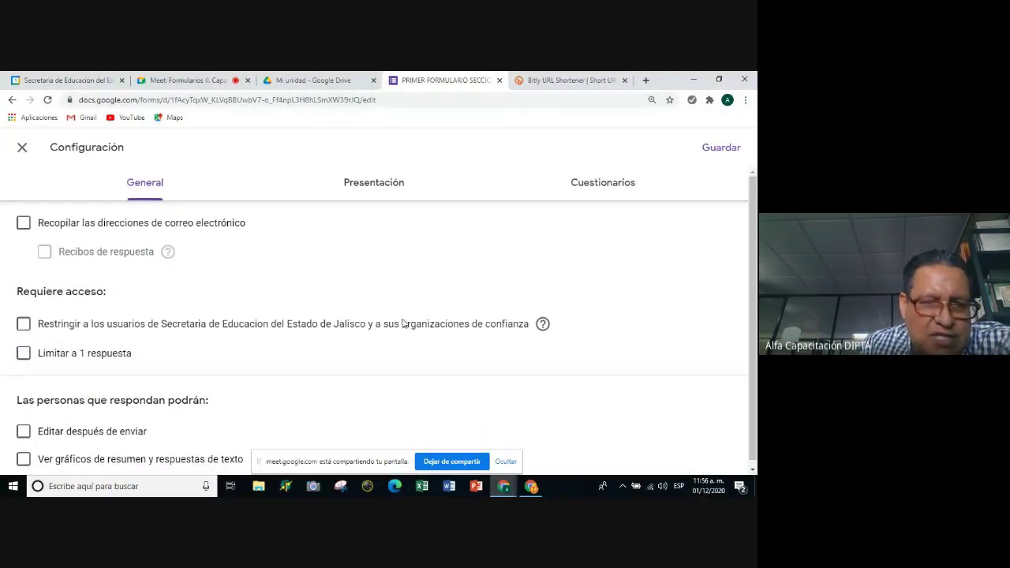
click(722, 151)
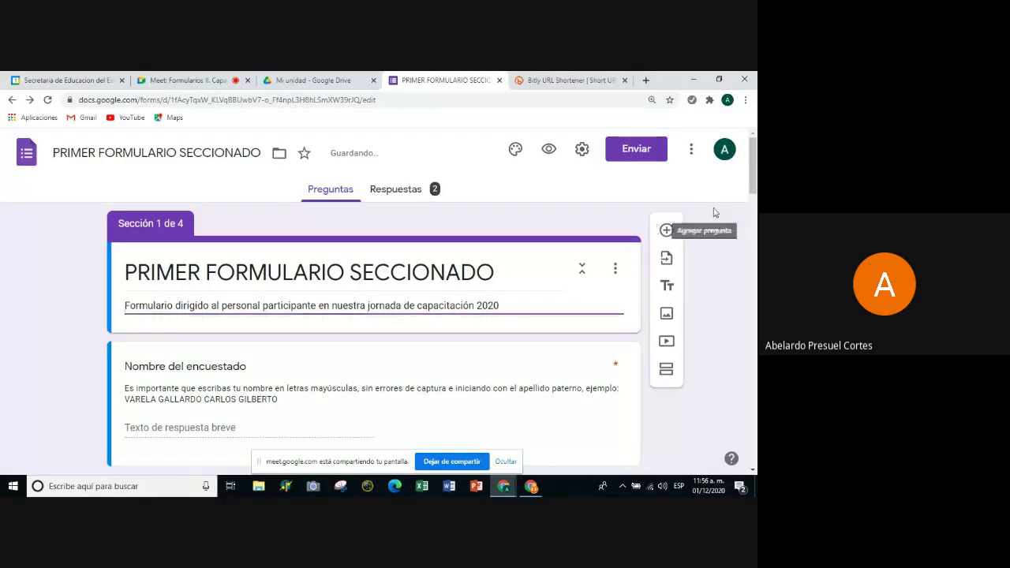
scroll(729, 199, down, 1)
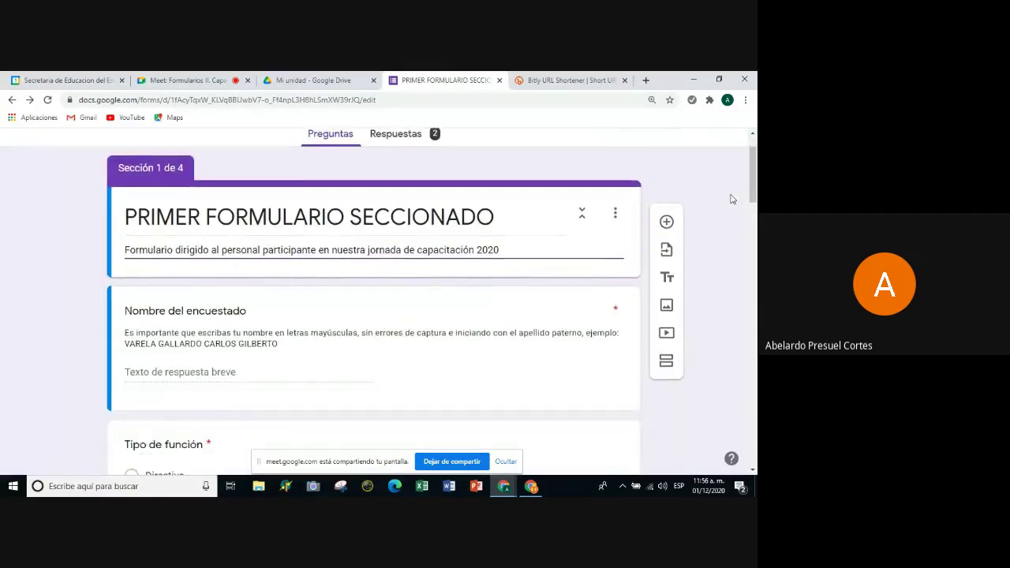
scroll(730, 199, up, 1)
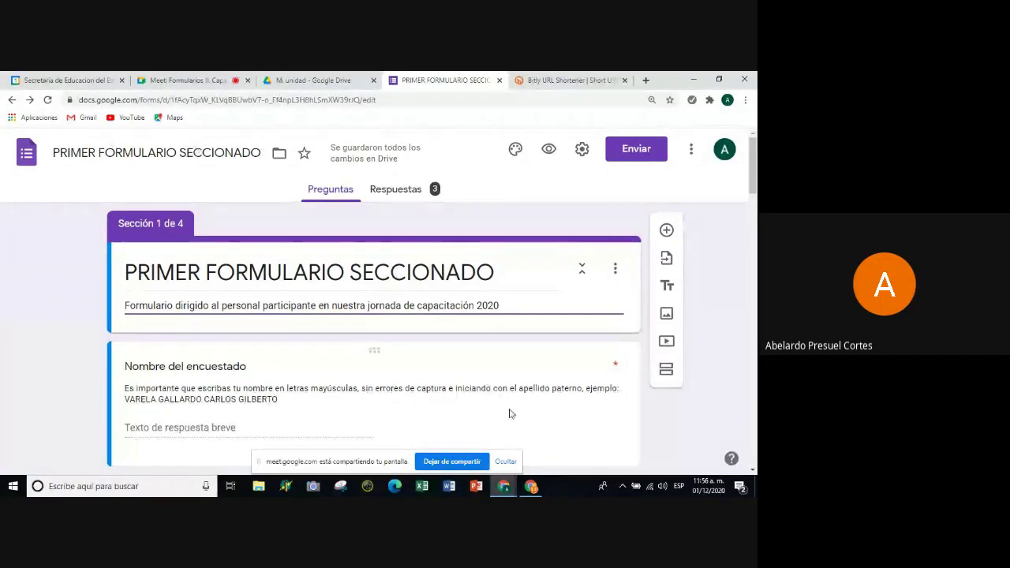
scroll(509, 414, down, 1)
scroll(509, 413, down, 1)
scroll(516, 412, up, 1)
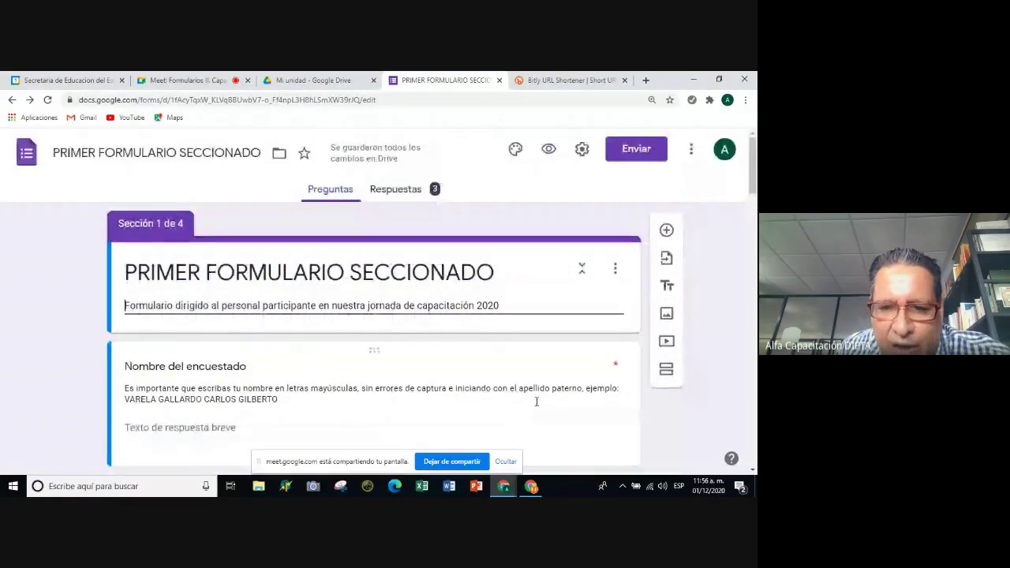
scroll(508, 400, down, 2)
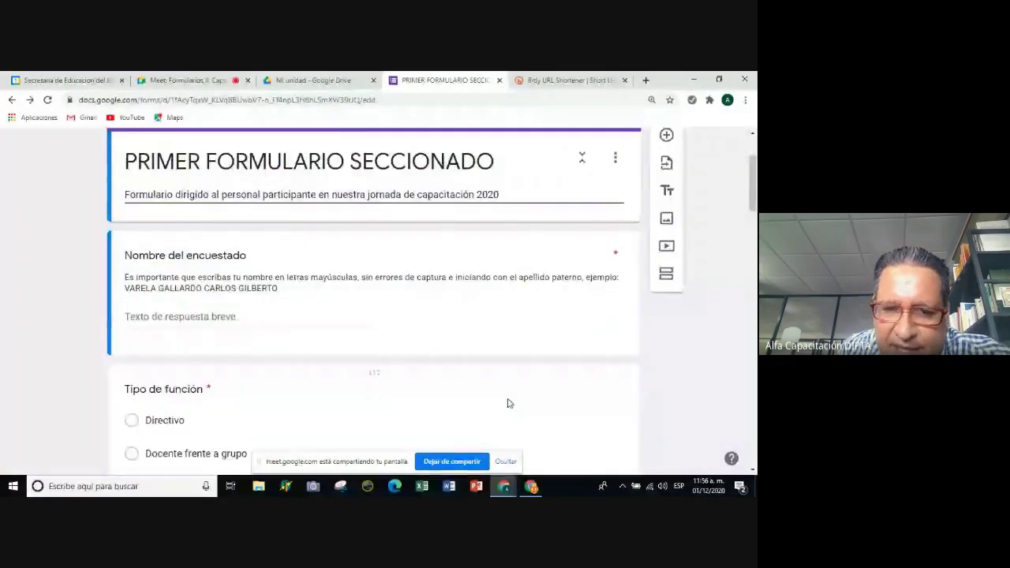
scroll(517, 393, up, 2)
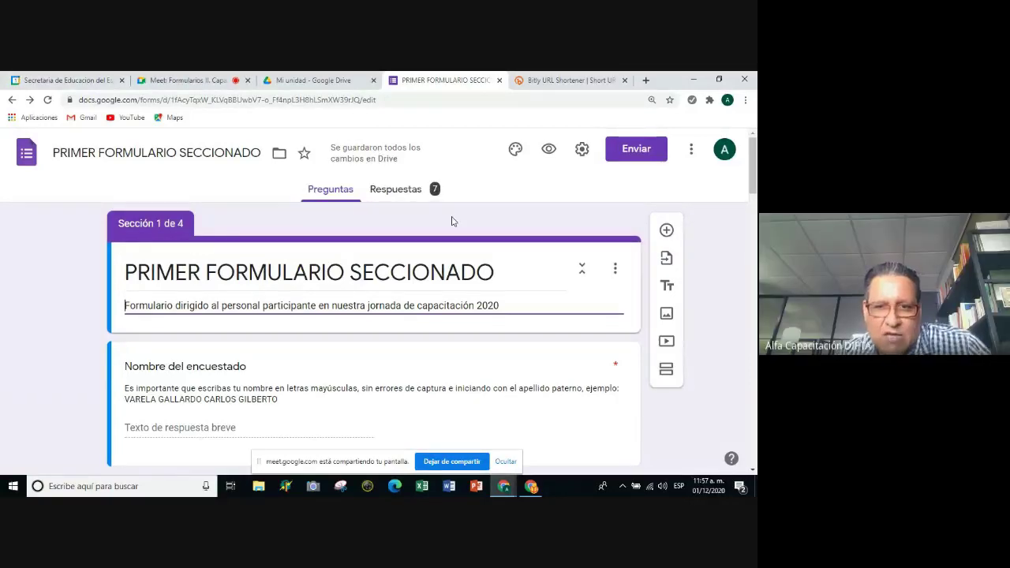
scroll(443, 220, down, 1)
scroll(451, 223, down, 1)
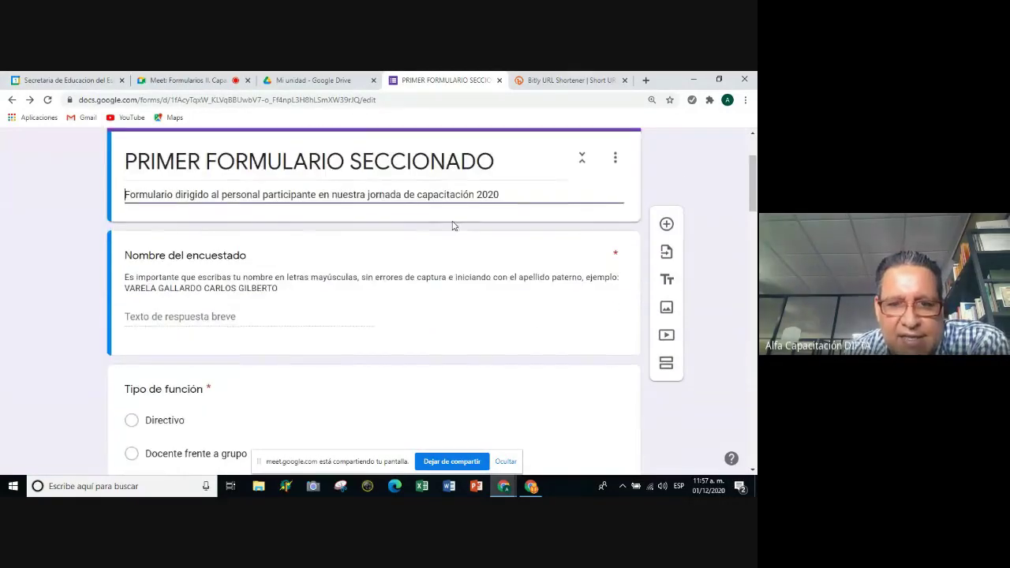
scroll(453, 226, down, 4)
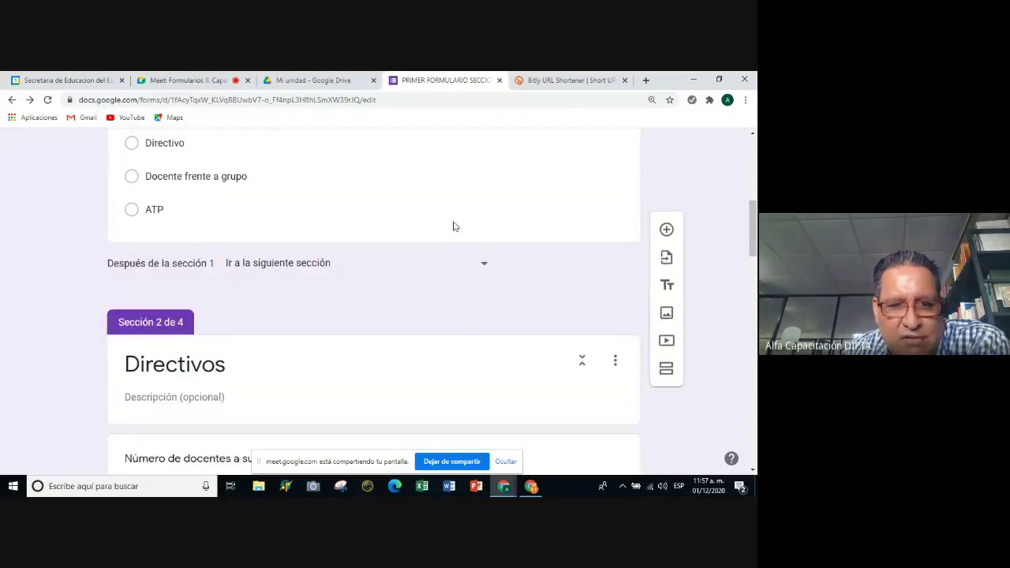
scroll(452, 226, up, 6)
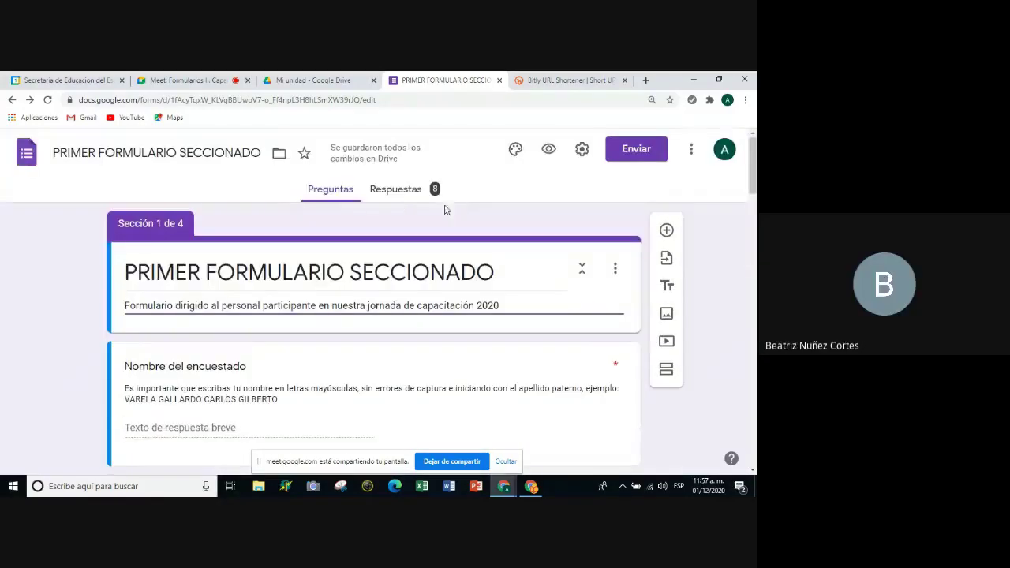
click(403, 192)
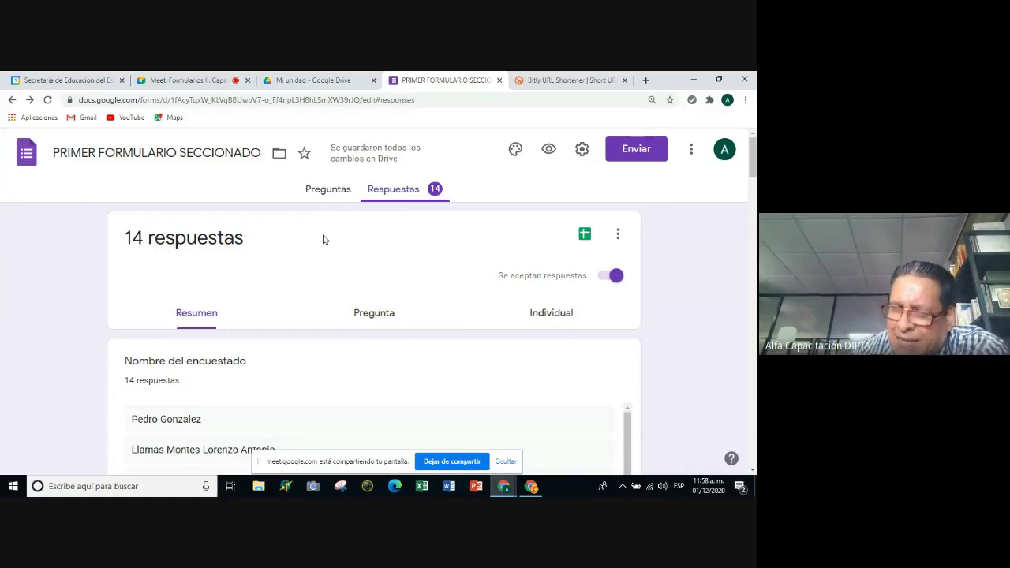
scroll(263, 406, down, 1)
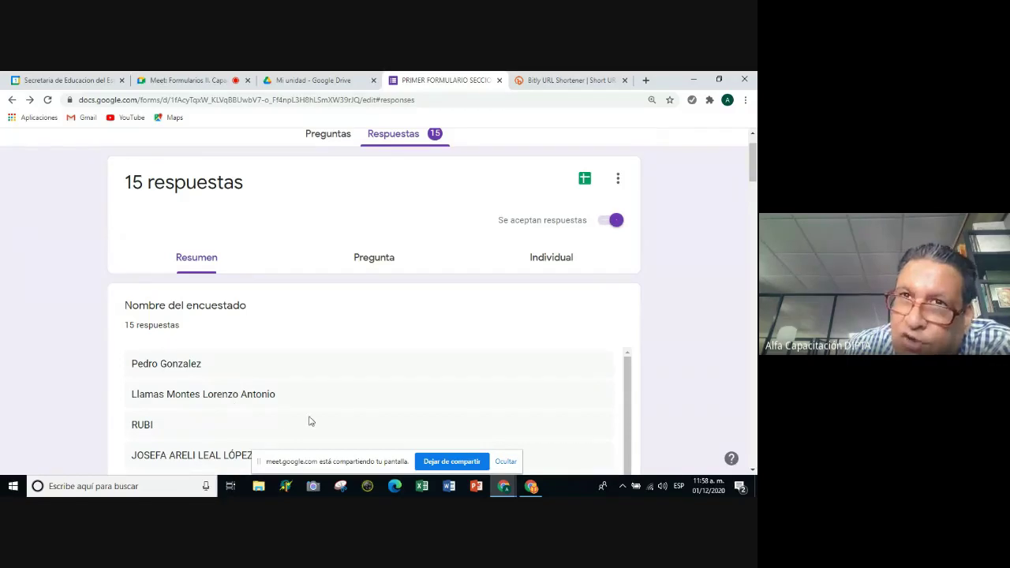
scroll(305, 420, down, 1)
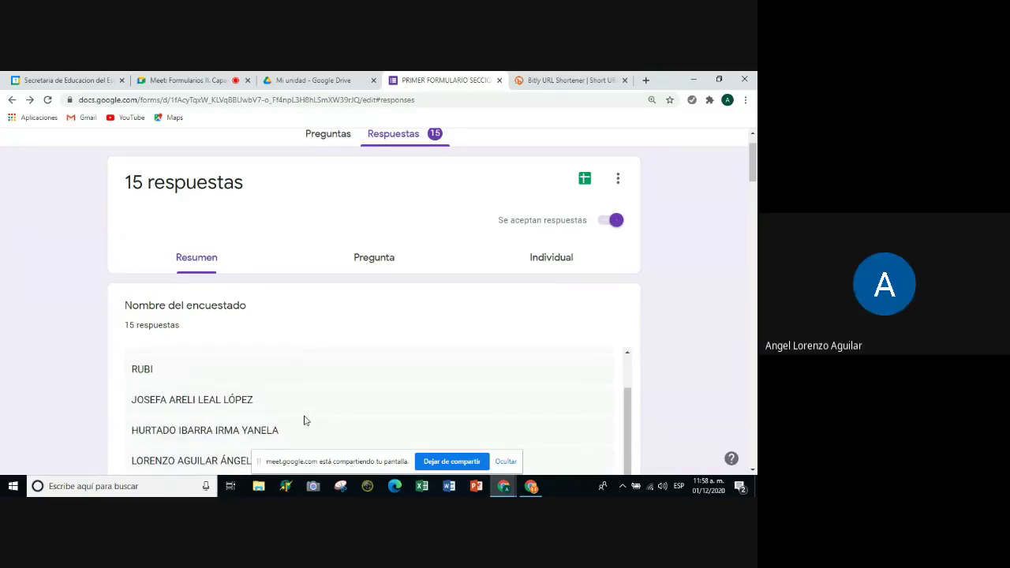
scroll(346, 428, down, 1)
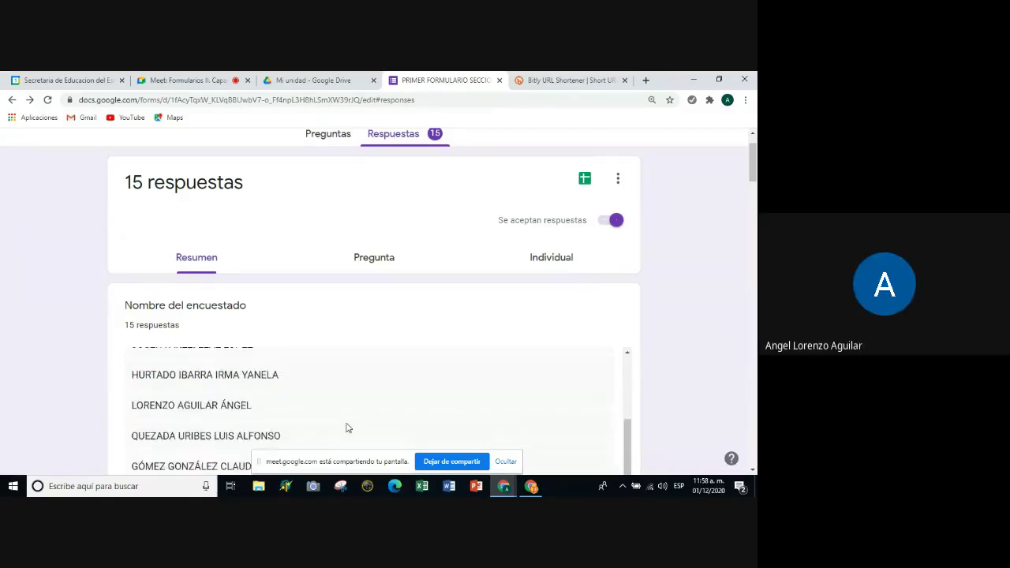
scroll(344, 426, up, 1)
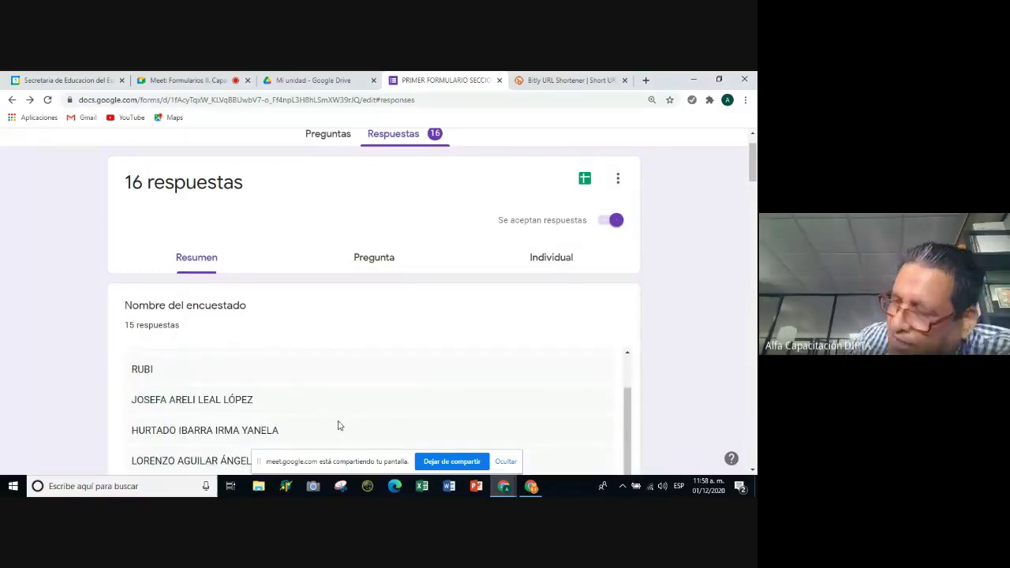
scroll(338, 424, up, 1)
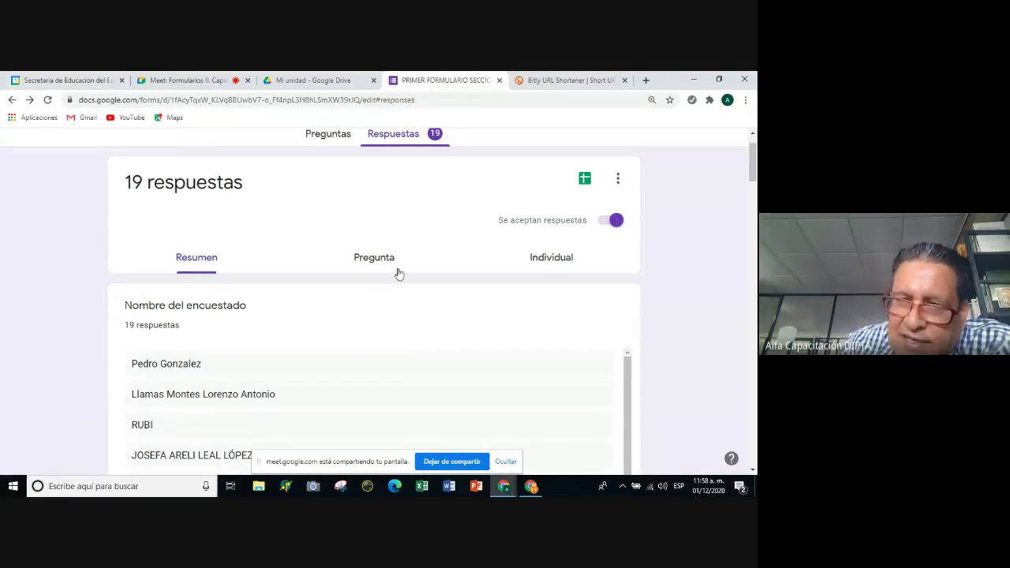
scroll(408, 357, down, 2)
scroll(409, 358, up, 2)
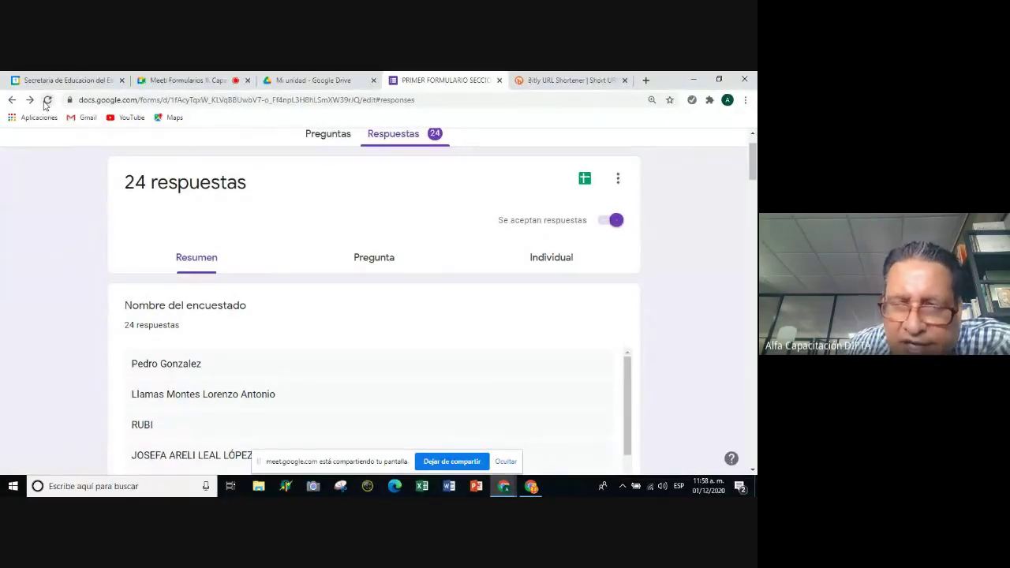
scroll(277, 354, down, 8)
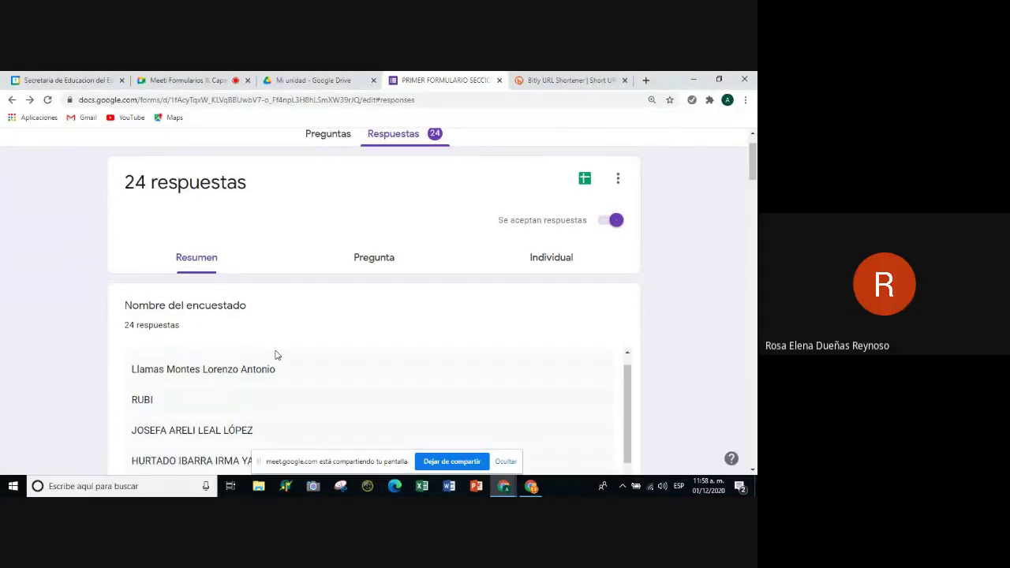
scroll(282, 355, down, 2)
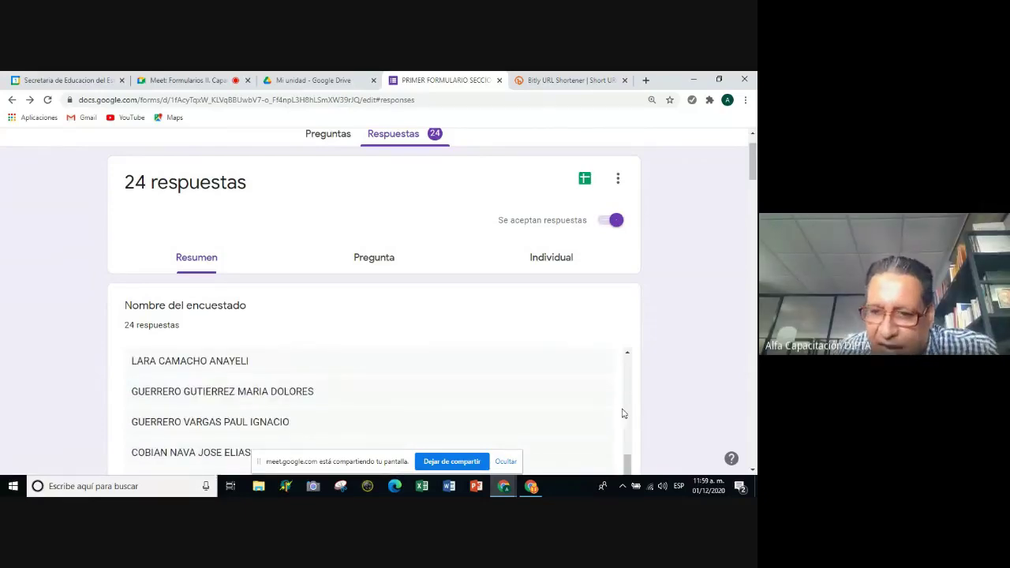
scroll(616, 412, down, 6)
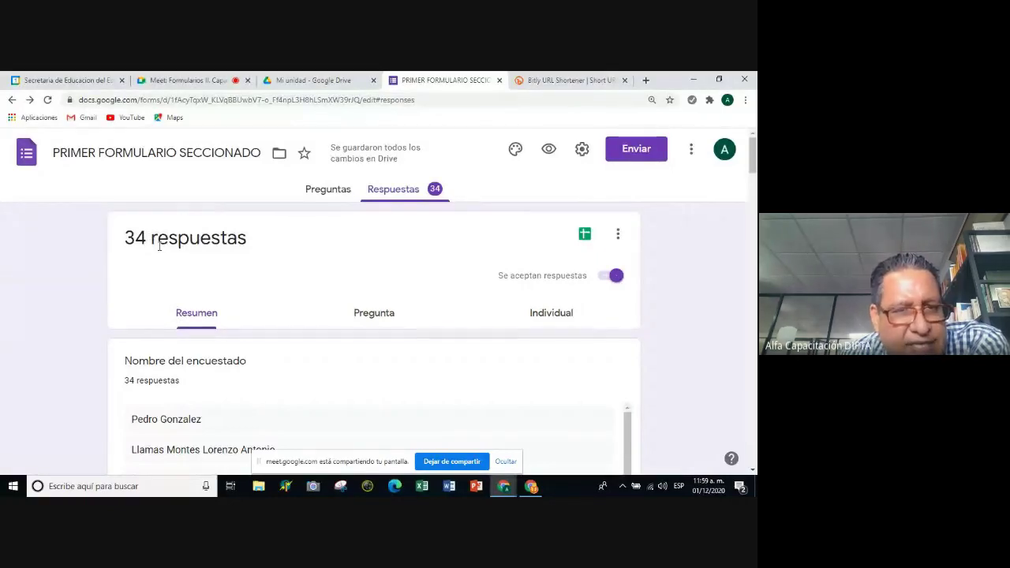
scroll(196, 268, down, 1)
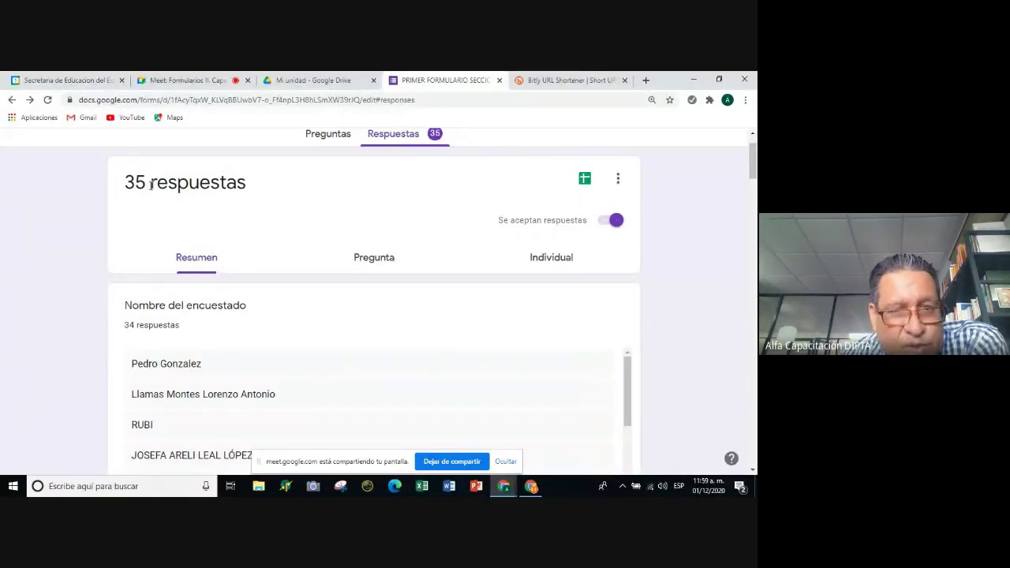
Inspect the Tipo de función pie chart and the Número de docentes a su cargo bar chart.
scroll(183, 213, down, 1)
scroll(183, 213, down, 5)
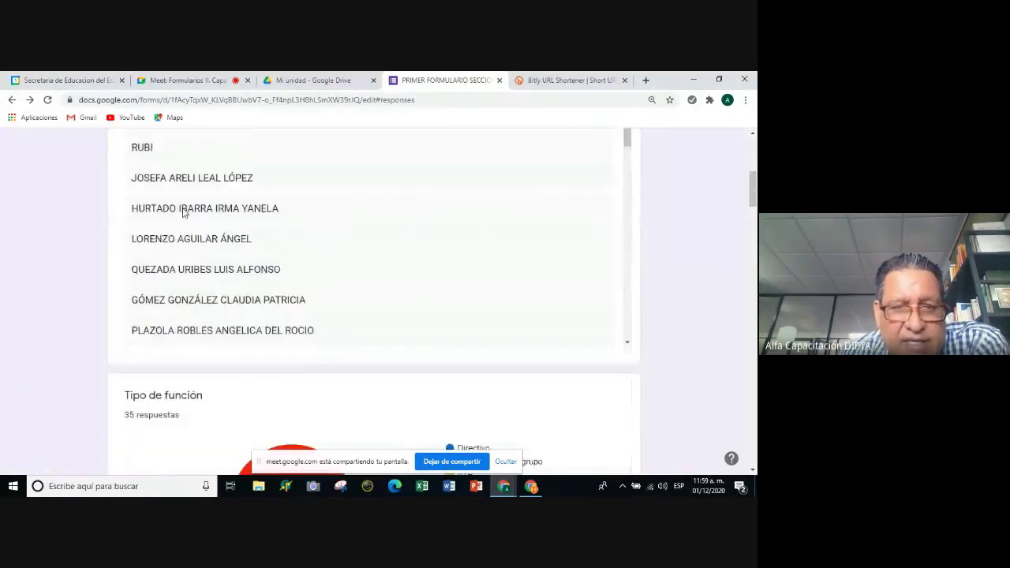
scroll(183, 213, down, 1)
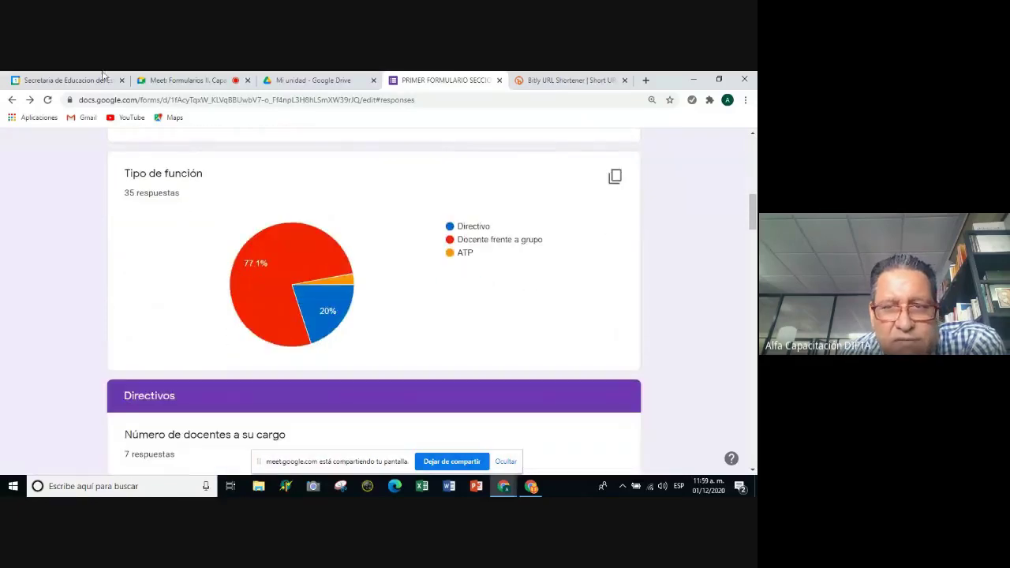
mouse_move(226, 253)
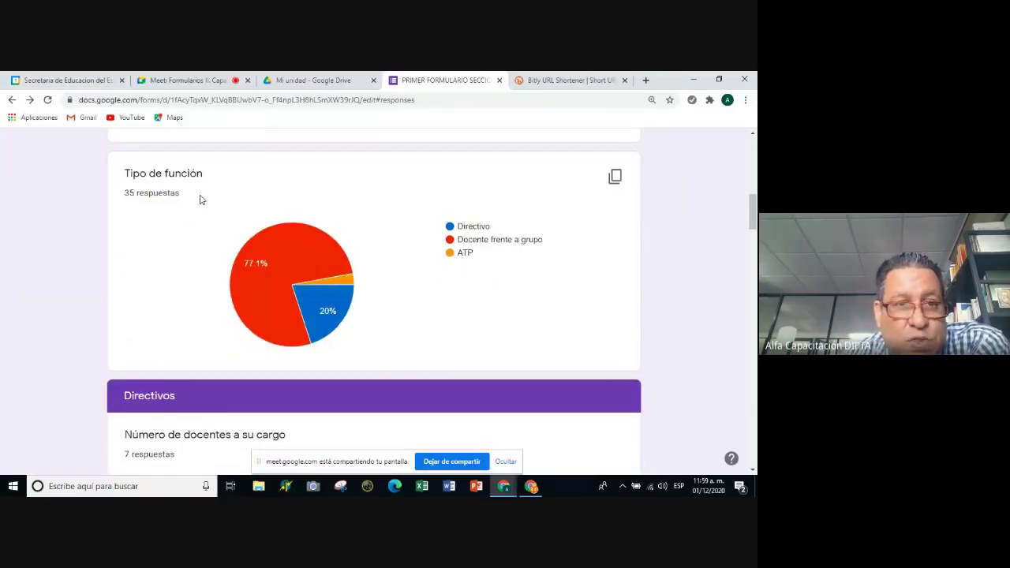
mouse_move(251, 300)
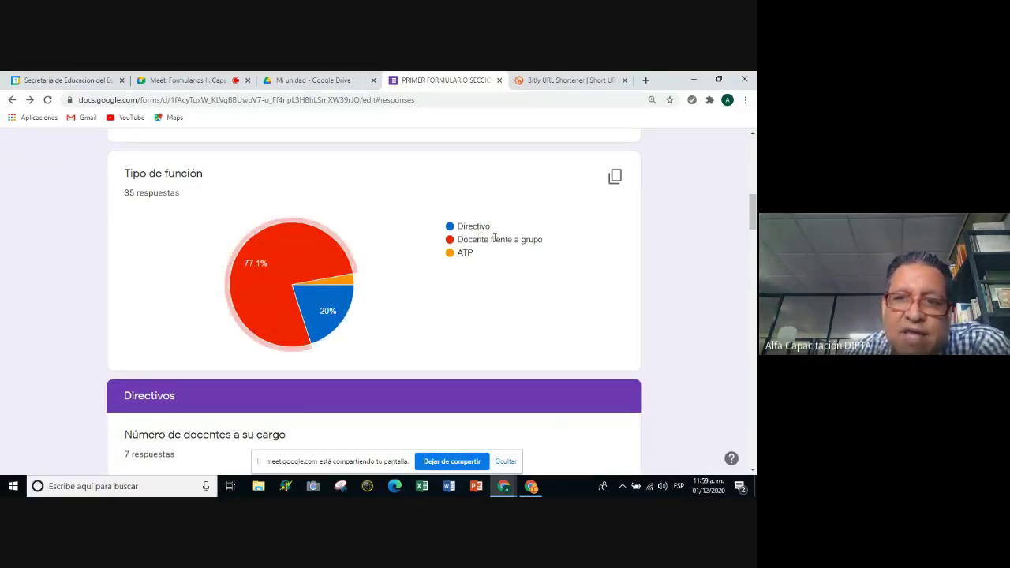
scroll(475, 244, down, 3)
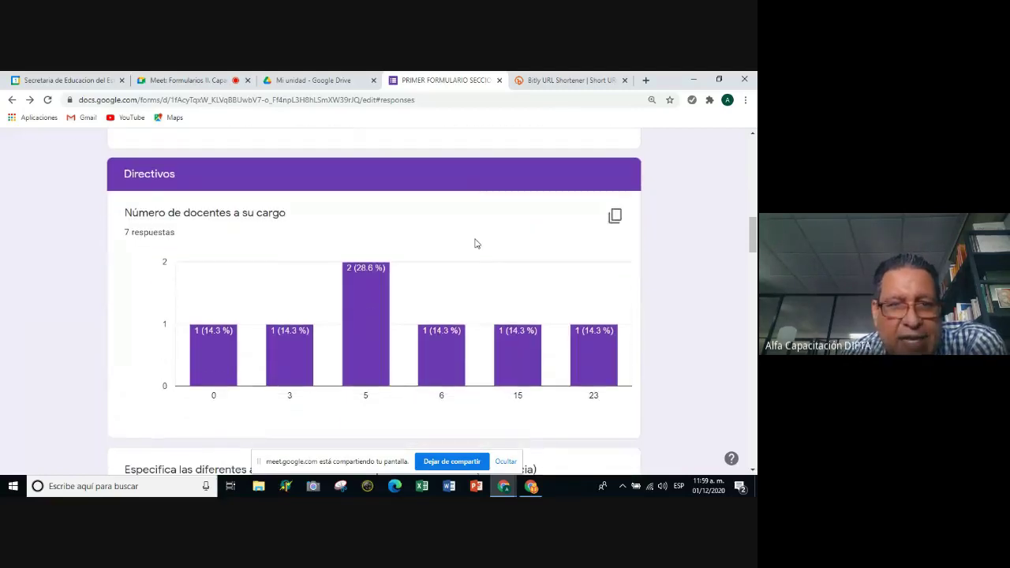
scroll(475, 244, down, 1)
scroll(476, 242, up, 1)
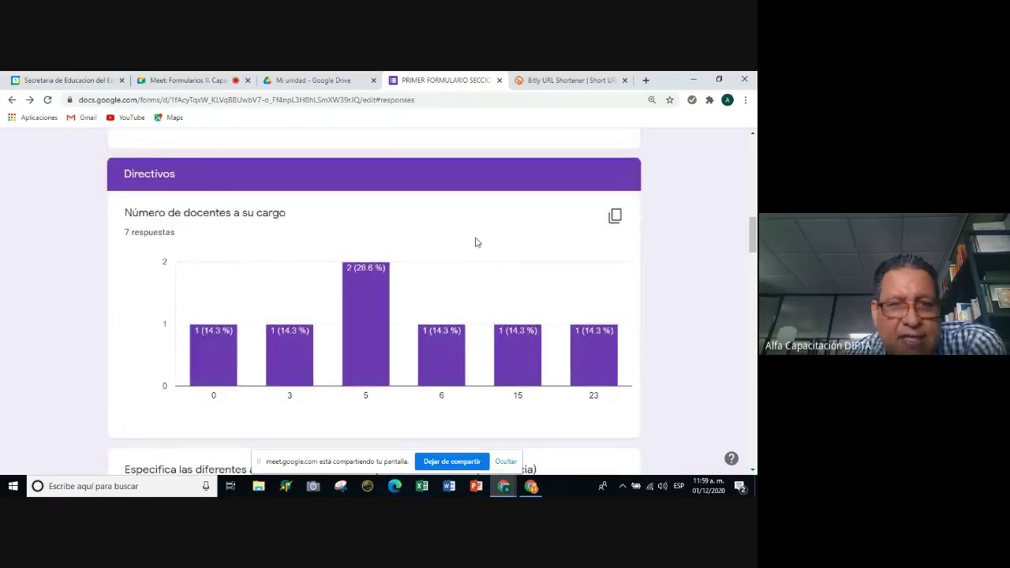
mouse_move(233, 347)
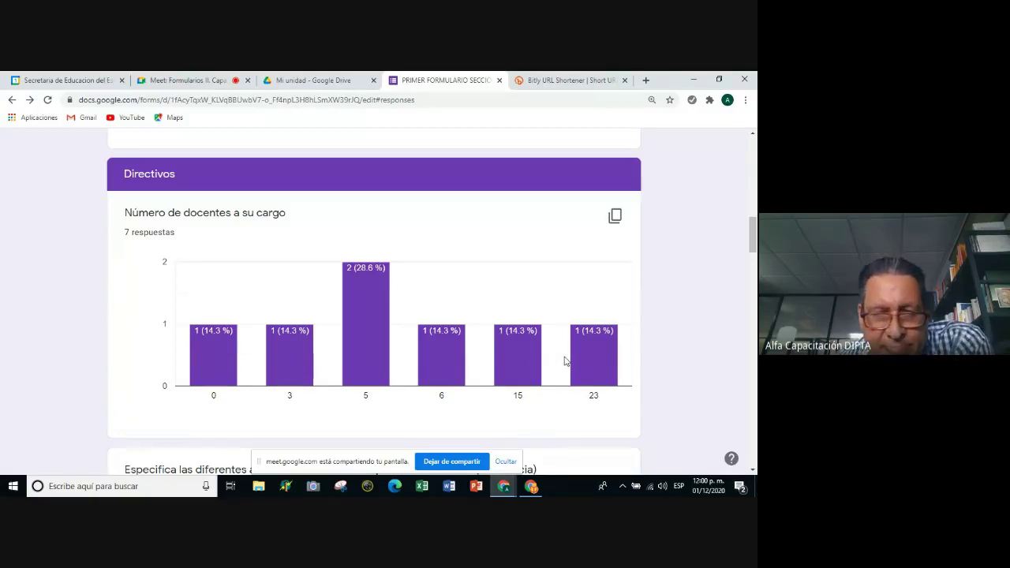
scroll(565, 361, down, 4)
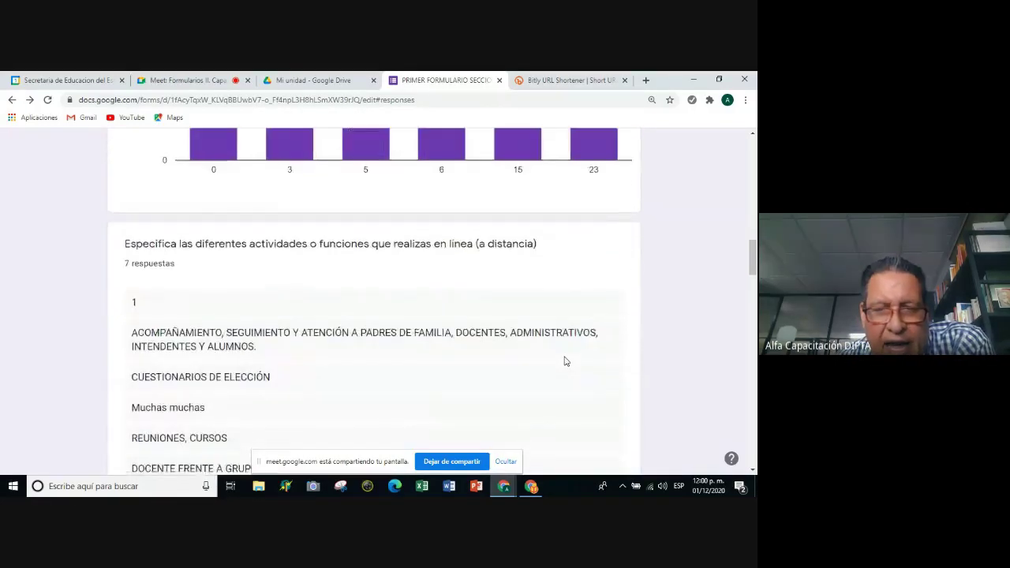
Read the written answers on online activities and Google apps, then scroll back to the summary top.
scroll(564, 361, down, 1)
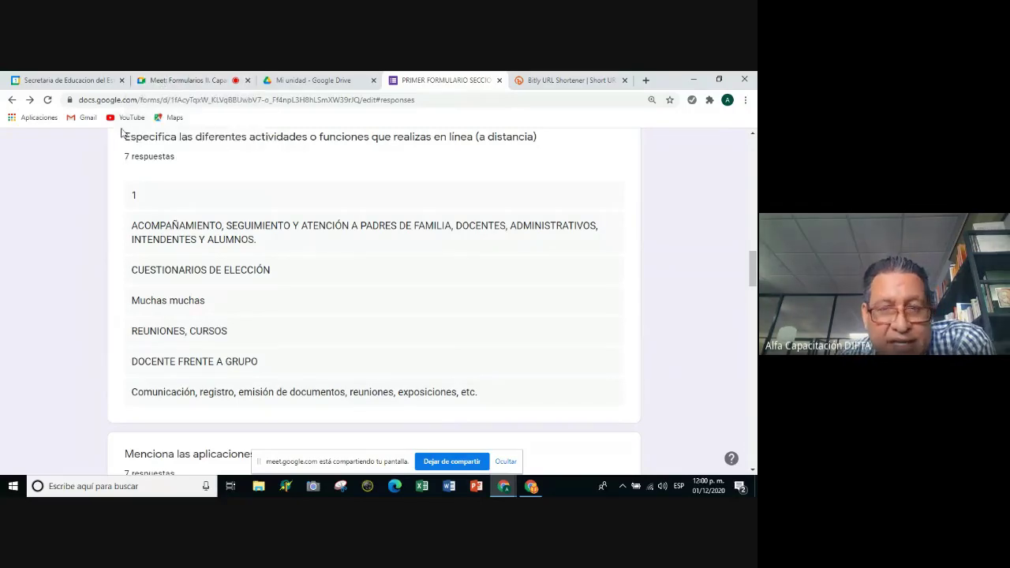
scroll(281, 250, down, 3)
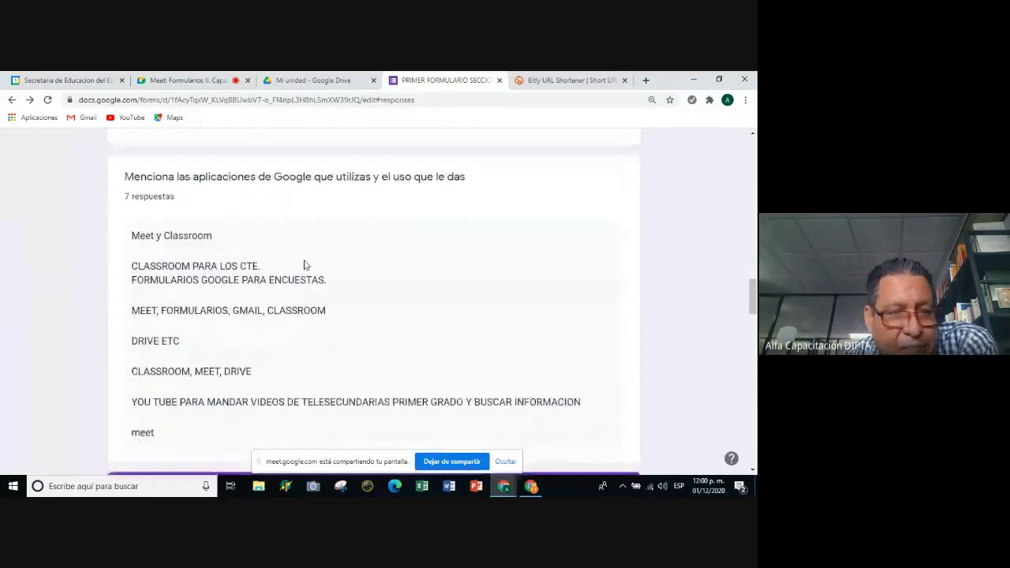
scroll(315, 271, up, 3)
scroll(320, 280, up, 5)
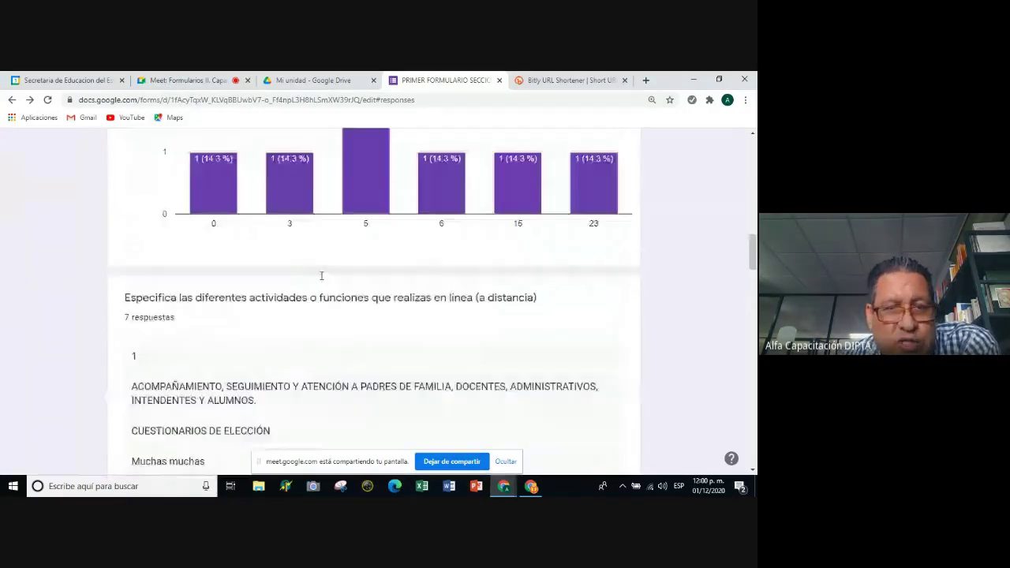
scroll(321, 280, up, 2)
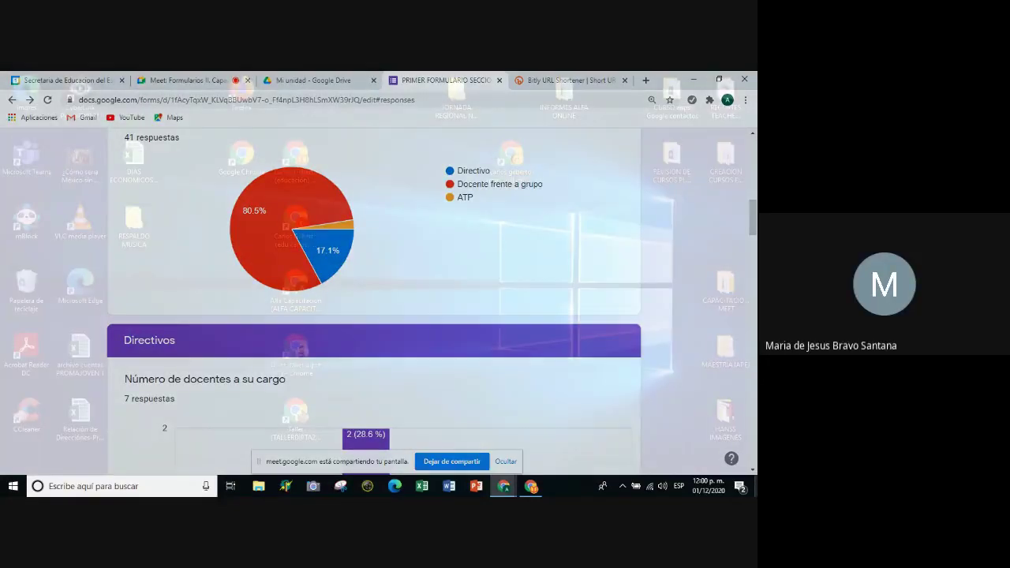
scroll(533, 436, up, 1)
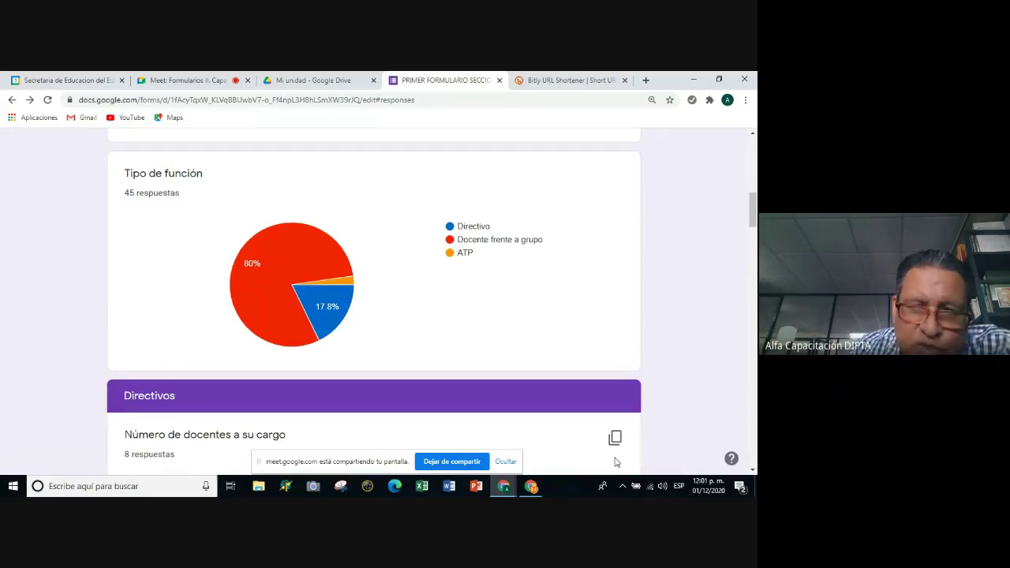
scroll(703, 385, up, 8)
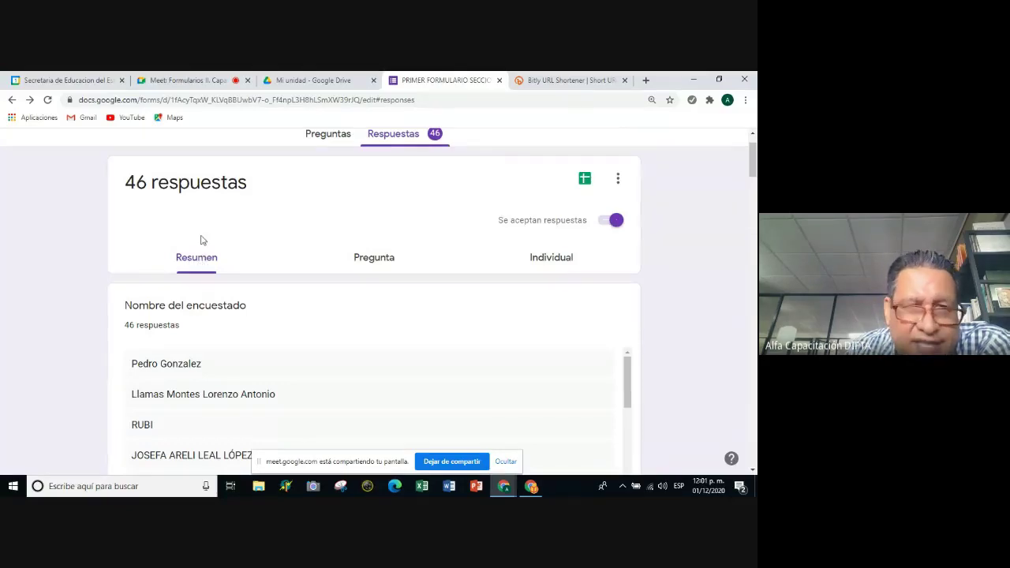
Switch to the Individual responses view and advance to response 3 of 49.
click(542, 262)
scroll(546, 283, down, 3)
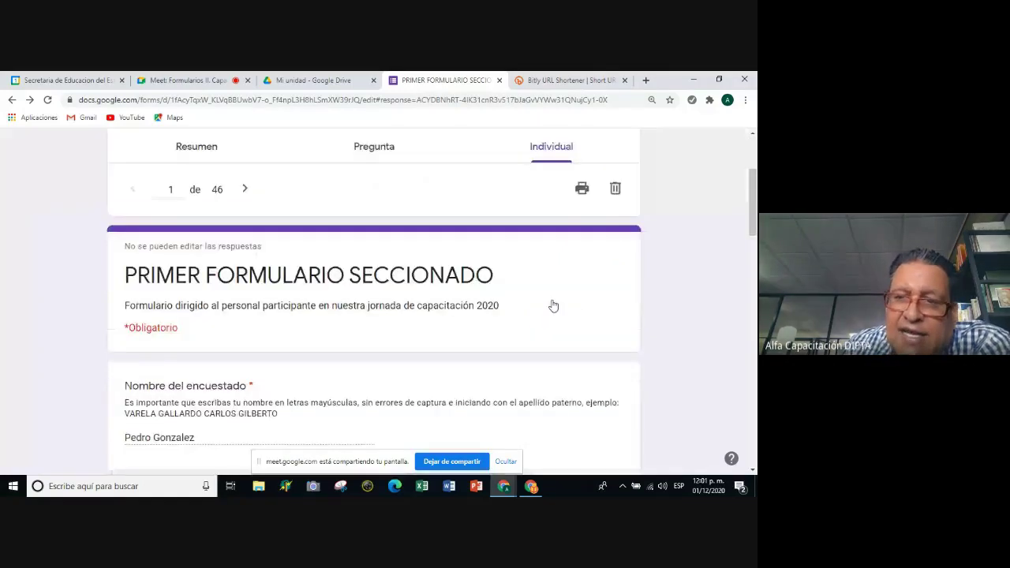
scroll(552, 305, down, 5)
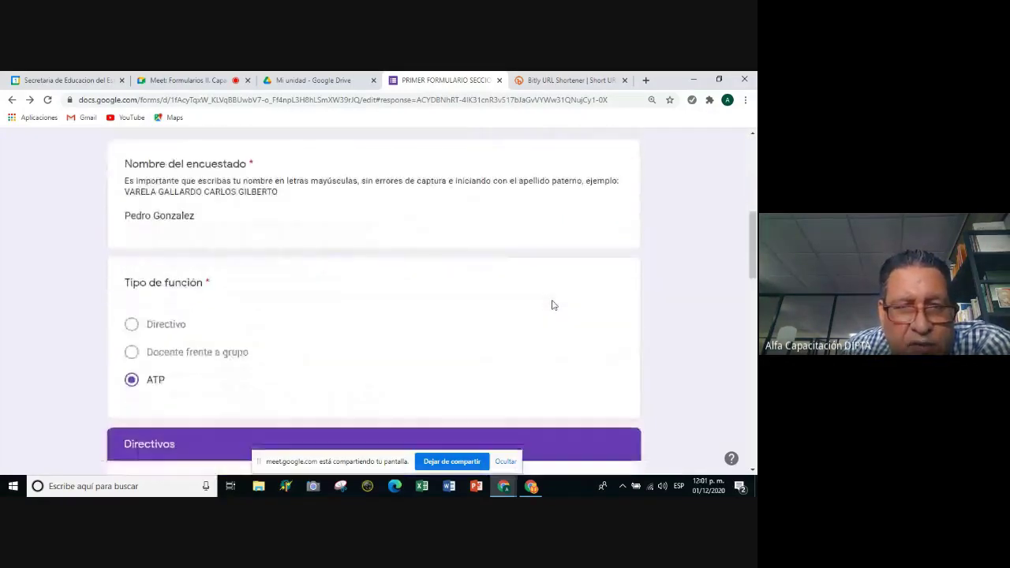
scroll(552, 304, up, 8)
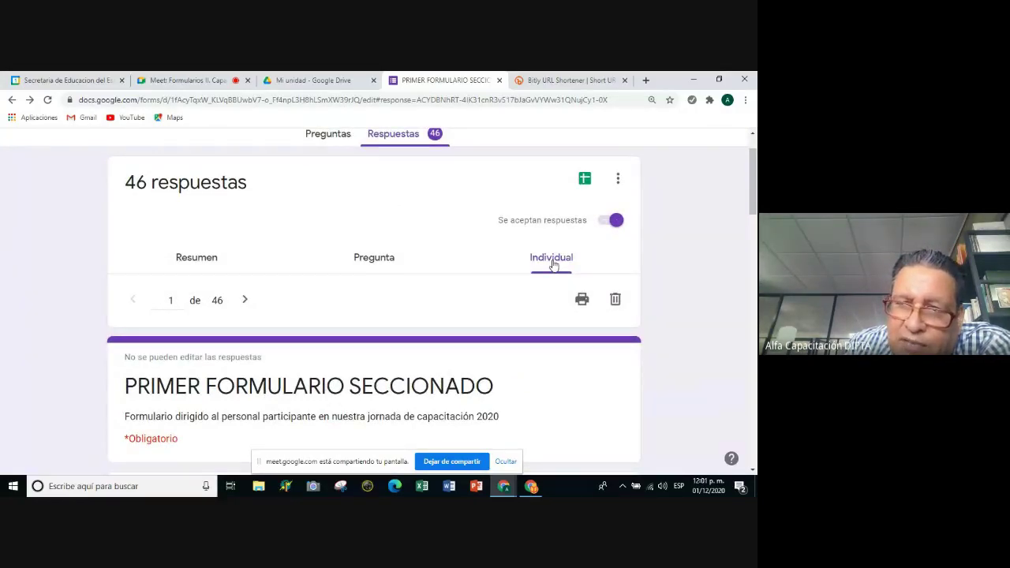
click(244, 301)
click(245, 301)
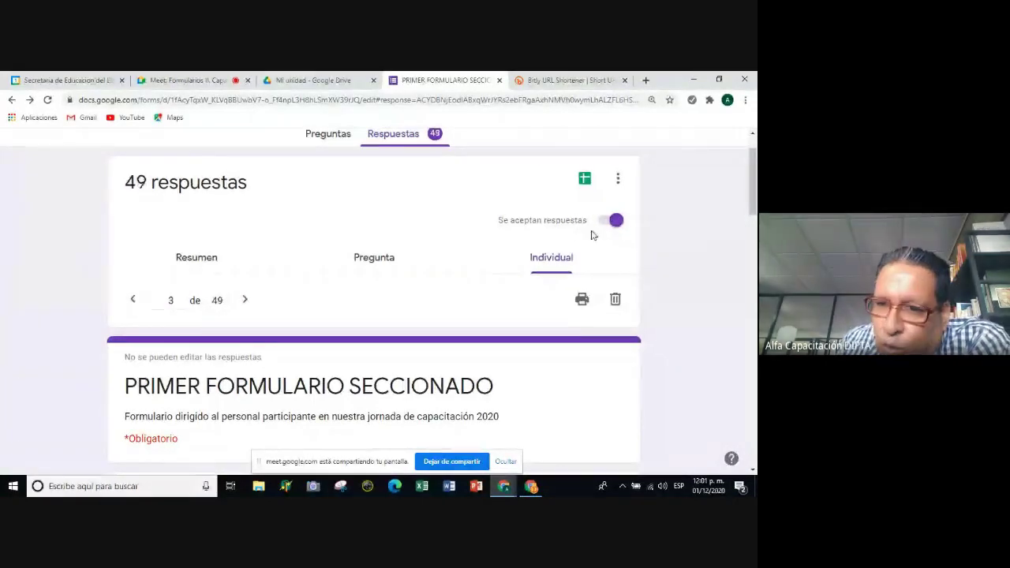
Switch off 'Se aceptan respuestas' so the form closes at 49 responses with the 'No se aceptan más respuestas' banner.
click(613, 221)
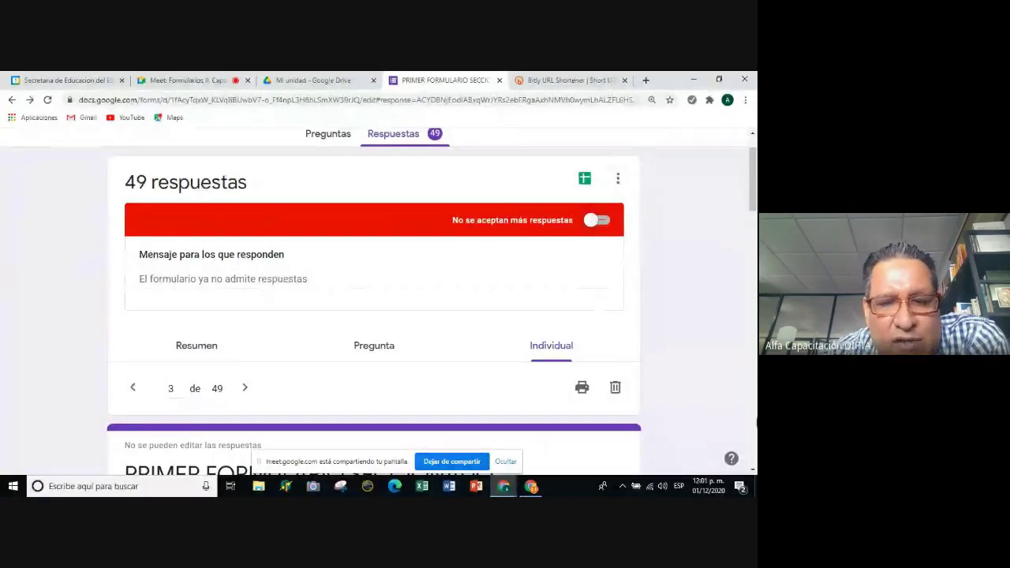
click(756, 486)
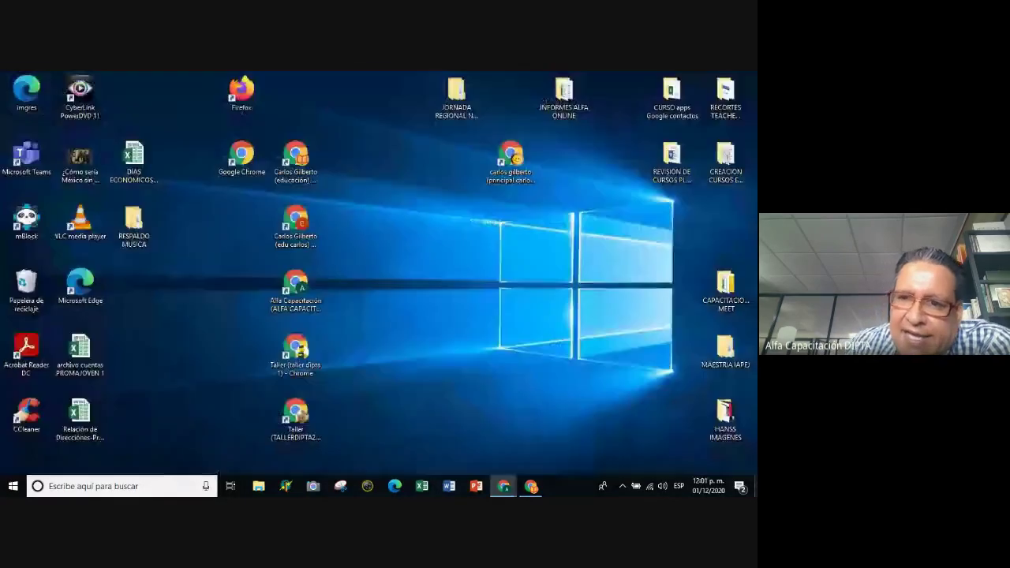
click(755, 486)
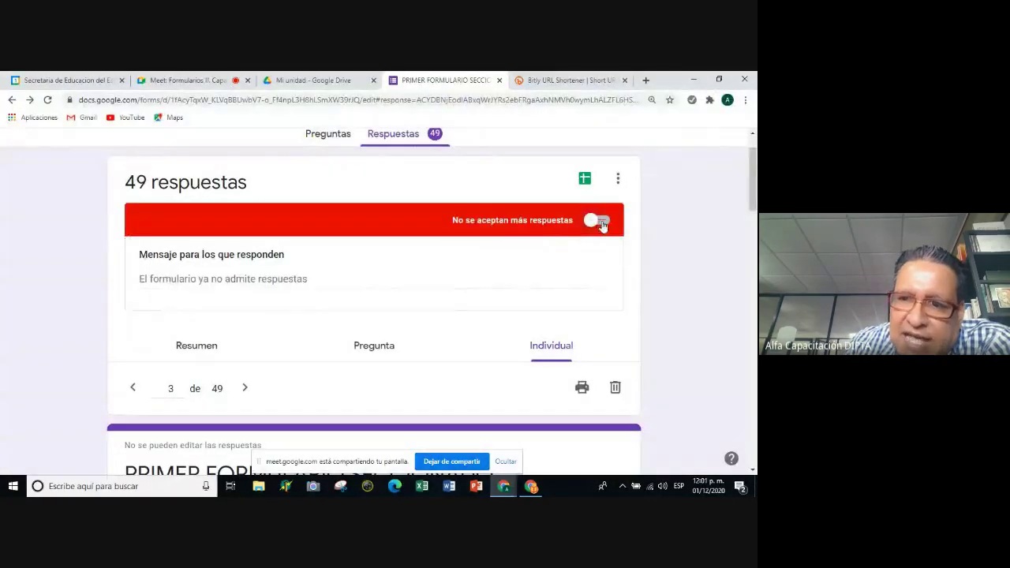
click(602, 225)
click(603, 222)
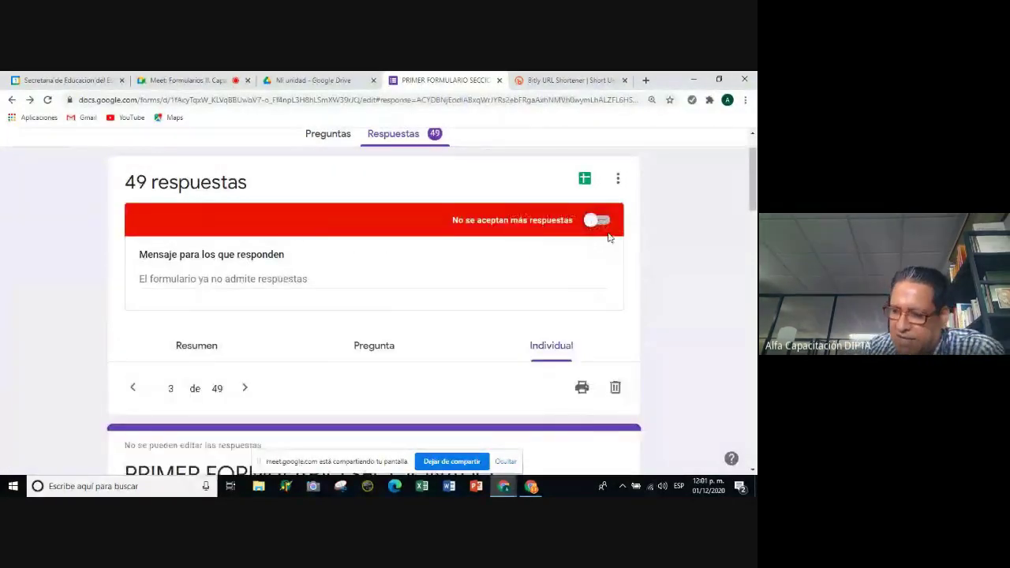
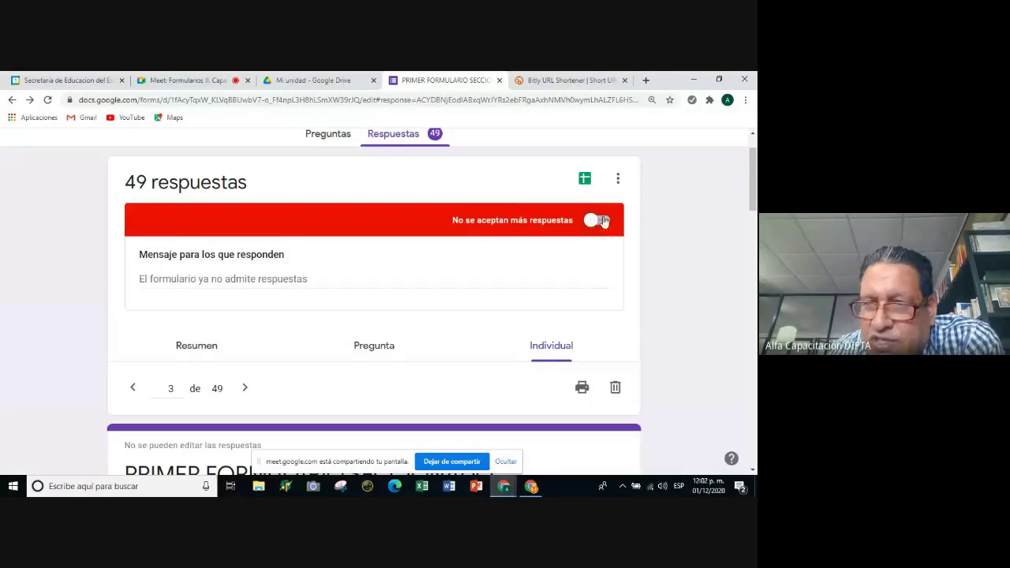
Turn response acceptance off and back on so 'PRIMER FORMULARIO SECCIONADO' accepts responses again.
click(602, 221)
click(602, 222)
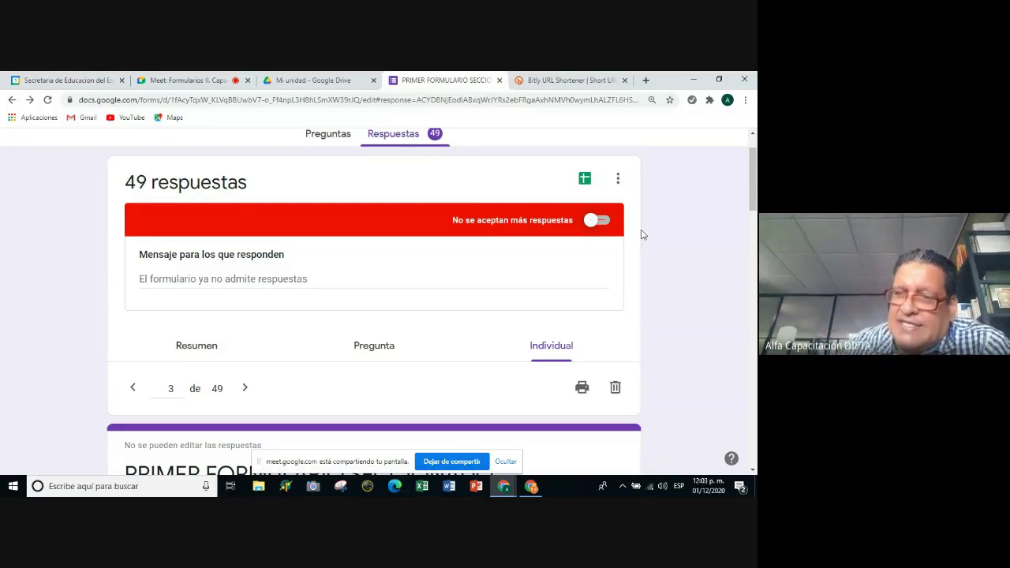
click(598, 220)
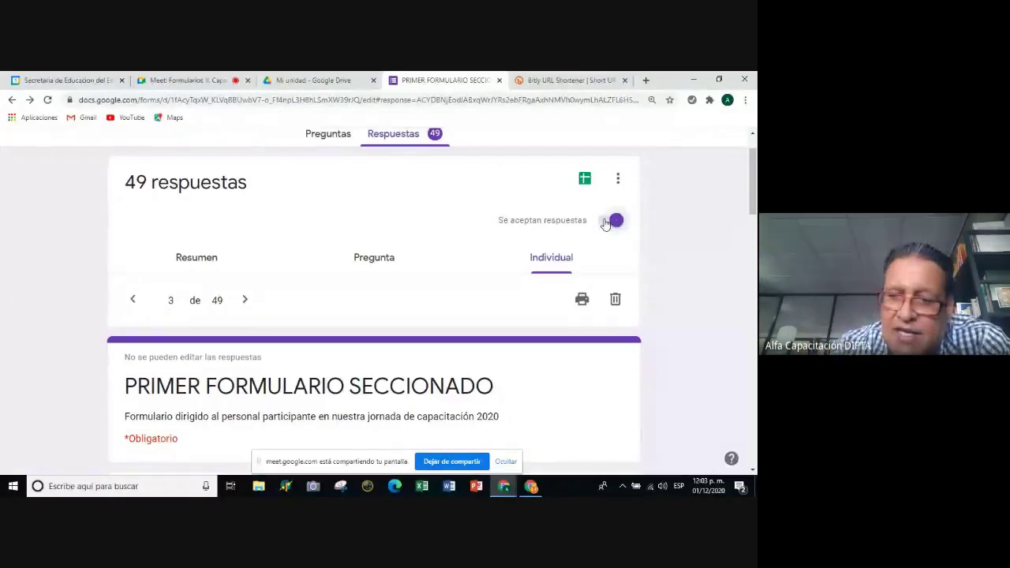
click(417, 489)
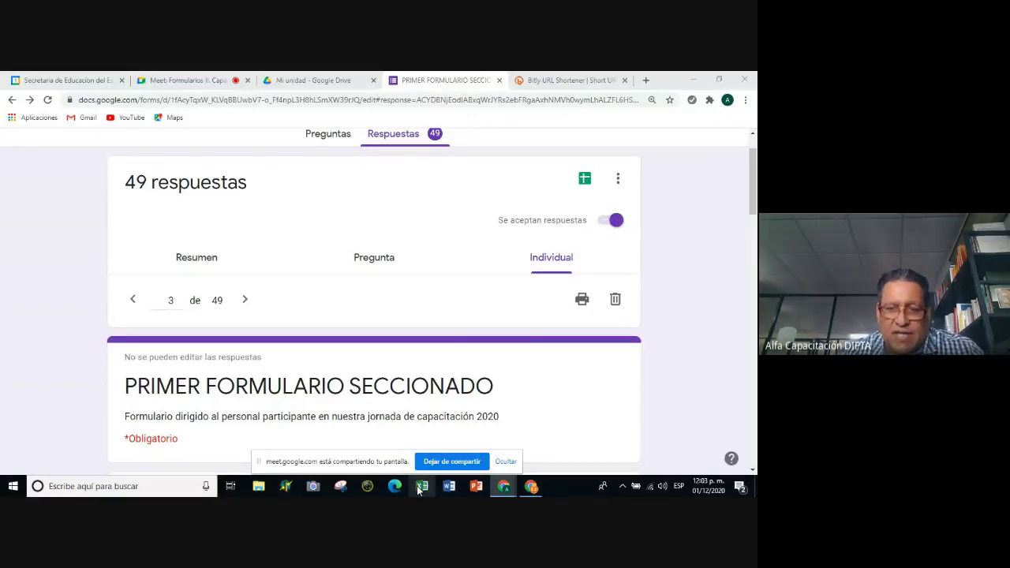
In a blank Excel workbook, enter 'FORM LIMITED' in cell F8.
click(694, 83)
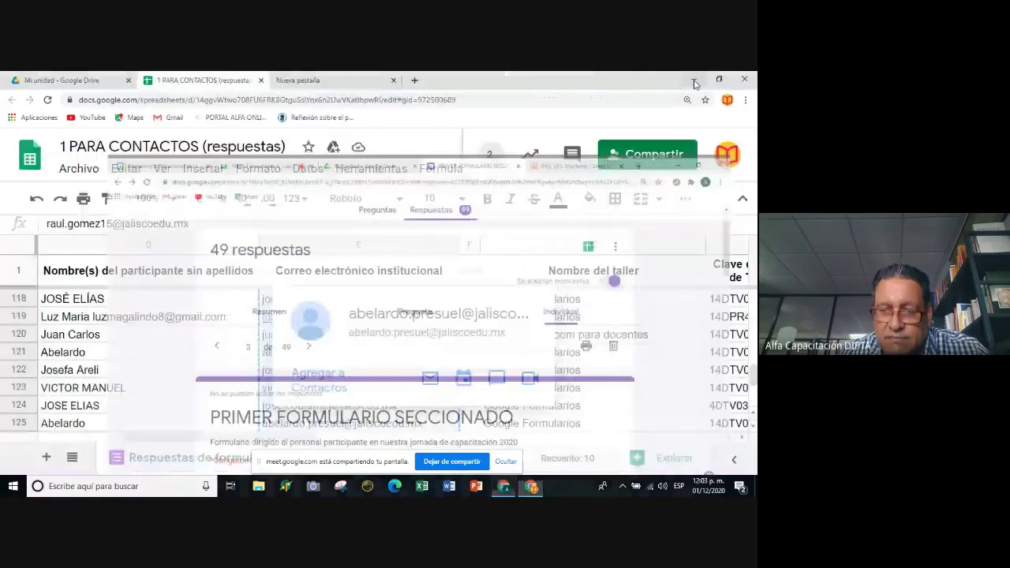
click(694, 83)
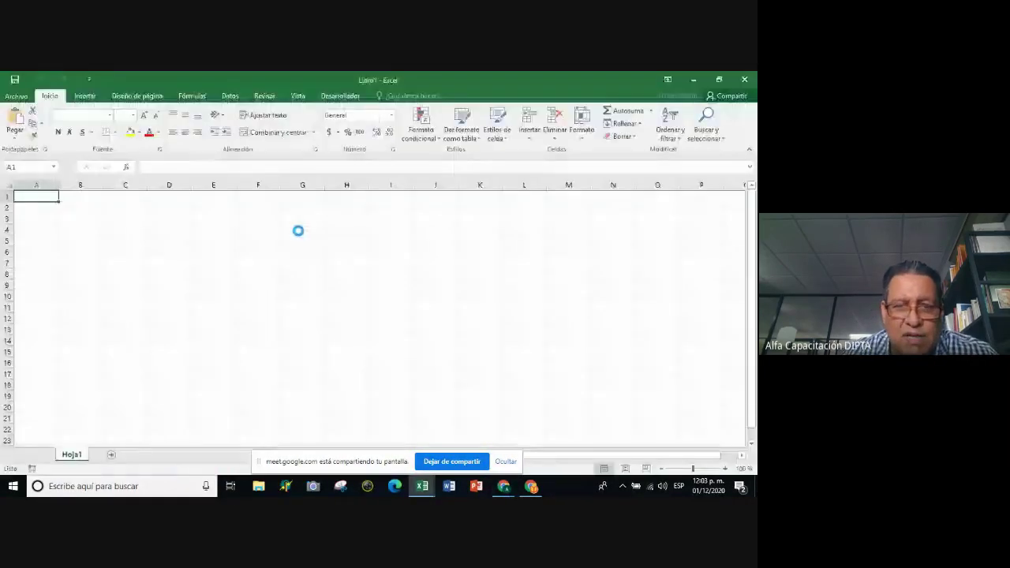
click(260, 273)
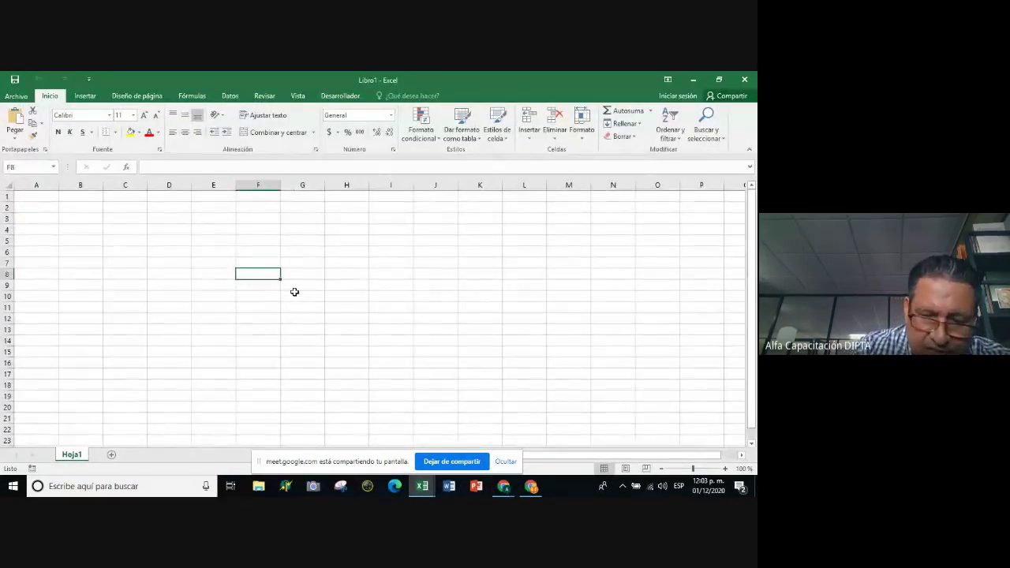
text(FOR)
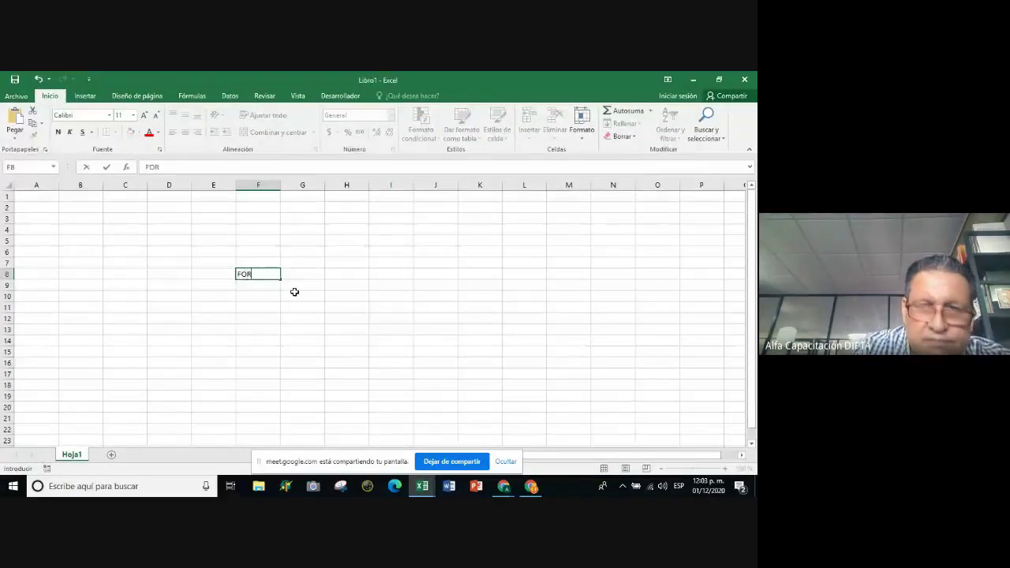
text(MLIMITED)
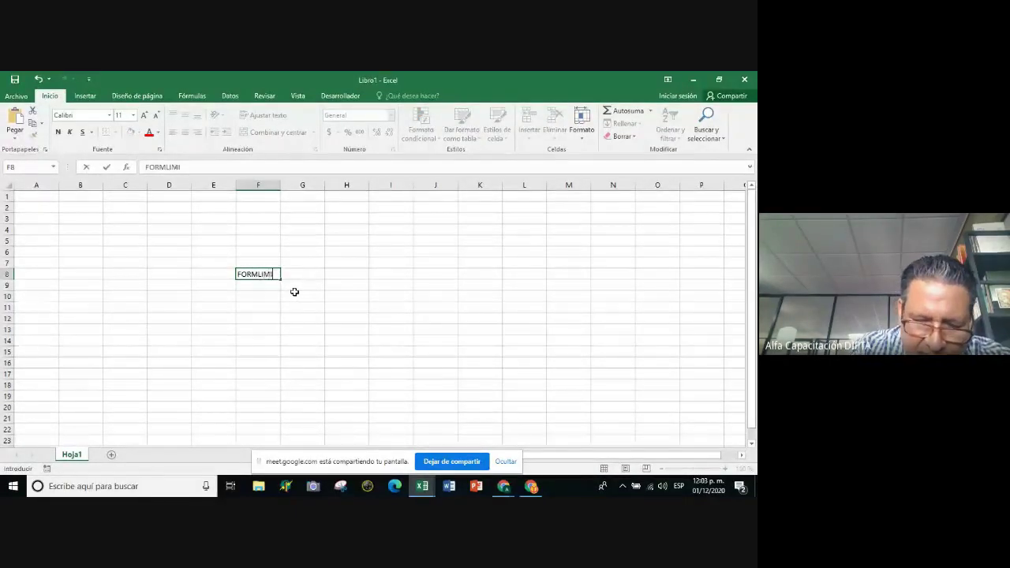
click(300, 295)
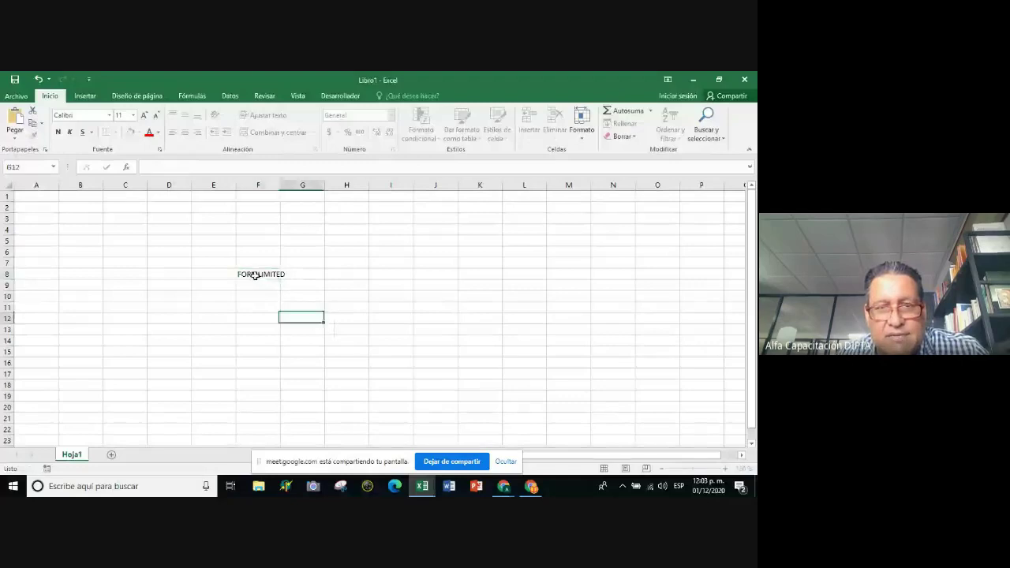
click(256, 275)
double_click(256, 275)
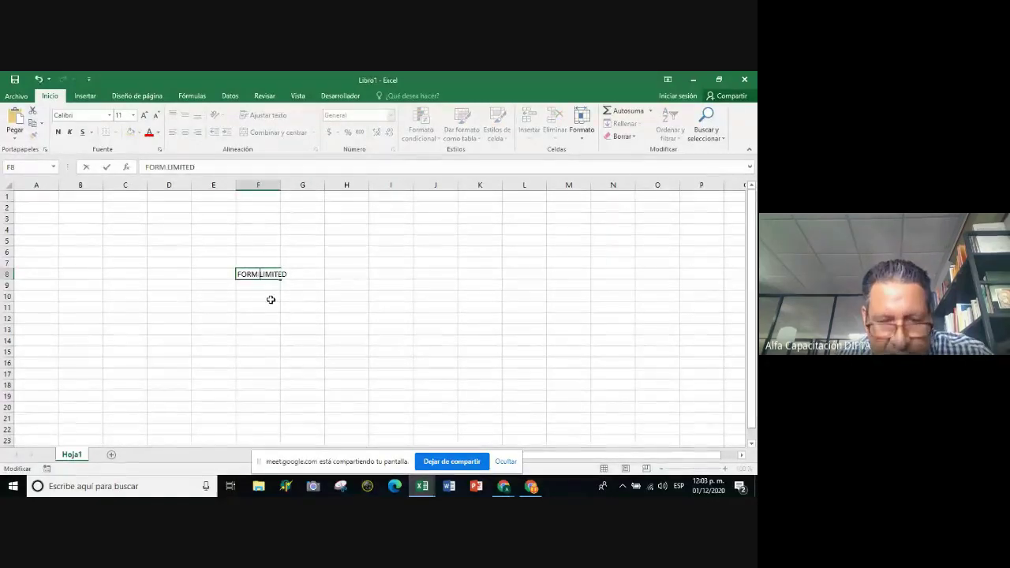
click(272, 304)
click(267, 273)
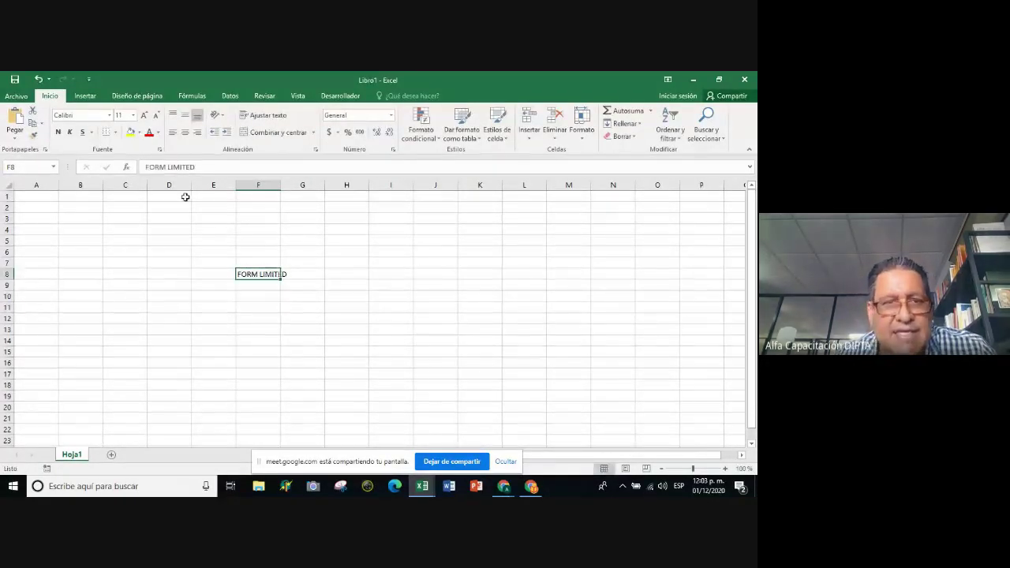
Enlarge the F8 label's font size to 48, trying 26 first.
click(134, 115)
click(120, 246)
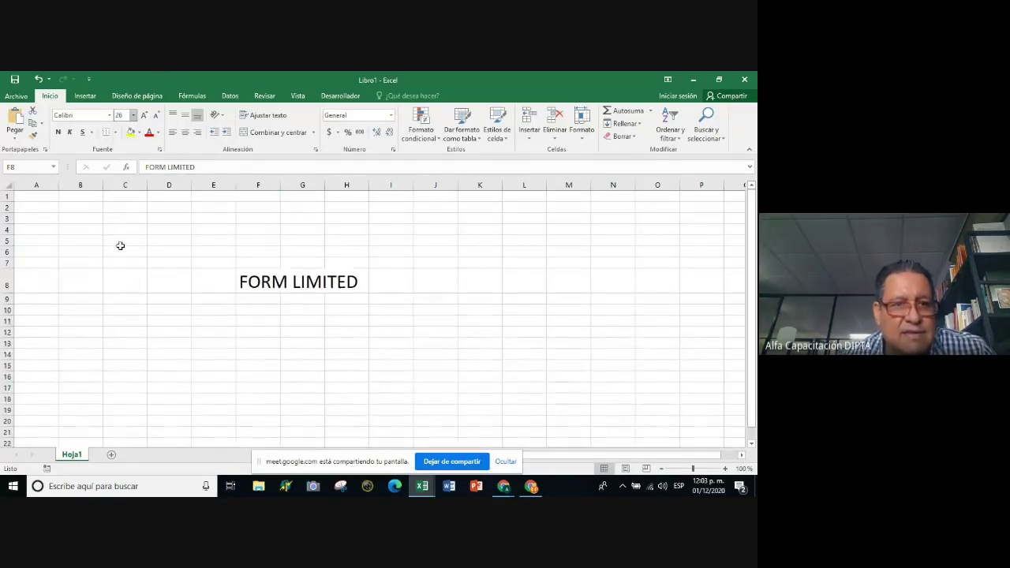
click(133, 116)
click(120, 275)
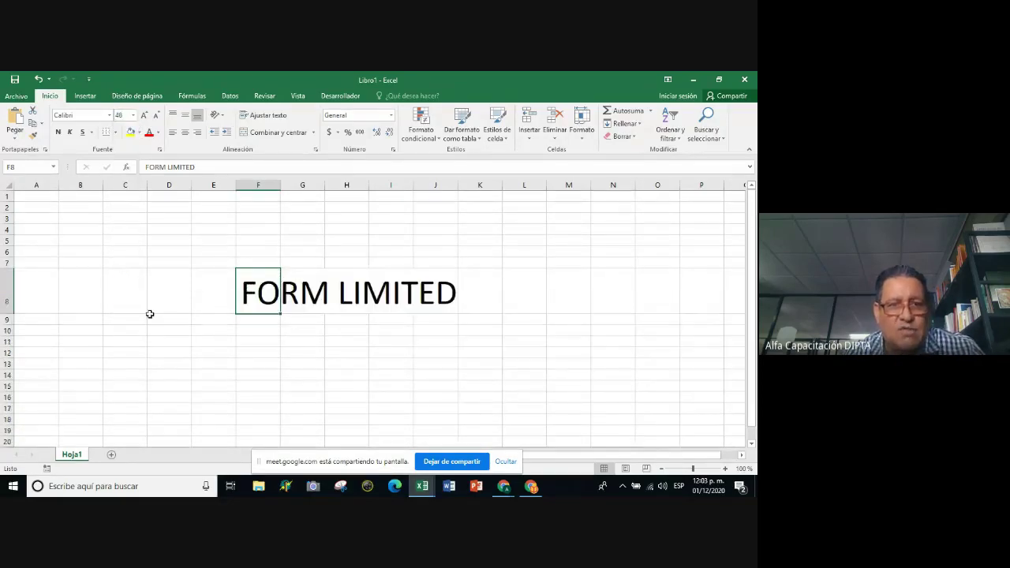
click(505, 399)
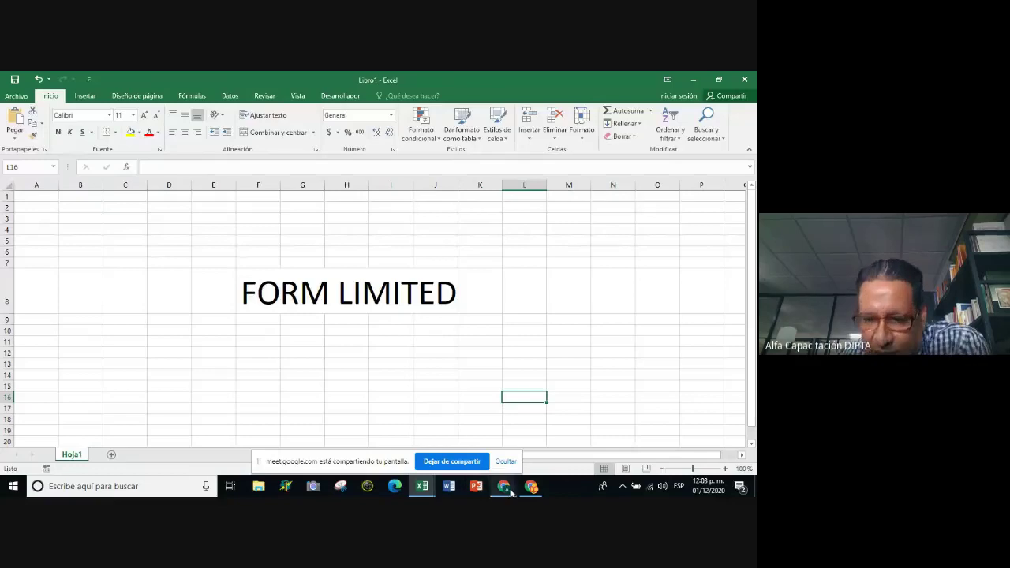
mouse_move(504, 489)
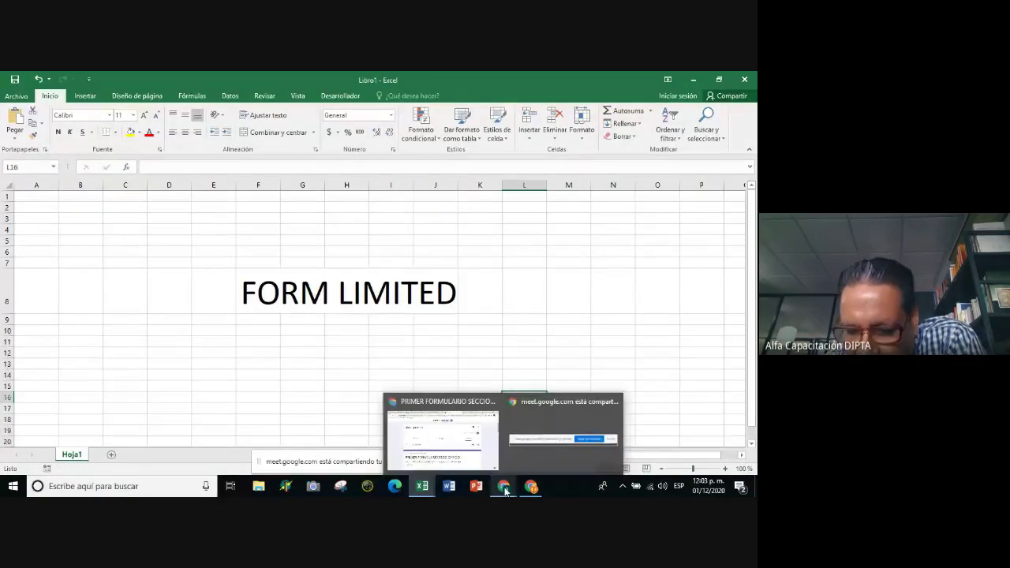
mouse_move(495, 465)
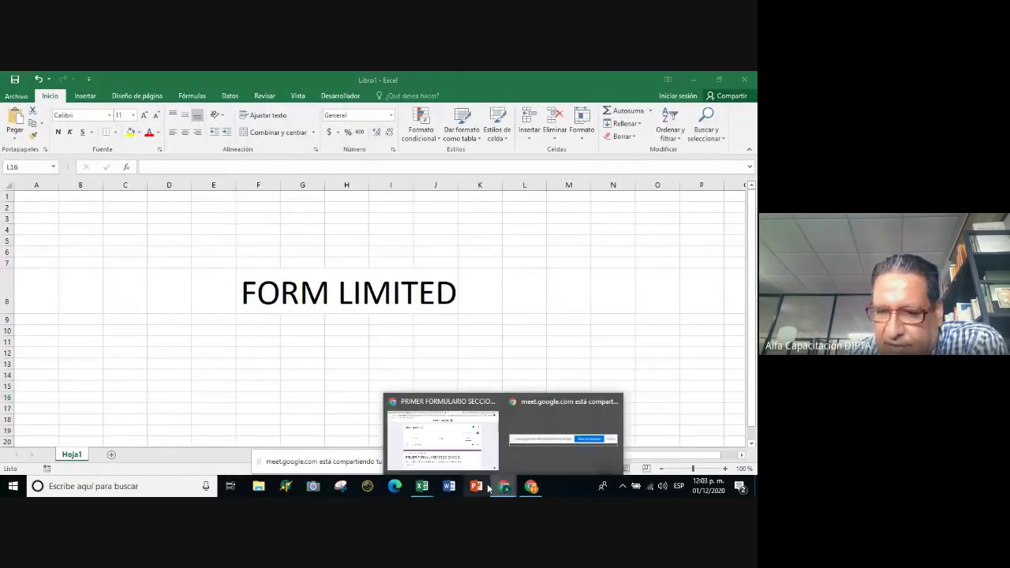
Return to the form's responses page and open its three-dot more-options menu.
click(444, 437)
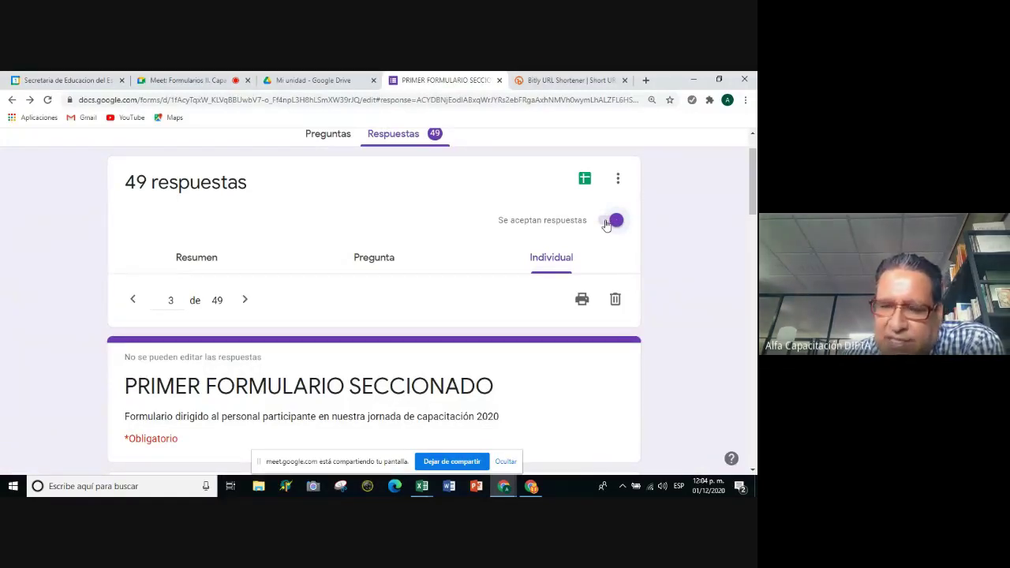
scroll(678, 171, up, 1)
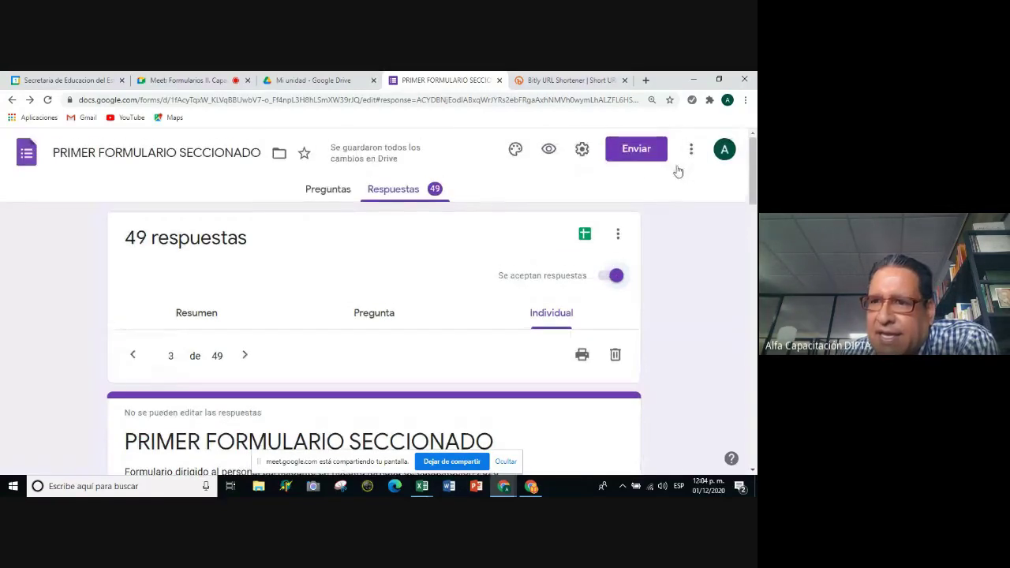
click(692, 156)
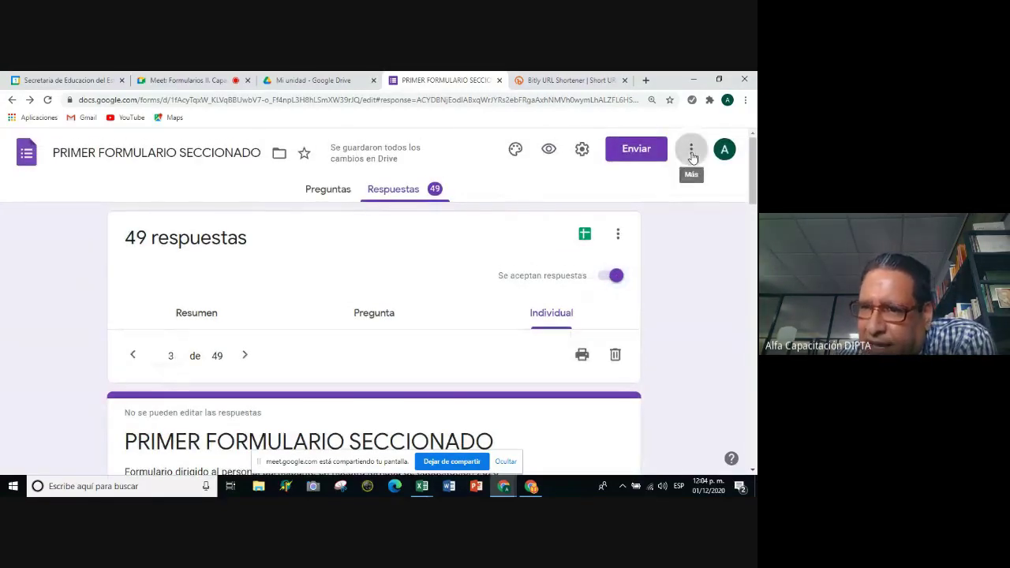
click(460, 250)
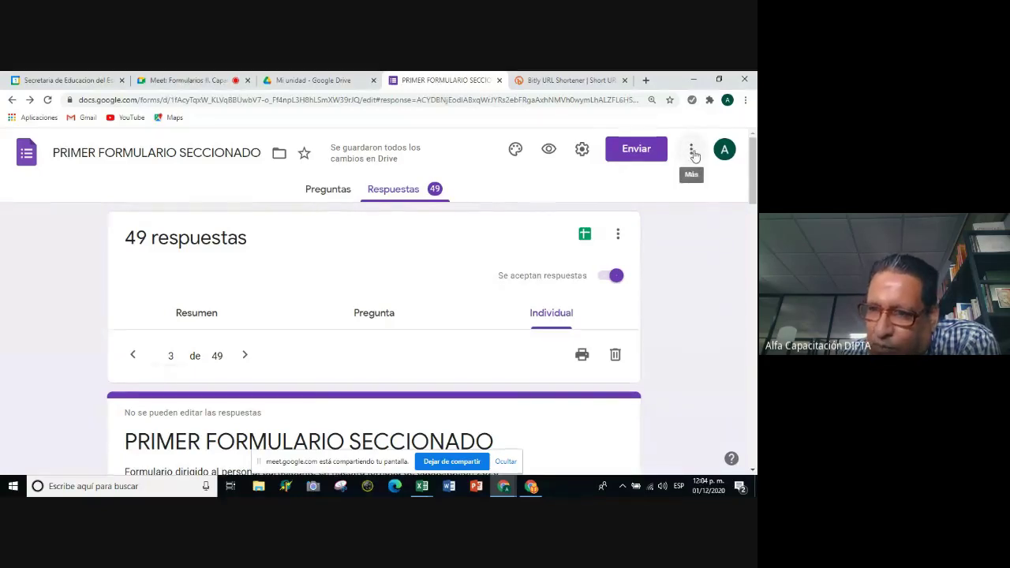
click(692, 155)
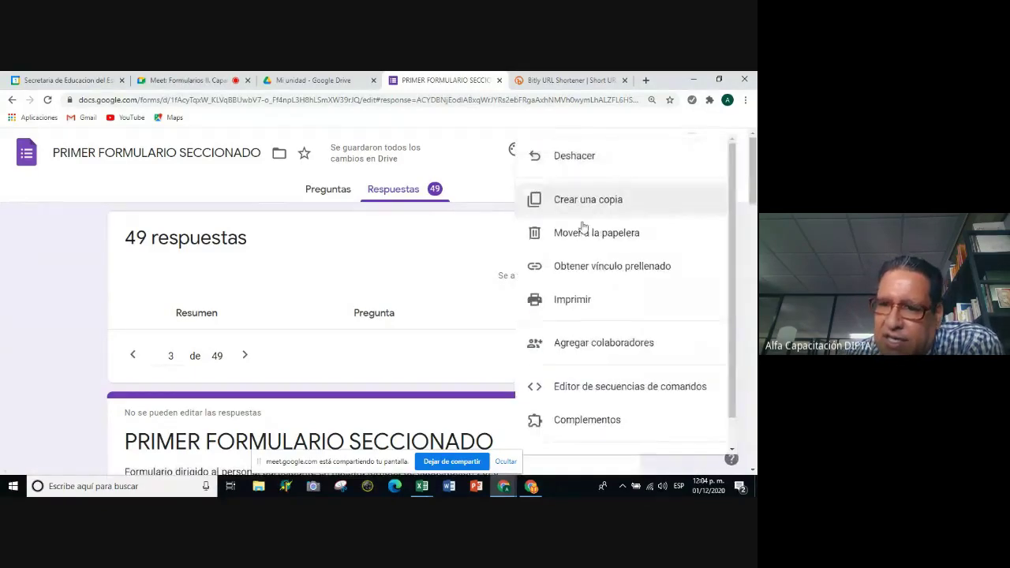
Open Complementos and select formLimiter in the Google Workspace Marketplace.
click(588, 421)
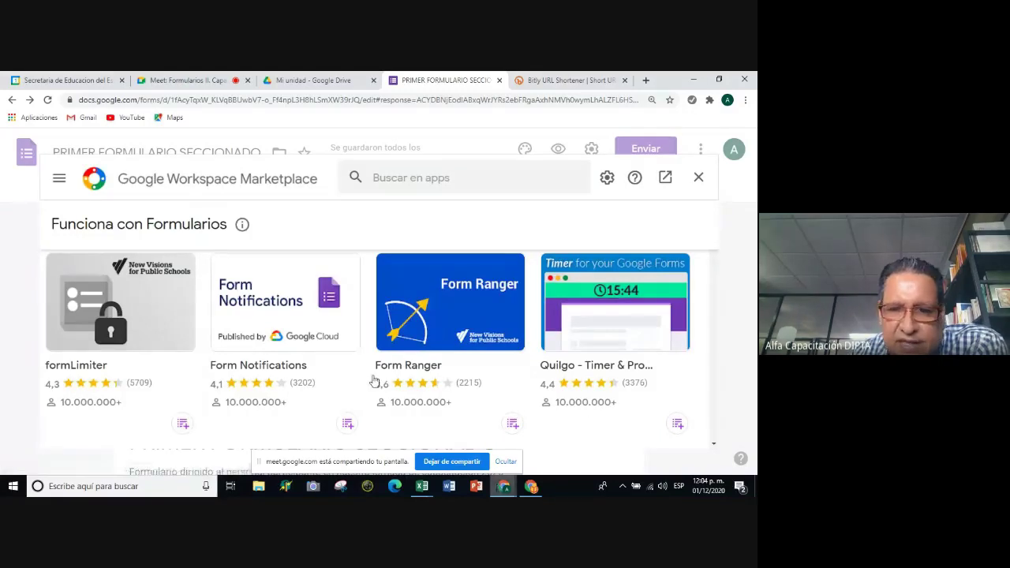
scroll(395, 370, down, 2)
scroll(438, 361, down, 3)
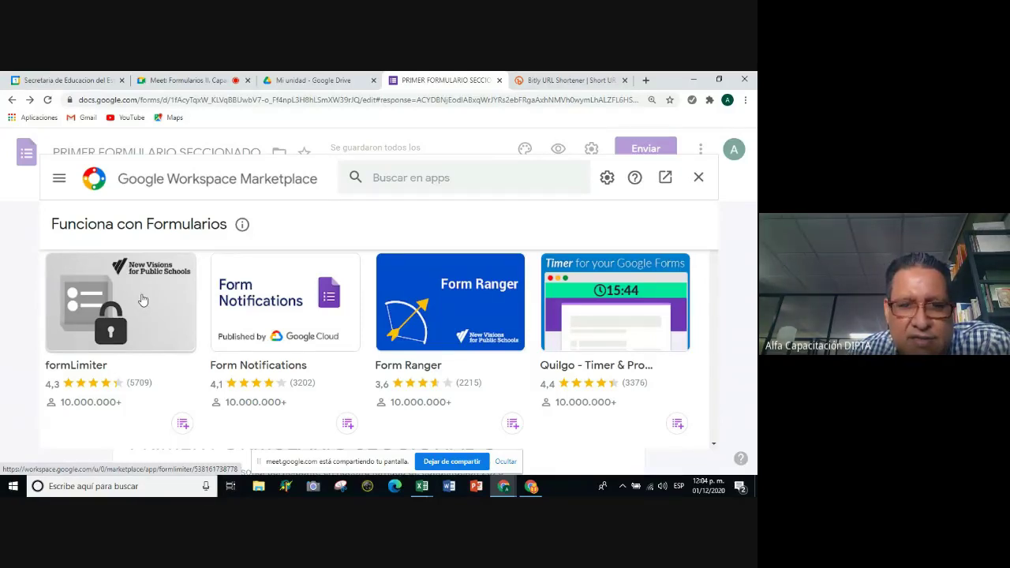
click(143, 299)
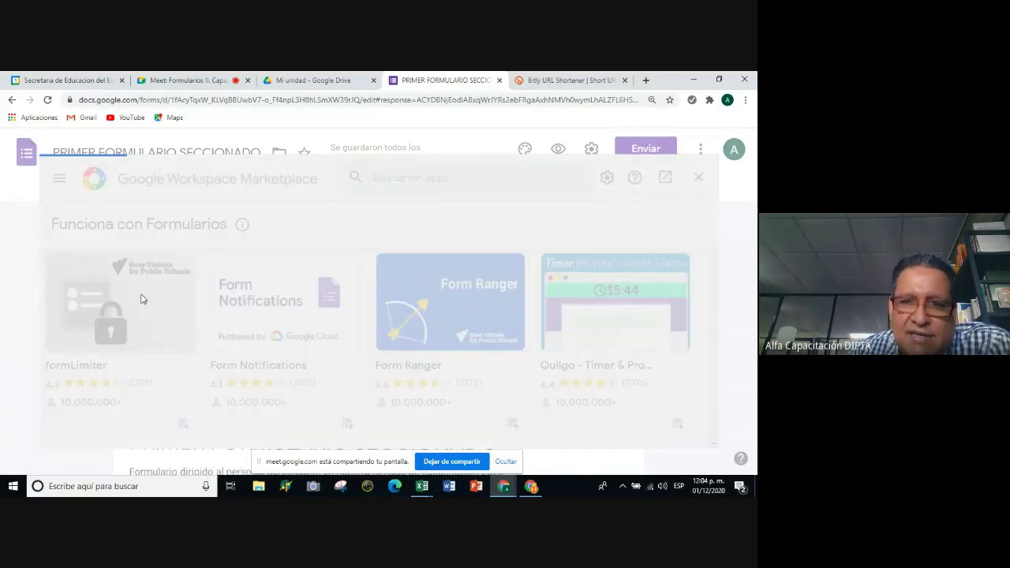